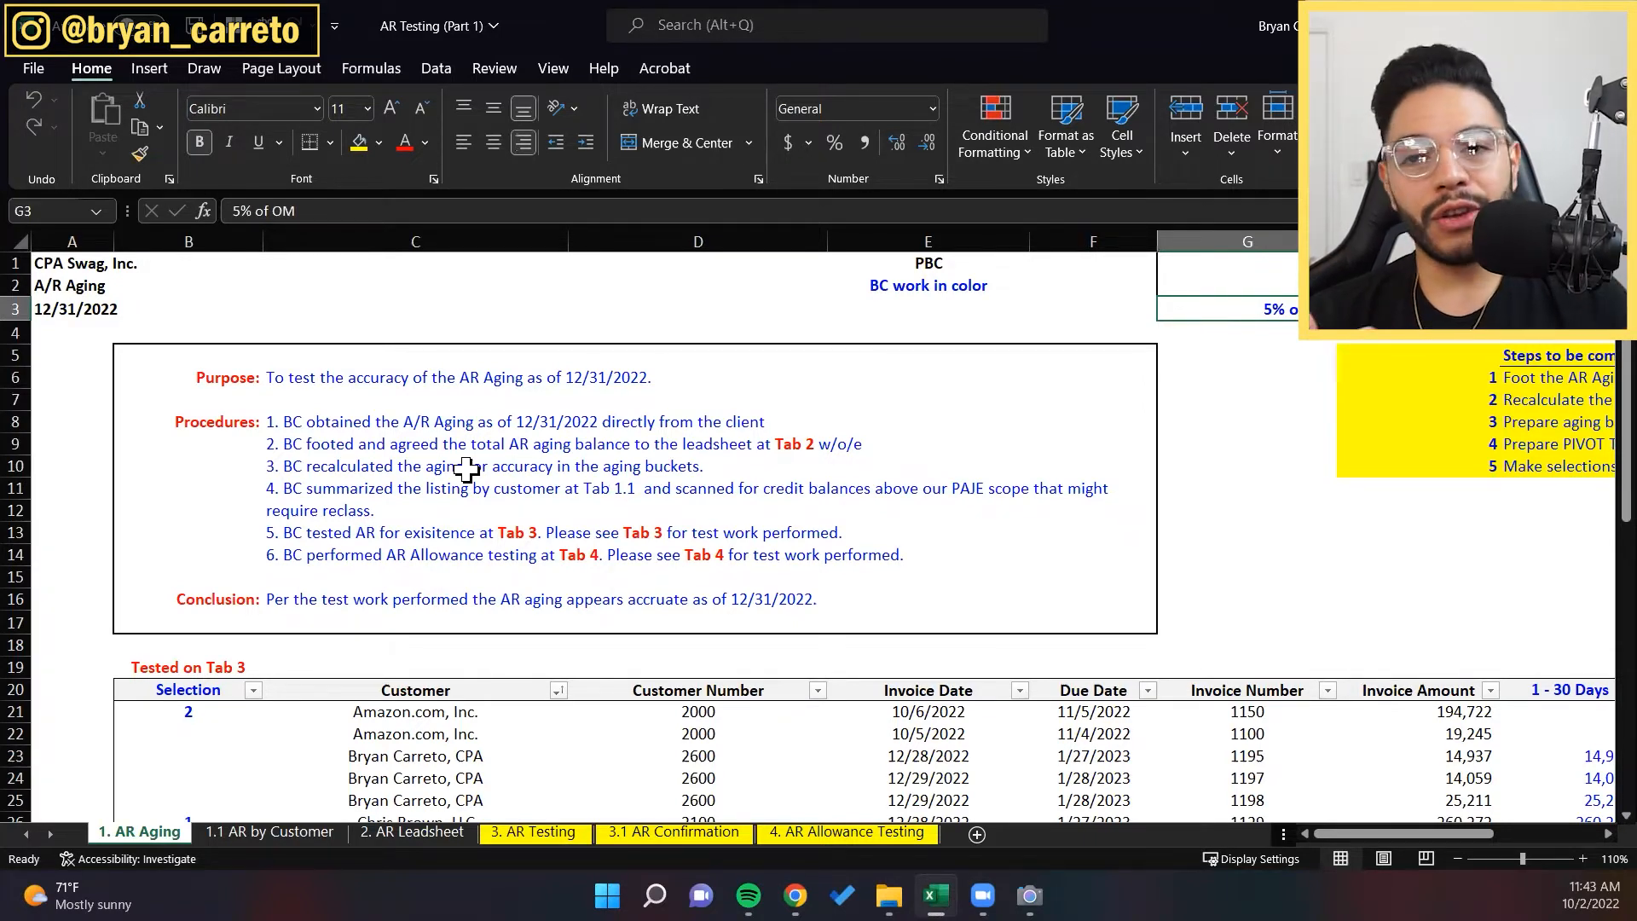
# Step: Review the materiality figures in G1:H3 and the list of audit steps to be completed
pyautogui.press('Down')
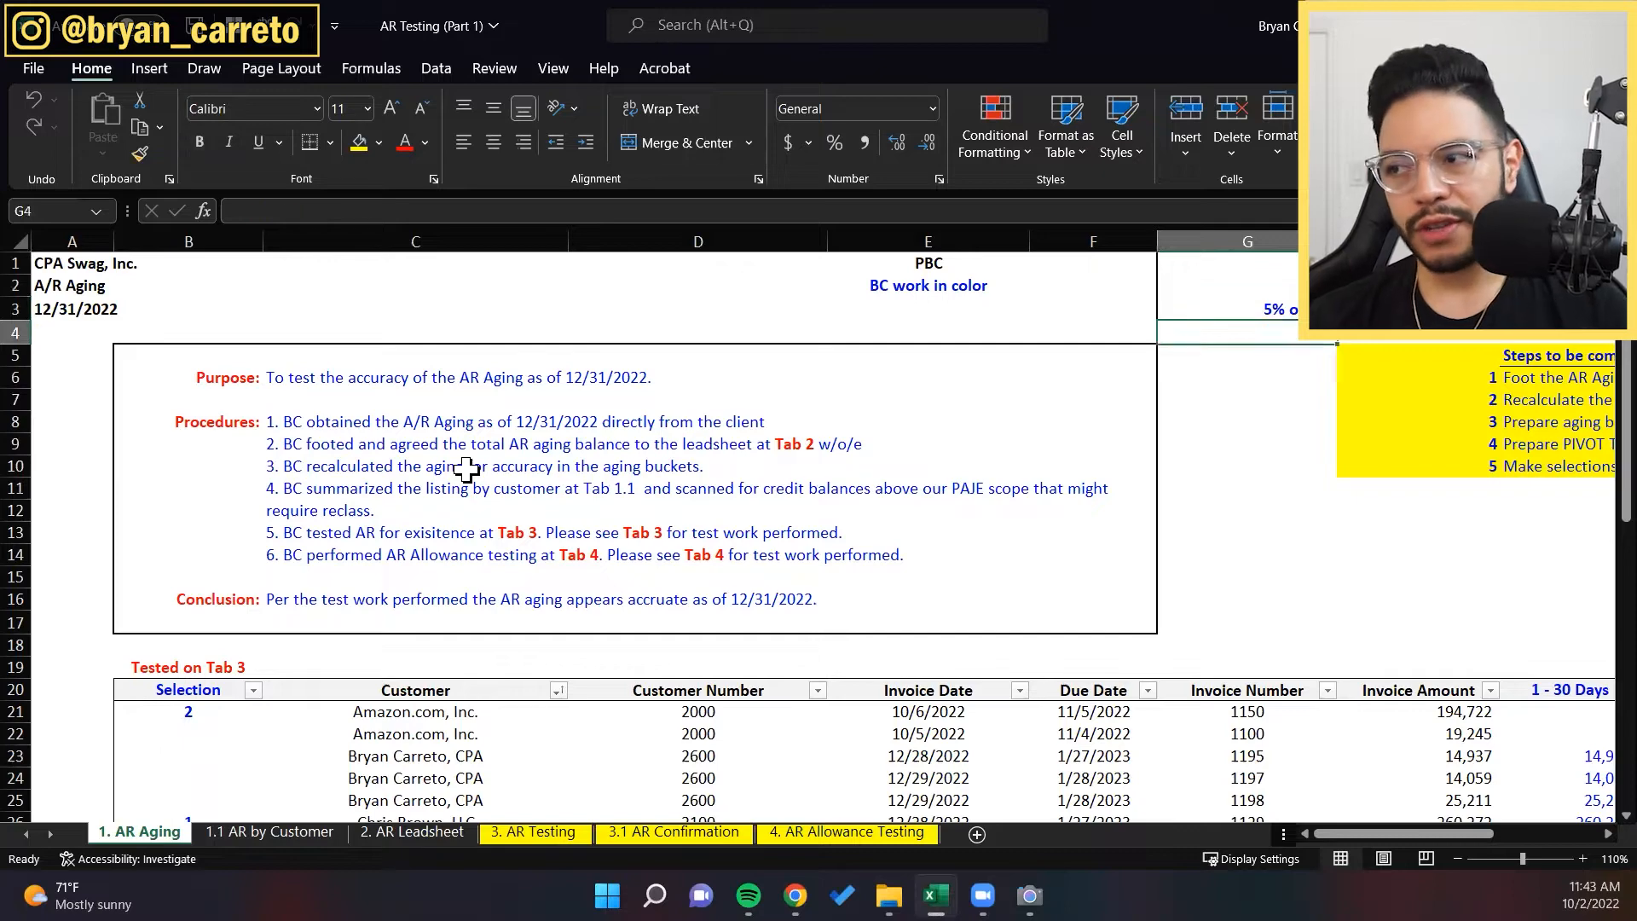
pyautogui.press('Right')
pyautogui.press('Right')
pyautogui.press('Right')
pyautogui.press('Down')
pyautogui.press('Down')
pyautogui.press('Left')
pyautogui.press('Left')
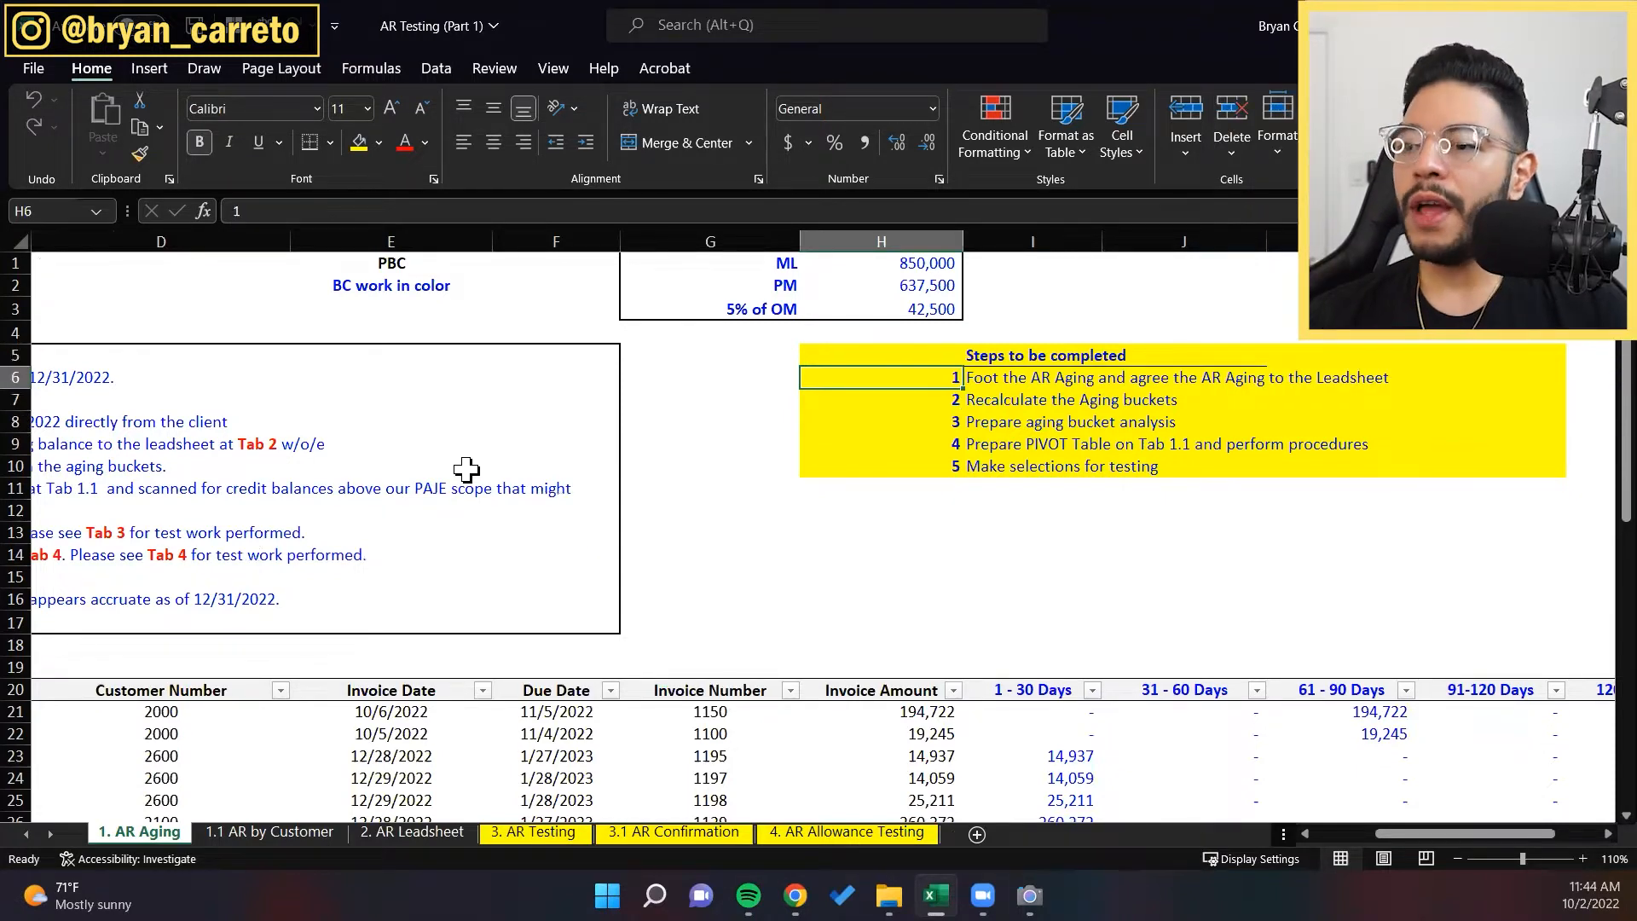
pyautogui.hotkey('shift', 'space')
pyautogui.press('Down')
pyautogui.press('Up')
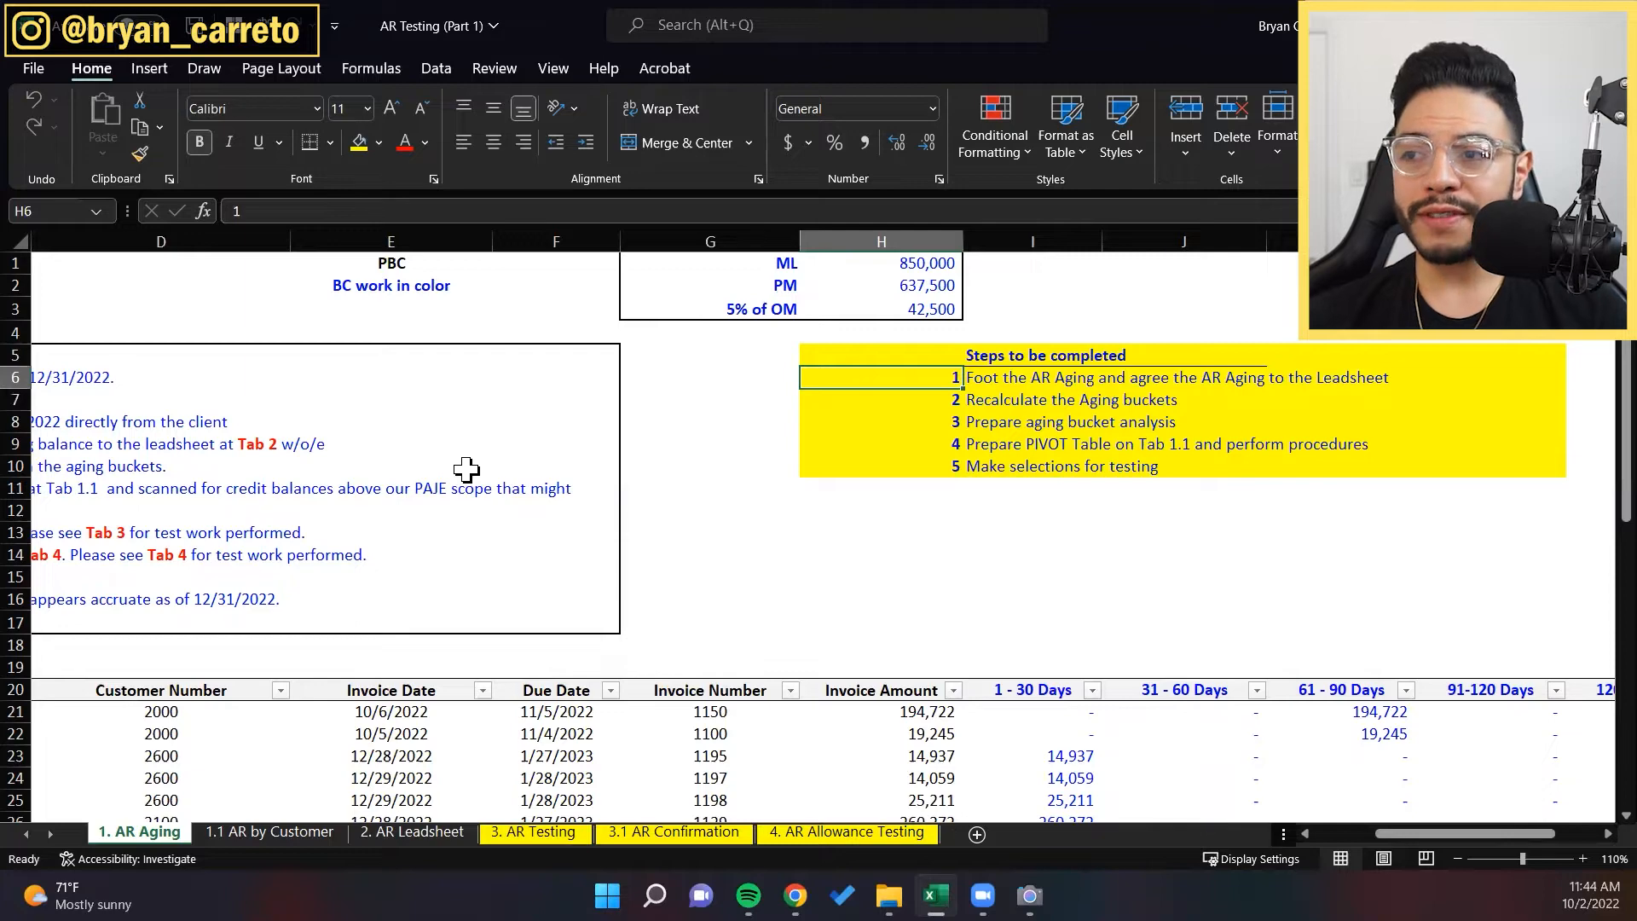
pyautogui.press('Down')
pyautogui.press('Up')
pyautogui.hotkey('shift', 'space')
pyautogui.press('Down')
# Step: Set the AR Aging worksheet's zoom to 130%
pyautogui.hotkey('alt', 'w')
pyautogui.write('q130')
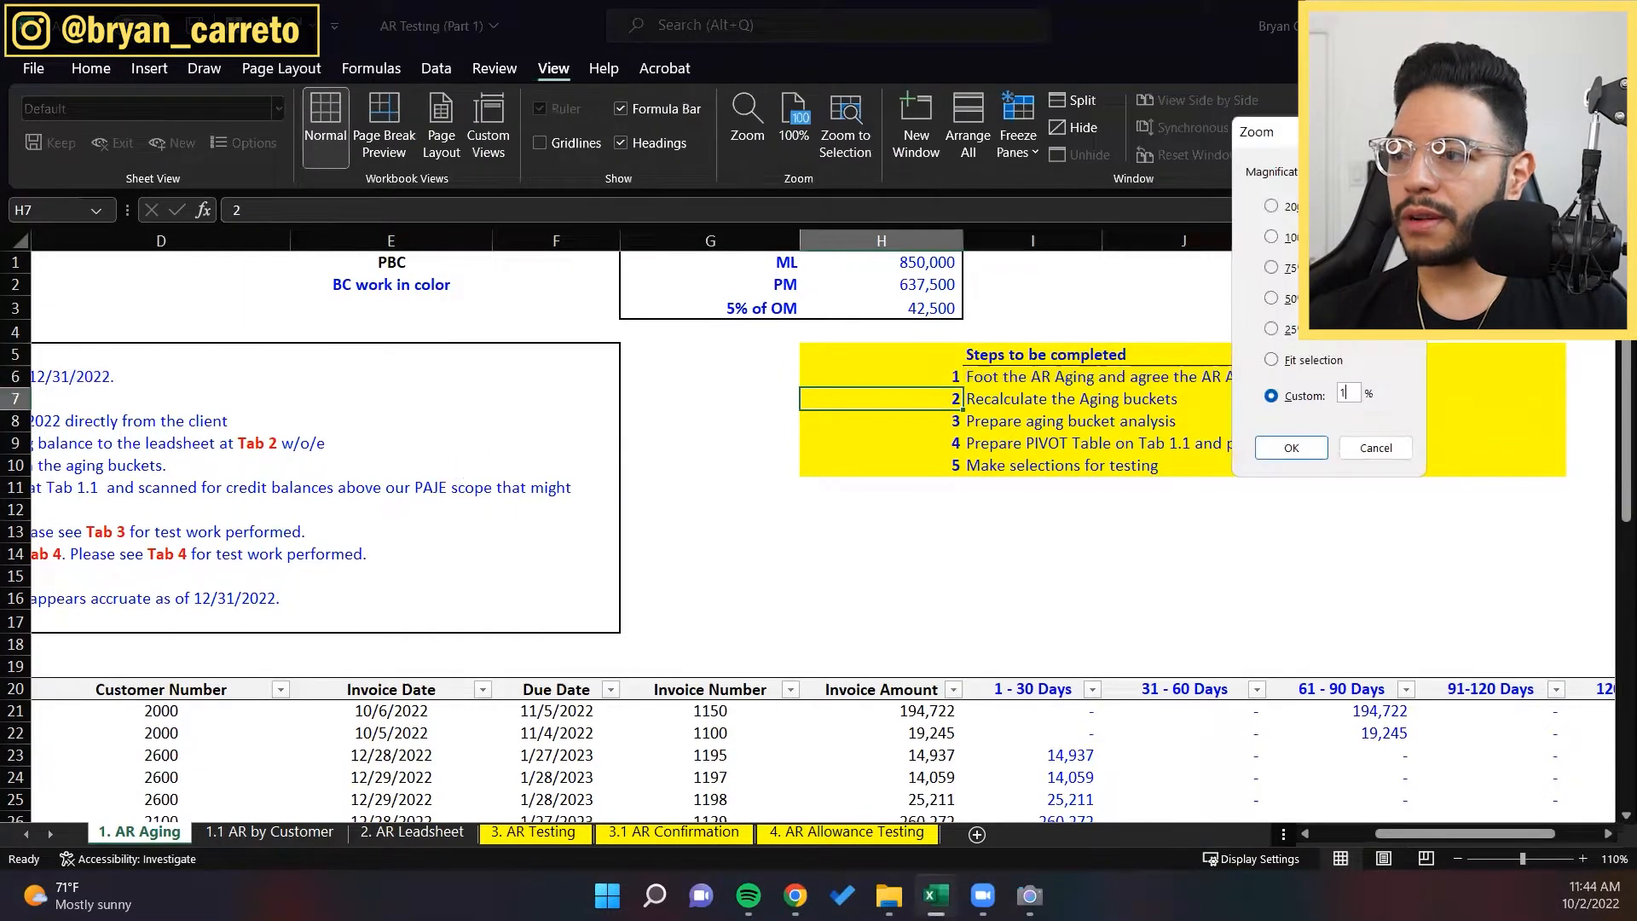
pyautogui.press('Return')
pyautogui.press('Right')
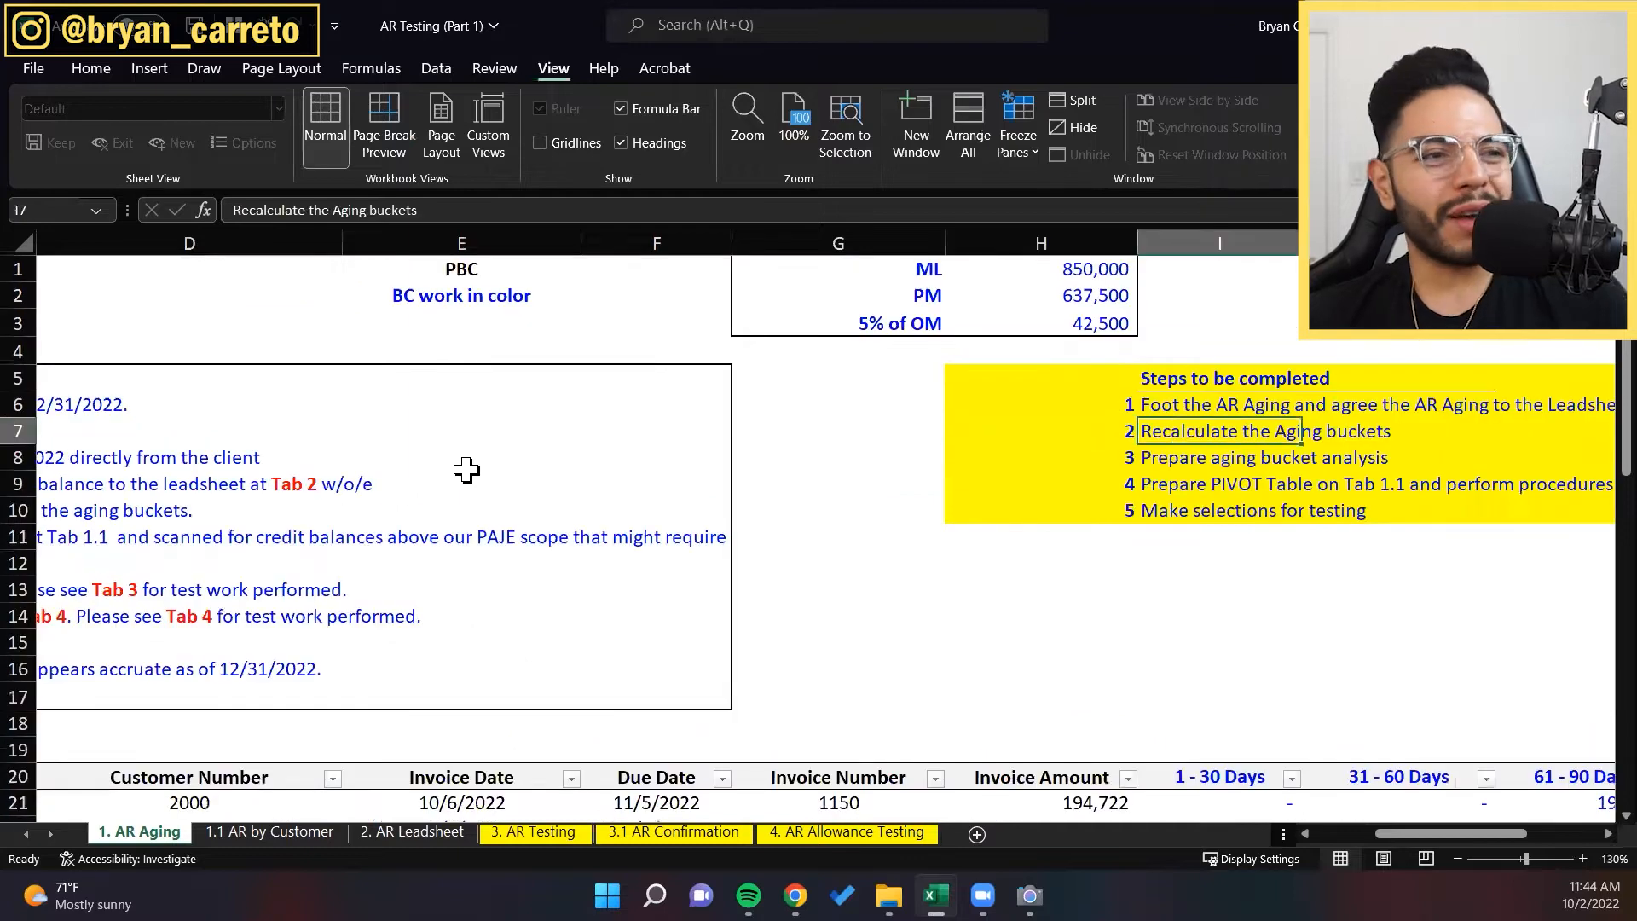
pyautogui.hscroll(3, 466, 470)
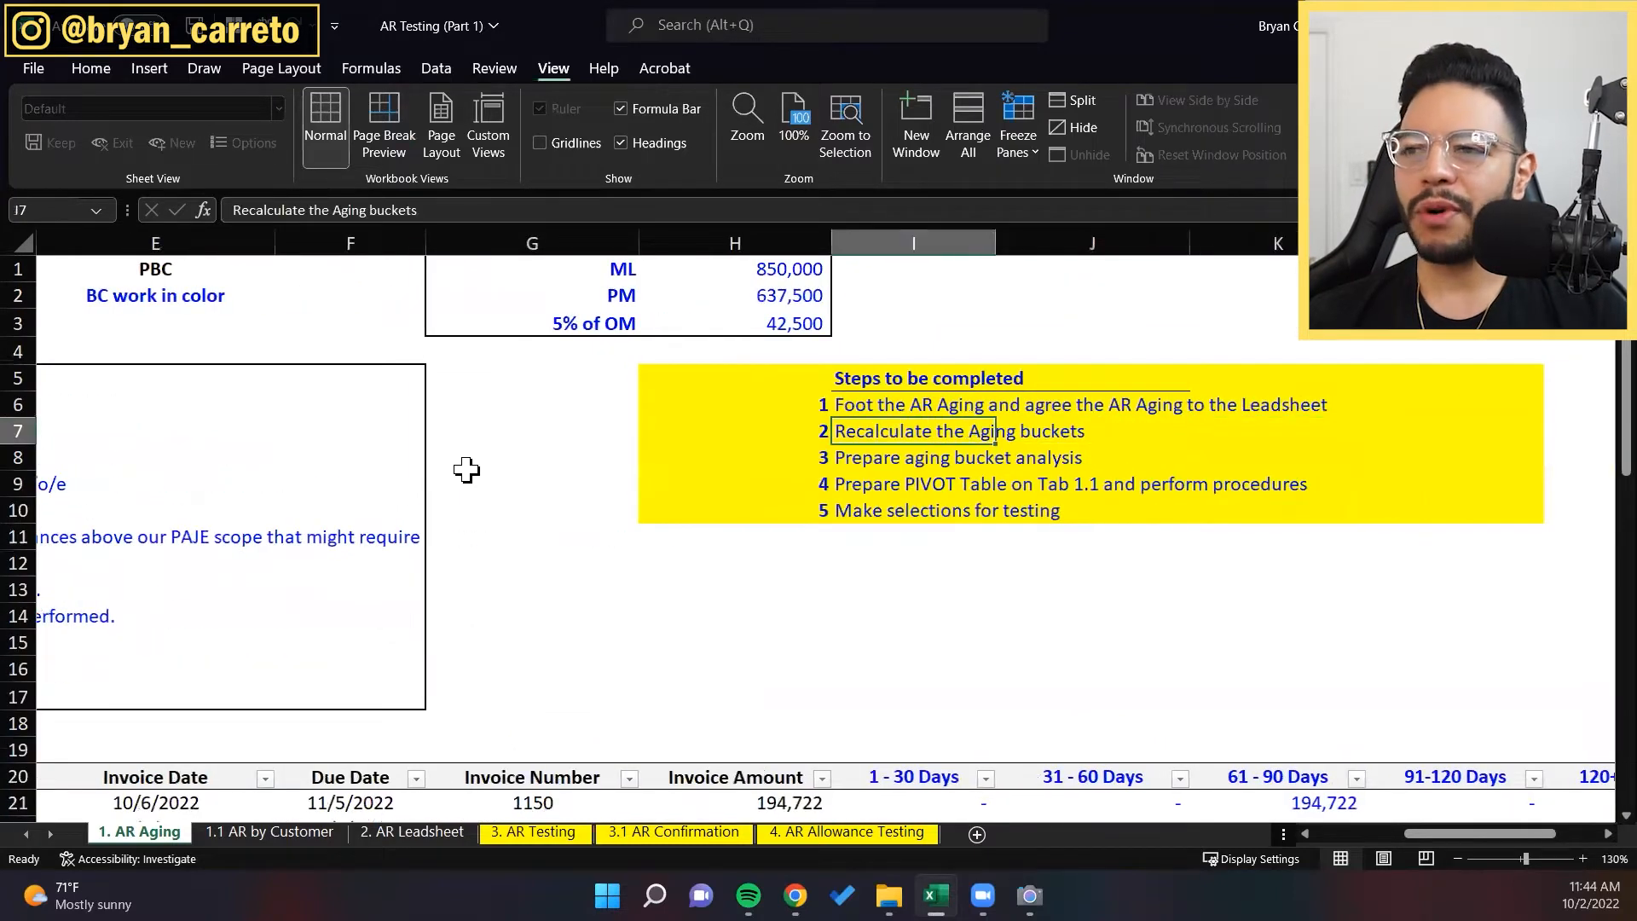
# Step: Set the AR Aging worksheet's zoom to 150%
pyautogui.press('Down')
pyautogui.press('Up')
pyautogui.hotkey('alt', 'w')
pyautogui.write('q')
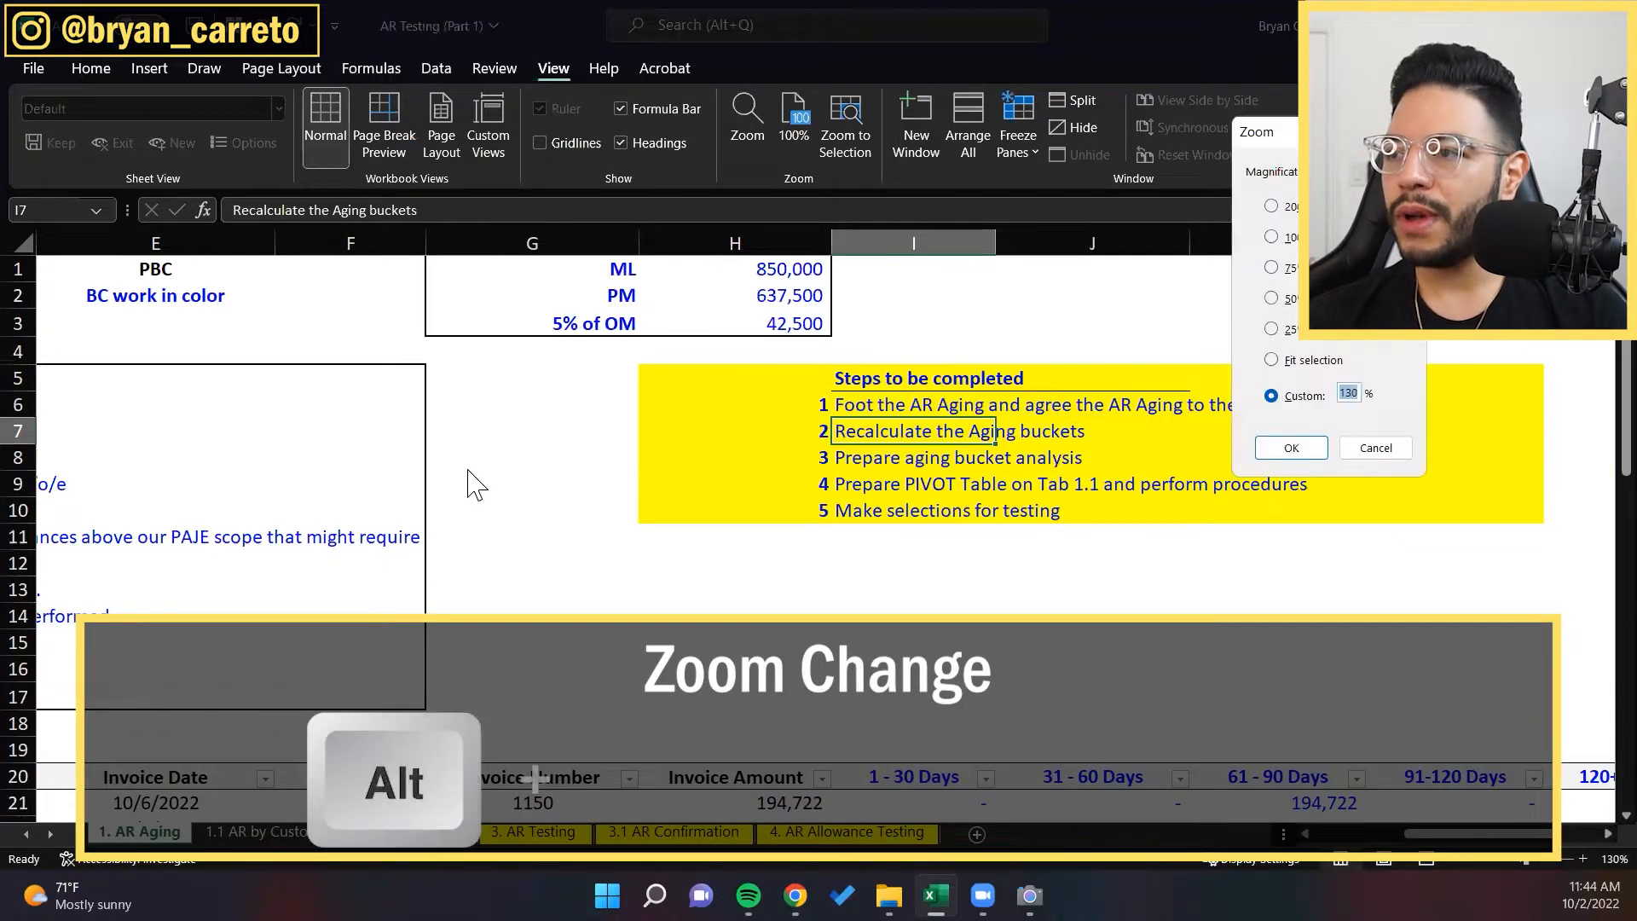
pyautogui.write('150')
pyautogui.press('Return')
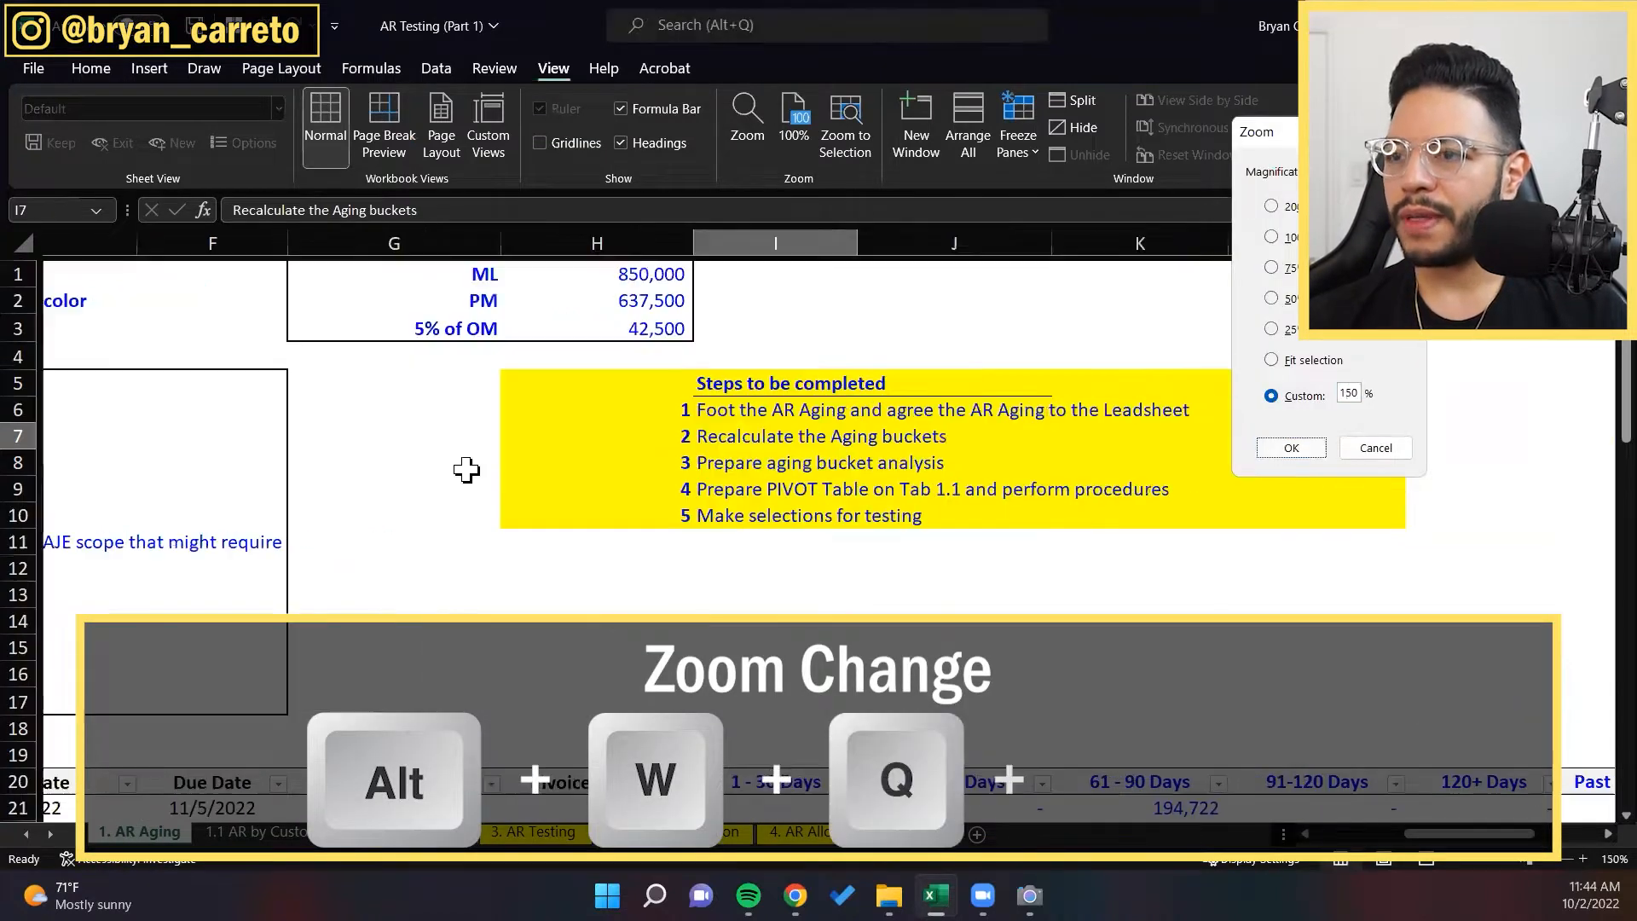
# Step: Examine the first audit tasks in the checklist: footing and leadsheet agreement, aging bucket recalculation and bucket analysis
pyautogui.press('Right')
pyautogui.press('Right')
pyautogui.press('Right')
pyautogui.press('Left')
pyautogui.press('Left')
pyautogui.press('Left')
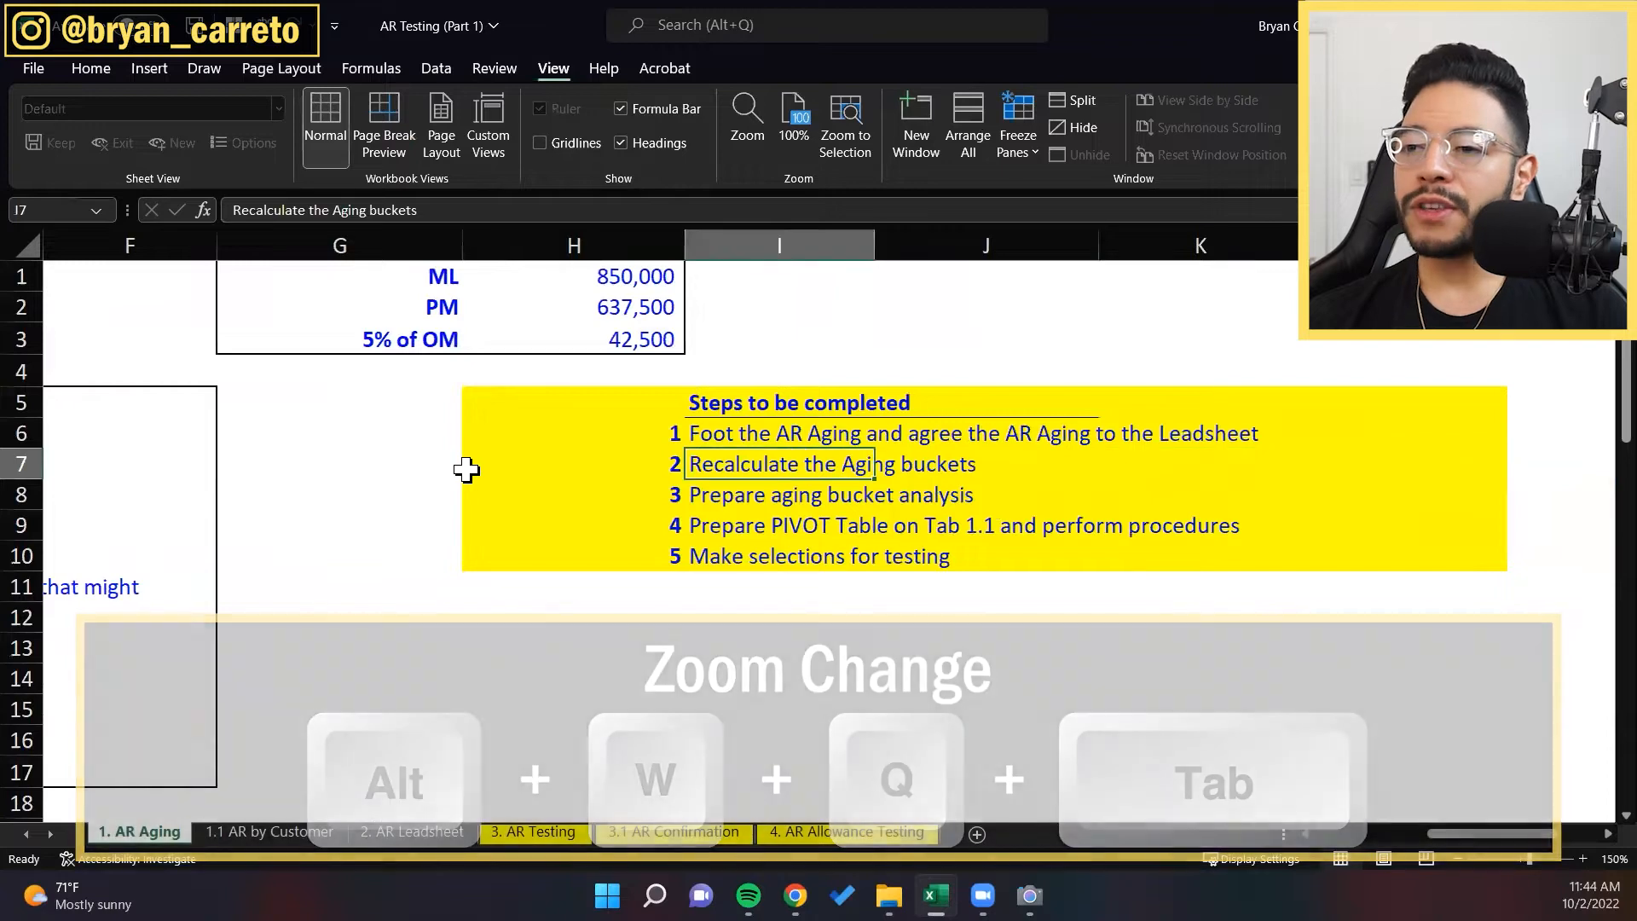
pyautogui.press('Up')
pyautogui.hotkey('shift', 'space')
pyautogui.press('Down')
pyautogui.press('Up')
pyautogui.hotkey('shift', 'space')
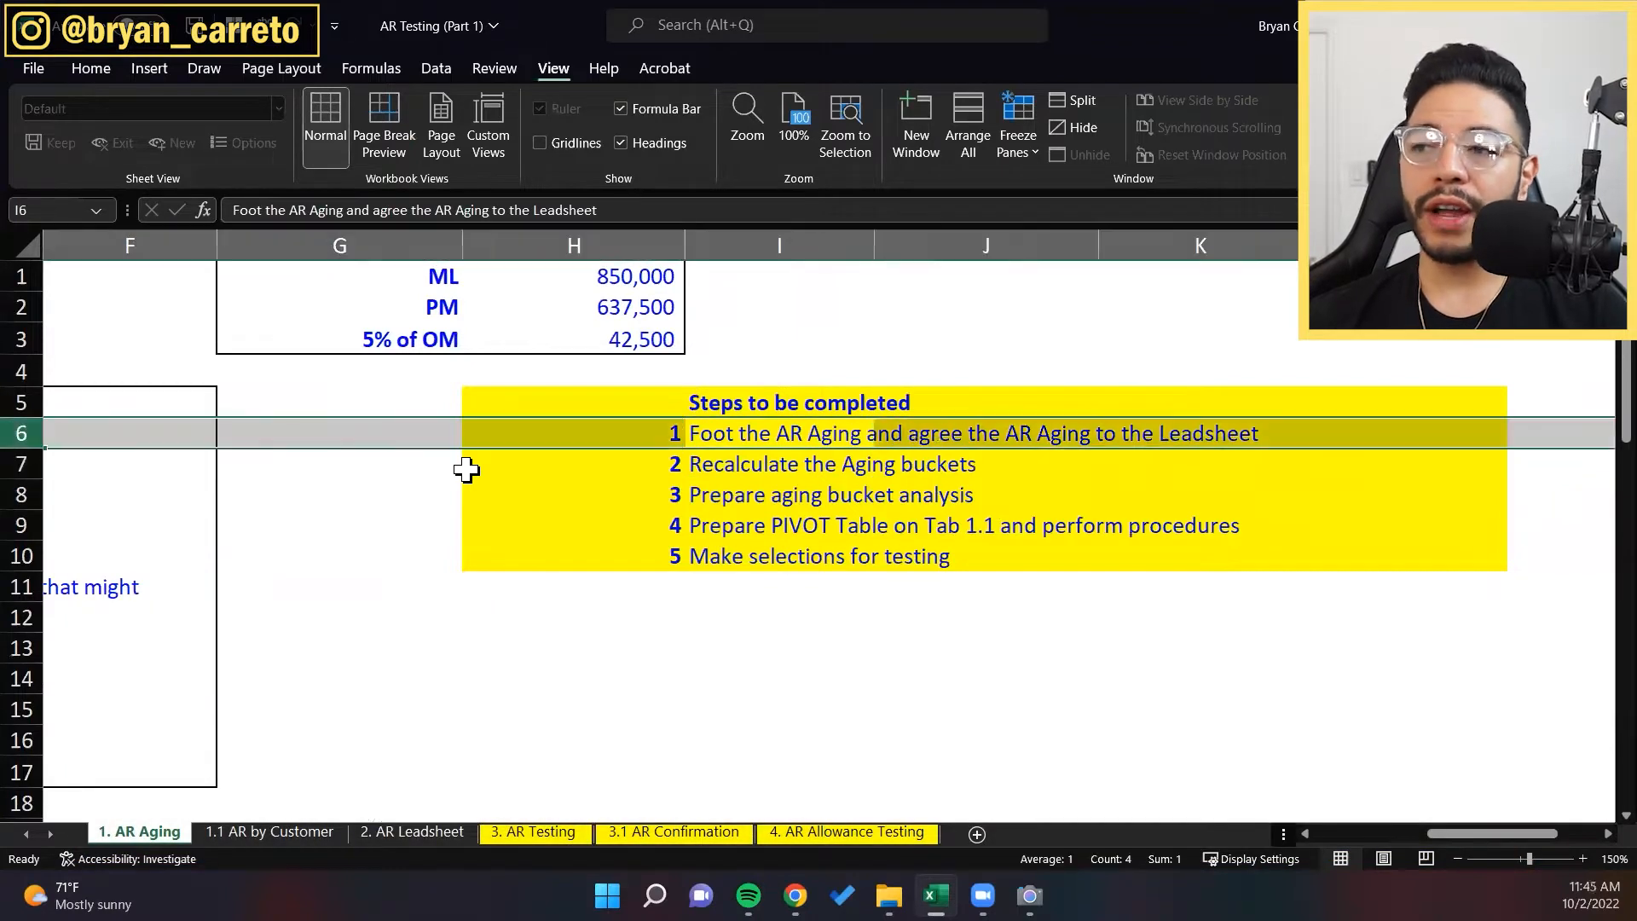
pyautogui.press('Down')
pyautogui.press('Down')
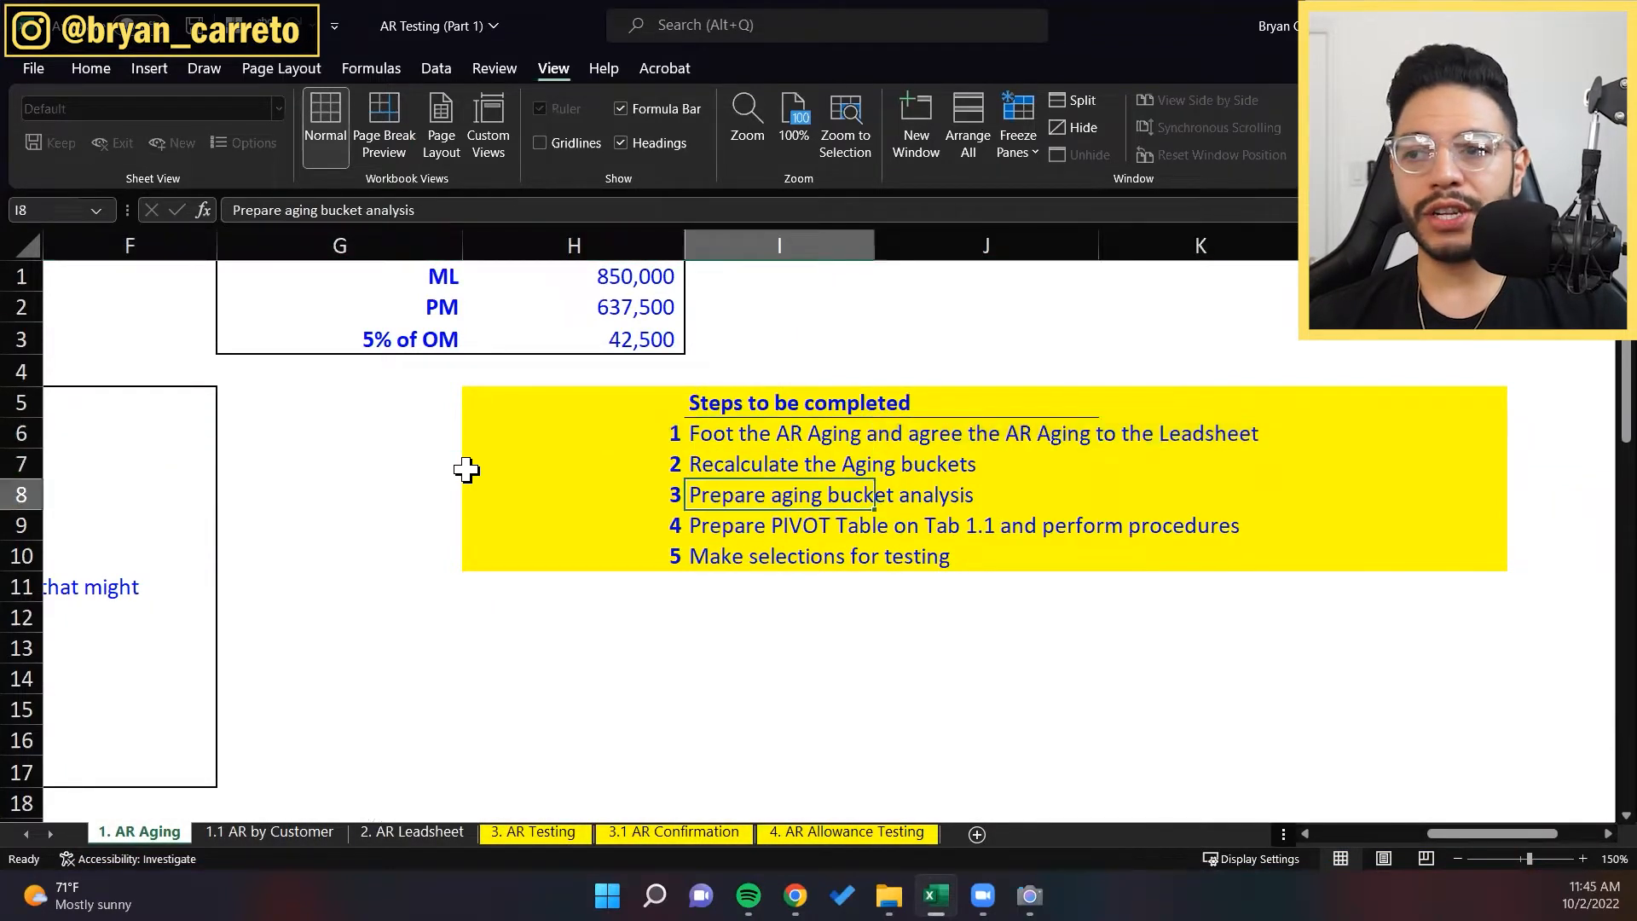
# Step: Set the worksheet zoom to 100% and go to the 1 - 30 Days header of the aging table
pyautogui.write('wq100')
pyautogui.press('Return')
pyautogui.press('Down')
pyautogui.press('Down')
pyautogui.press('Down')
pyautogui.press('Down')
pyautogui.hotkey('ctrl', 'Down')
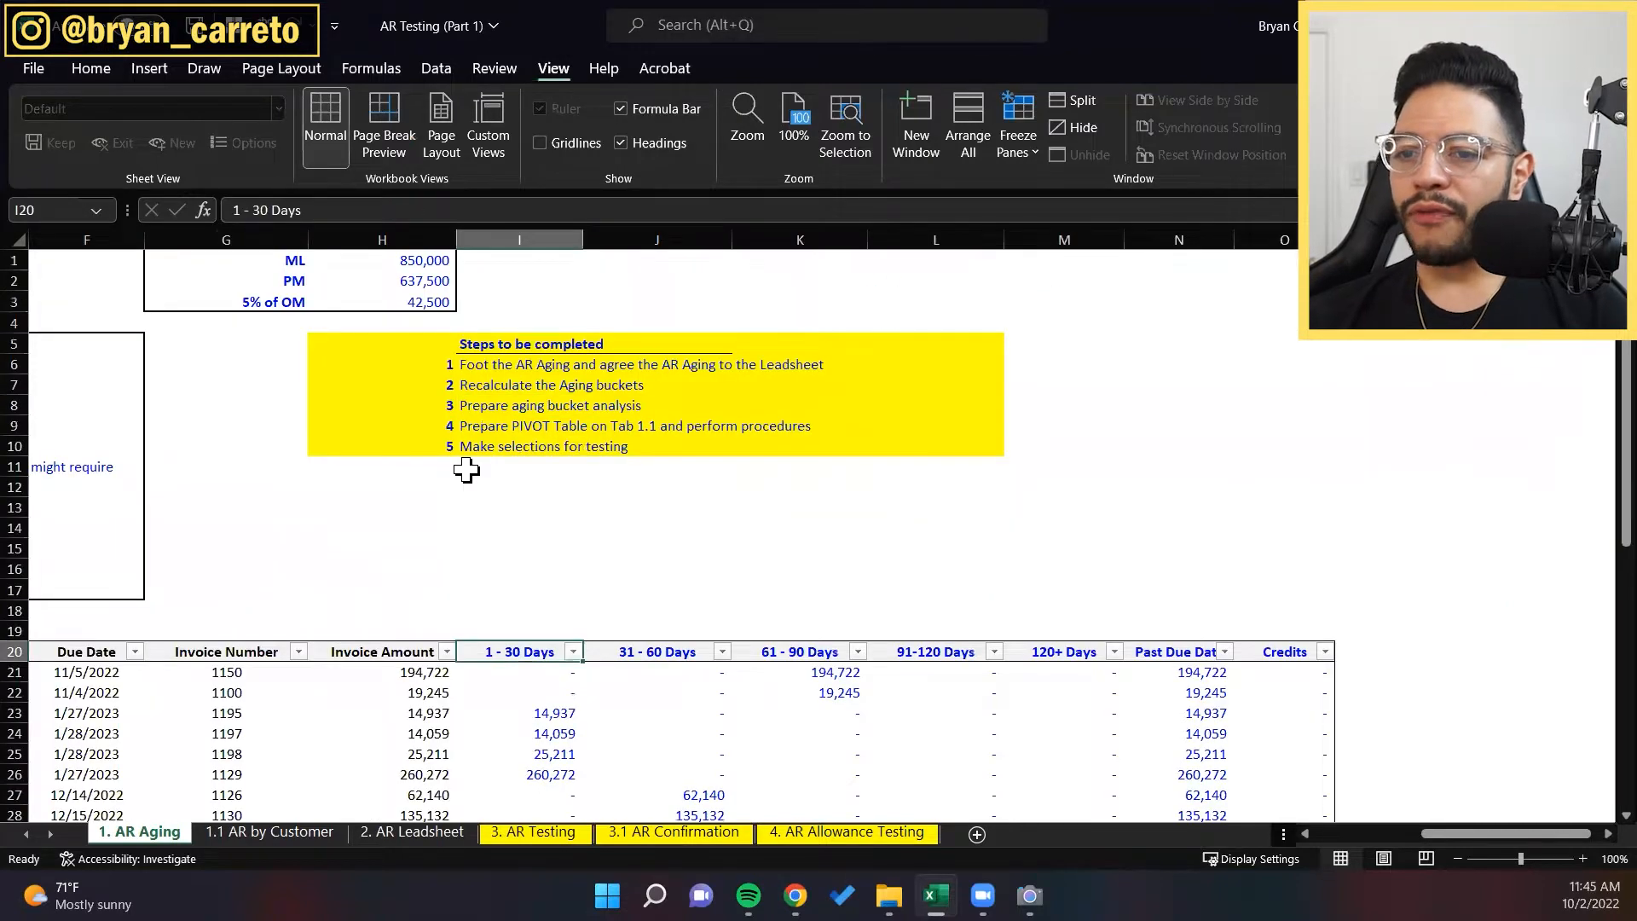
# Step: Examine the AR aging listing down to its last invoice row and across its customer and invoice columns
pyautogui.hotkey('ctrl', 'Down')
pyautogui.press('Left')
pyautogui.press('Left')
pyautogui.press('Left')
pyautogui.press('Left')
pyautogui.press('Left')
pyautogui.press('Left')
pyautogui.press('Left')
pyautogui.press('Left')
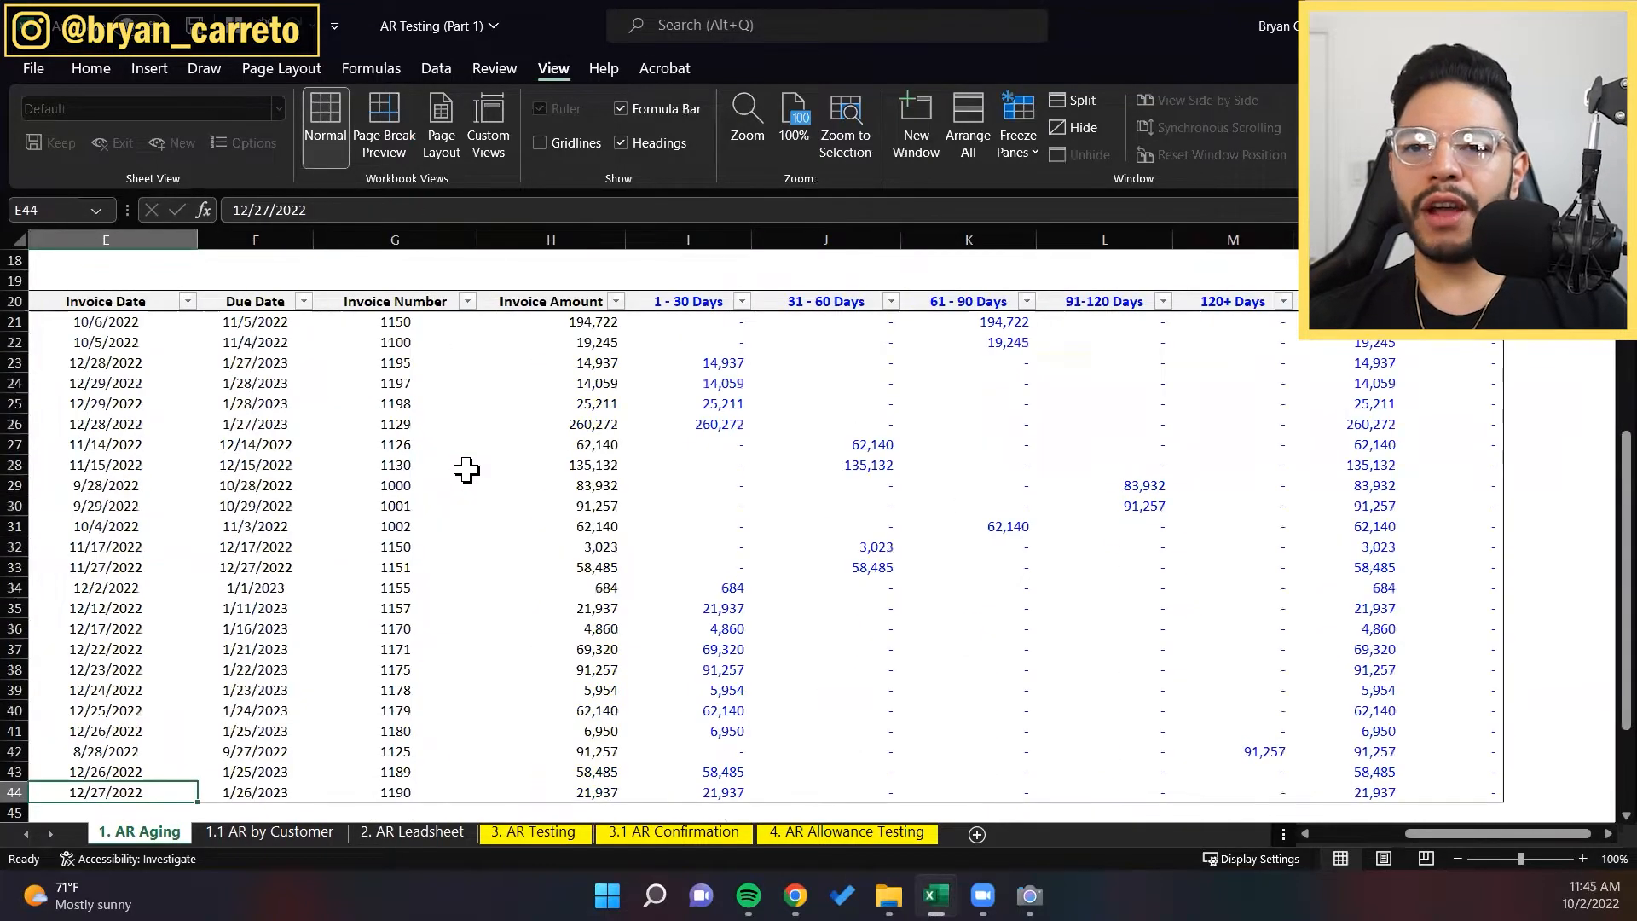
pyautogui.press('Right')
pyautogui.press('Right')
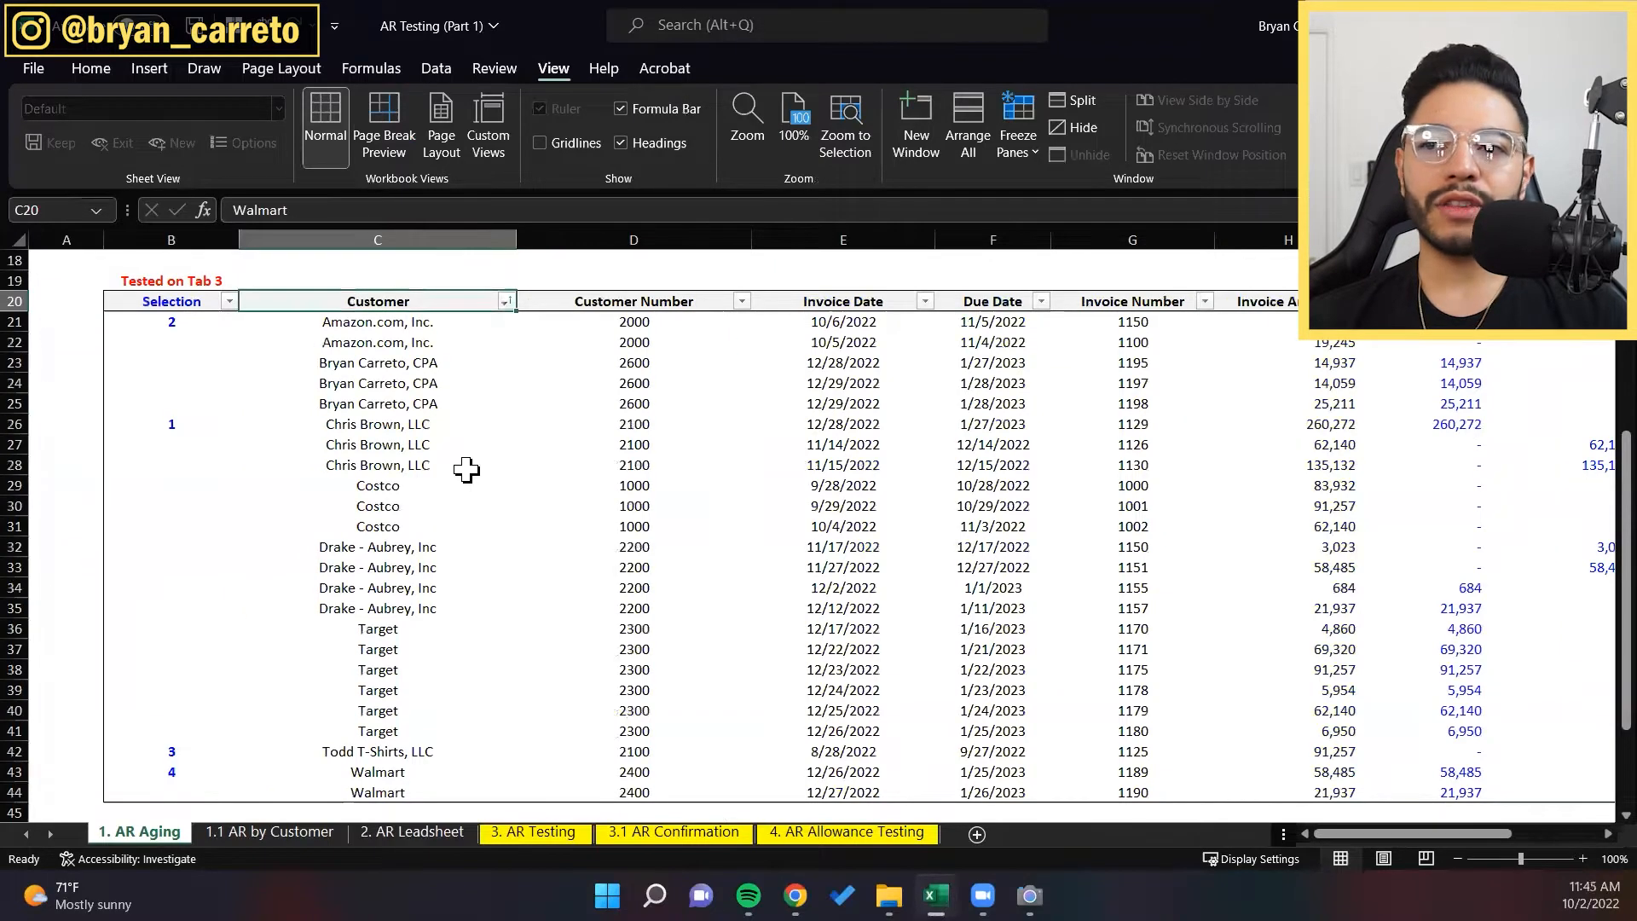
# Step: Examine the PBC and BC work in color notes in E1:E2 that distinguish client data from audit work
pyautogui.hotkey('ctrl', 'Up')
pyautogui.hotkey('ctrl', 'Up')
pyautogui.press('Right')
pyautogui.press('Right')
pyautogui.hotkey('shift', 'Down')
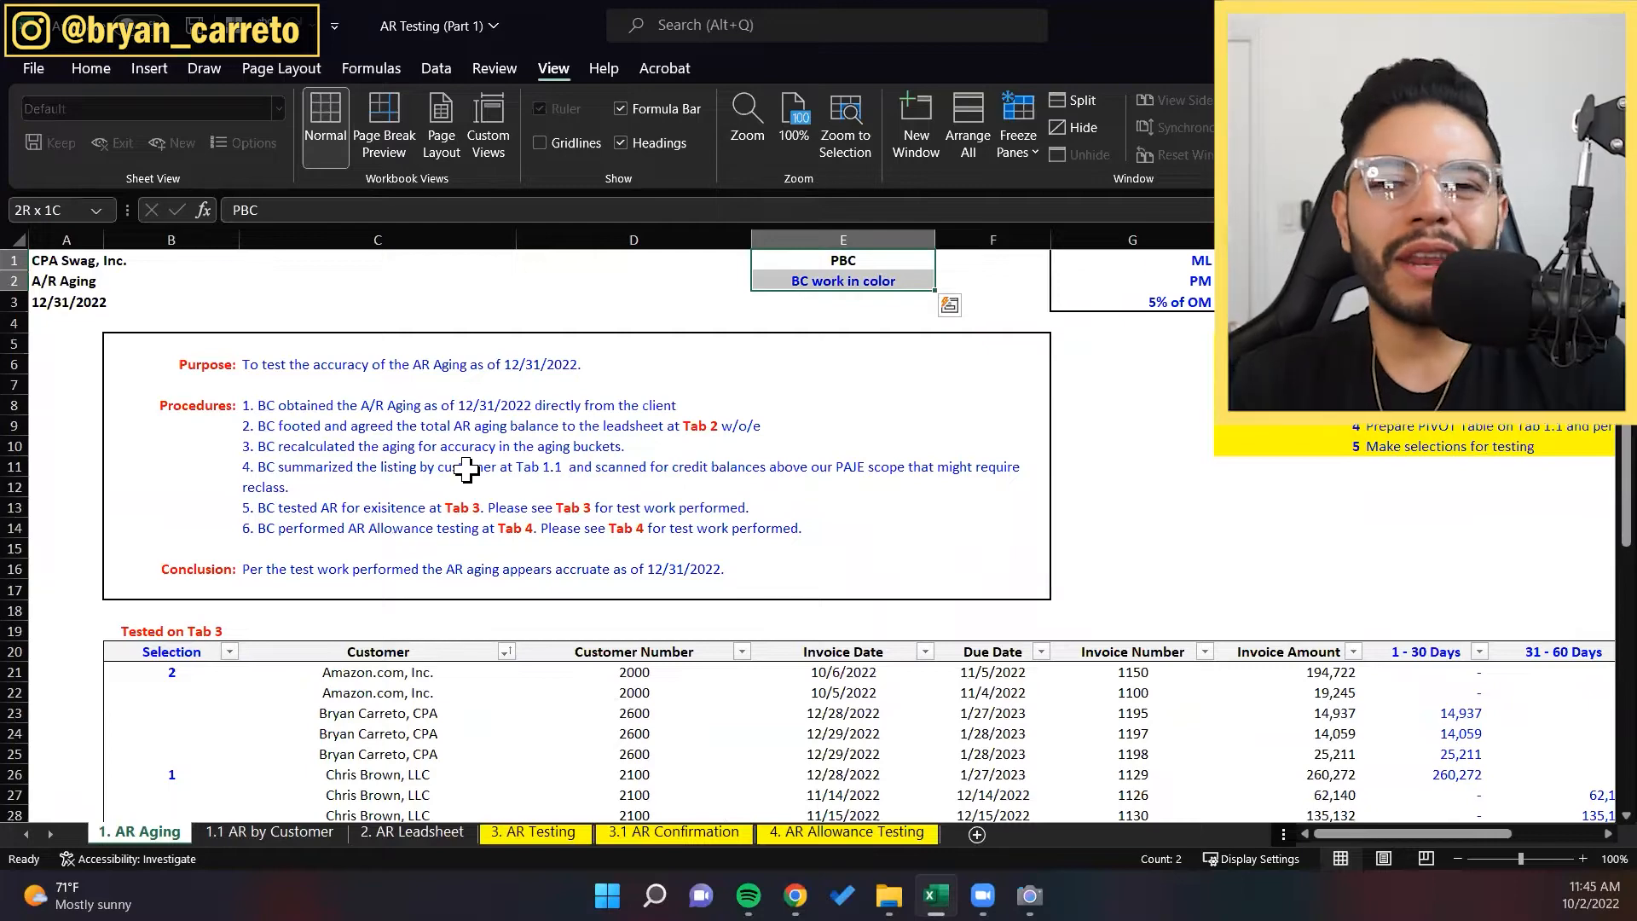
pyautogui.press('Down')
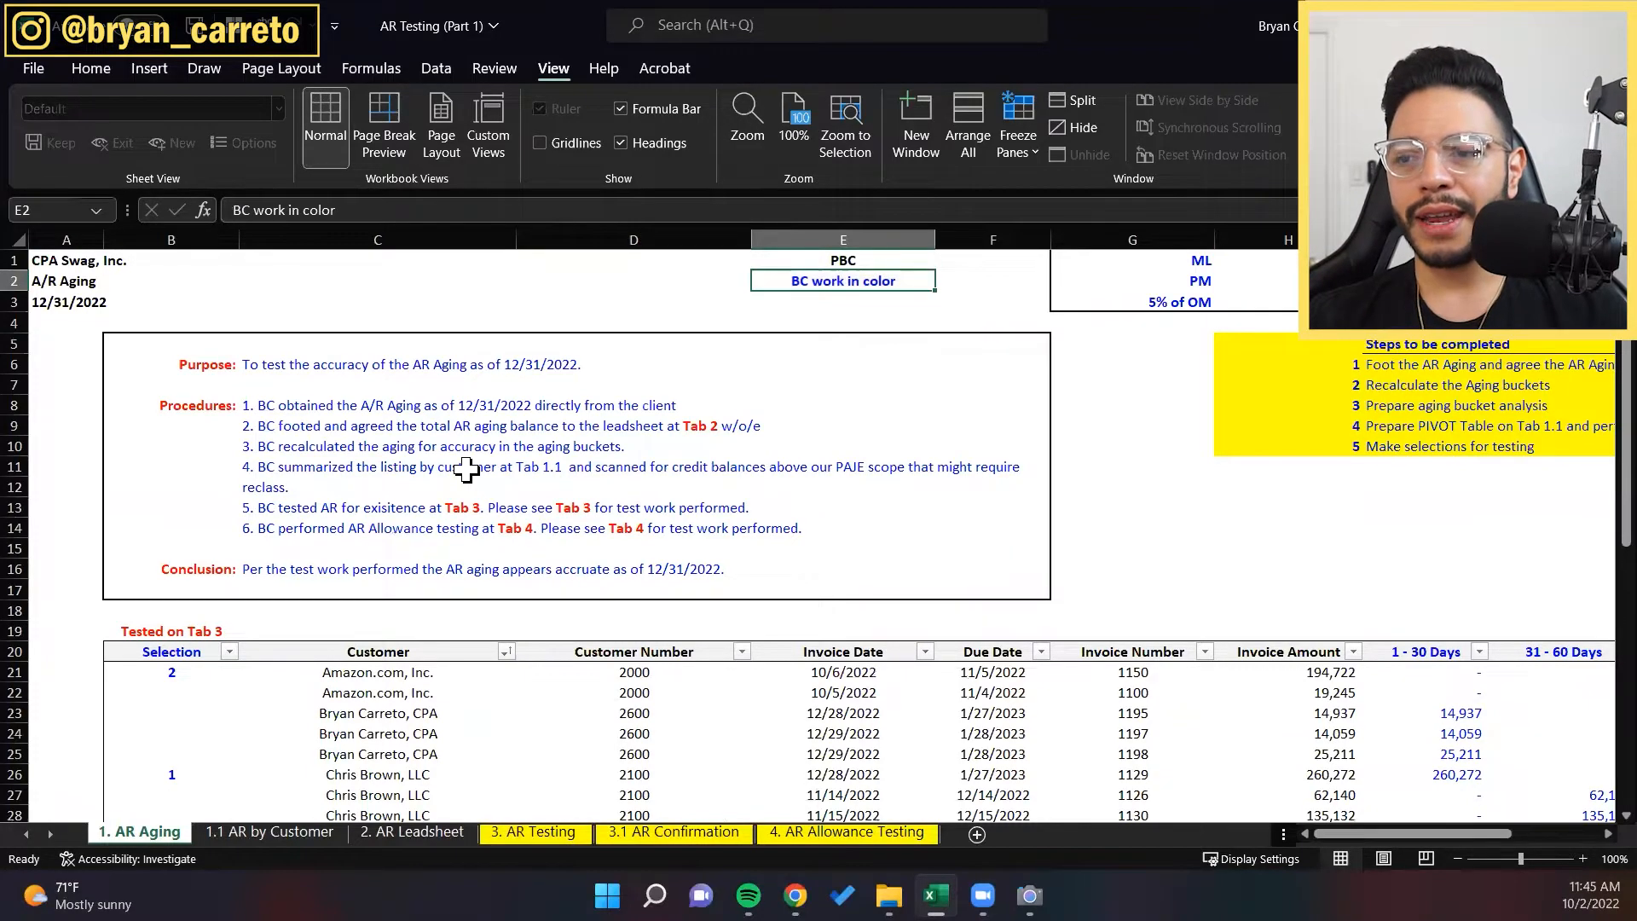
pyautogui.press('Up')
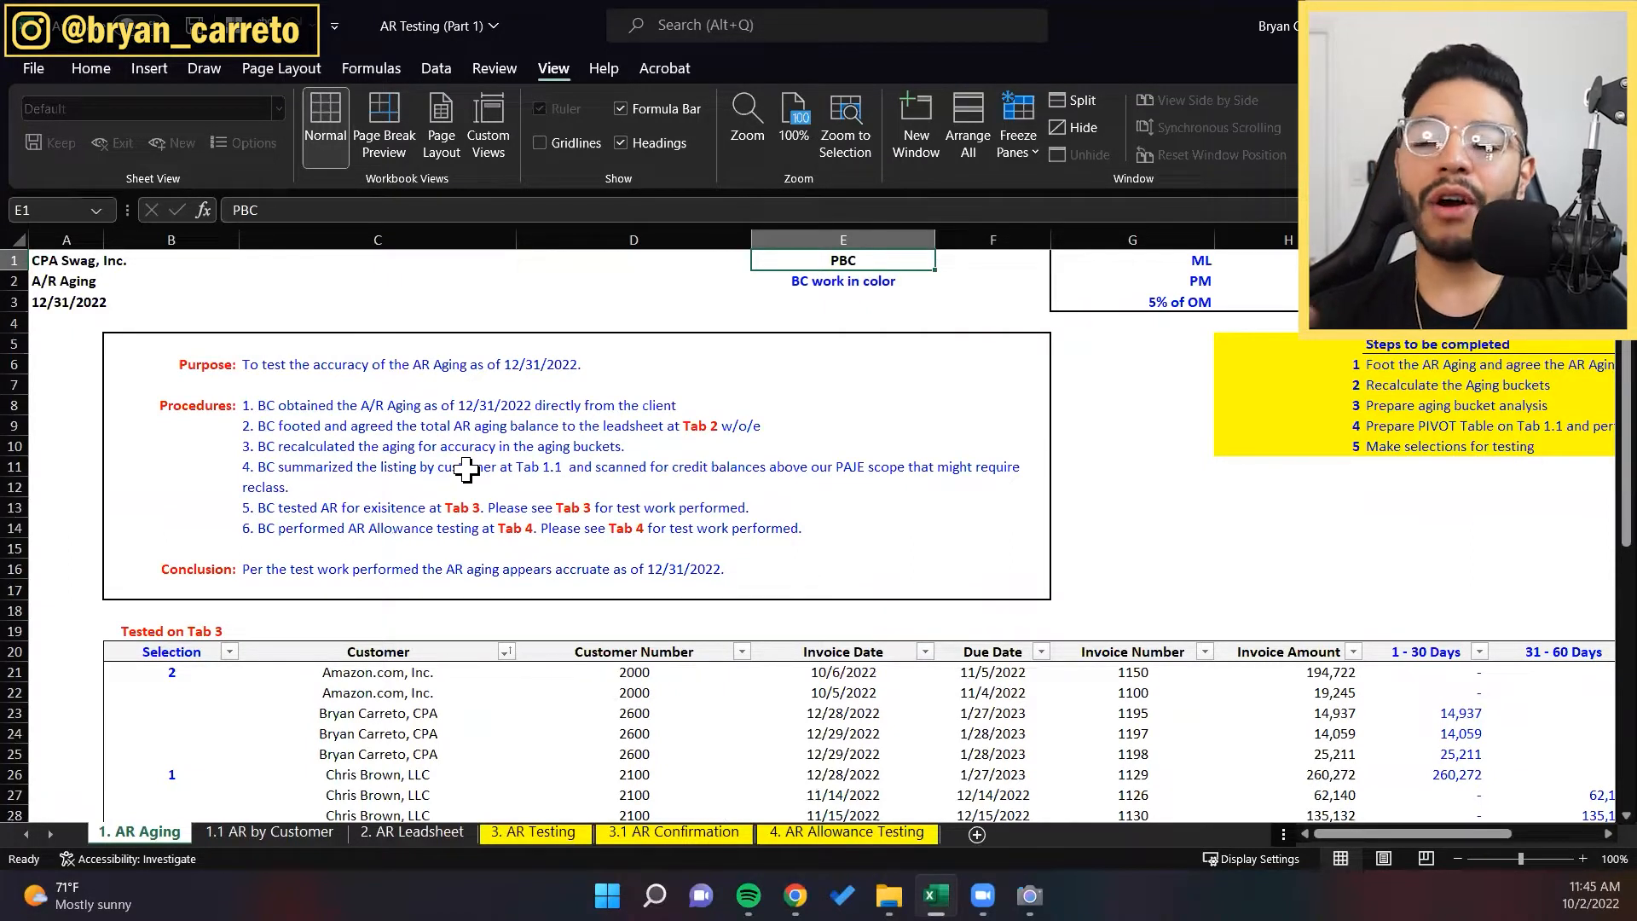
pyautogui.press('Down')
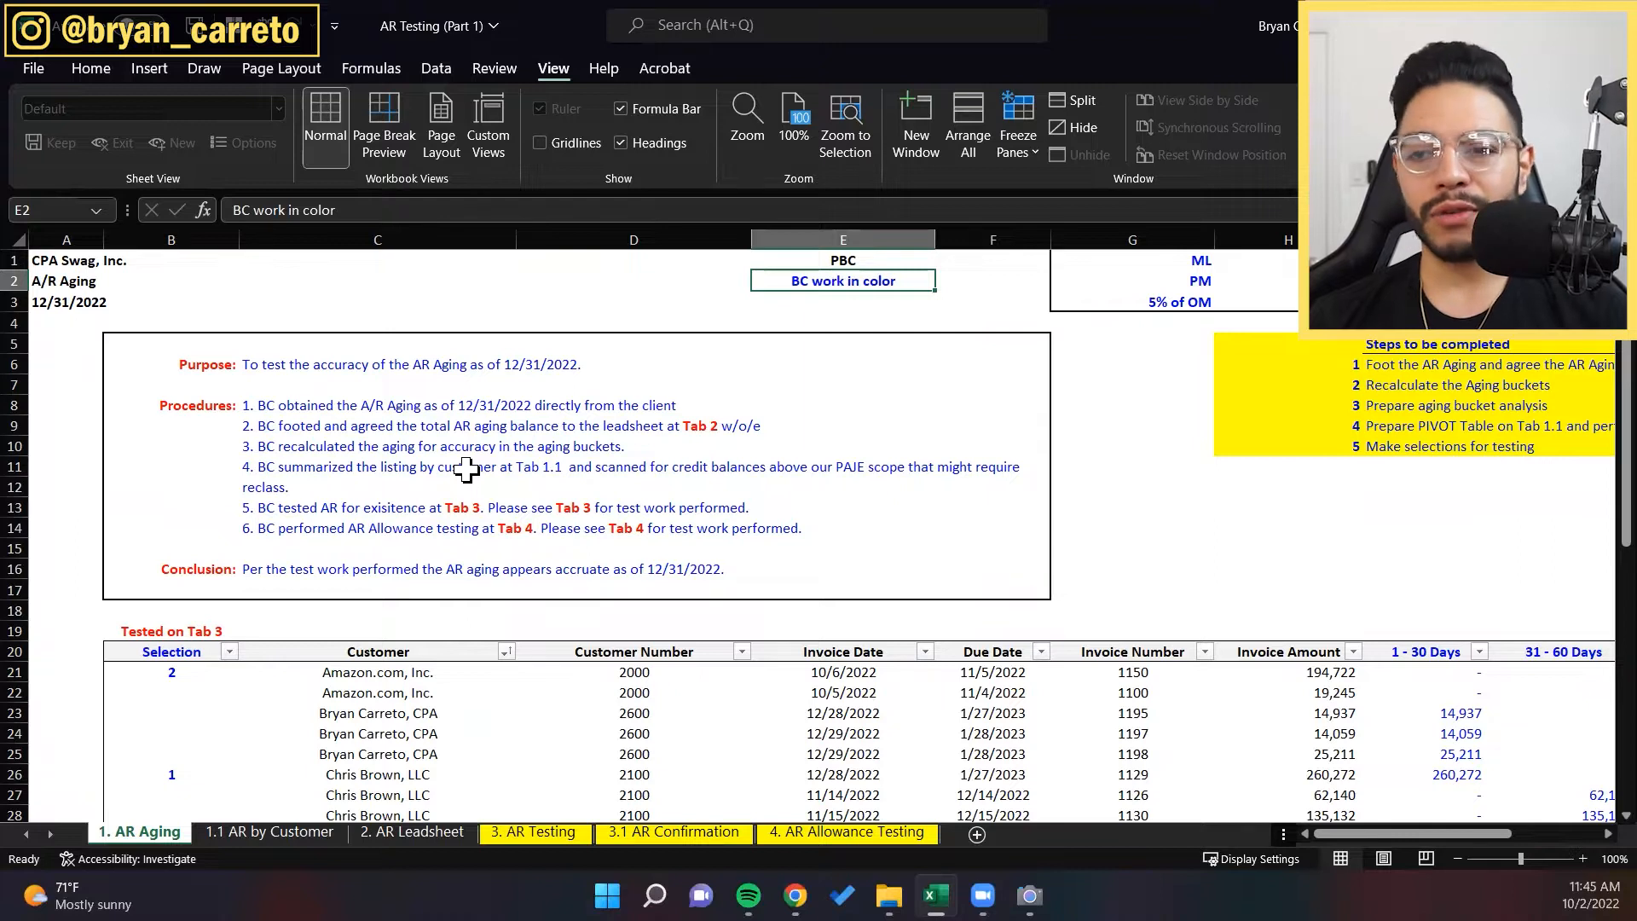
# Step: Read the Purpose statement of the AR aging workpaper in row 6
pyautogui.press('Down')
pyautogui.press('Down')
pyautogui.press('Down')
pyautogui.press('Down')
pyautogui.press('Left')
pyautogui.press('Left')
pyautogui.press('Left')
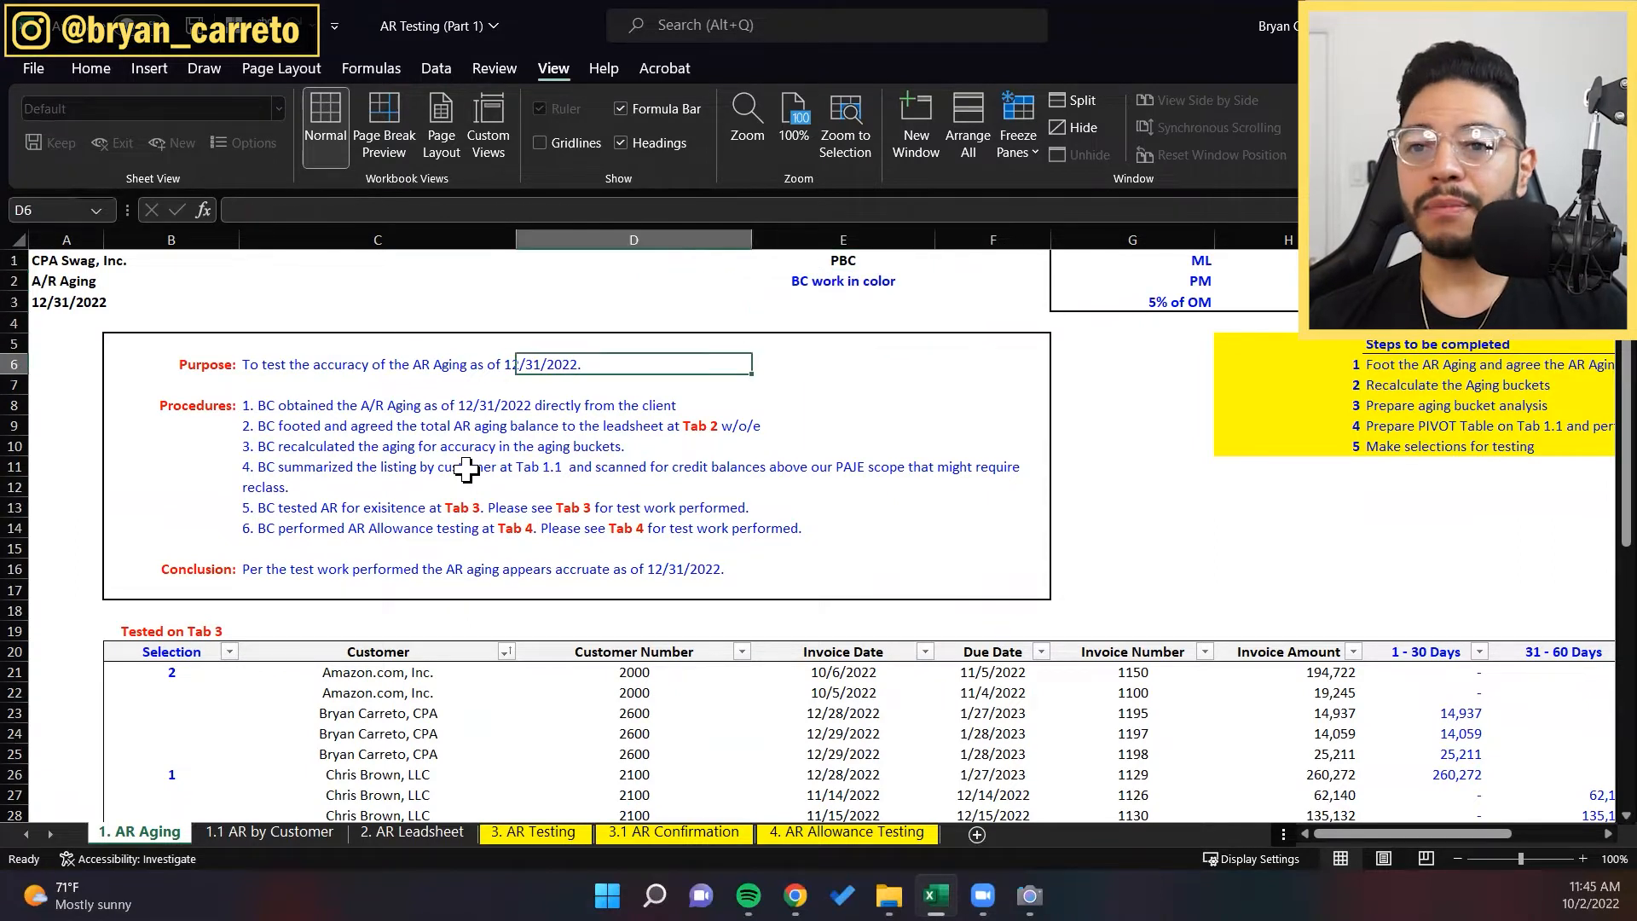
pyautogui.press('Right')
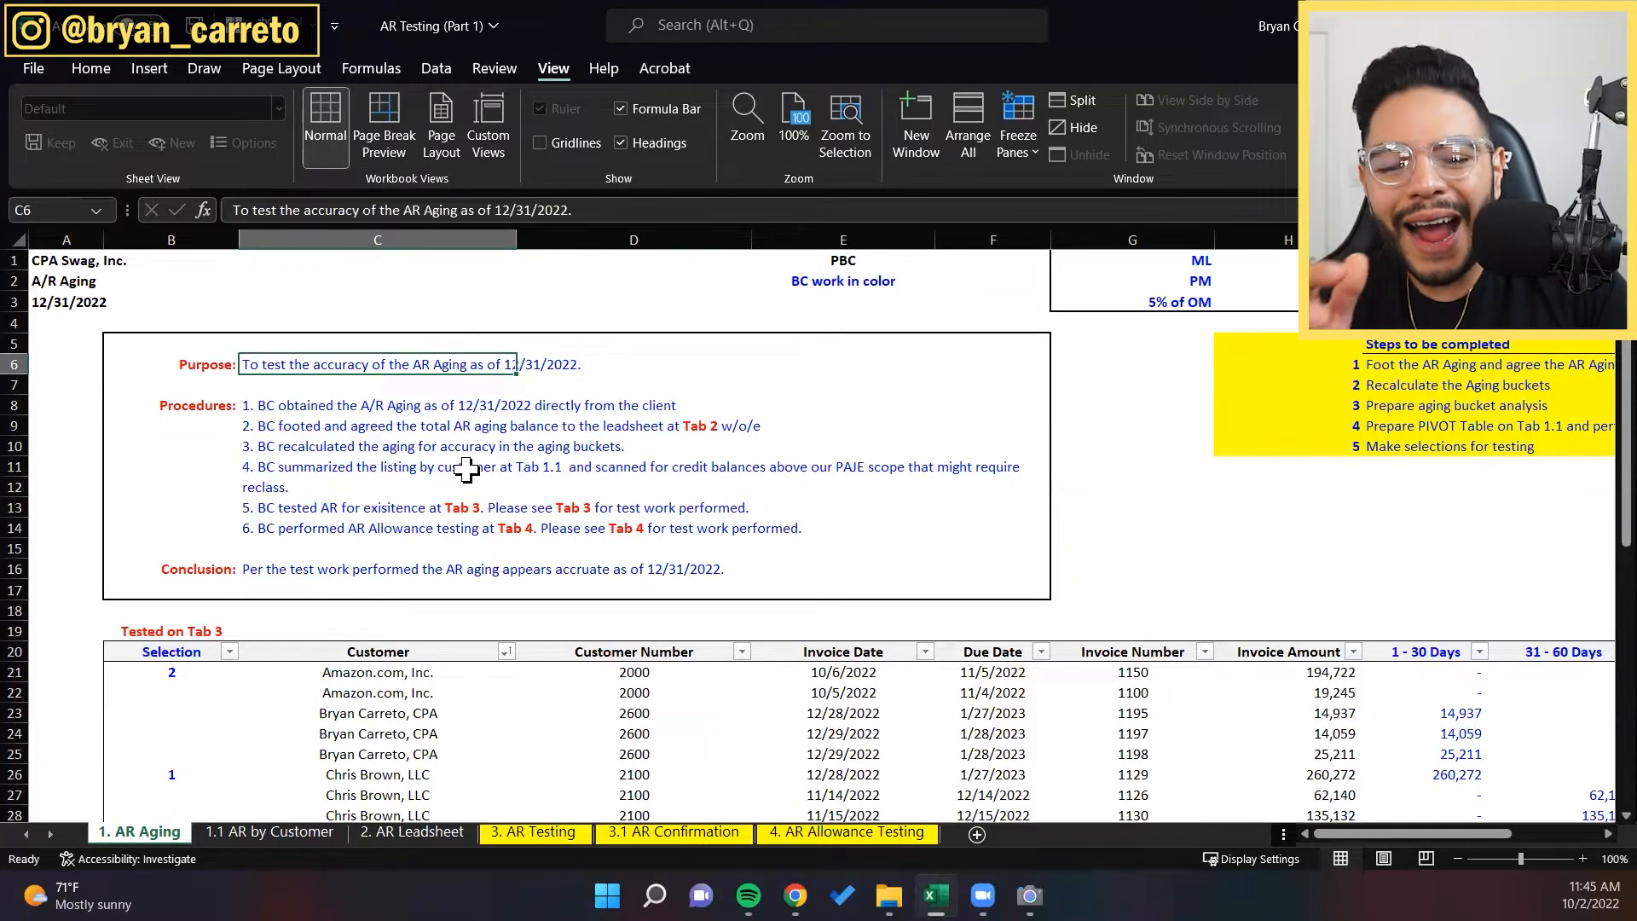
# Step: Examine the client-provided customer, invoice date and due date entries down the whole aging listing
pyautogui.press('Down')
pyautogui.press('Down')
pyautogui.press('Down')
pyautogui.press('Down')
pyautogui.press('Down')
pyautogui.press('Down')
pyautogui.press('Down')
pyautogui.press('Down')
pyautogui.press('Down')
pyautogui.press('Down')
pyautogui.press('Down')
pyautogui.press('Down')
pyautogui.press('Down')
pyautogui.press('Down')
pyautogui.press('Down')
pyautogui.press('Down')
pyautogui.press('Down')
pyautogui.press('Down')
pyautogui.press('Down')
pyautogui.press('Down')
pyautogui.press('Right')
pyautogui.press('Right')
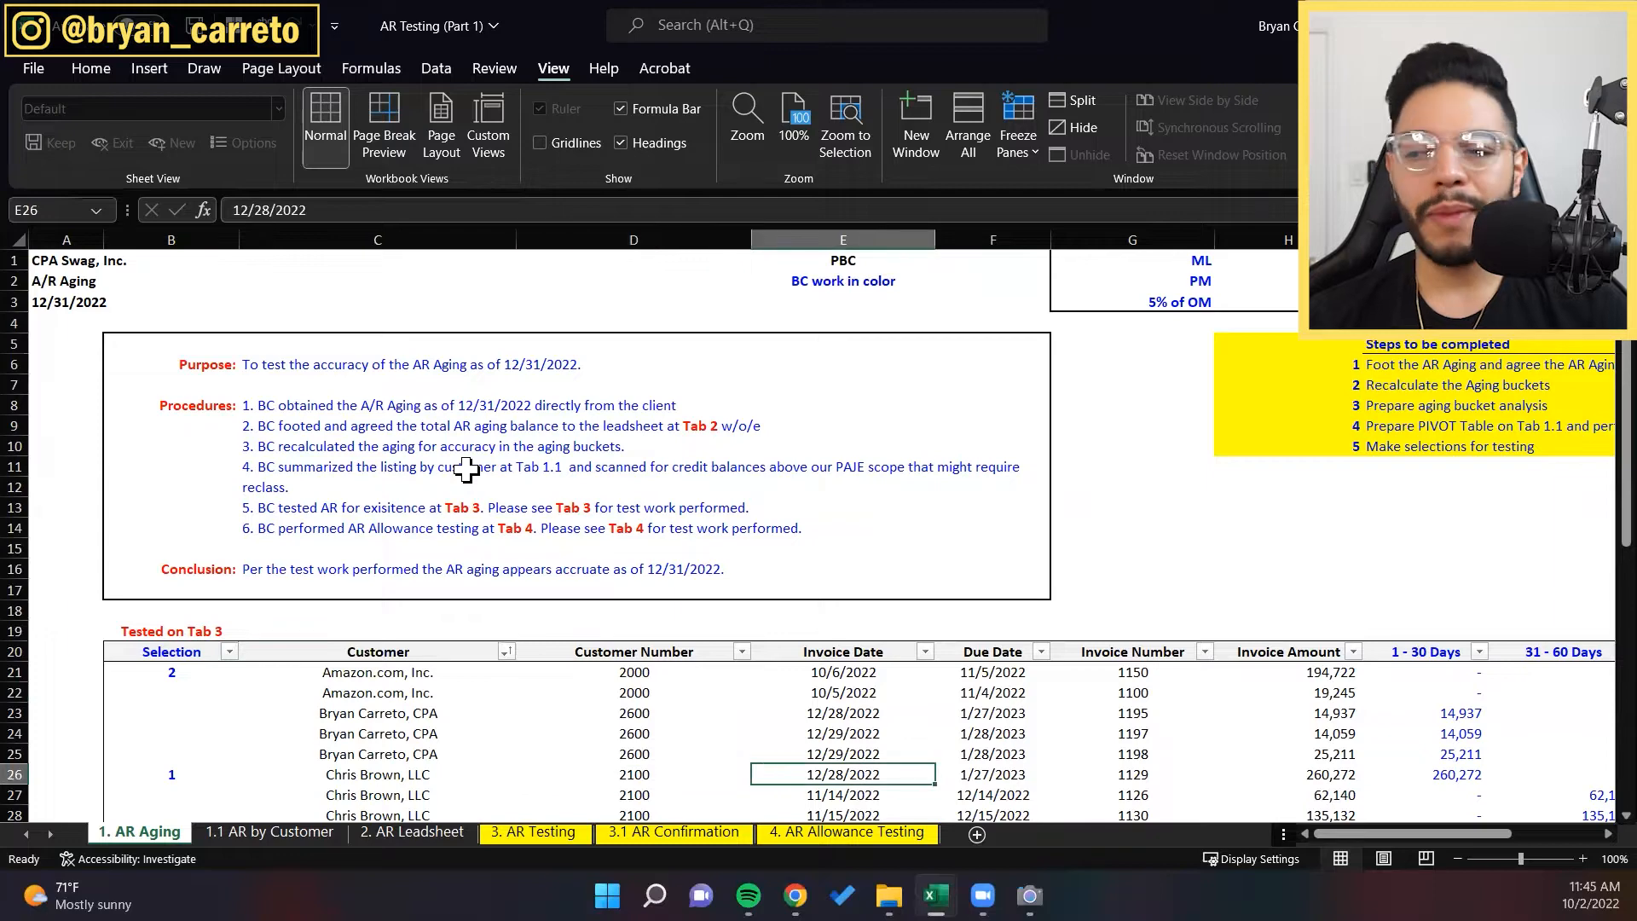
pyautogui.press('Right')
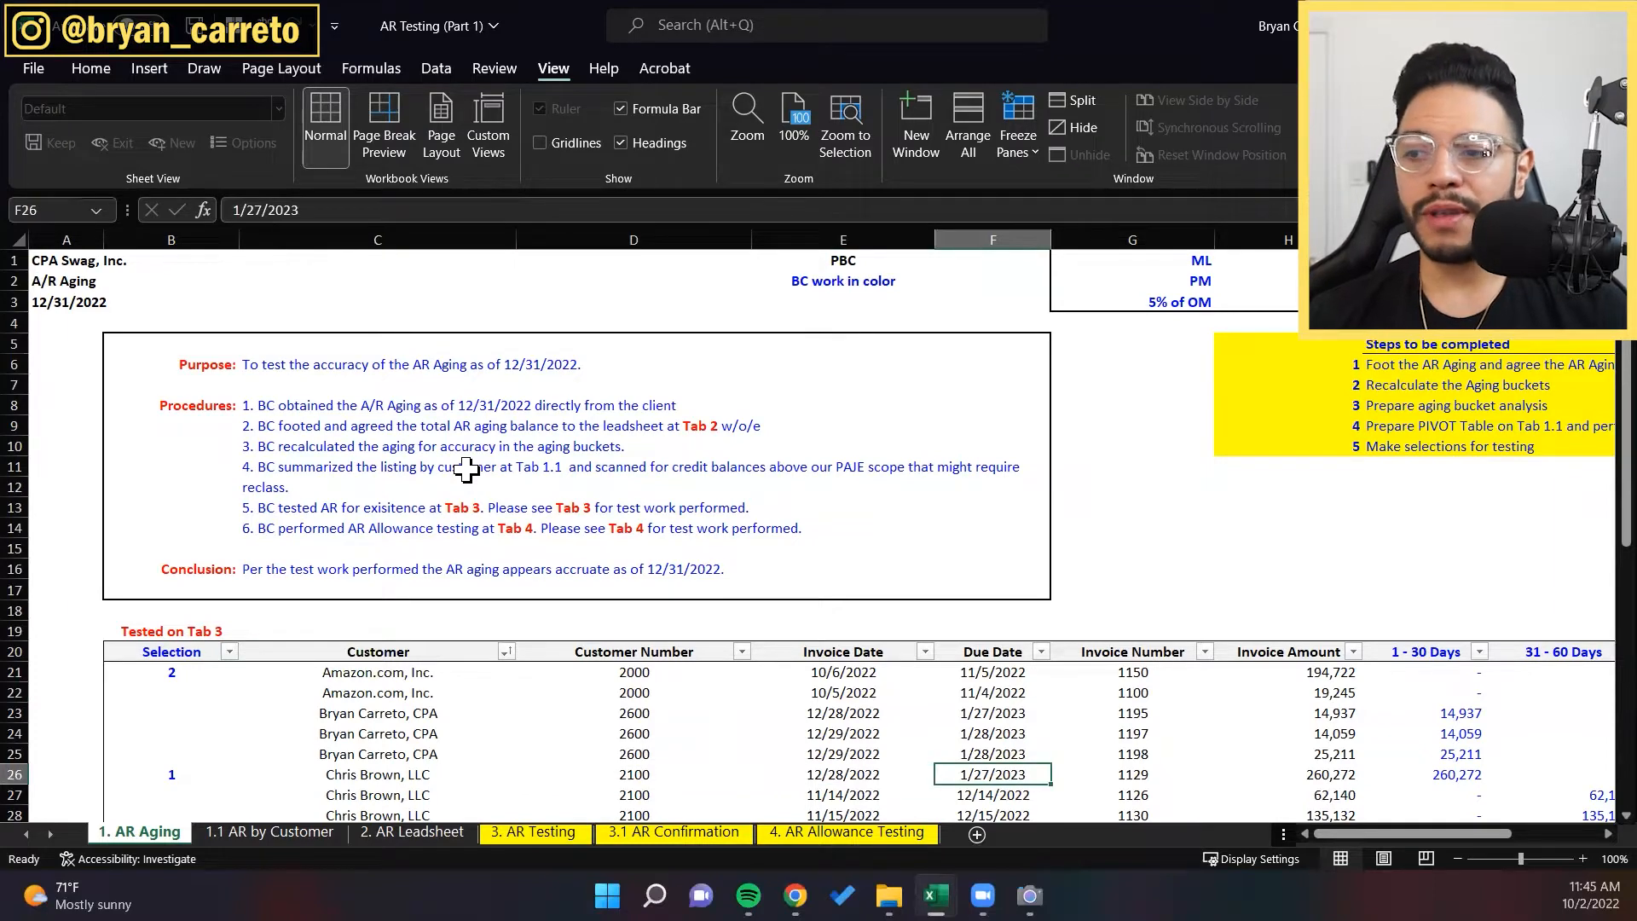
pyautogui.press('Down')
pyautogui.press('Down')
pyautogui.press('Down')
pyautogui.press('Down')
pyautogui.press('Down')
pyautogui.press('Down')
pyautogui.press('Down')
pyautogui.press('Down')
pyautogui.press('Down')
pyautogui.press('Down')
pyautogui.press('Down')
pyautogui.press('Down')
pyautogui.press('Down')
pyautogui.press('Down')
pyautogui.press('Down')
pyautogui.press('Down')
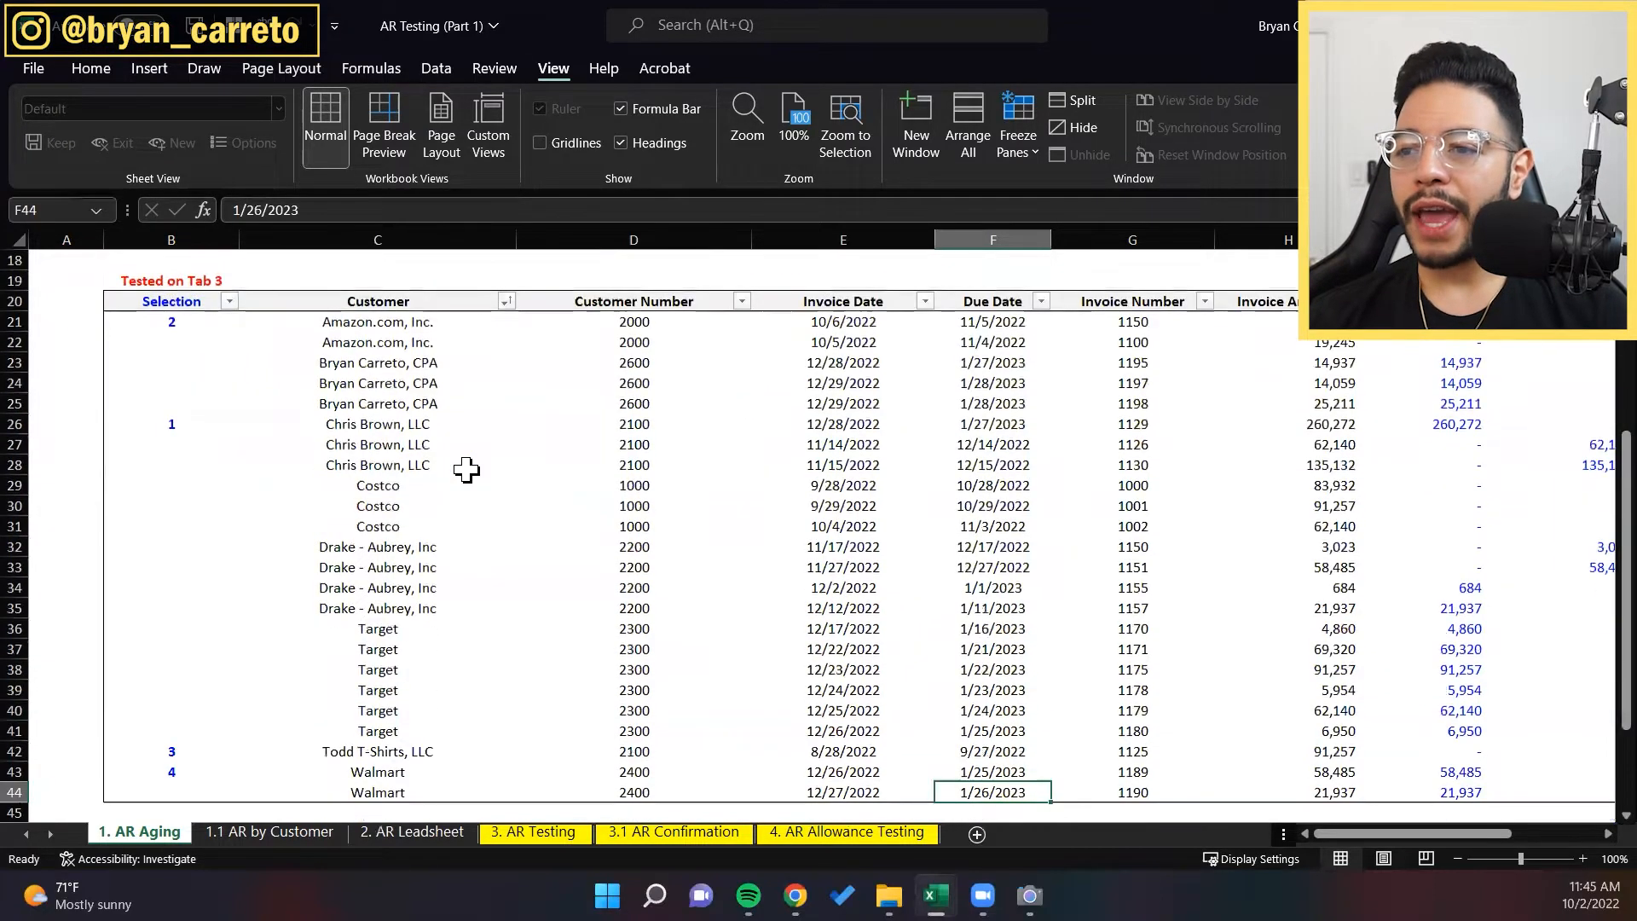
pyautogui.press('Down')
pyautogui.press('Down')
pyautogui.press('Down')
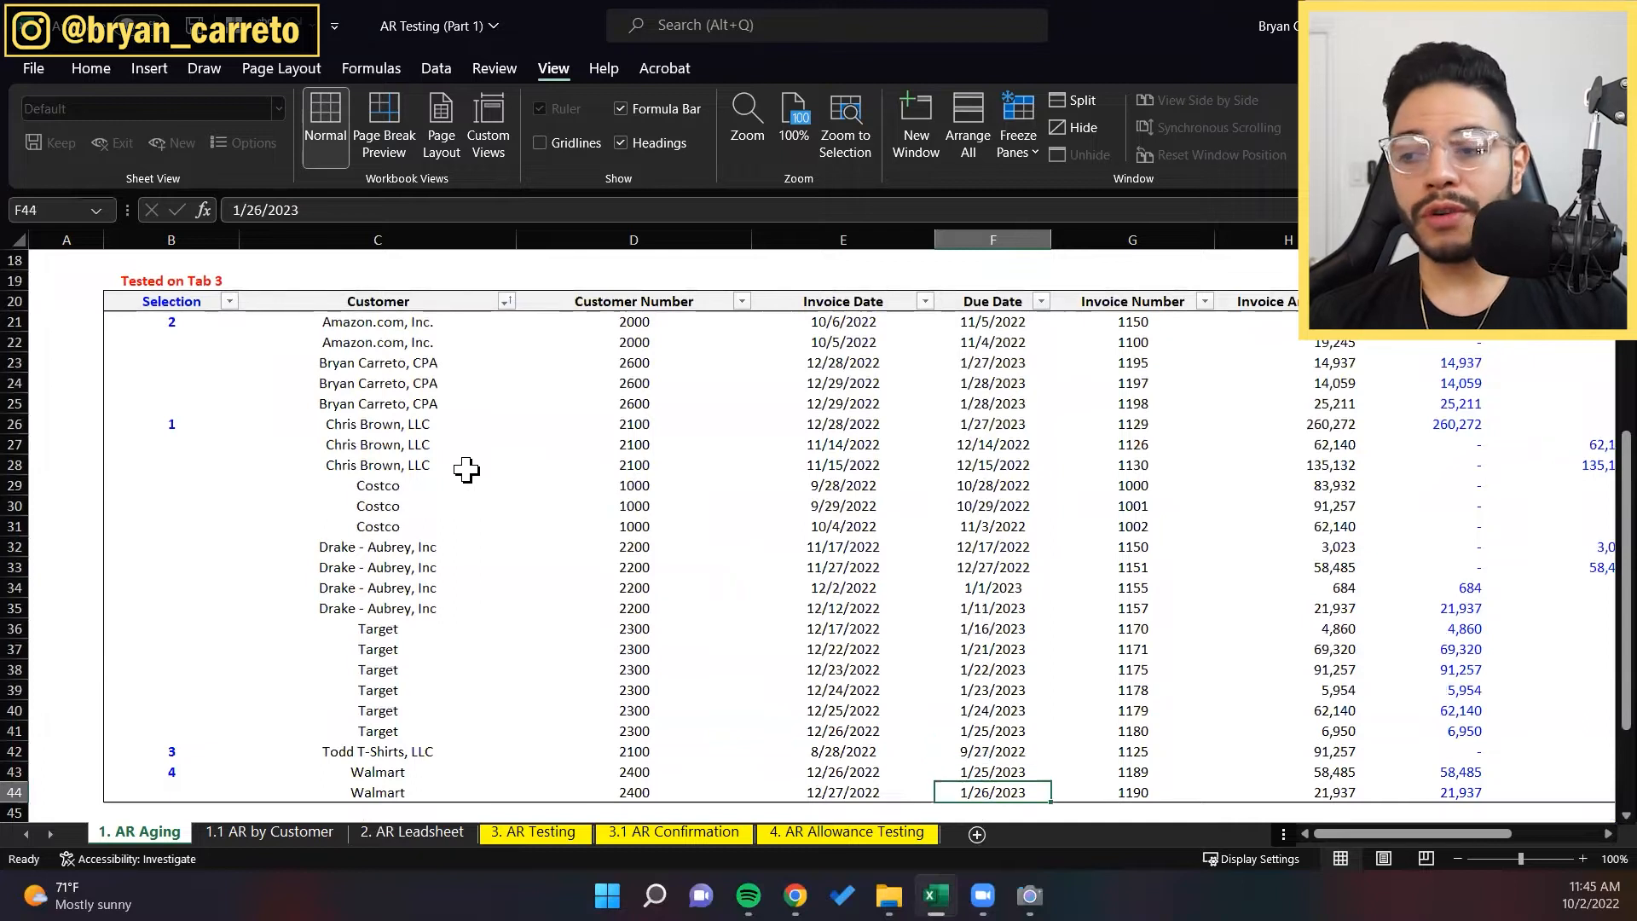
# Step: Examine the aging totals below the listing and the AR per Leadsheet comparison, including its linked formula
pyautogui.press('Right')
pyautogui.press('Right')
pyautogui.press('Right')
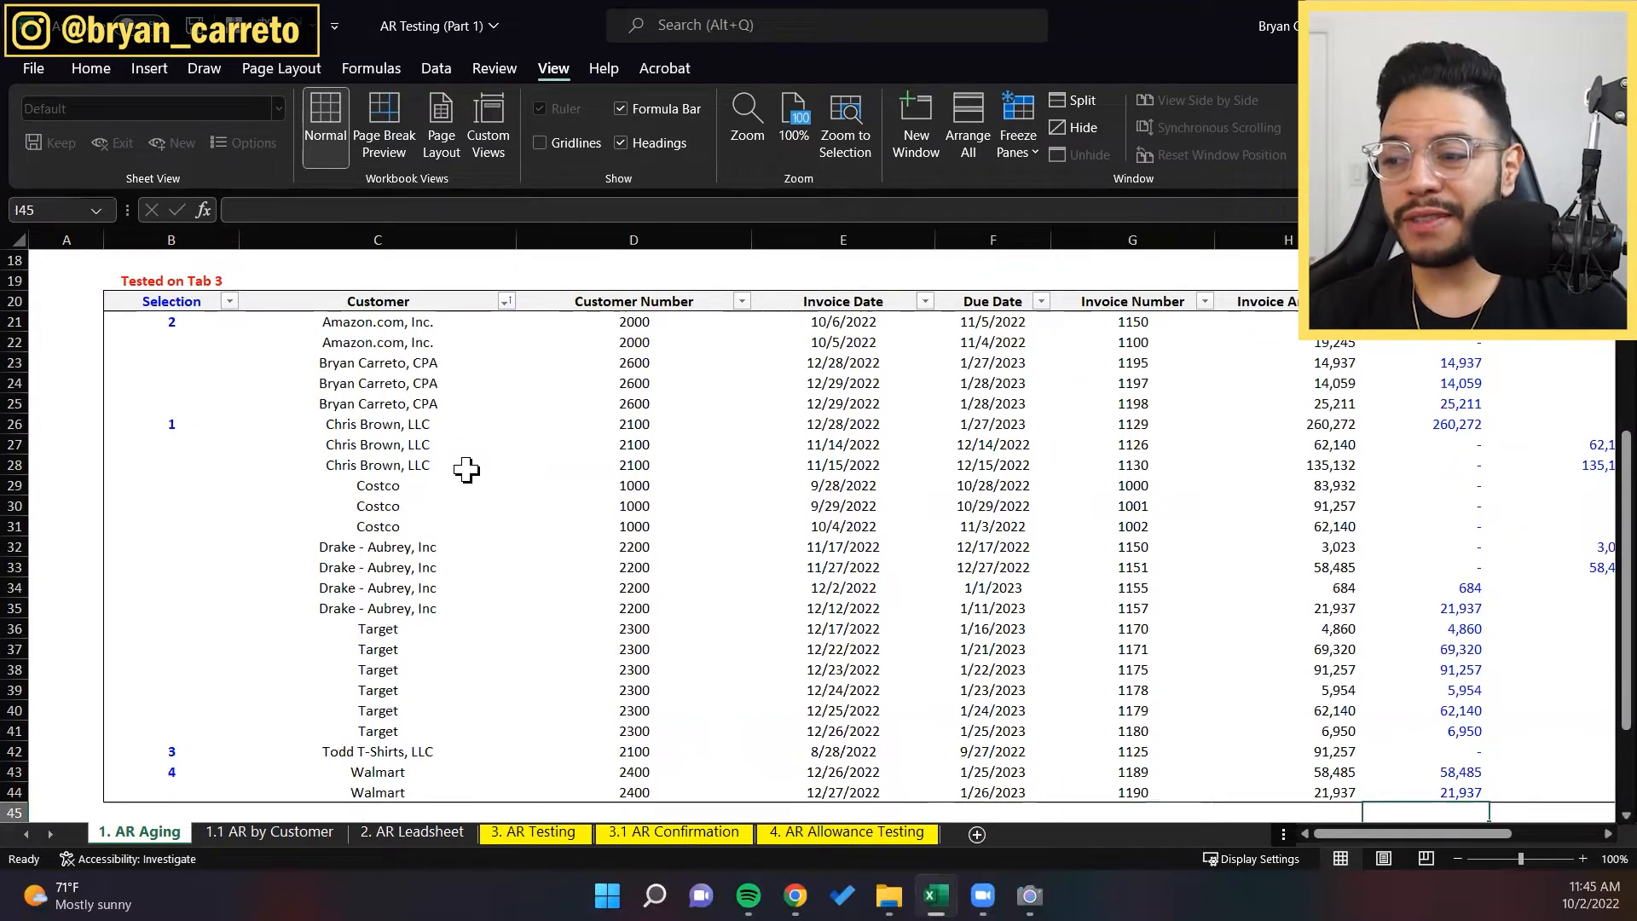
pyautogui.press('Down')
pyautogui.press('Down')
pyautogui.press('Down')
pyautogui.press('Down')
pyautogui.press('Down')
pyautogui.press('Down')
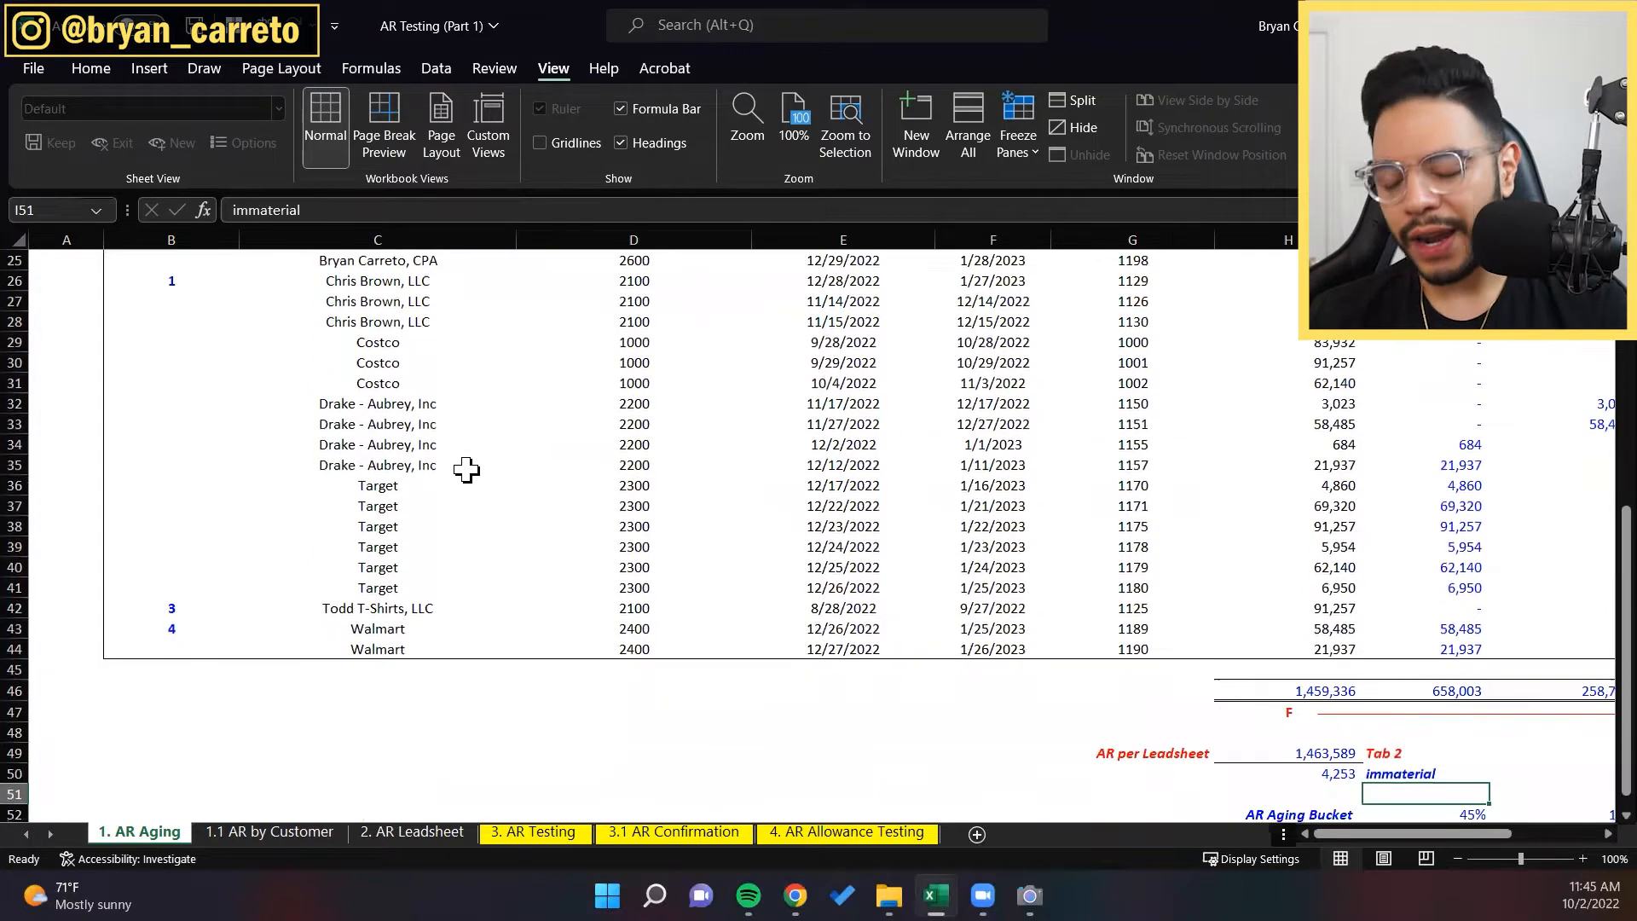
pyautogui.press('Left')
pyautogui.press('Up')
pyautogui.press('Up')
pyautogui.press('Up')
pyautogui.press('Up')
pyautogui.press('Up')
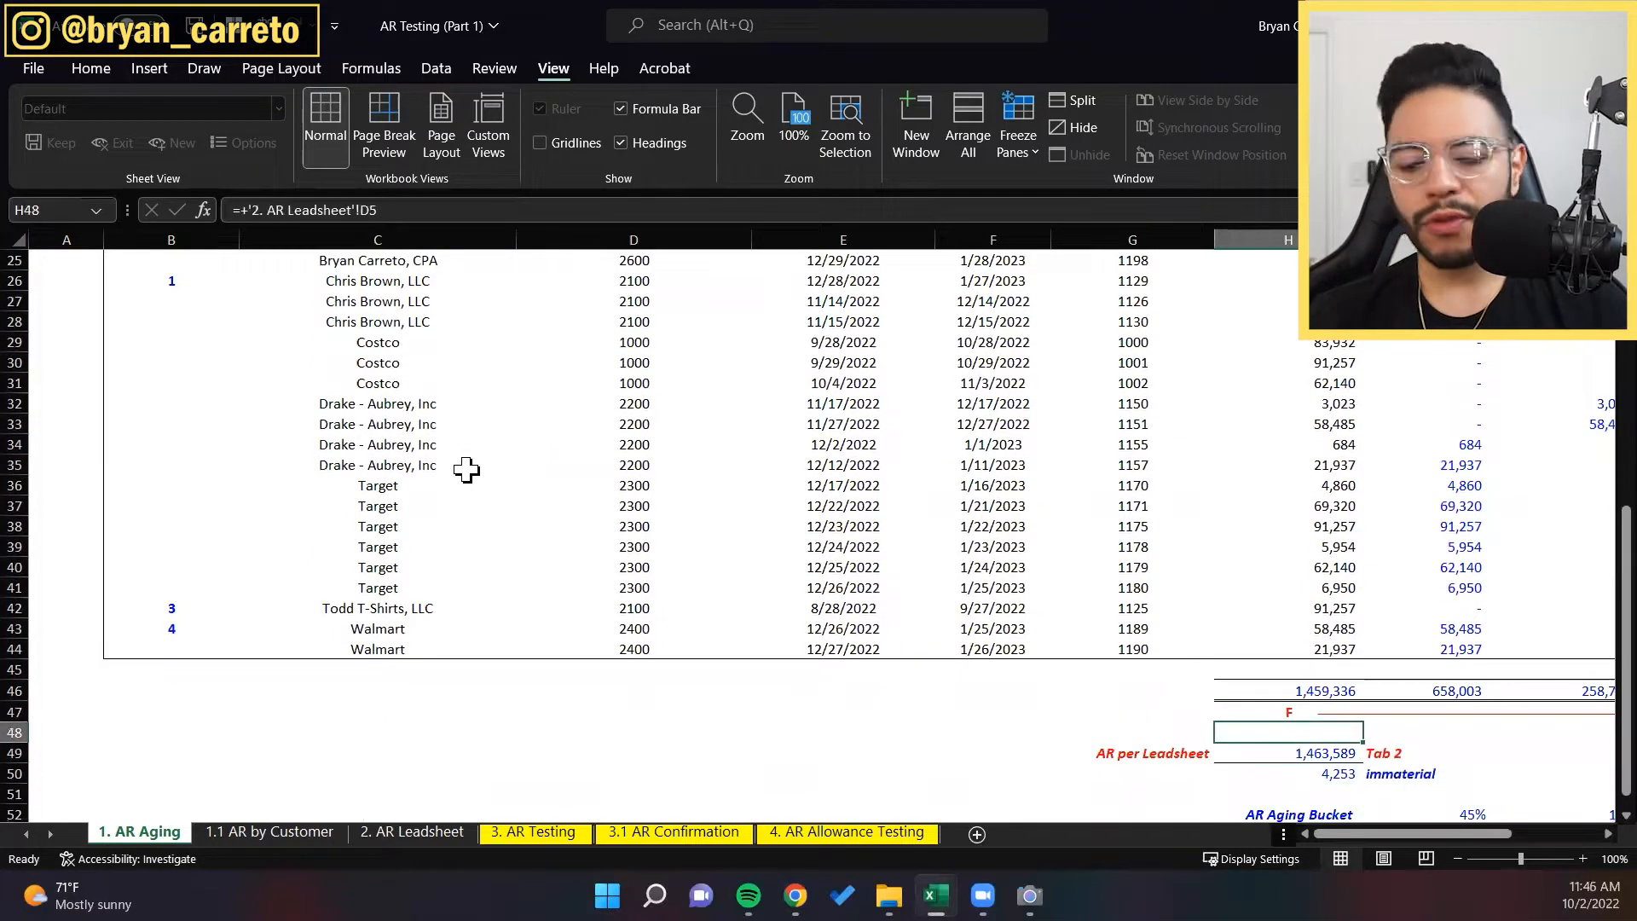
pyautogui.press('F2')
pyautogui.press('Escape')
# Step: Foot the Invoice Amount column by entering +SUBTOTAL(9,H21:H44) in H46
pyautogui.press('Up')
pyautogui.press('Up')
pyautogui.press('Down')
pyautogui.press('Down')
pyautogui.write('+SUBTOTAL(')
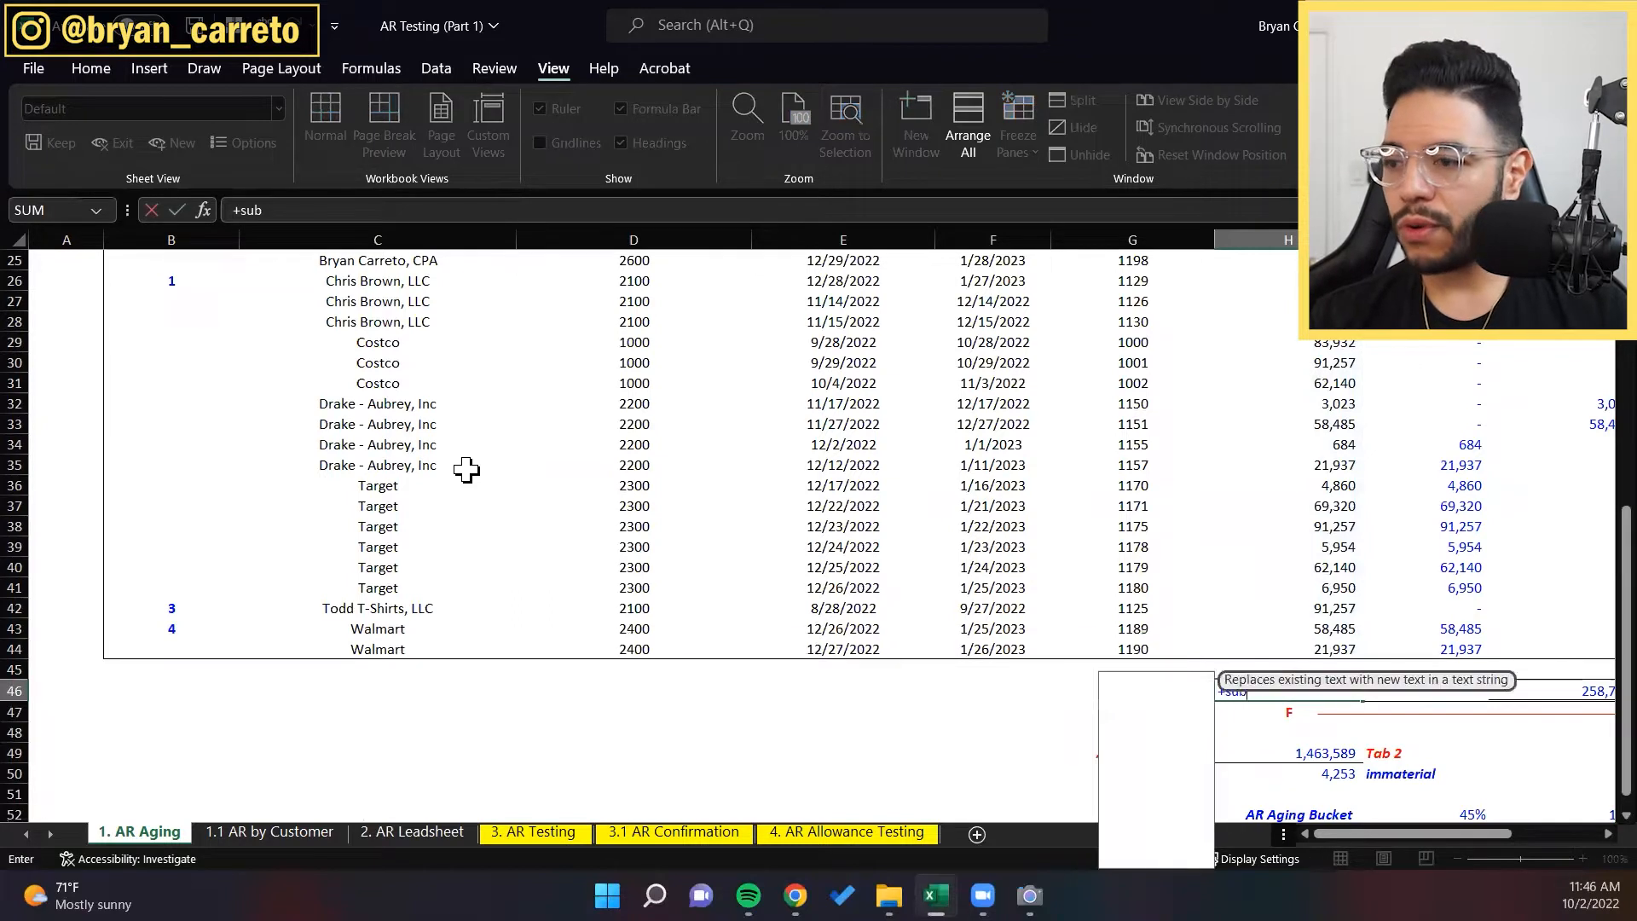
pyautogui.write('9,')
pyautogui.press('Up')
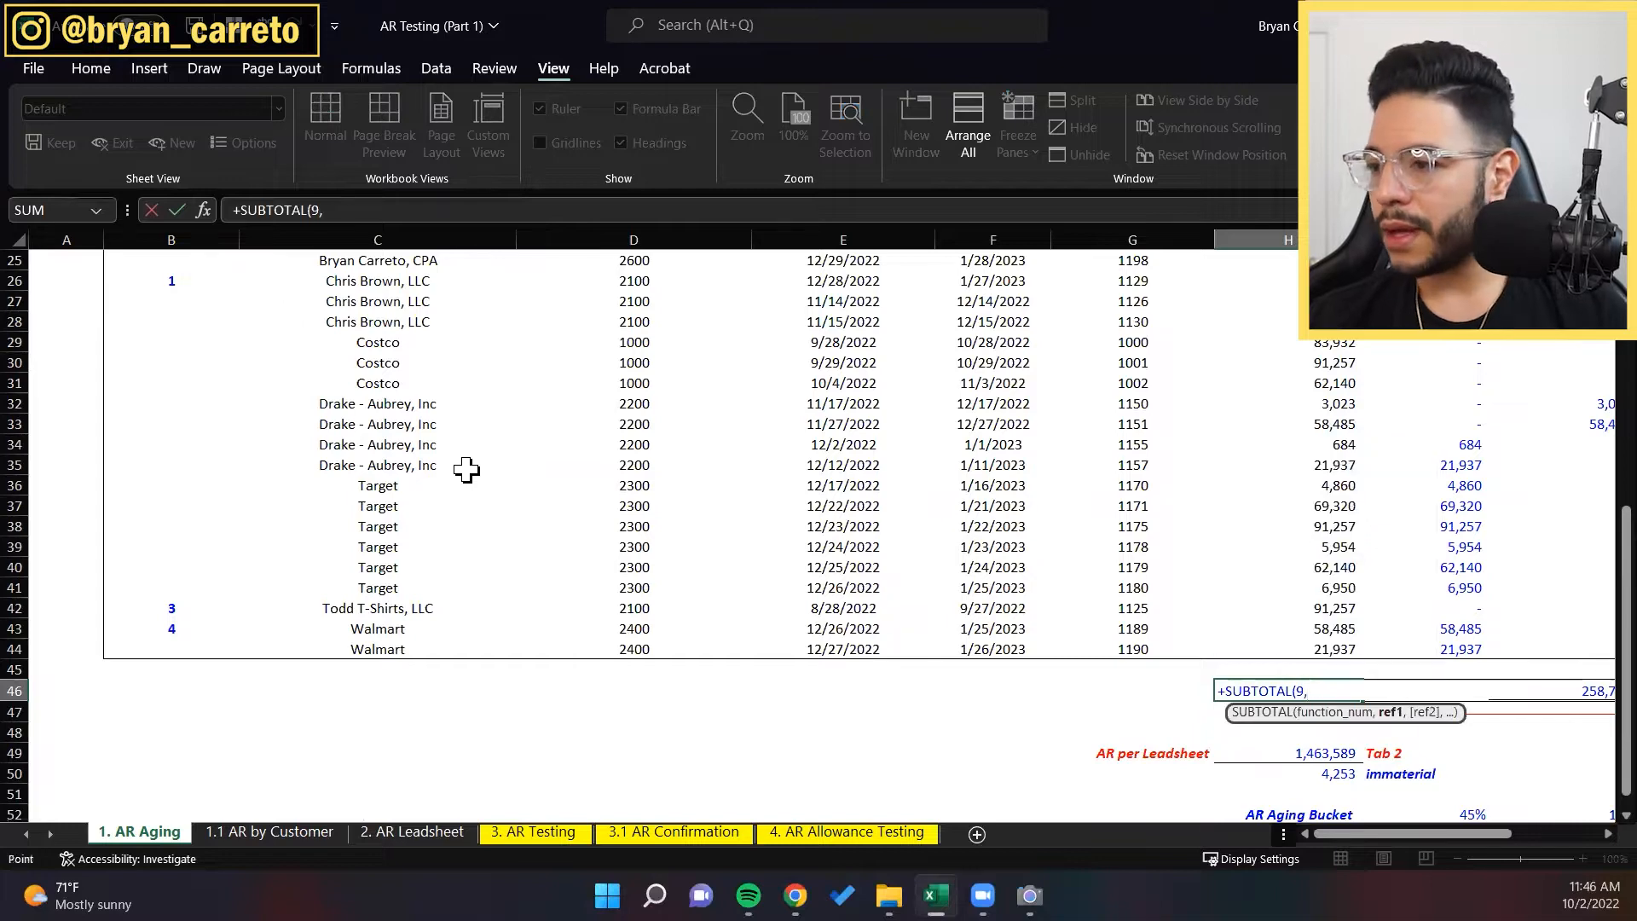
pyautogui.hotkey('ctrl', 'shift', 'Up')
pyautogui.hotkey('shift', 'Down')
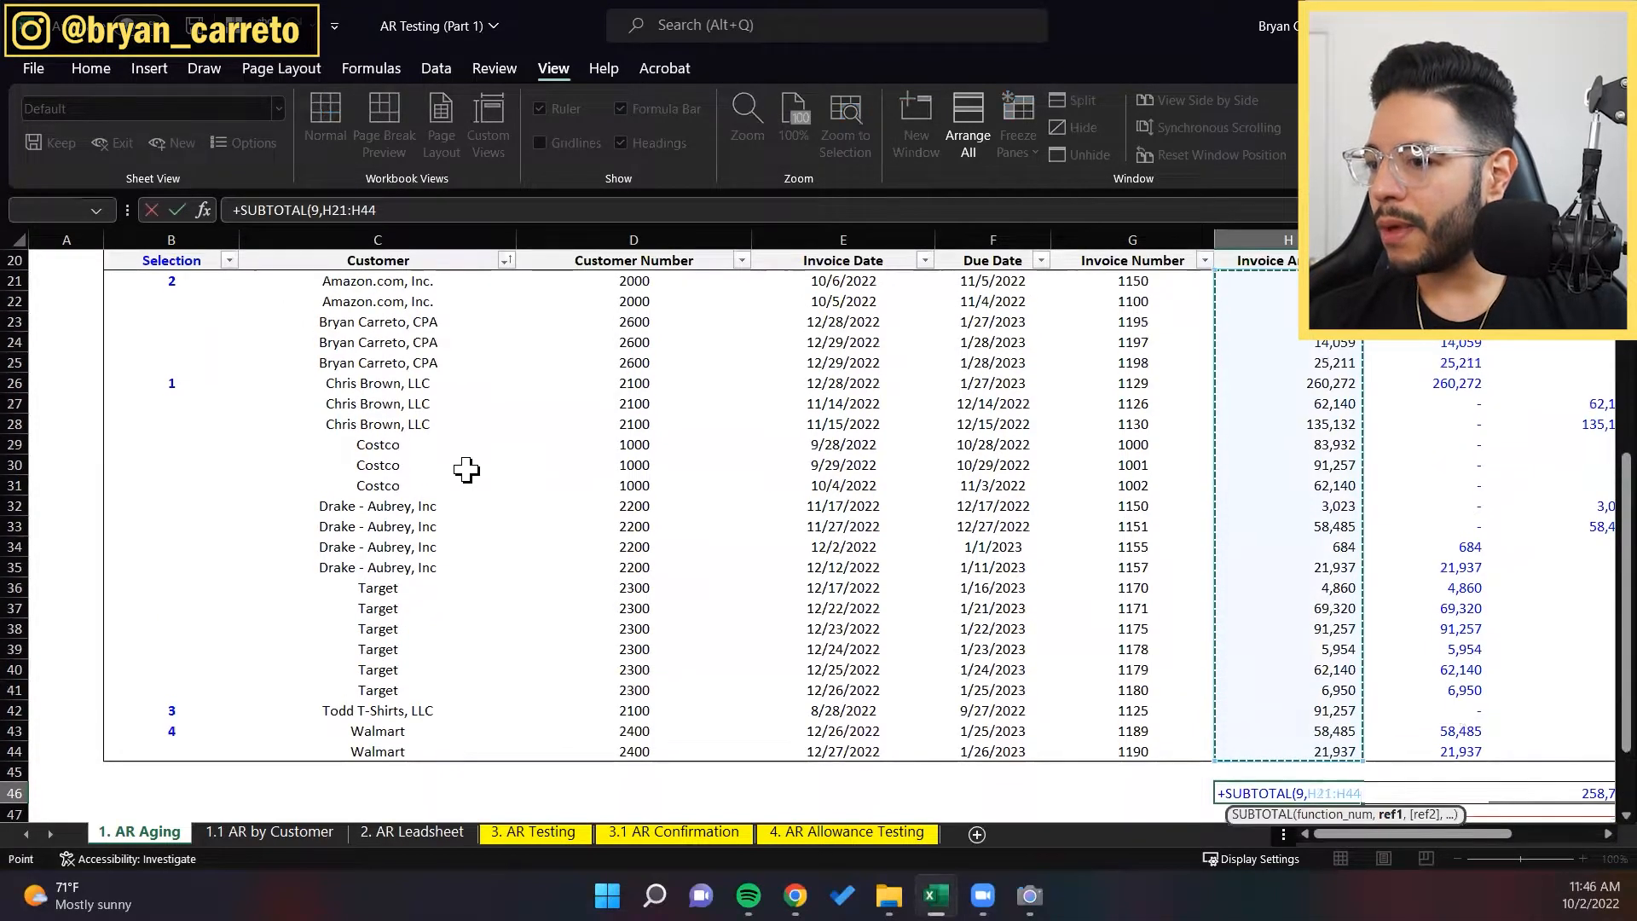
pyautogui.press('Return')
pyautogui.press('Up')
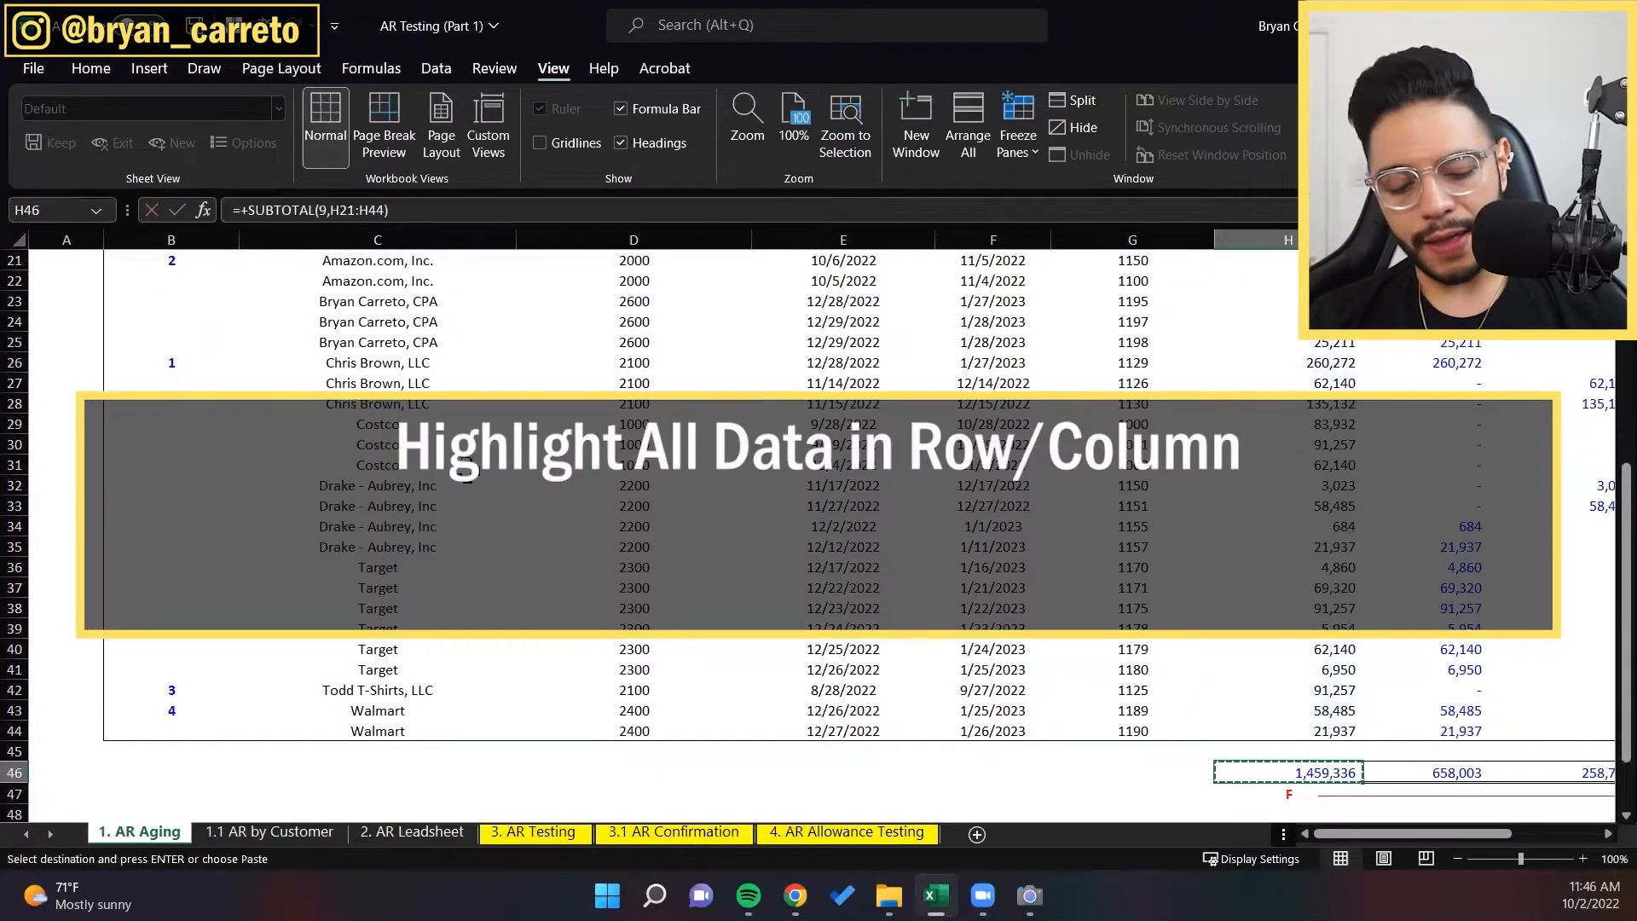
# Step: Copy the subtotal formula from H46 across row 46 through the Credits column
pyautogui.hotkey('ctrl', 'c')
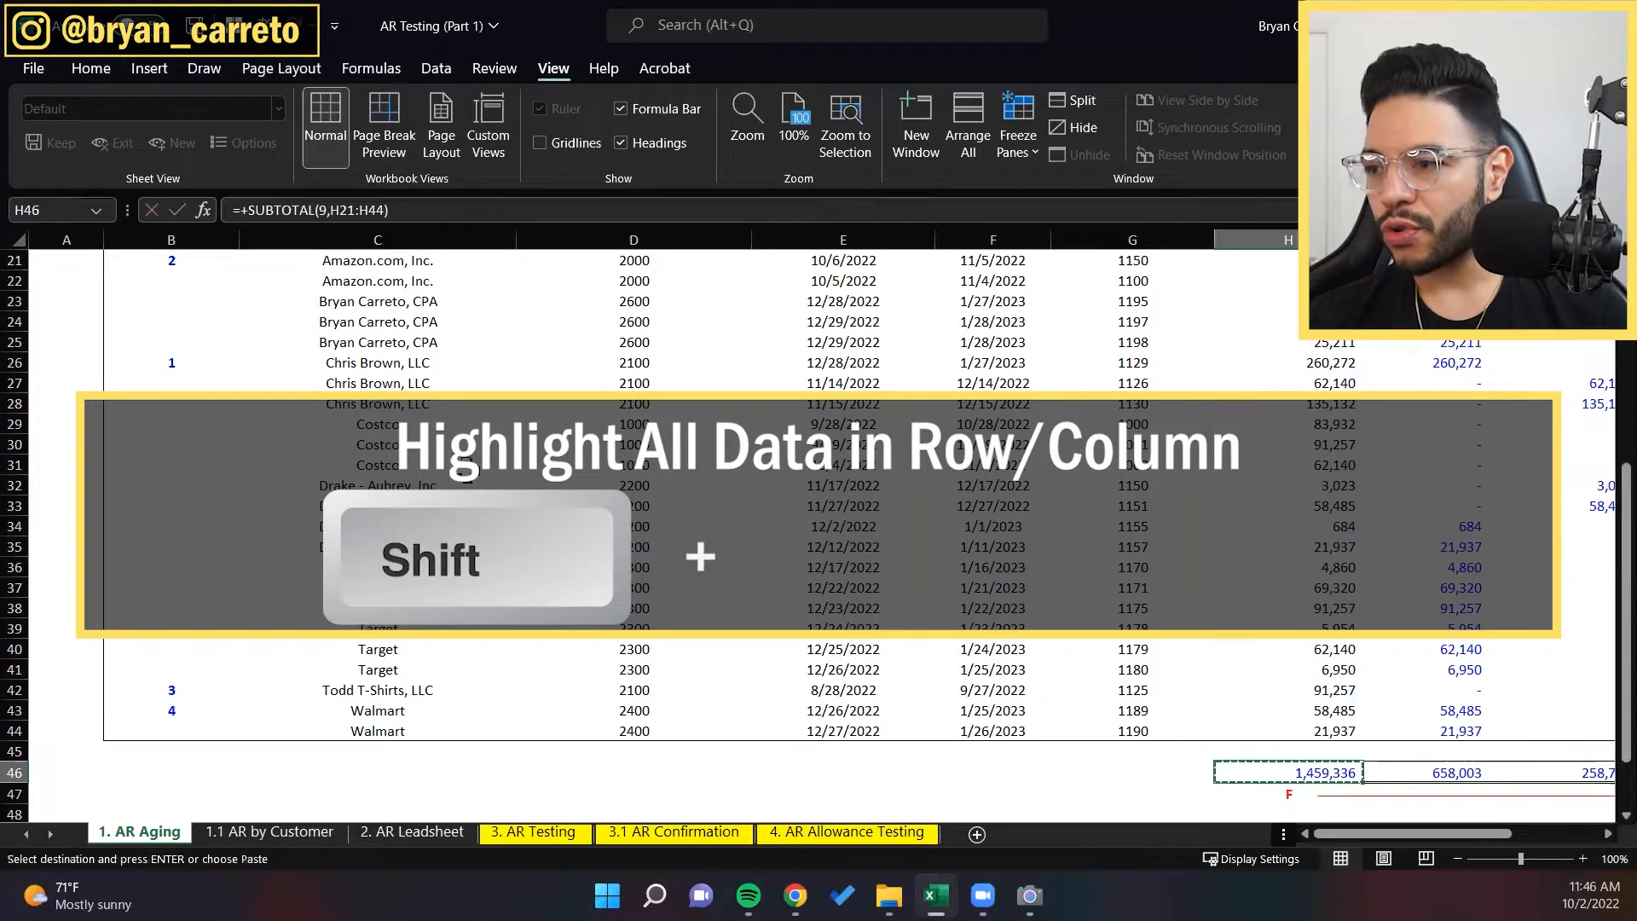
pyautogui.hotkey('ctrl', 'shift', 'Right')
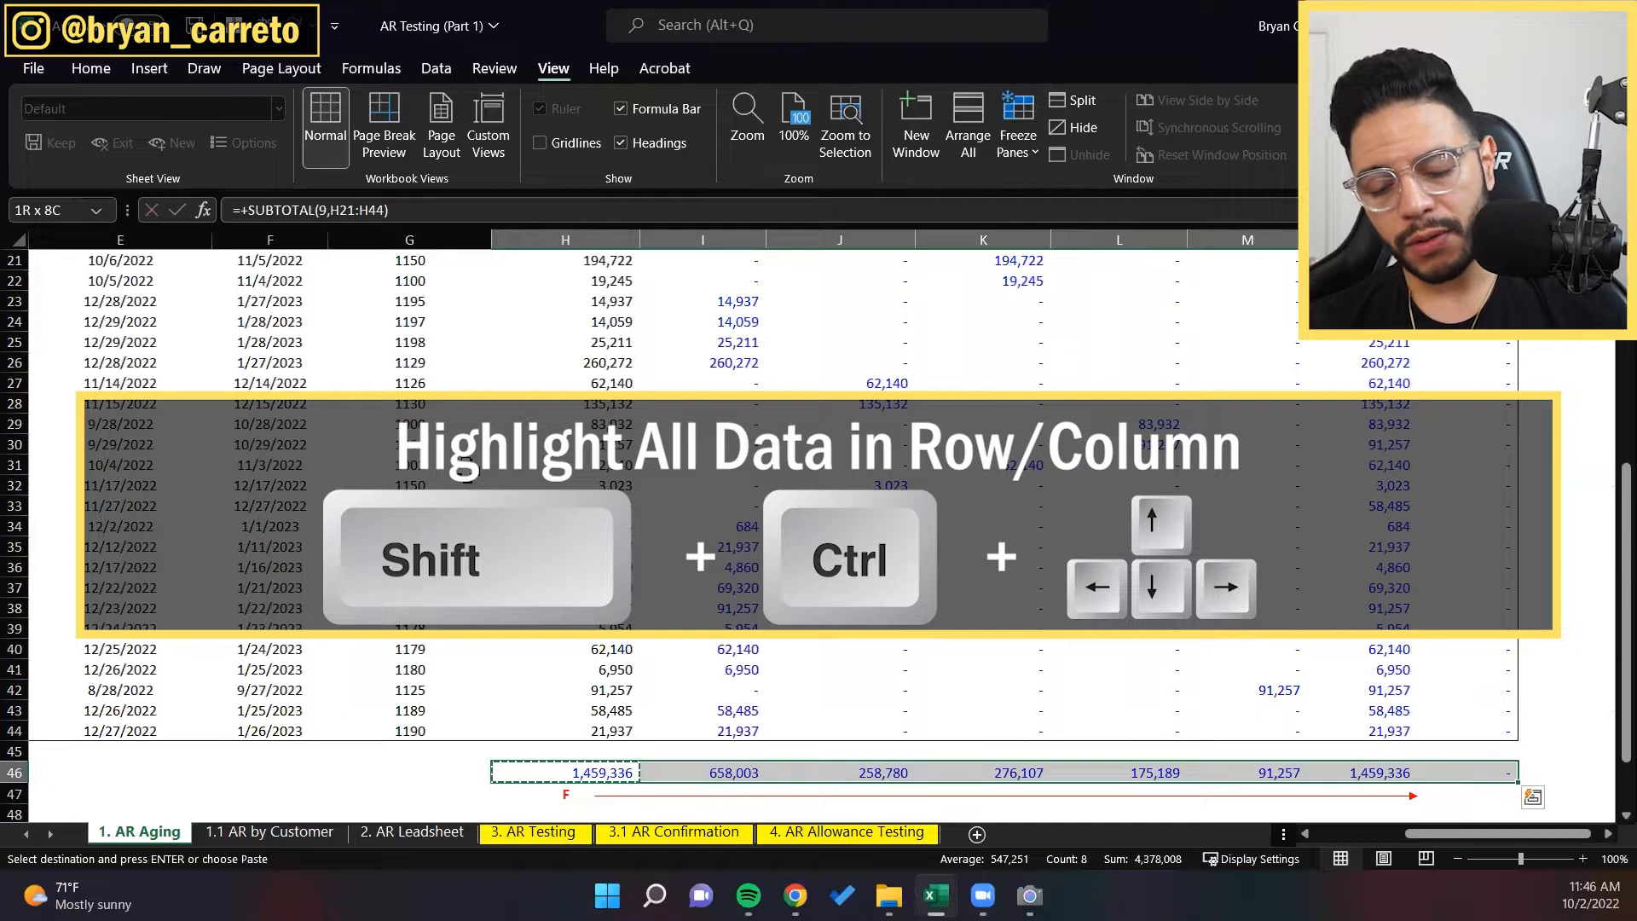
pyautogui.press('Return')
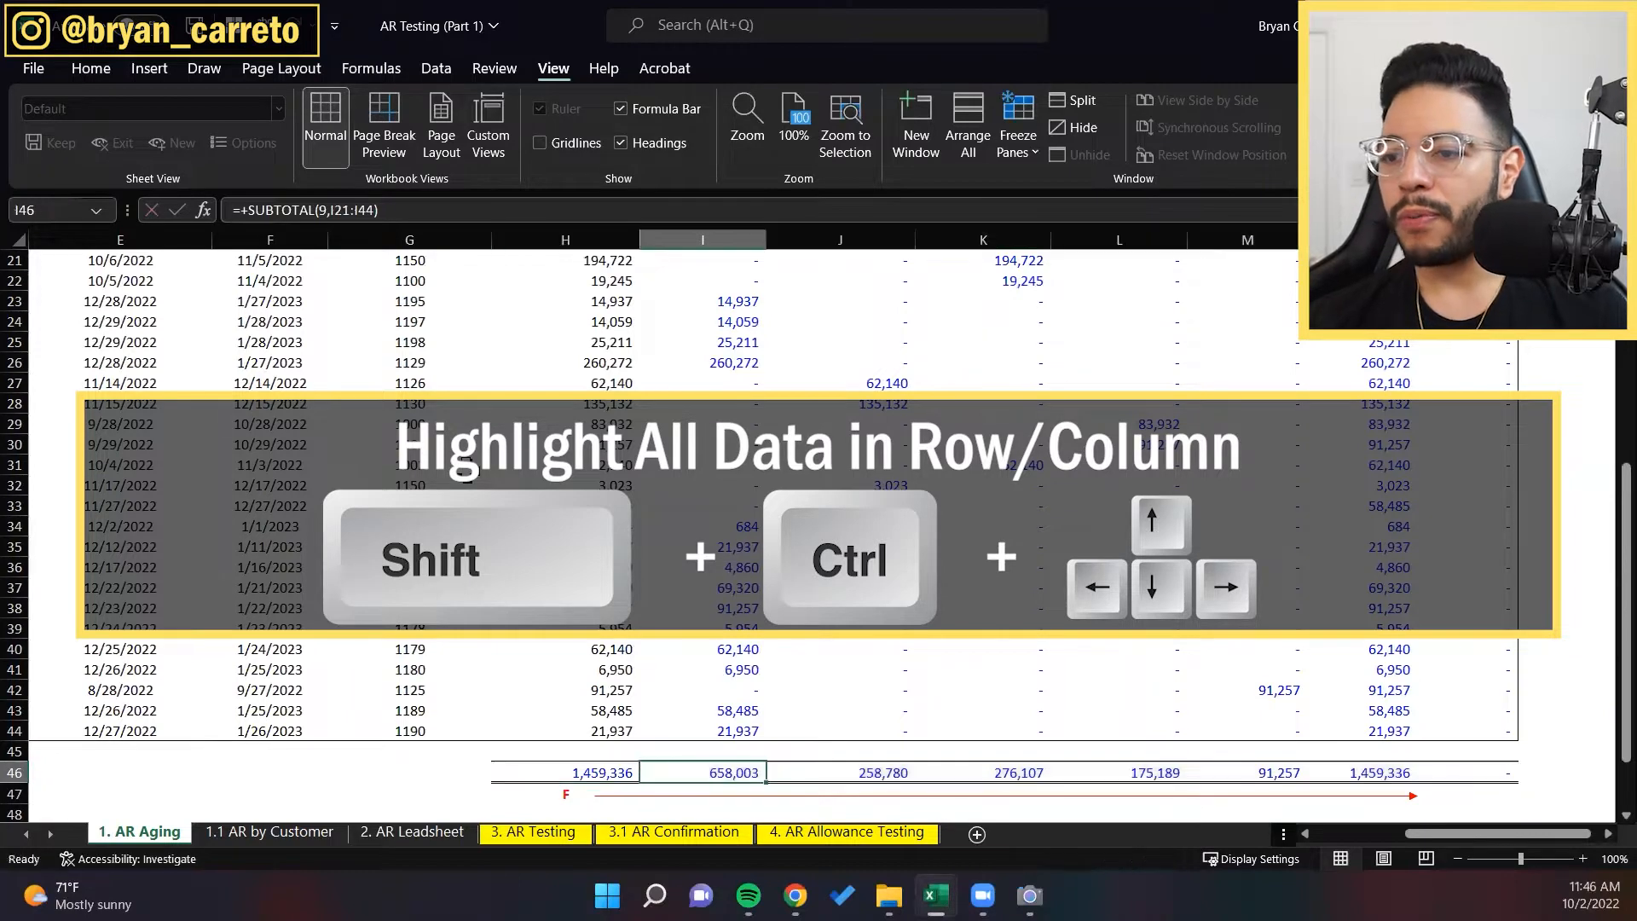
# Step: Check the subtotal formulas in row 46 across the aging bucket columns
pyautogui.press('Right')
pyautogui.press('Right')
pyautogui.press('Right')
pyautogui.press('Right')
pyautogui.press('Right')
pyautogui.press('Left')
pyautogui.press('Left')
pyautogui.press('Left')
pyautogui.press('Left')
pyautogui.press('Left')
pyautogui.press('Left')
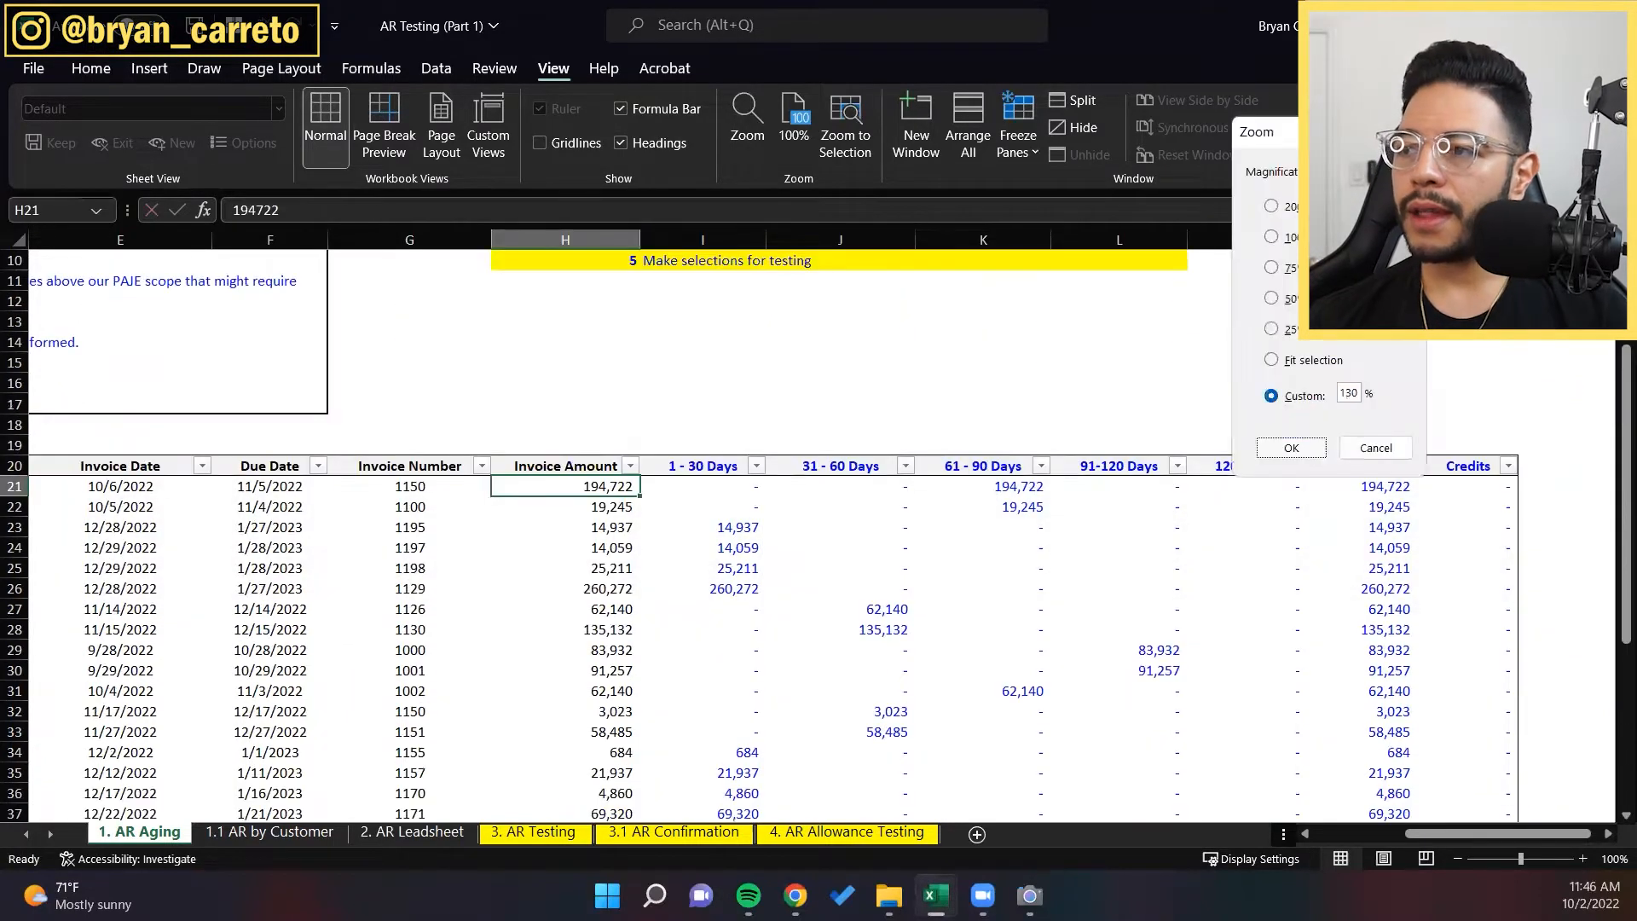
# Step: Set the AR Aging sheet's zoom to 130% and review the footed totals below the listing
pyautogui.press('Return')
pyautogui.scroll(-5, 466, 469)
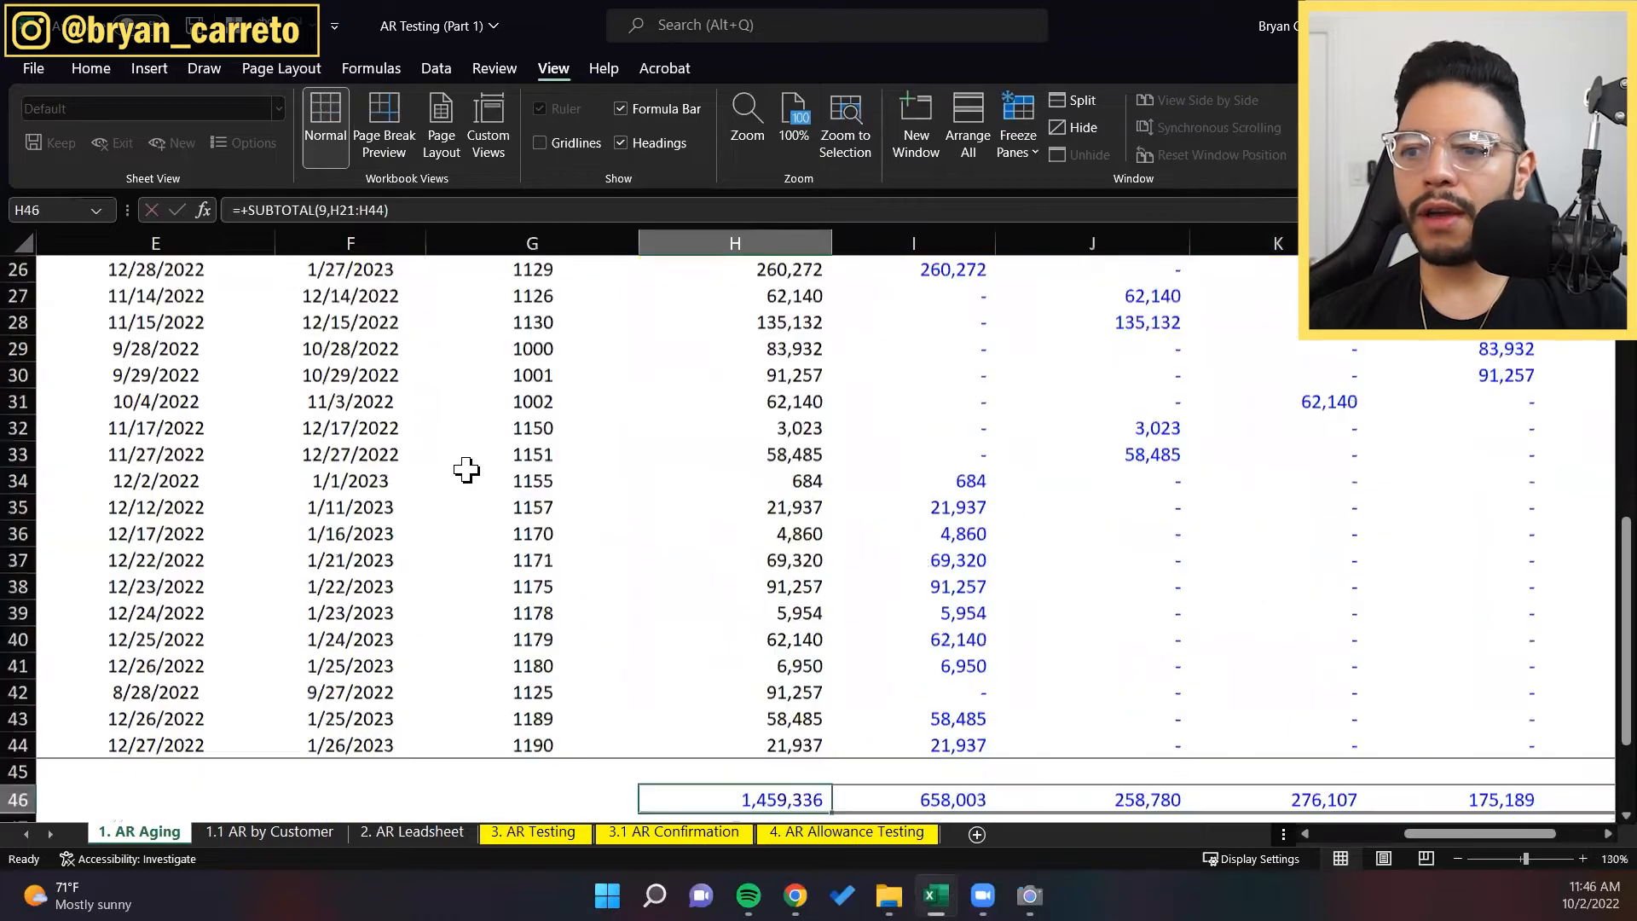
pyautogui.press('Down')
pyautogui.press('Down')
pyautogui.press('Down')
pyautogui.scroll(-1, 466, 468)
pyautogui.press('Up')
pyautogui.press('Up')
pyautogui.press('Up')
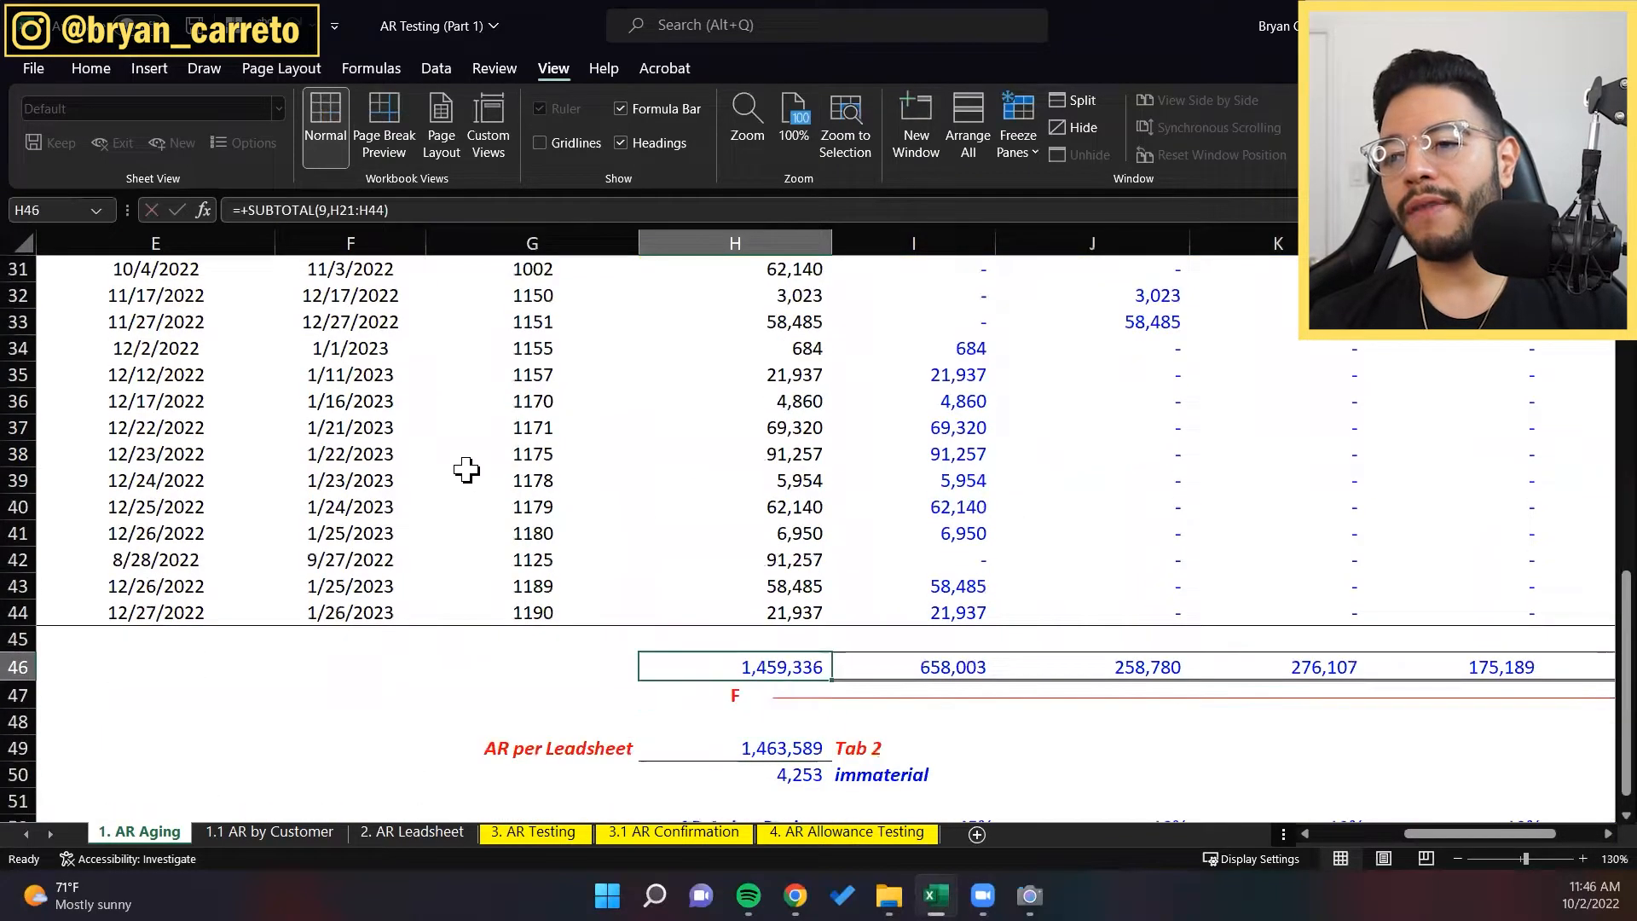
# Step: Examine the AR per Leadsheet row, the difference beneath it and the AR Aging Bucket row under the totals
pyautogui.press('Down')
pyautogui.press('Down')
pyautogui.press('Down')
pyautogui.press('Down')
pyautogui.press('Up')
pyautogui.press('Left')
pyautogui.press('Down')
pyautogui.press('Down')
pyautogui.press('Down')
pyautogui.press('Down')
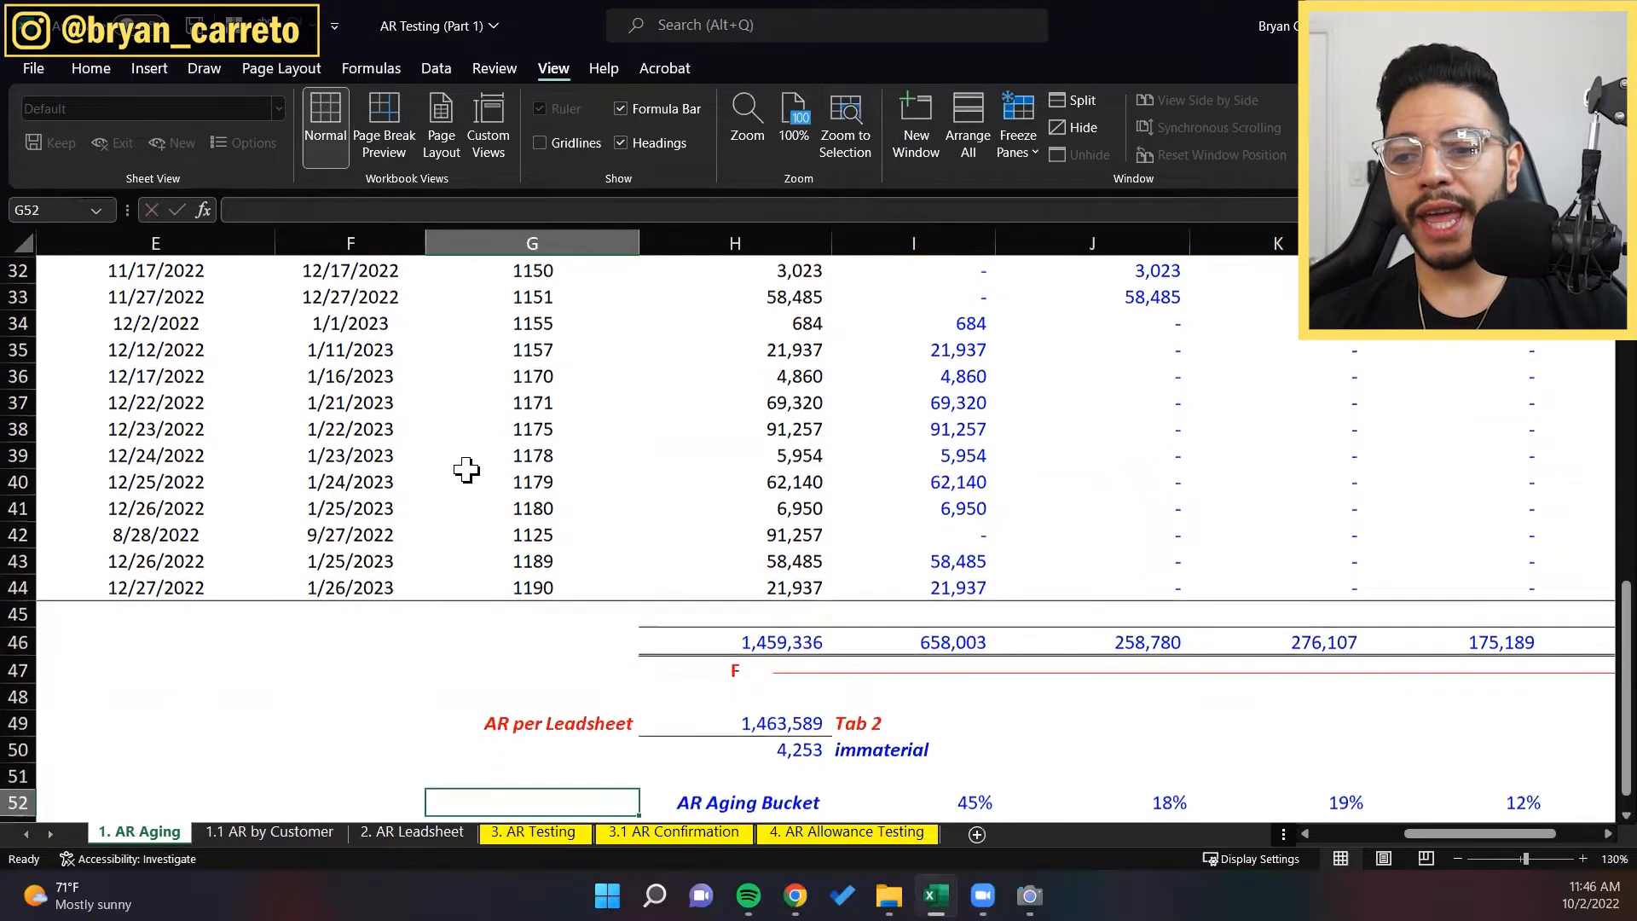
pyautogui.press('Up')
pyautogui.press('Up')
pyautogui.press('Up')
pyautogui.press('Up')
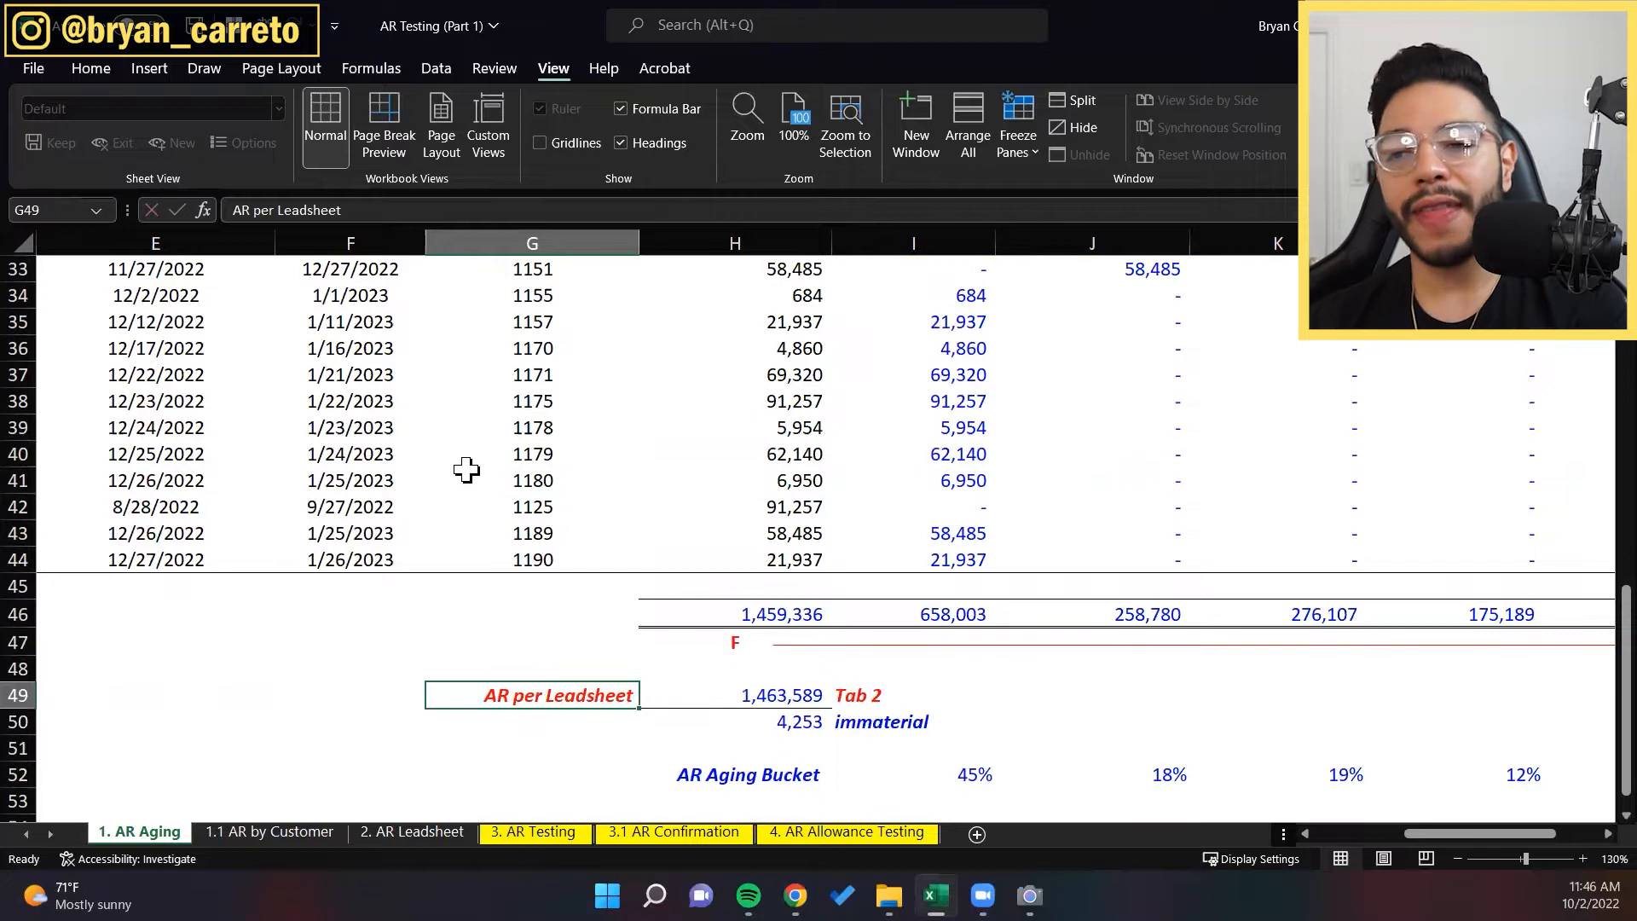
pyautogui.press('Down')
pyautogui.press('Up')
pyautogui.hotkey('shift', 'space')
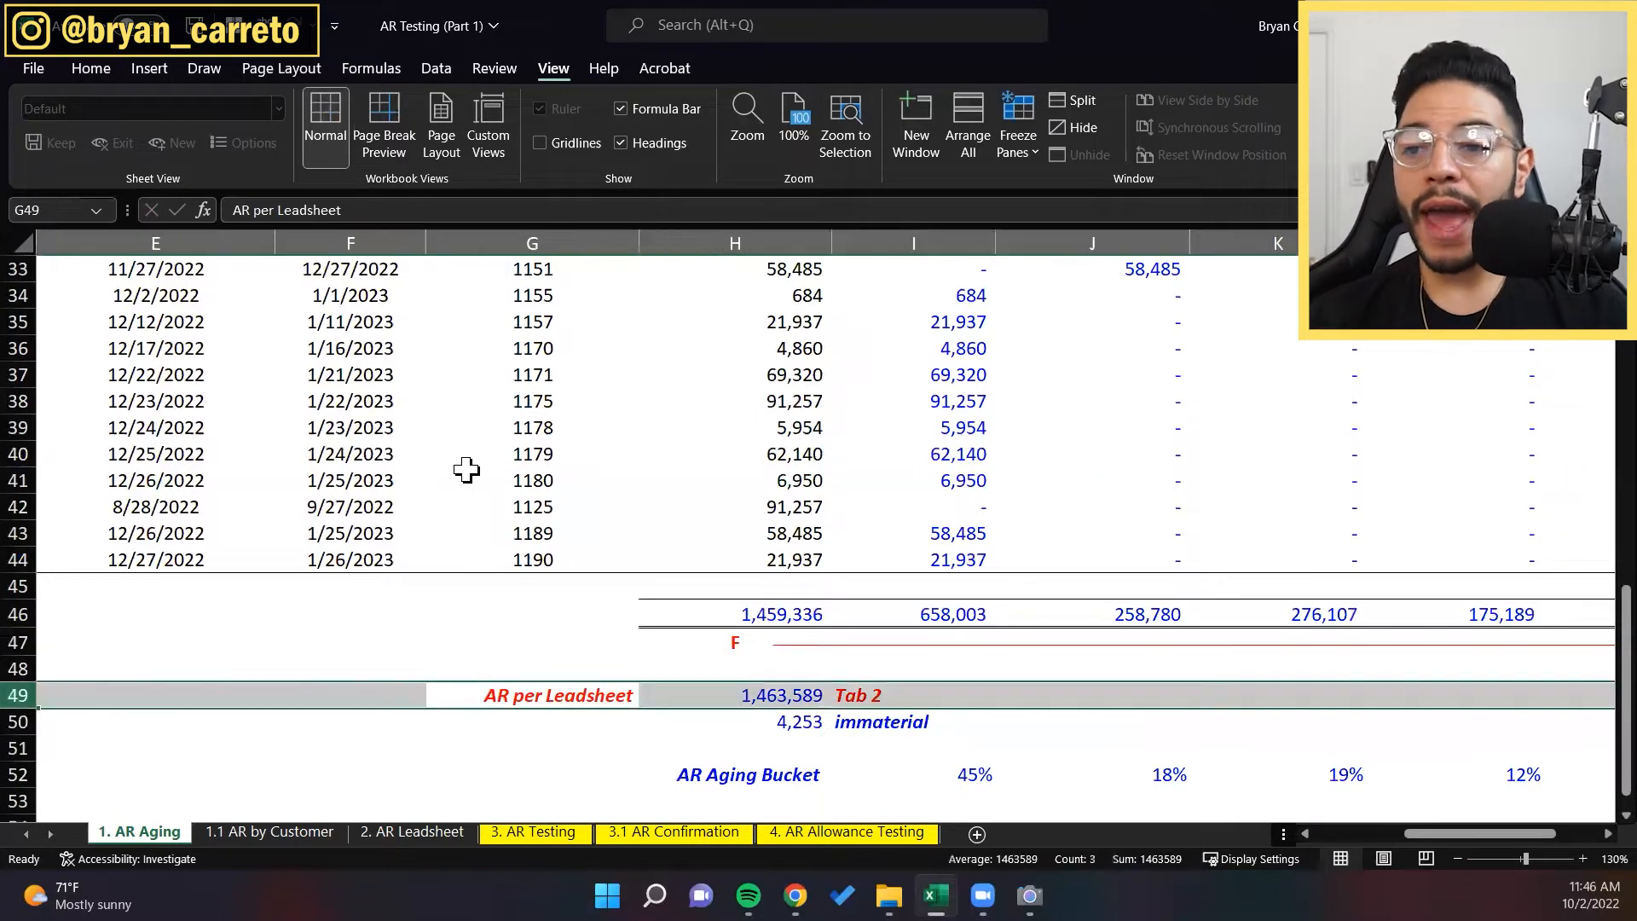
# Step: Link the AR per Leadsheet amount in H49 to the Accounts Receivable balance with +'2. AR Leadsheet'!D5
pyautogui.press('Right')
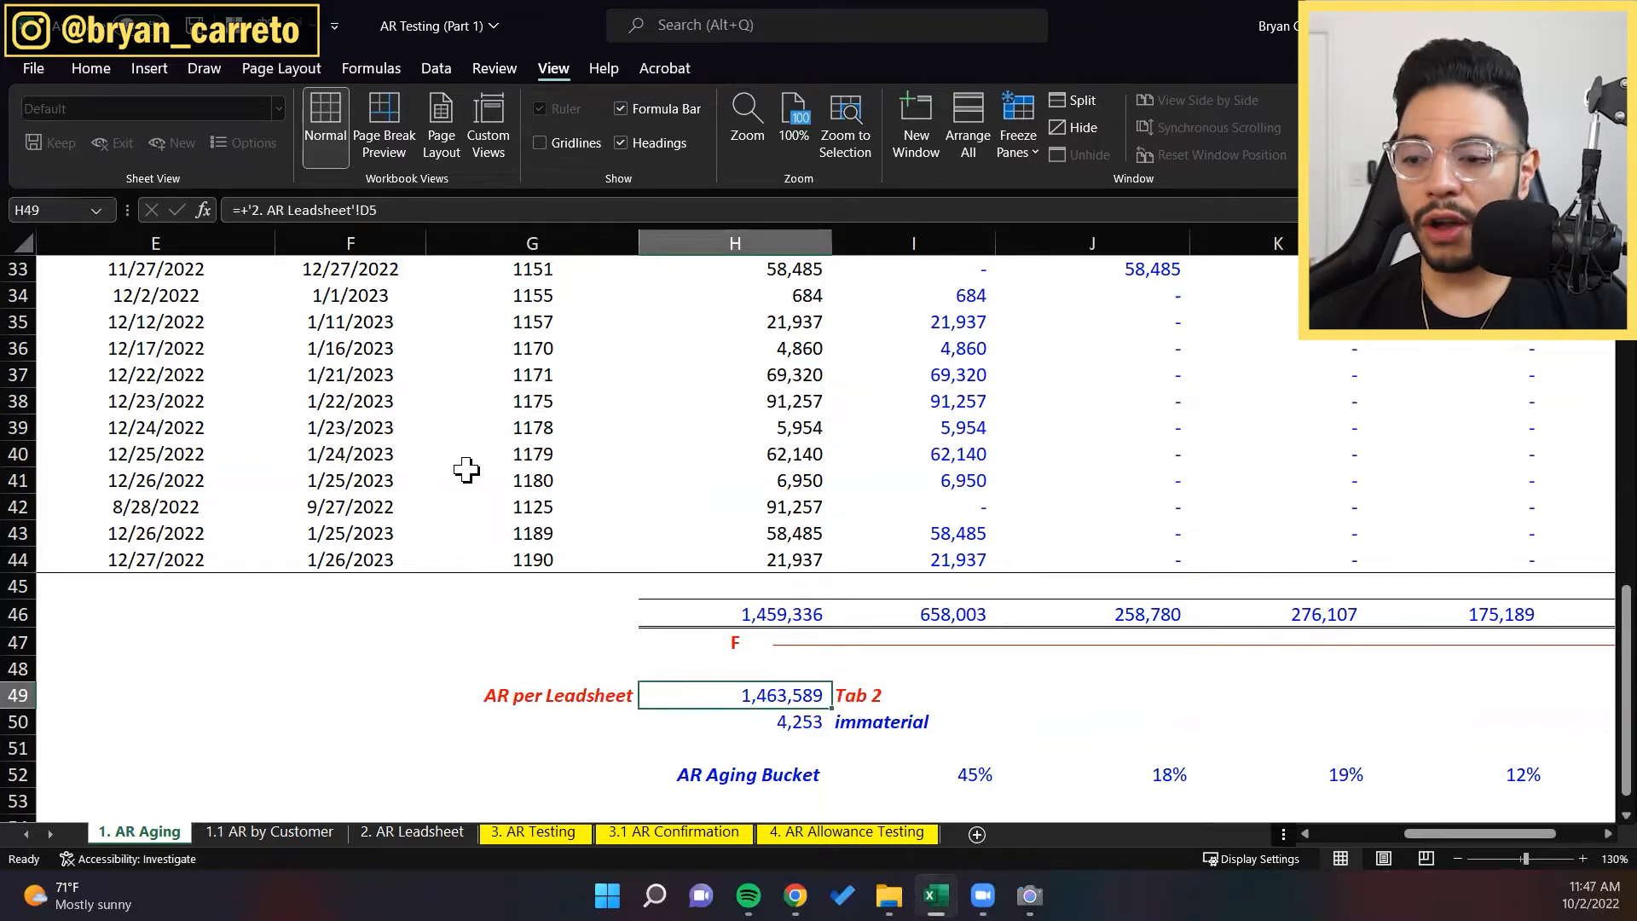
pyautogui.write('+')
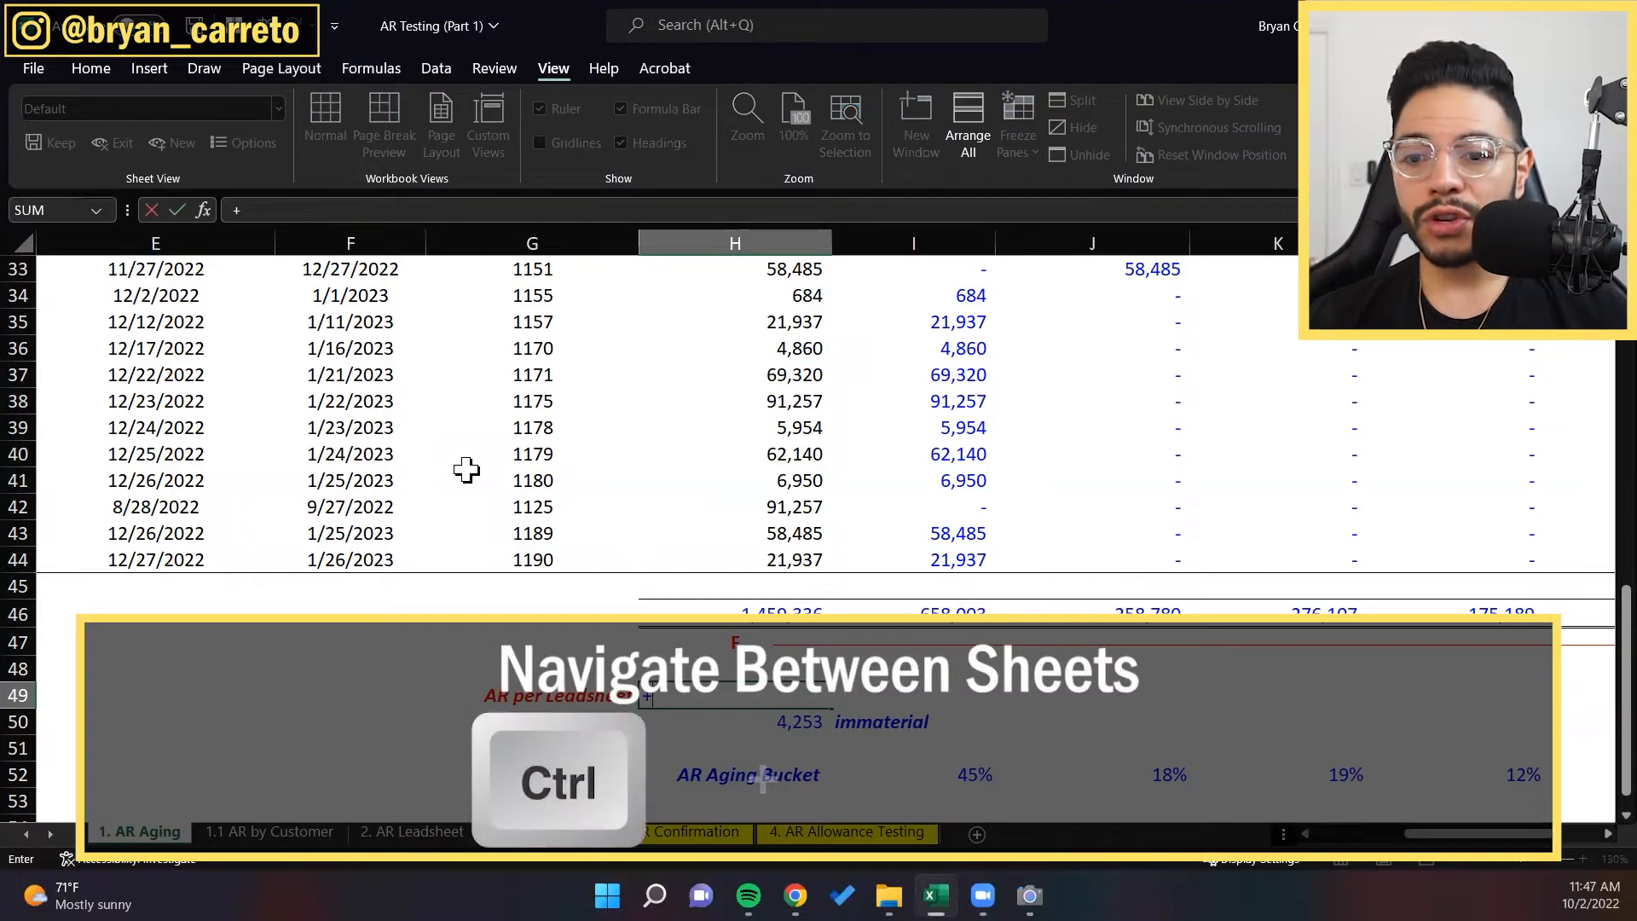
pyautogui.hotkey('ctrl', 'pagedown')
pyautogui.hotkey('ctrl', 'pagedown')
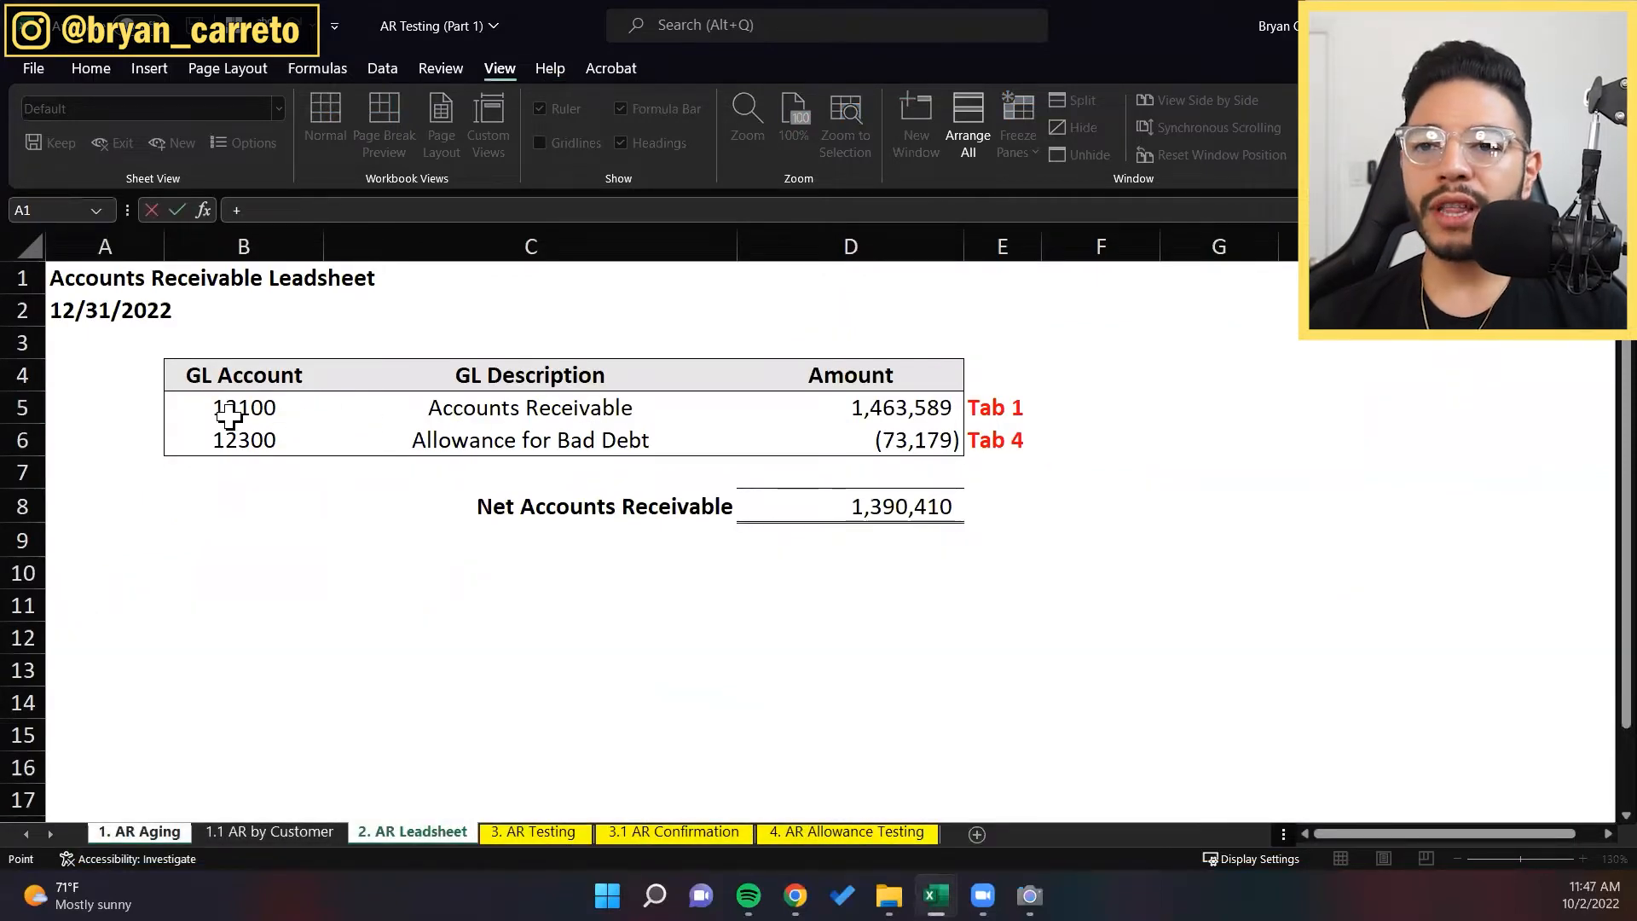
pyautogui.click(878, 407)
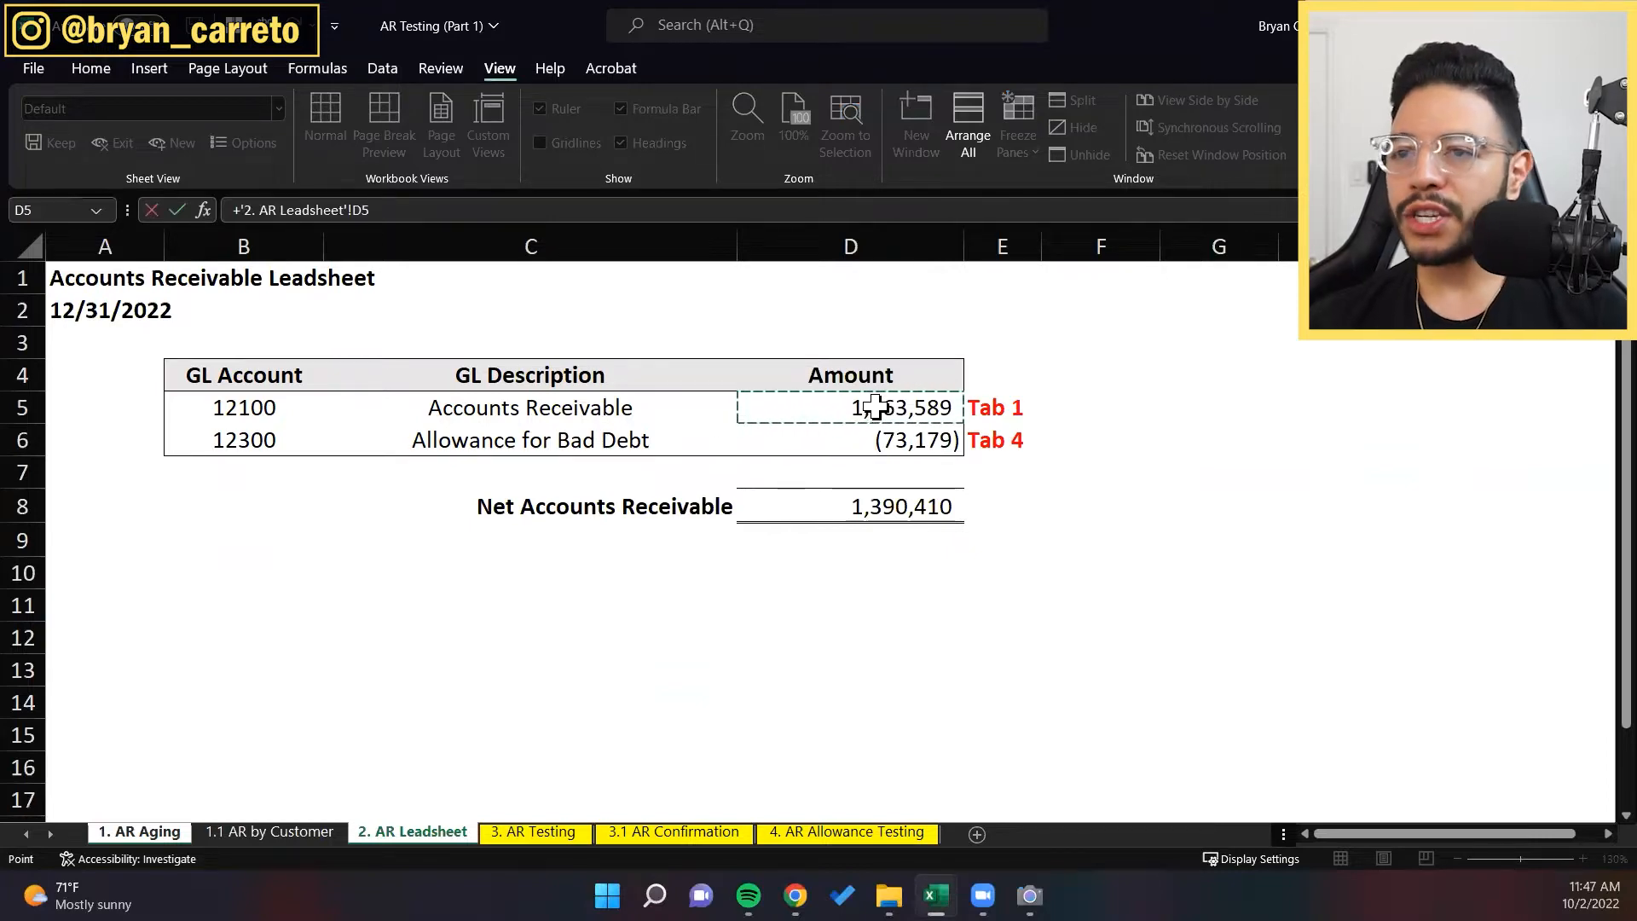
pyautogui.press('Return')
# Step: Check the link formula in H49, trace it to its source cell on the AR Leadsheet and return to the aging
pyautogui.press('Up')
pyautogui.press('F2')
pyautogui.press('Return')
pyautogui.press('Up')
pyautogui.press('Down')
pyautogui.press('Up')
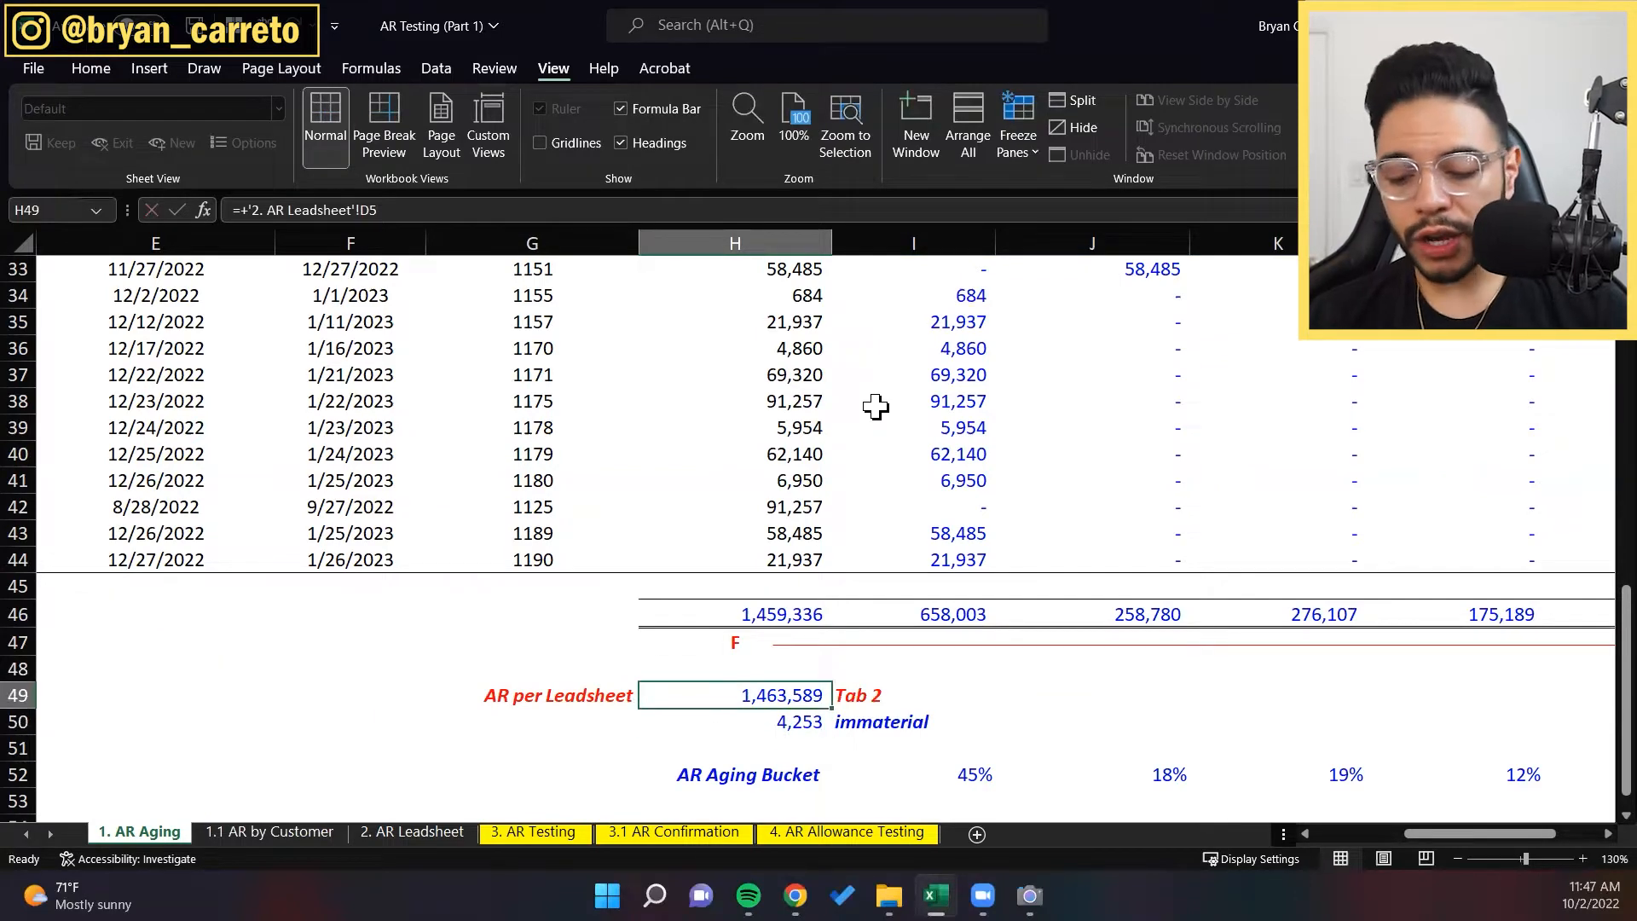
pyautogui.hotkey('ctrl', '[')
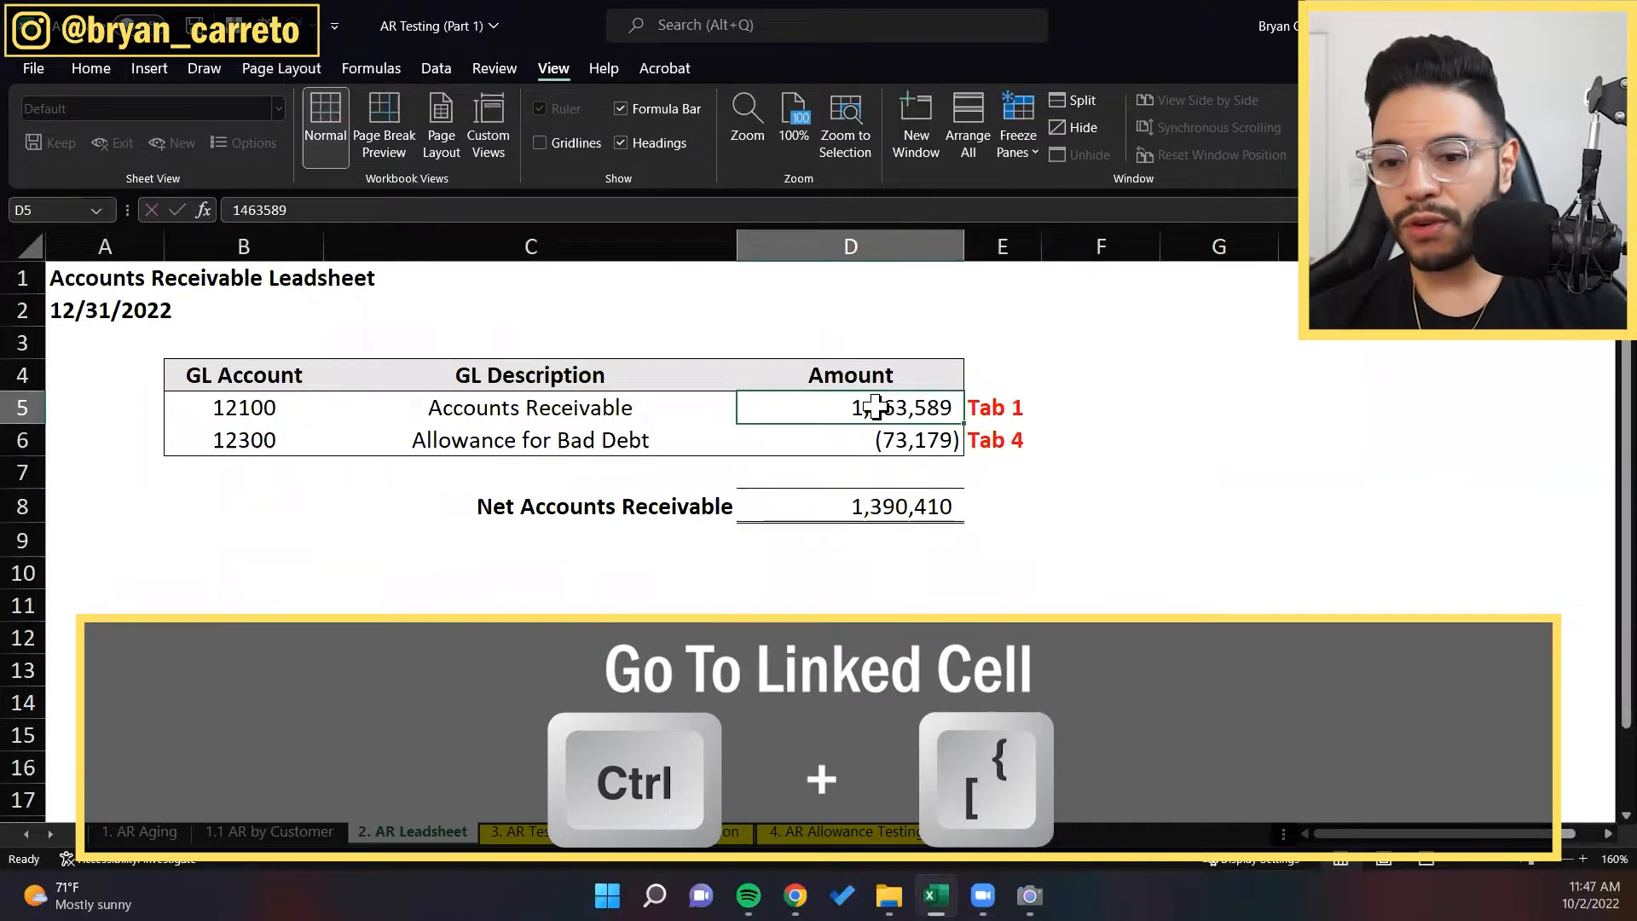
pyautogui.press('F5')
pyautogui.press('Return')
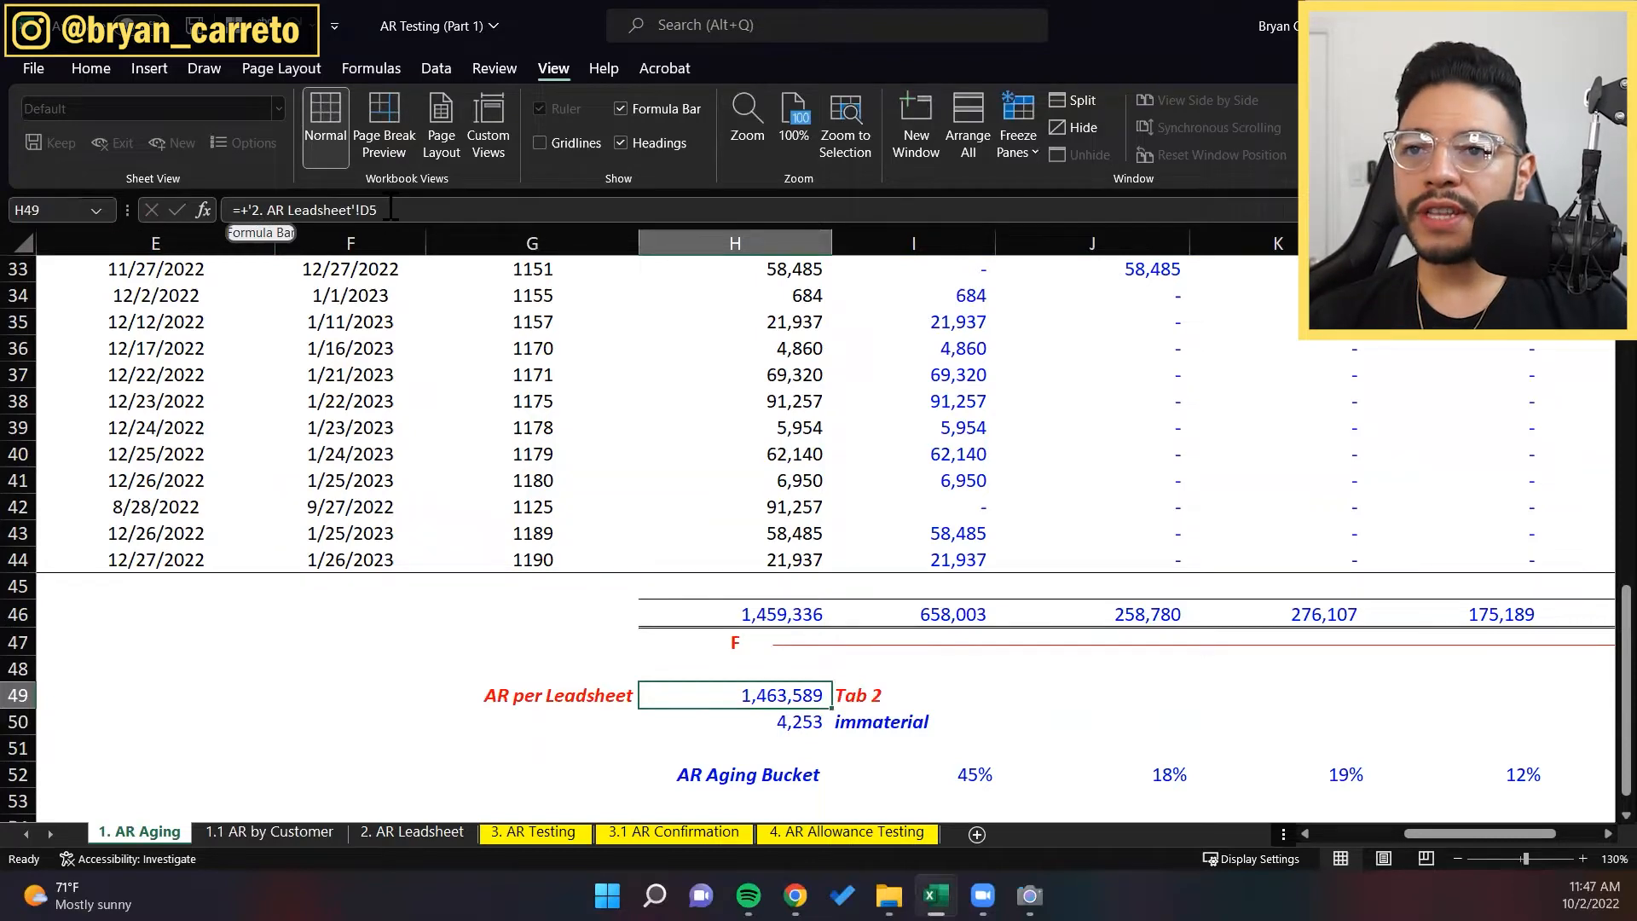
# Step: Locate cell D5 on the AR Leadsheet by its column and row, and return to the AR Aging sheet
pyautogui.click(413, 832)
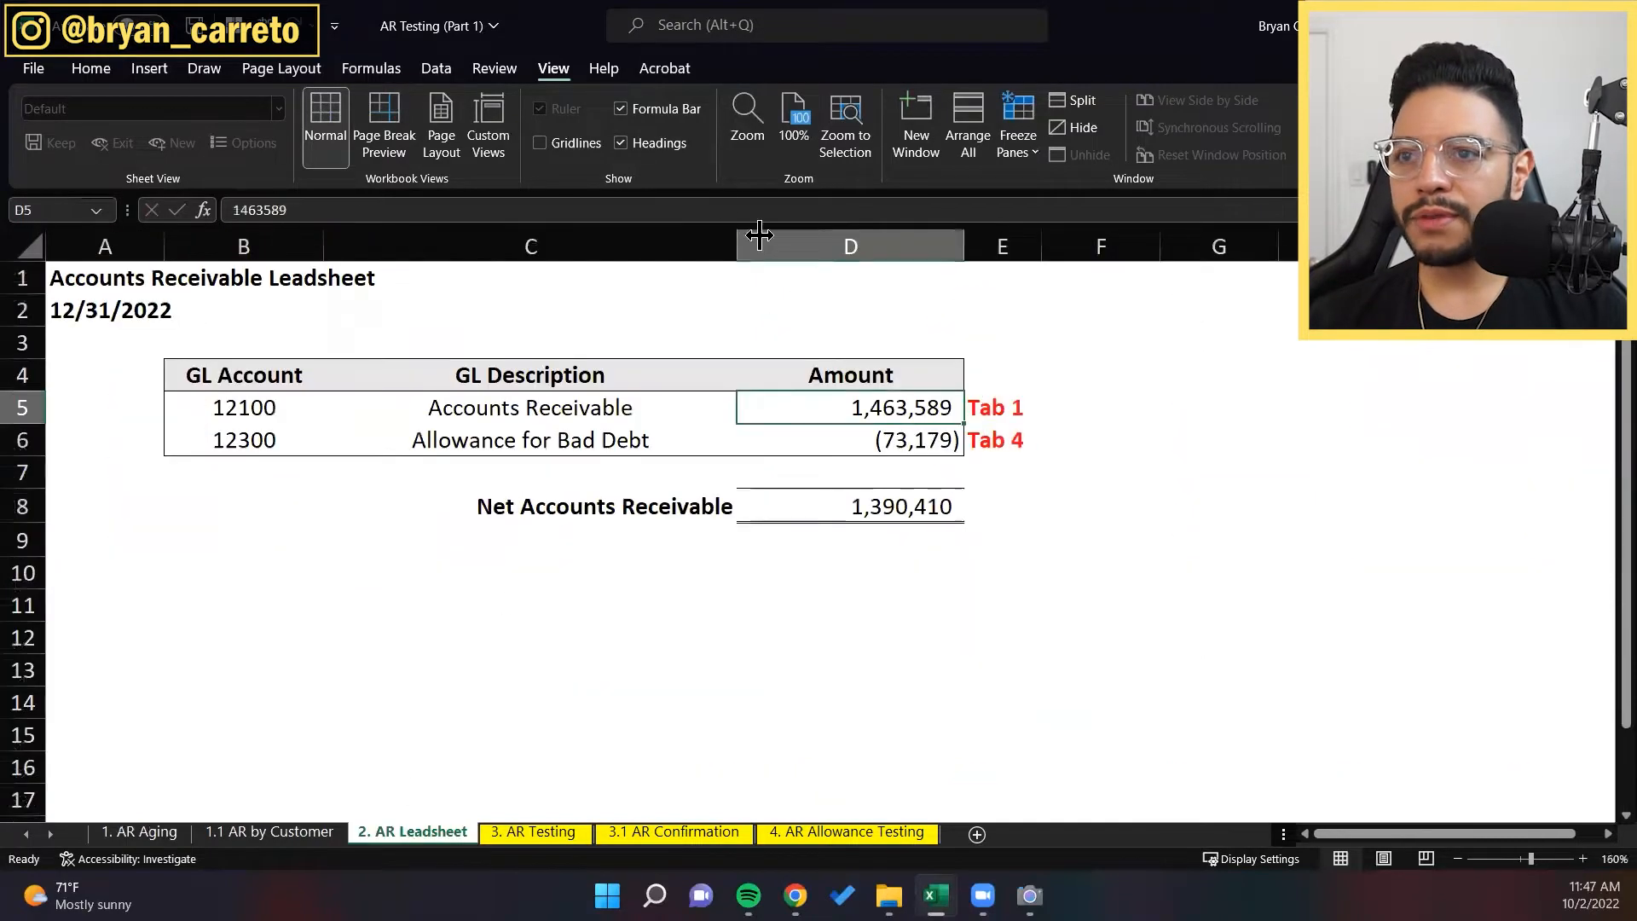
pyautogui.click(804, 241)
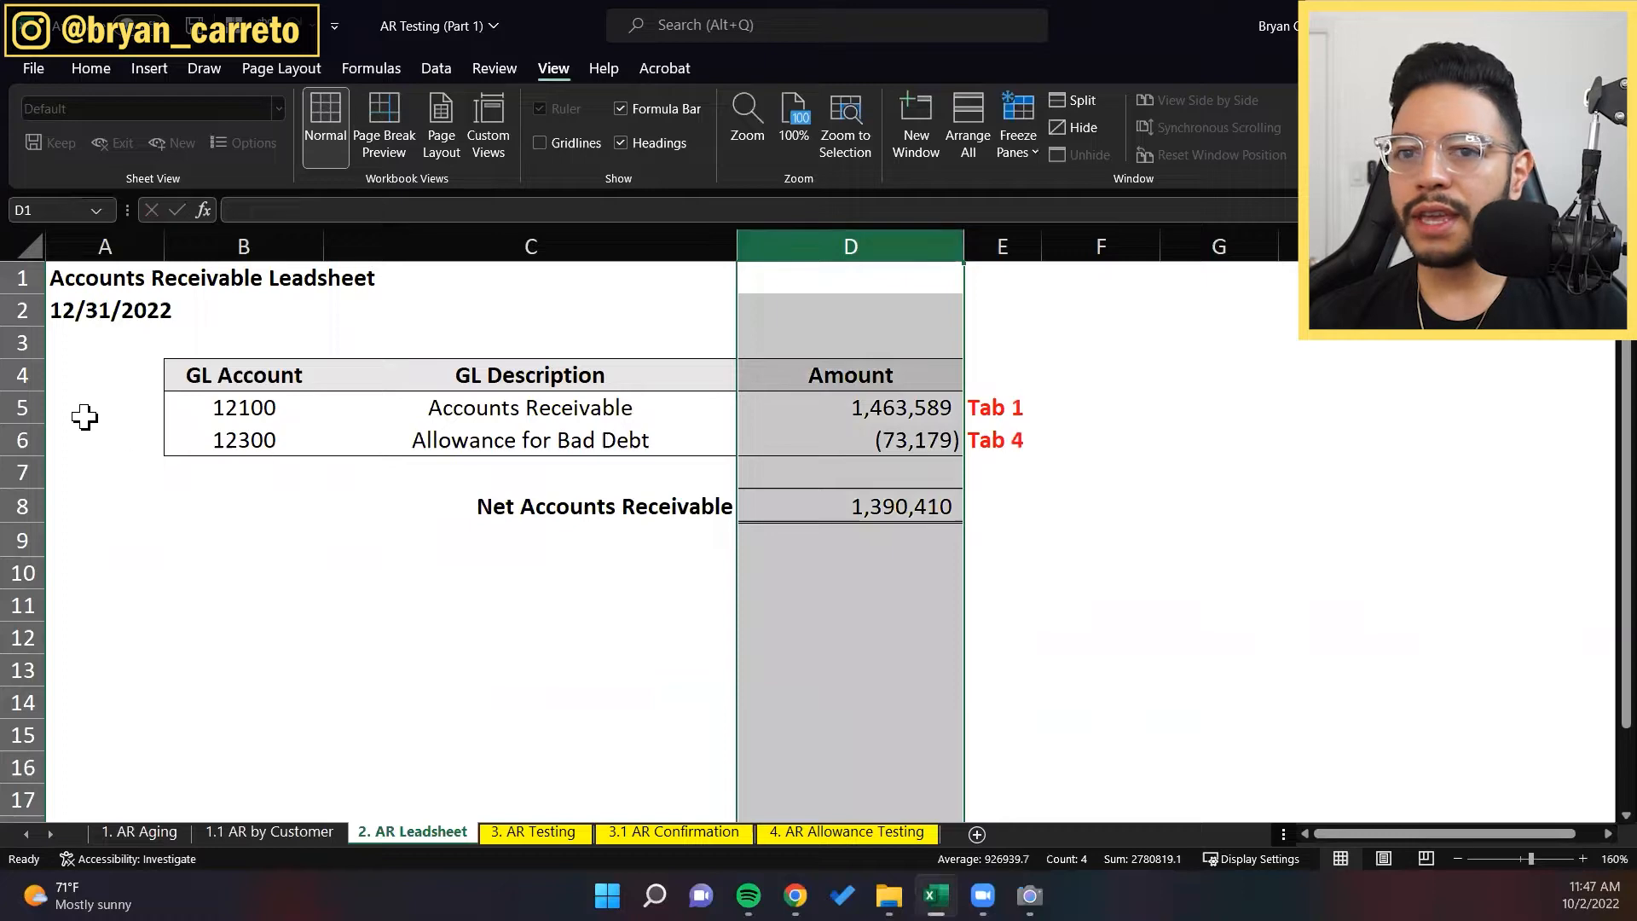
pyautogui.click(23, 408)
pyautogui.click(846, 404)
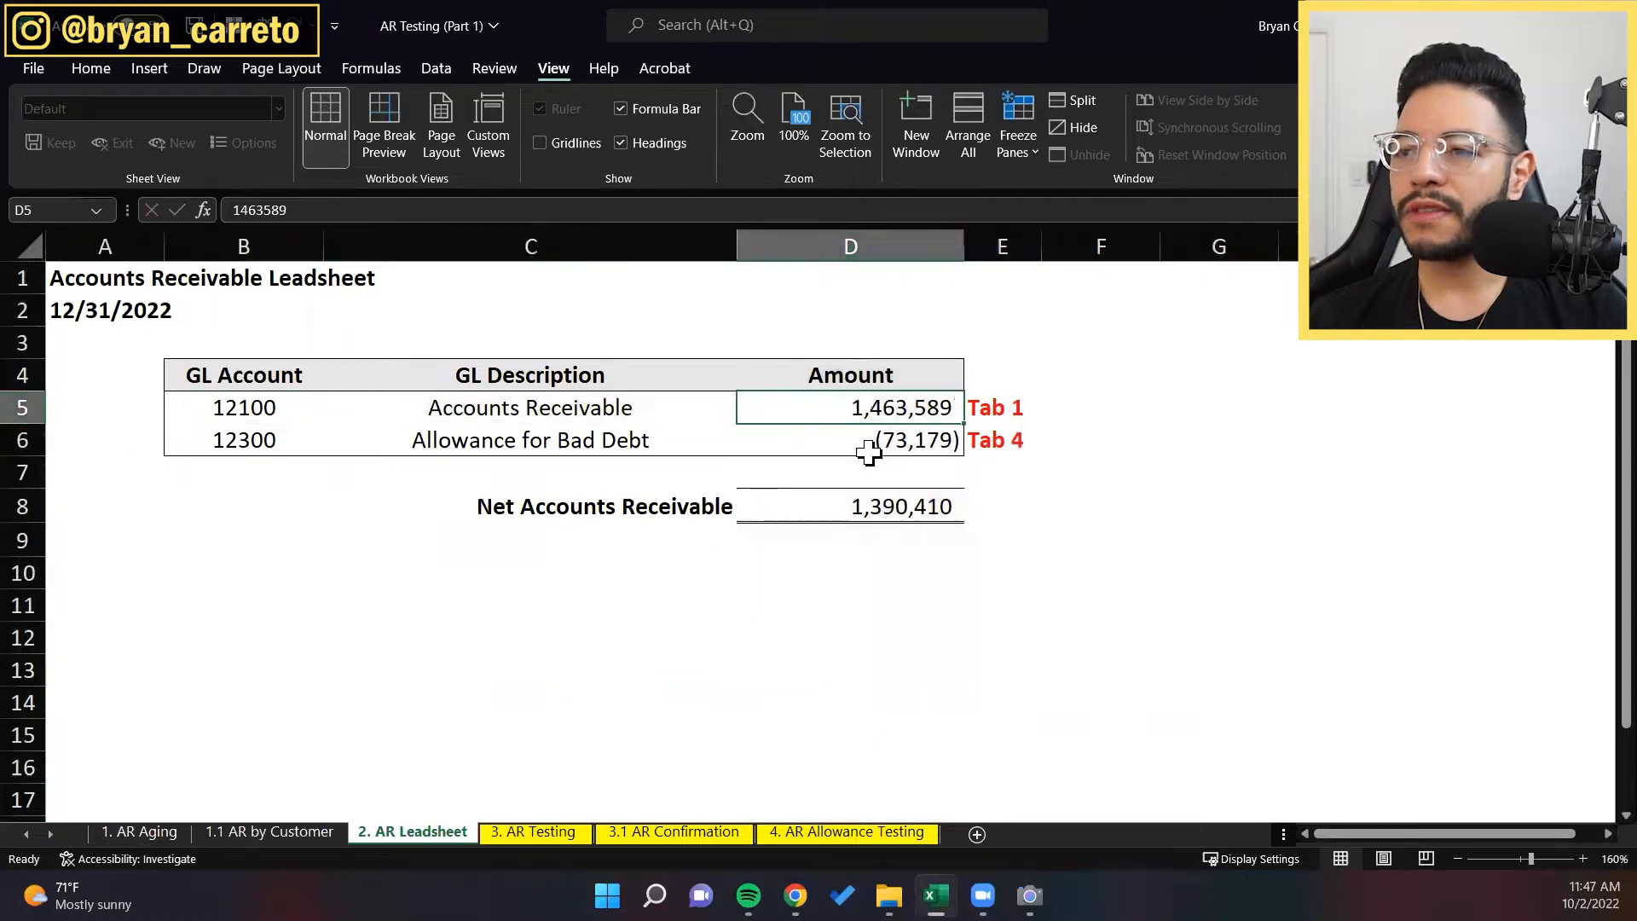
pyautogui.hotkey('ctrl', 'pageup')
pyautogui.hotkey('ctrl', 'pageup')
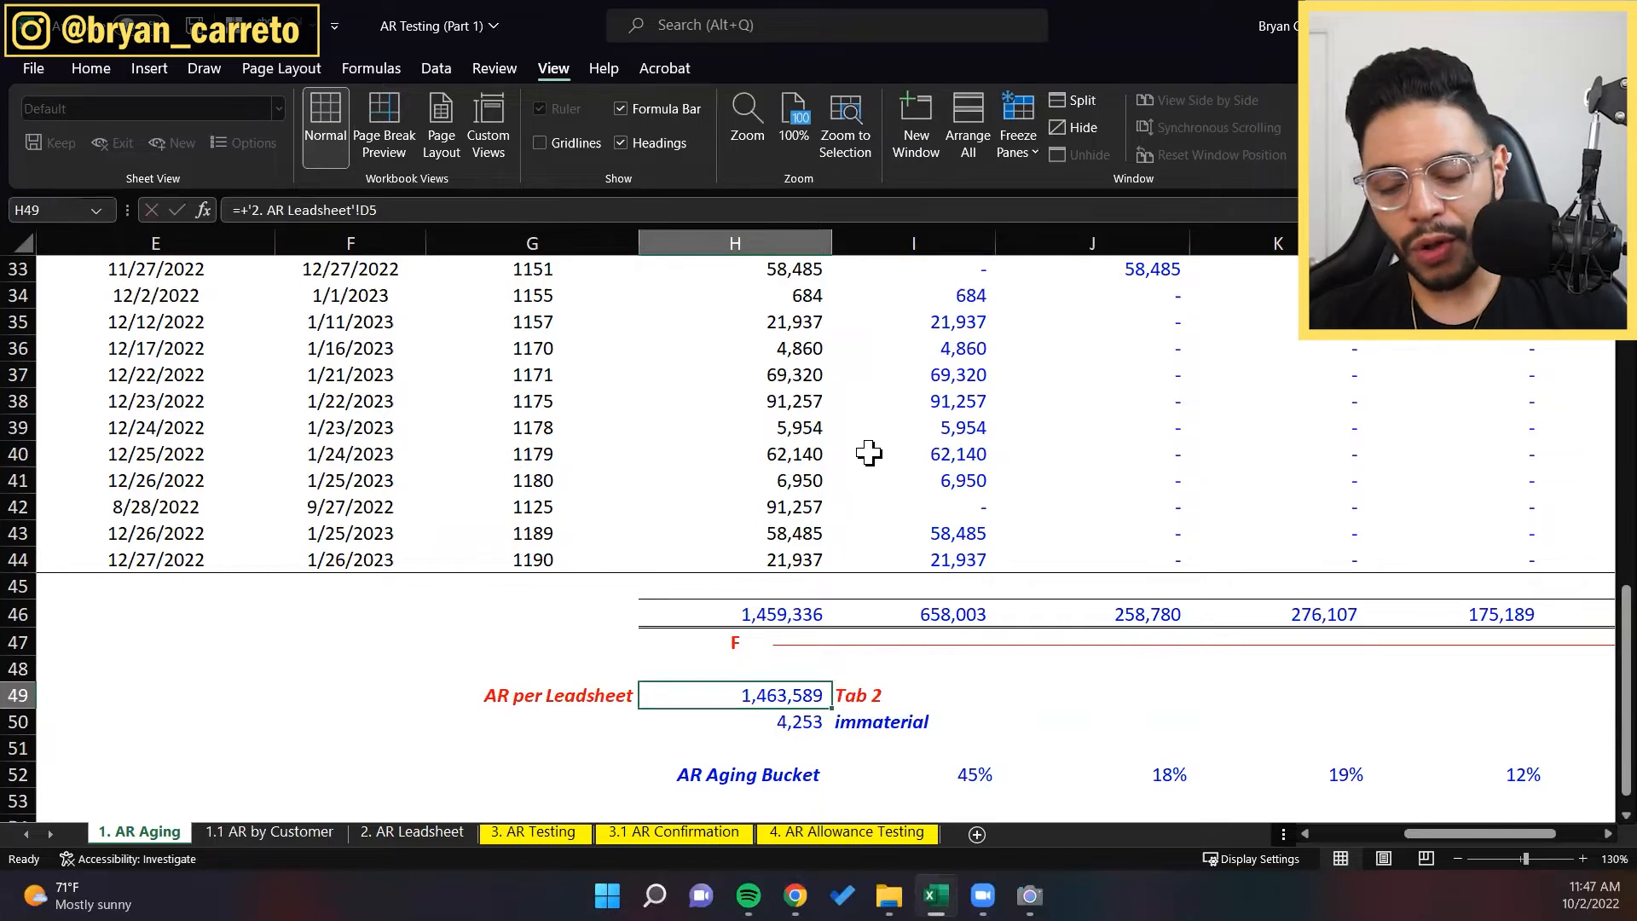
# Step: Follow the H49 link to the leadsheet and back, and inspect the cell's formula again
pyautogui.hotkey('ctrl', '[')
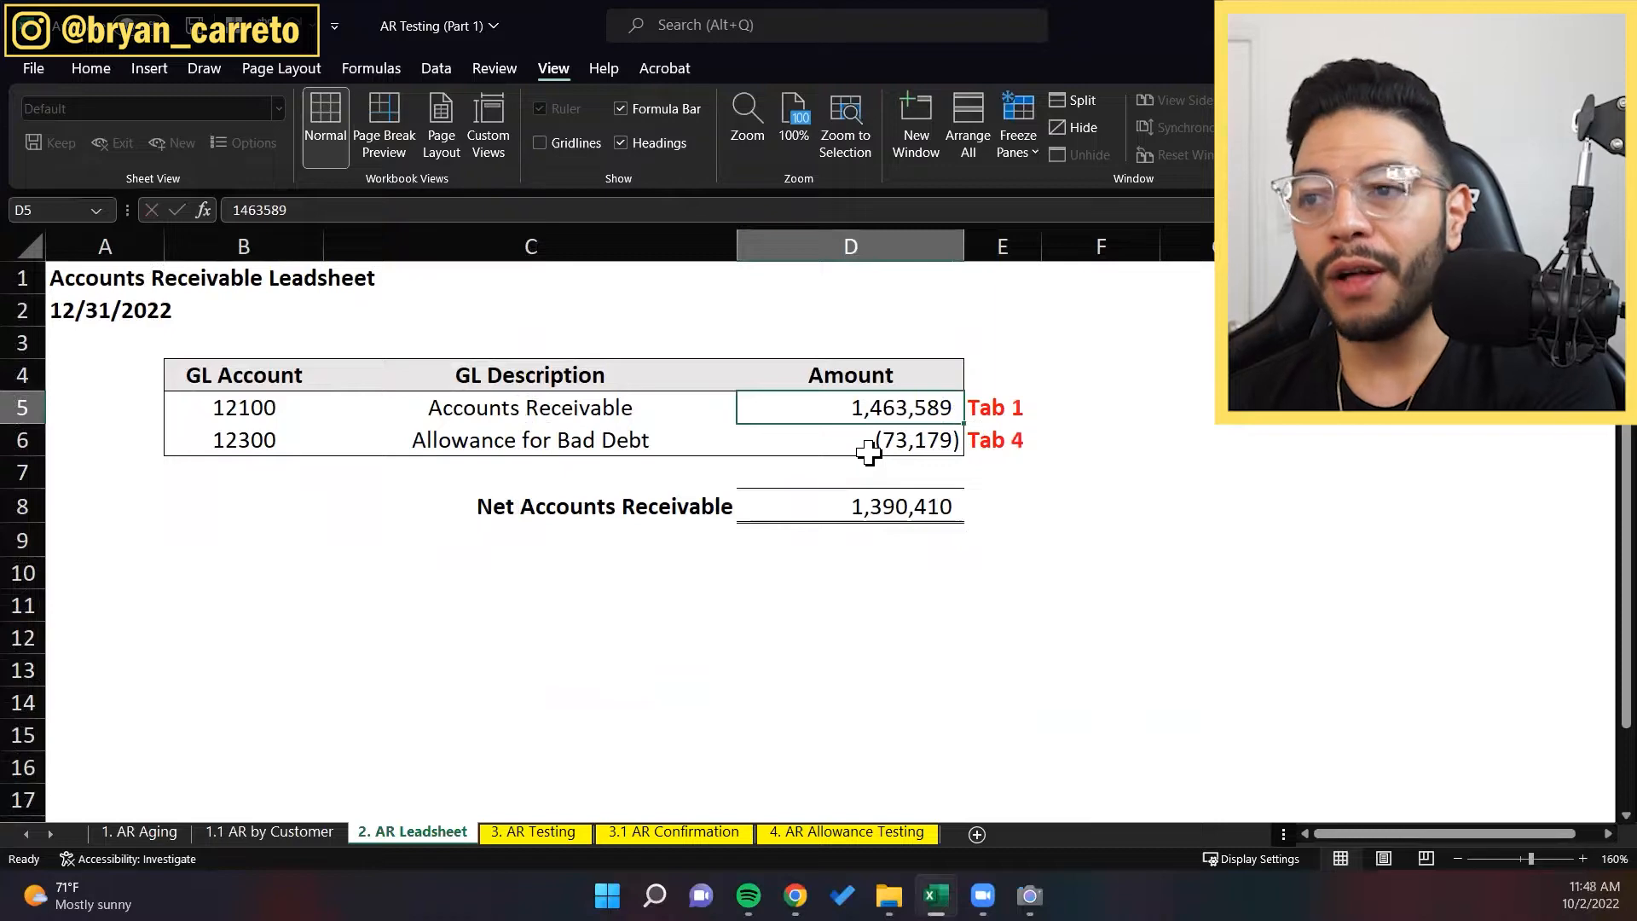
pyautogui.press('F5')
pyautogui.press('Return')
pyautogui.press('Down')
pyautogui.press('Up')
pyautogui.press('F2')
pyautogui.press('Escape')
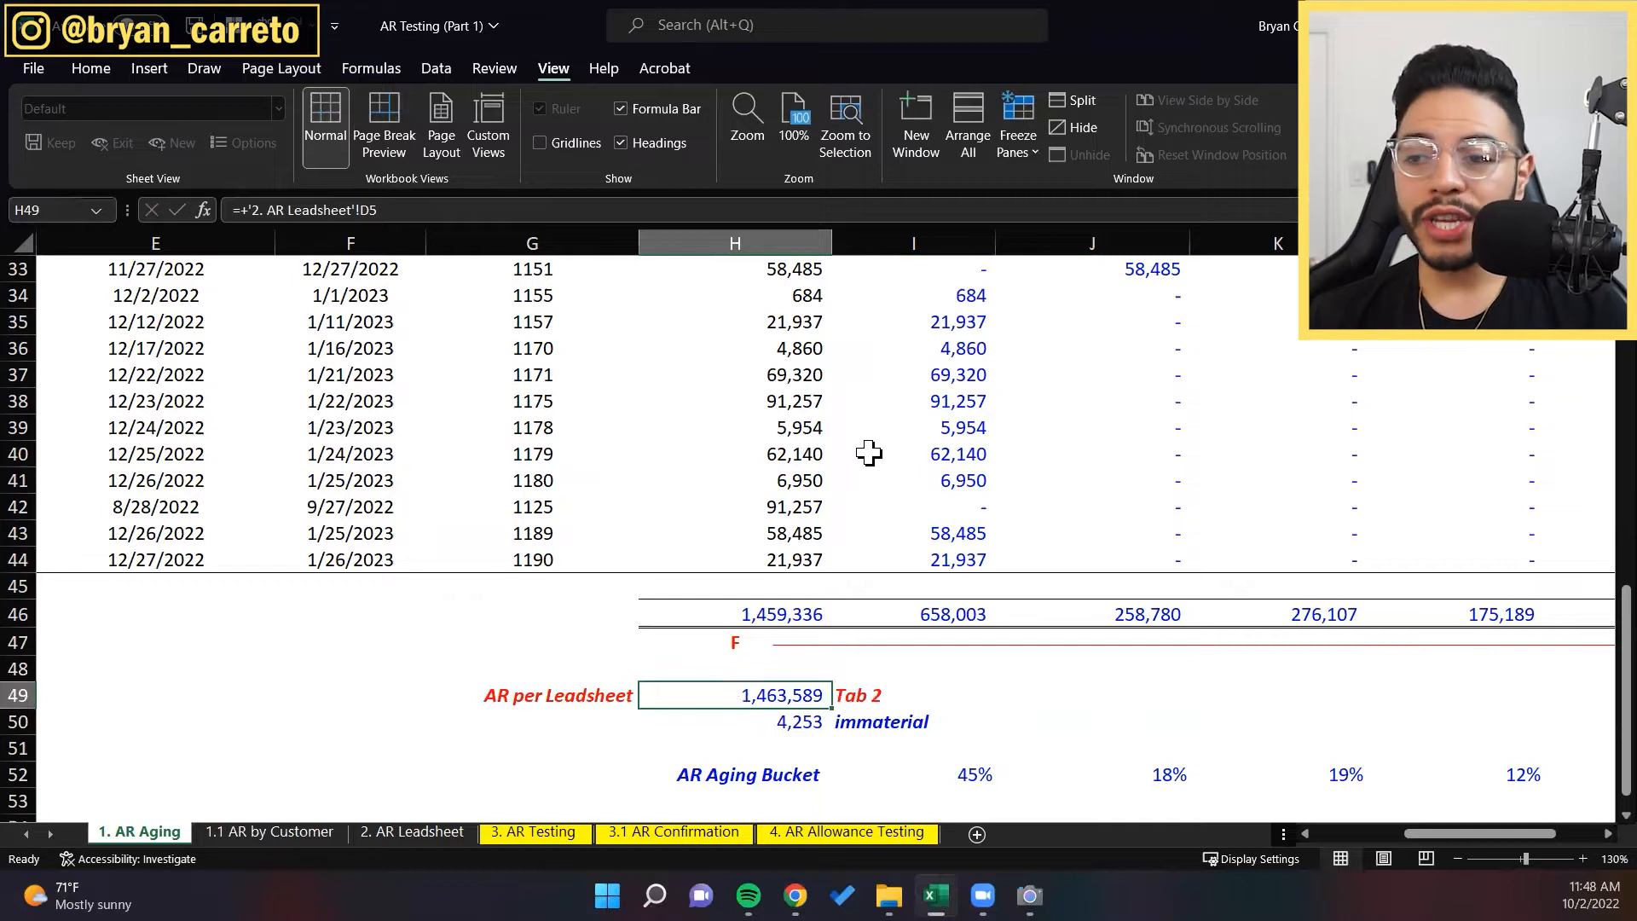
# Step: Inspect the difference formula in H50 and compare the aging total with the leadsheet balance
pyautogui.press('Down')
pyautogui.press('F2')
pyautogui.press('Escape')
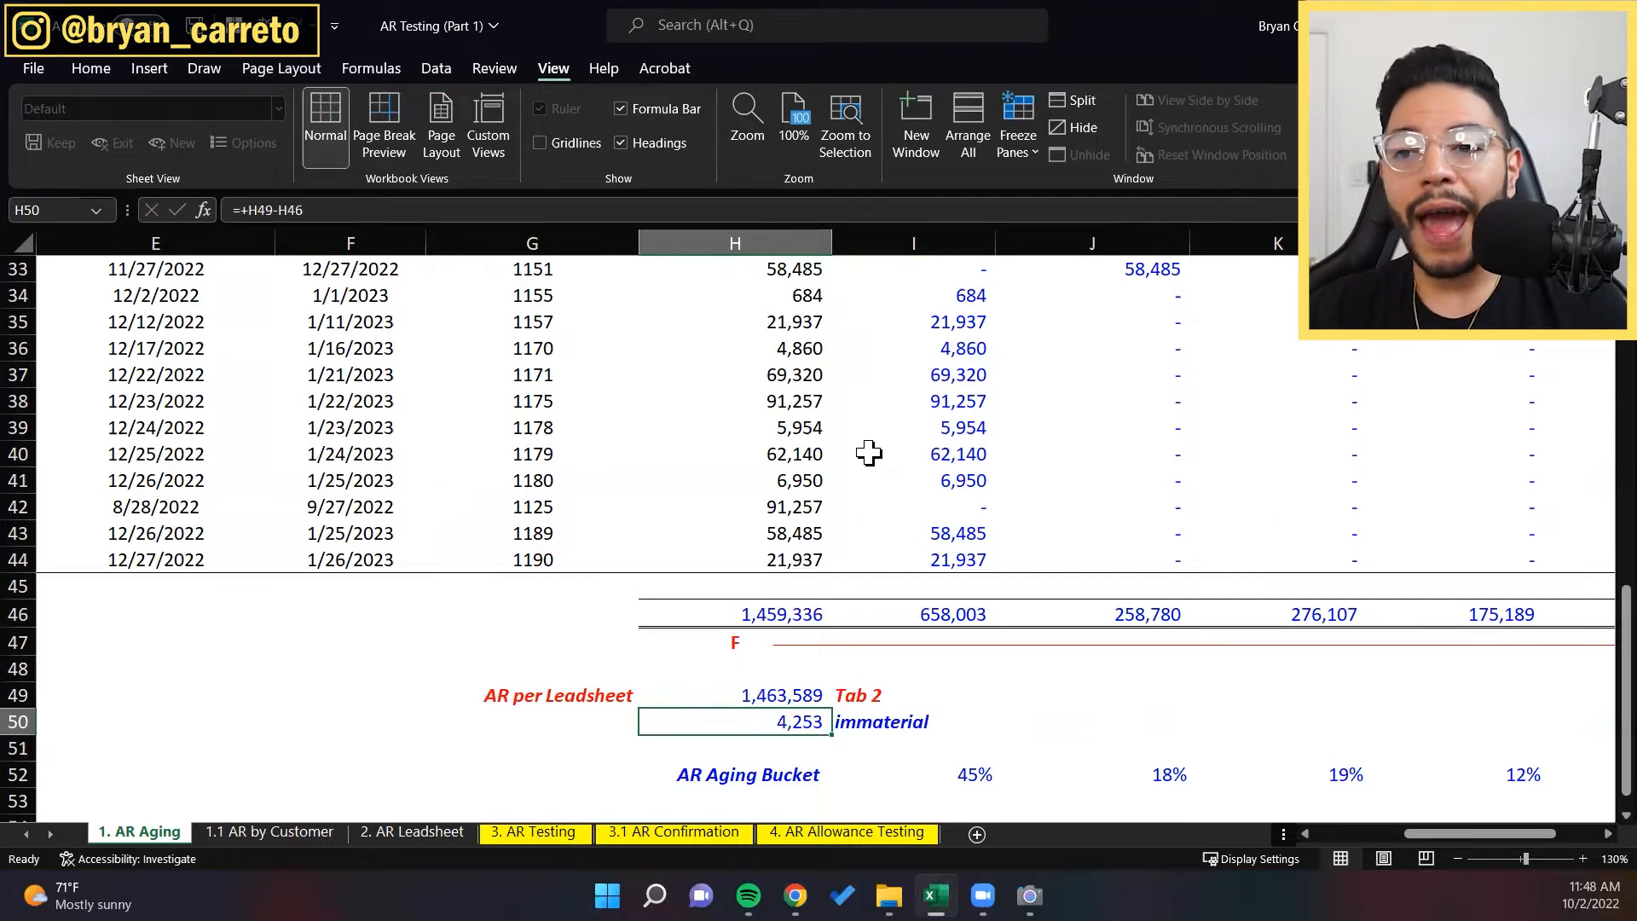
pyautogui.press('Up')
pyautogui.press('Up')
pyautogui.press('Up')
pyautogui.press('Up')
pyautogui.press('Up')
pyautogui.press('Up')
pyautogui.press('Down')
pyautogui.press('Down')
pyautogui.press('Down')
pyautogui.press('Down')
pyautogui.press('Down')
pyautogui.press('Down')
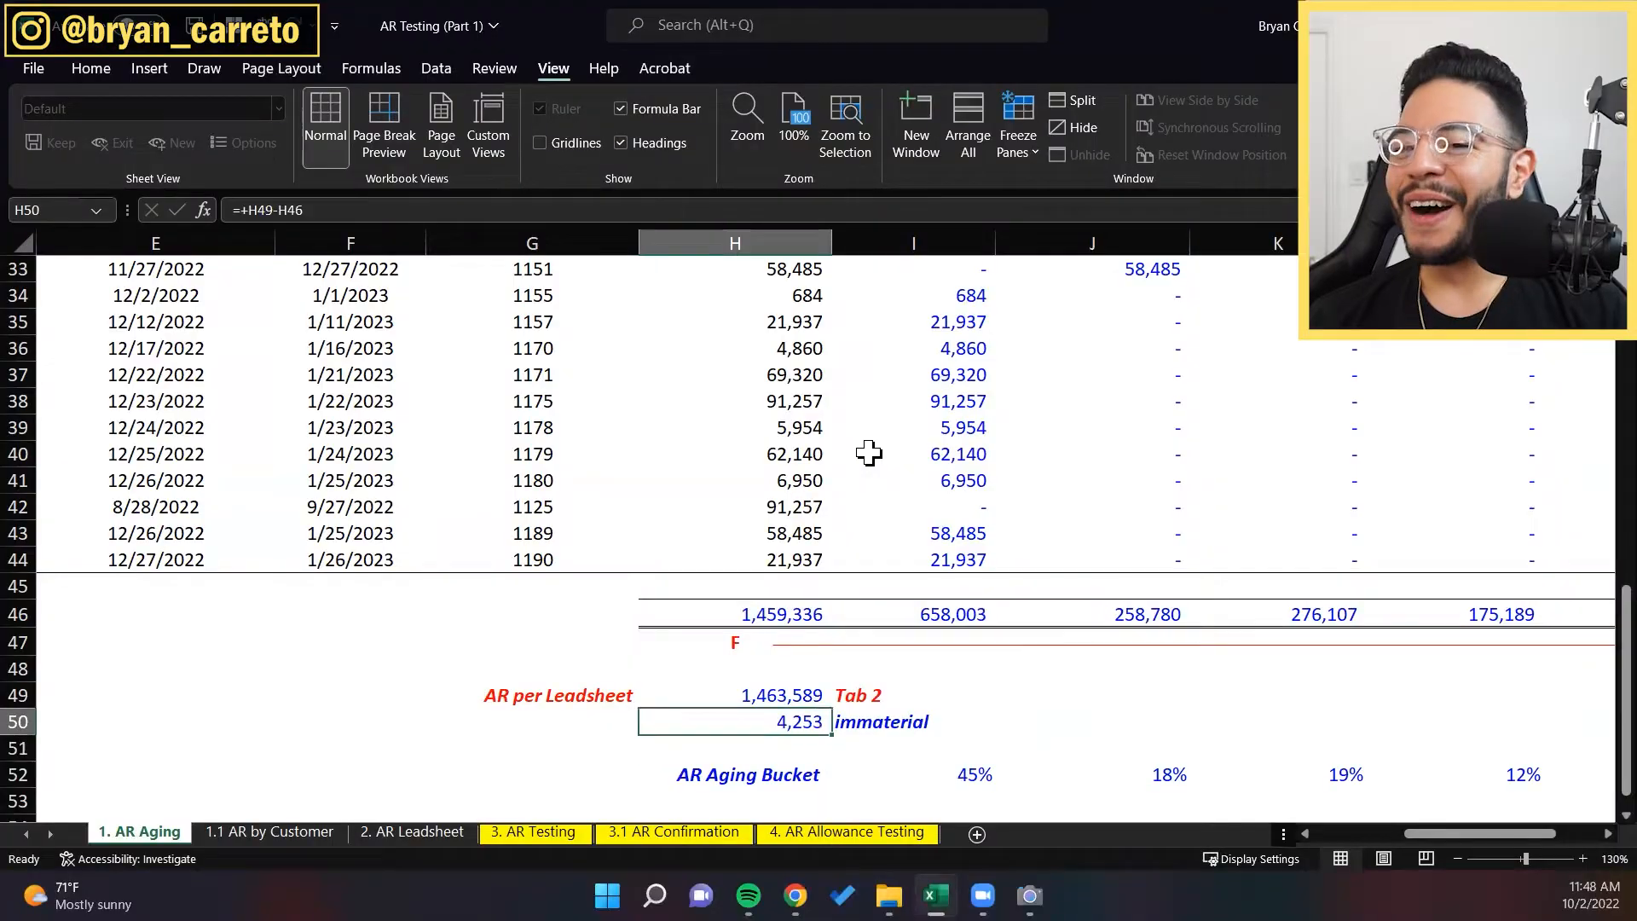
pyautogui.press('Up')
pyautogui.press('Up')
pyautogui.press('Up')
pyautogui.press('Up')
pyautogui.press('Down')
pyautogui.press('Down')
pyautogui.press('Down')
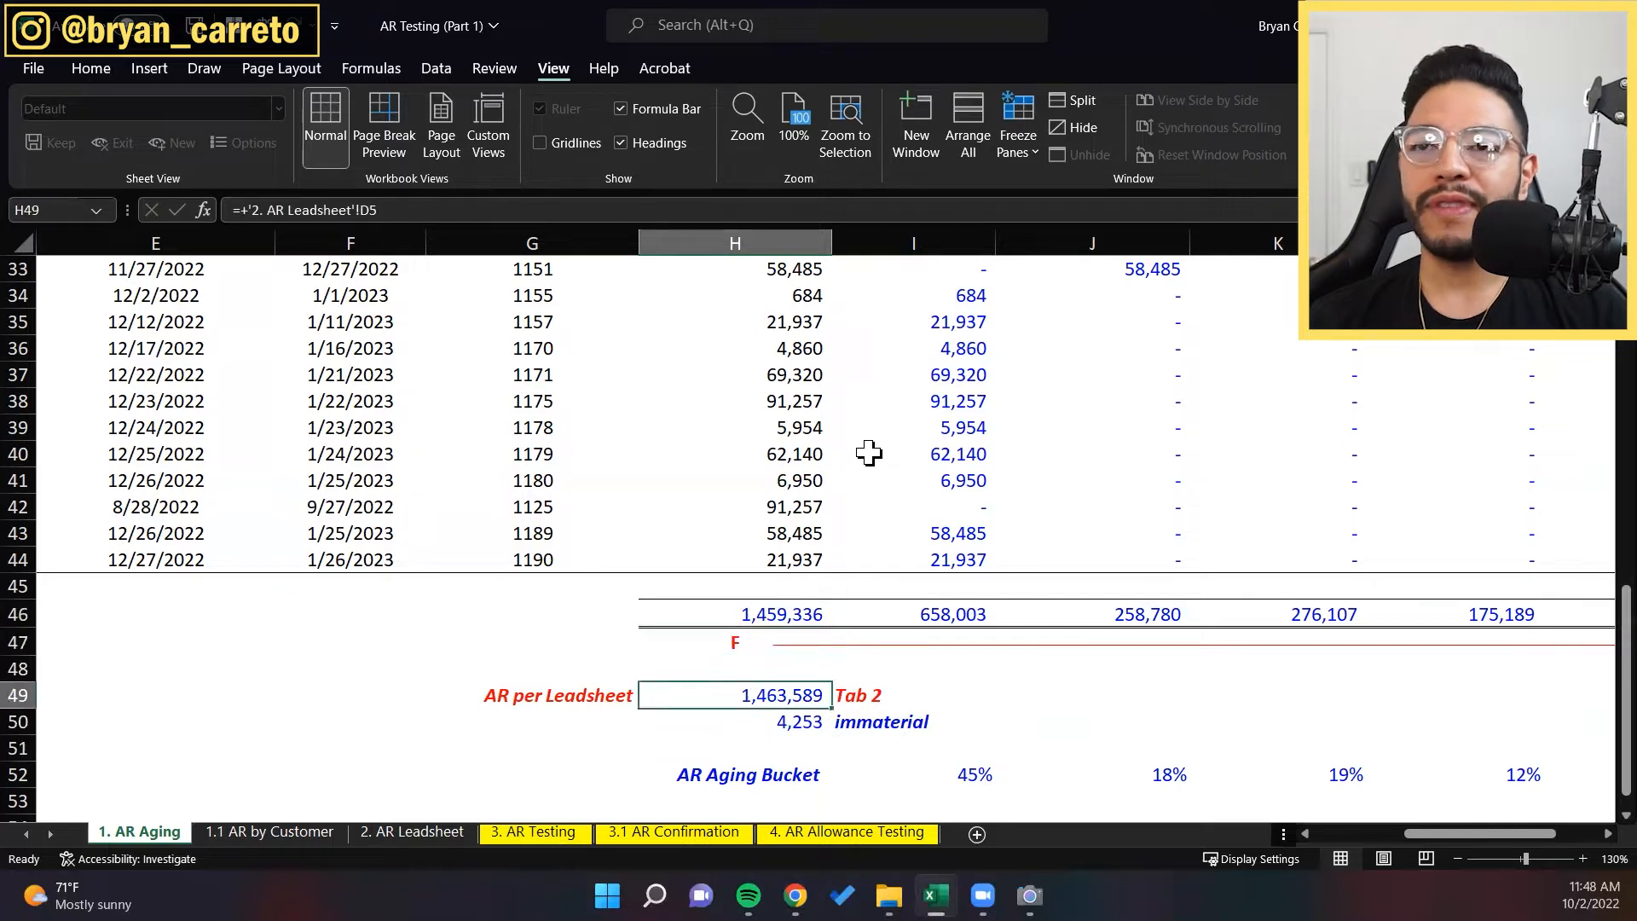
pyautogui.press('Down')
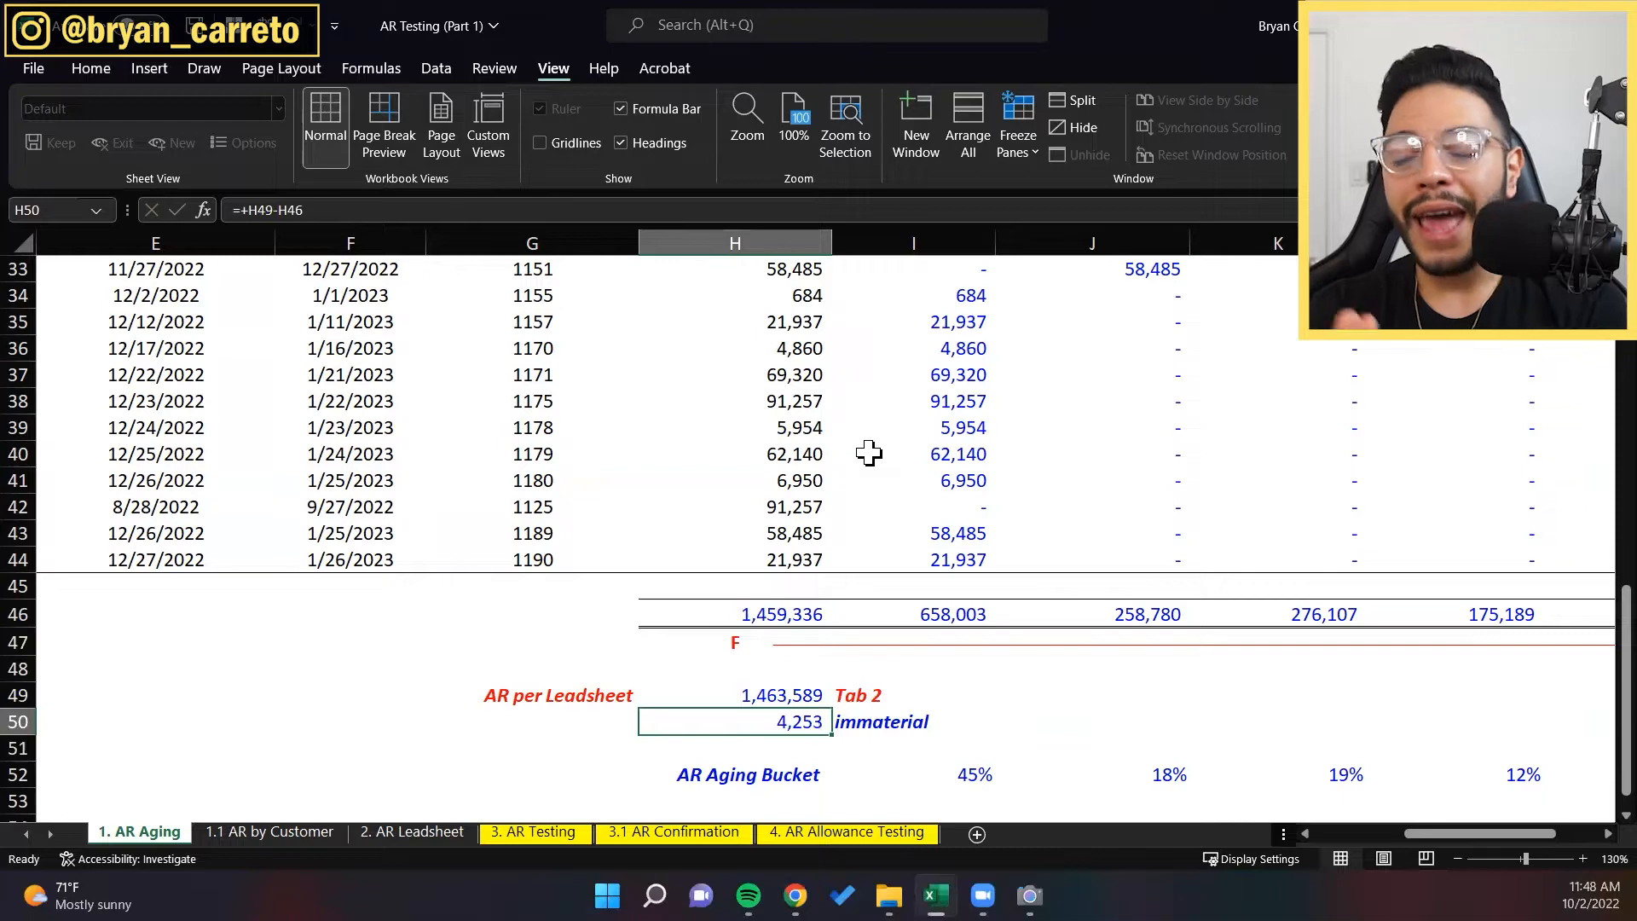
# Step: Examine the ML, PM and 5% of OM materiality thresholds in G1:H3, including the threshold formula in H3
pyautogui.press('Up')
pyautogui.press('Up')
pyautogui.press('Up')
pyautogui.press('Up')
pyautogui.press('Up')
pyautogui.press('Up')
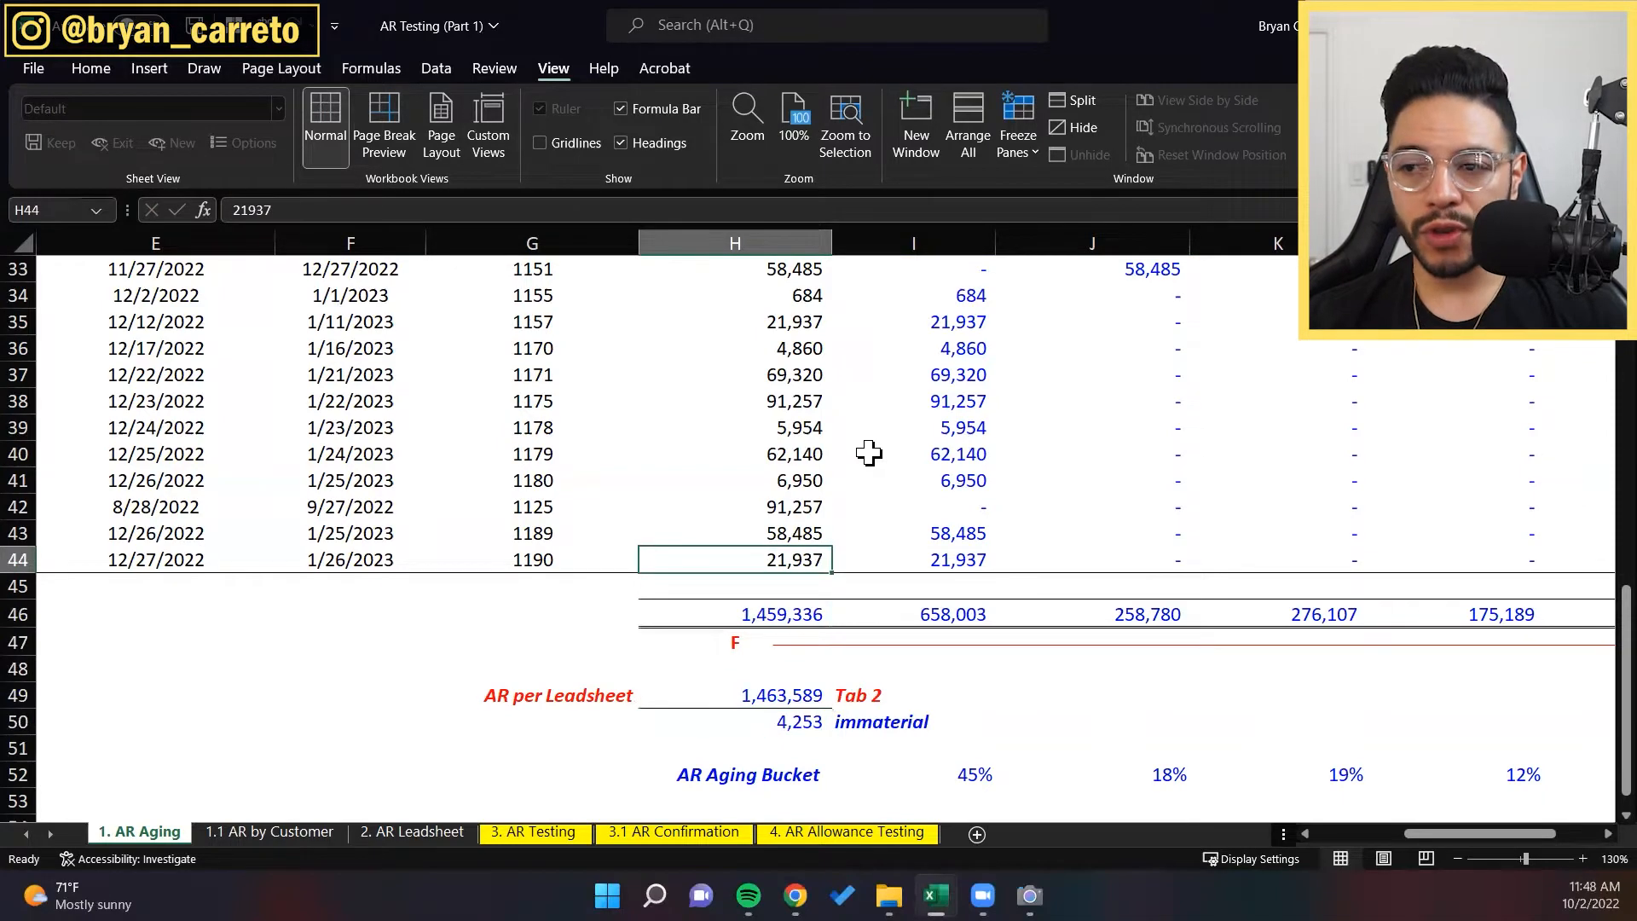
pyautogui.hotkey('ctrl', 'Up')
pyautogui.hotkey('ctrl', 'Up')
pyautogui.hotkey('ctrl', 'Up')
pyautogui.press('Left')
pyautogui.hotkey('shift', 'Down')
pyautogui.hotkey('shift', 'Right')
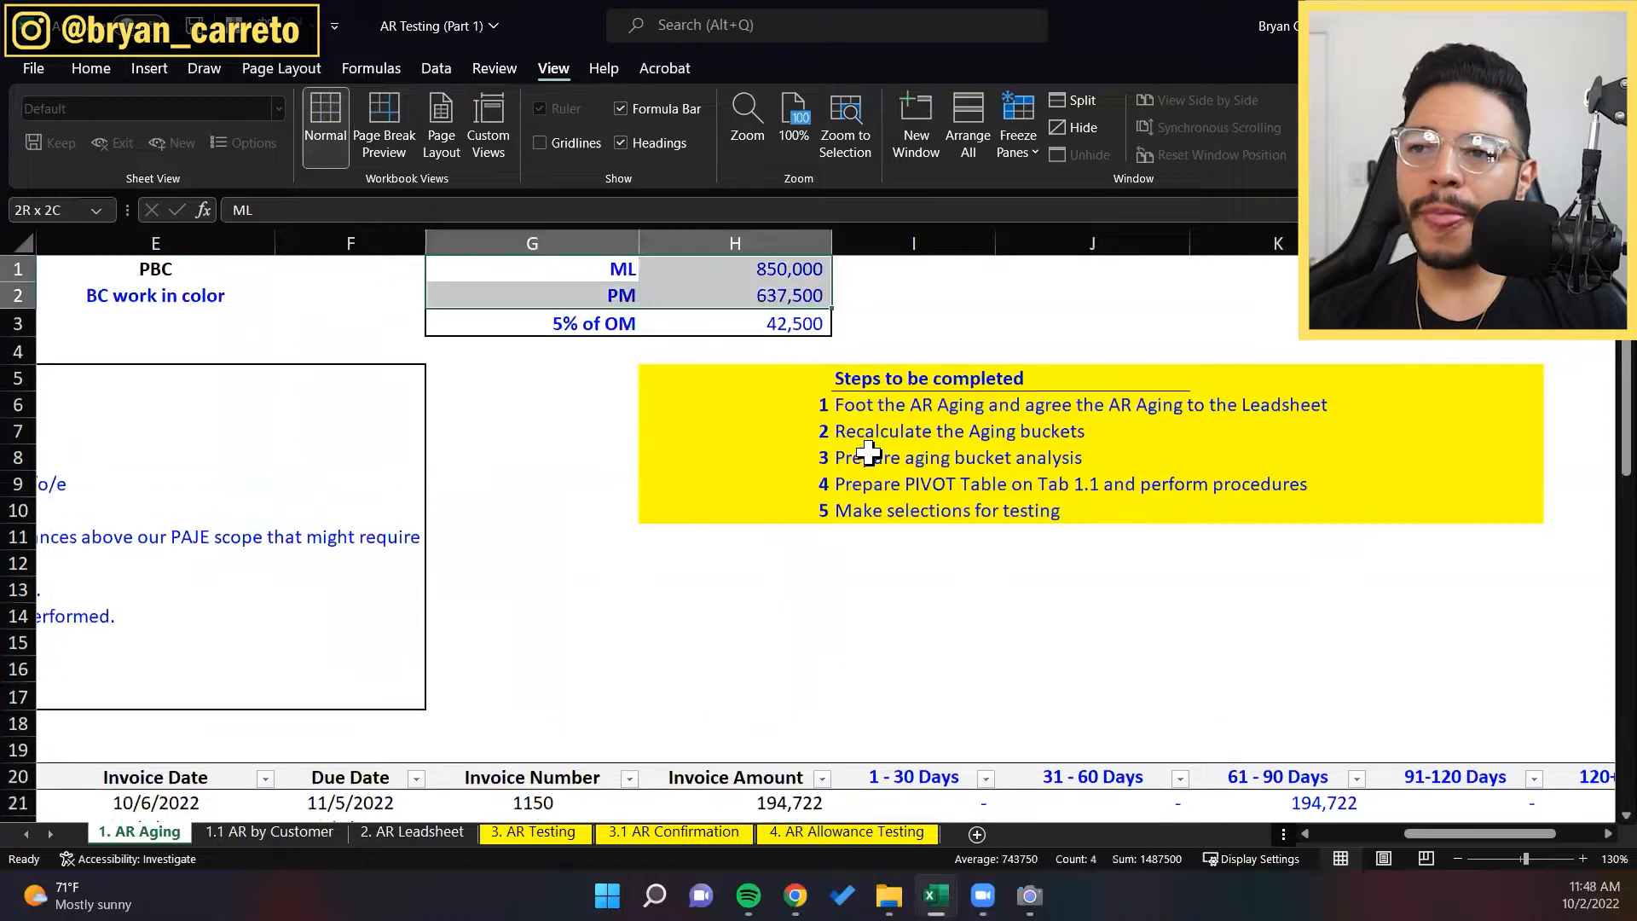
pyautogui.hotkey('shift', 'Down')
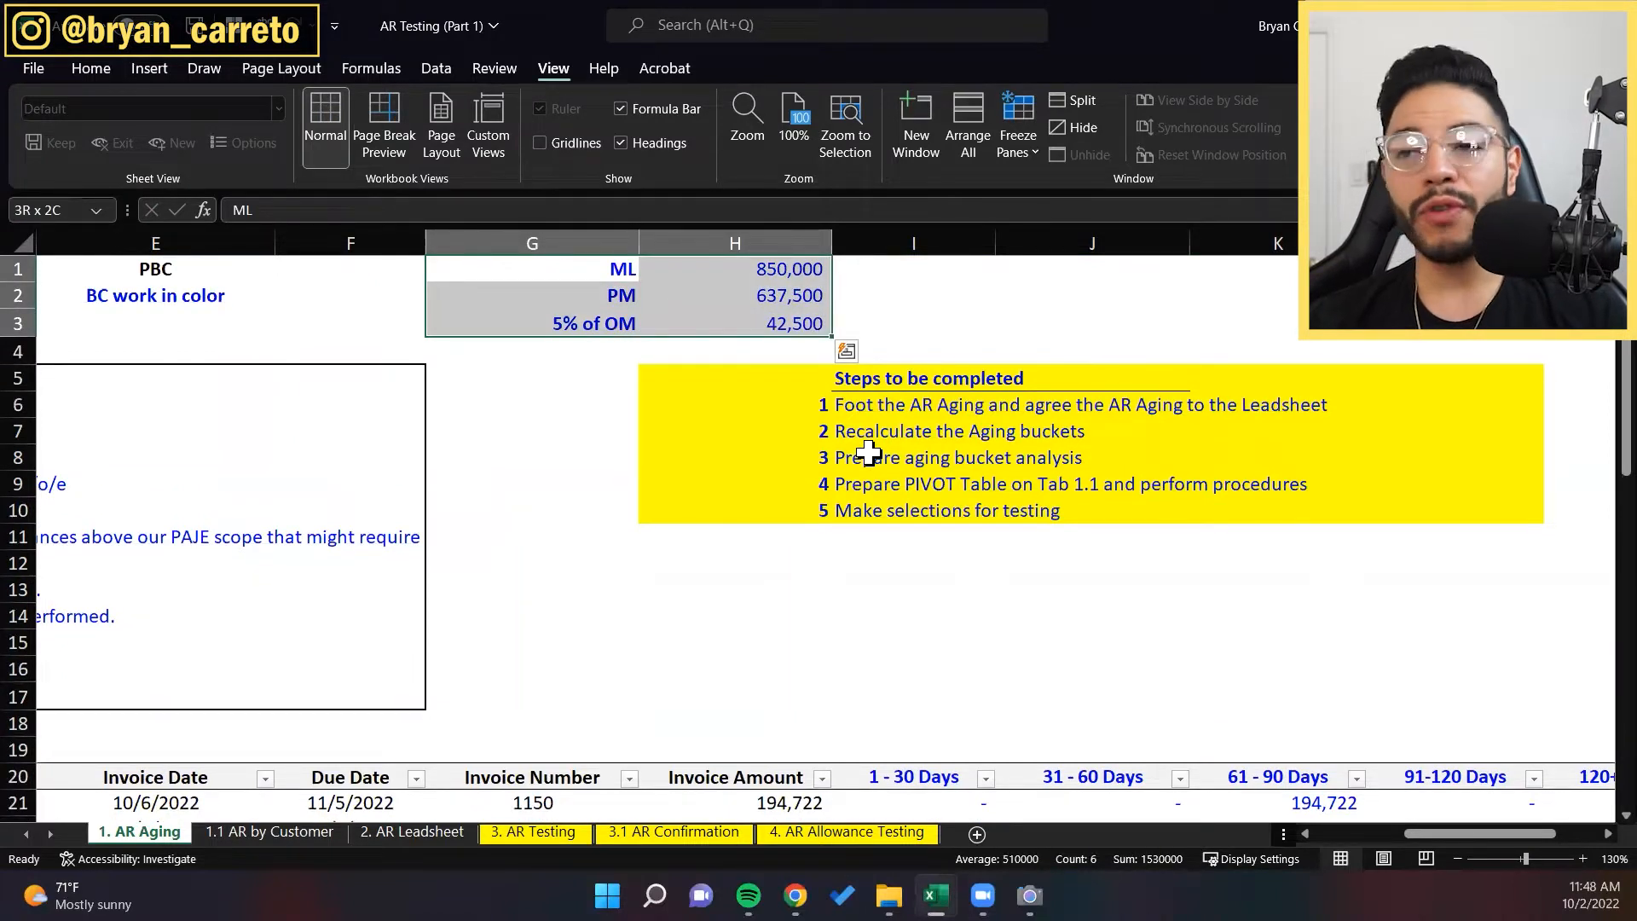
pyautogui.press('Down')
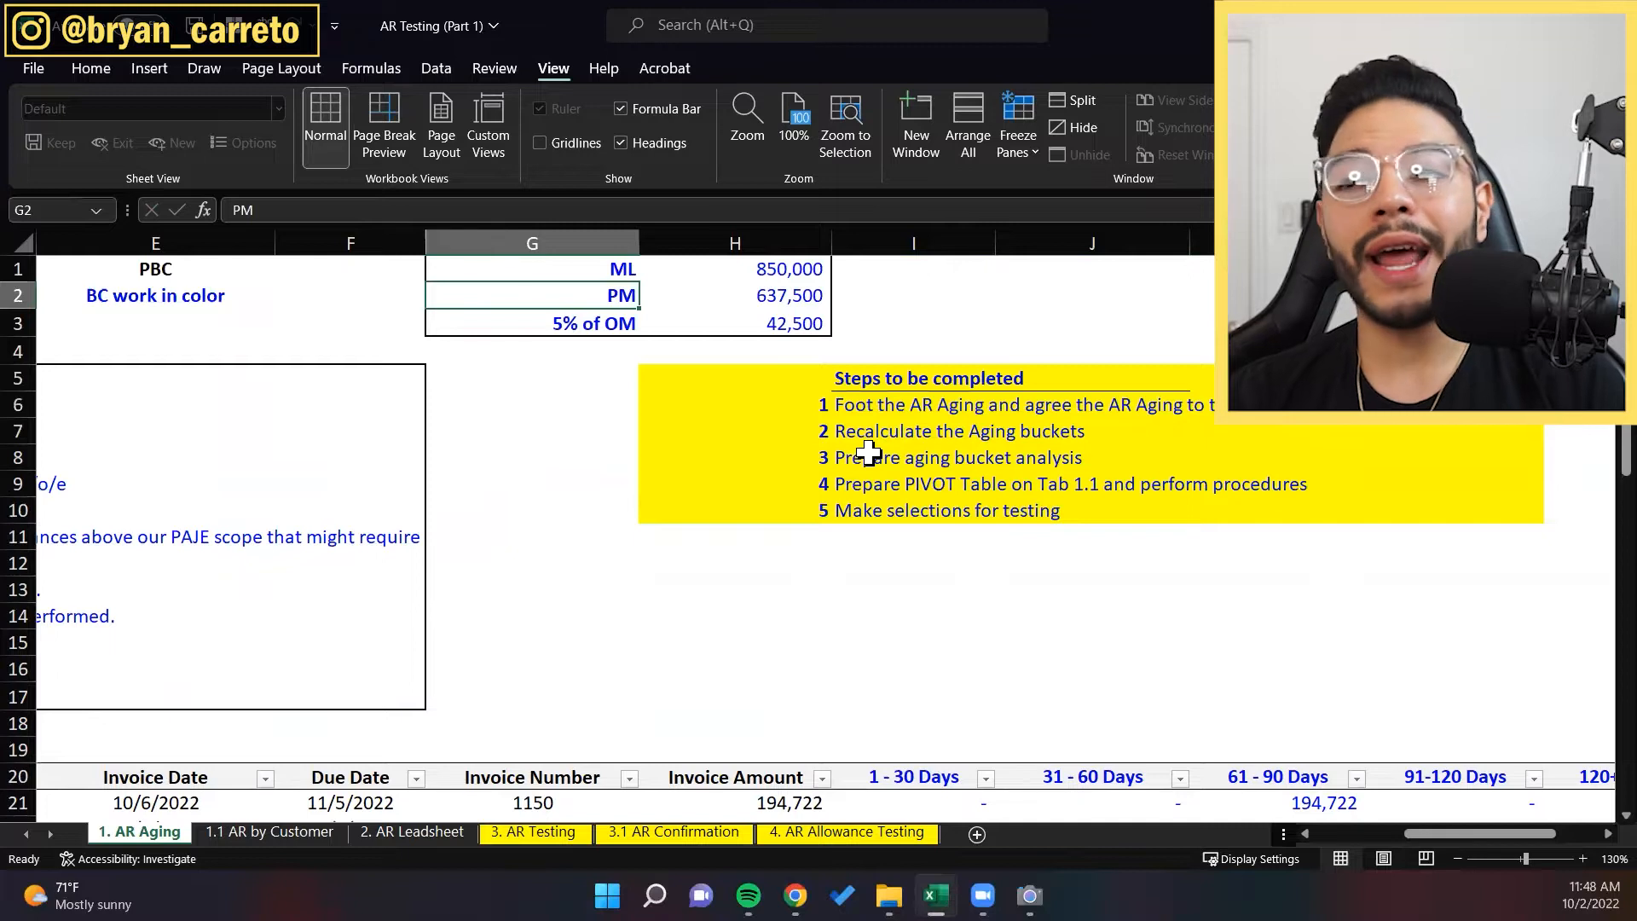
pyautogui.press('Down')
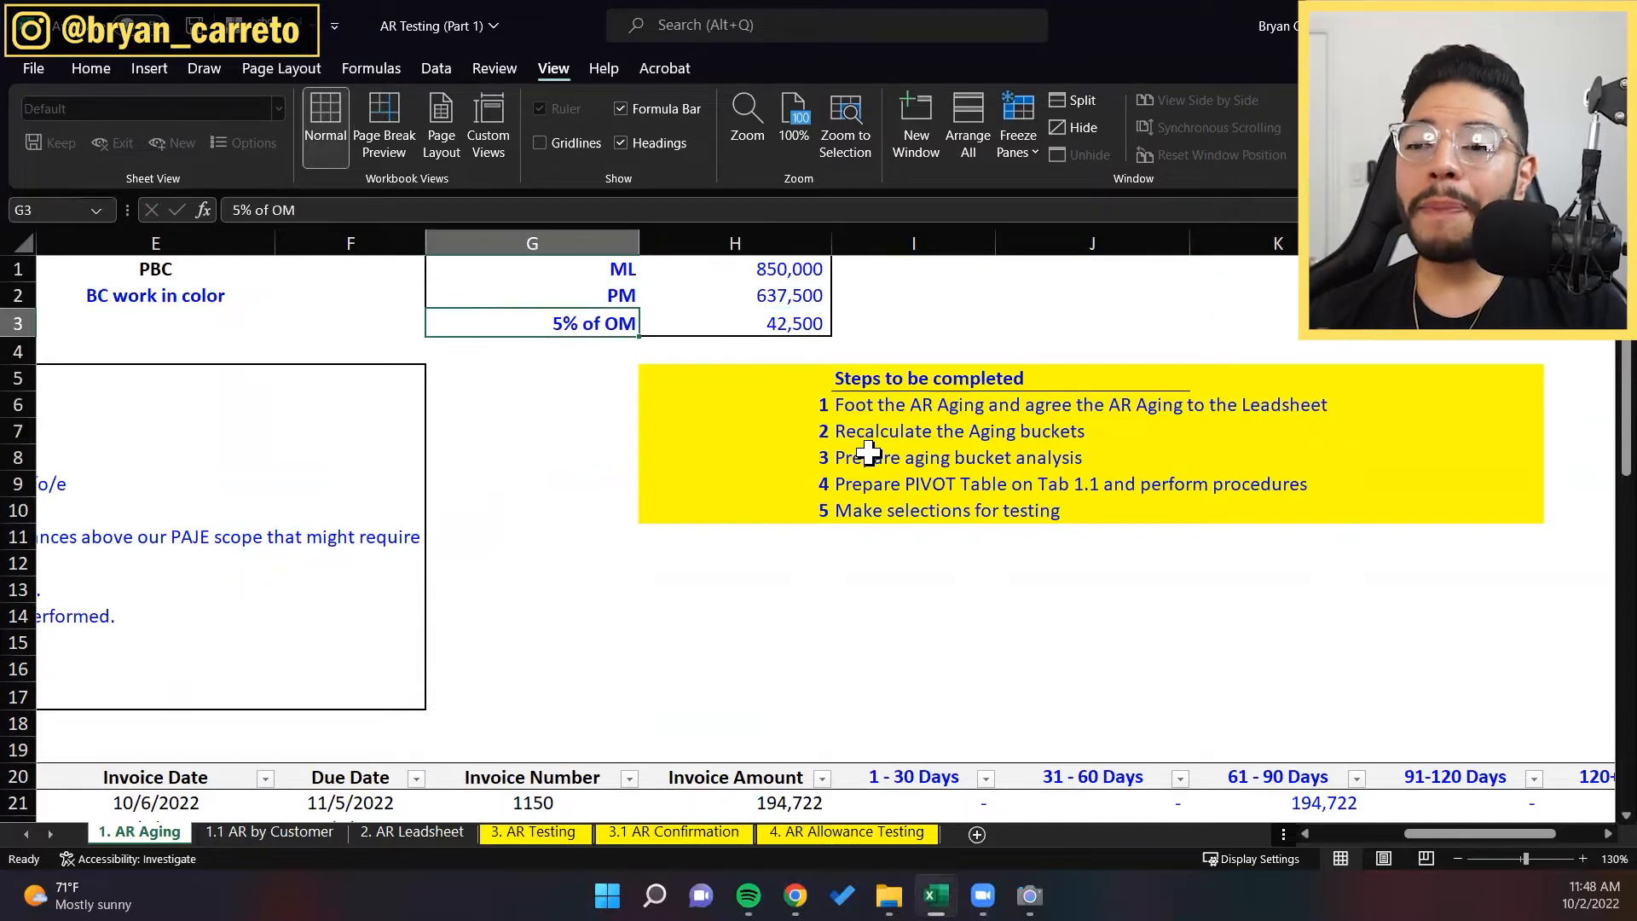
pyautogui.press('Right')
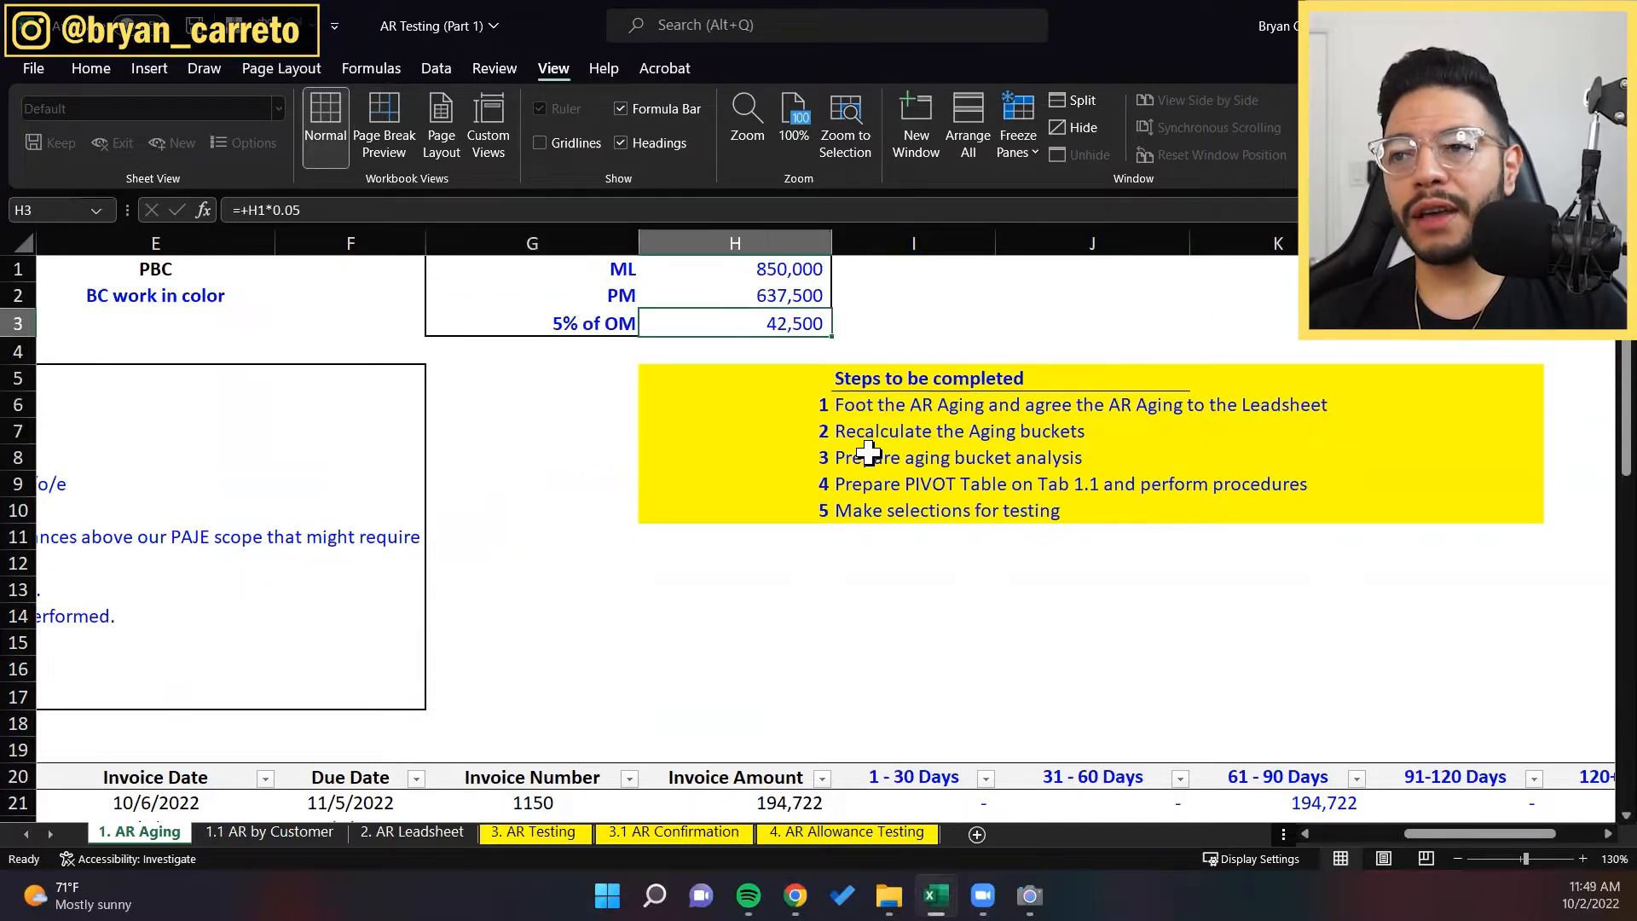
pyautogui.hotkey('shift', 'Left')
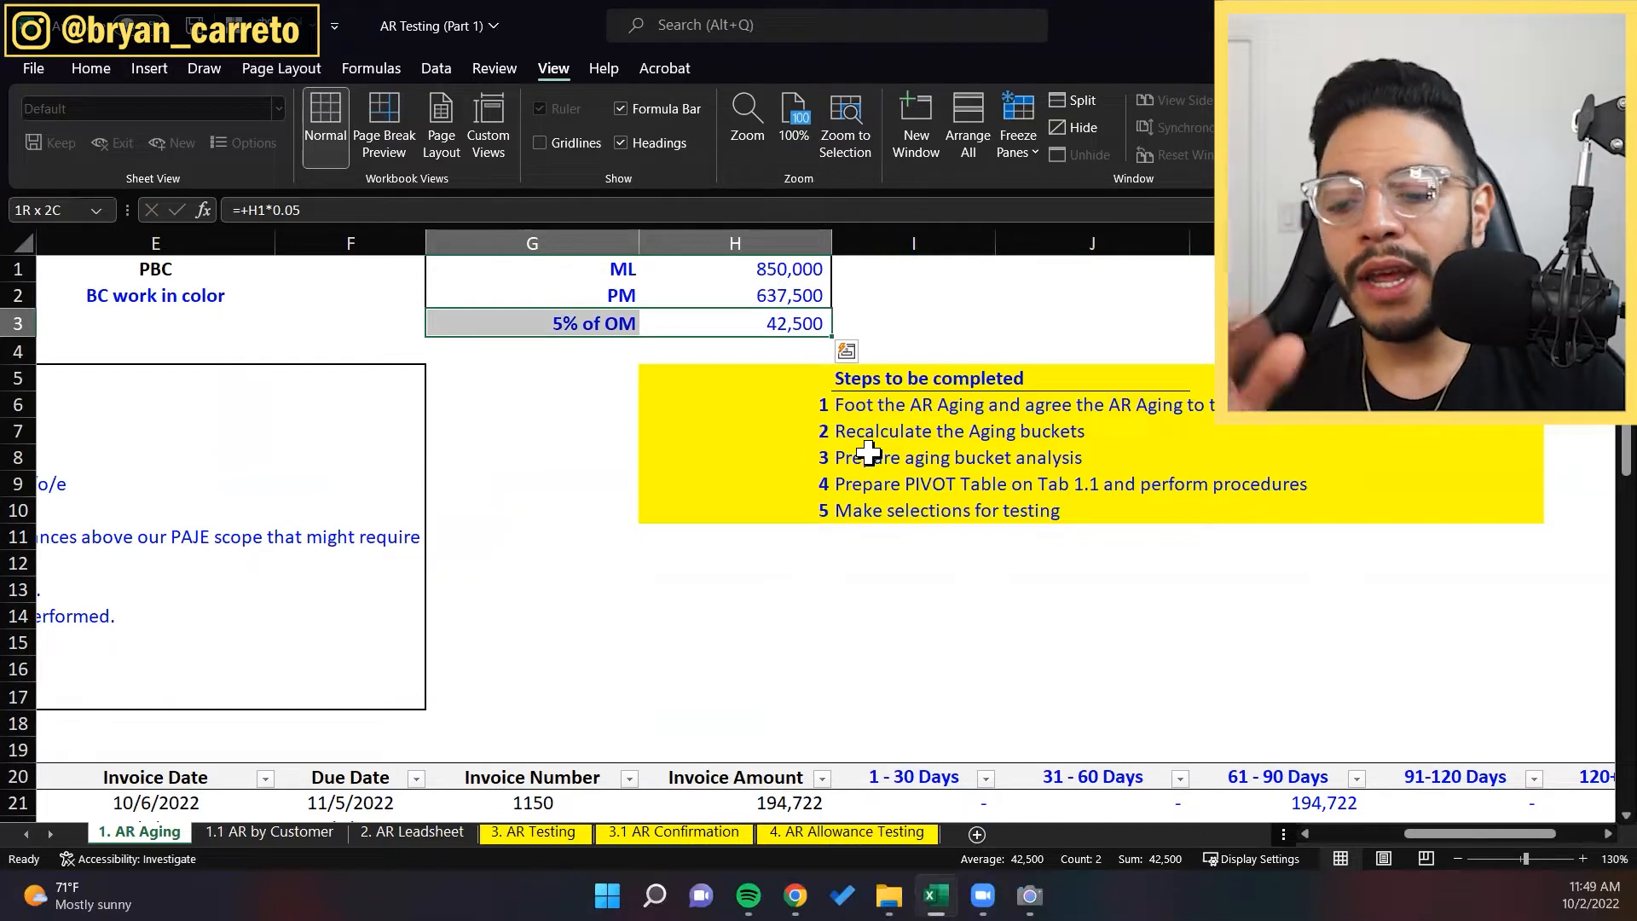
# Step: Compare the leadsheet difference in H50 with the materiality thresholds above the aging listing
pyautogui.press('Down')
pyautogui.press('Down')
pyautogui.hotkey('ctrl', 'Down')
pyautogui.hotkey('ctrl', 'Down')
pyautogui.hotkey('ctrl', 'Down')
pyautogui.hotkey('ctrl', 'Down')
pyautogui.hotkey('ctrl', 'Down')
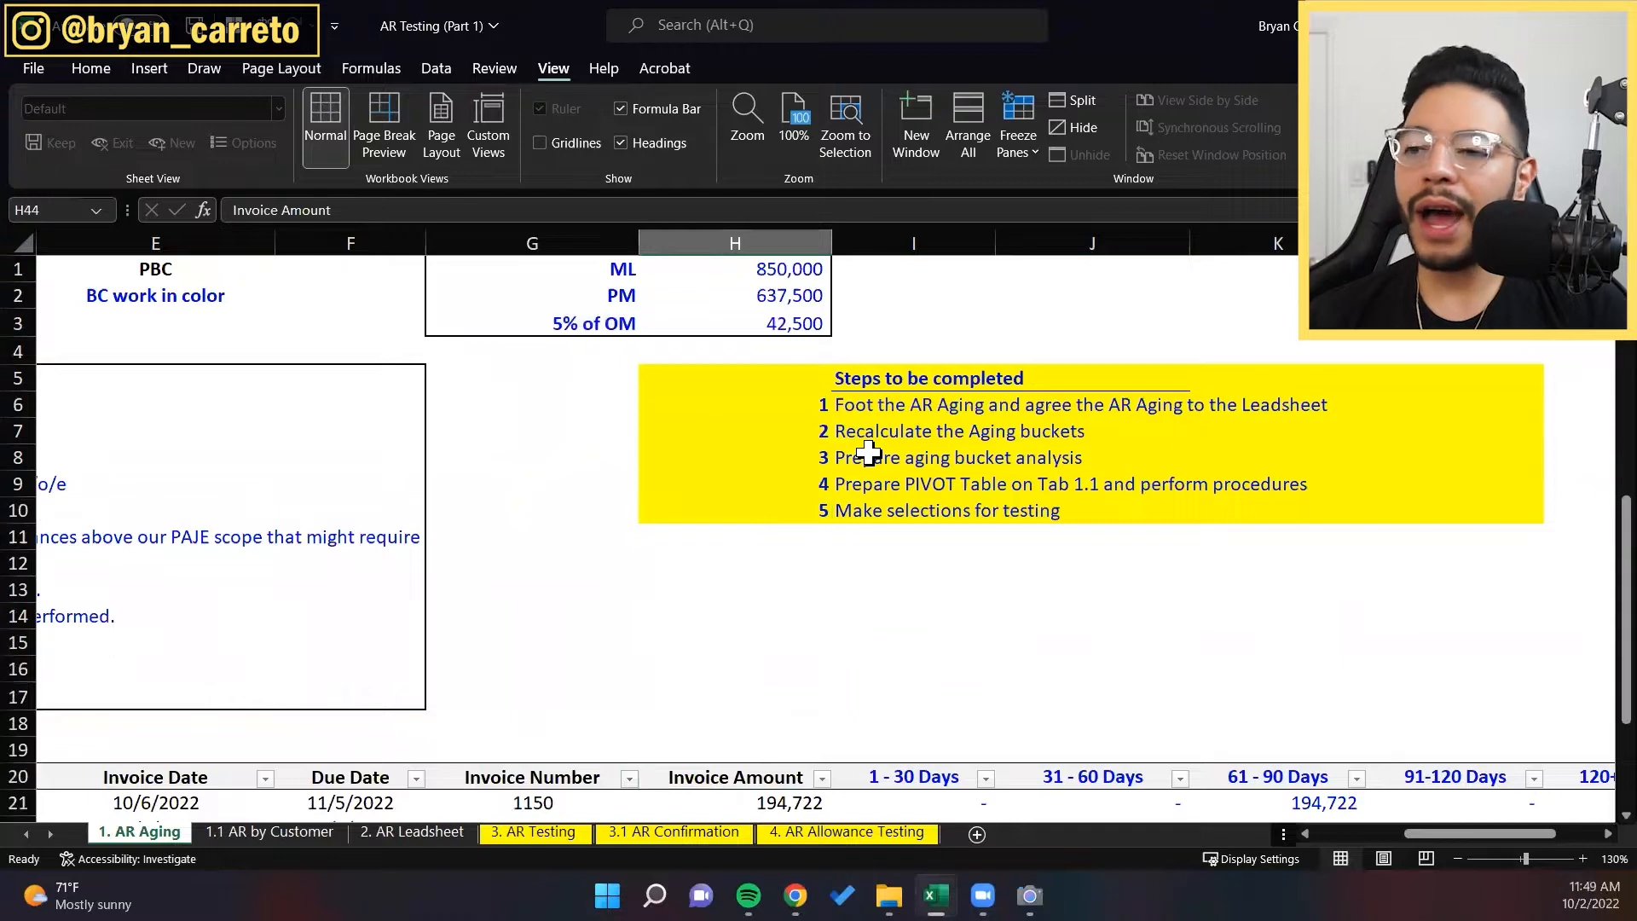
pyautogui.hotkey('ctrl', 'Down')
pyautogui.press('Down')
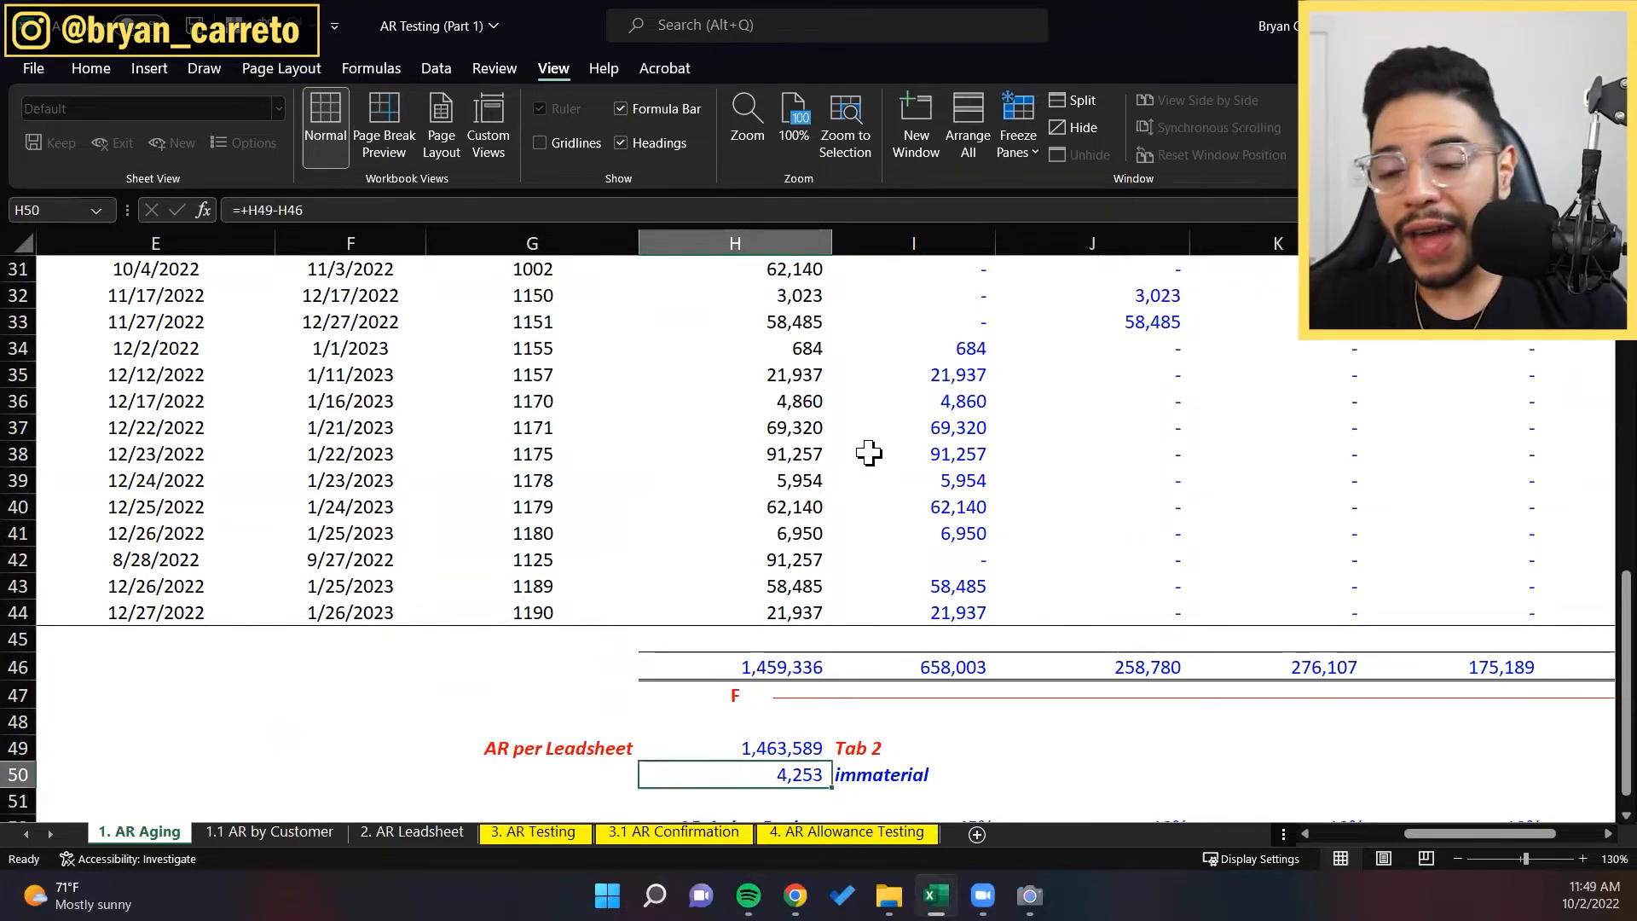
pyautogui.hotkey('ctrl', 'Up')
pyautogui.hotkey('ctrl', 'Up')
pyautogui.hotkey('ctrl', 'Up')
pyautogui.hotkey('ctrl', 'Up')
pyautogui.hotkey('ctrl', 'Up')
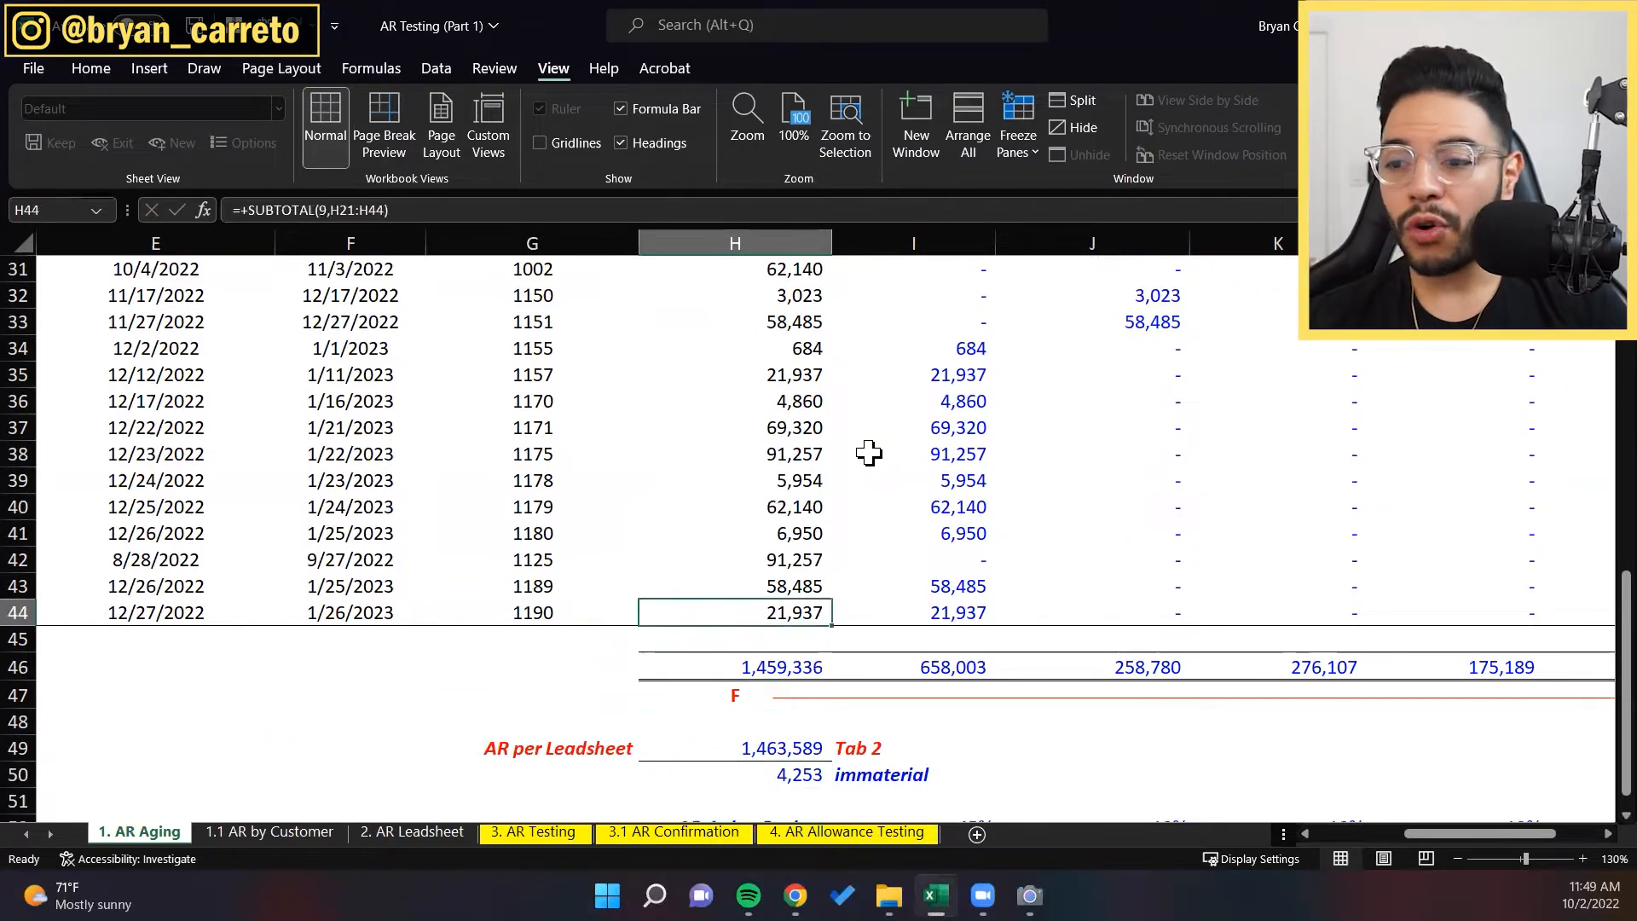
pyautogui.hotkey('ctrl', 'Up')
pyautogui.press('Down')
pyautogui.press('Down')
pyautogui.hotkey('ctrl', 'Down')
pyautogui.hotkey('ctrl', 'Down')
pyautogui.hotkey('ctrl', 'Down')
pyautogui.hotkey('ctrl', 'Down')
pyautogui.hotkey('ctrl', 'Down')
pyautogui.hotkey('ctrl', 'Down')
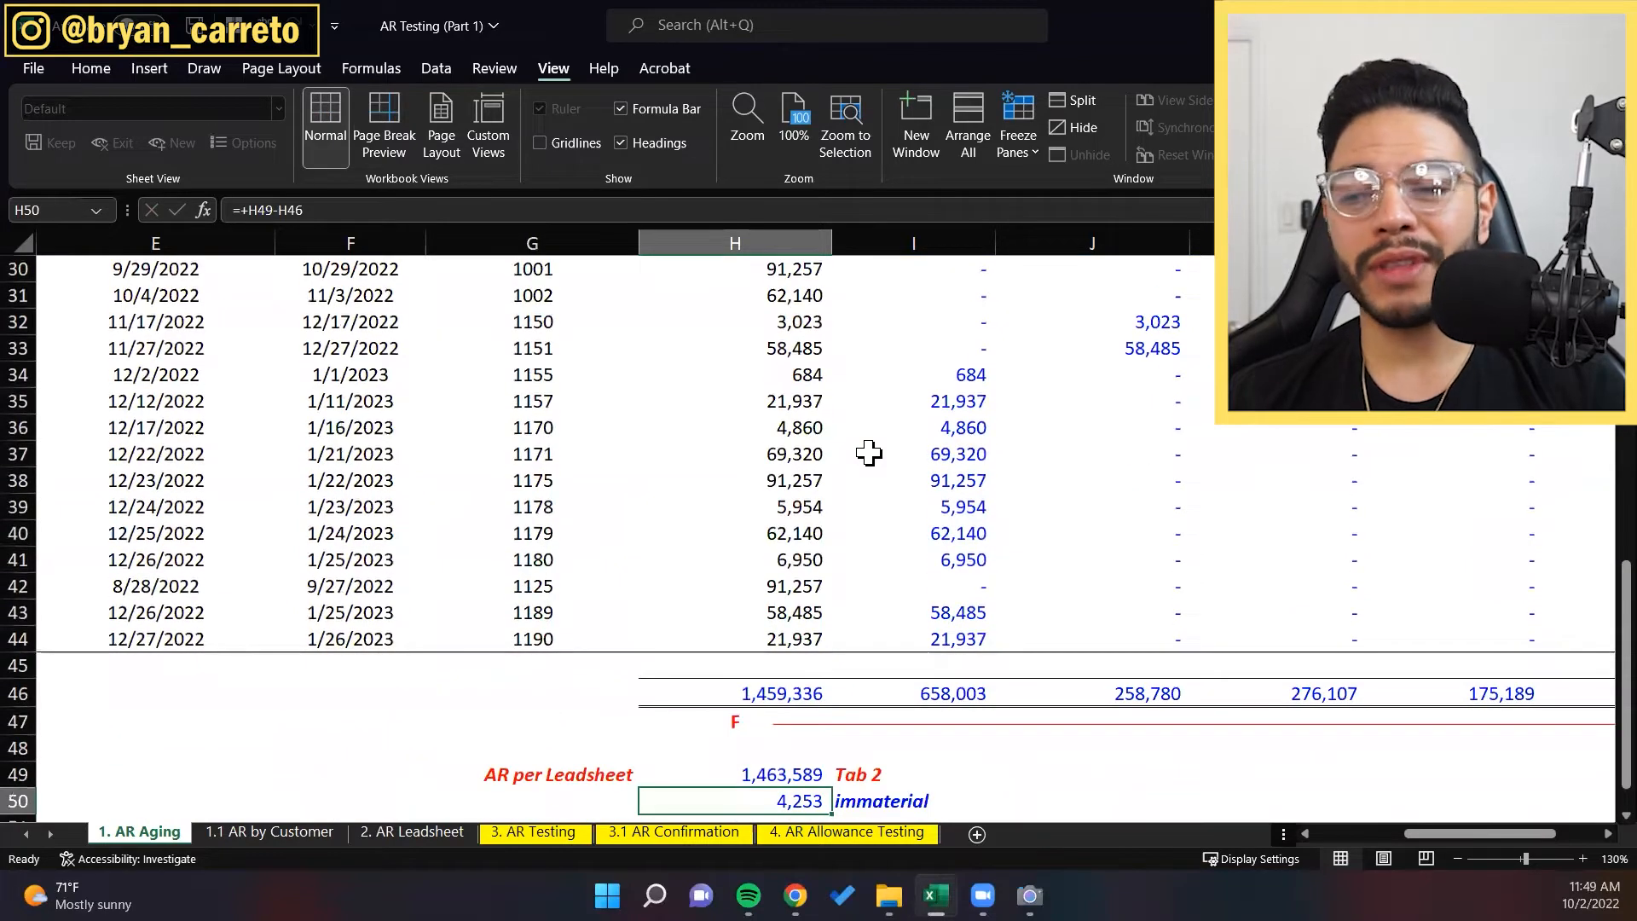
# Step: Clear the yellow fill from step 1 (H6:K6) in the Steps to be completed list
pyautogui.press('Down')
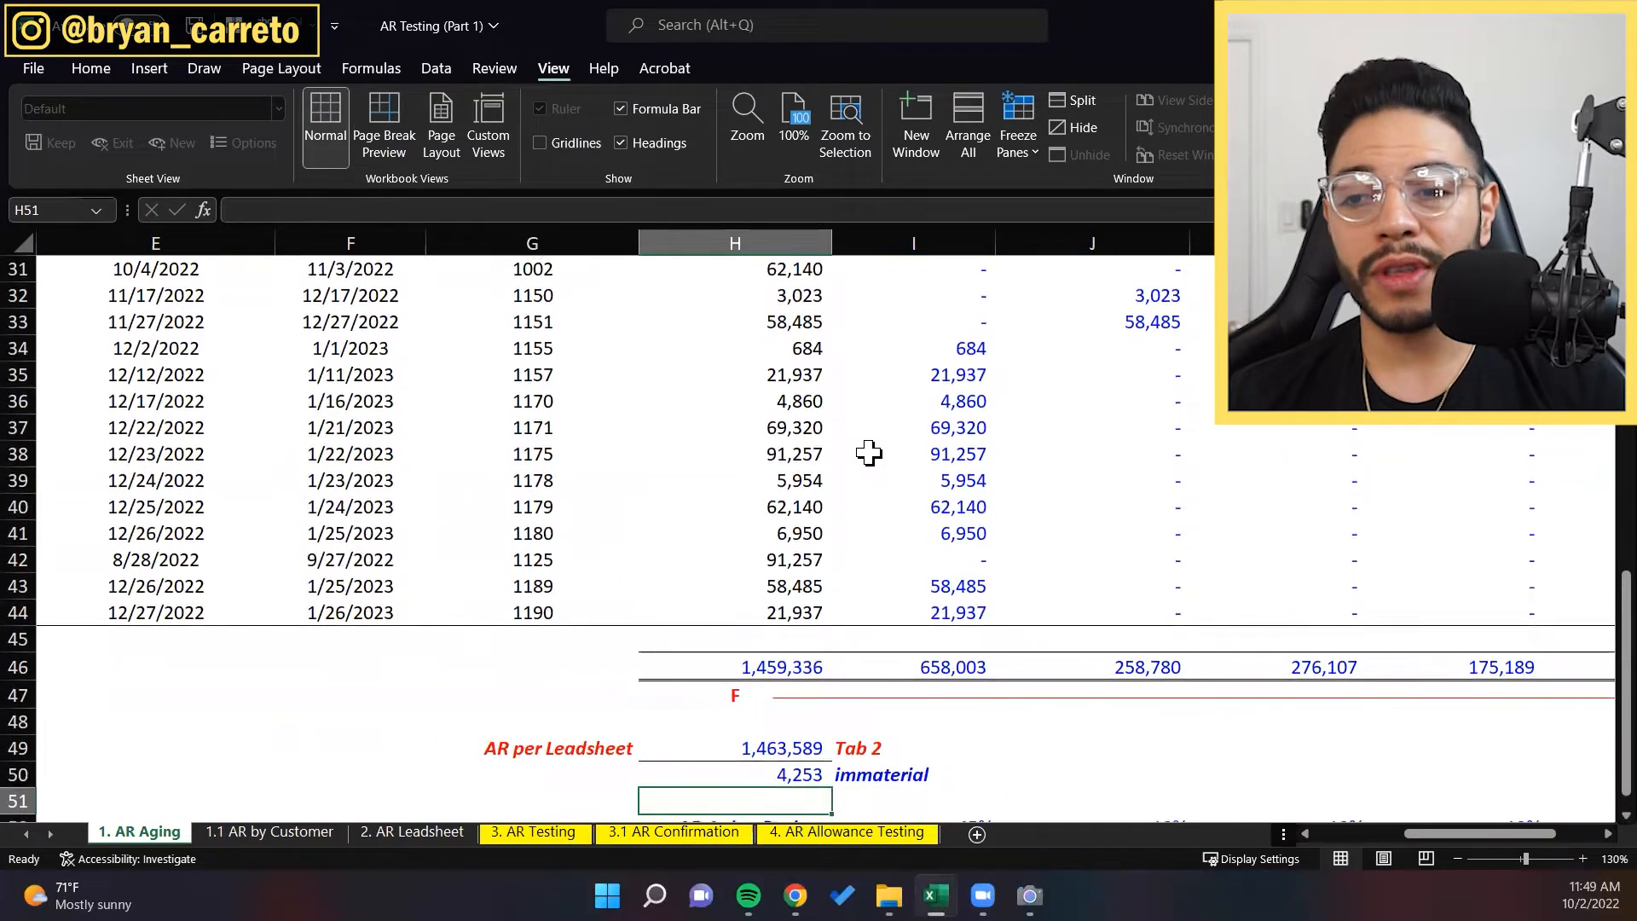
pyautogui.press('Down')
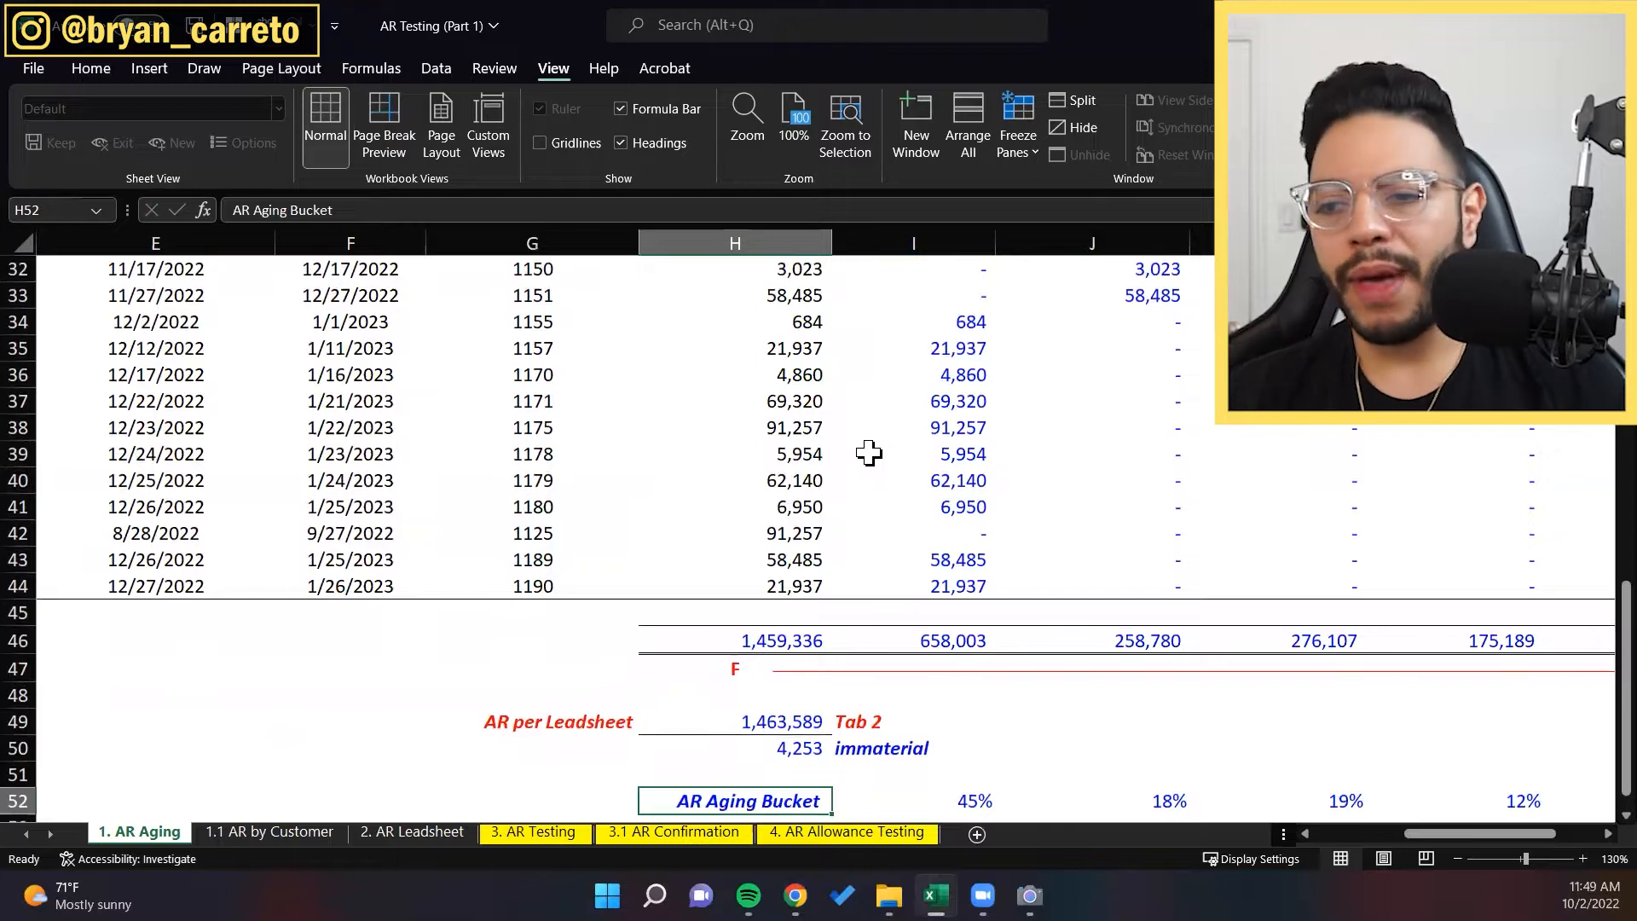
pyautogui.hotkey('ctrl', 'Up')
pyautogui.hotkey('ctrl', 'Up')
pyautogui.hotkey('ctrl', 'Up')
pyautogui.hotkey('ctrl', 'Up')
pyautogui.hotkey('ctrl', 'Up')
pyautogui.hotkey('ctrl', 'Up')
pyautogui.hotkey('ctrl', 'Up')
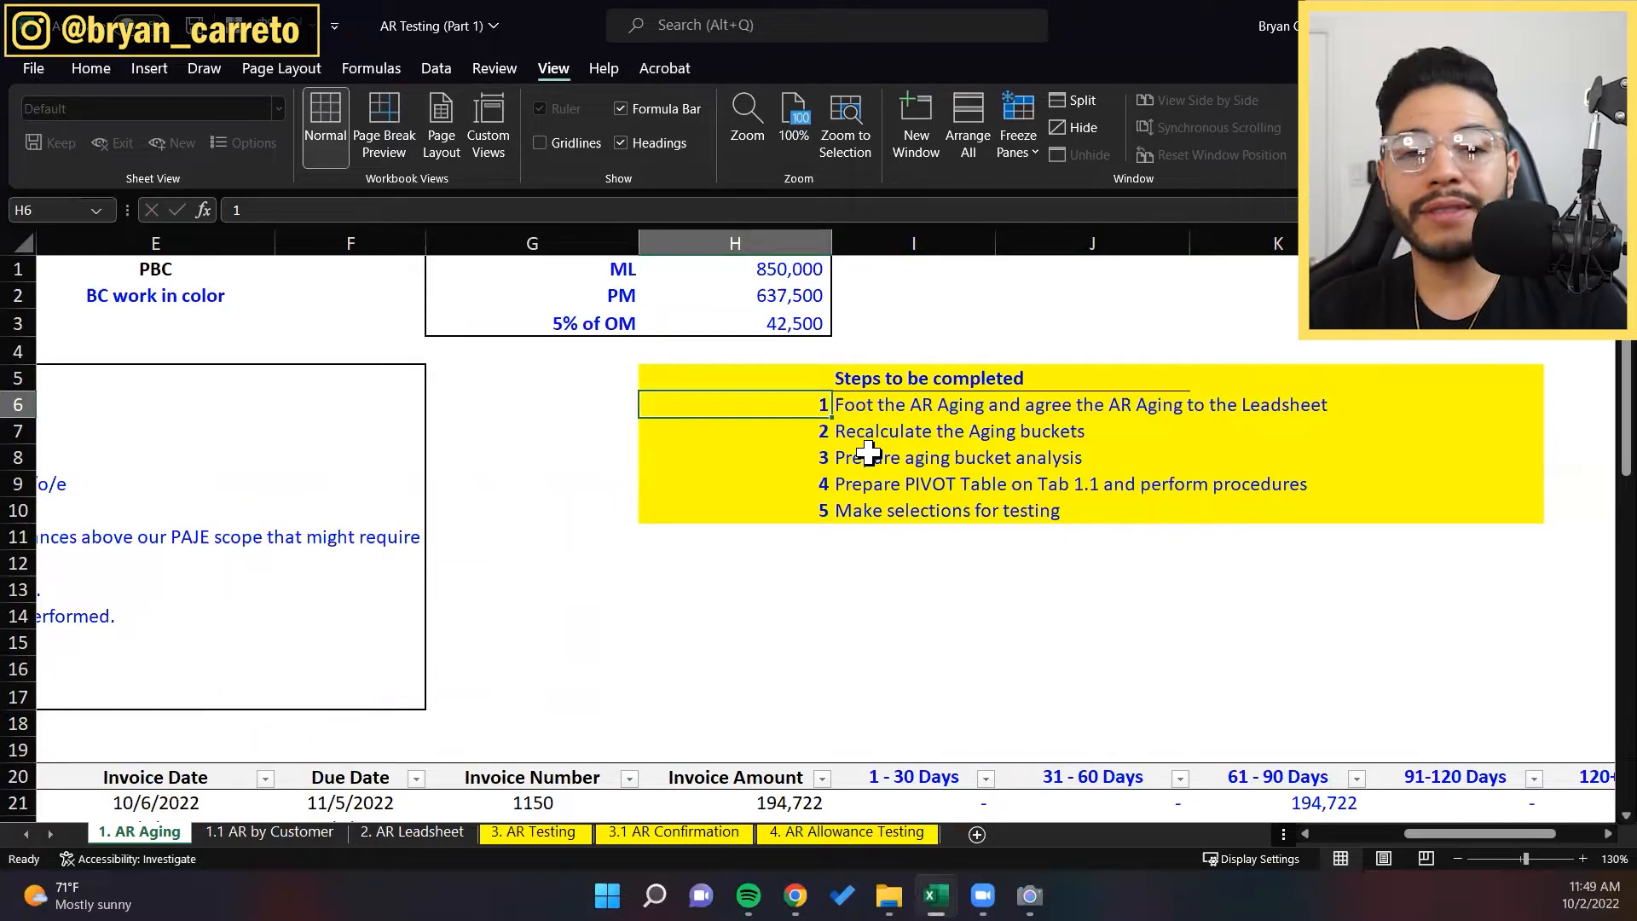
pyautogui.hotkey('shift', 'Right')
pyautogui.hotkey('shift', 'Left')
pyautogui.hotkey('shift', 'Right')
pyautogui.hotkey('shift', 'Right')
pyautogui.hotkey('shift', 'Right')
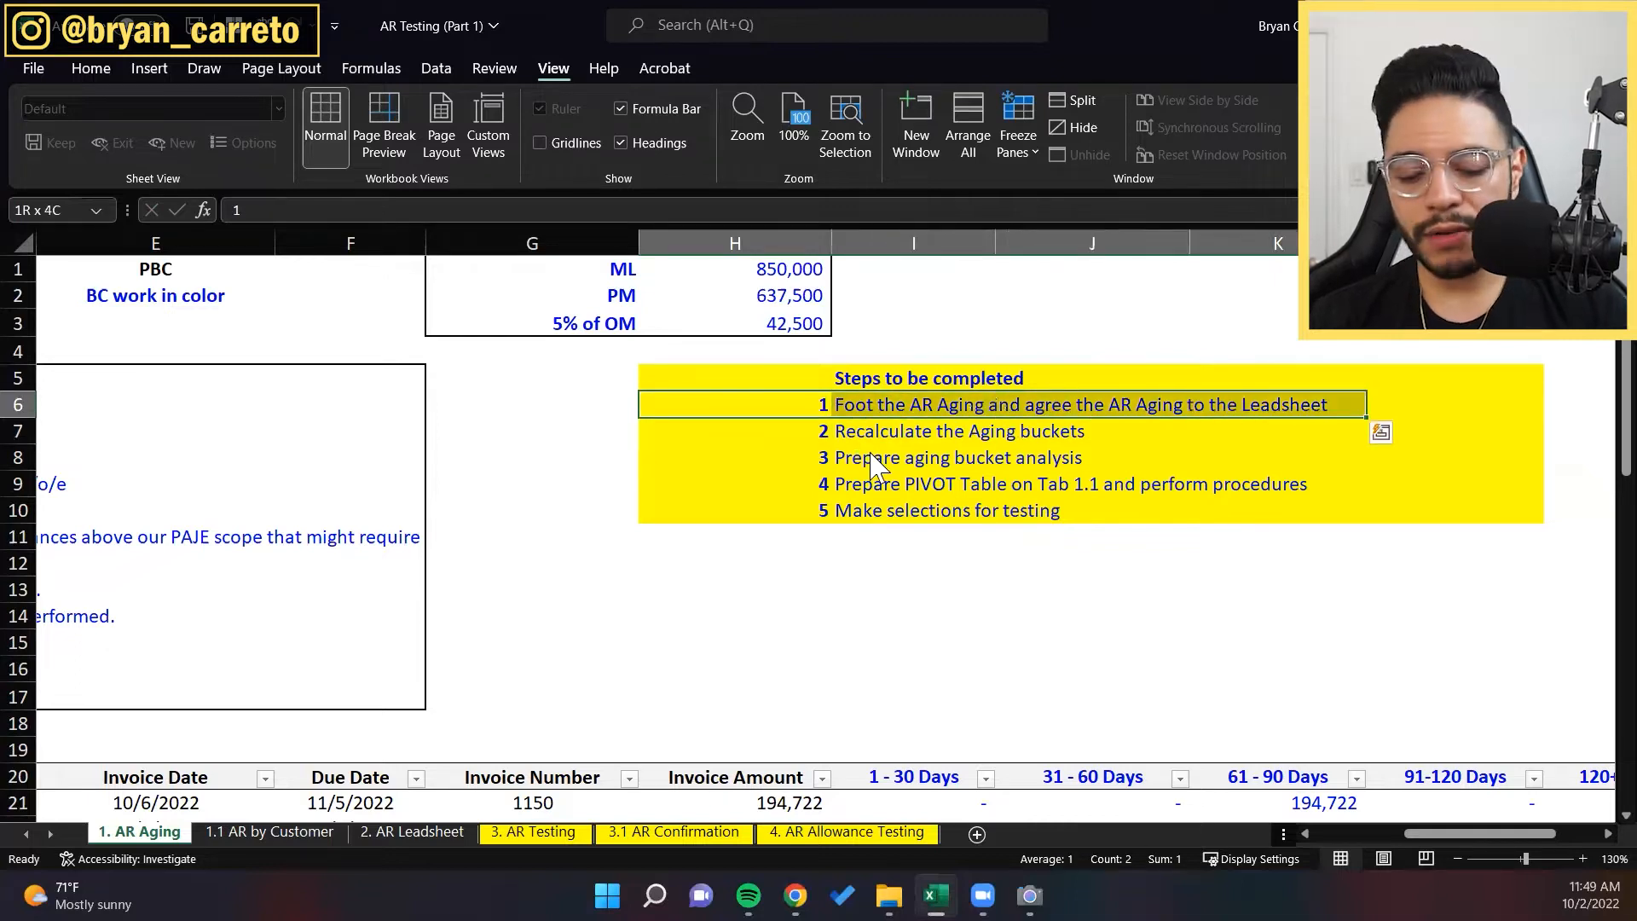
pyautogui.hotkey('alt', 'h')
pyautogui.press('h')
pyautogui.press('n')
pyautogui.press('Down')
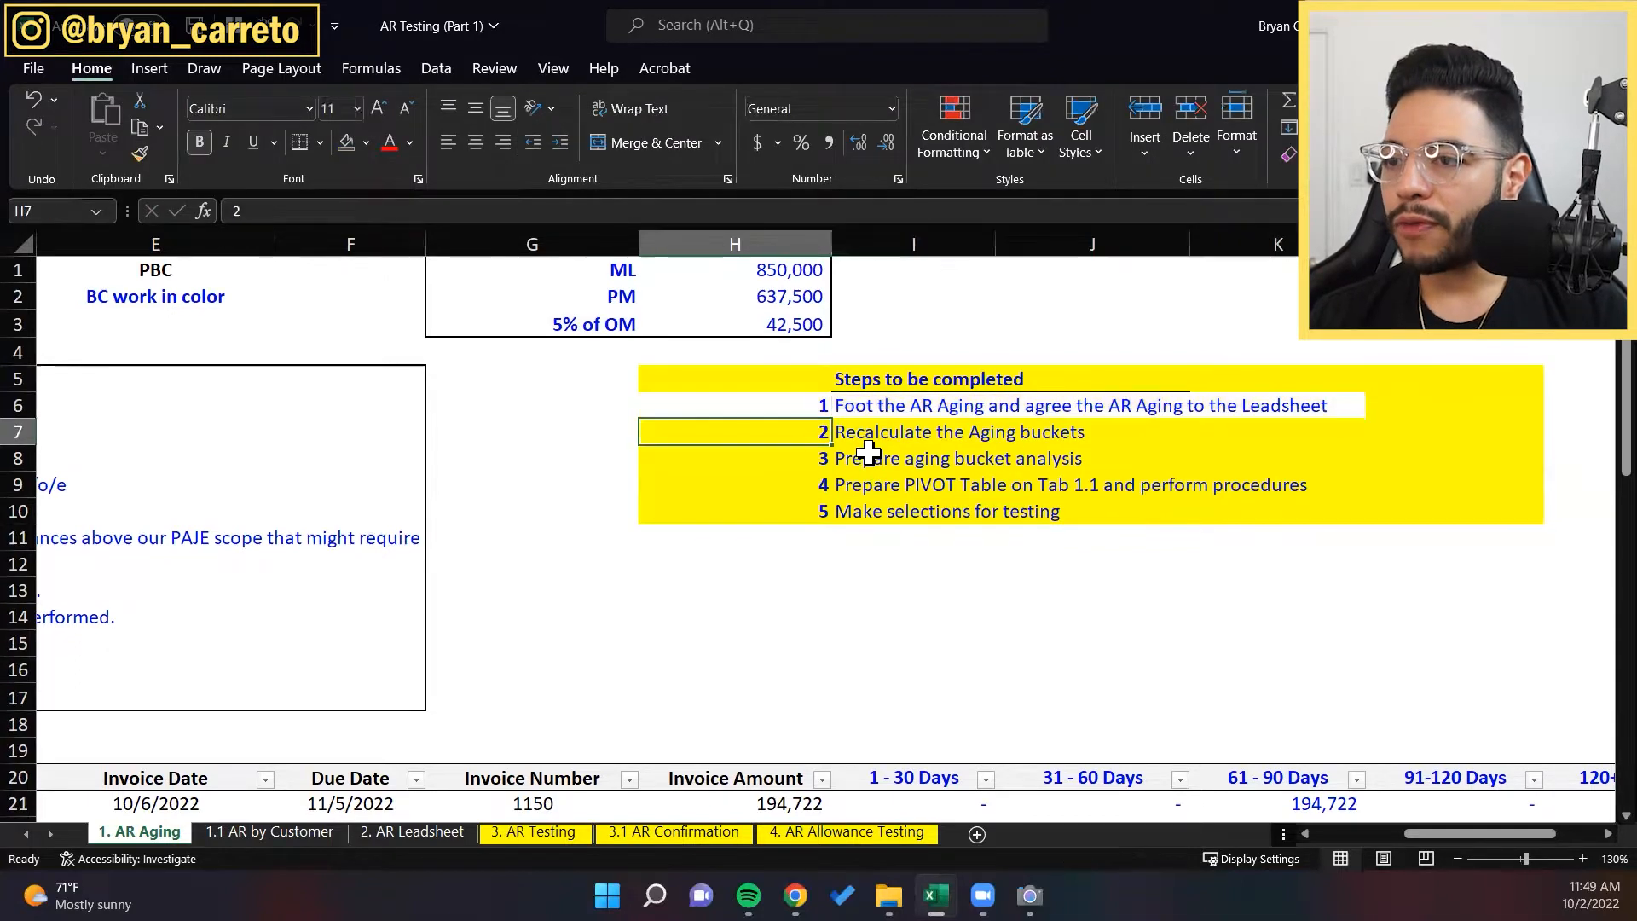
# Step: Review step 2, Recalculate the Aging buckets, and inspect the 1 - 30 Days formulas in I21:I23
pyautogui.hotkey('shift', 'Right')
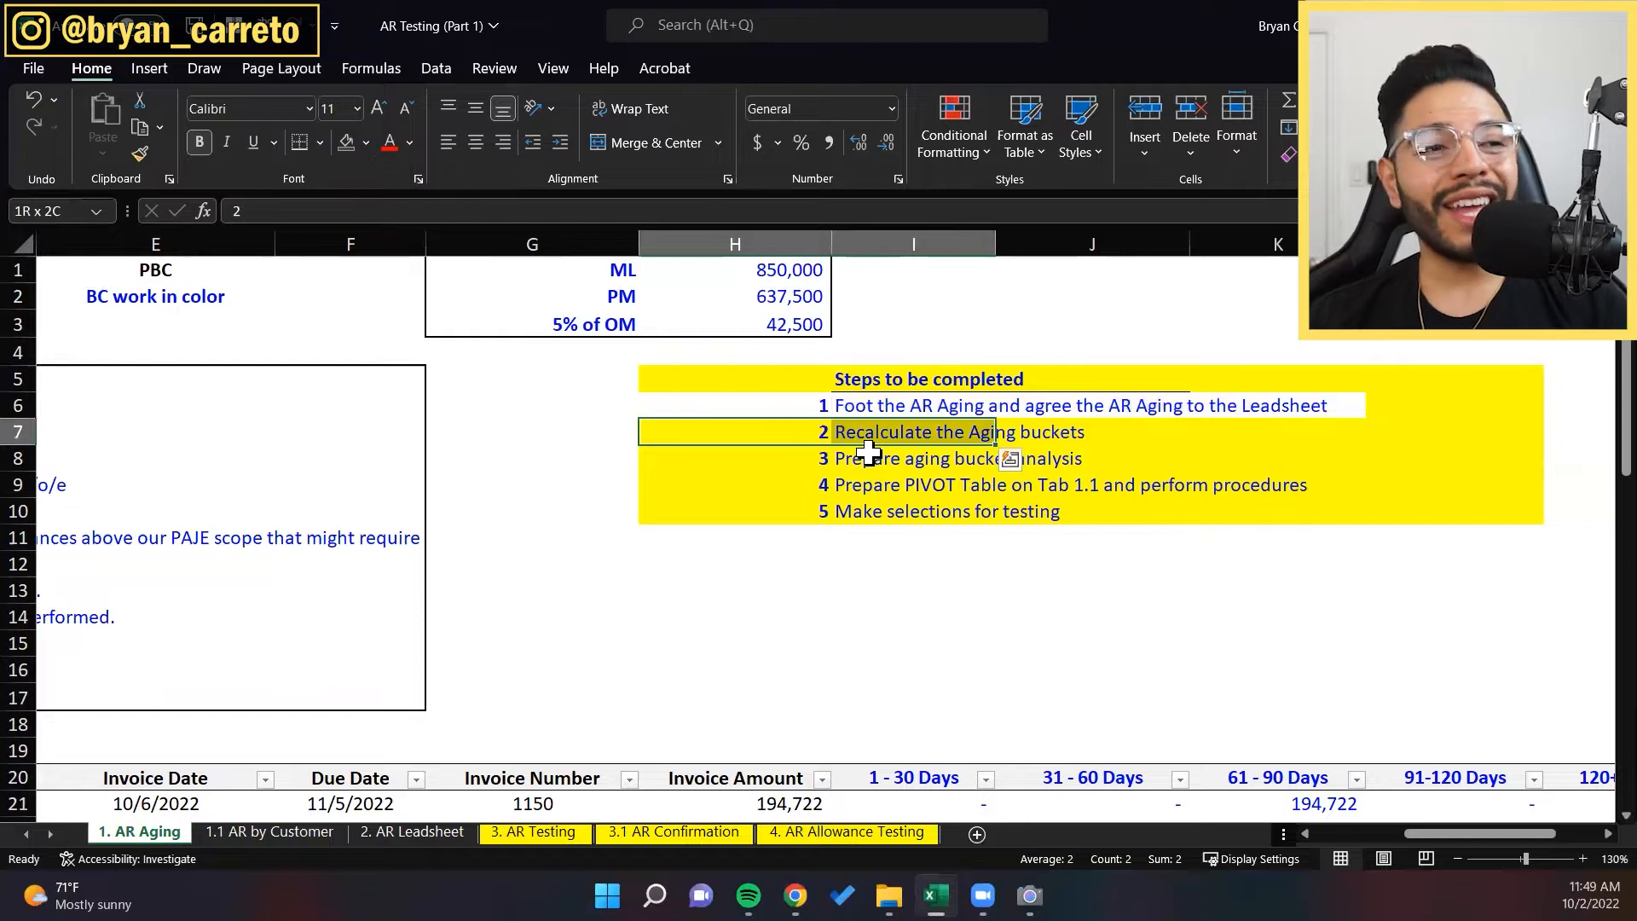
pyautogui.press('Down')
pyautogui.press('Down')
pyautogui.press('Down')
pyautogui.press('Down')
pyautogui.press('Down')
pyautogui.press('Down')
pyautogui.press('Down')
pyautogui.press('Down')
pyautogui.press('Down')
pyautogui.press('Down')
pyautogui.press('Down')
pyautogui.press('Down')
pyautogui.press('Down')
pyautogui.press('Down')
pyautogui.press('Down')
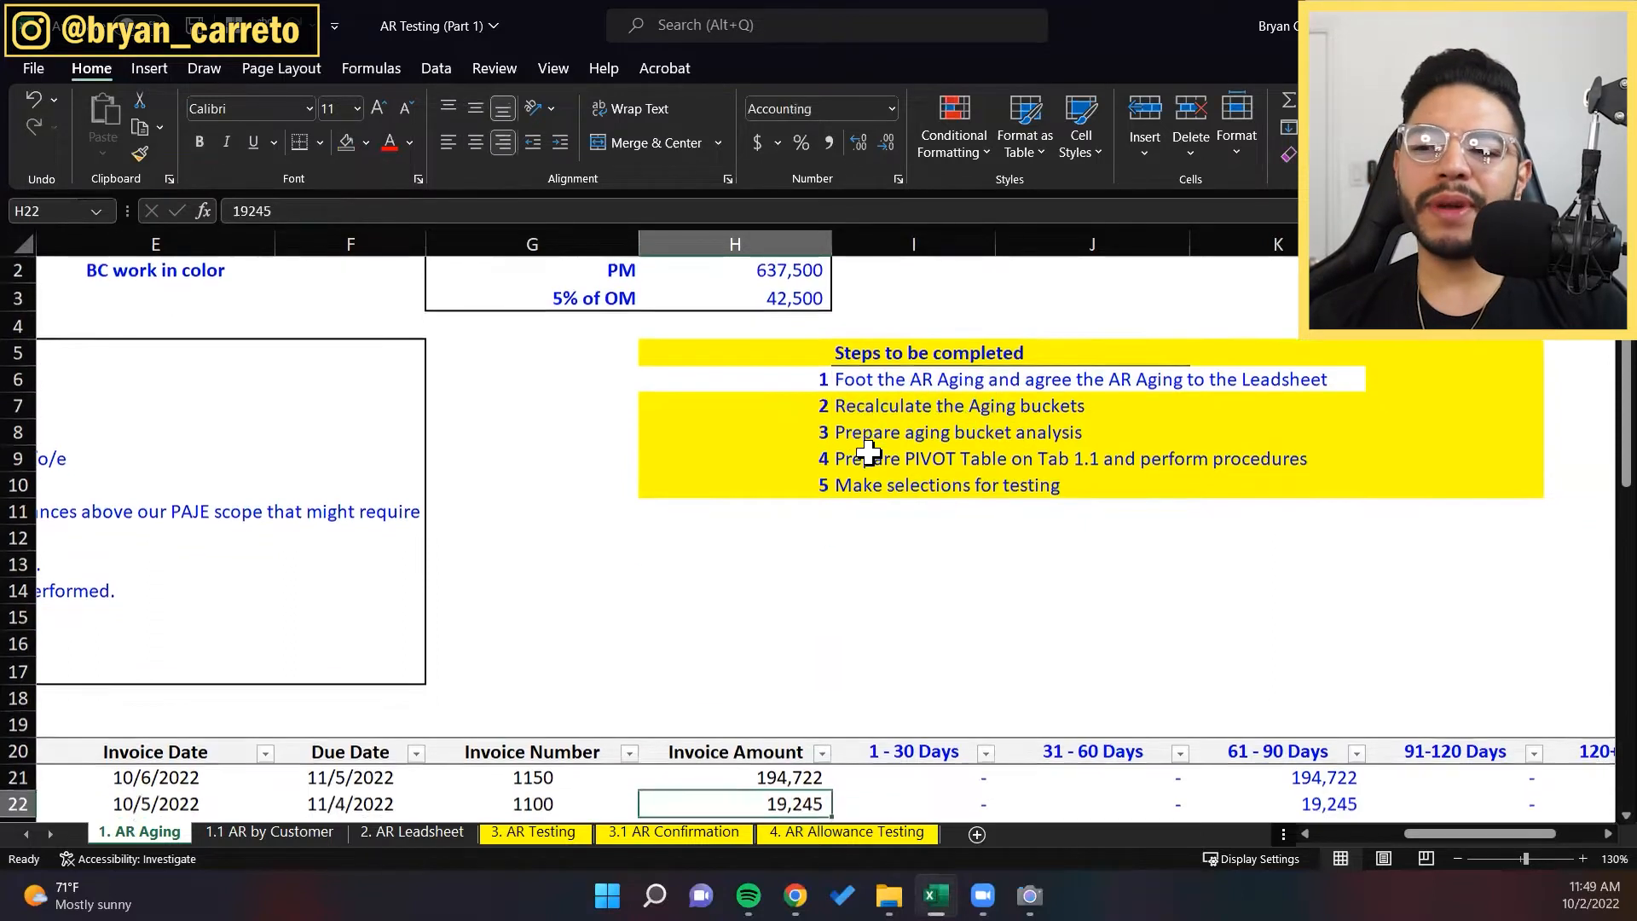
pyautogui.press('Down')
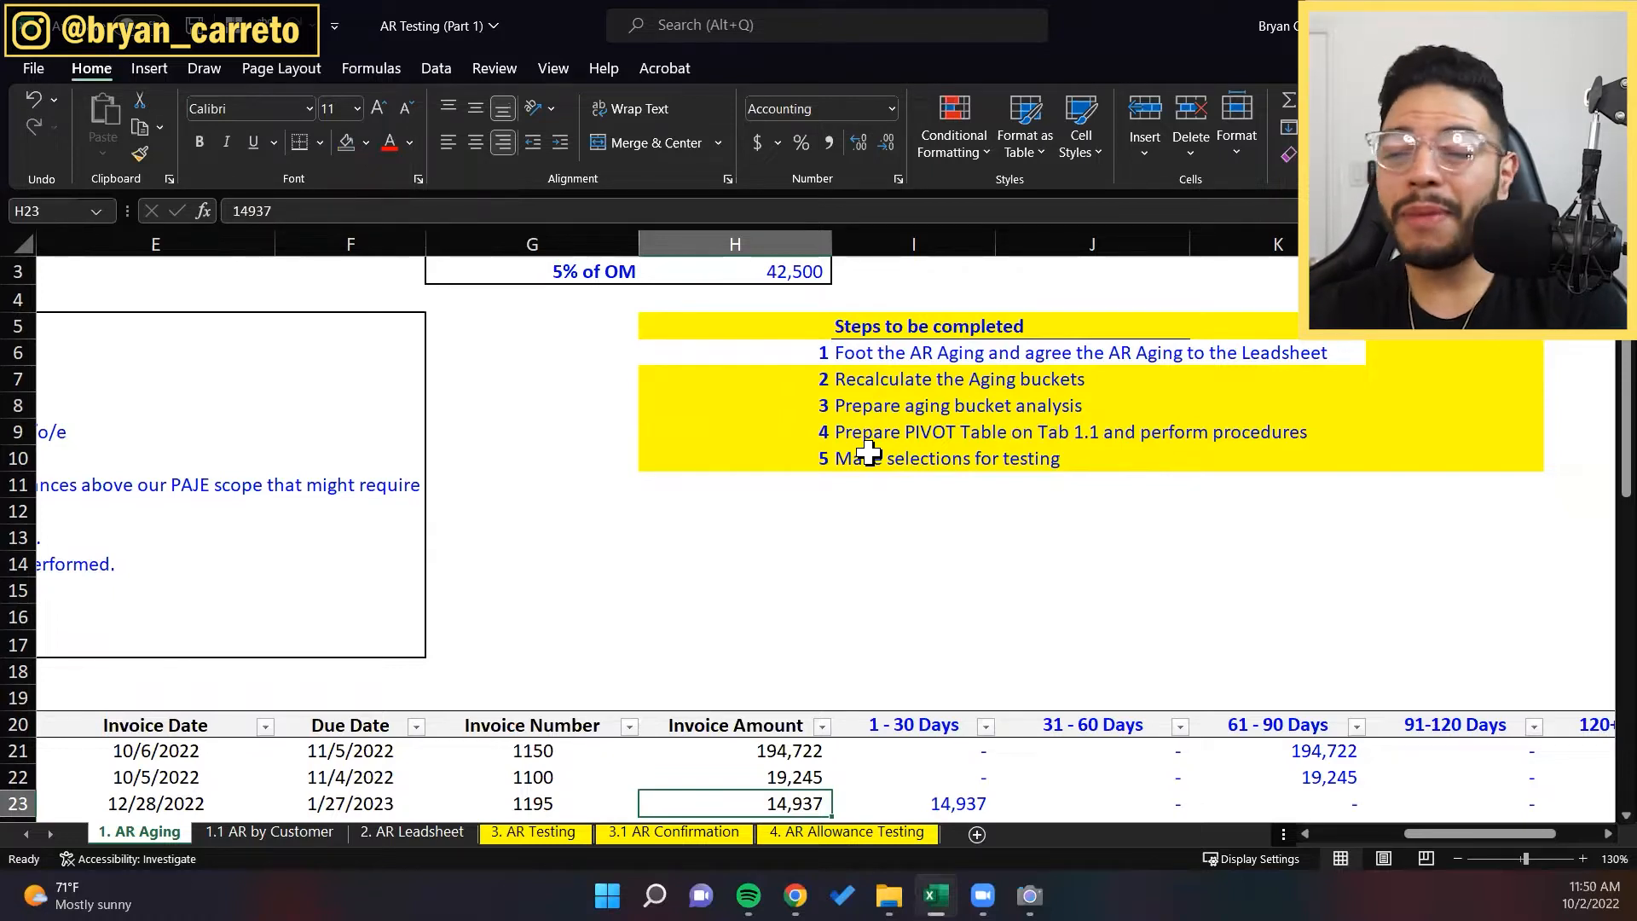
pyautogui.press('Right')
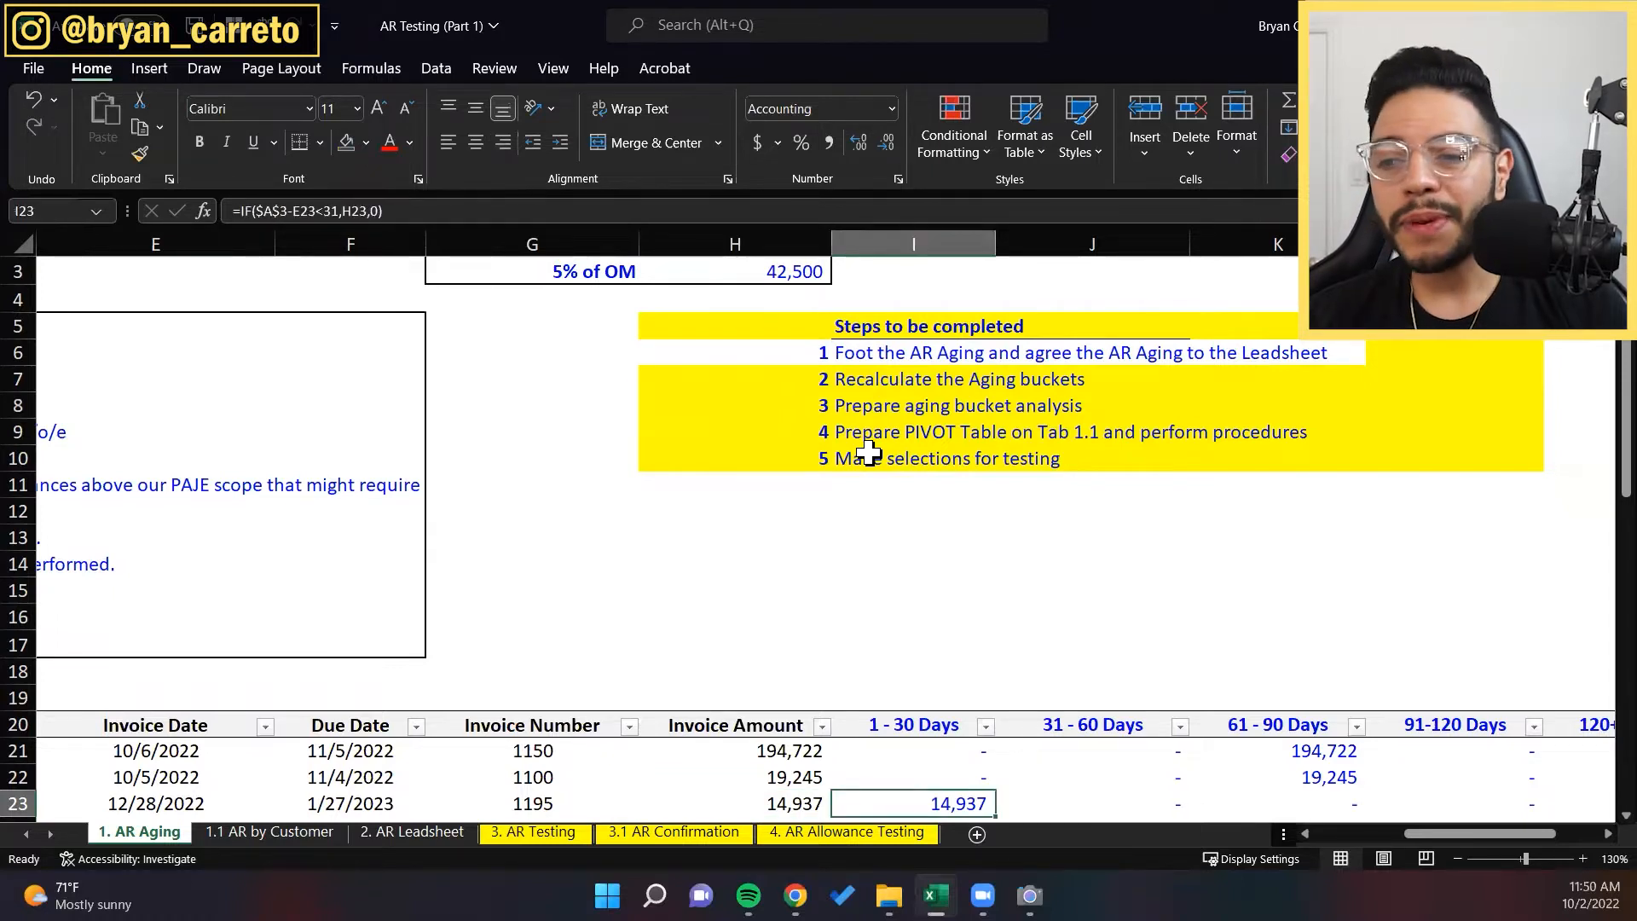
pyautogui.press('Up')
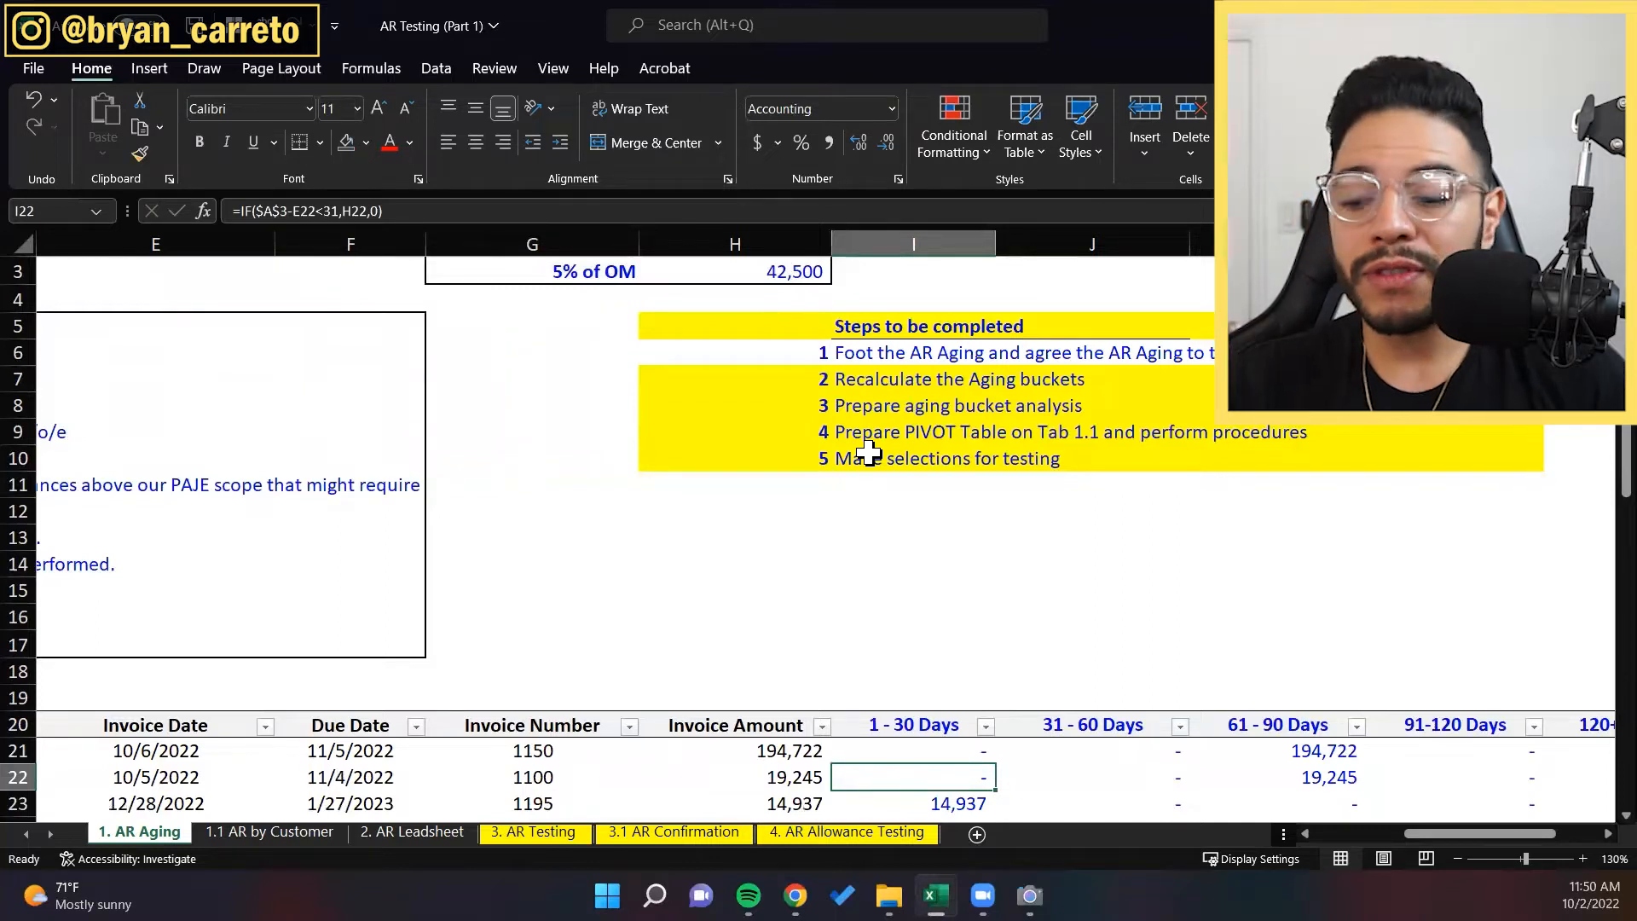
pyautogui.press('Up')
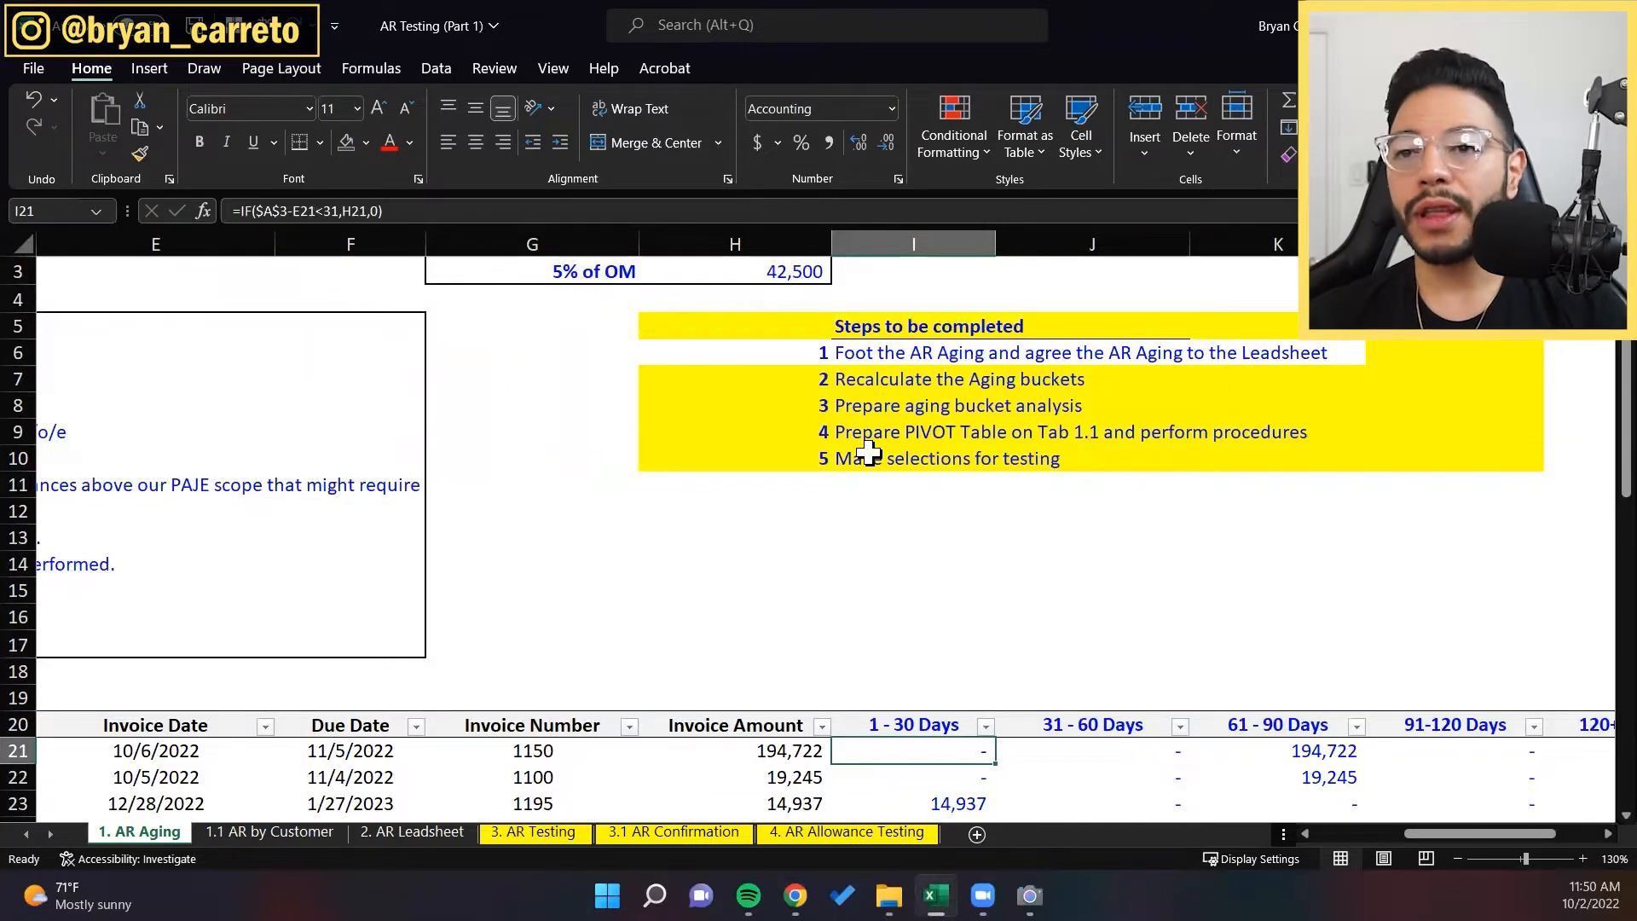
pyautogui.scroll(-2, 906, 503)
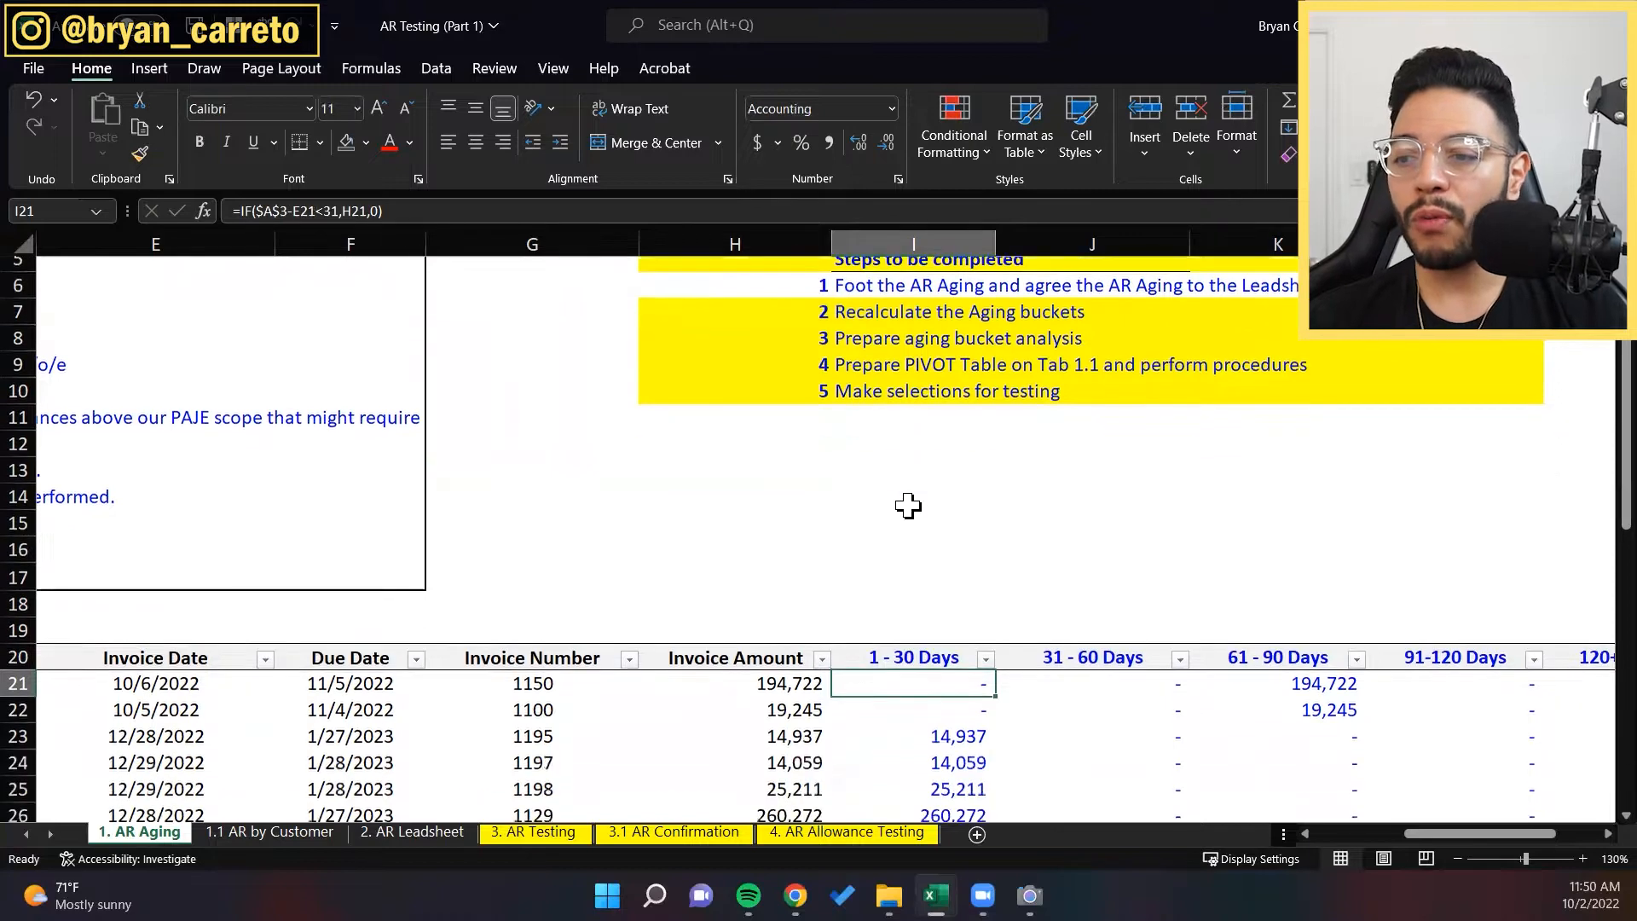
# Step: Trace the IF formula in I21 to the date in A3, the invoice date and the invoice amount
pyautogui.press('F2')
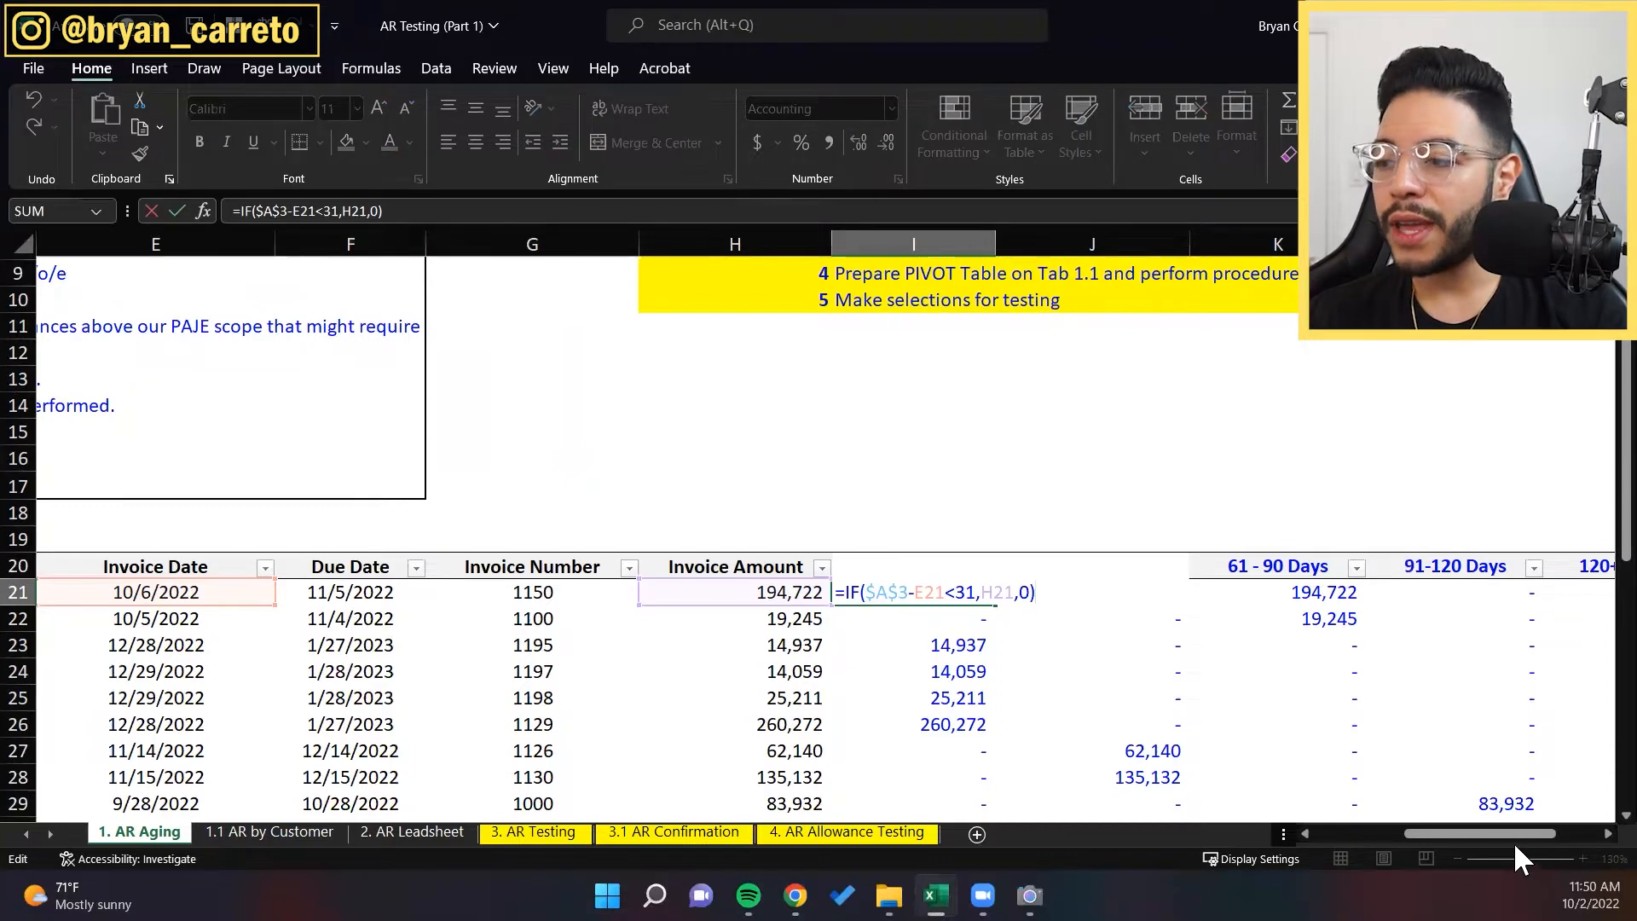
pyautogui.moveTo(1526, 835); pyautogui.dragTo(361, 424)
pyautogui.scroll(3, 360, 425)
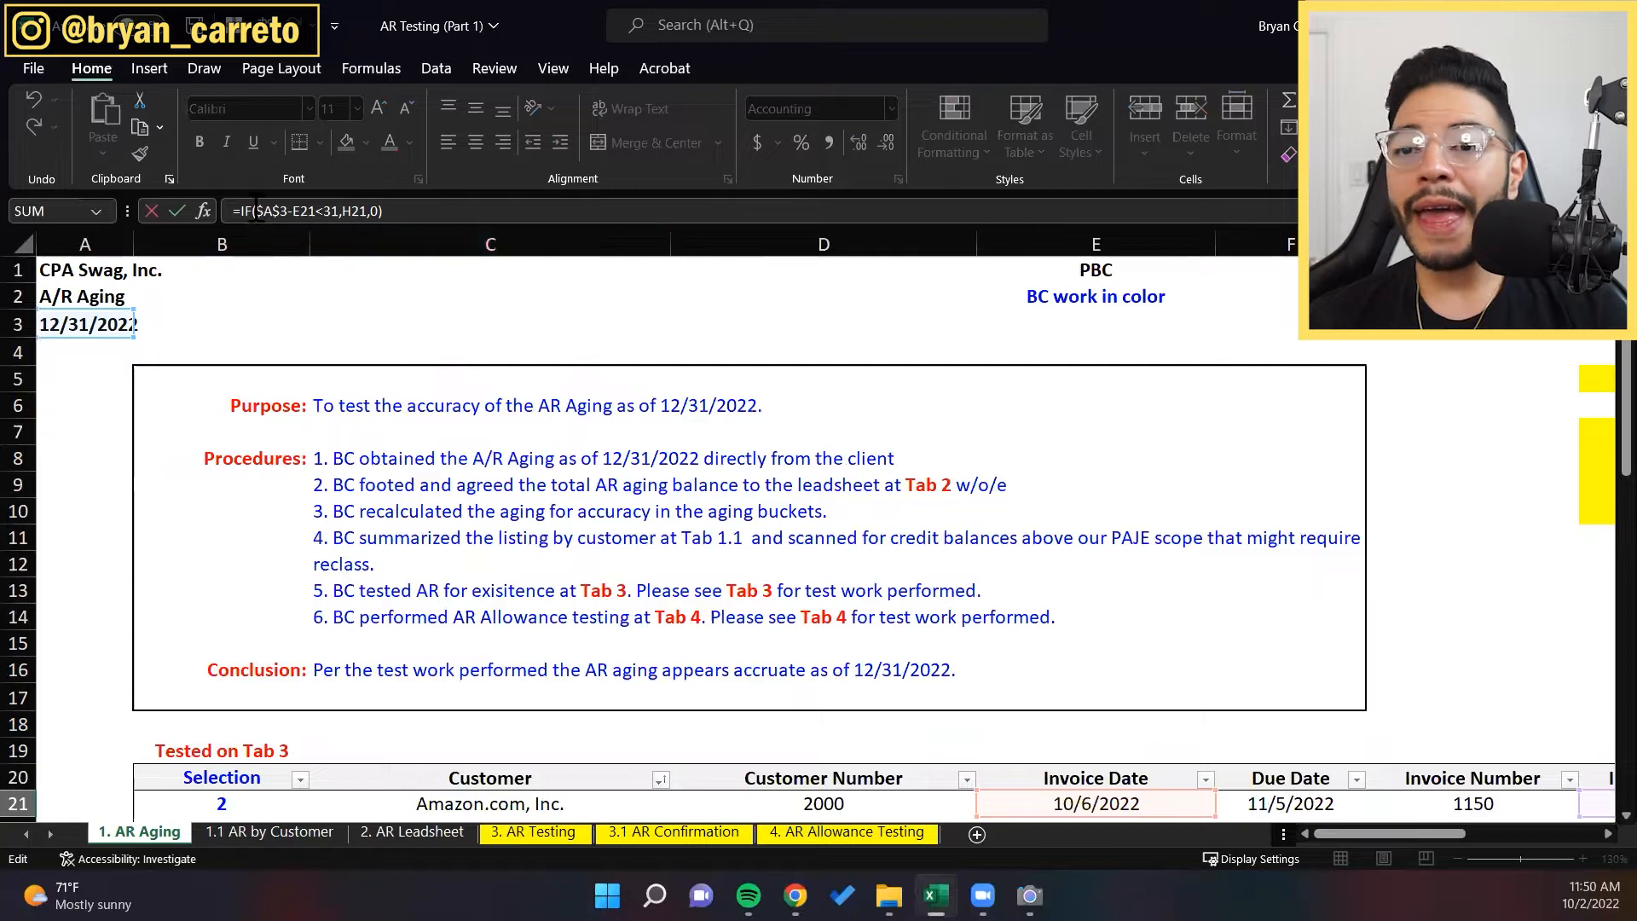
pyautogui.scroll(-1, 1151, 614)
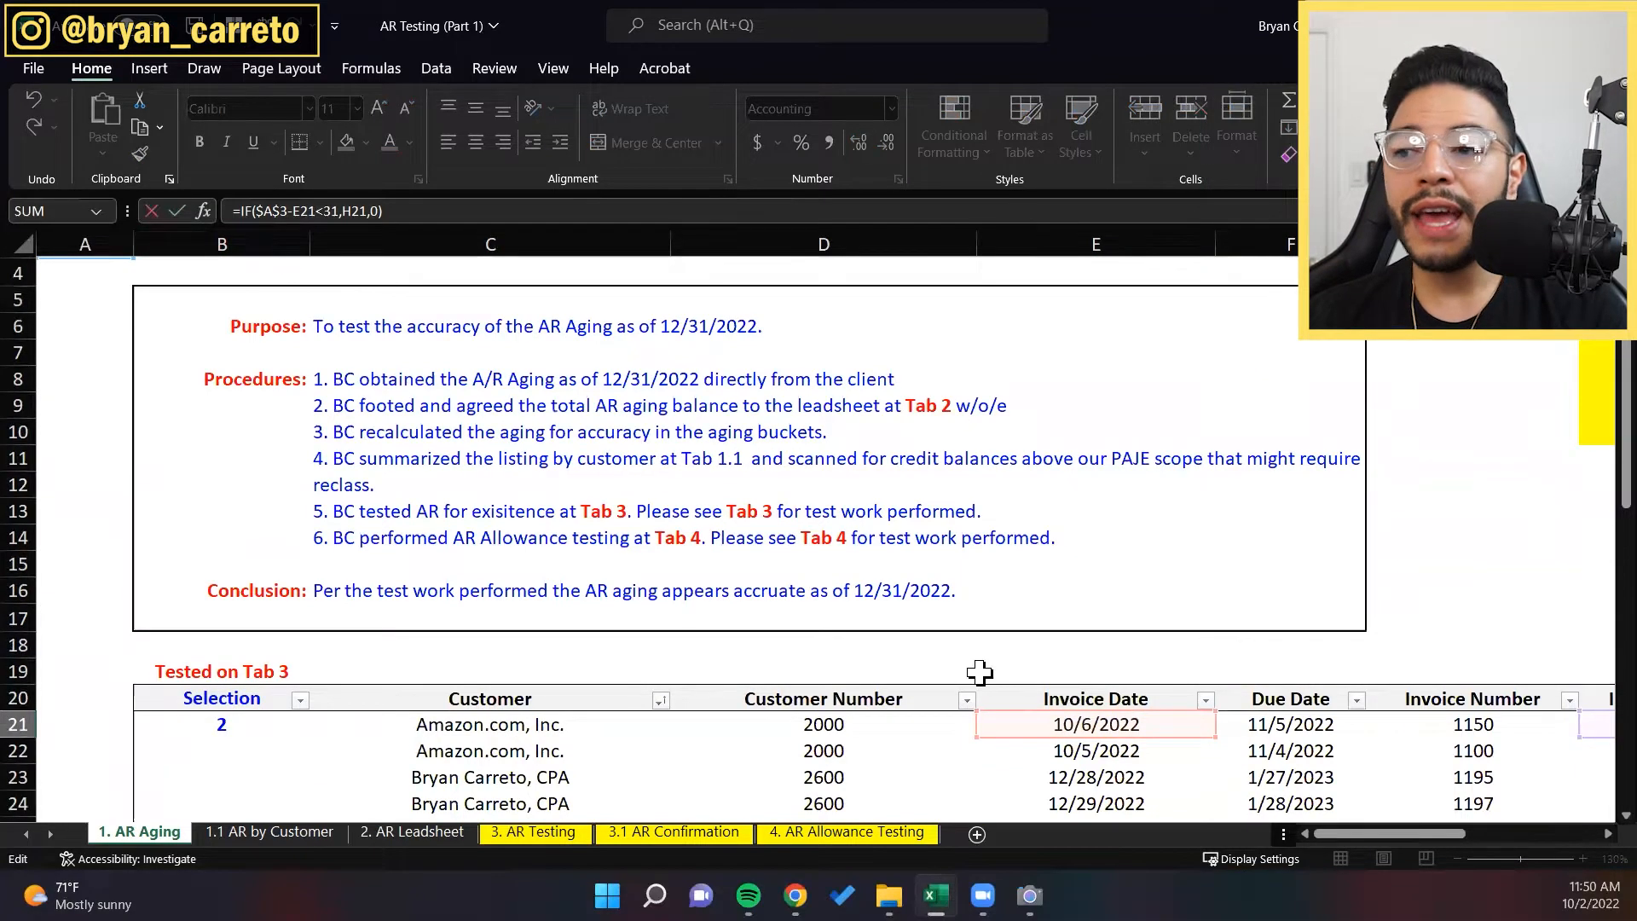
pyautogui.moveTo(1364, 838); pyautogui.dragTo(1393, 836)
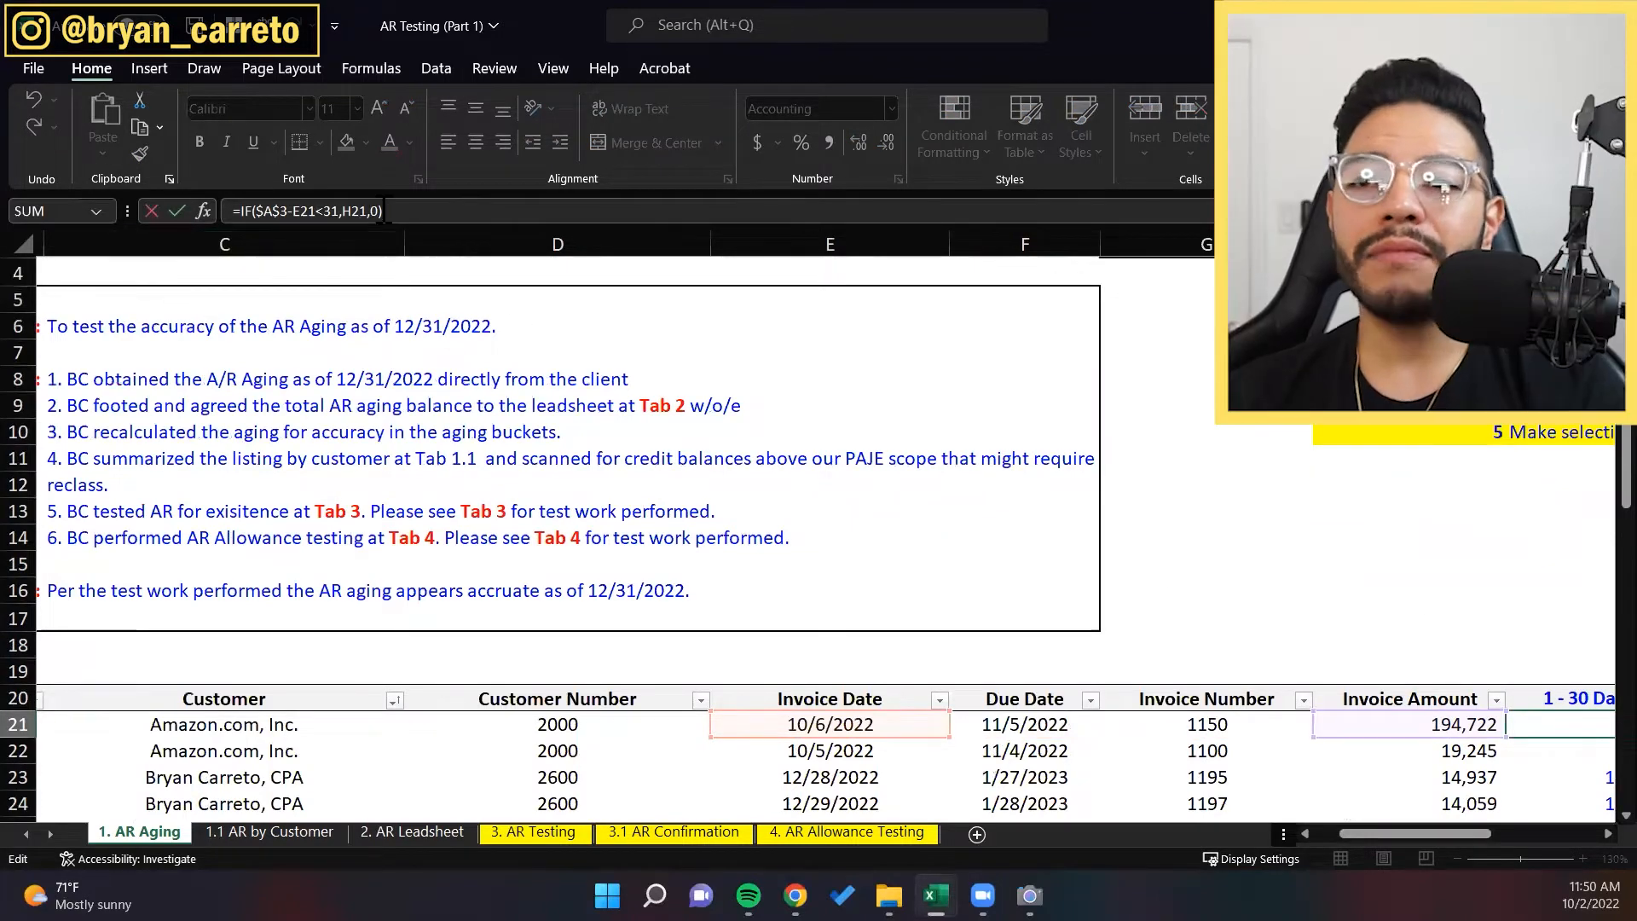
pyautogui.click(352, 211)
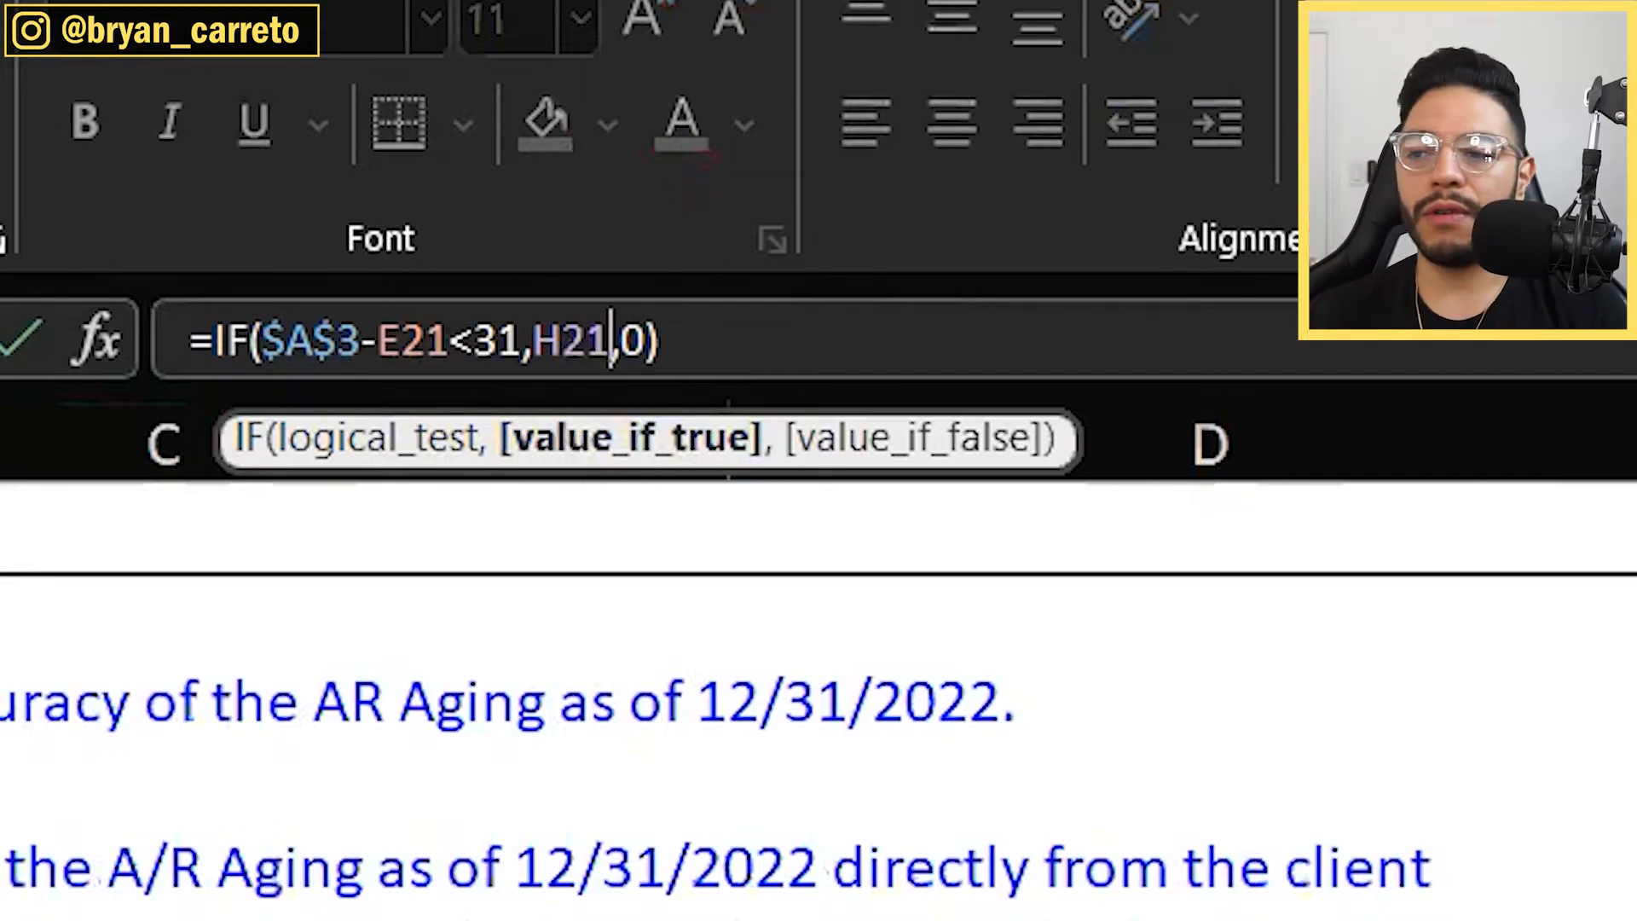
pyautogui.press('Escape')
pyautogui.press('Right')
pyautogui.press('Left')
pyautogui.press('F2')
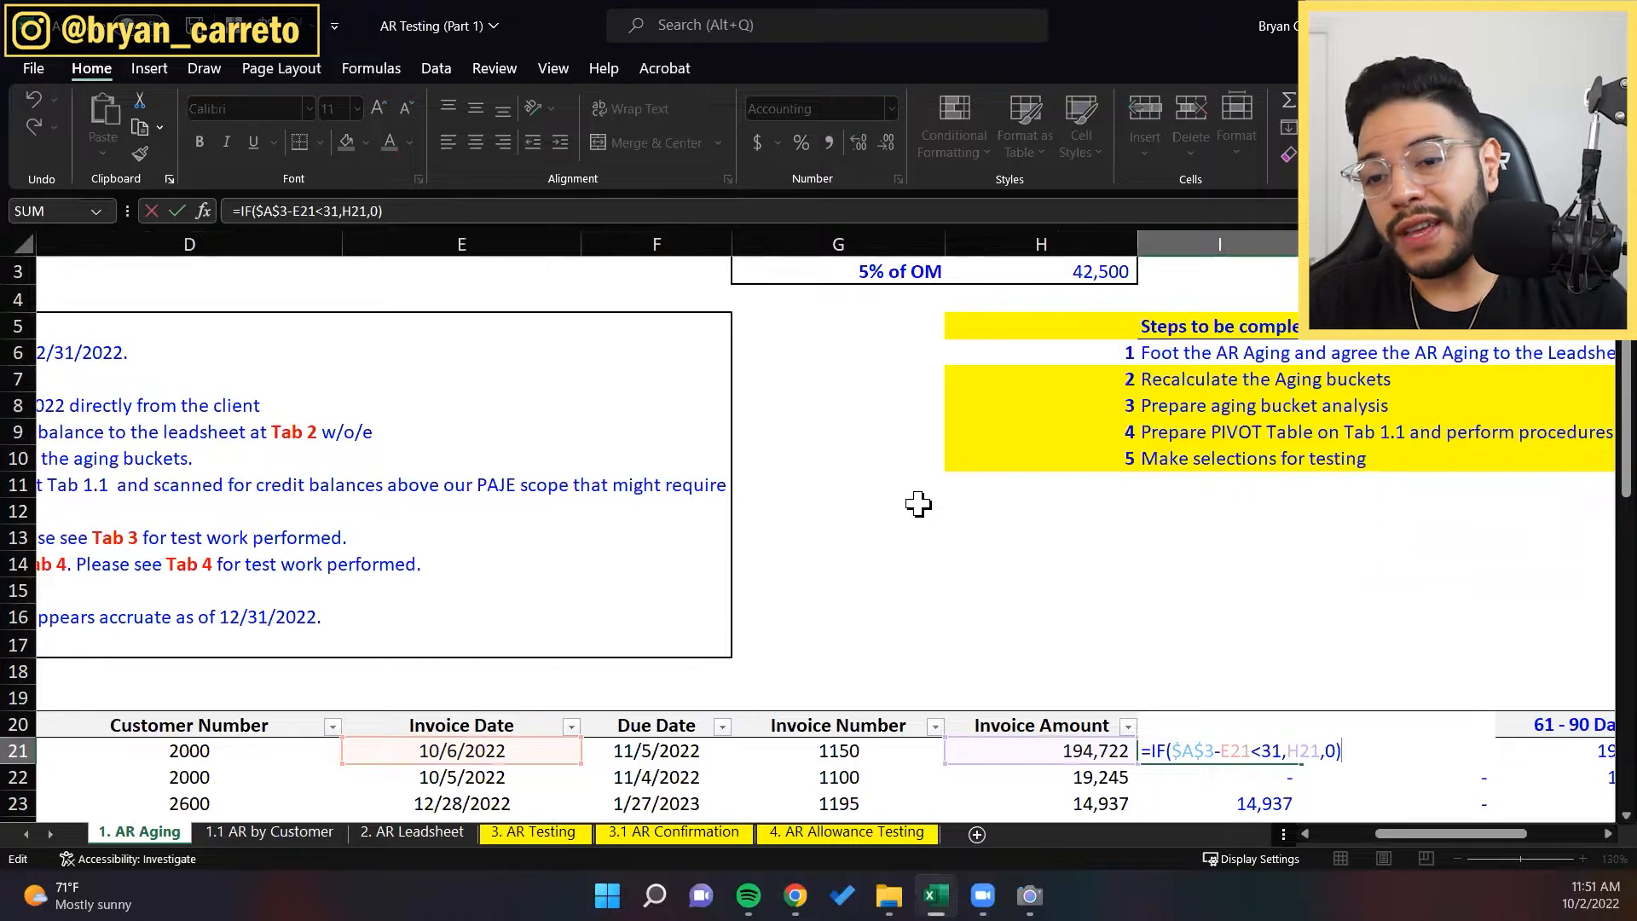
pyautogui.press('Escape')
# Step: Look through the 31 - 60 Days formulas in the first invoice rows and the neighbouring bucket's formula
pyautogui.press('Right')
pyautogui.press('Right')
pyautogui.press('F2')
pyautogui.press('Escape')
pyautogui.press('Left')
pyautogui.press('Left')
pyautogui.press('Right')
pyautogui.press('F2')
pyautogui.press('Return')
pyautogui.press('Down')
pyautogui.press('Down')
pyautogui.press('Down')
pyautogui.press('Down')
pyautogui.press('Up')
pyautogui.press('Up')
pyautogui.press('Up')
pyautogui.press('Up')
pyautogui.press('Up')
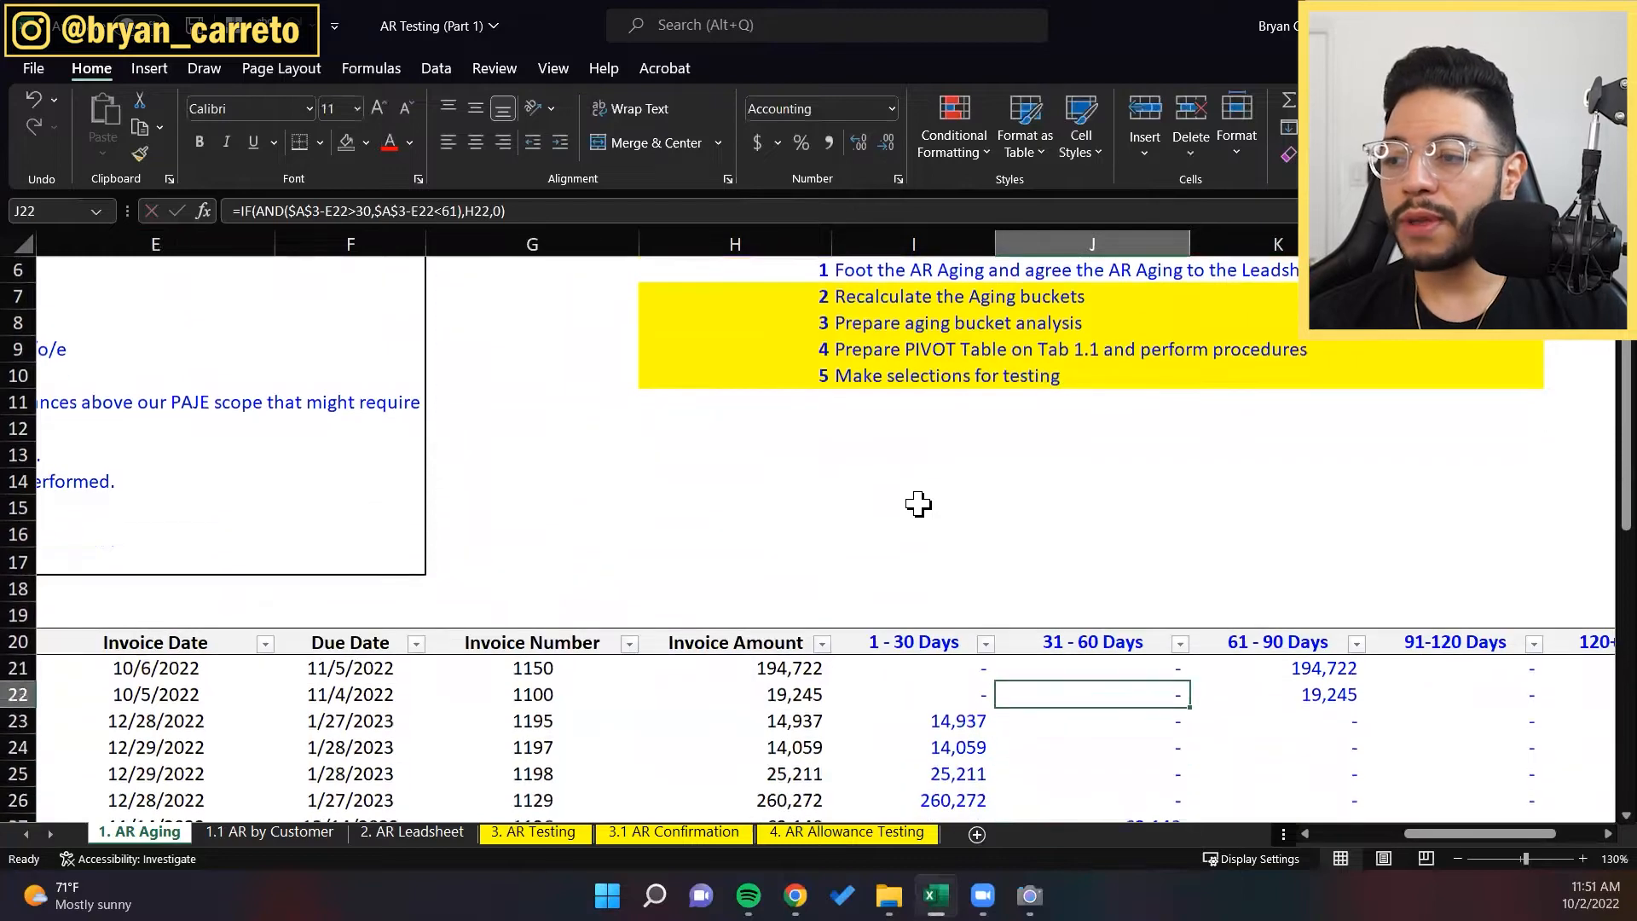
# Step: Examine the IF(AND) formula in J21 and trace its first condition to the date in A3 and the invoice date
pyautogui.press('F2')
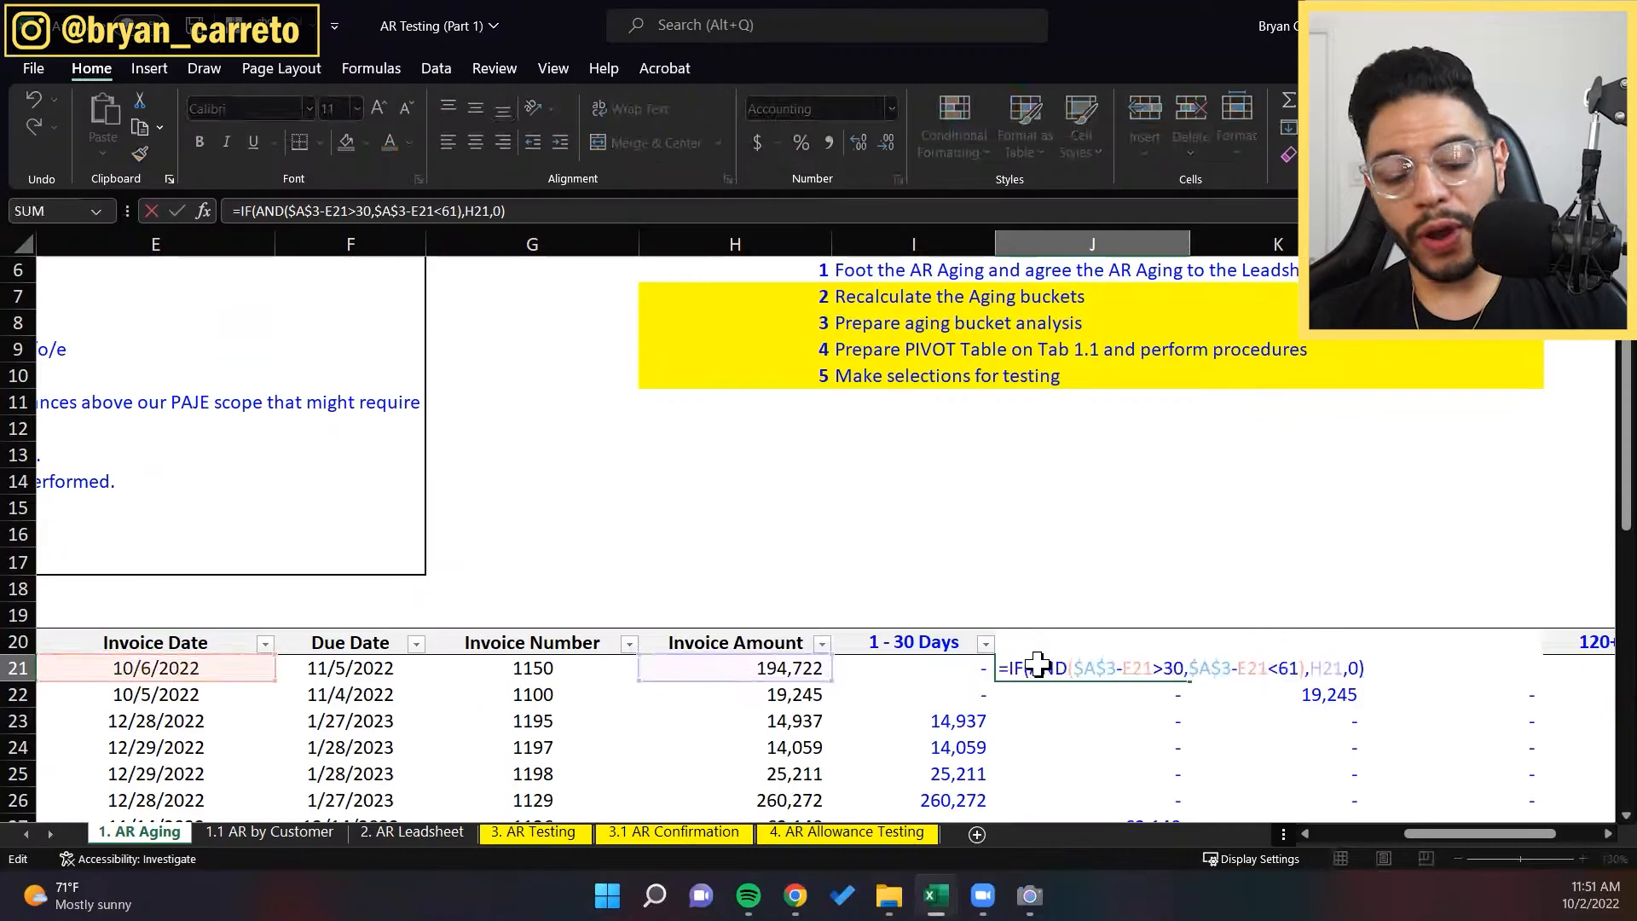
pyautogui.press('Escape')
pyautogui.press('F2')
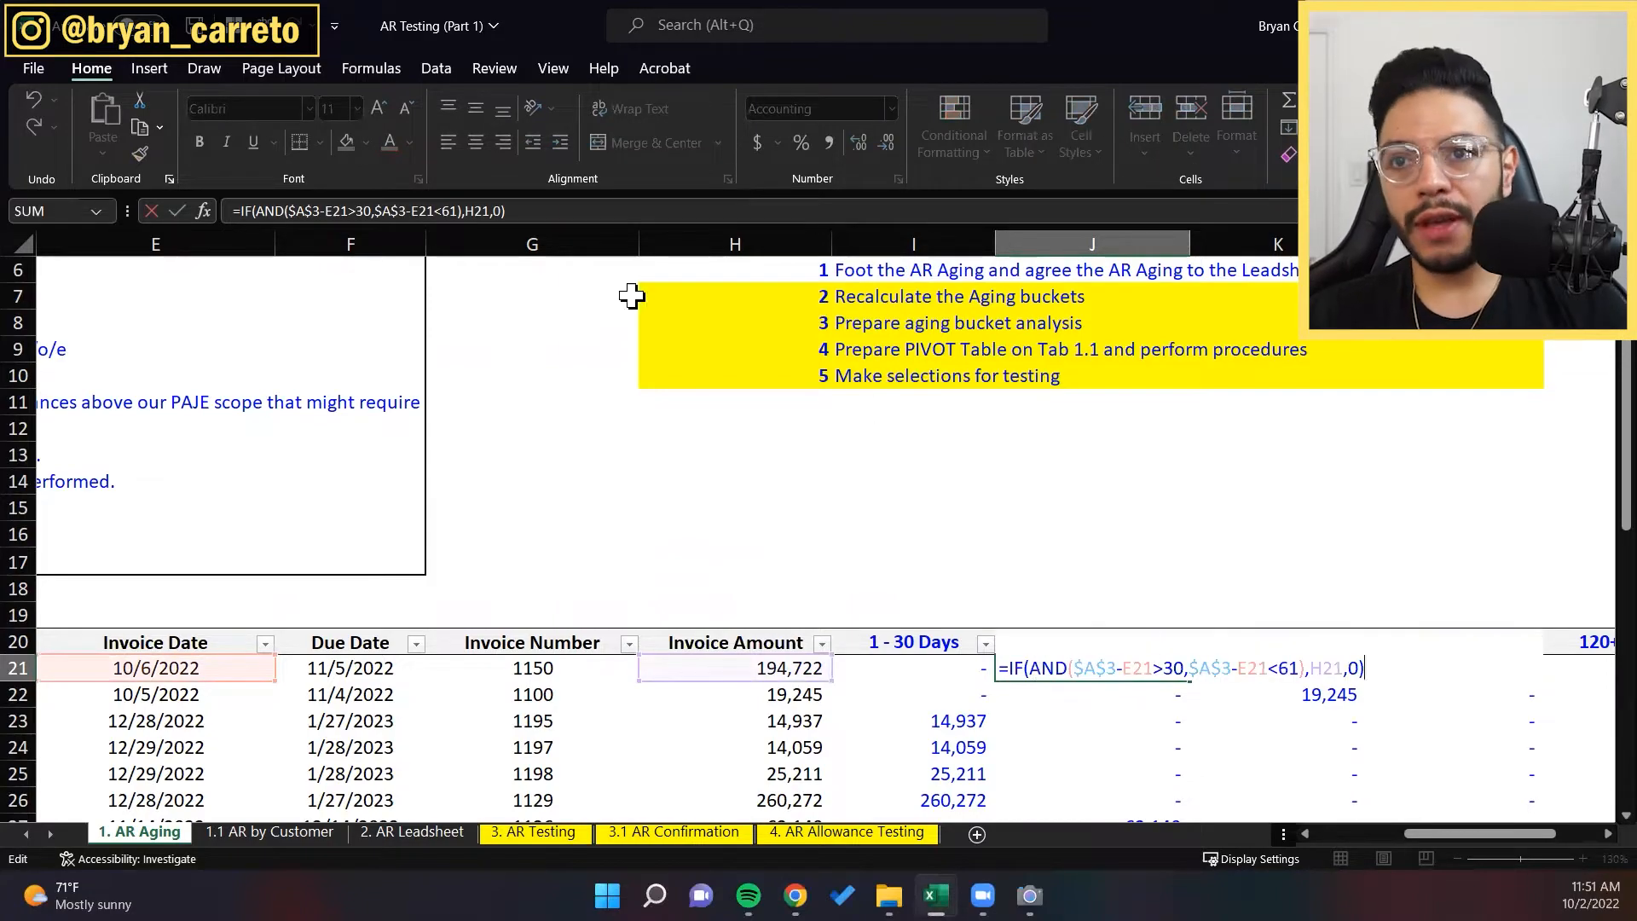
pyautogui.click(252, 211)
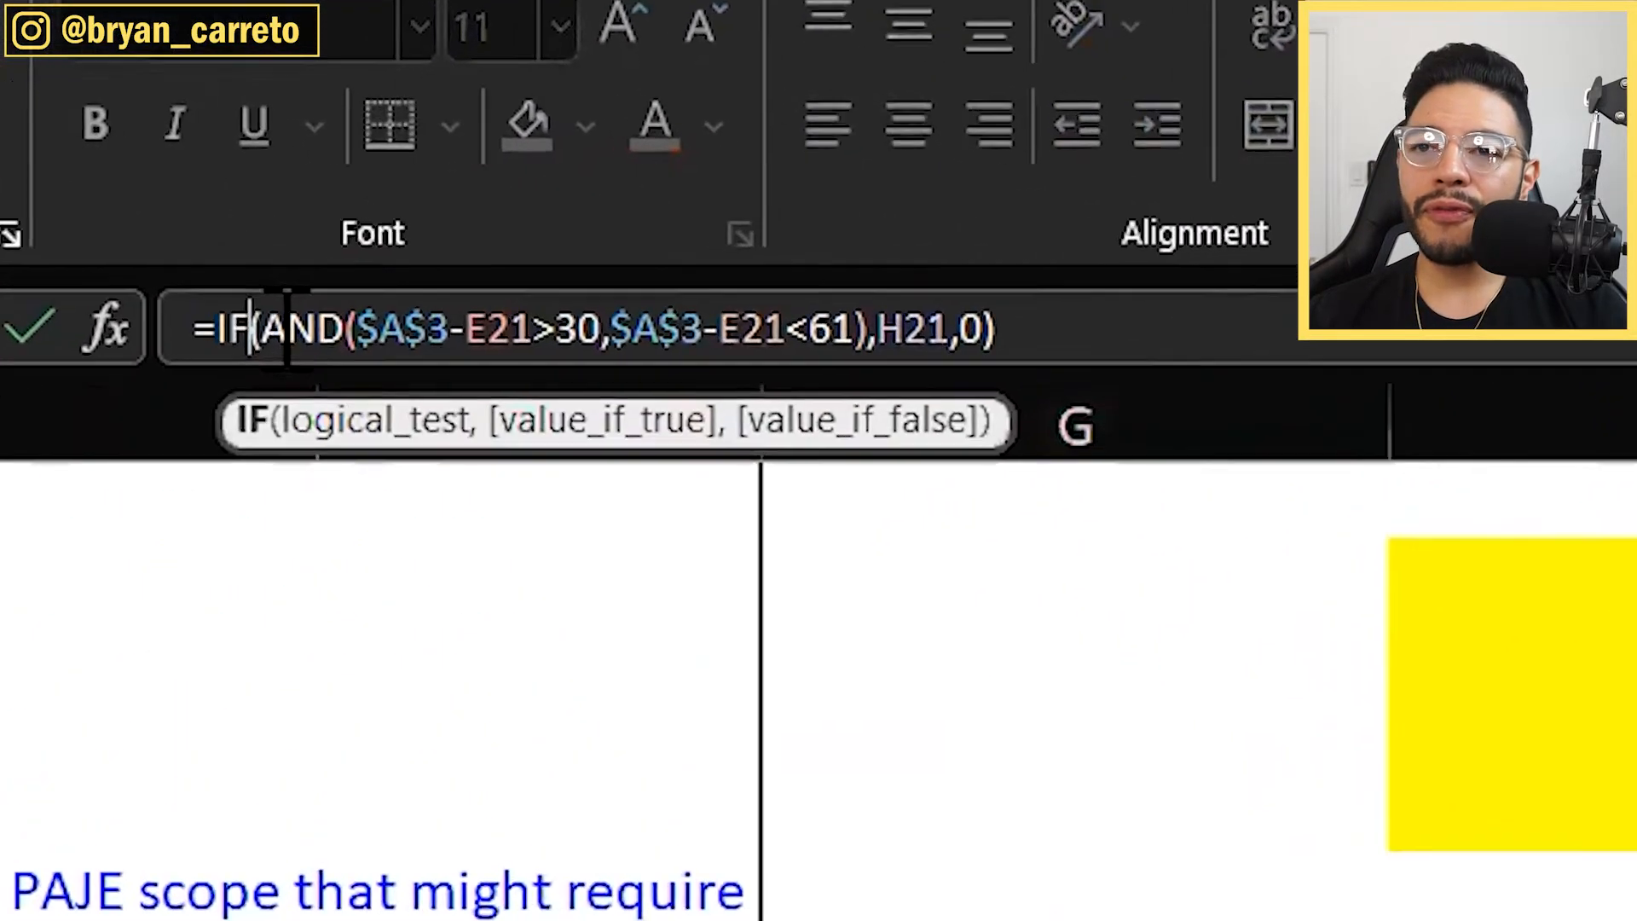
pyautogui.click(287, 329)
pyautogui.click(389, 330)
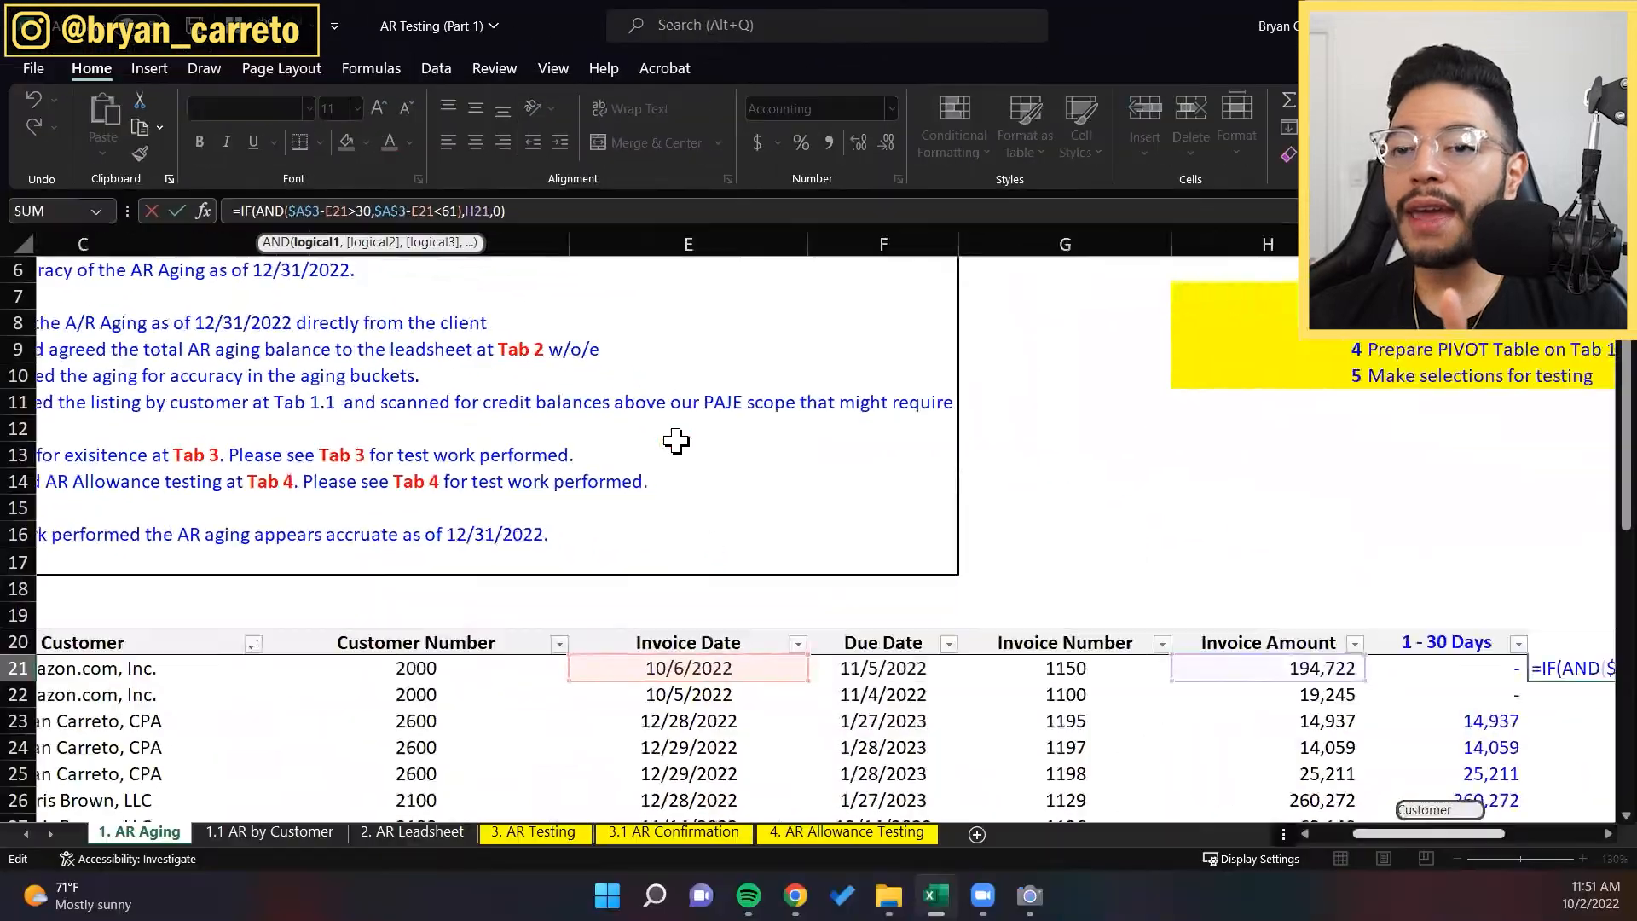
pyautogui.hscroll(-3, 674, 469)
pyautogui.scroll(2, 511, 453)
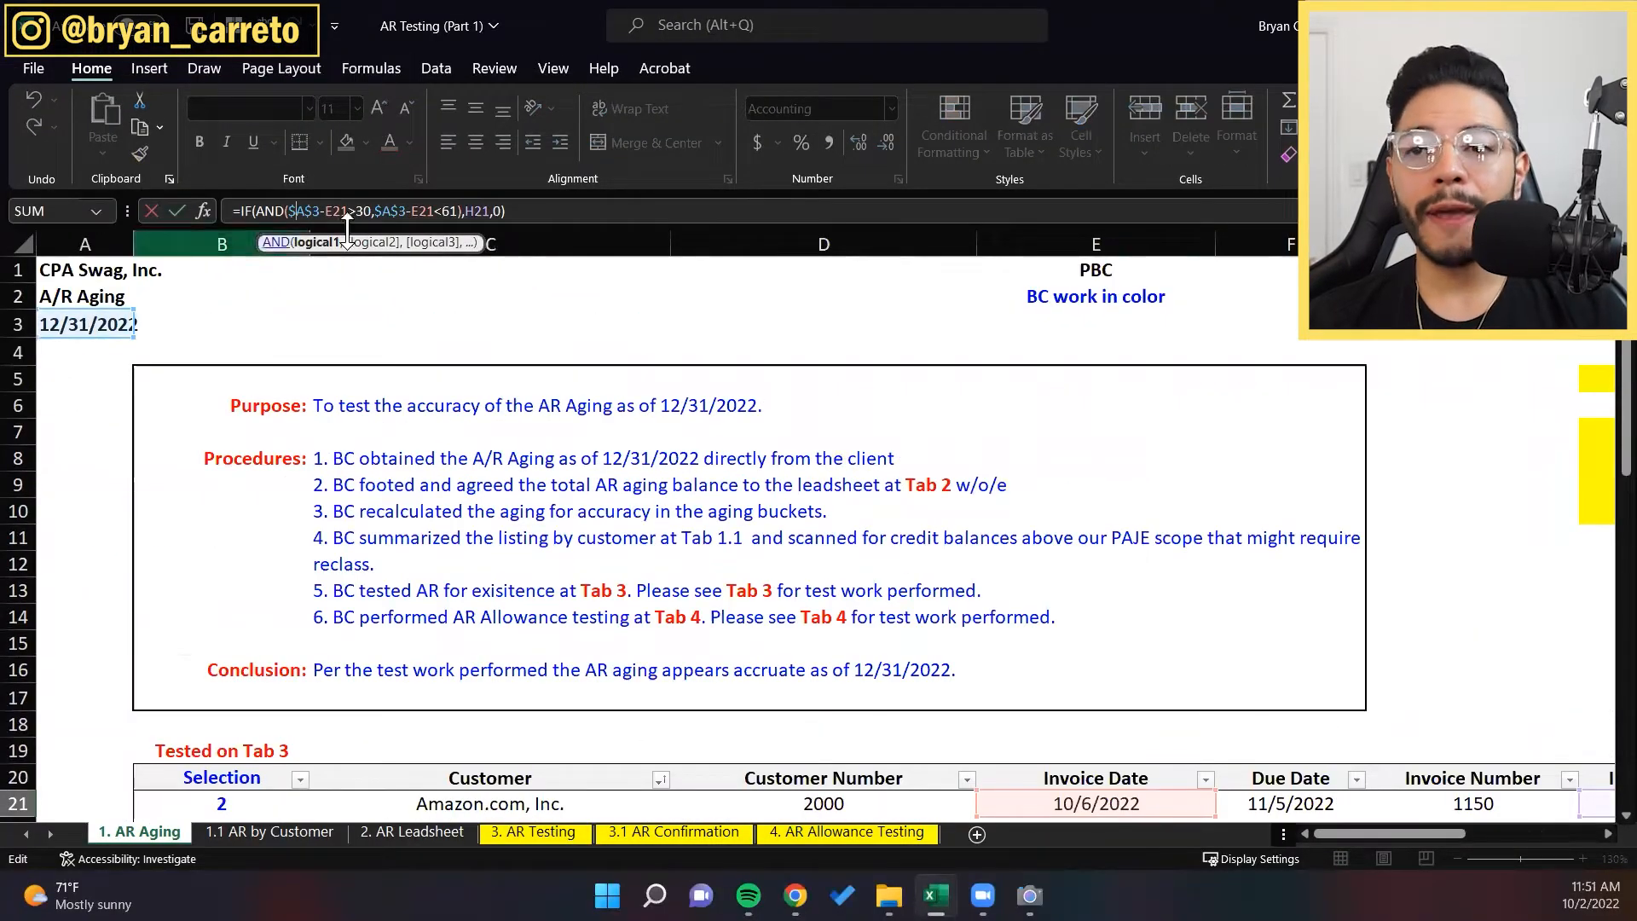
pyautogui.scroll(-1, 1138, 746)
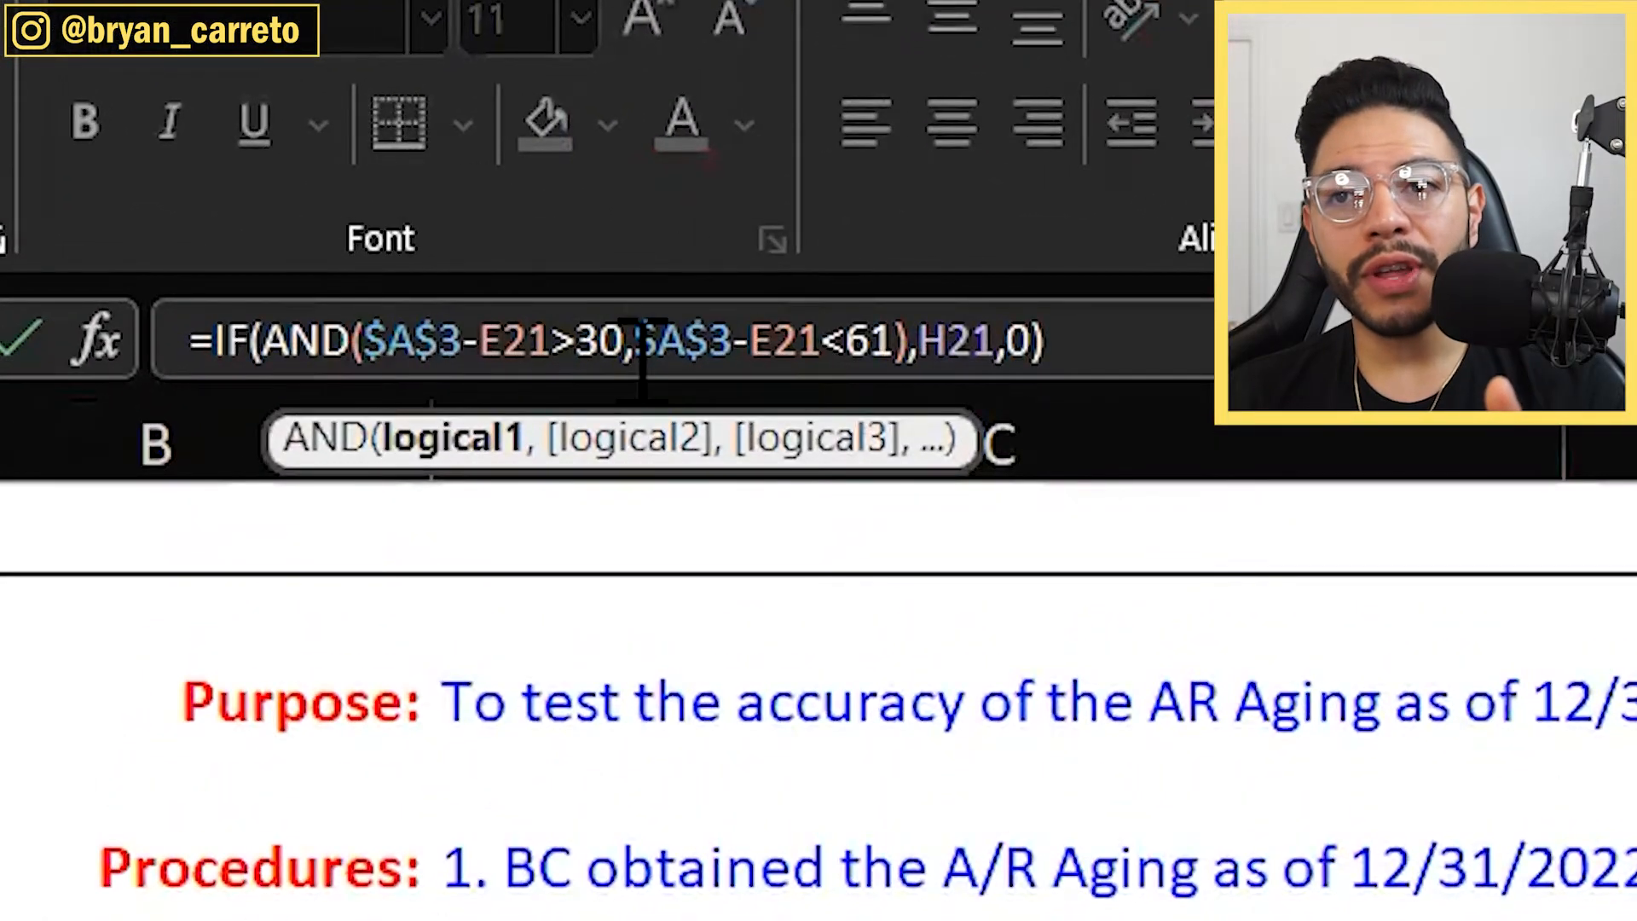
# Step: Examine the second AND condition and the true and false results in J21's formula
pyautogui.click(710, 341)
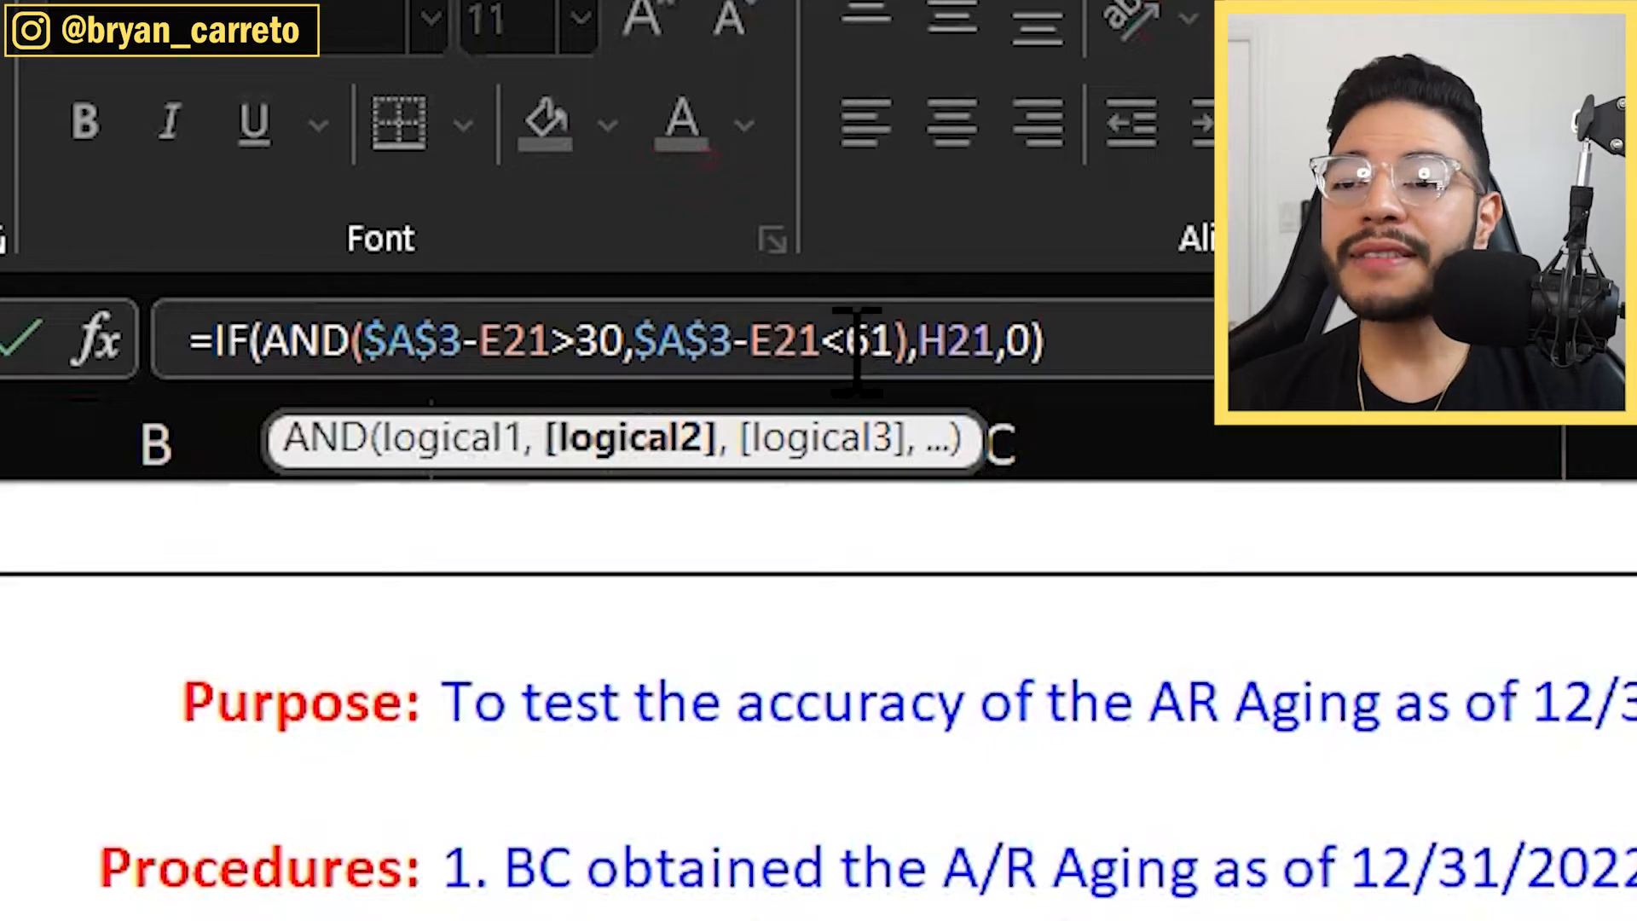
pyautogui.moveTo(869, 341); pyautogui.dragTo(666, 341)
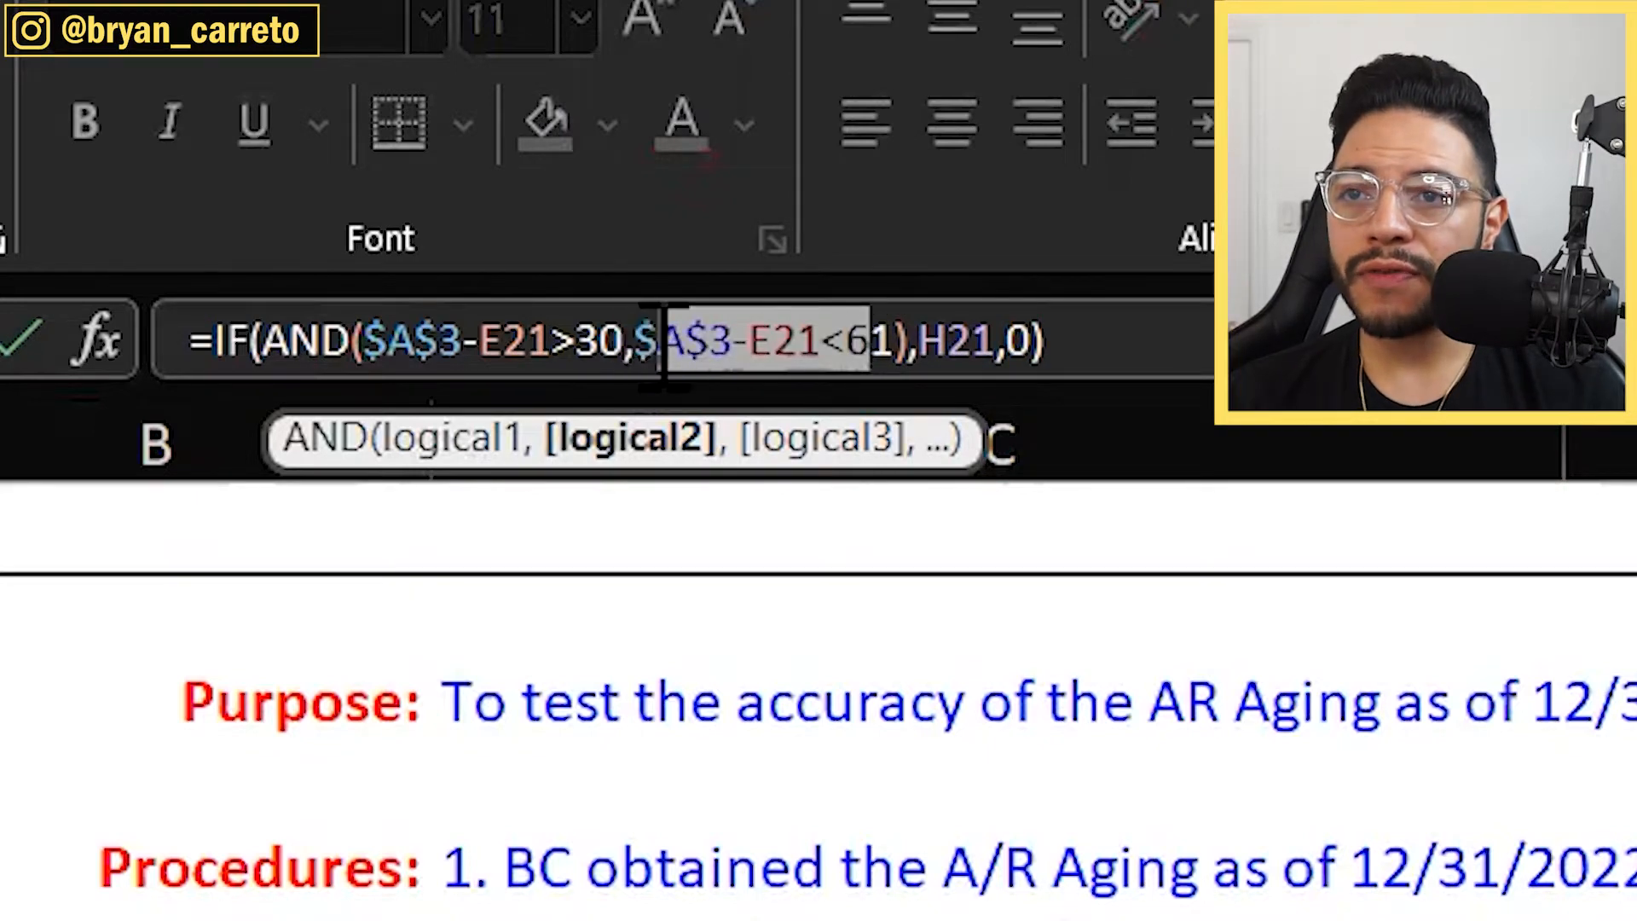
pyautogui.click(963, 341)
pyautogui.click(1033, 341)
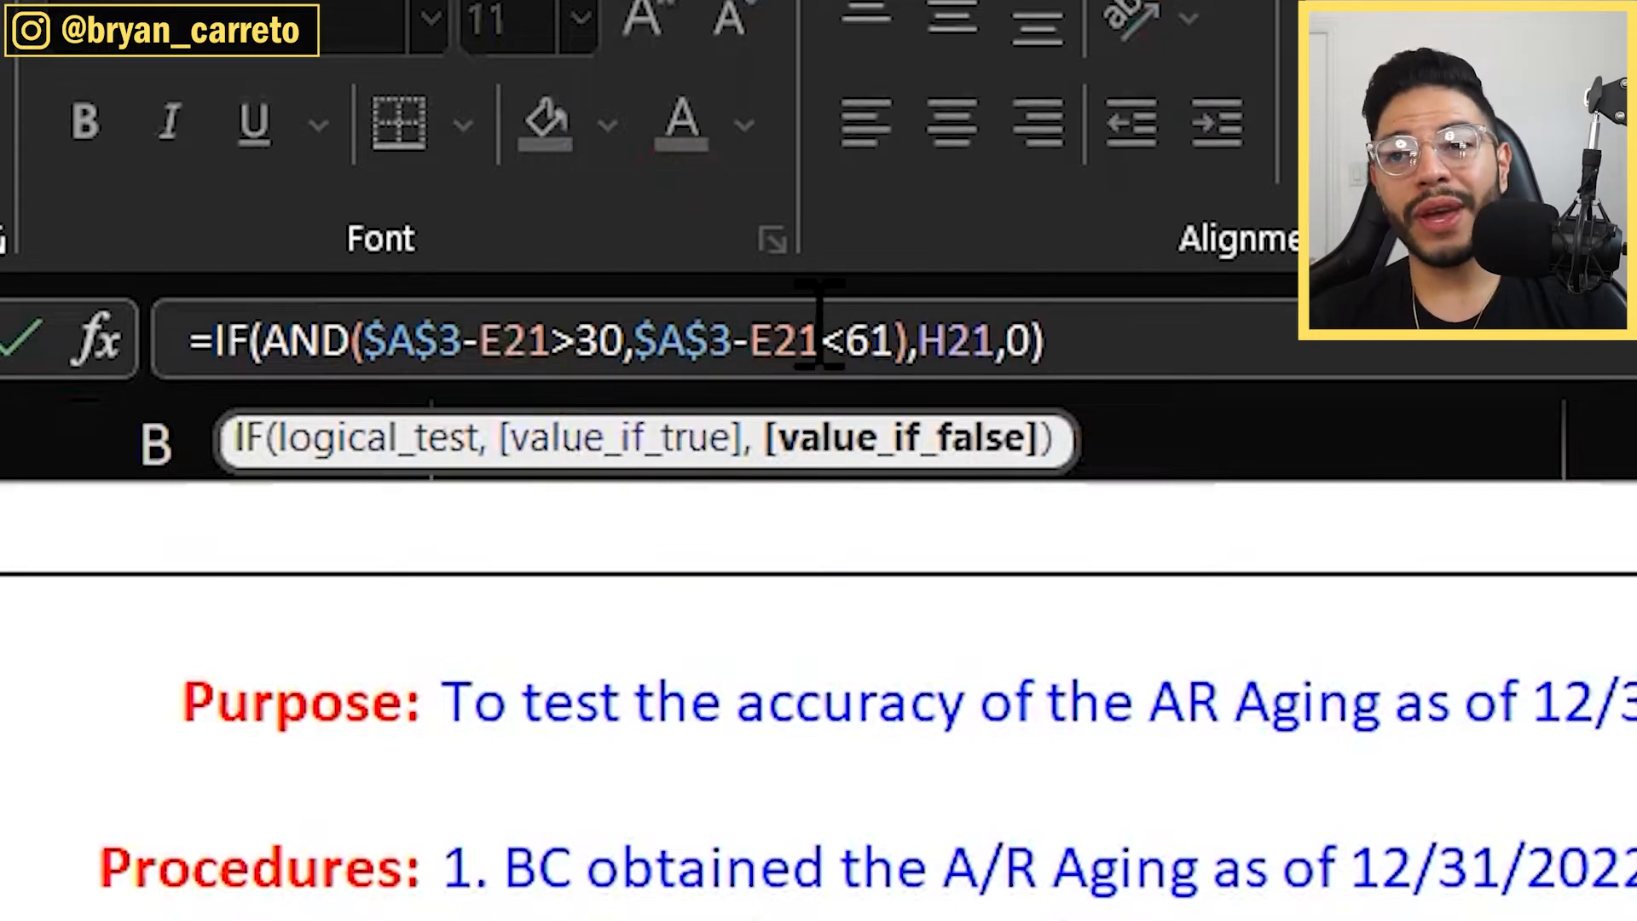
pyautogui.moveTo(799, 341); pyautogui.dragTo(895, 341)
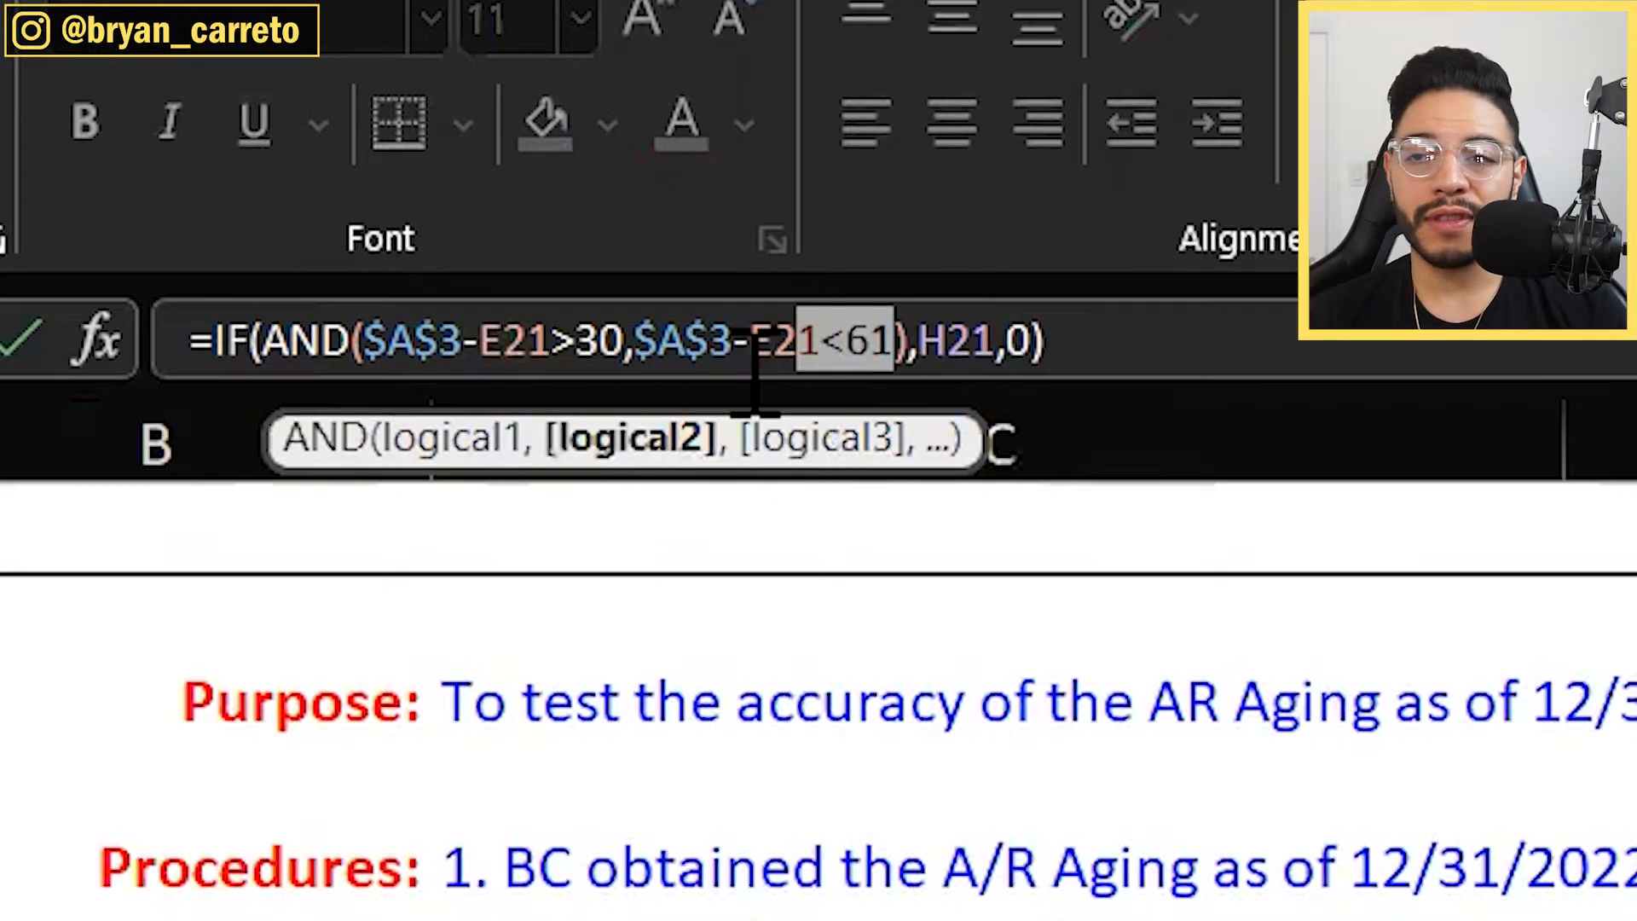
pyautogui.click(948, 341)
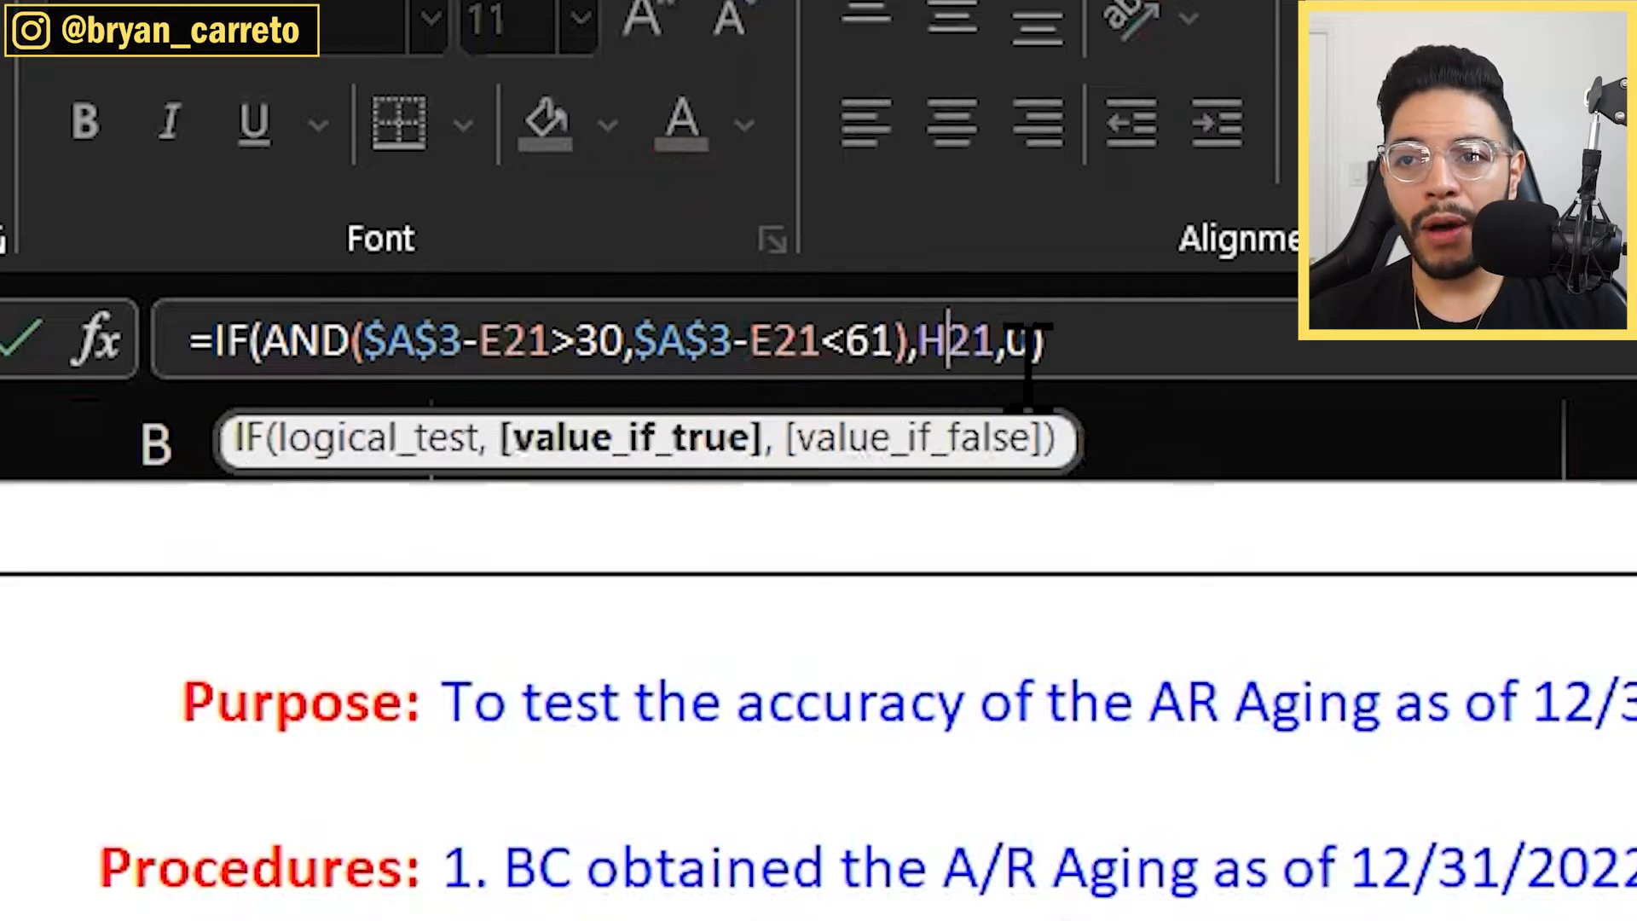
pyautogui.press('Escape')
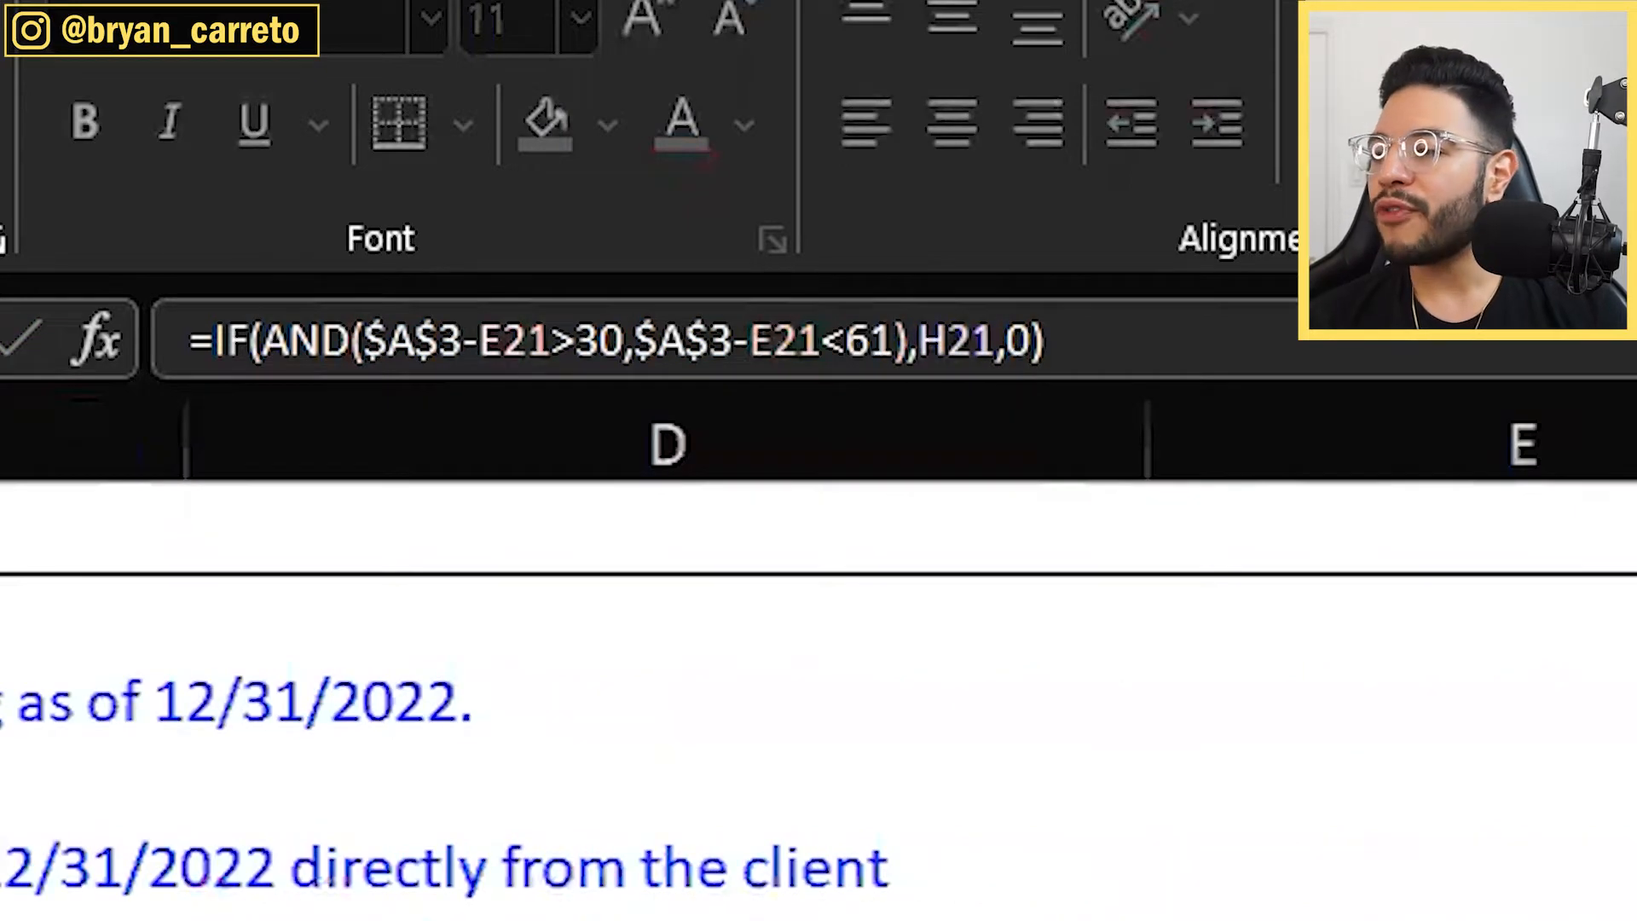
# Step: Inspect the row 21 bucket formulas from 61 - 90 Days through the past due column, and return to I21
pyautogui.press('Right')
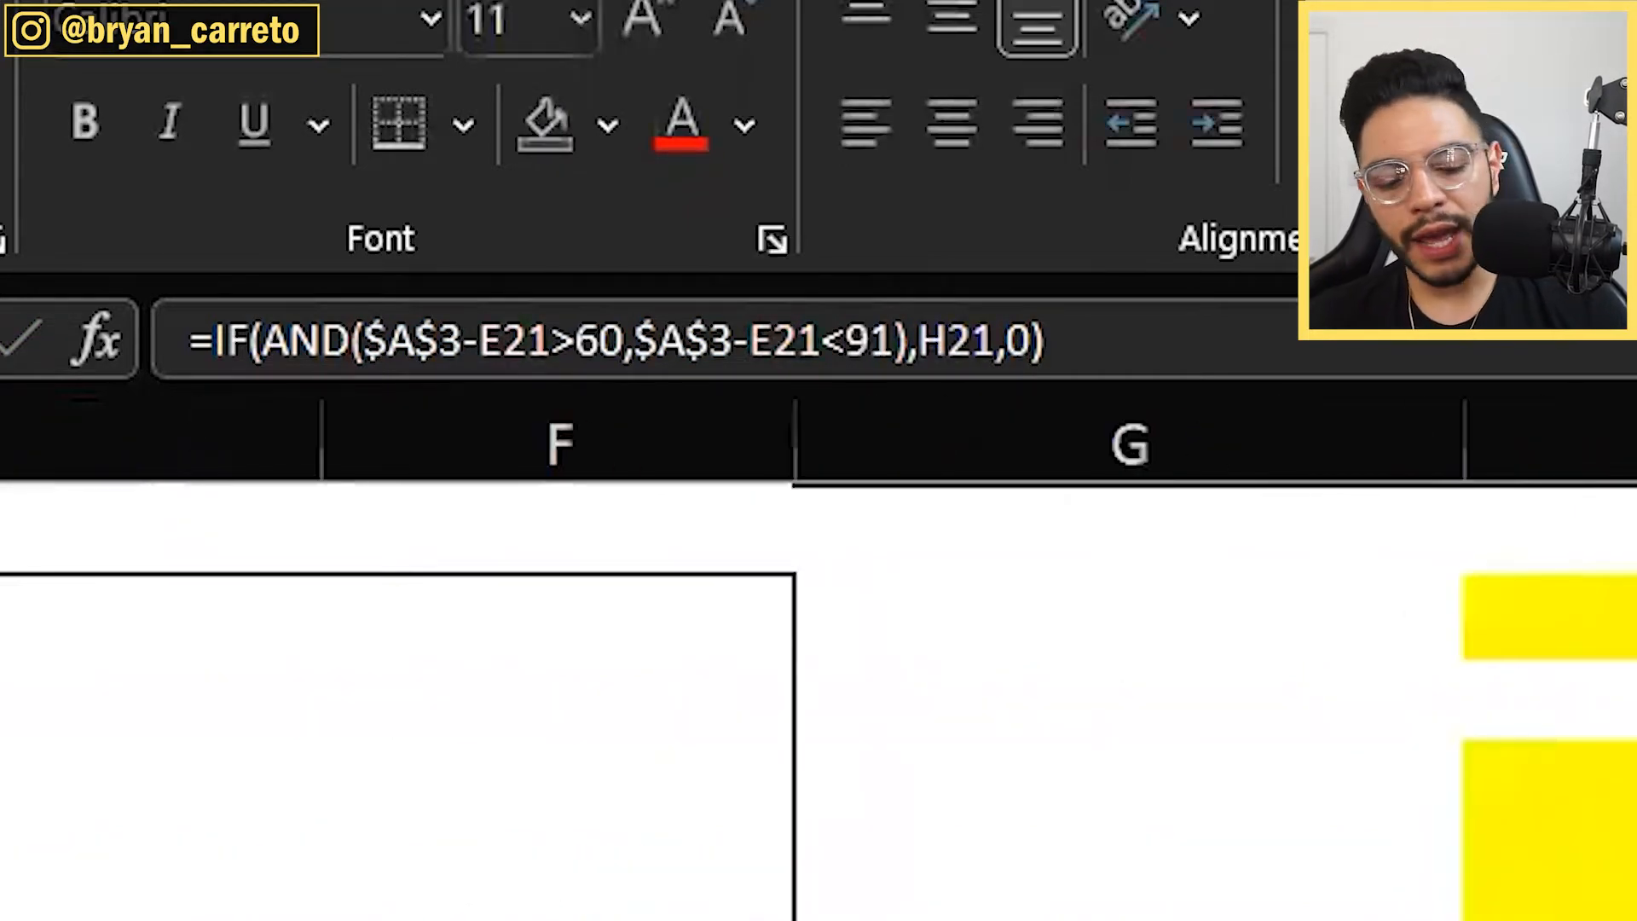
pyautogui.press('F2')
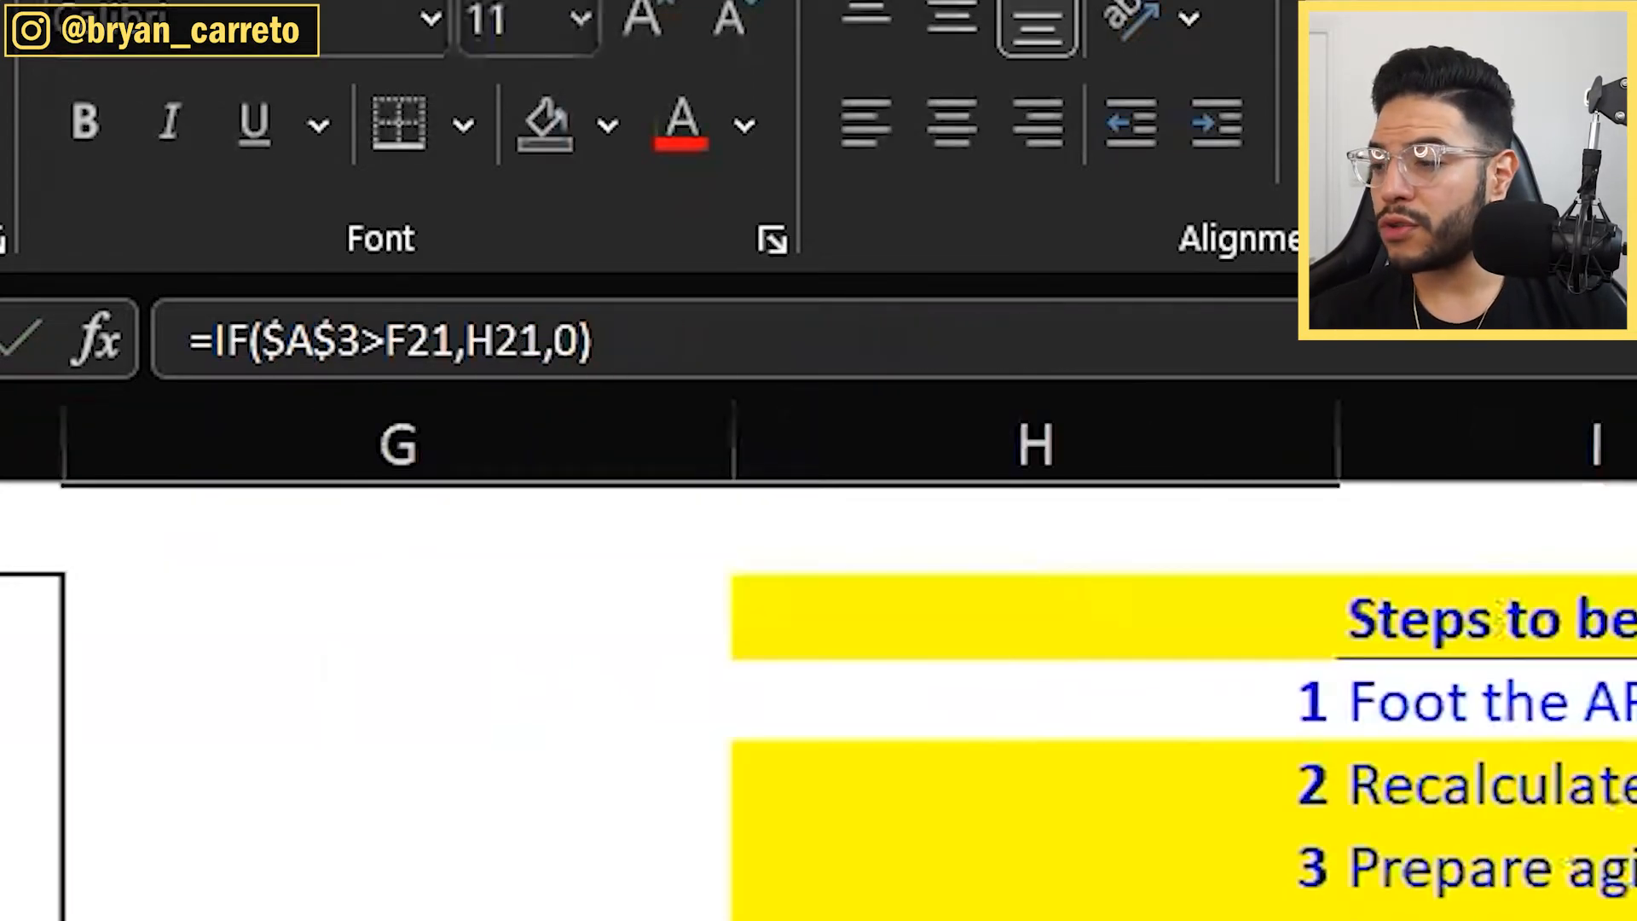
pyautogui.press('Left')
pyautogui.press('Left')
pyautogui.press('Left')
pyautogui.press('Left')
pyautogui.press('Left')
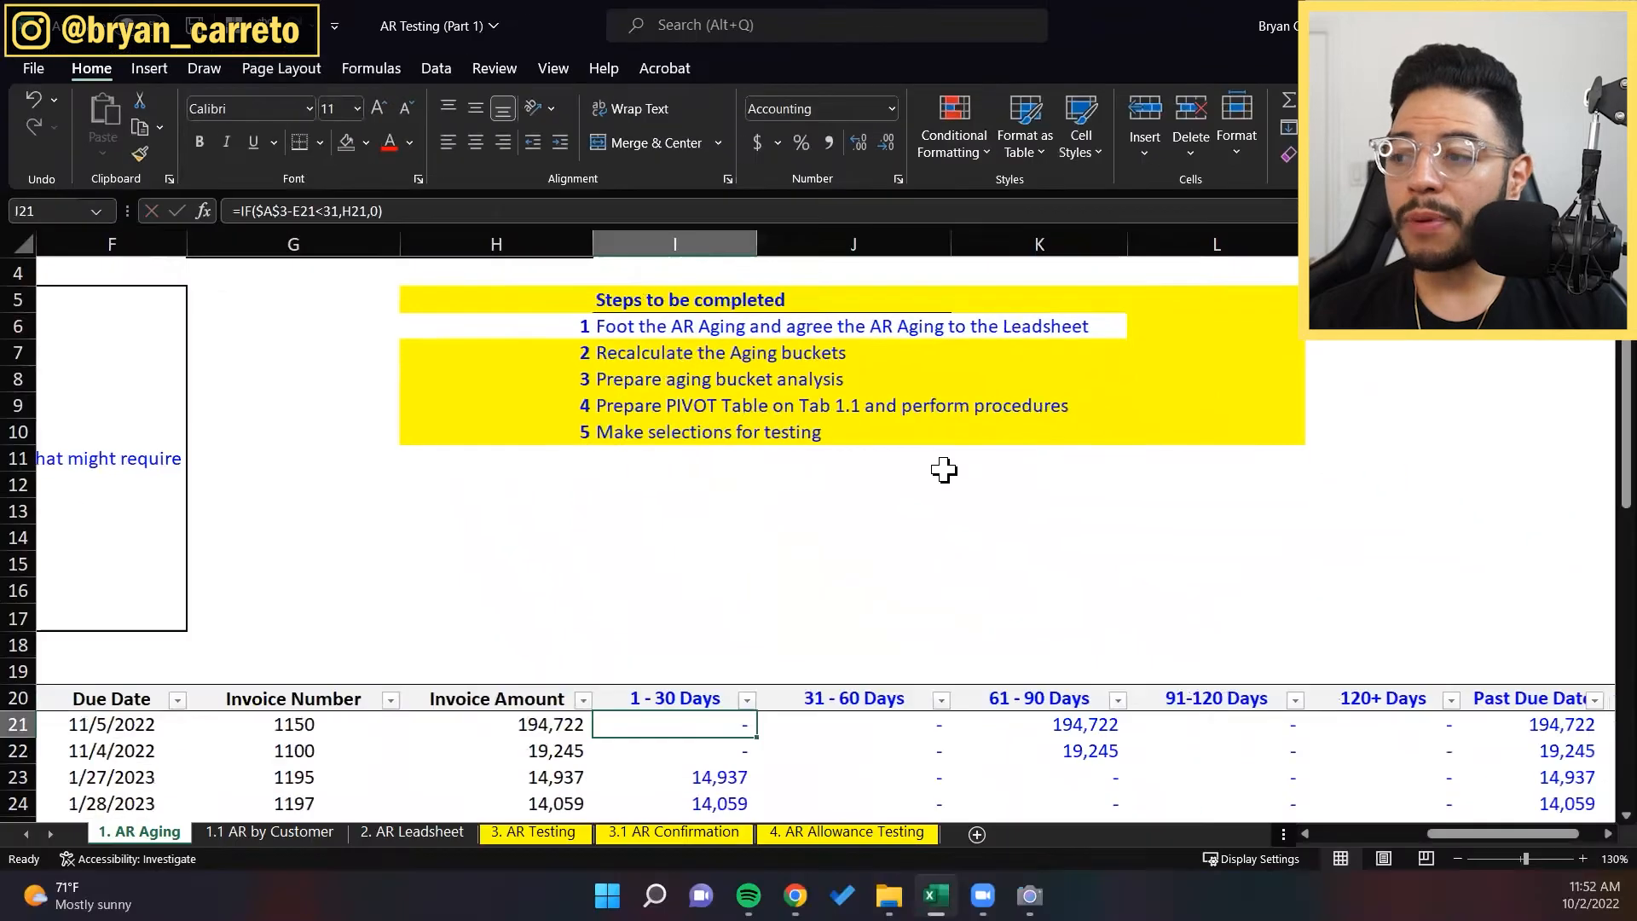
# Step: Inspect the past due formula in N21
pyautogui.press('Right')
pyautogui.press('Right')
pyautogui.press('Right')
pyautogui.press('Right')
pyautogui.press('Right')
pyautogui.press('F2')
pyautogui.press('Escape')
pyautogui.press('Right')
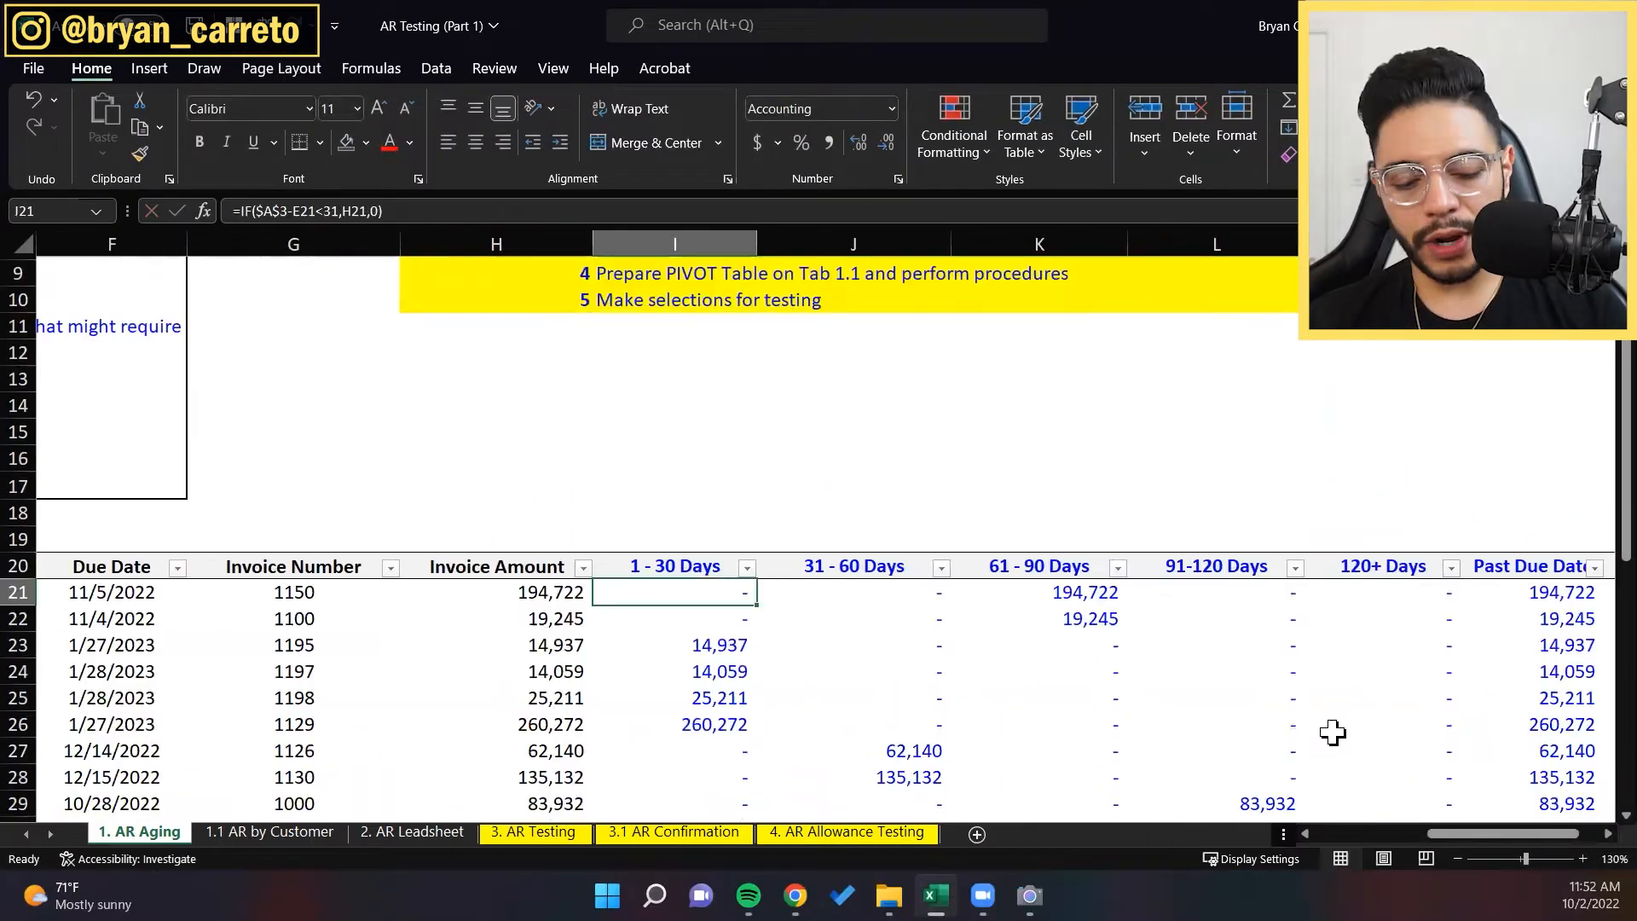
pyautogui.hotkey('ctrl', 'c')
pyautogui.hotkey('ctrl', 'v')
pyautogui.press('Escape')
pyautogui.hotkey('shift', 'Right')
pyautogui.hotkey('shift', 'Right')
pyautogui.hotkey('shift', 'Right')
pyautogui.hotkey('shift', 'Right')
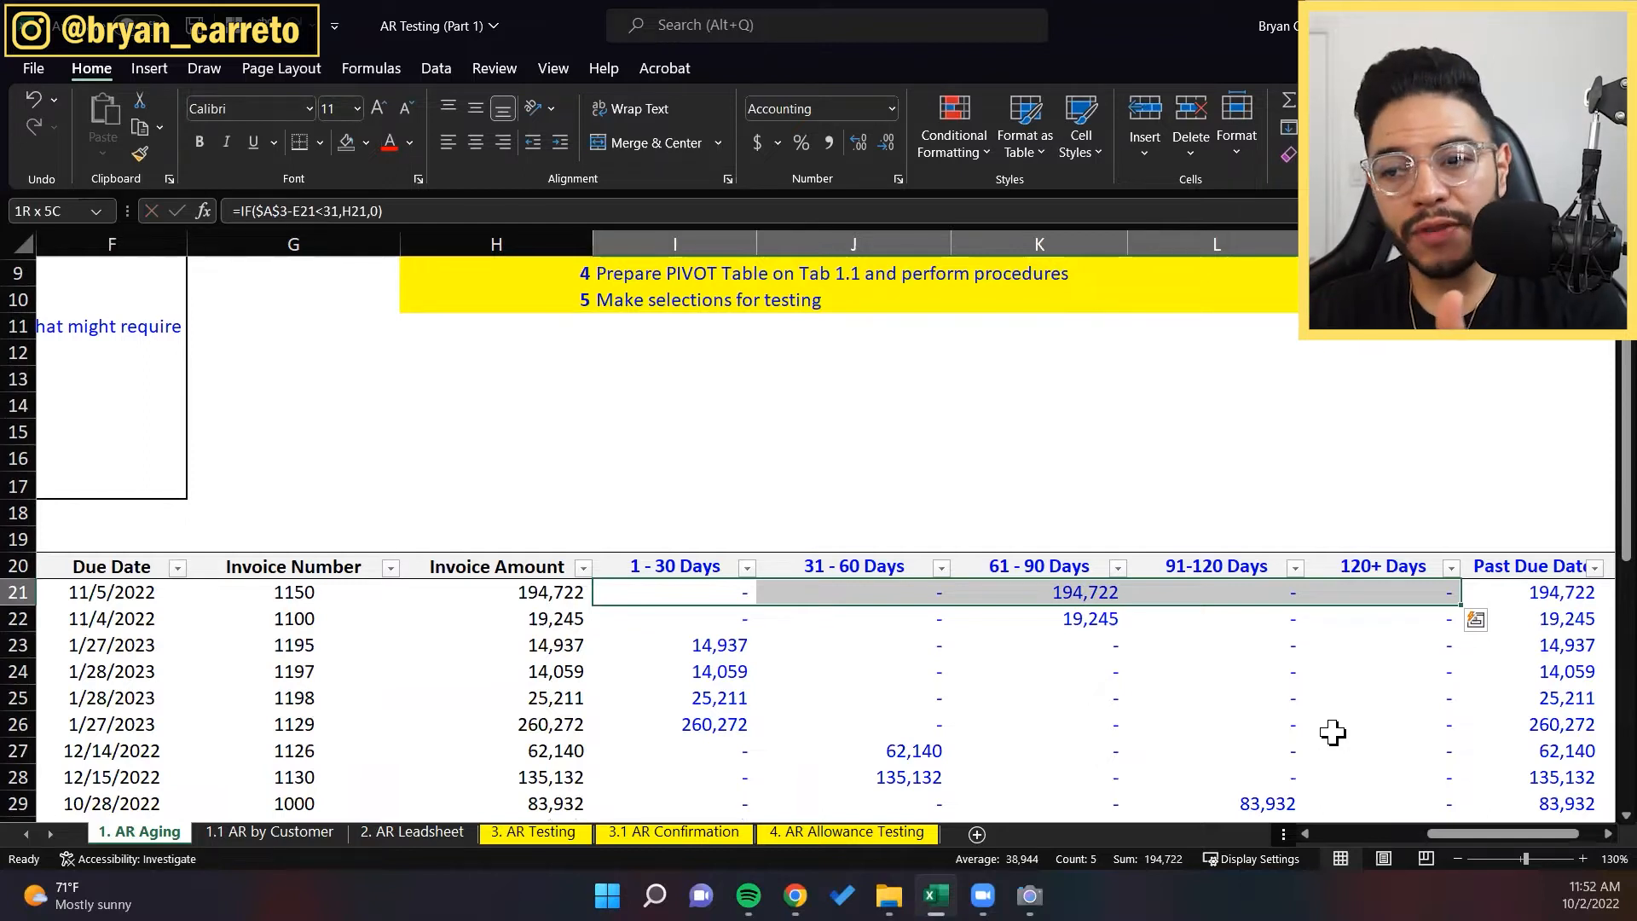
pyautogui.hotkey('shift', 'Left')
pyautogui.hotkey('shift', 'Left')
pyautogui.hotkey('shift', 'Left')
pyautogui.hotkey('shift', 'Left')
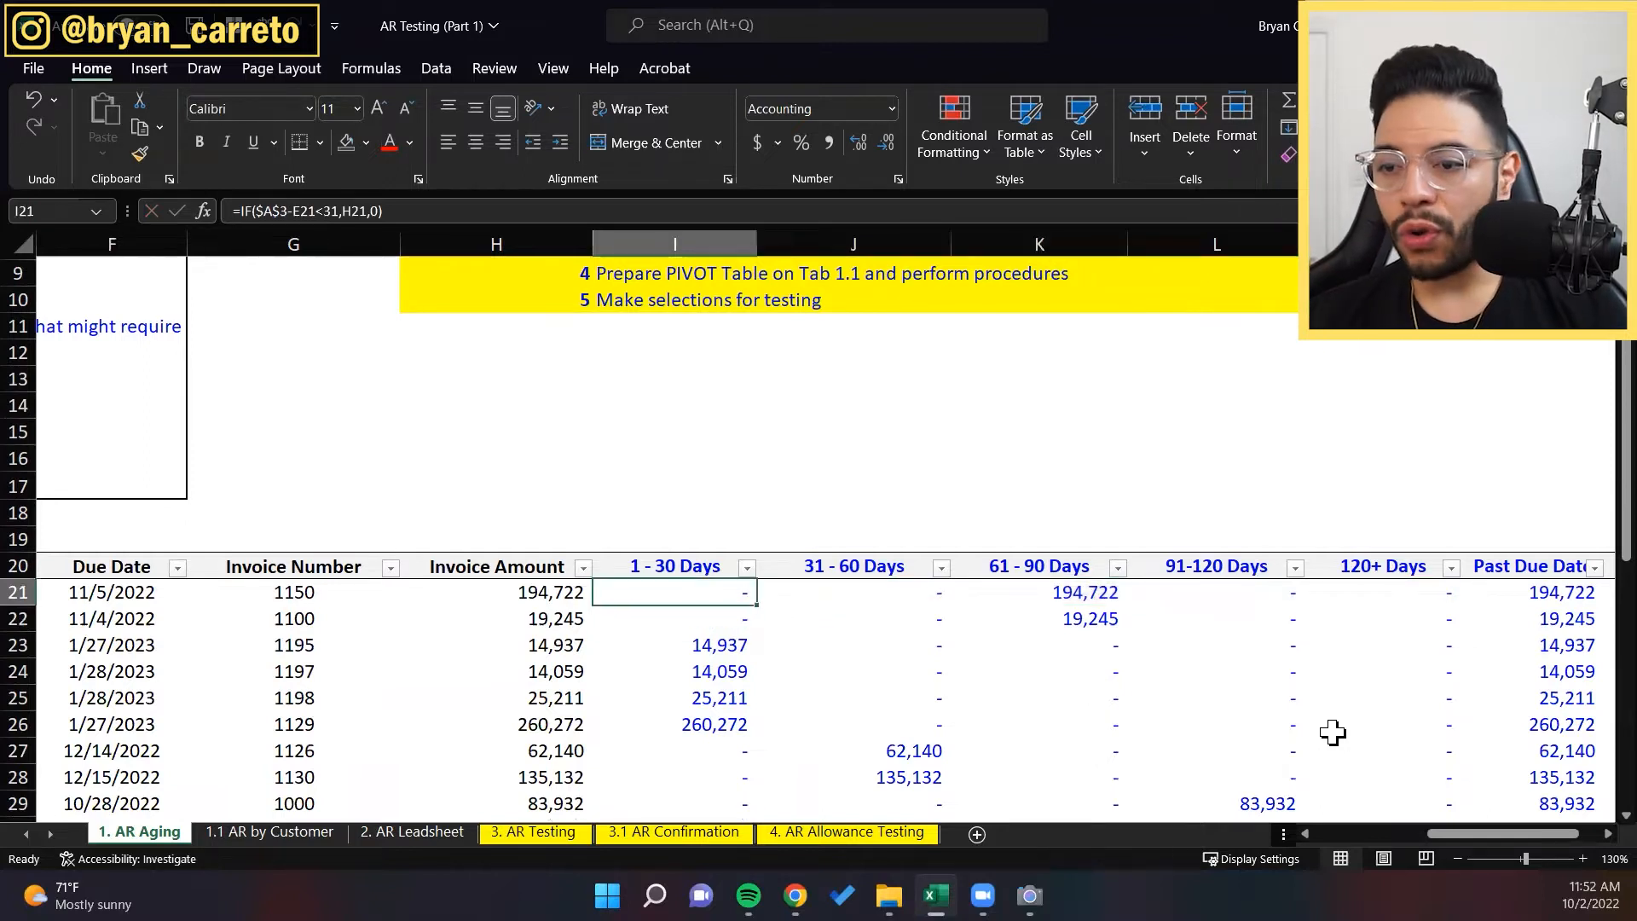
# Step: Copy the row 21 formulas for the 1 - 30 Days through 120+ Days buckets down to row 44
pyautogui.hotkey('shift', 'Right')
pyautogui.hotkey('shift', 'Right')
pyautogui.hotkey('shift', 'Right')
pyautogui.hotkey('shift', 'Right')
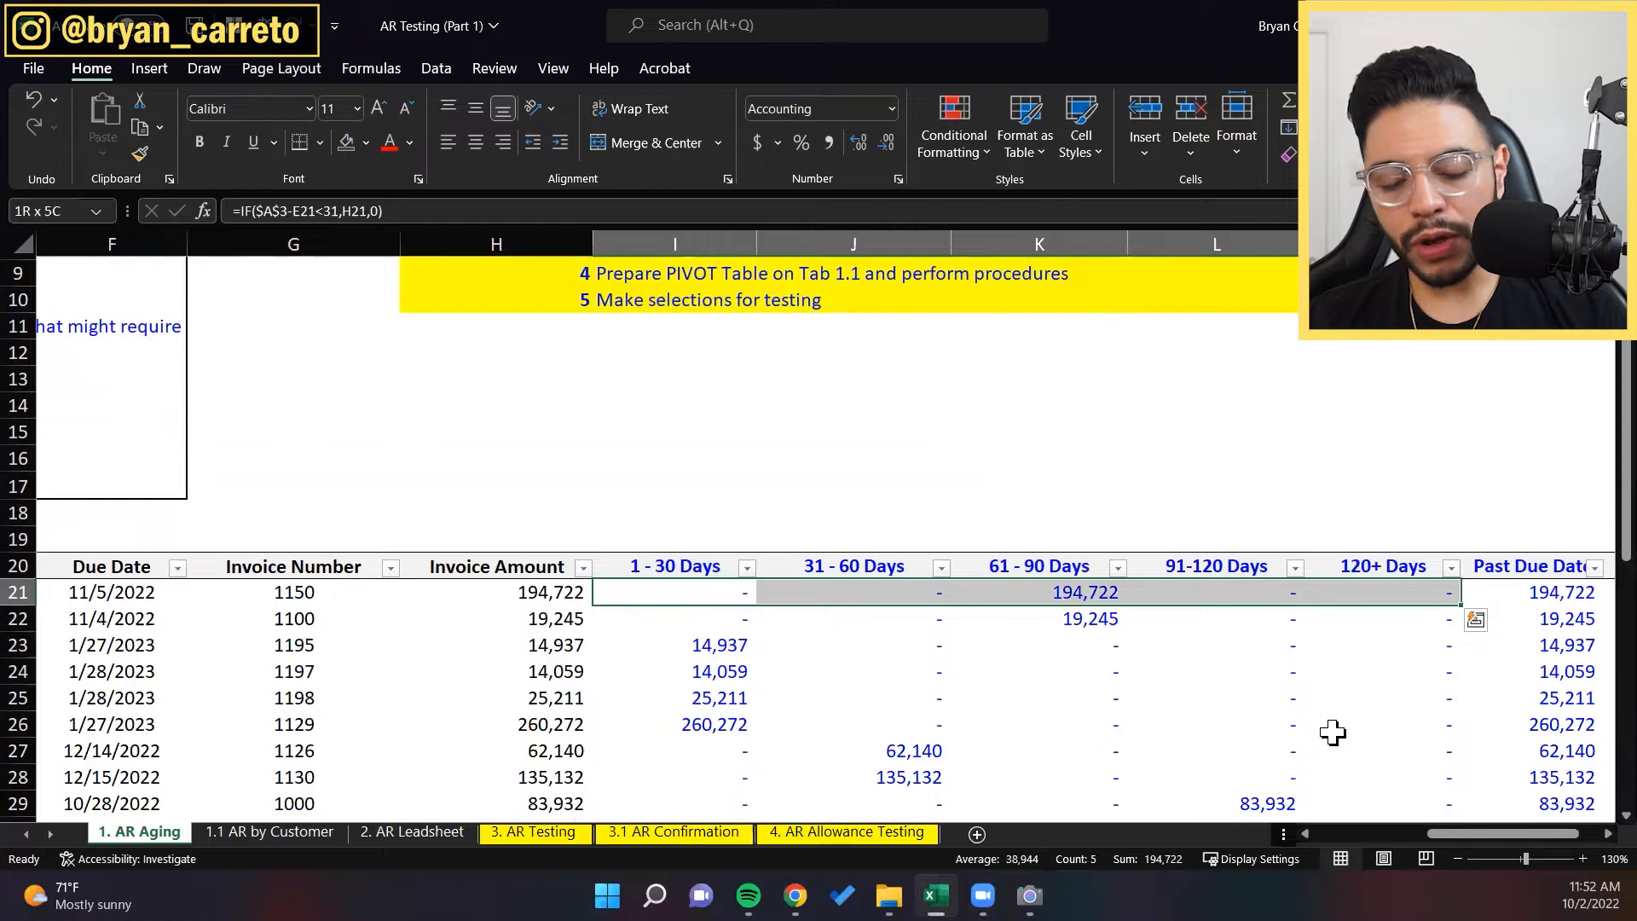
pyautogui.hotkey('ctrl', 'c')
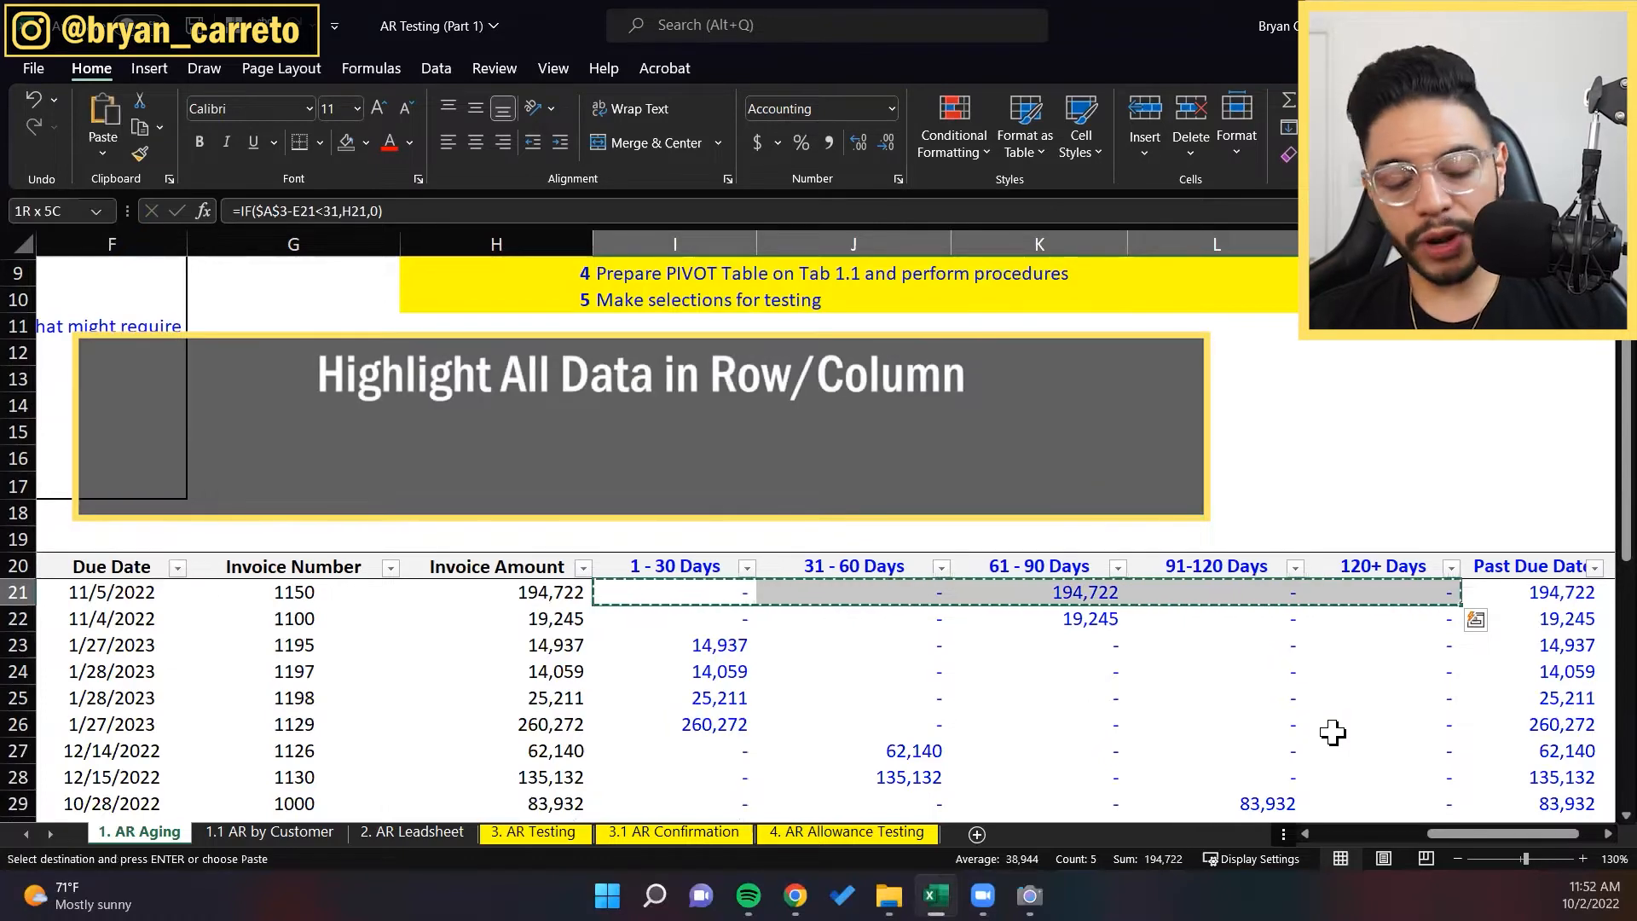
pyautogui.hotkey('ctrl', 'shift', 'Down')
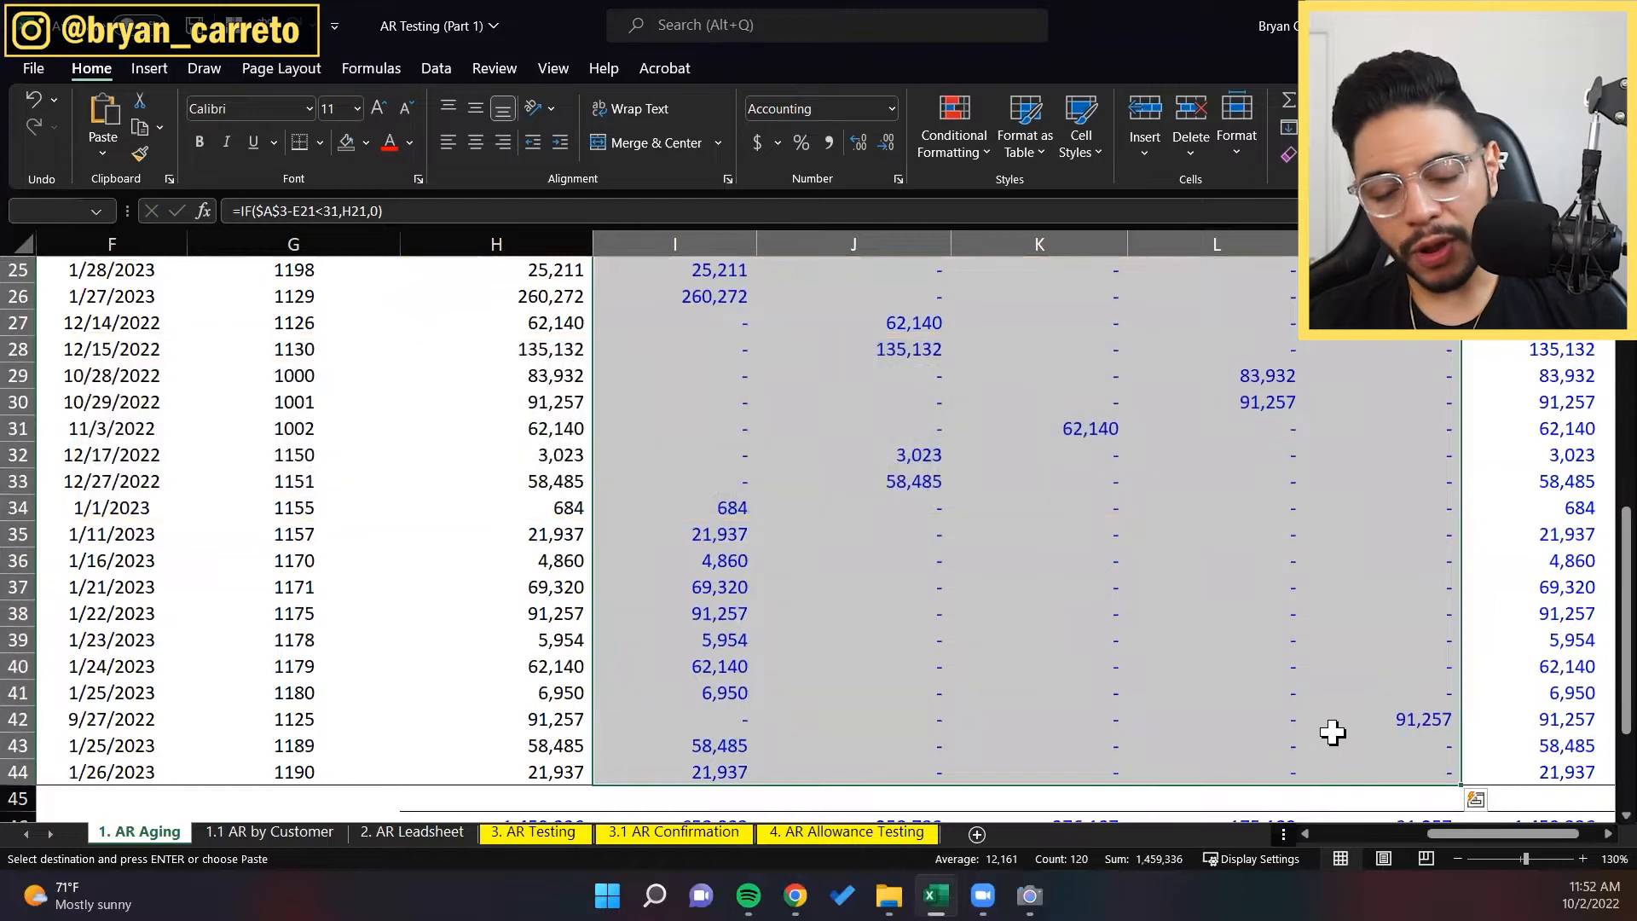
pyautogui.press('Return')
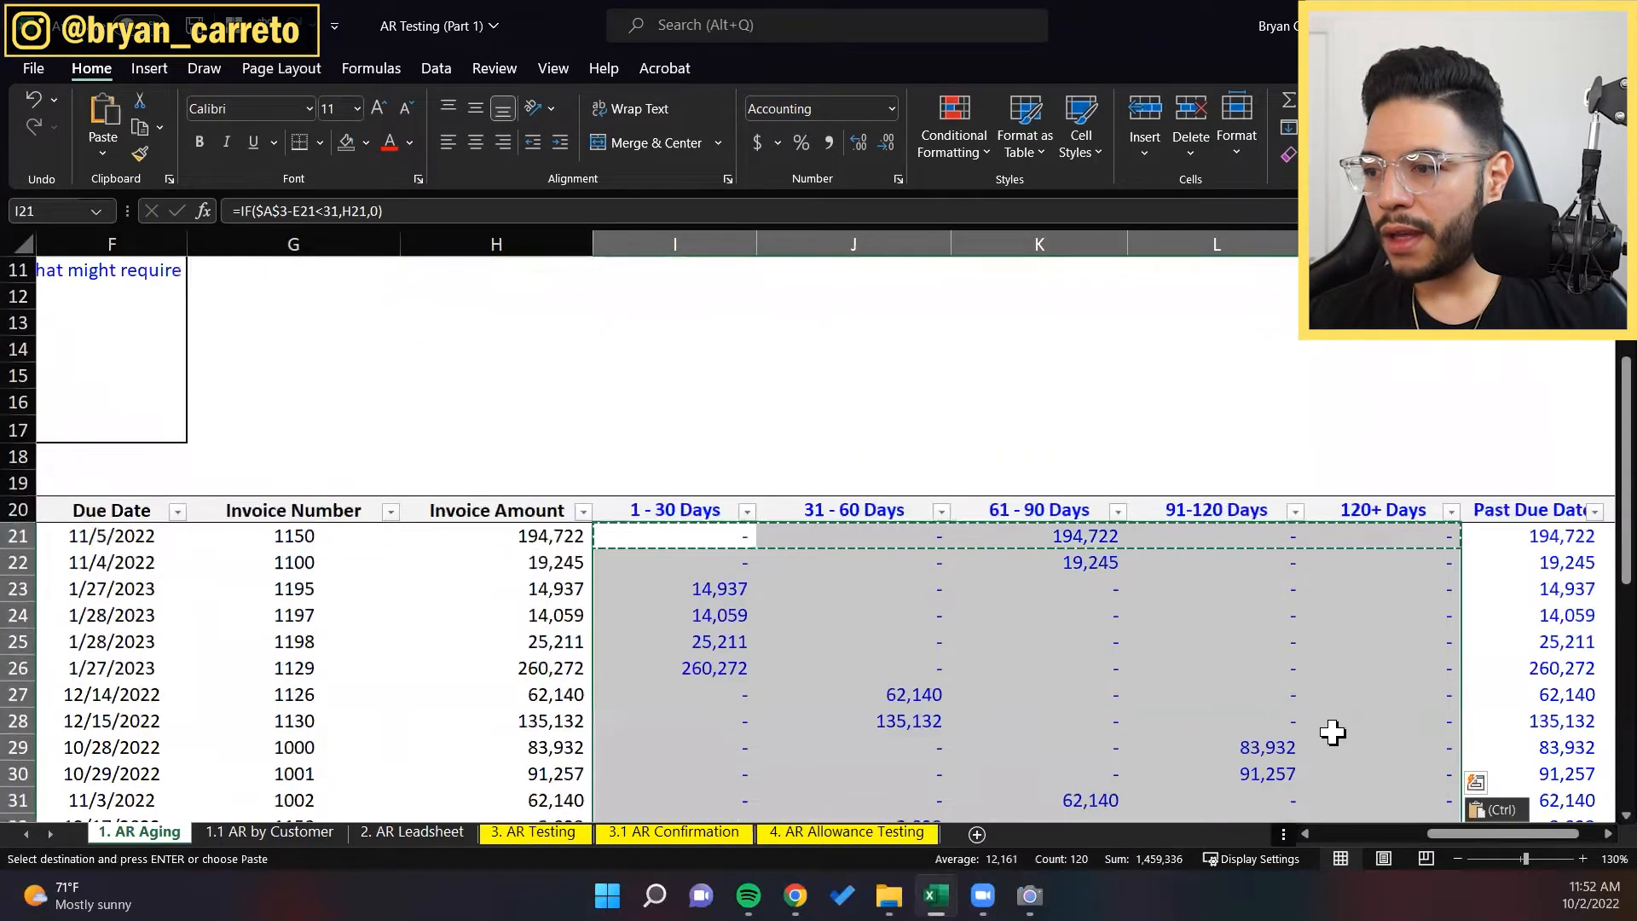
# Step: Check the bucket subtotals in row 46 and the copied bucket formulas in row 44
pyautogui.hotkey('ctrl', 'Down')
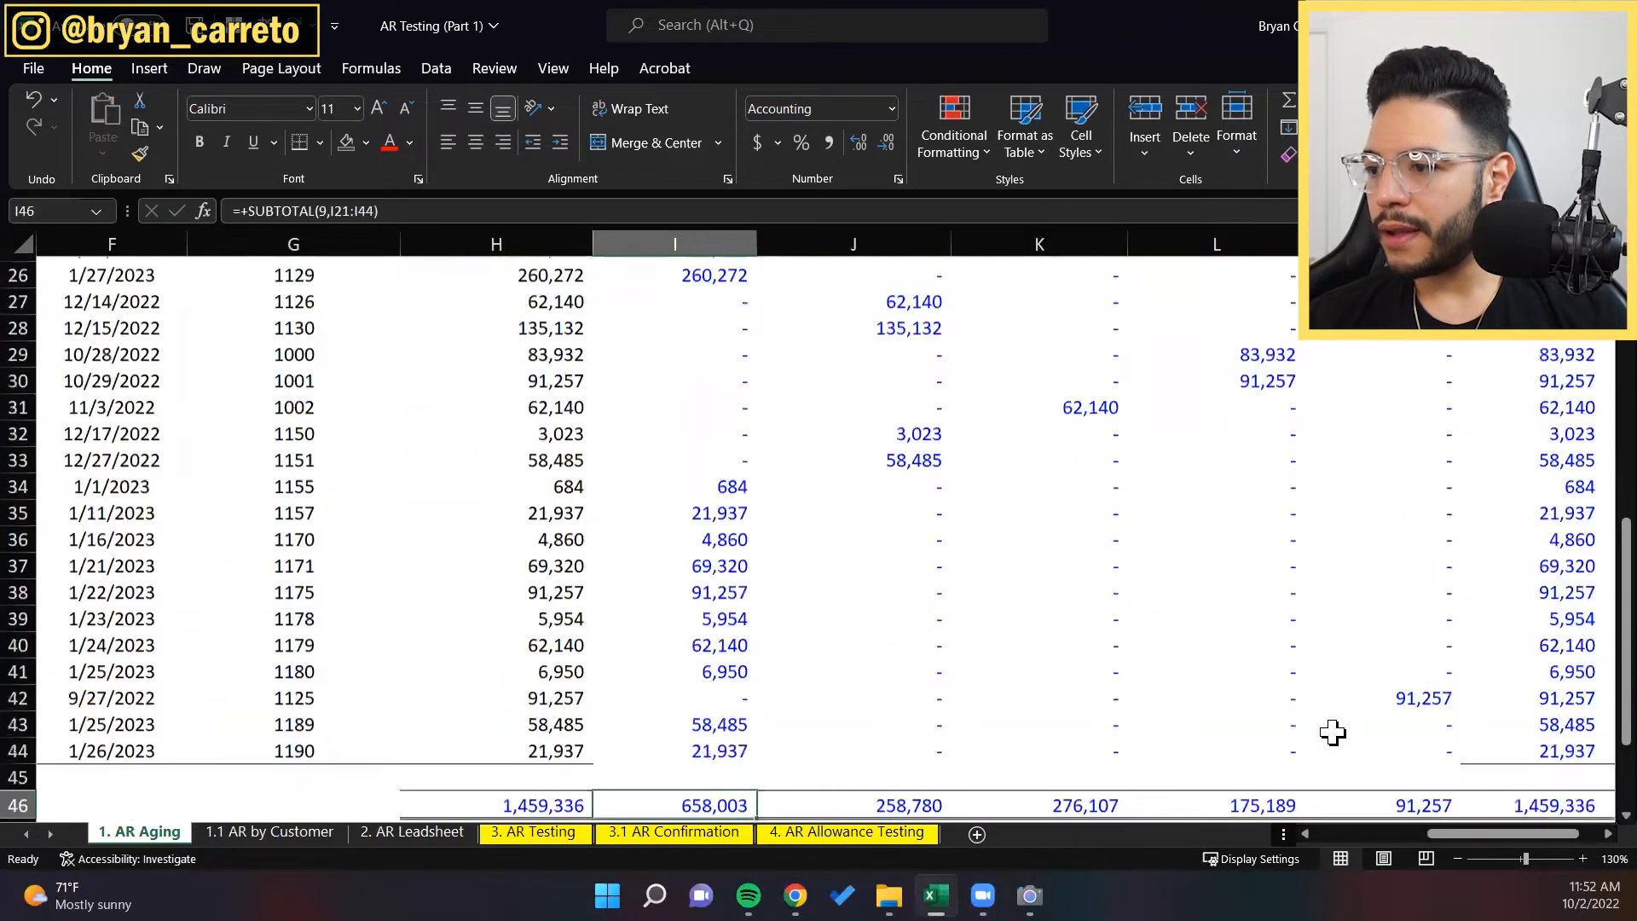
pyautogui.press('Right')
pyautogui.press('Right')
pyautogui.press('Right')
pyautogui.press('Right')
pyautogui.press('Right')
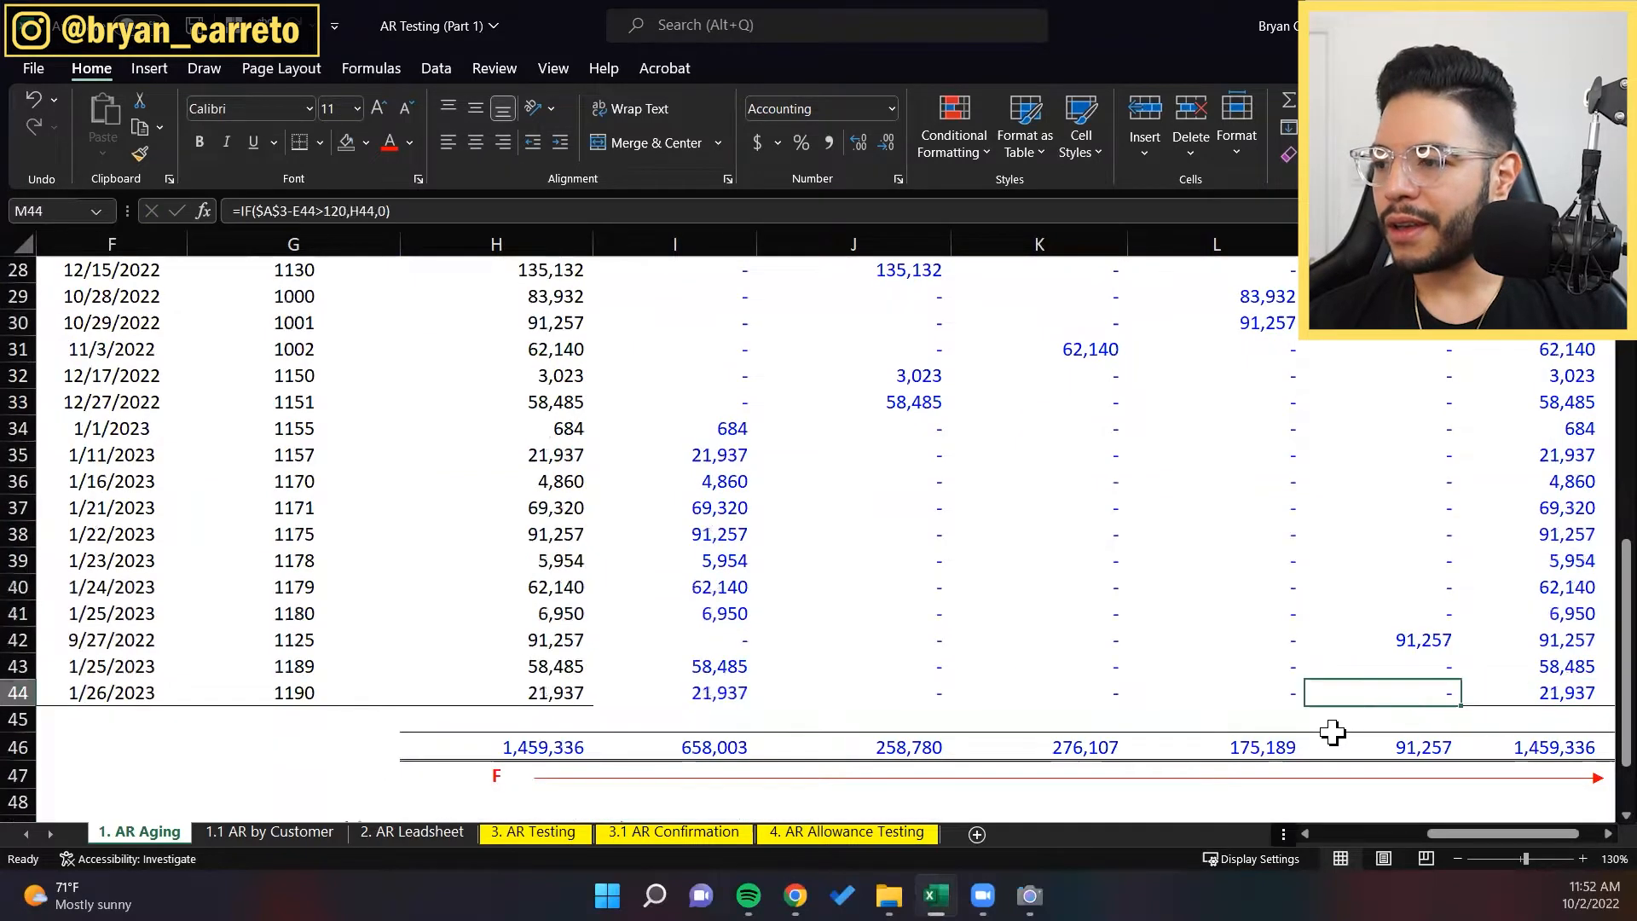
pyautogui.press('Left')
pyautogui.press('Left')
pyautogui.scroll(1, 1333, 732)
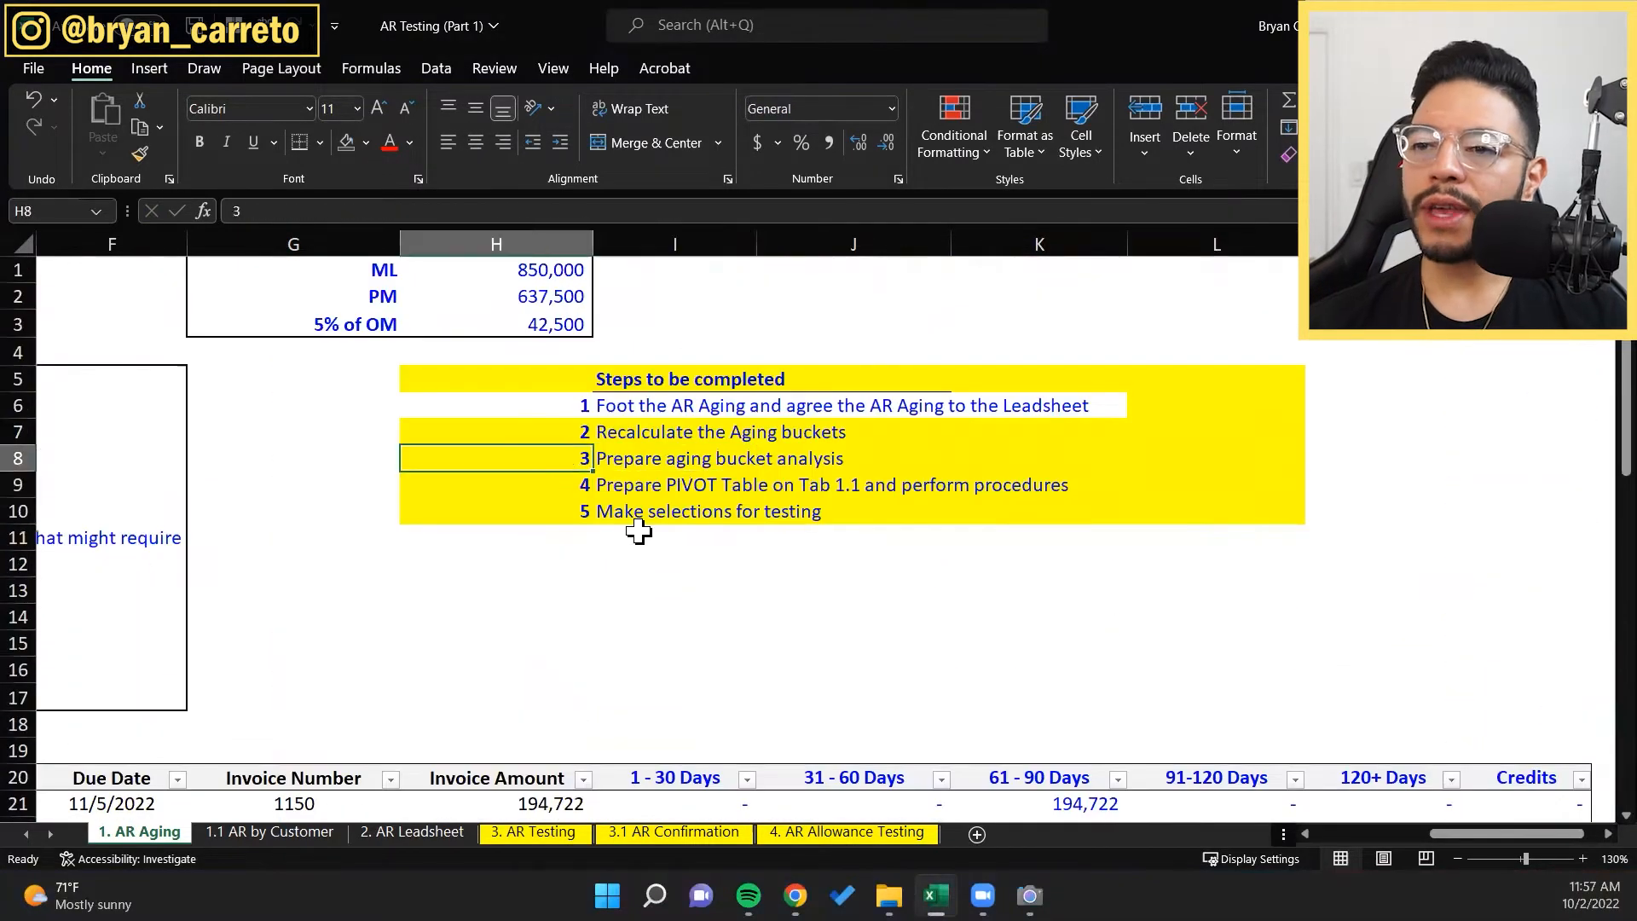
# Step: Review the row 21 formulas from the 1 - 30 Days bucket through 120+ Days against the recalculation step
pyautogui.press('Up')
pyautogui.hotkey('shift', 'Right')
pyautogui.hotkey('shift', 'Right')
pyautogui.hotkey('shift', 'Right')
pyautogui.scroll(-4, 840, 592)
pyautogui.click(839, 592)
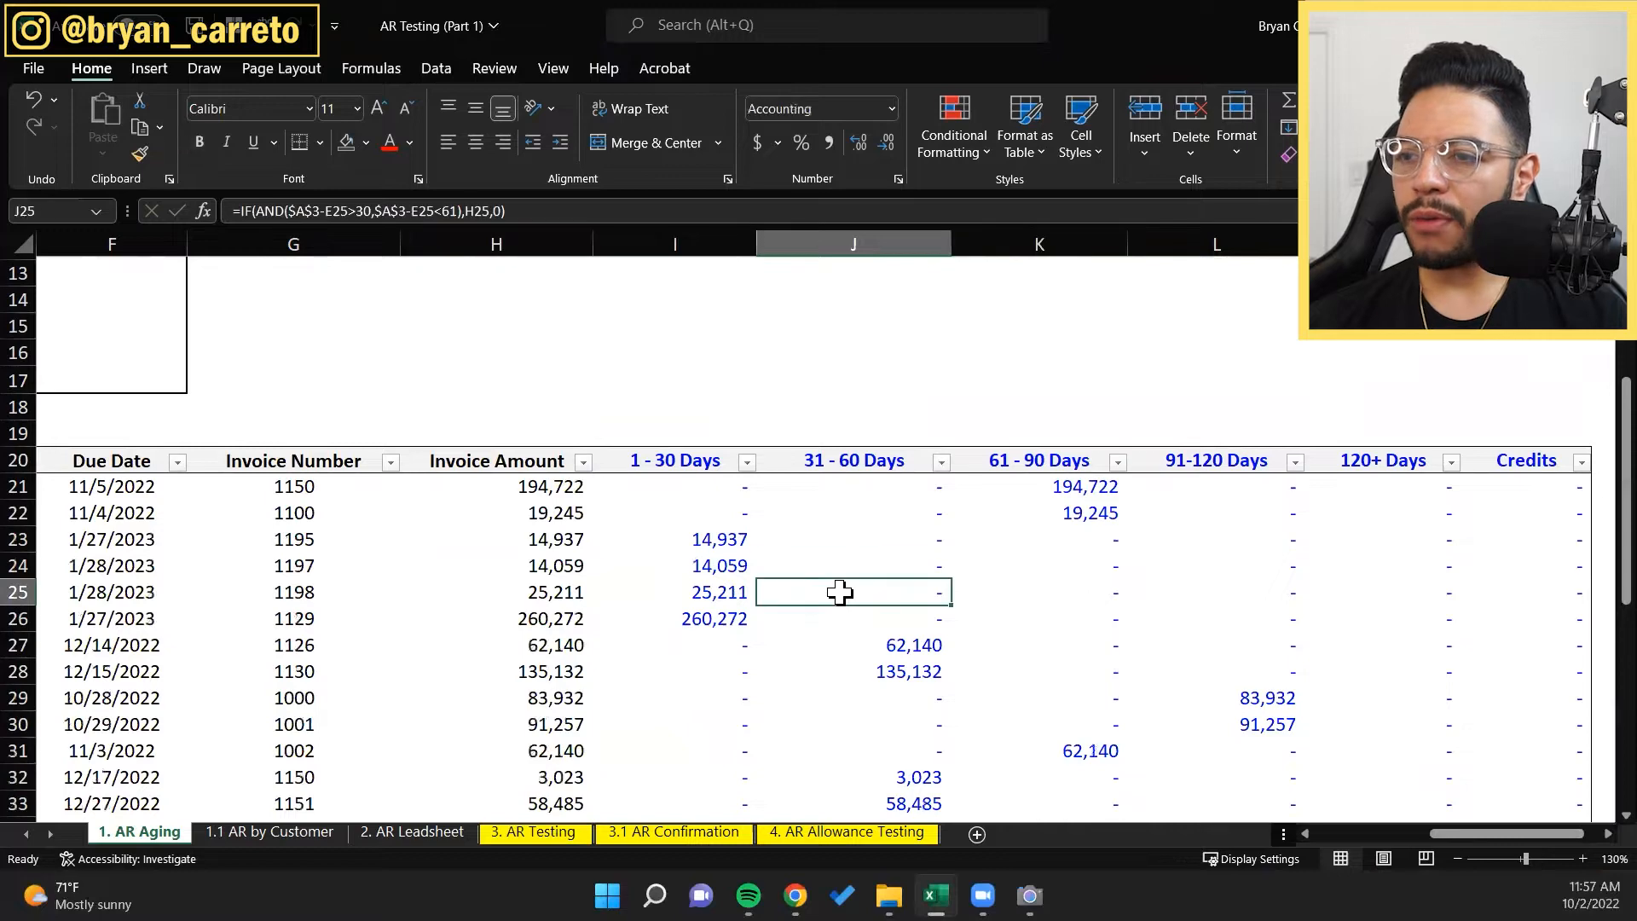
pyautogui.press('Left')
pyautogui.press('Up')
pyautogui.press('Up')
pyautogui.press('Up')
pyautogui.press('Up')
pyautogui.press('Right')
pyautogui.press('Right')
pyautogui.press('Right')
pyautogui.press('Right')
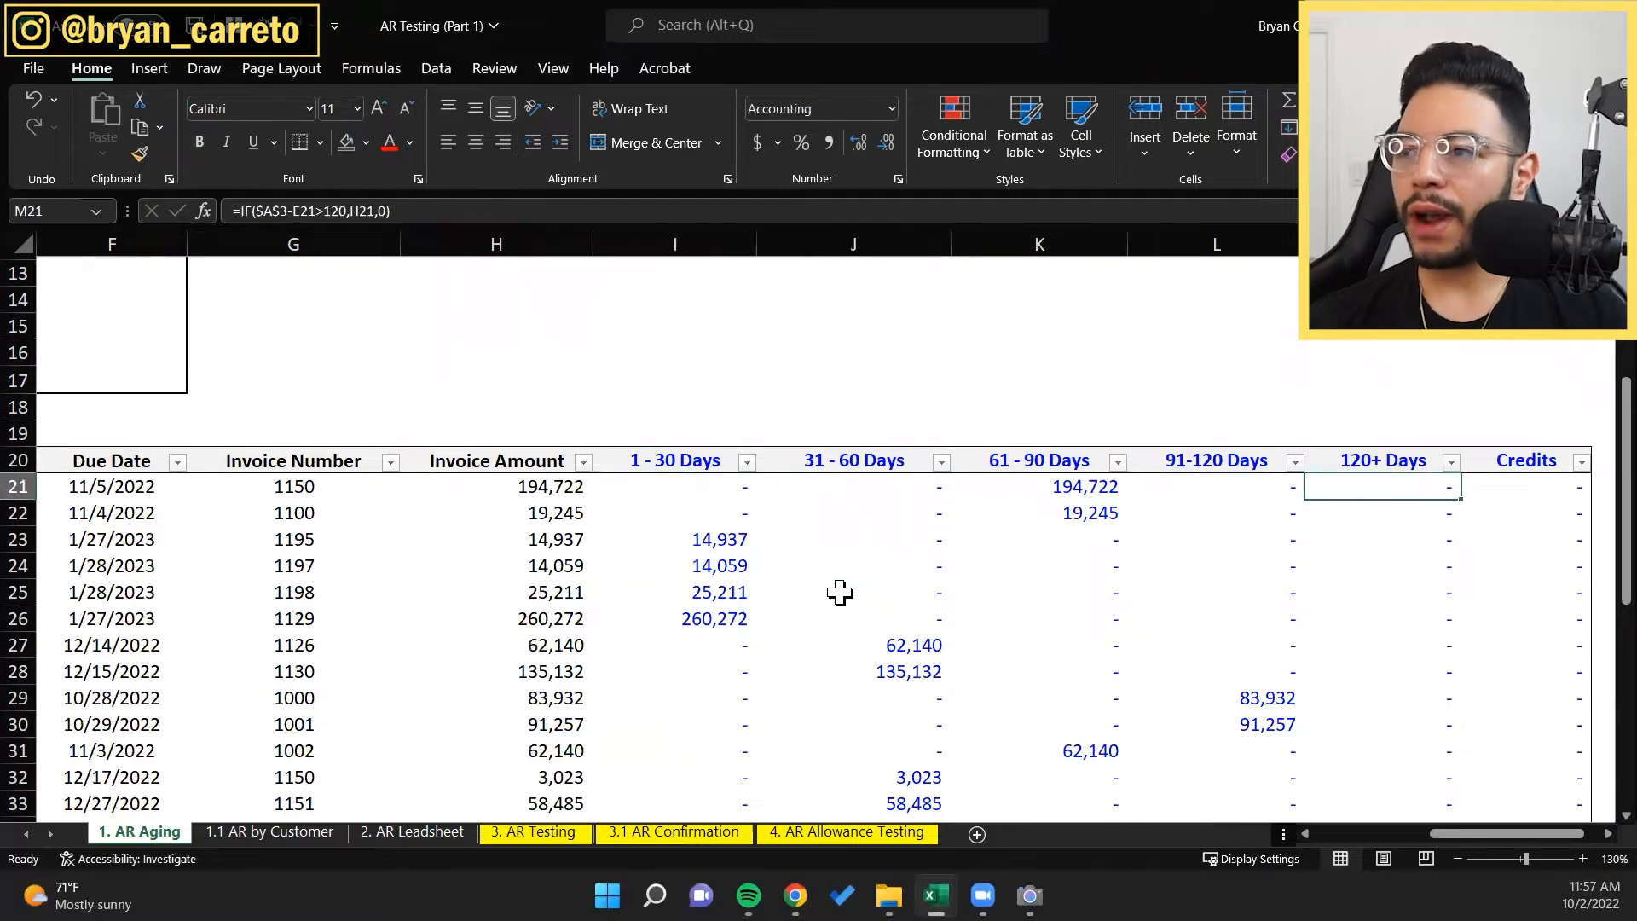
pyautogui.press('Left')
pyautogui.press('Left')
pyautogui.press('Left')
pyautogui.press('Left')
# Step: Check the end of the 1 - 30 Days column, from the last invoice row to the area around its subtotal
pyautogui.hotkey('shift', 'Right')
pyautogui.press('Down')
pyautogui.hotkey('ctrl', 'Down')
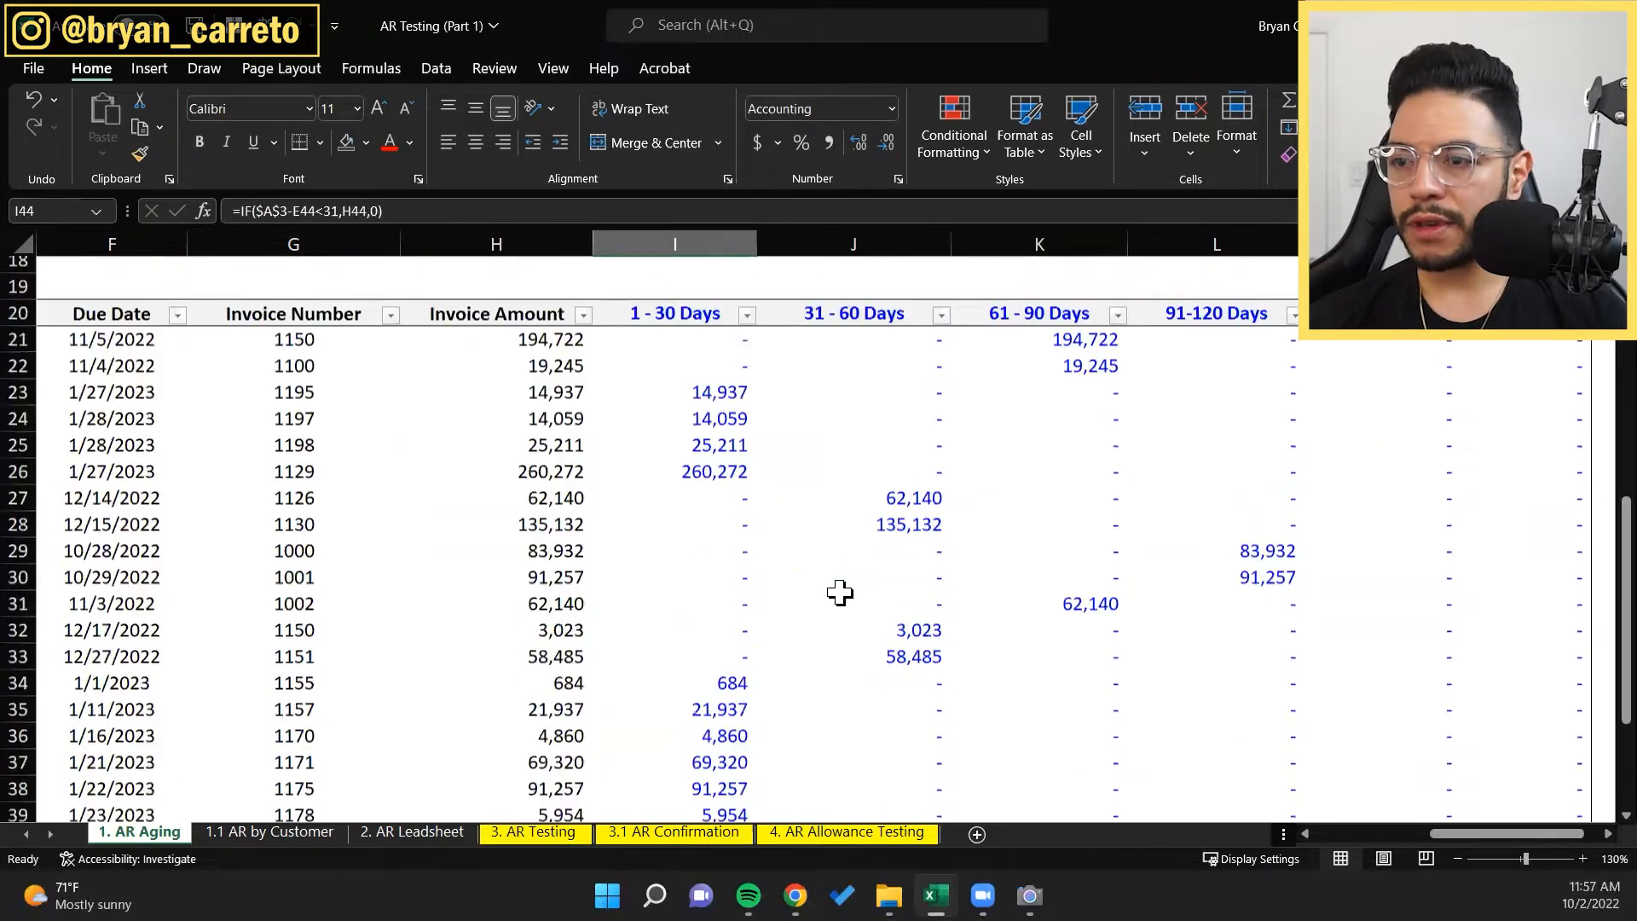
pyautogui.press('Down')
pyautogui.press('Down')
pyautogui.press('Down')
pyautogui.press('Down')
pyautogui.press('Down')
pyautogui.press('Up')
pyautogui.press('Up')
pyautogui.press('Up')
pyautogui.press('Up')
pyautogui.press('Down')
pyautogui.press('Down')
pyautogui.press('Down')
pyautogui.press('Up')
pyautogui.press('Up')
pyautogui.press('Up')
# Step: Remove the yellow fill from the "Recalculate the Aging buckets" step in H7:K7
pyautogui.hotkey('ctrl', 'Up')
pyautogui.hotkey('ctrl', 'Up')
pyautogui.hotkey('ctrl', 'Up')
pyautogui.hotkey('ctrl', 'Up')
pyautogui.hotkey('ctrl', 'Up')
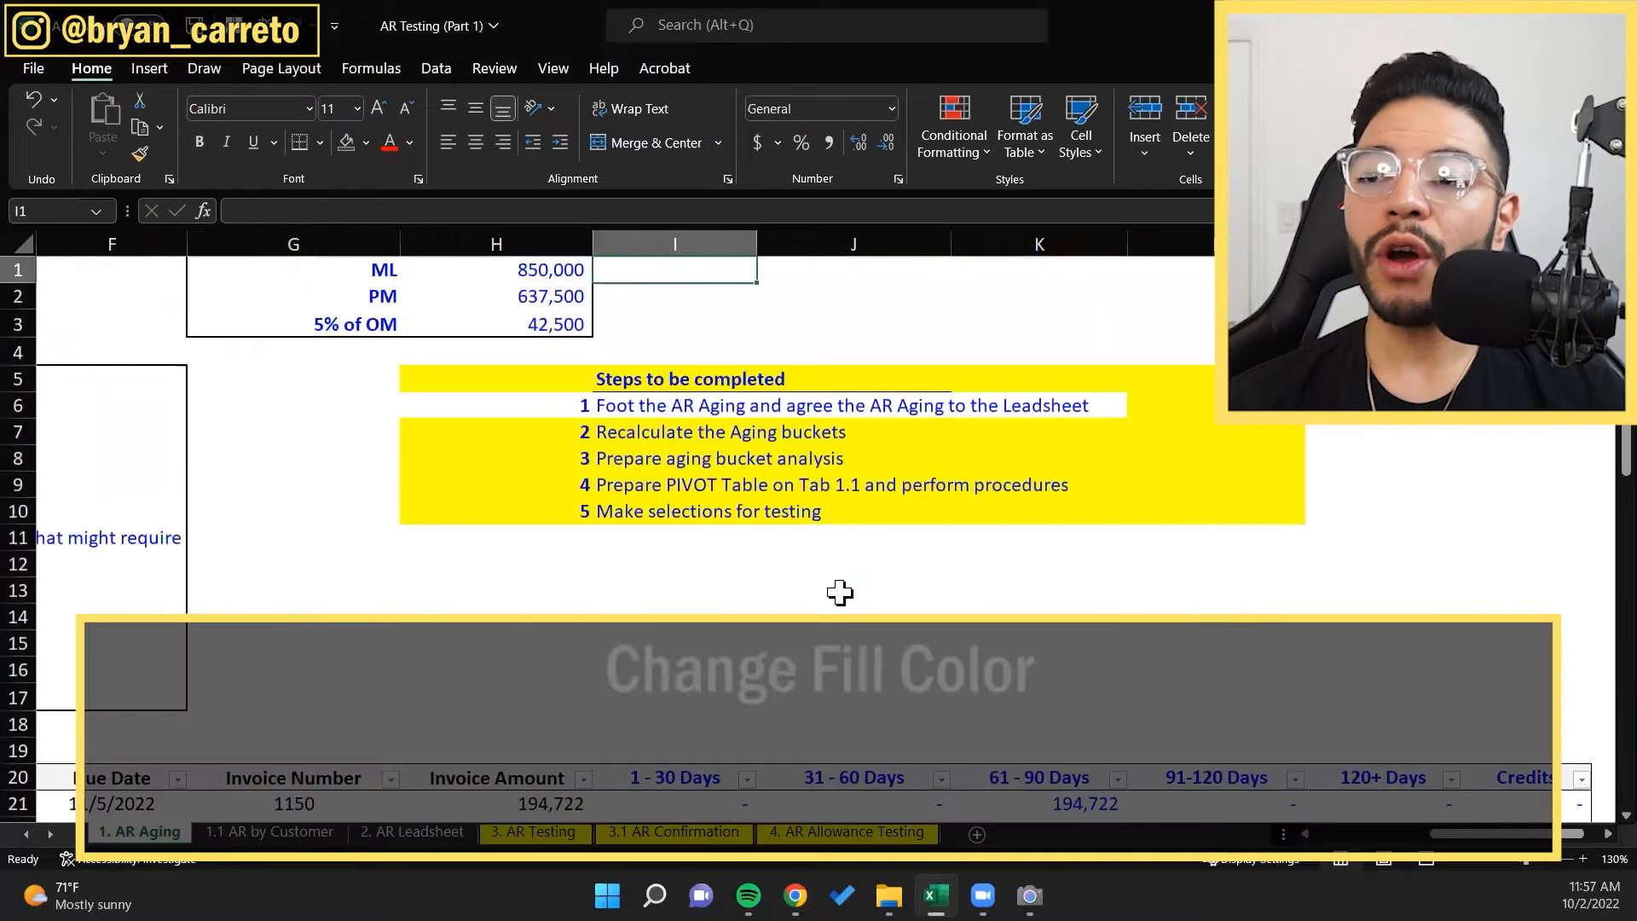
pyautogui.press('Down')
pyautogui.press('Down')
pyautogui.press('Down')
pyautogui.press('Down')
pyautogui.press('Down')
pyautogui.press('Down')
pyautogui.press('Left')
pyautogui.hotkey('shift', 'Right')
pyautogui.hotkey('shift', 'Right')
pyautogui.hotkey('shift', 'Right')
pyautogui.hotkey('alt', 'h')
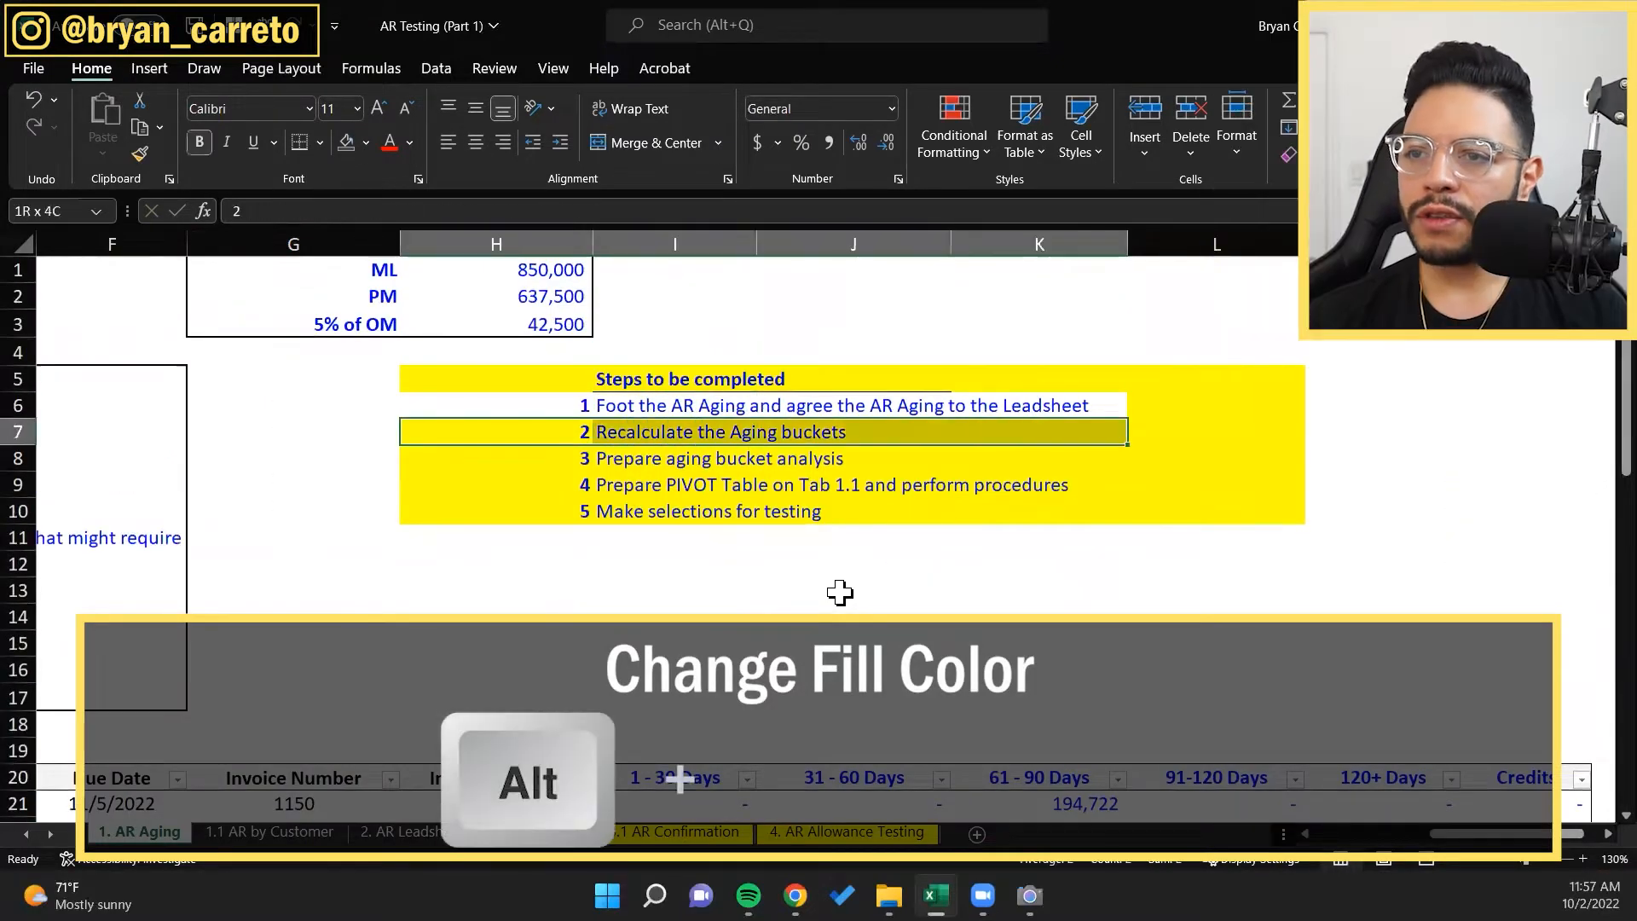
pyautogui.press('h')
pyautogui.press('n')
# Step: Read the "Prepare aging bucket analysis" step and look through the invoice amounts down to the footed total
pyautogui.press('Down')
pyautogui.hotkey('shift', 'Right')
pyautogui.hotkey('shift', 'Right')
pyautogui.hotkey('shift', 'Right')
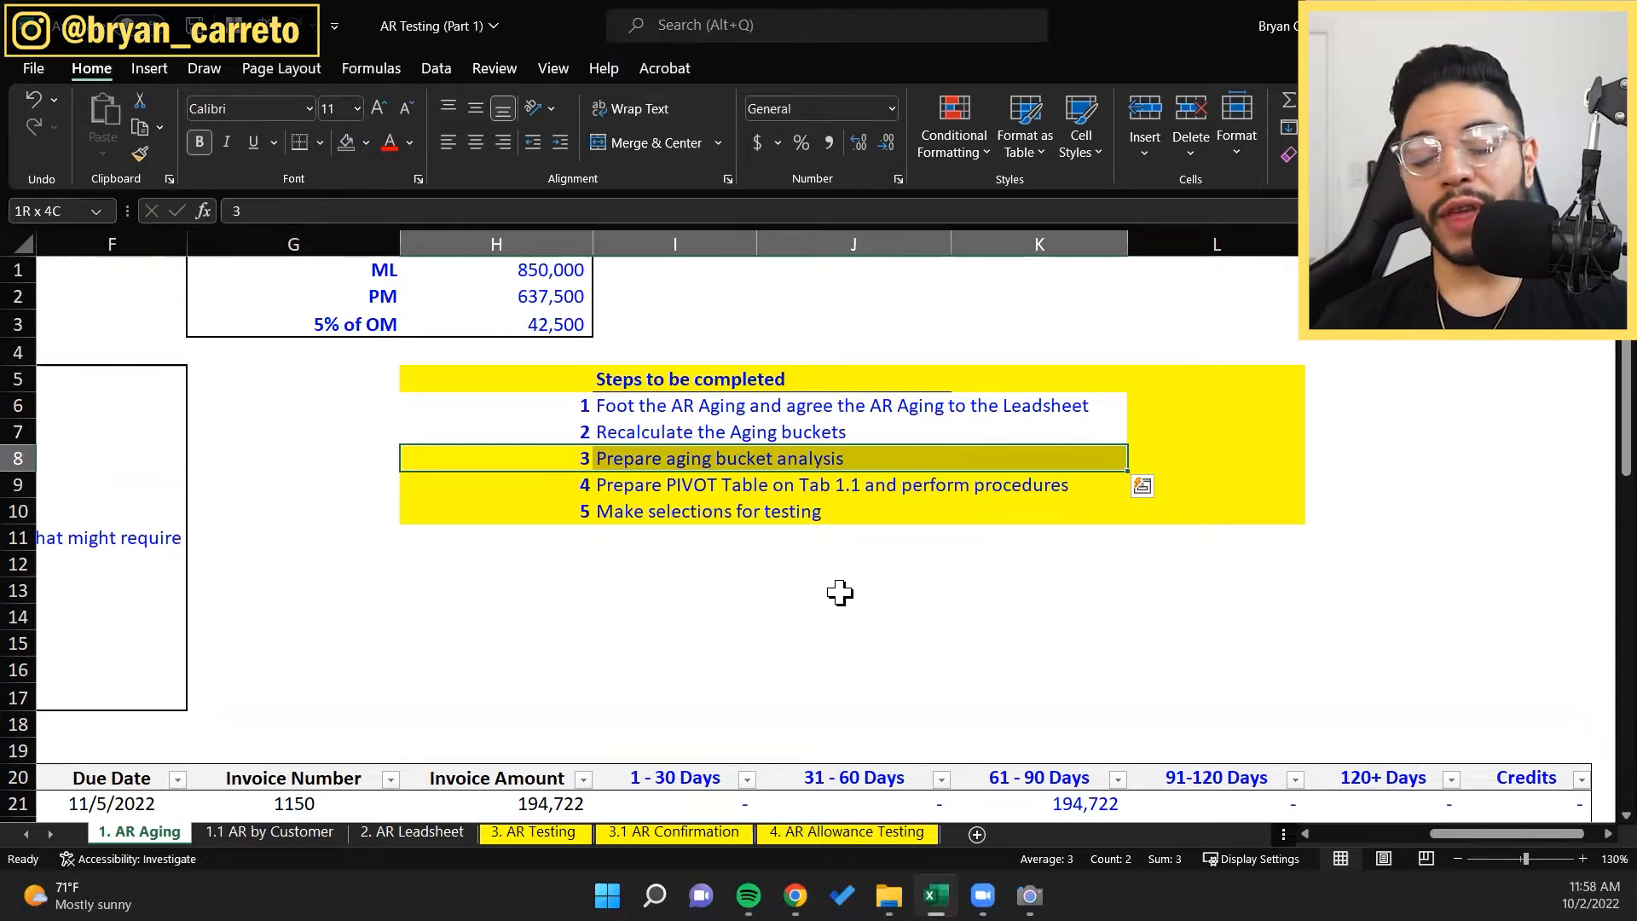
pyautogui.press('Down')
pyautogui.press('Down')
pyautogui.press('Down')
pyautogui.press('Down')
pyautogui.press('Down')
pyautogui.press('Down')
pyautogui.press('Down')
pyautogui.press('Down')
pyautogui.press('Down')
pyautogui.press('Down')
pyautogui.press('Down')
pyautogui.press('Down')
pyautogui.press('Down')
pyautogui.press('Down')
pyautogui.press('Down')
pyautogui.press('Down')
pyautogui.press('Down')
pyautogui.press('Down')
pyautogui.press('Down')
pyautogui.press('Down')
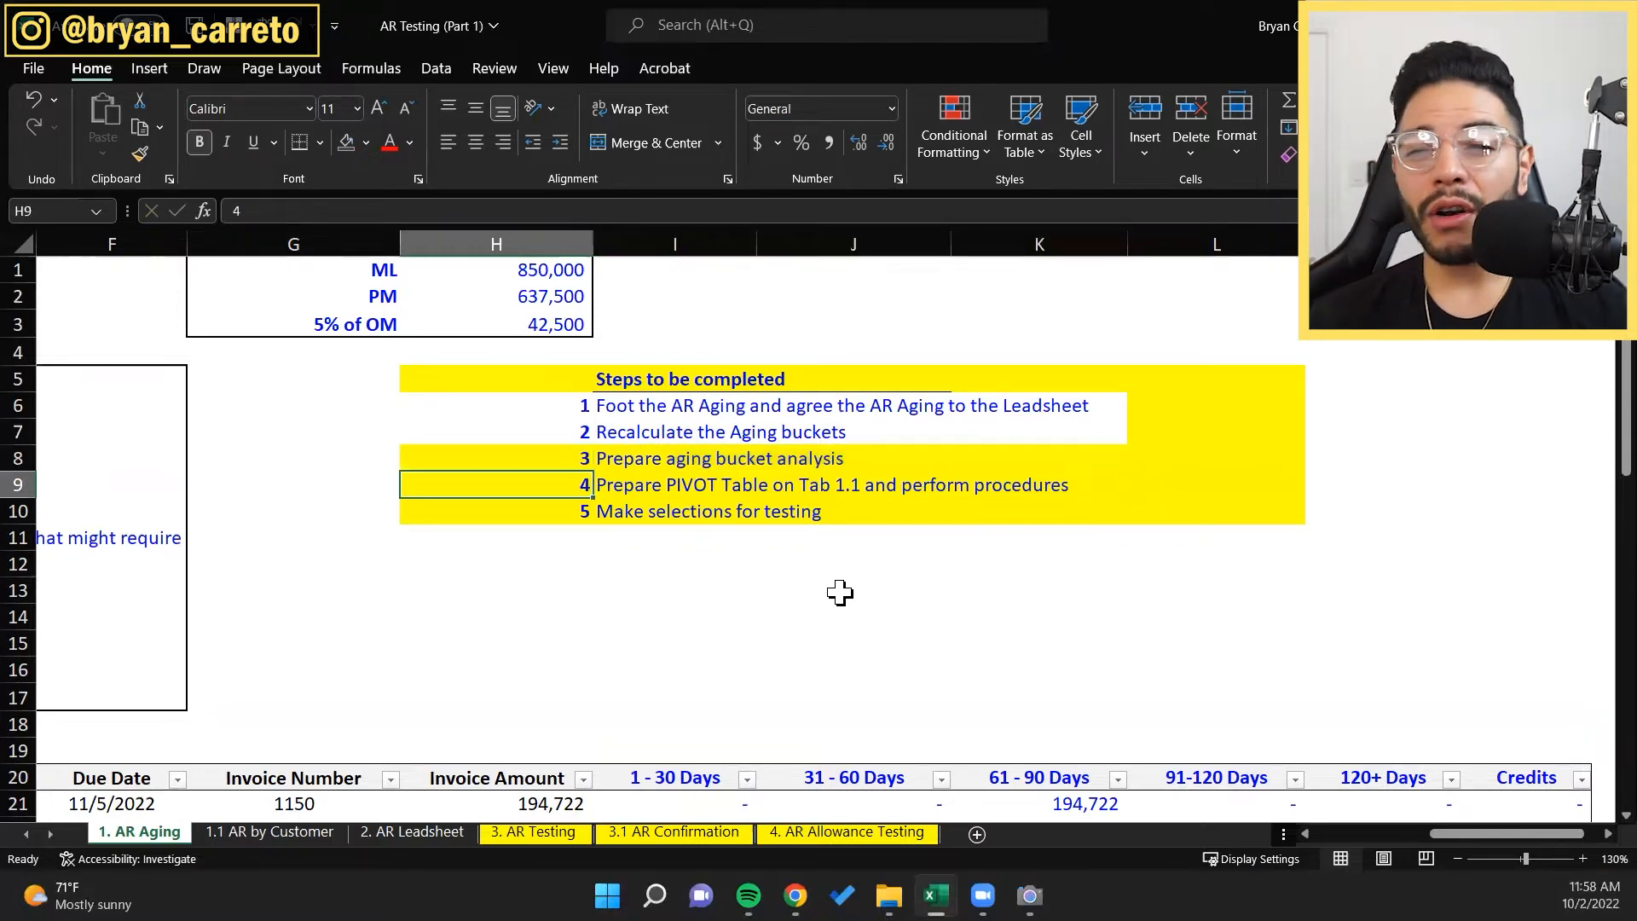
pyautogui.press('Down')
pyautogui.press('Down')
pyautogui.press('Down')
pyautogui.press('Down')
pyautogui.press('Down')
pyautogui.press('Down')
pyautogui.press('Down')
pyautogui.press('Down')
pyautogui.press('Down')
pyautogui.press('Down')
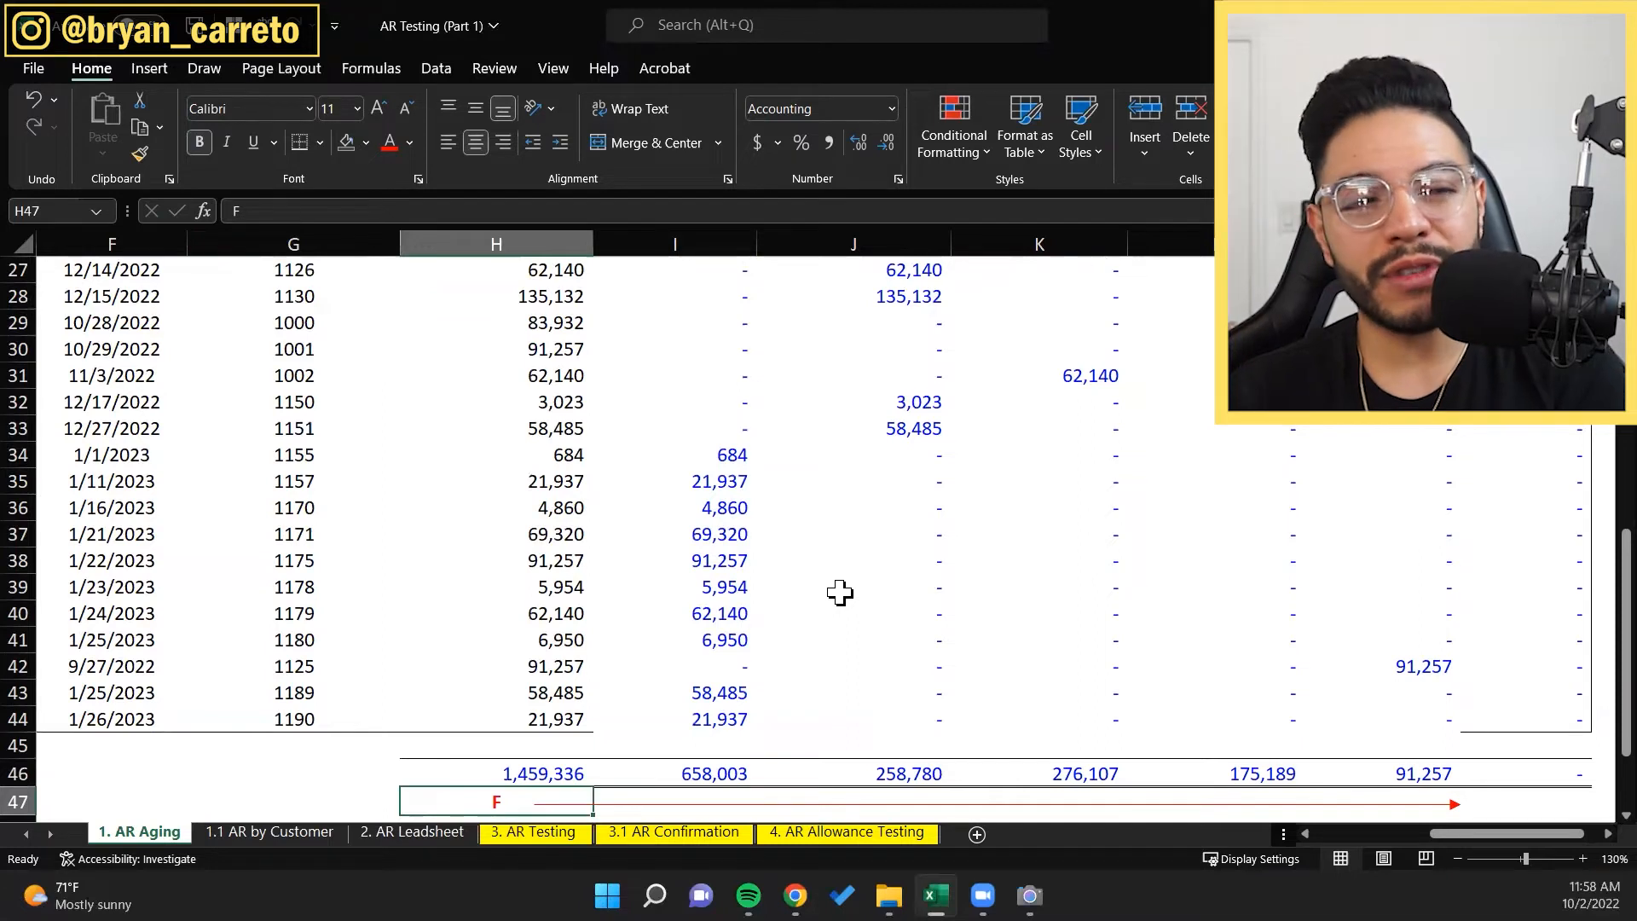
# Step: Inspect the 61 - 90 Days and 31 - 60 Days formulas in row 44
pyautogui.press('Down')
pyautogui.press('Up')
pyautogui.press('Up')
pyautogui.press('Up')
pyautogui.press('Up')
pyautogui.press('Right')
pyautogui.press('Right')
pyautogui.press('Right')
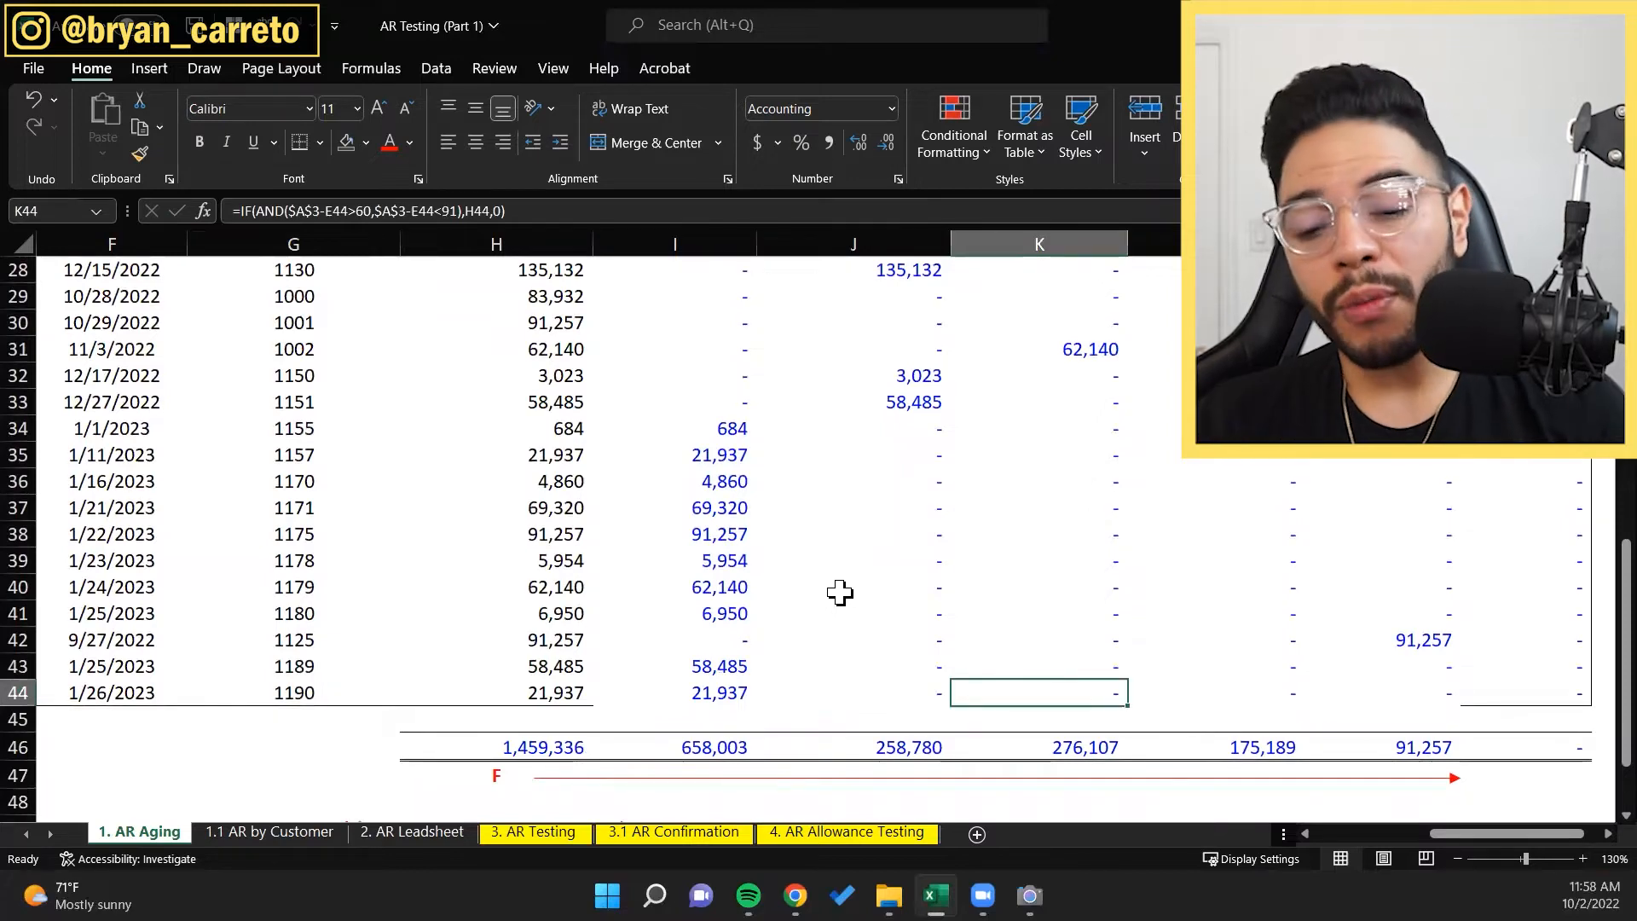
pyautogui.press('Left')
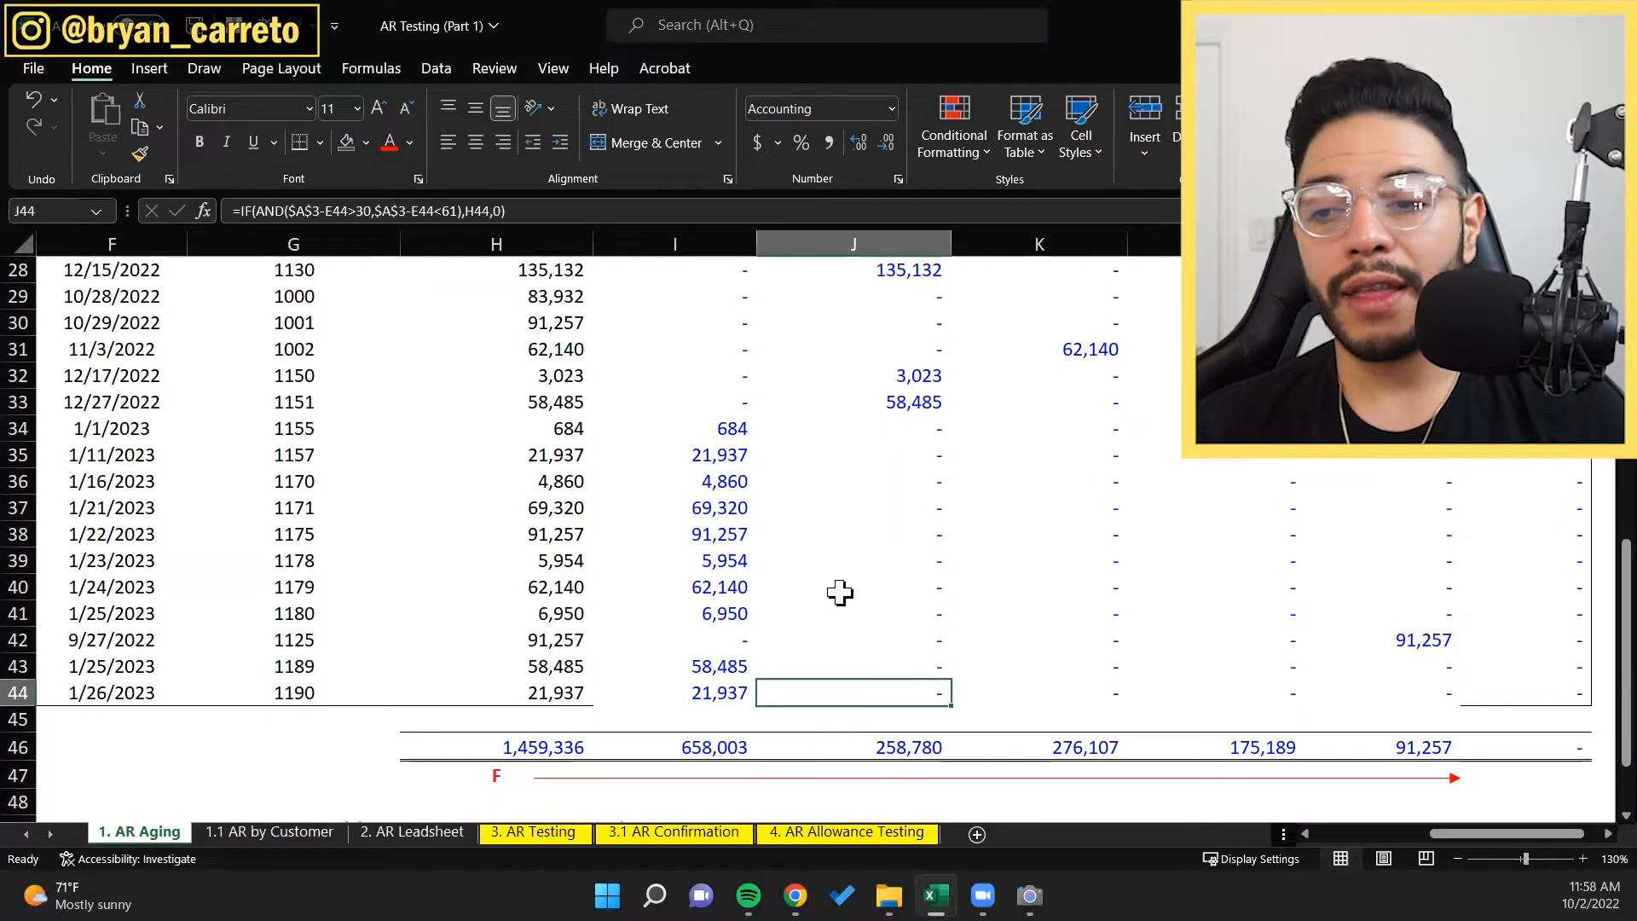
# Step: Return to the list of steps to be completed and review the remaining ones down to I10
pyautogui.press('Left')
pyautogui.hotkey('ctrl', 'Up')
pyautogui.hotkey('ctrl', 'Up')
pyautogui.press('Down')
pyautogui.press('Down')
pyautogui.press('Down')
pyautogui.press('Down')
pyautogui.press('Down')
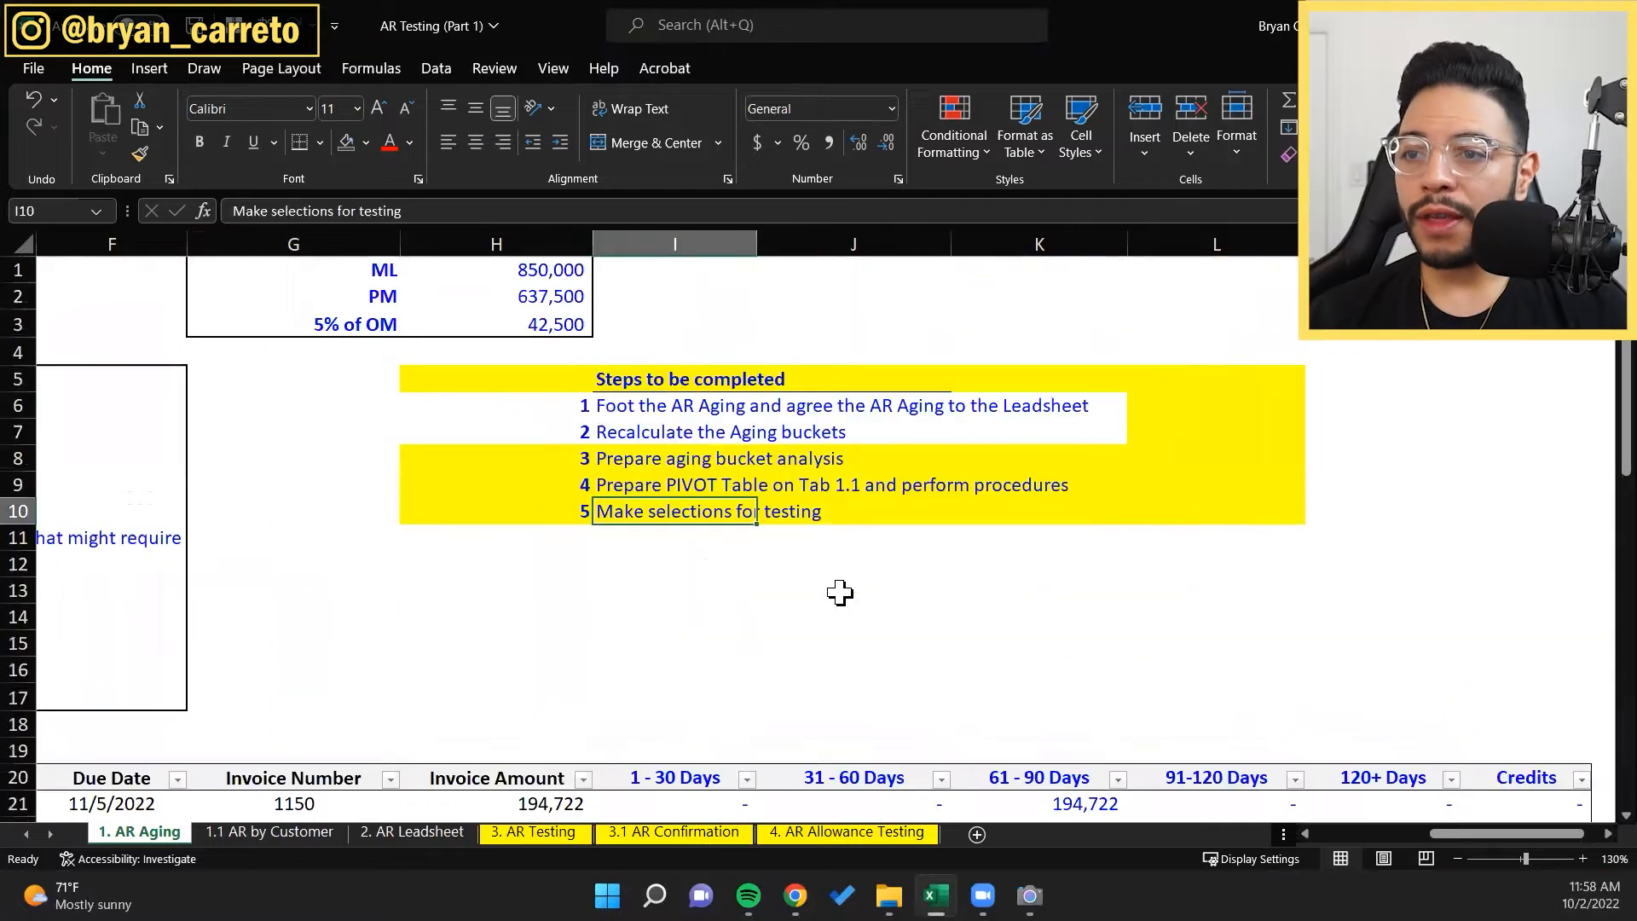
# Step: Inspect the 1 - 30 Days percentage formula in I52 of the AR Aging Bucket row
pyautogui.hotkey('ctrl', 'Down')
pyautogui.hotkey('ctrl', 'Down')
pyautogui.hotkey('ctrl', 'Down')
pyautogui.hotkey('ctrl', 'Down')
pyautogui.hotkey('ctrl', 'Down')
pyautogui.press('F2')
pyautogui.press('Escape')
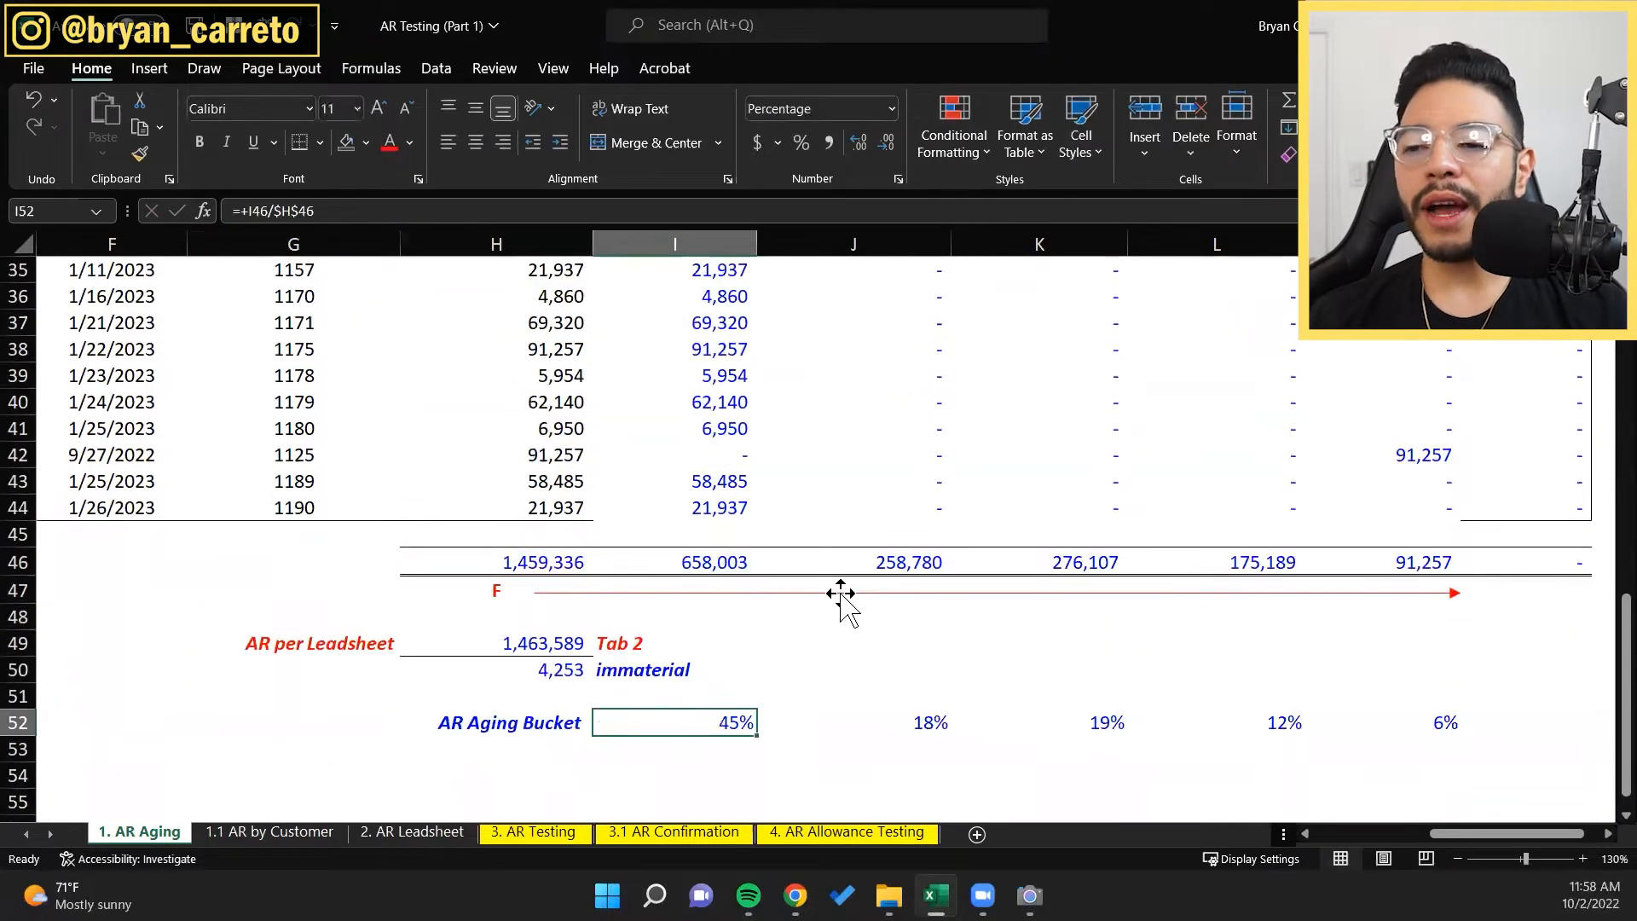
pyautogui.write('+')
pyautogui.press('Up')
pyautogui.press('Up')
pyautogui.press('Up')
pyautogui.press('Up')
pyautogui.press('Up')
pyautogui.press('Escape')
# Step: Freeze the panes at I21, keeping header row 20 and the columns before 1 - 30 Days fixed
pyautogui.hotkey('ctrl', 'Up')
pyautogui.hotkey('ctrl', 'Up')
pyautogui.hotkey('ctrl', 'Up')
pyautogui.hotkey('ctrl', 'Up')
pyautogui.hotkey('ctrl', 'Up')
pyautogui.hotkey('ctrl', 'Up')
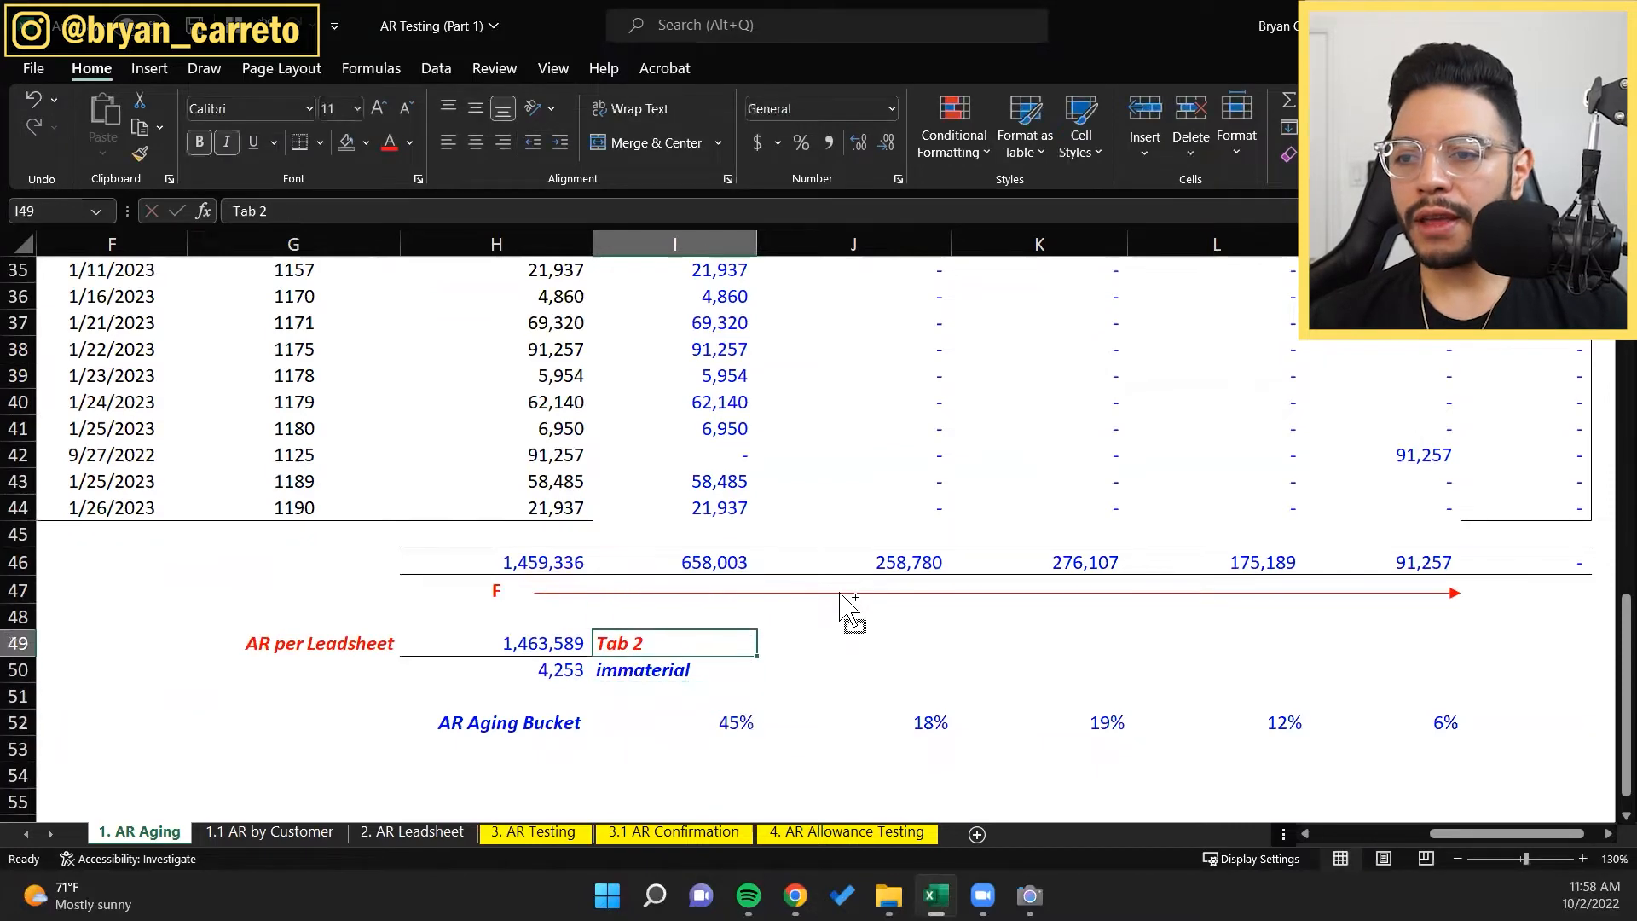
pyautogui.press('Down')
pyautogui.press('Down')
pyautogui.press('Down')
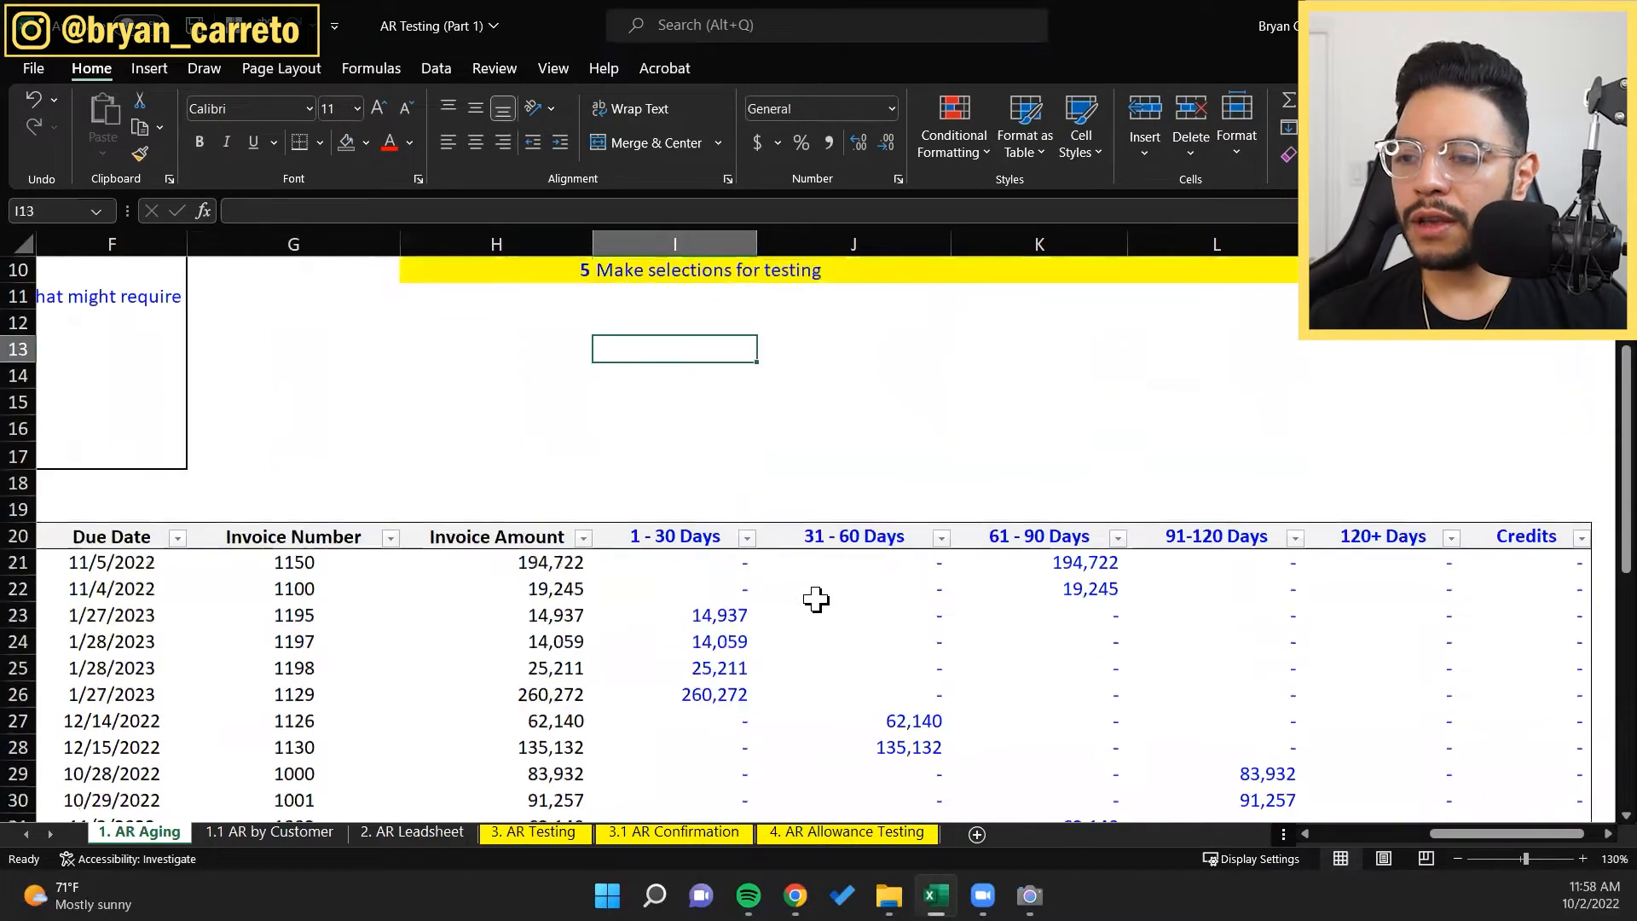
pyautogui.scroll(-3, 801, 599)
pyautogui.click(651, 323)
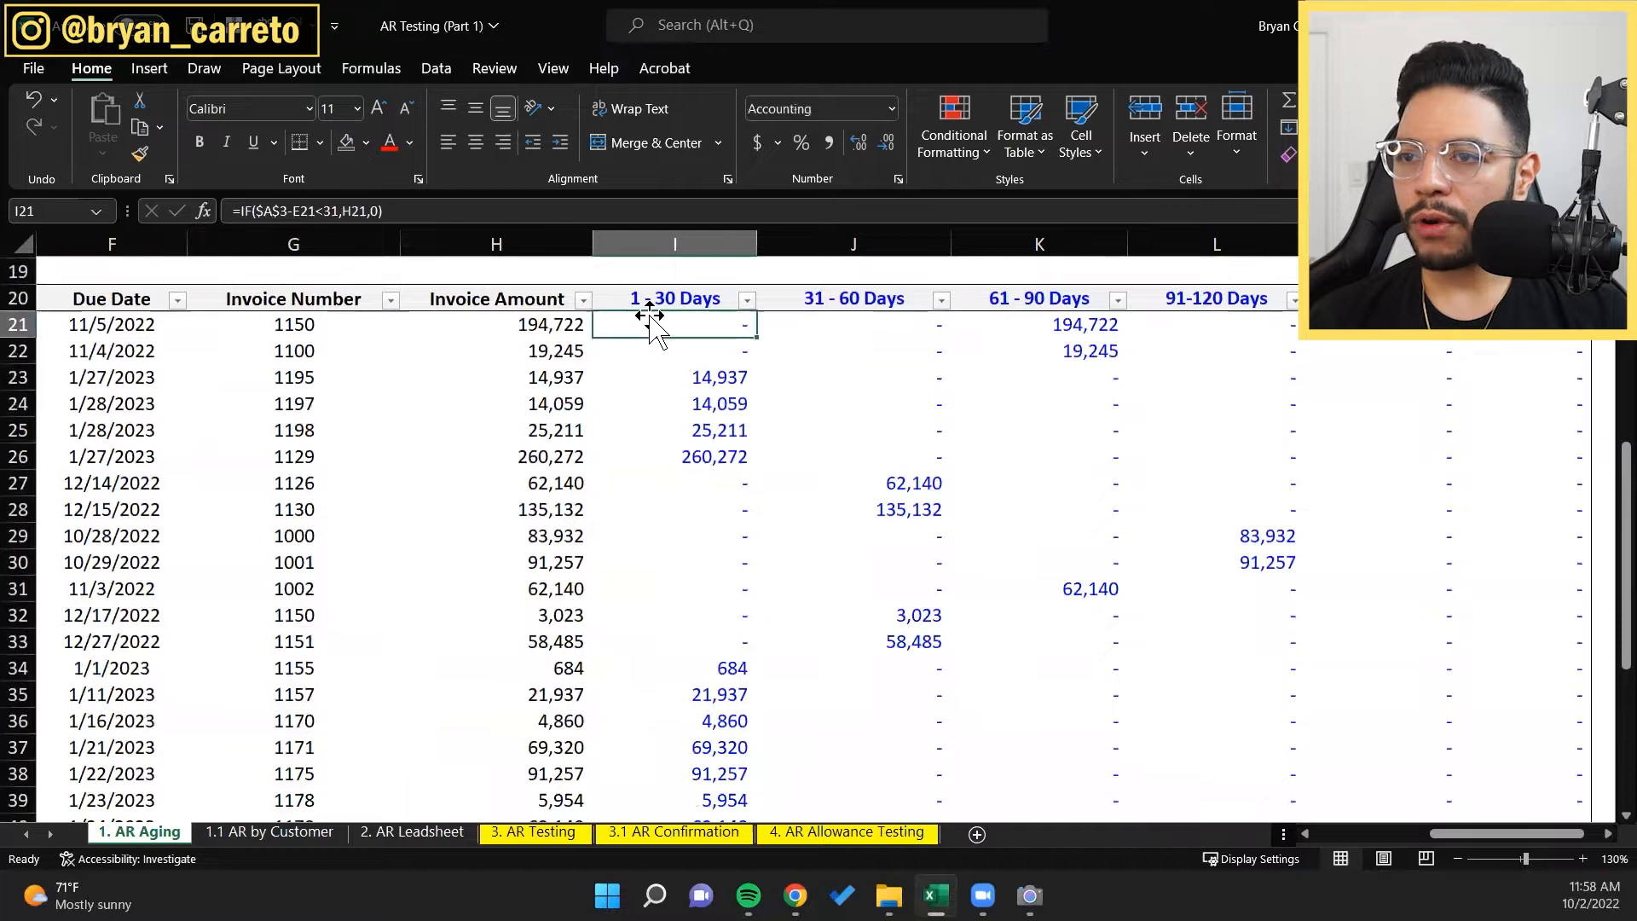
pyautogui.hotkey('alt', 'w')
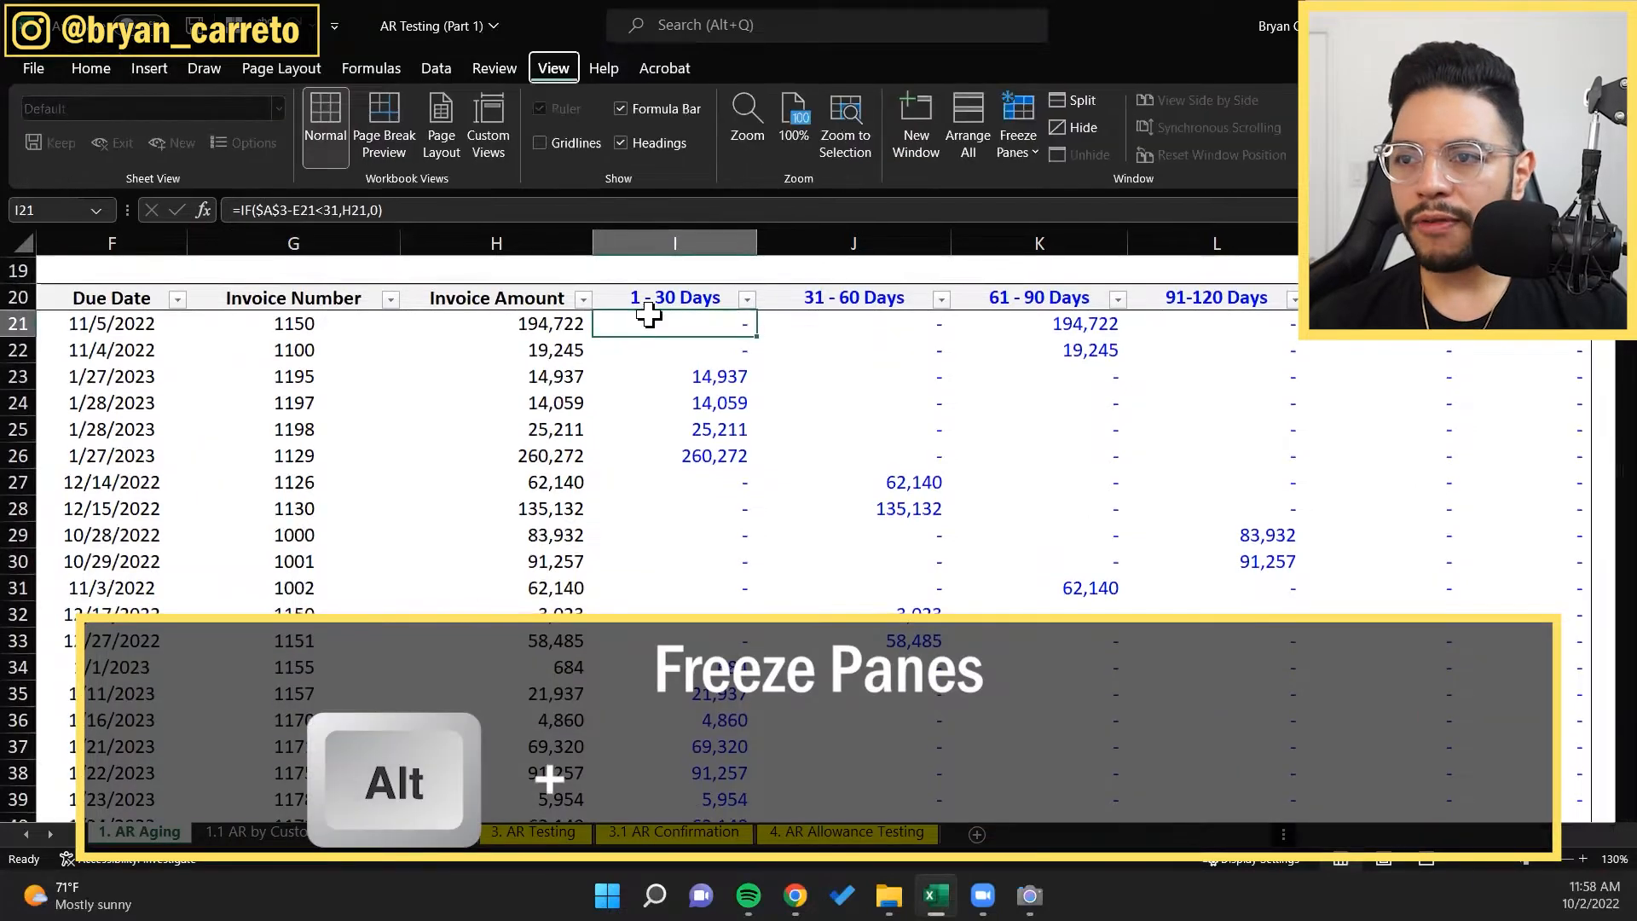
pyautogui.press('f')
pyautogui.press('f')
# Step: Enter the 1 - 30 Days percentage in I52 as +I46/$H$46, with the invoice total reference locked
pyautogui.press('Down')
pyautogui.hotkey('ctrl', 'Down')
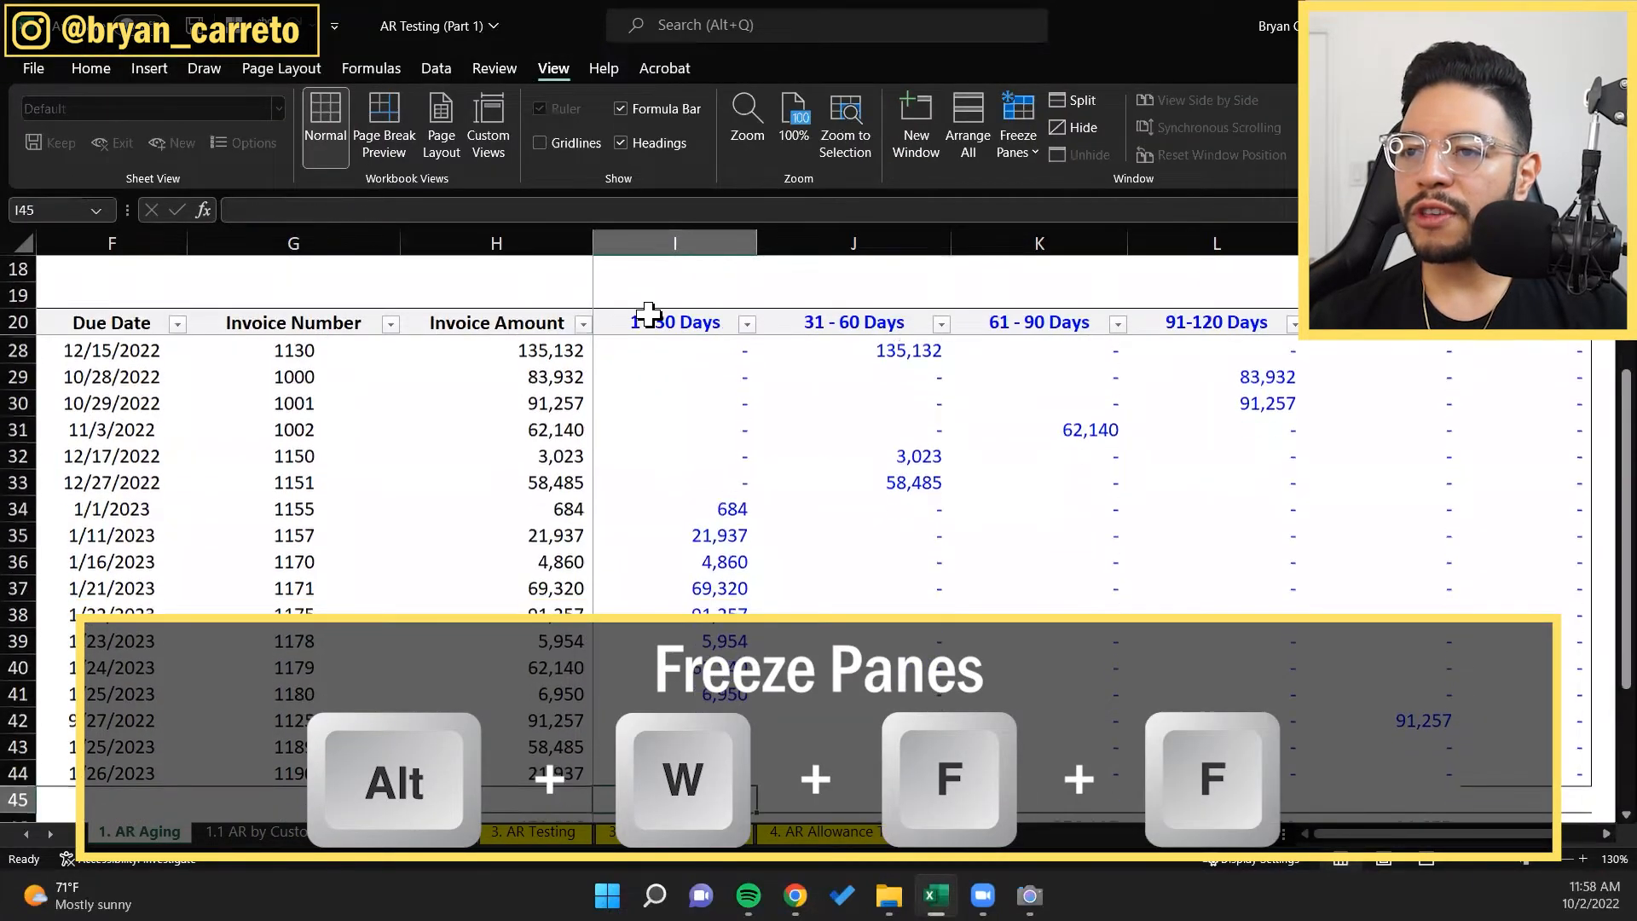
pyautogui.press('Down')
pyautogui.press('Down')
pyautogui.press('Down')
pyautogui.press('Down')
pyautogui.press('Down')
pyautogui.press('Down')
pyautogui.press('Down')
pyautogui.press('Down')
pyautogui.press('Down')
pyautogui.press('Down')
pyautogui.press('Down')
pyautogui.press('Up')
pyautogui.press('Up')
pyautogui.press('Up')
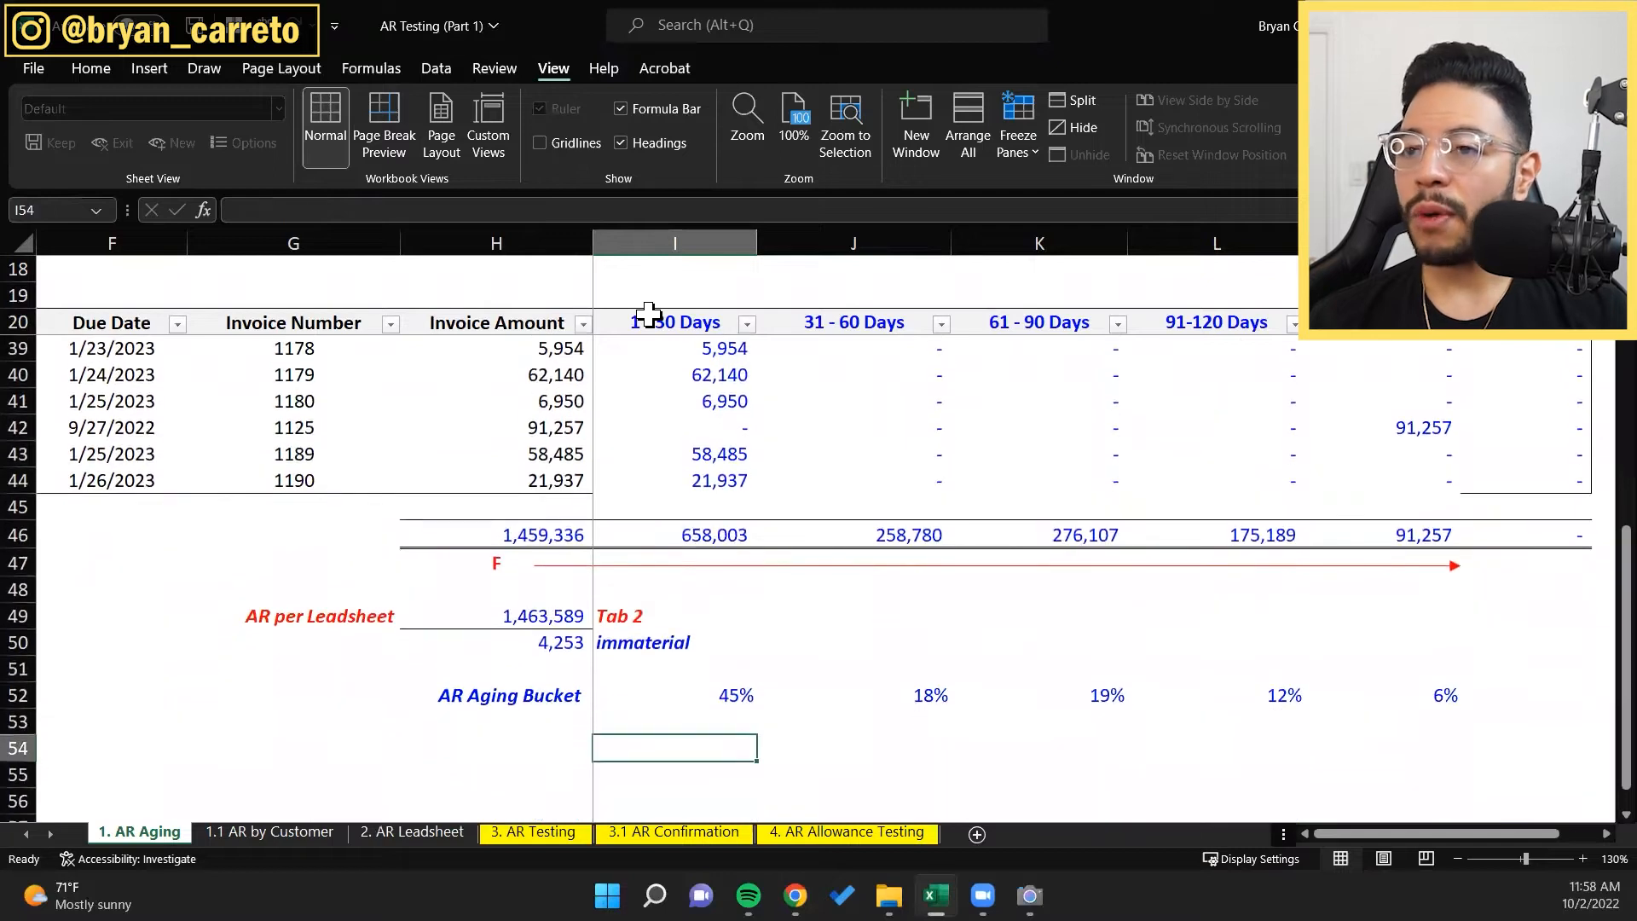
pyautogui.write('+')
pyautogui.press('Up')
pyautogui.press('Up')
pyautogui.press('Up')
pyautogui.press('Up')
pyautogui.press('Up')
pyautogui.press('Up')
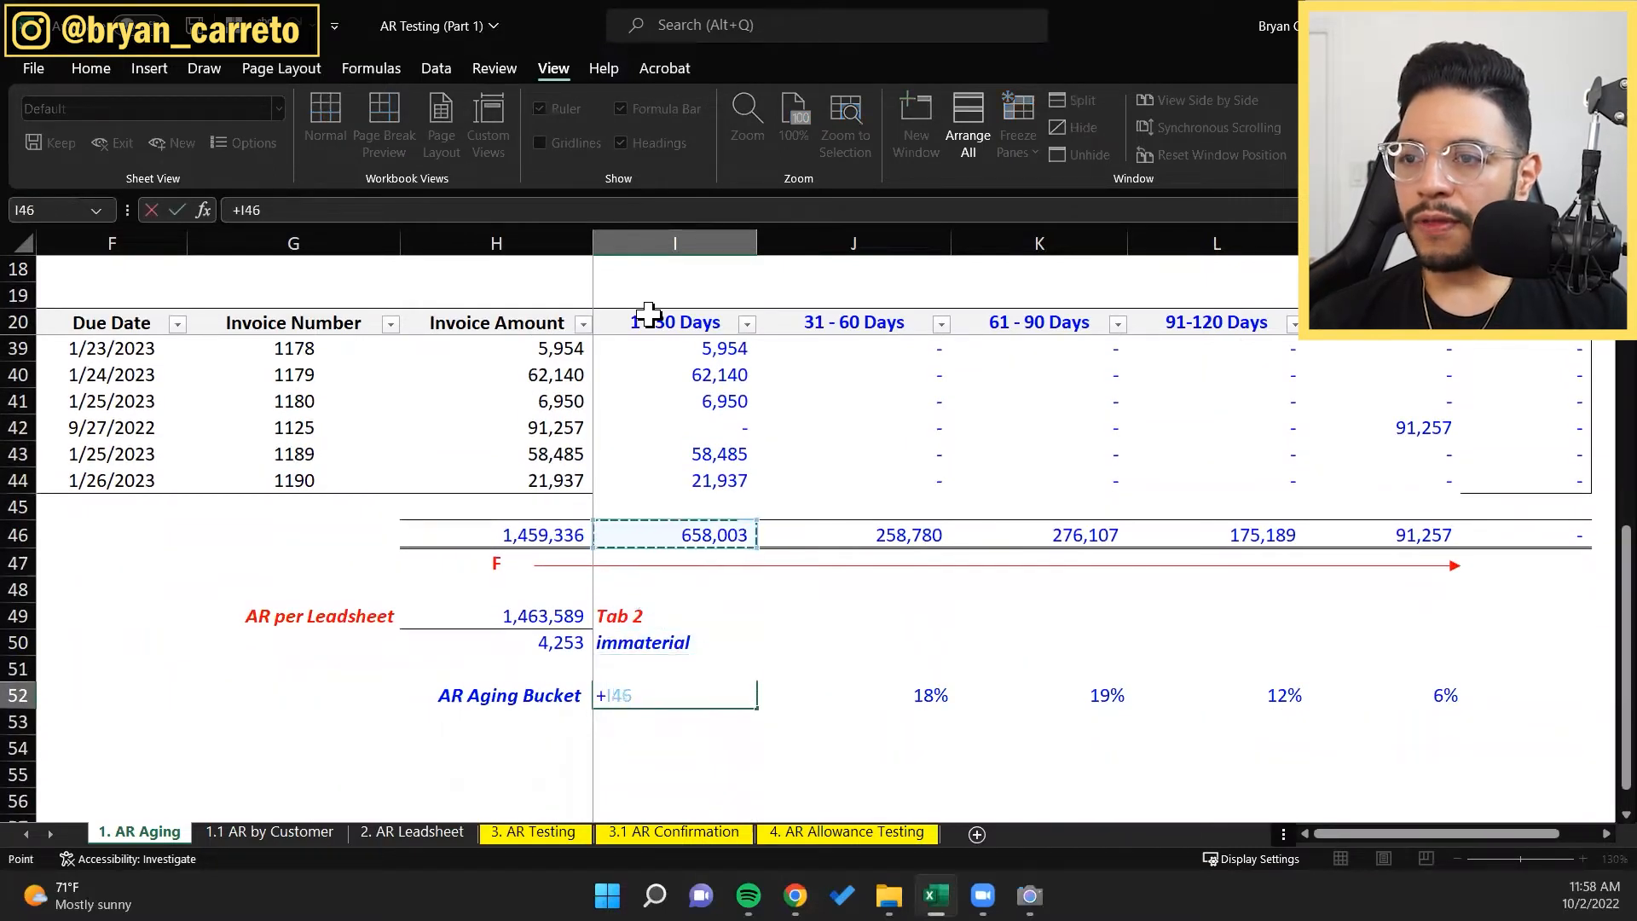
pyautogui.write('/')
pyautogui.press('Up')
pyautogui.press('Up')
pyautogui.press('Up')
pyautogui.press('Up')
pyautogui.press('Up')
pyautogui.press('Up')
pyautogui.press('Left')
pyautogui.press('Up')
pyautogui.press('Down')
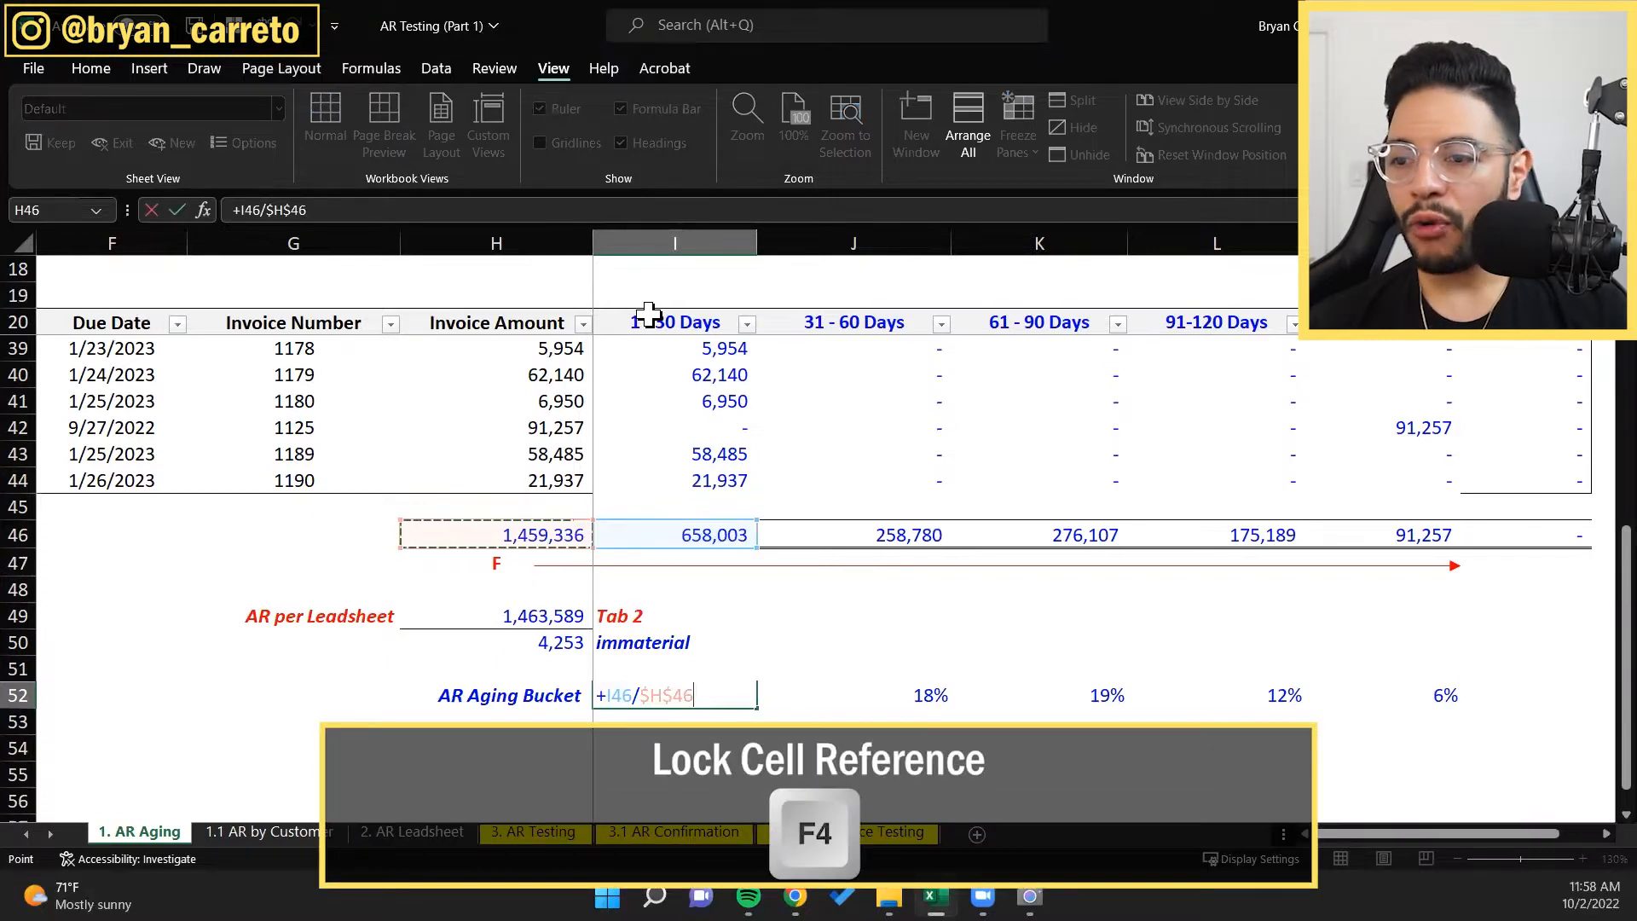
pyautogui.press('Return')
# Step: Copy the I52 percentage formula across the AR Aging Bucket row through M52
pyautogui.press('Up')
pyautogui.hotkey('ctrl', 'c')
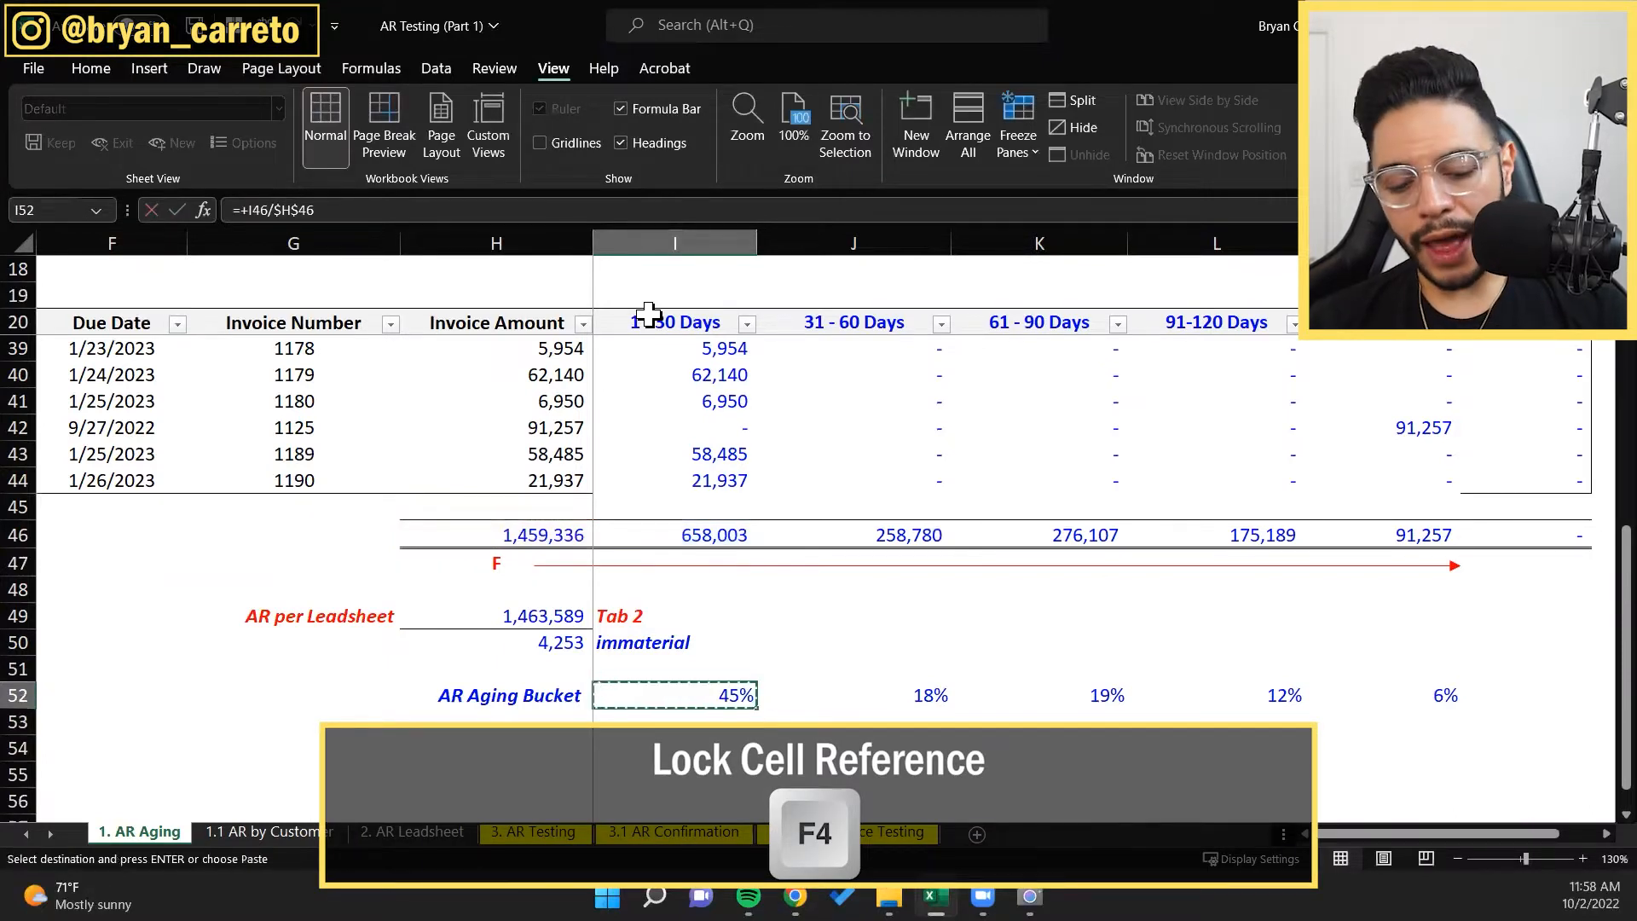
pyautogui.press('Escape')
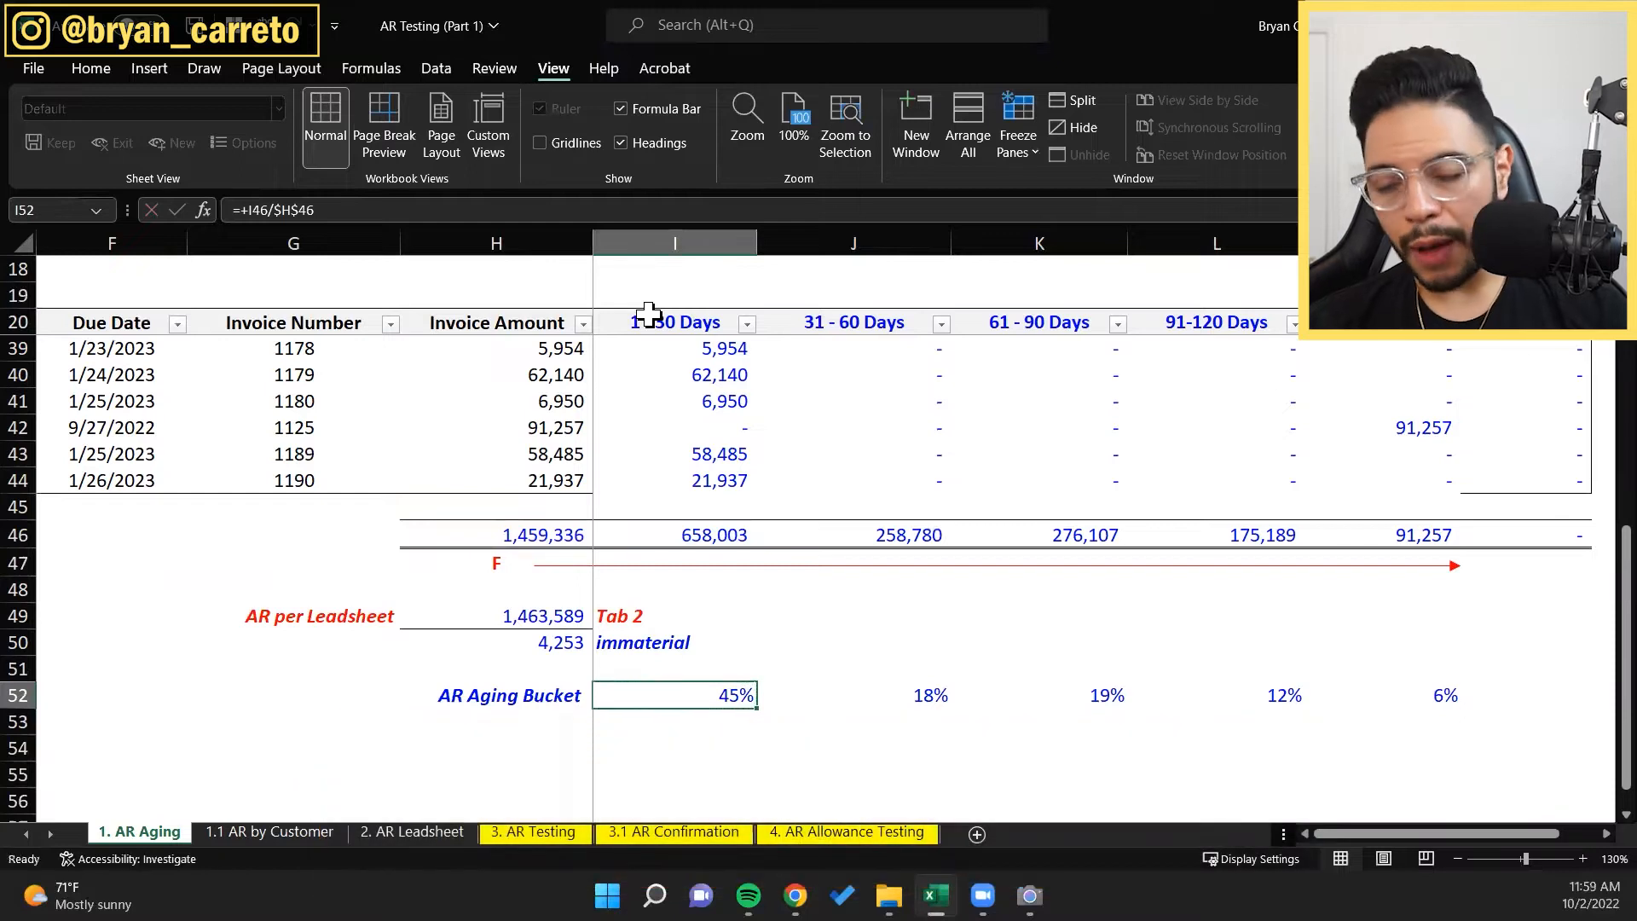
pyautogui.hotkey('ctrl', 'c')
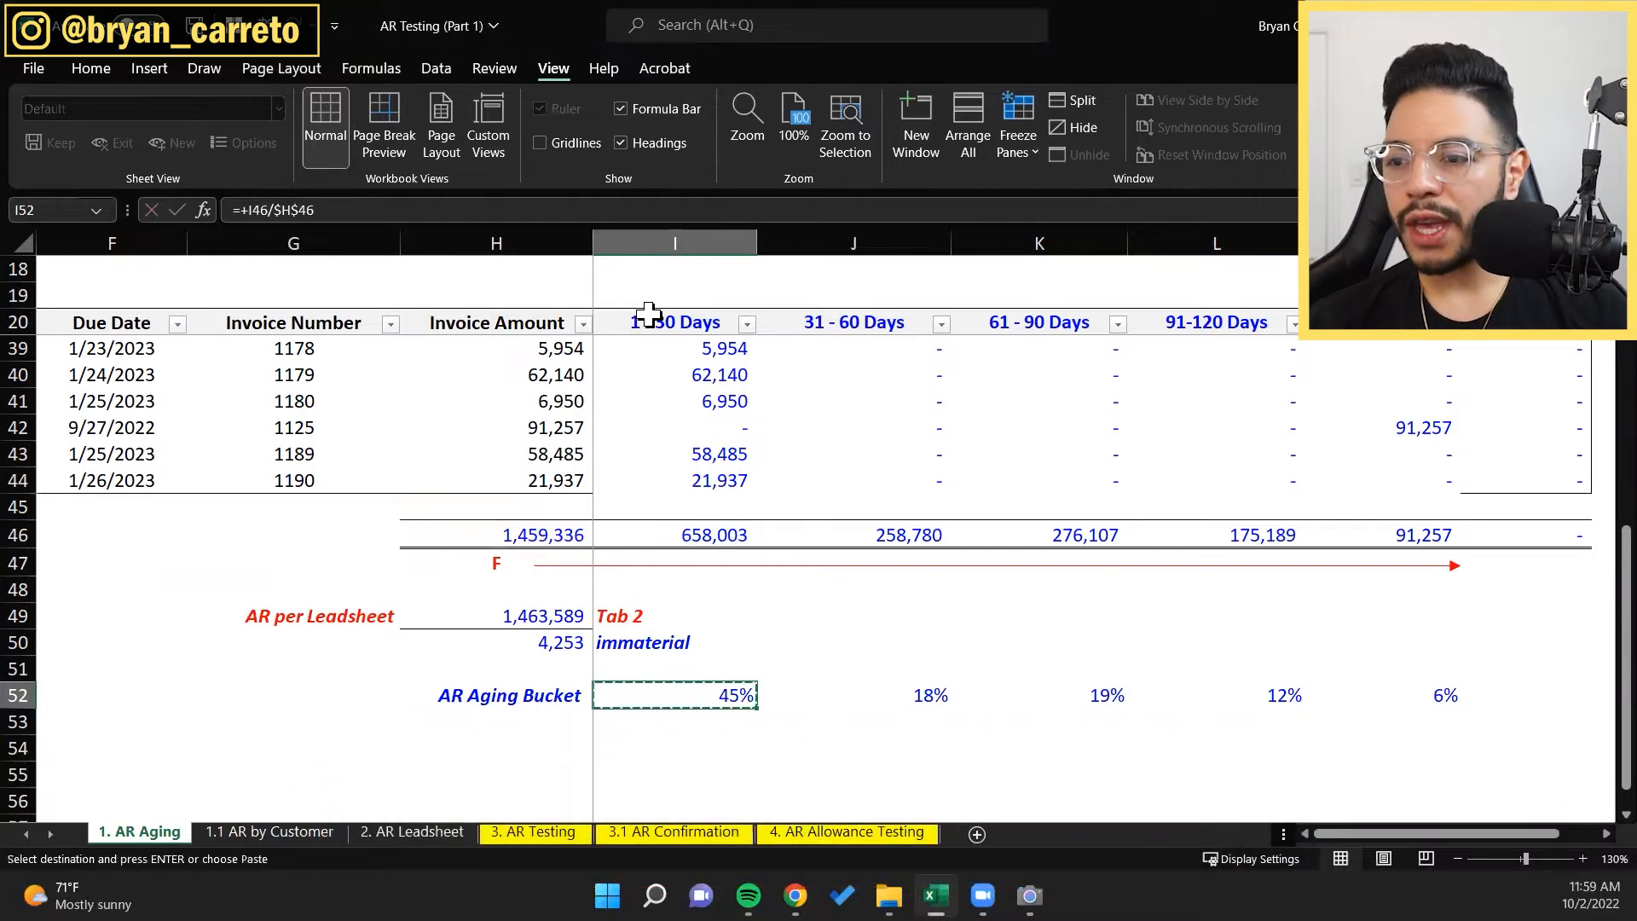
pyautogui.hotkey('shift', 'Right')
pyautogui.hotkey('shift', 'Right')
pyautogui.hotkey('shift', 'Right')
pyautogui.hotkey('shift', 'Right')
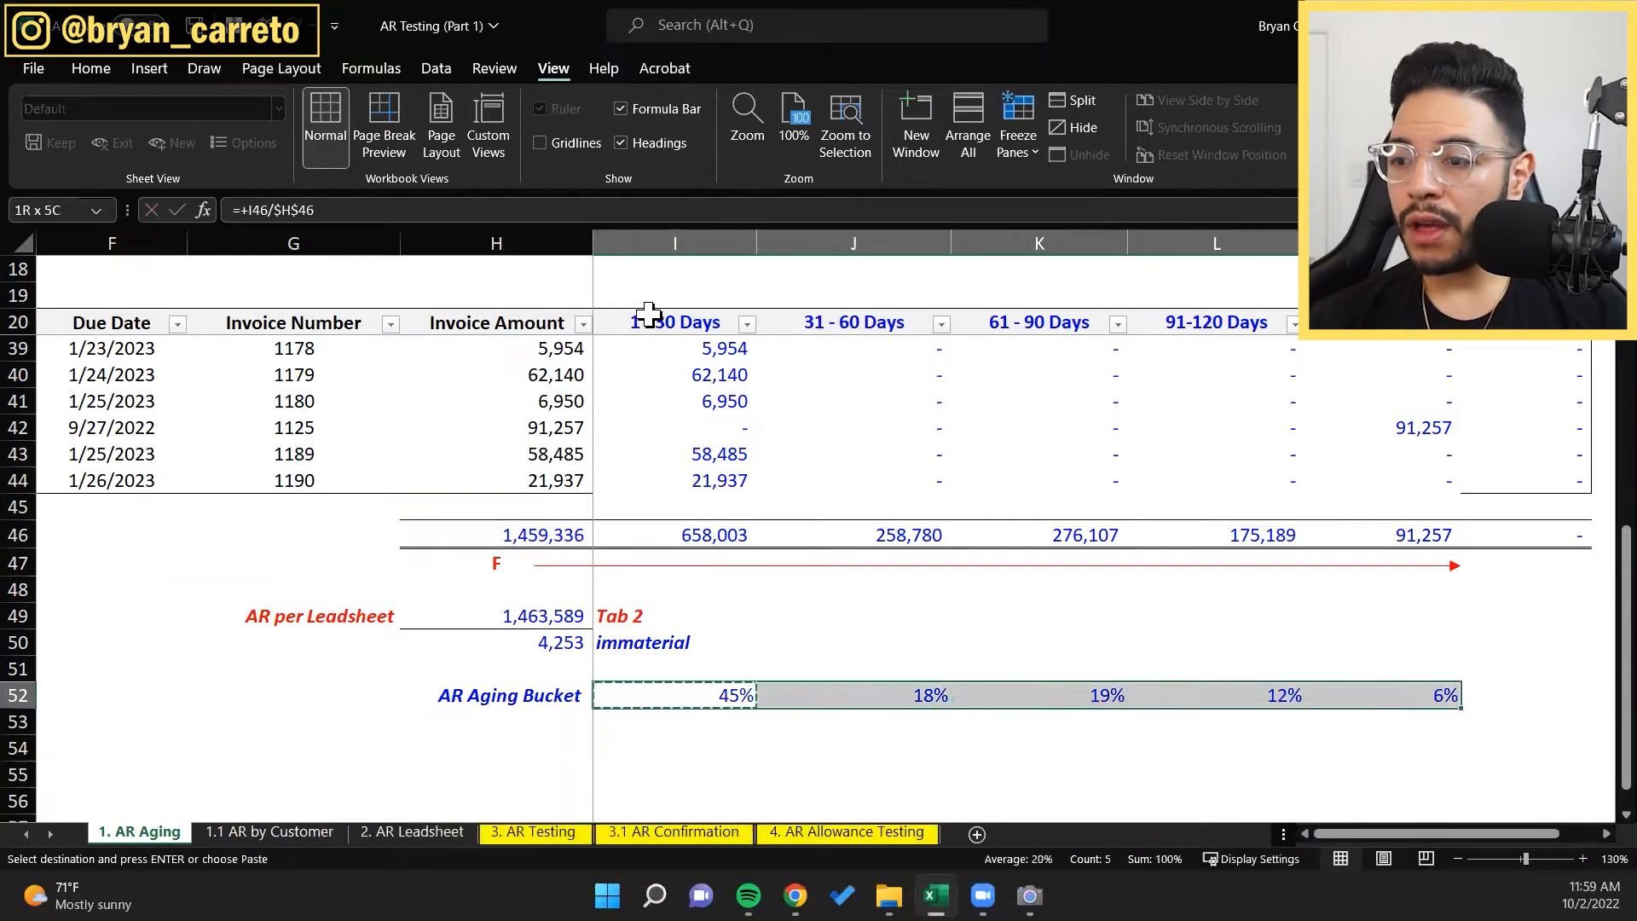
pyautogui.hotkey('ctrl', 'v')
pyautogui.press('Escape')
# Step: Inspect the copied percentage formulas in I52 and J52
pyautogui.press('F2')
pyautogui.press('Return')
pyautogui.press('F2')
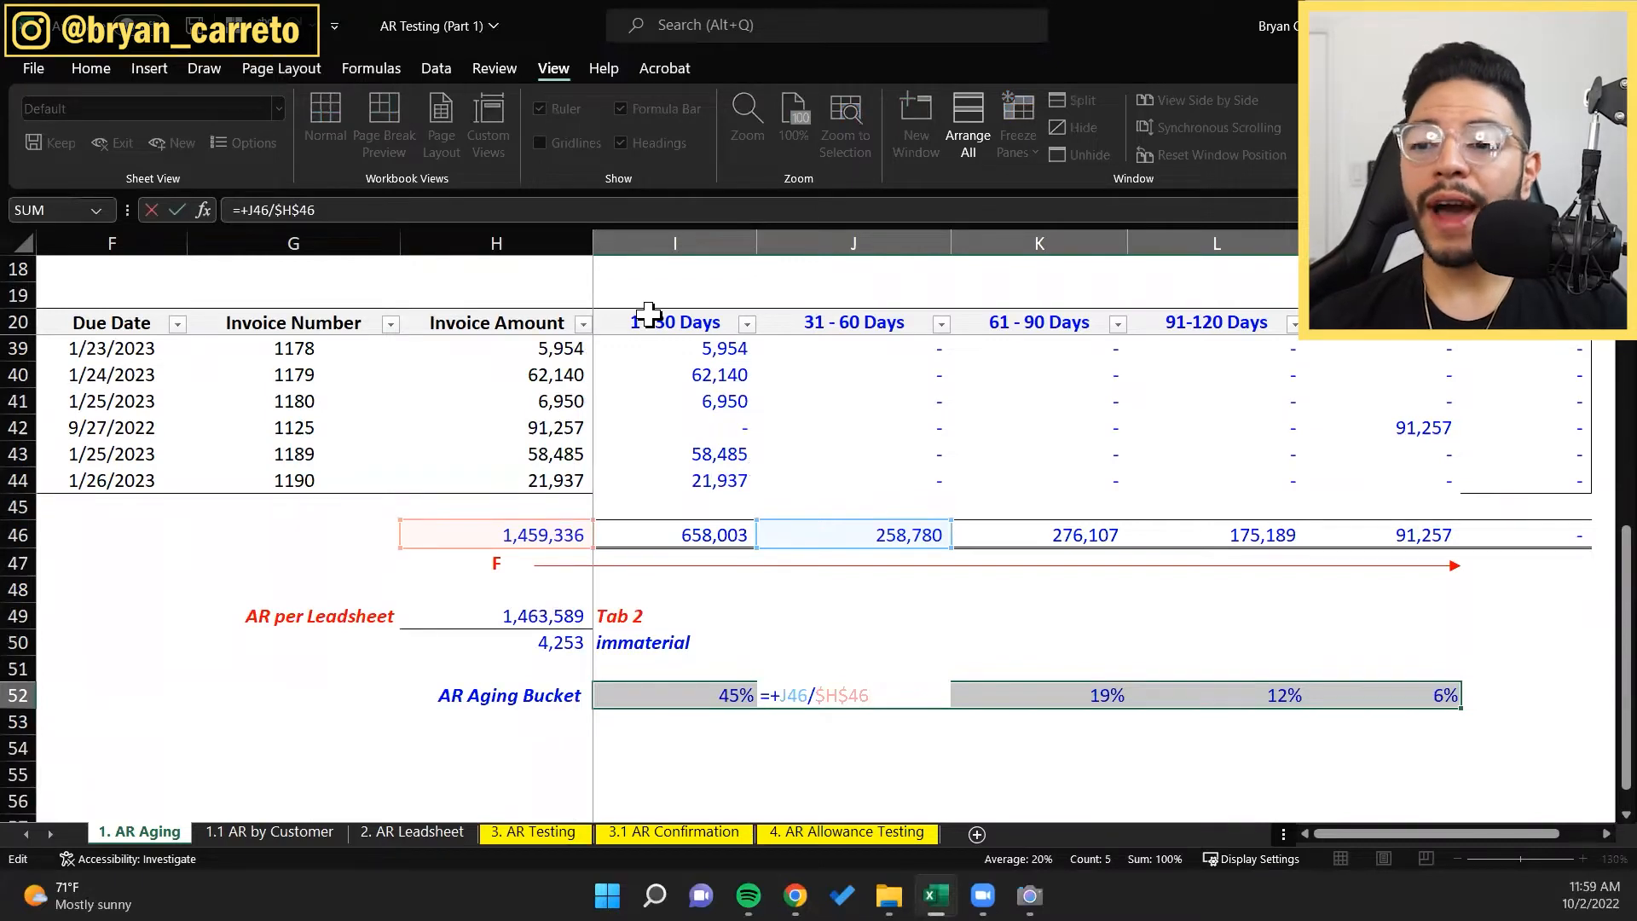
pyautogui.press('Escape')
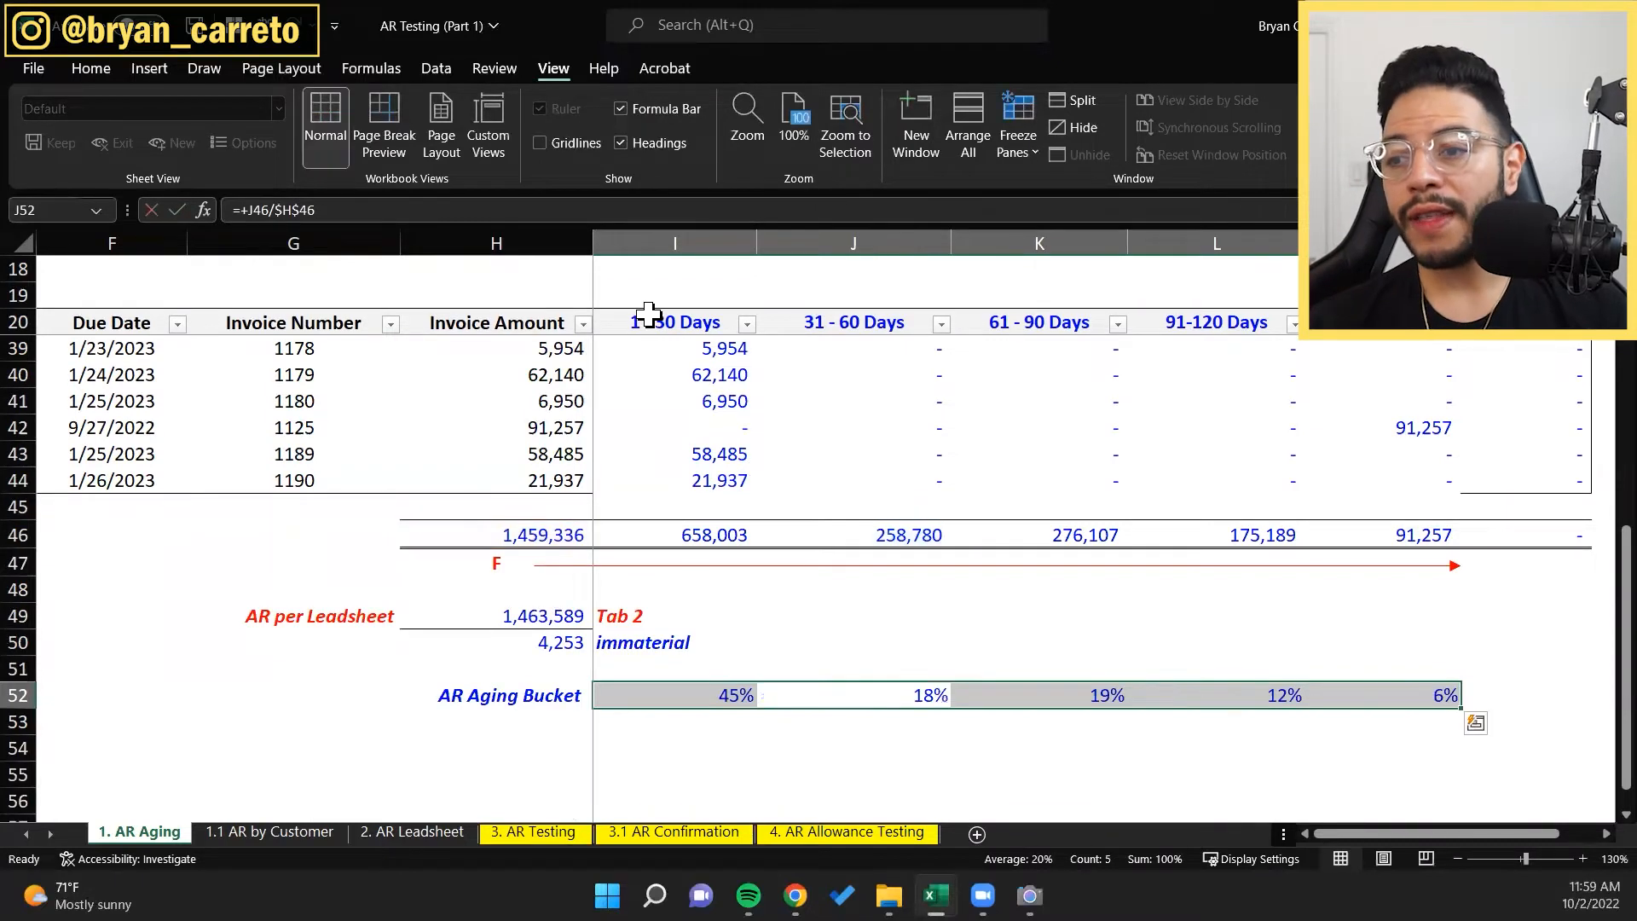
# Step: Paste the I52 formula over I52:M52 once more and undo that paste
pyautogui.press('Left')
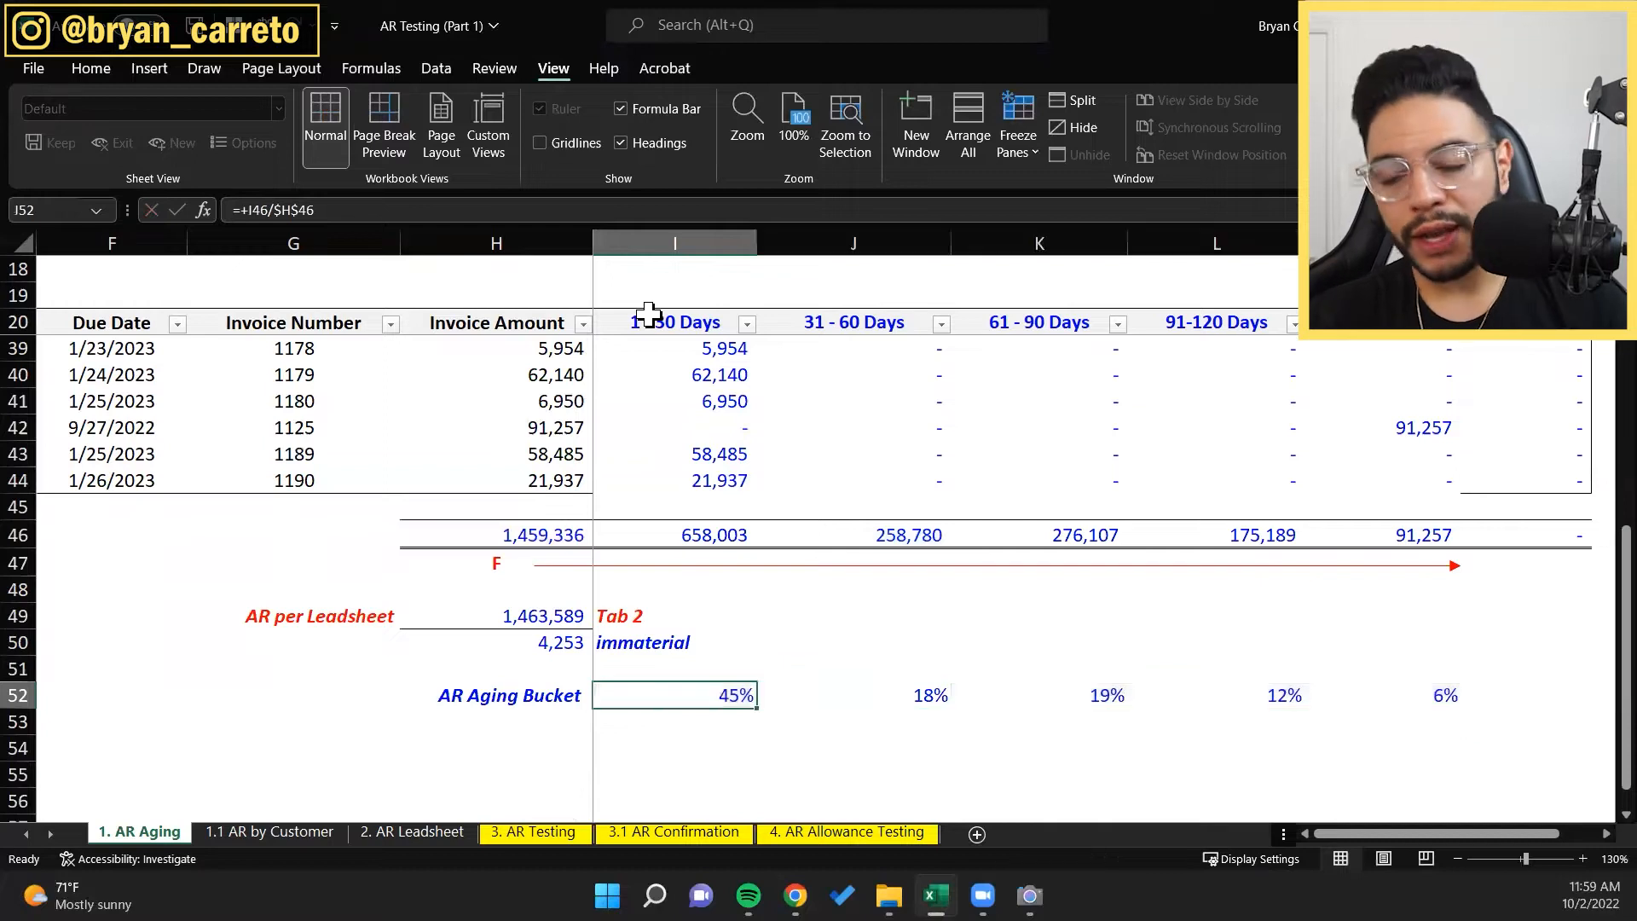
pyautogui.hotkey('ctrl', 'c')
pyautogui.hotkey('shift', 'Right')
pyautogui.hotkey('shift', 'Right')
pyautogui.hotkey('shift', 'Right')
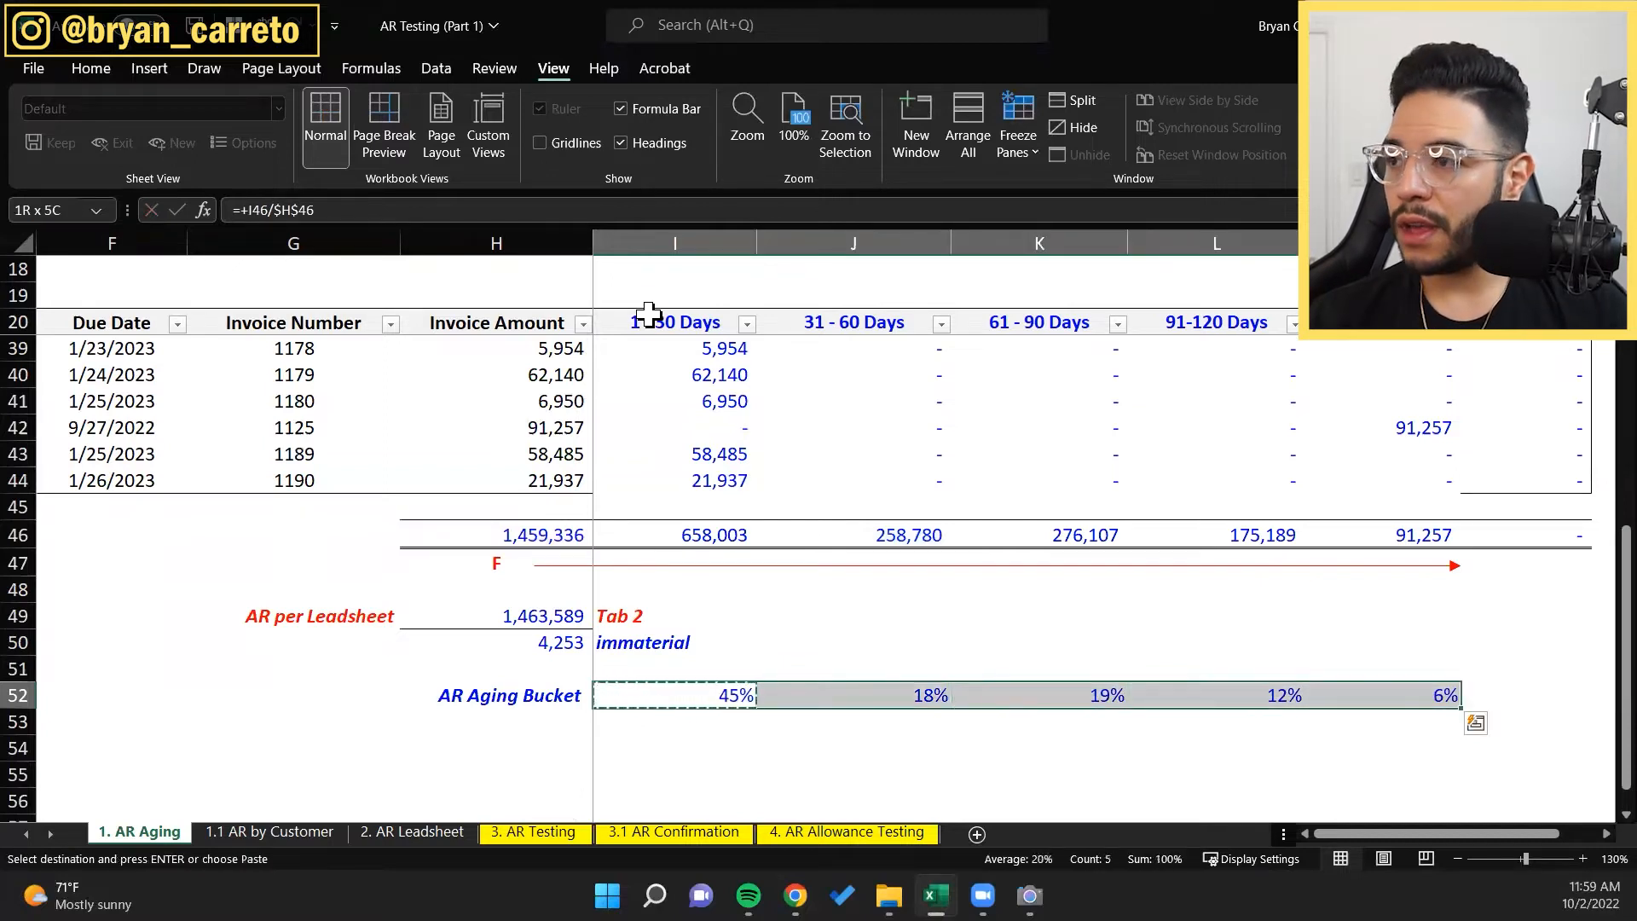
pyautogui.hotkey('ctrl', 'v')
pyautogui.hotkey('ctrl', 'z')
# Step: Inspect the cell references in the I52 percentage formula
pyautogui.press('F2')
pyautogui.press('Escape')
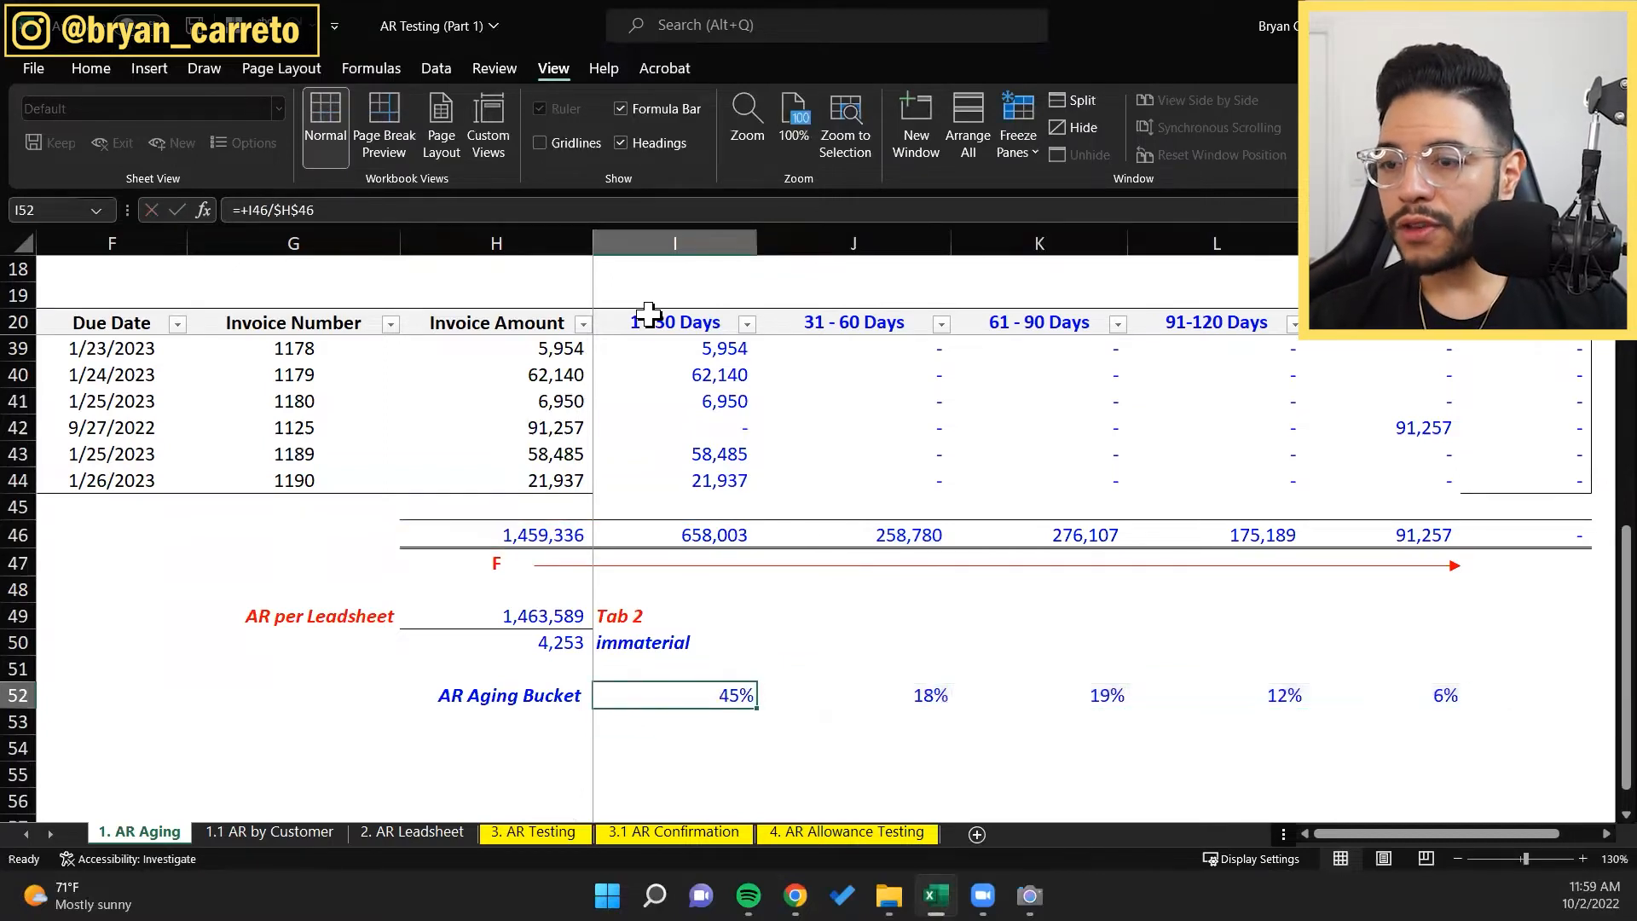
pyautogui.press('F2')
pyautogui.press('Escape')
pyautogui.scroll(-1, 770, 456)
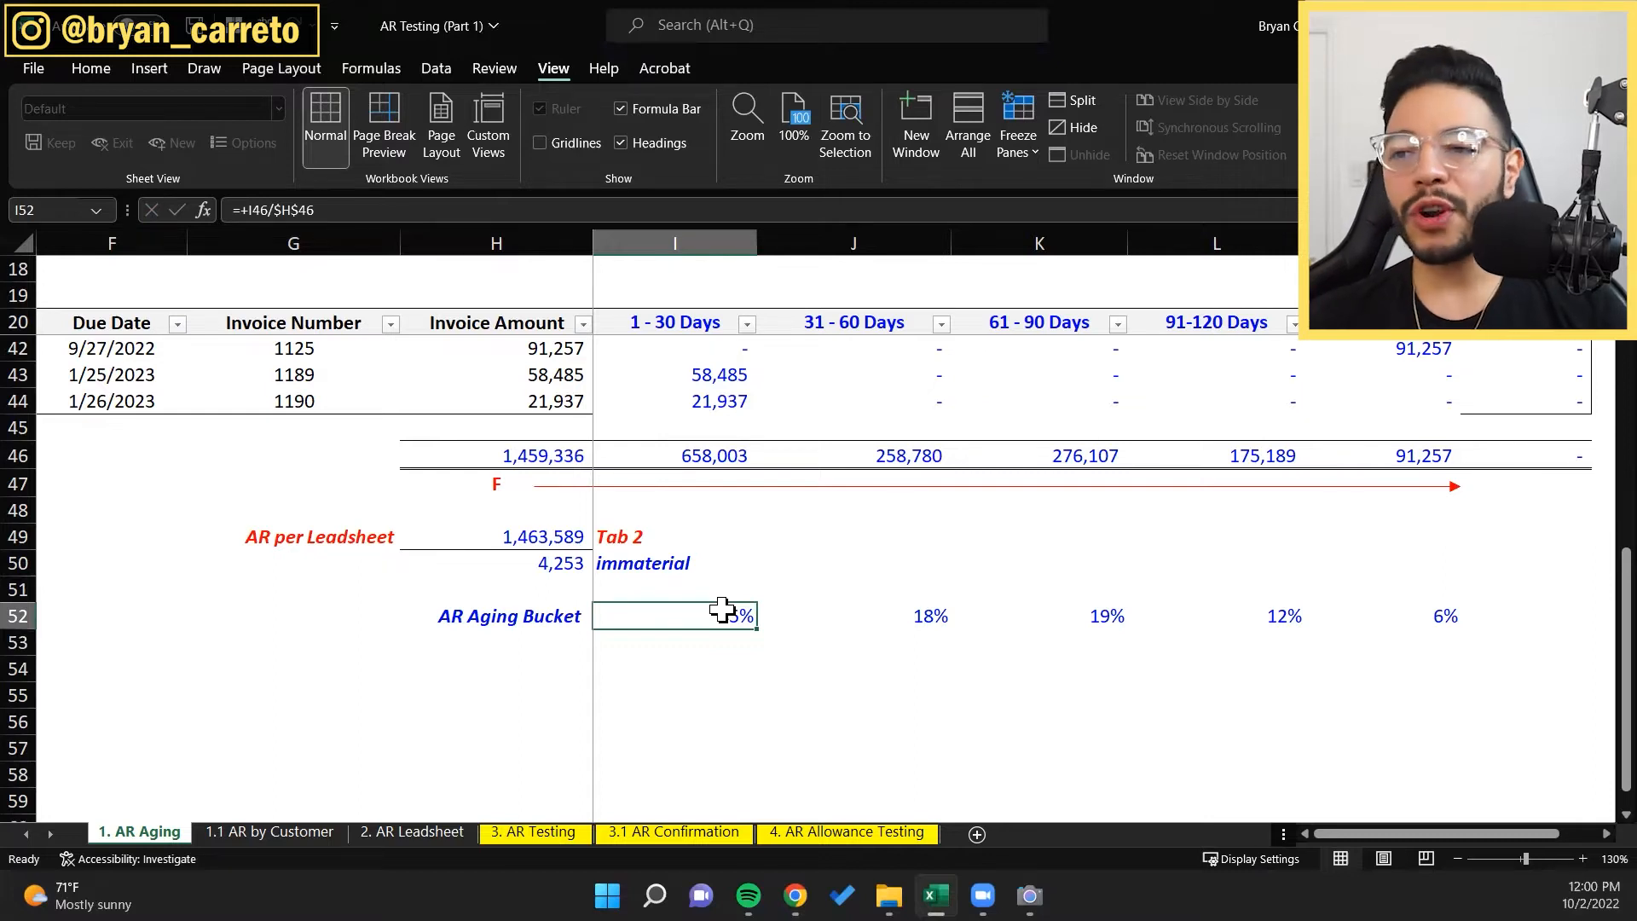
# Step: Fill the aging percentages in I52:M52 by copying the 1 - 30 Days formula across
pyautogui.hotkey('ctrl', 'c')
pyautogui.hotkey('shift', 'Right')
pyautogui.hotkey('shift', 'Right')
pyautogui.hotkey('shift', 'Right')
pyautogui.hotkey('shift', 'Right')
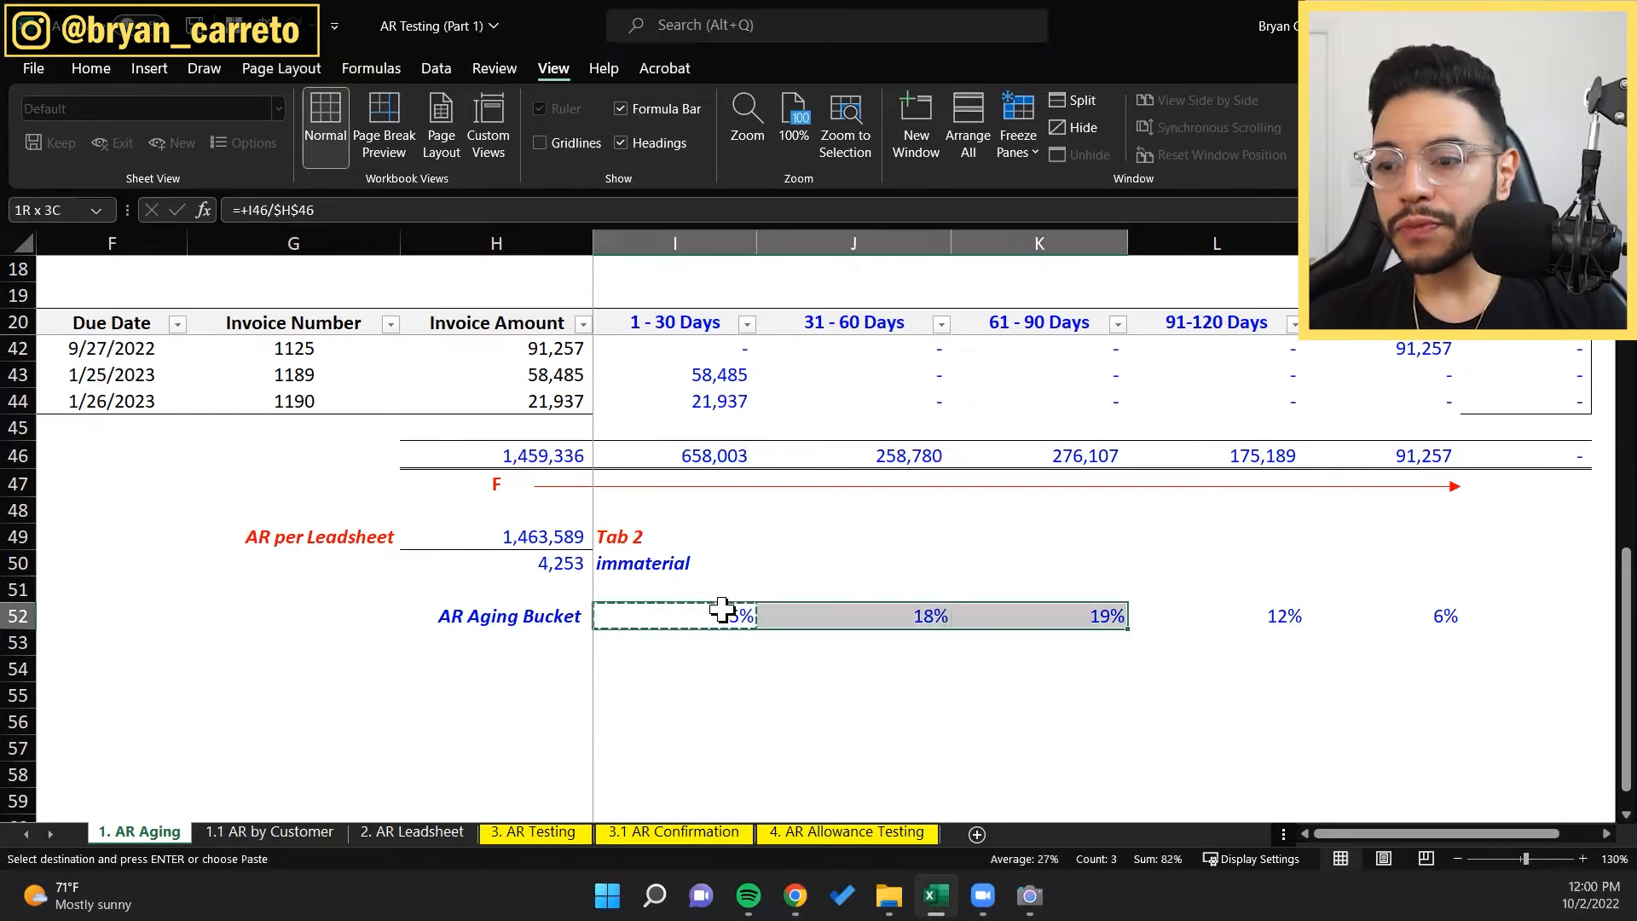
pyautogui.hotkey('ctrl', 'v')
pyautogui.press('Escape')
# Step: Check the percentage formula in I52 and review the 31 - 60 Days and 61 - 90 Days results beside it
pyautogui.press('Down')
pyautogui.press('Up')
pyautogui.press('F2')
pyautogui.press('Escape')
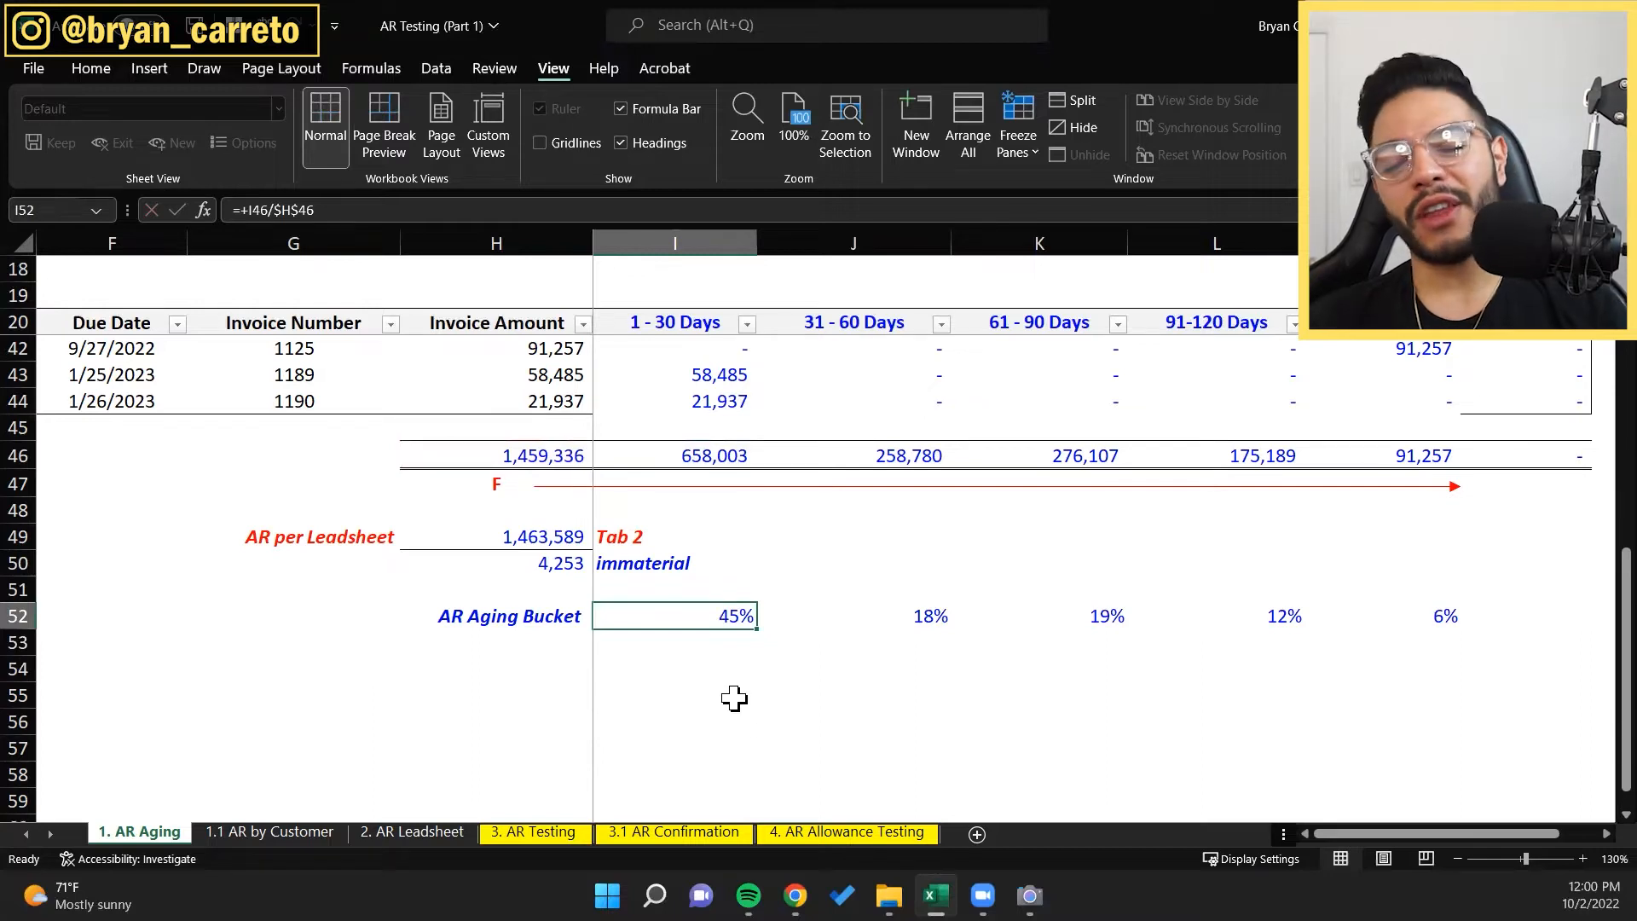
pyautogui.press('Right')
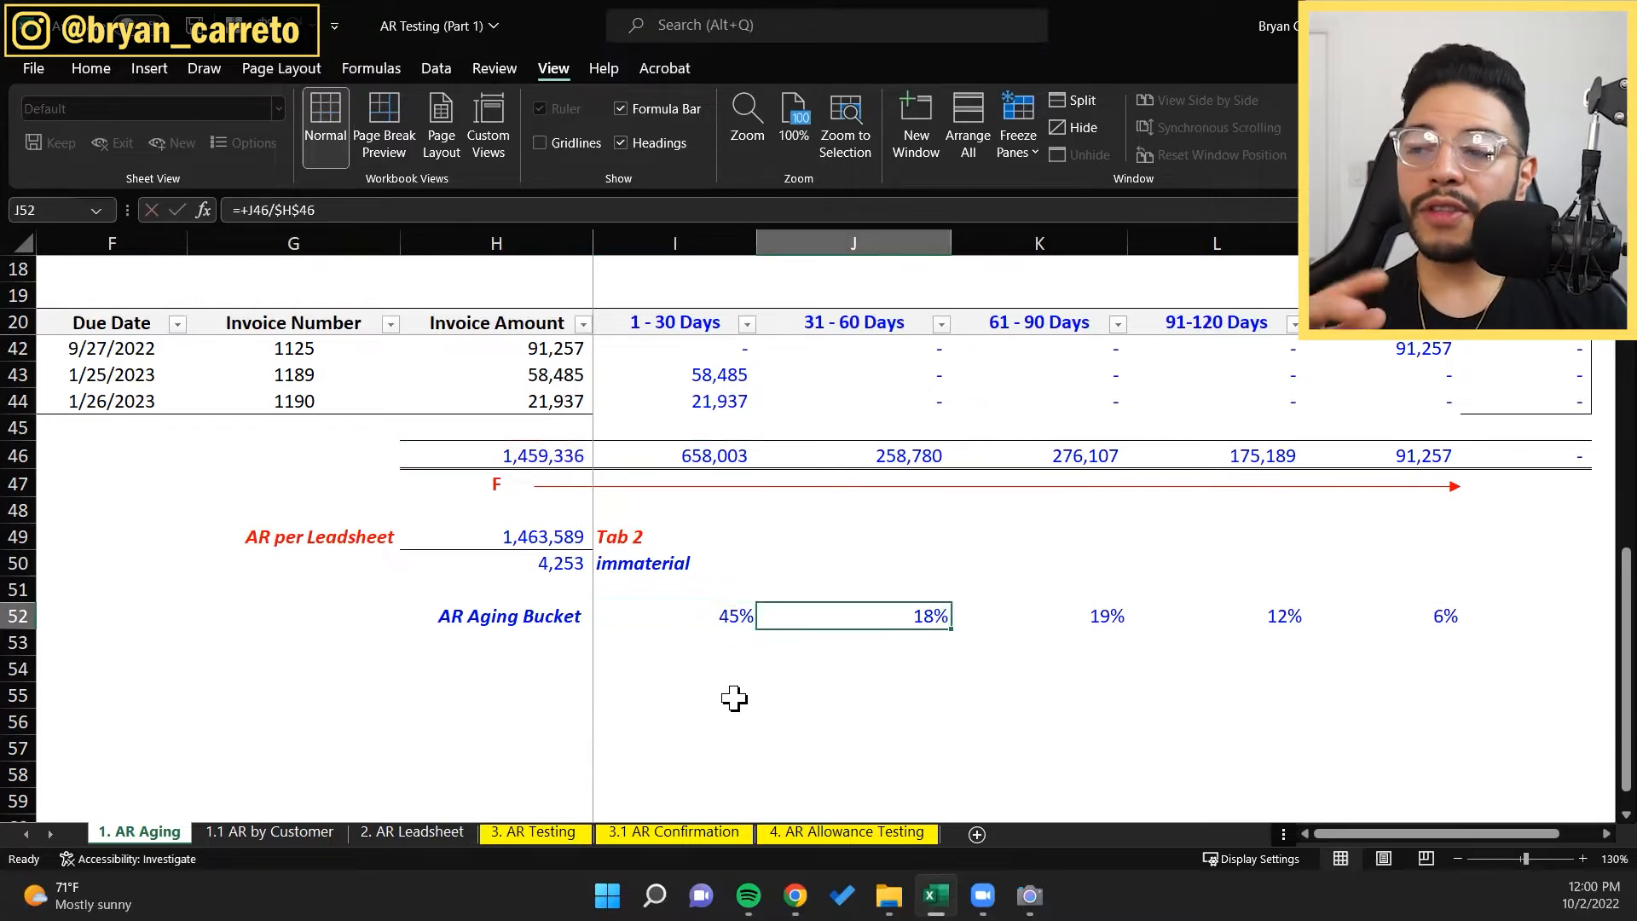
pyautogui.press('Right')
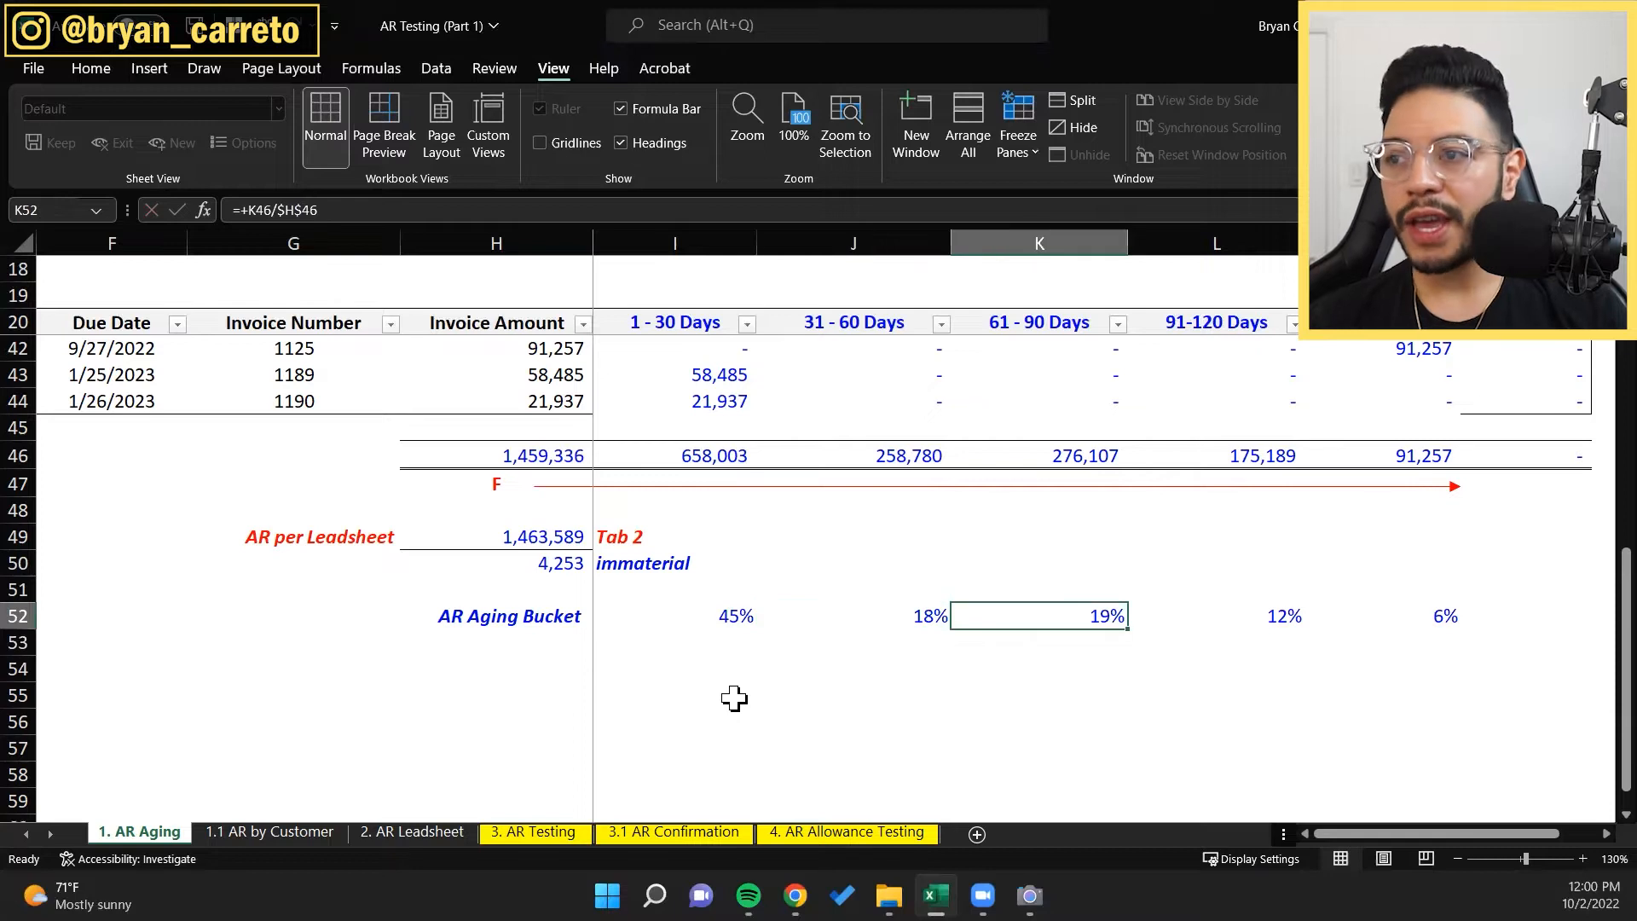
pyautogui.press('Left')
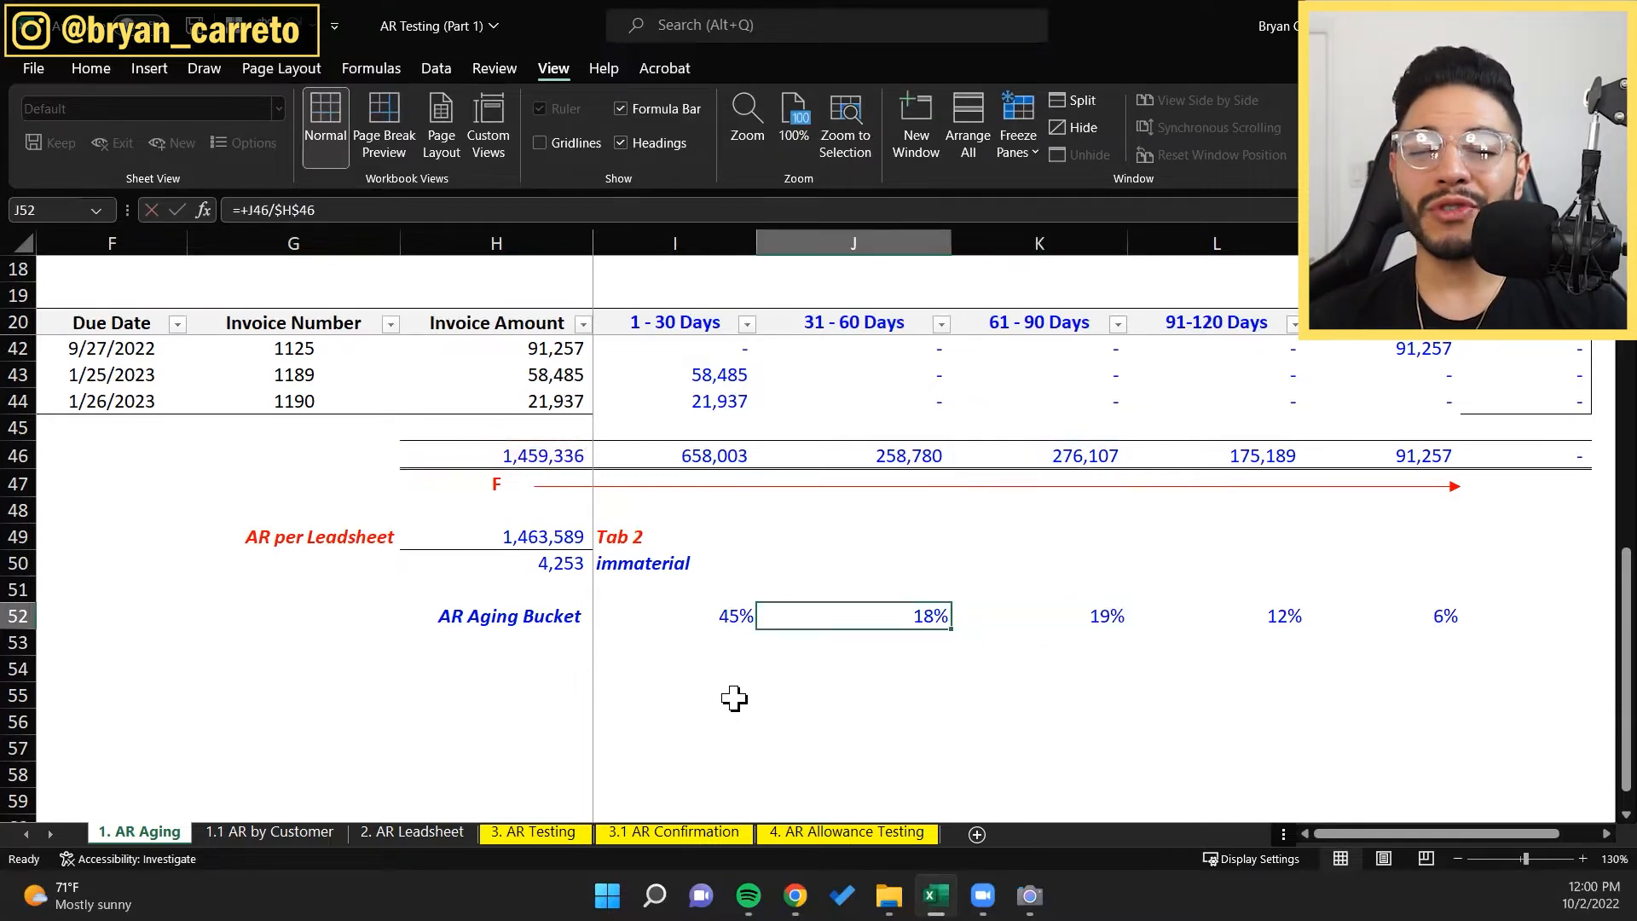
pyautogui.press('Left')
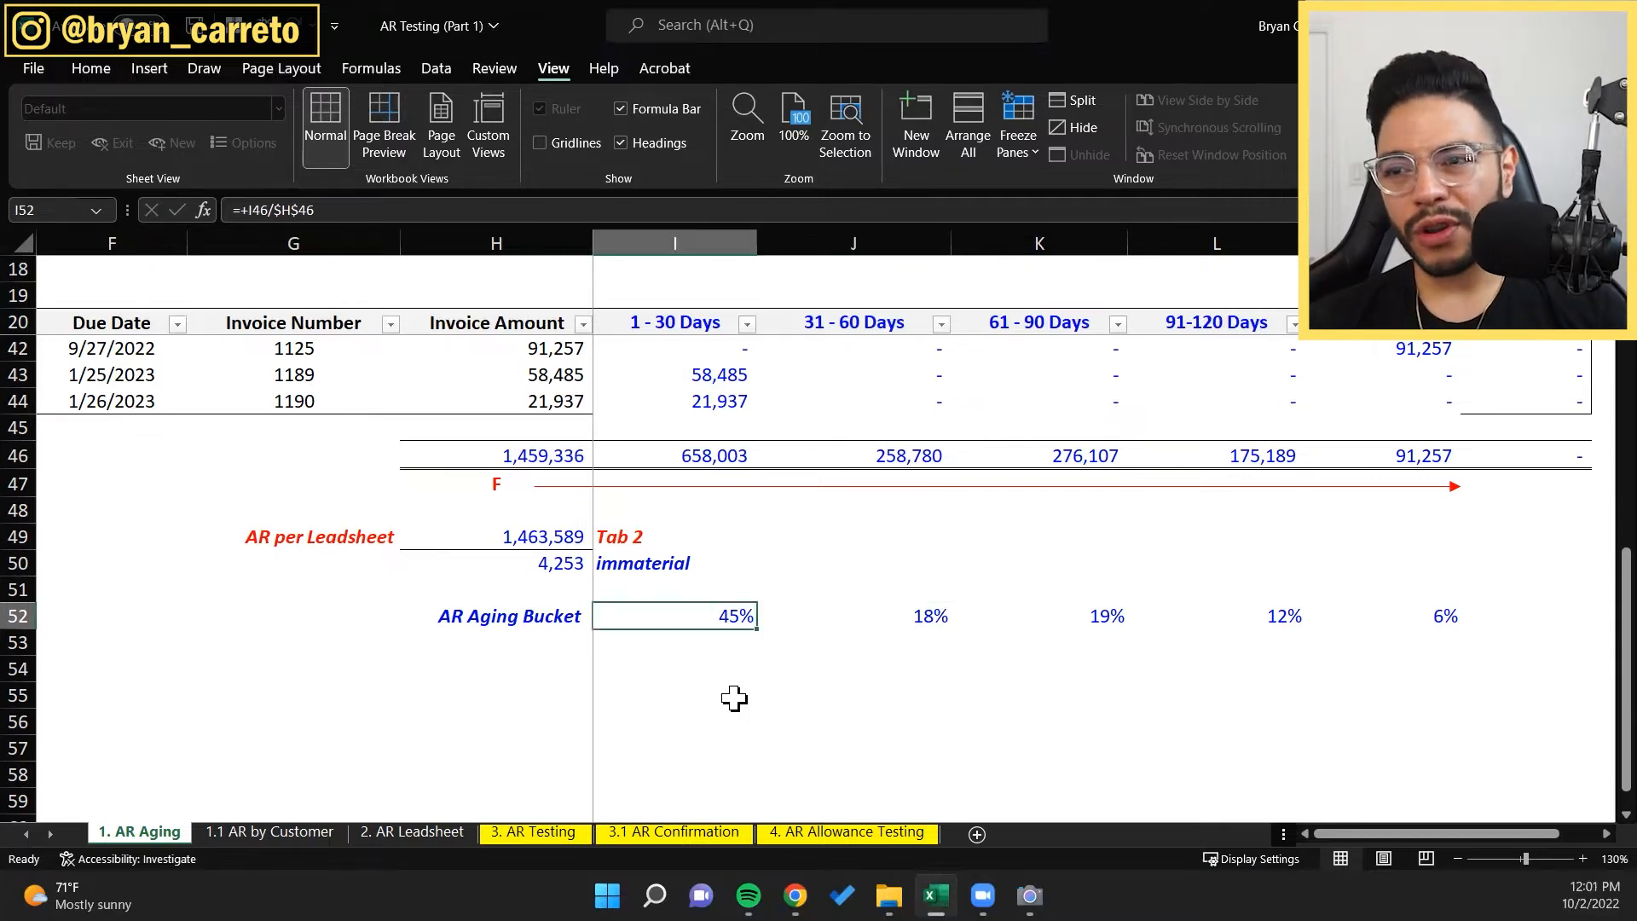
# Step: Set the worksheet zoom to 150%
pyautogui.hotkey('alt', 'w')
pyautogui.write('q')
pyautogui.write('150')
pyautogui.press('Return')
# Step: Review the AR Aging Bucket percentages from 31 - 60 Days through 120+ Days in row 52
pyautogui.press('Right')
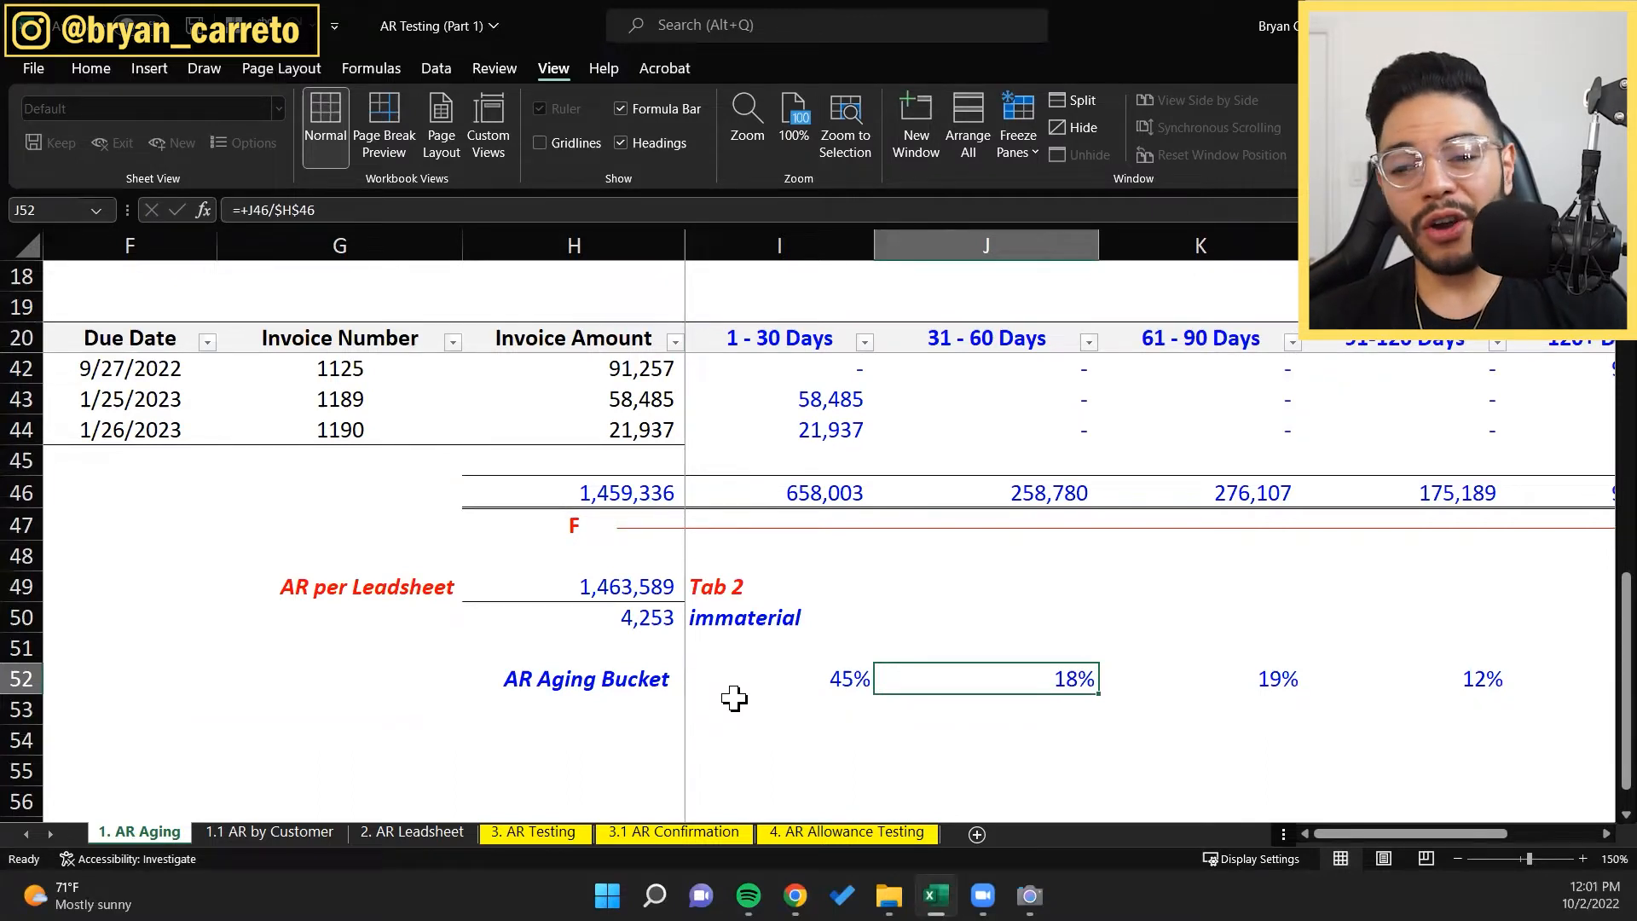
pyautogui.hotkey('shift', 'Right')
pyautogui.hotkey('shift', 'Right')
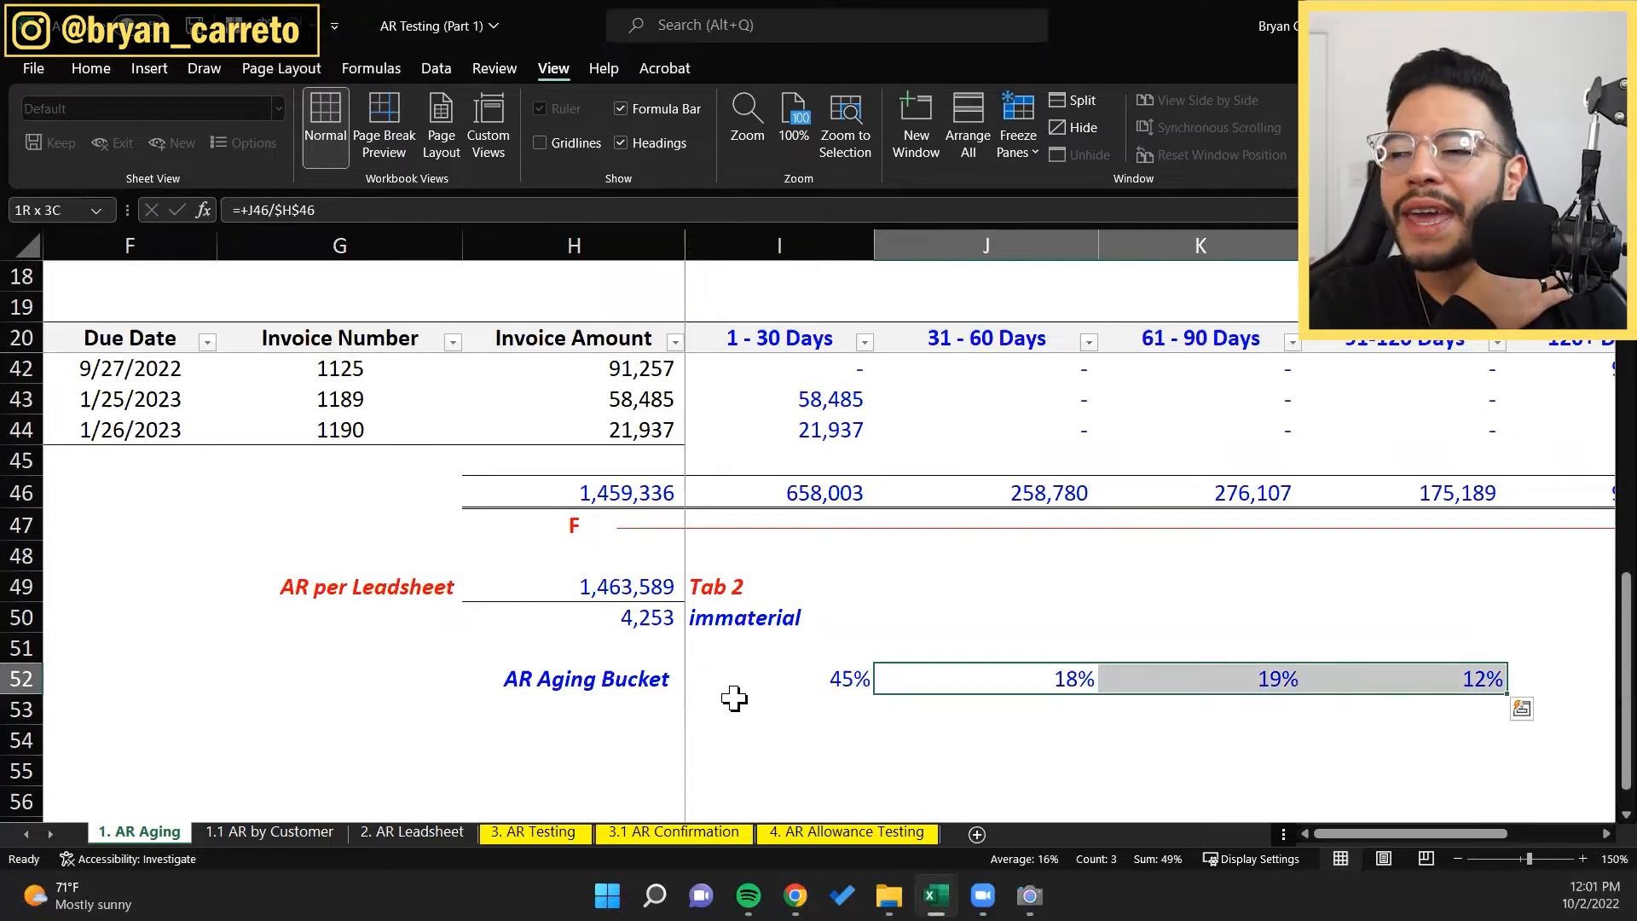
pyautogui.press('Right')
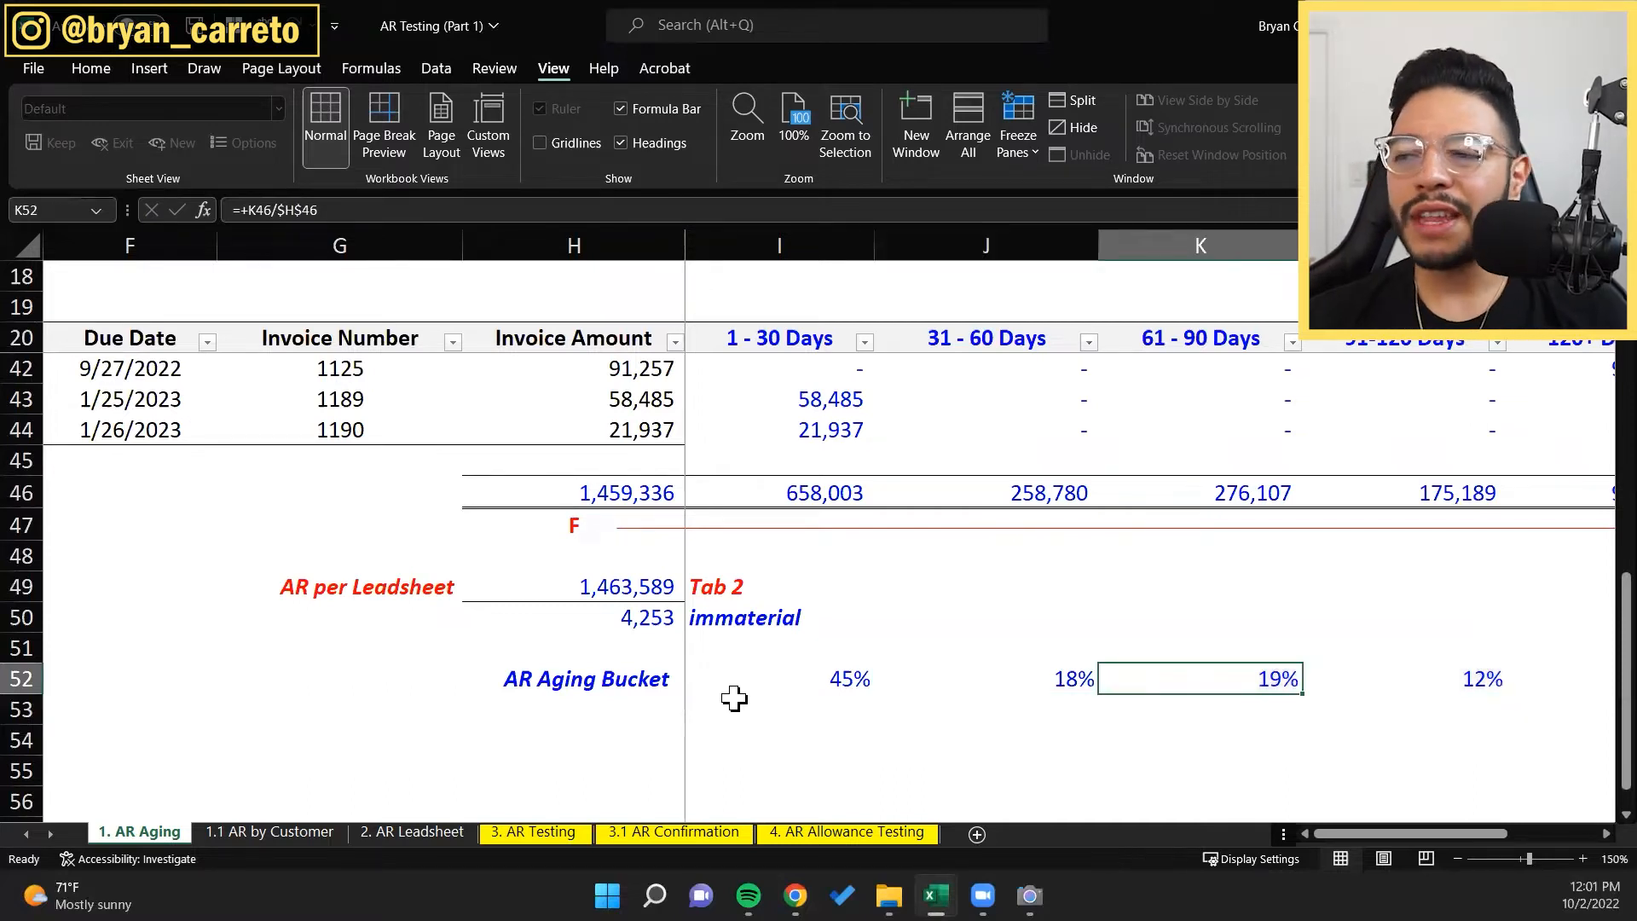
pyautogui.press('Right')
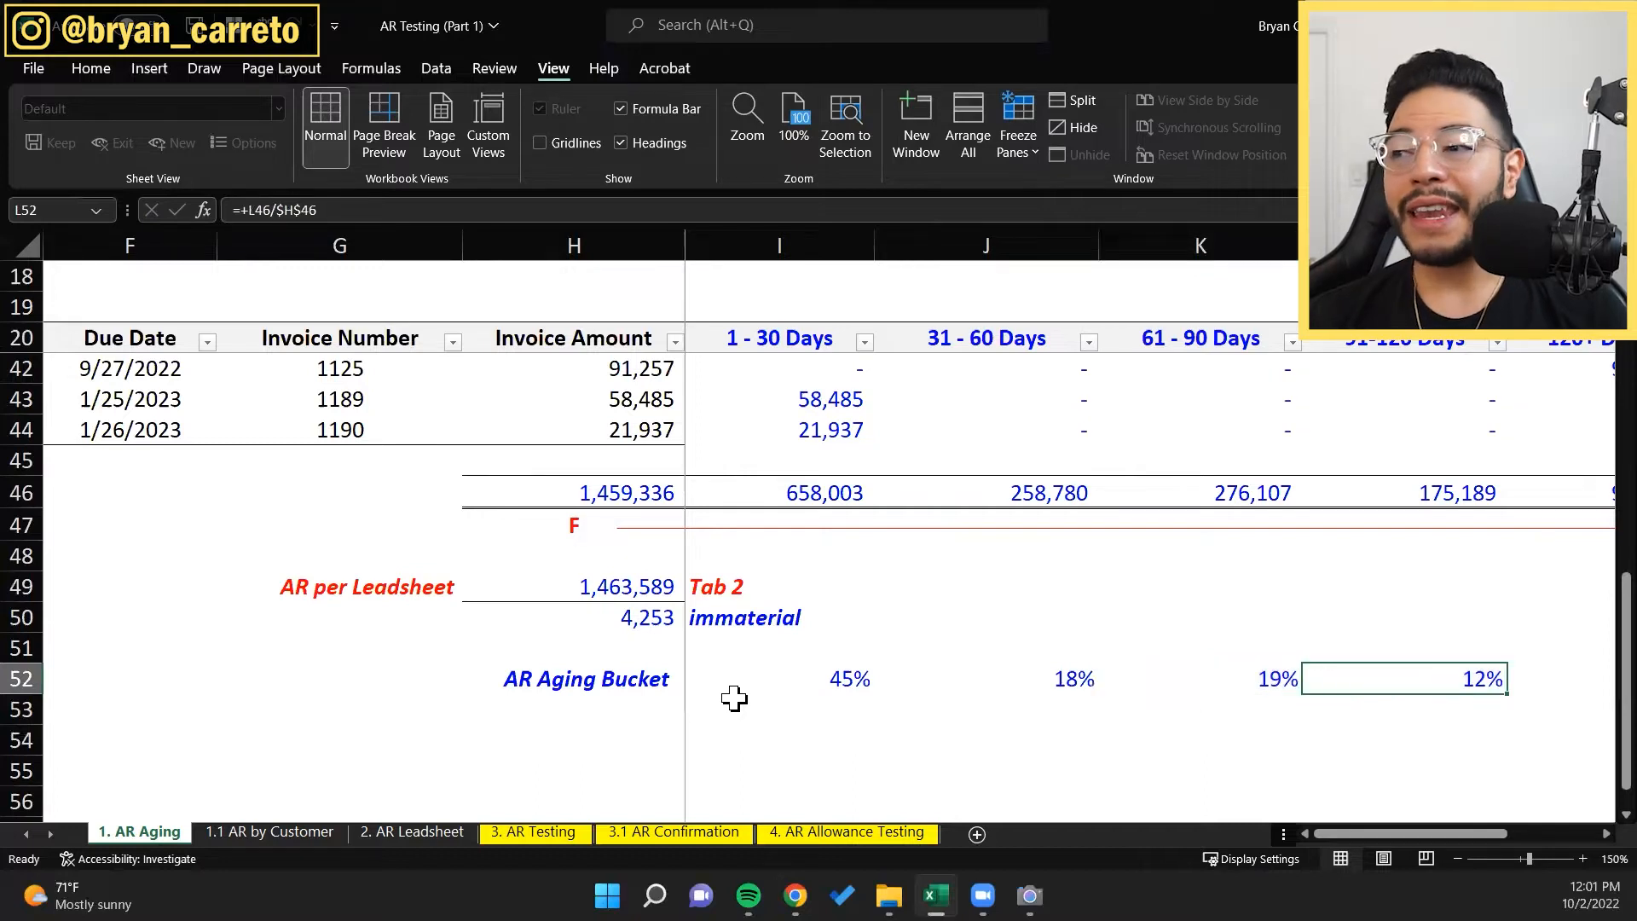
pyautogui.press('Left')
pyautogui.hotkey('shift', 'Right')
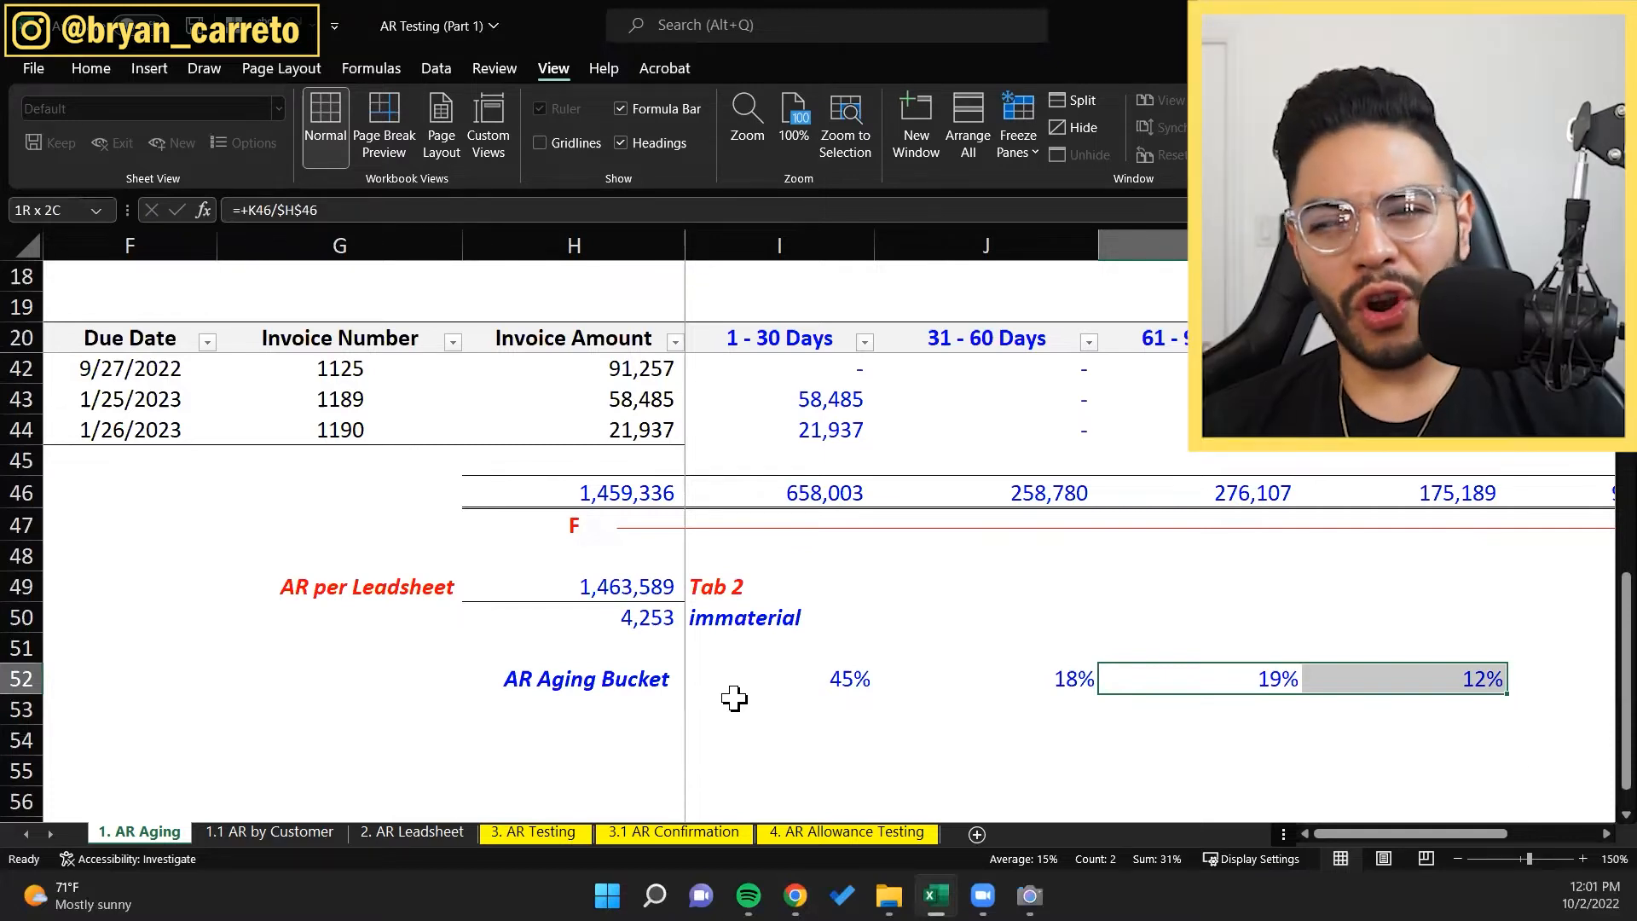
pyautogui.press('Right')
pyautogui.press('Right')
pyautogui.press('Left')
pyautogui.press('Left')
pyautogui.press('Right')
pyautogui.press('Right')
# Step: Inspect the row 46 subtotals for 61 - 90 Days, 91-120 Days and 120+ Days, and return to the first invoice rows
pyautogui.press('Up')
pyautogui.press('Up')
pyautogui.press('Left')
pyautogui.press('Up')
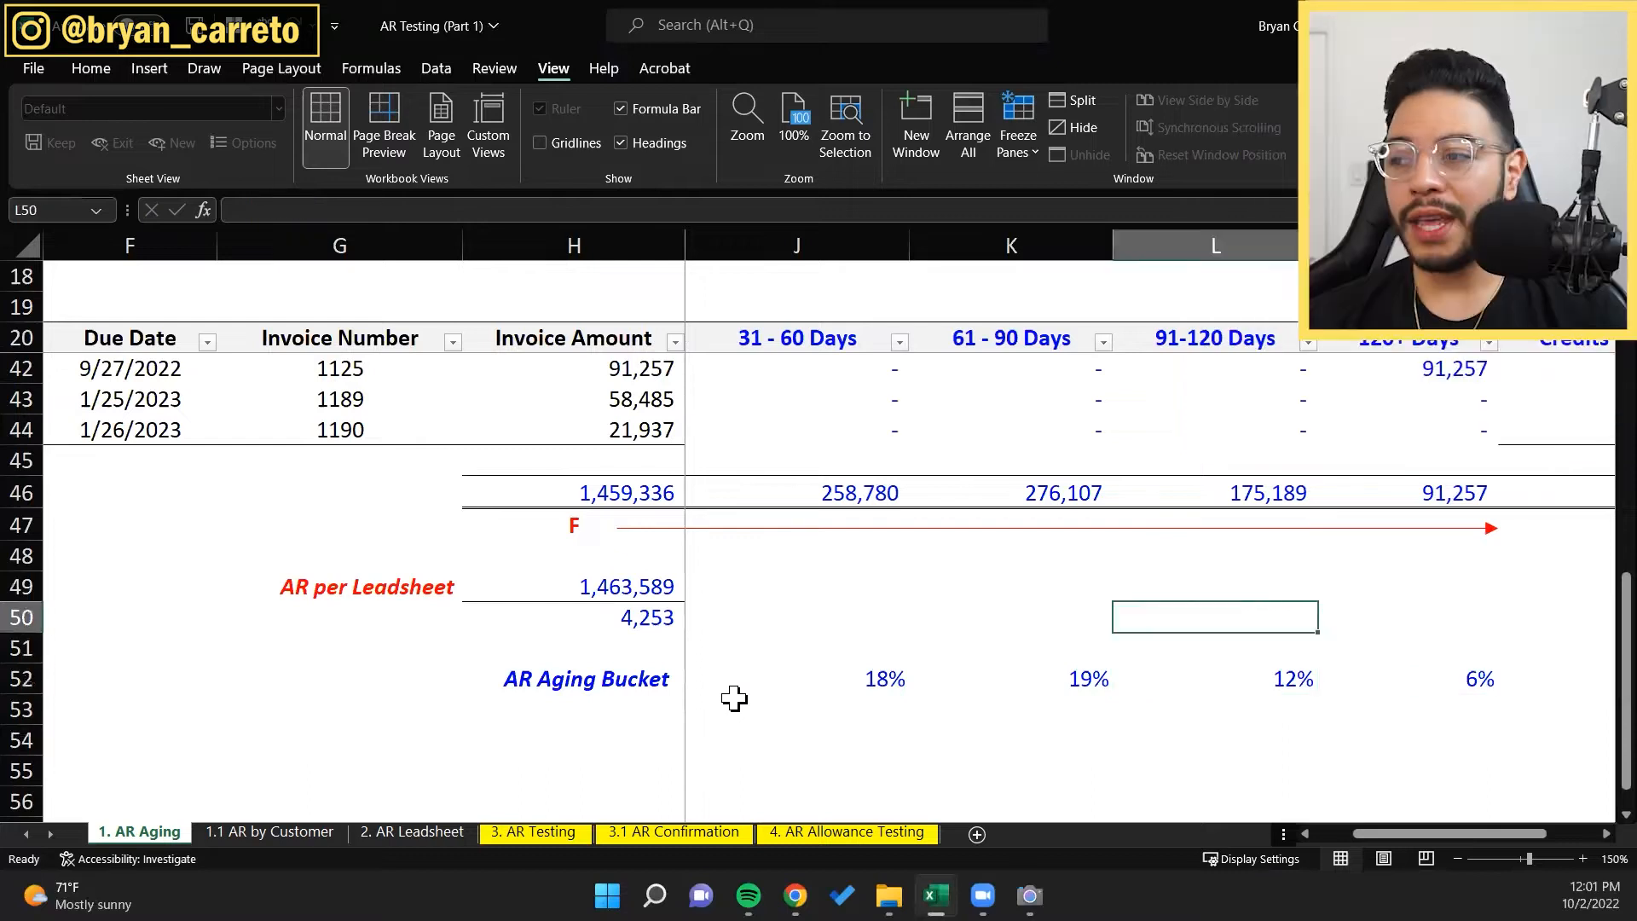
pyautogui.press('Left')
pyautogui.press('Up')
pyautogui.press('Up')
pyautogui.press('Up')
pyautogui.press('Up')
pyautogui.press('Up')
pyautogui.hotkey('ctrl', 'Up')
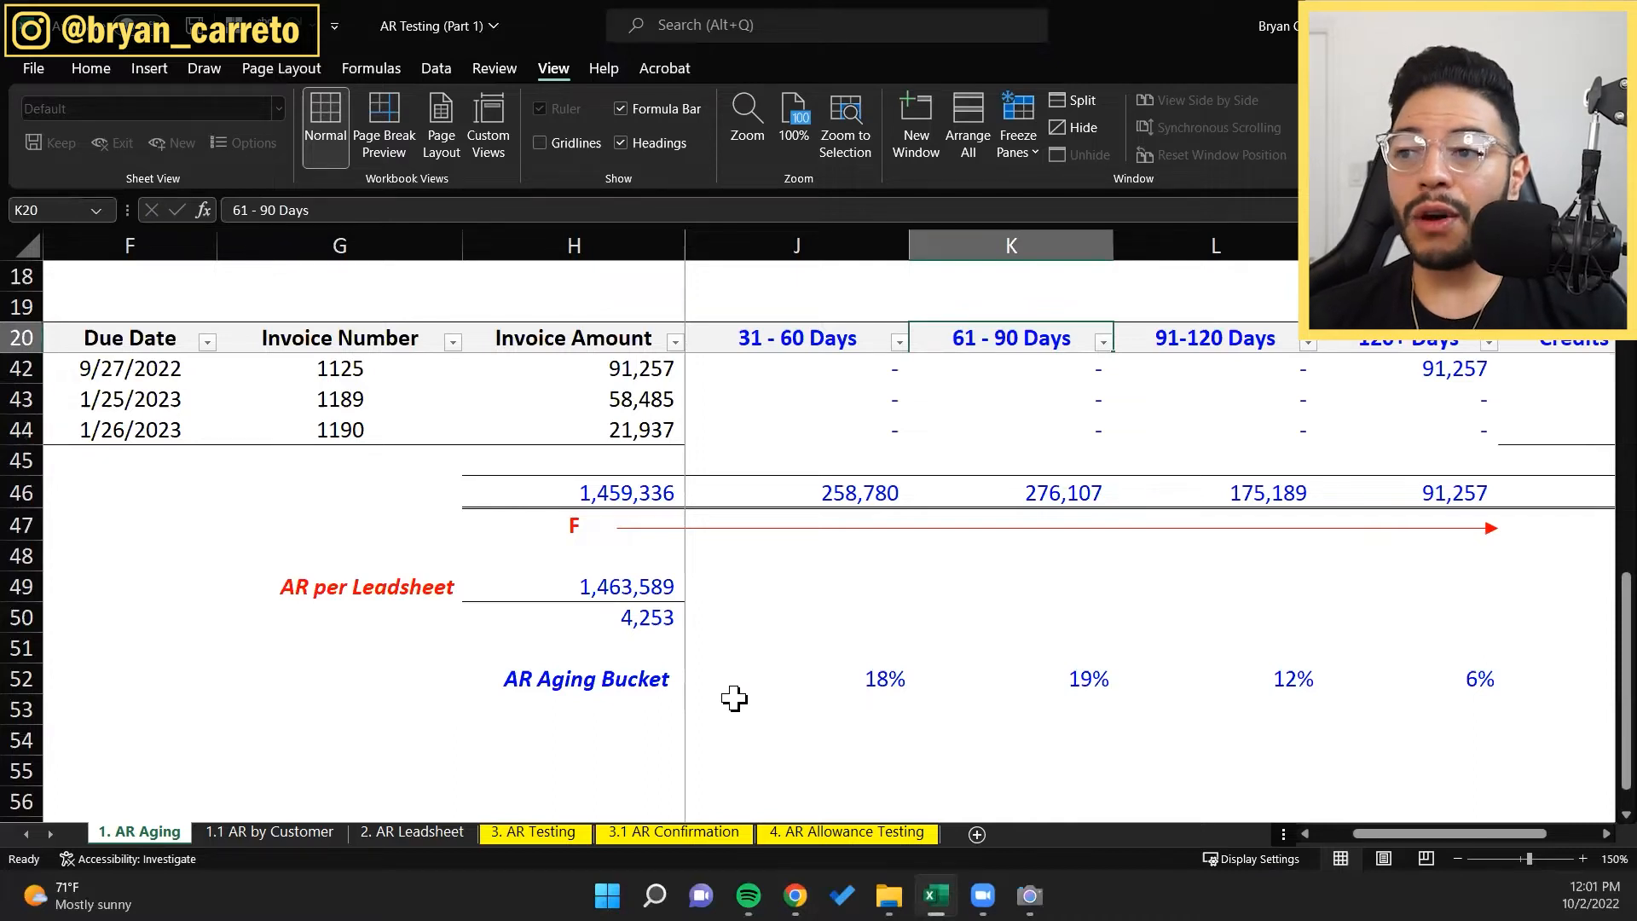
pyautogui.click(1060, 496)
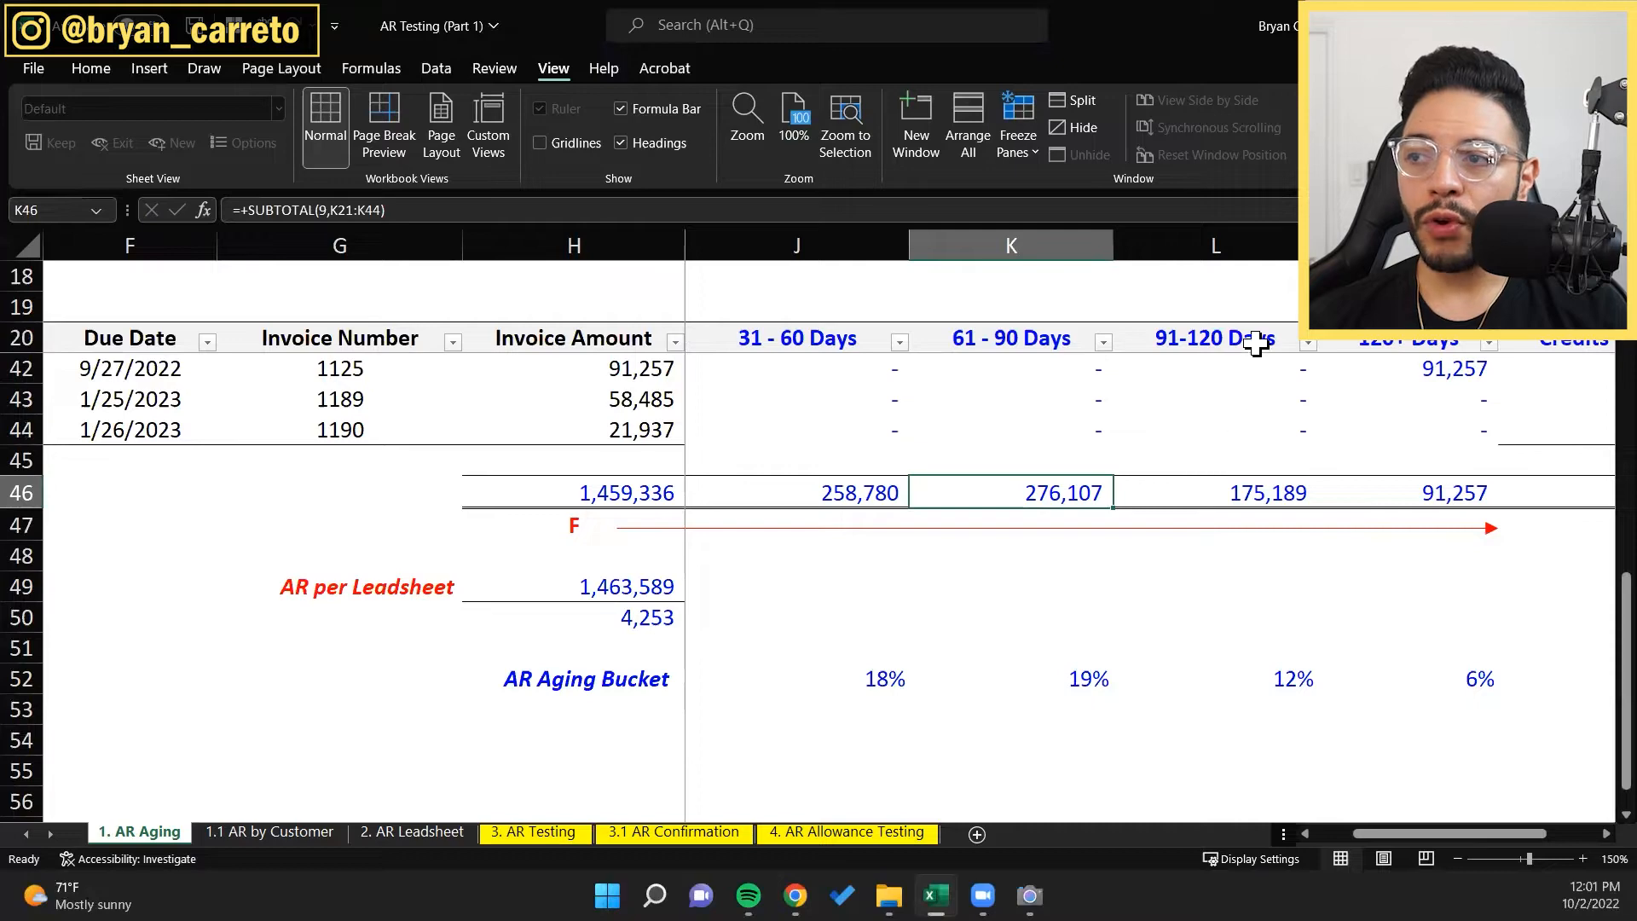
pyautogui.click(1283, 491)
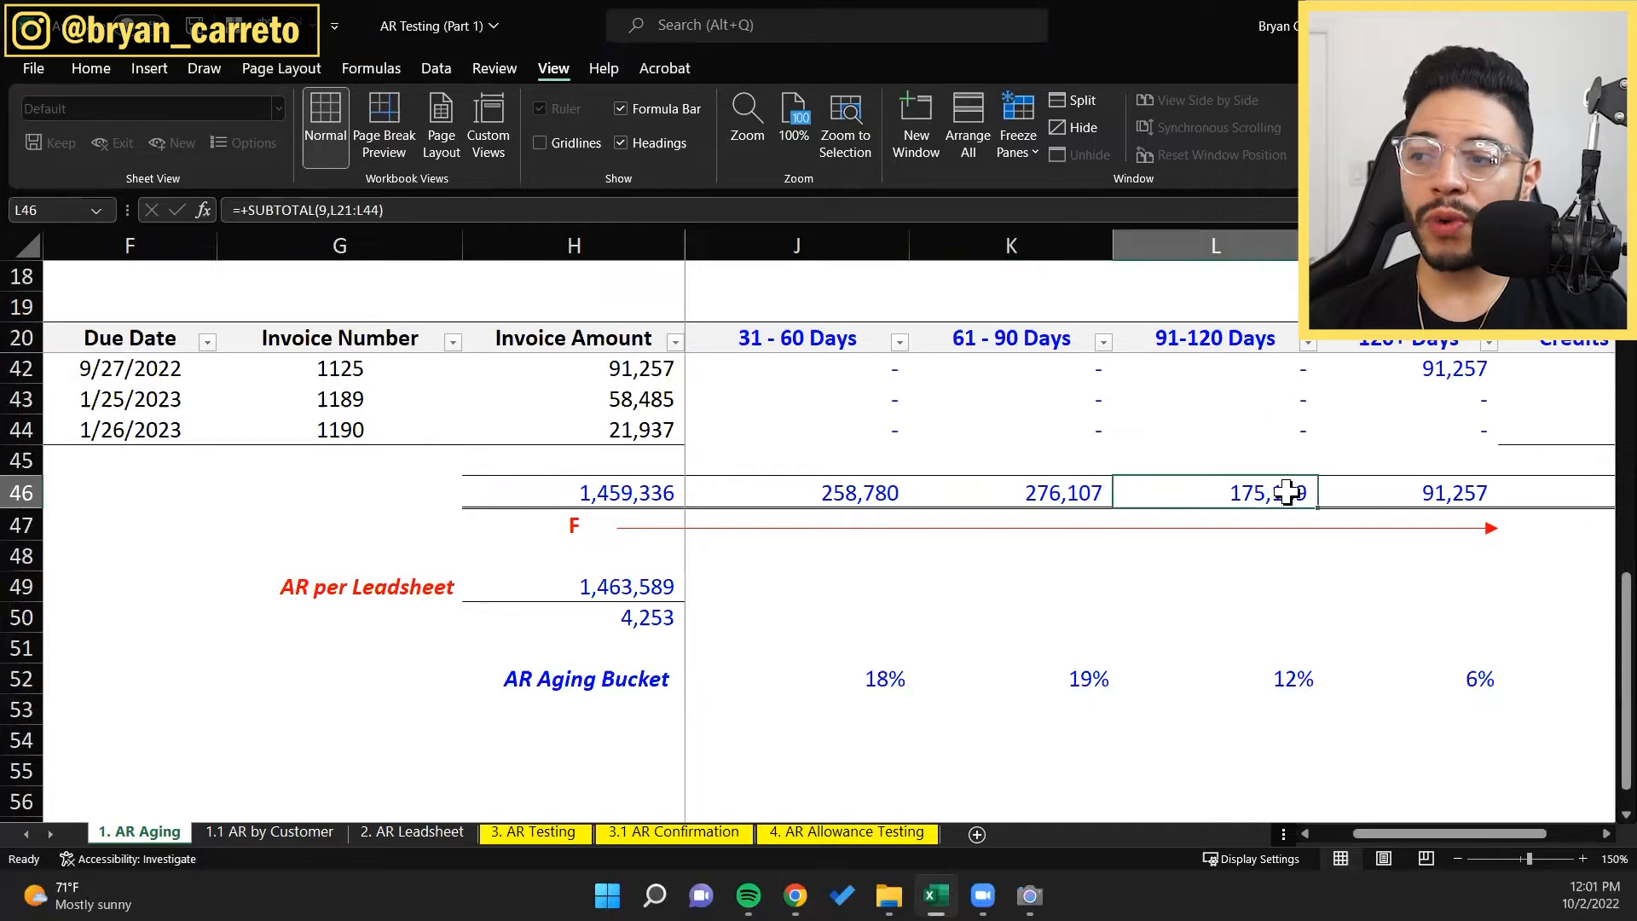
pyautogui.click(1411, 496)
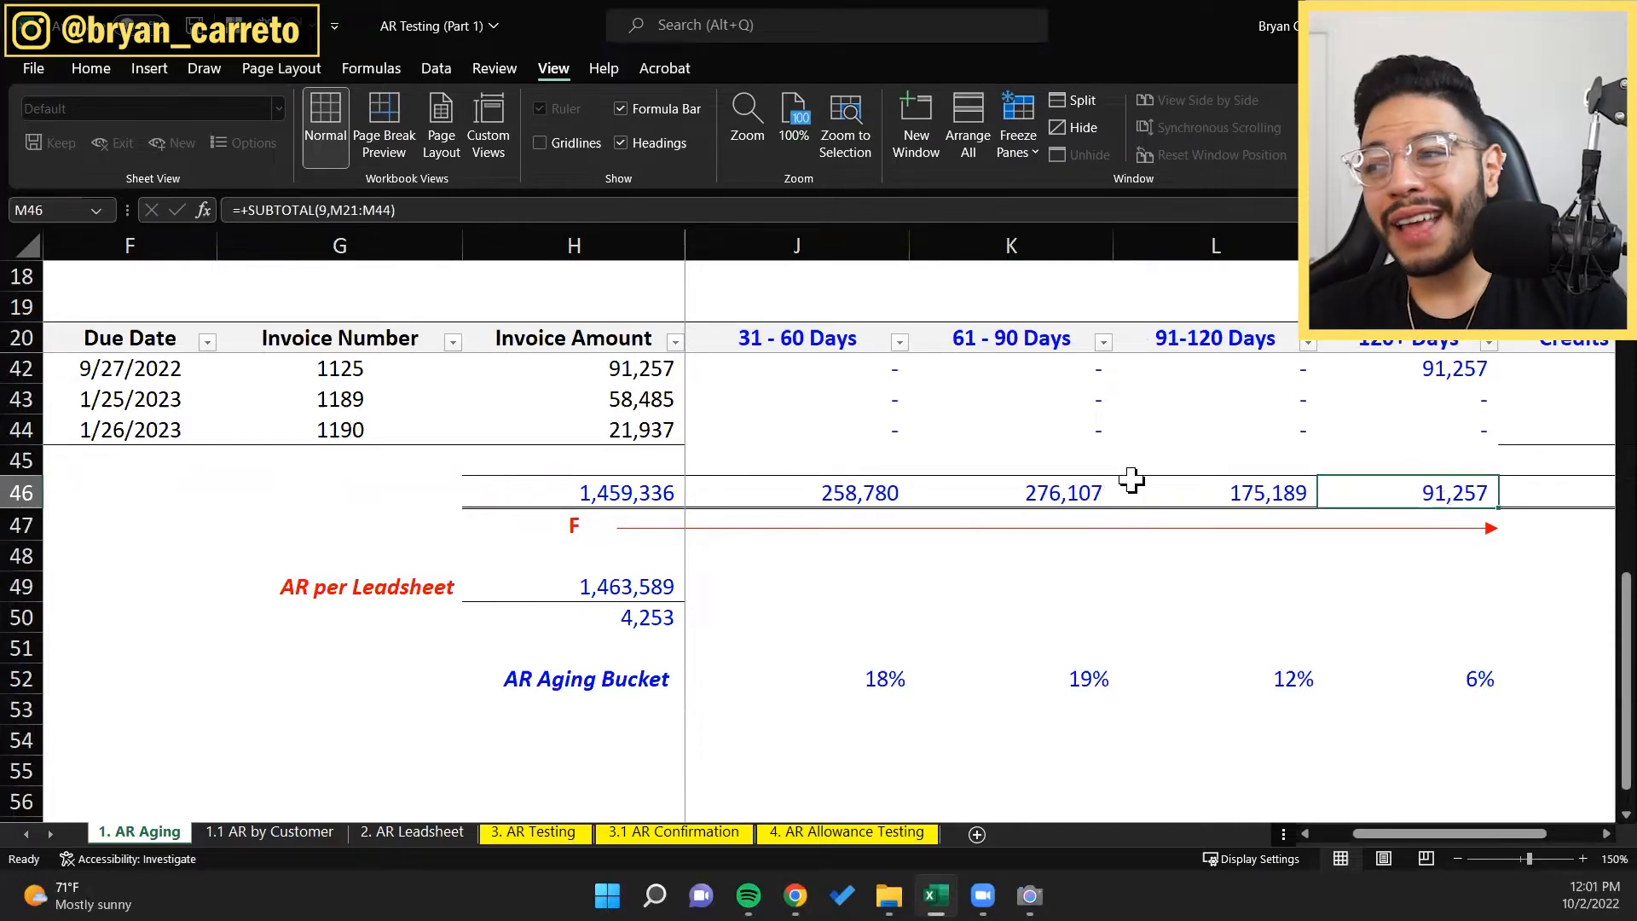
pyautogui.scroll(7, 1131, 480)
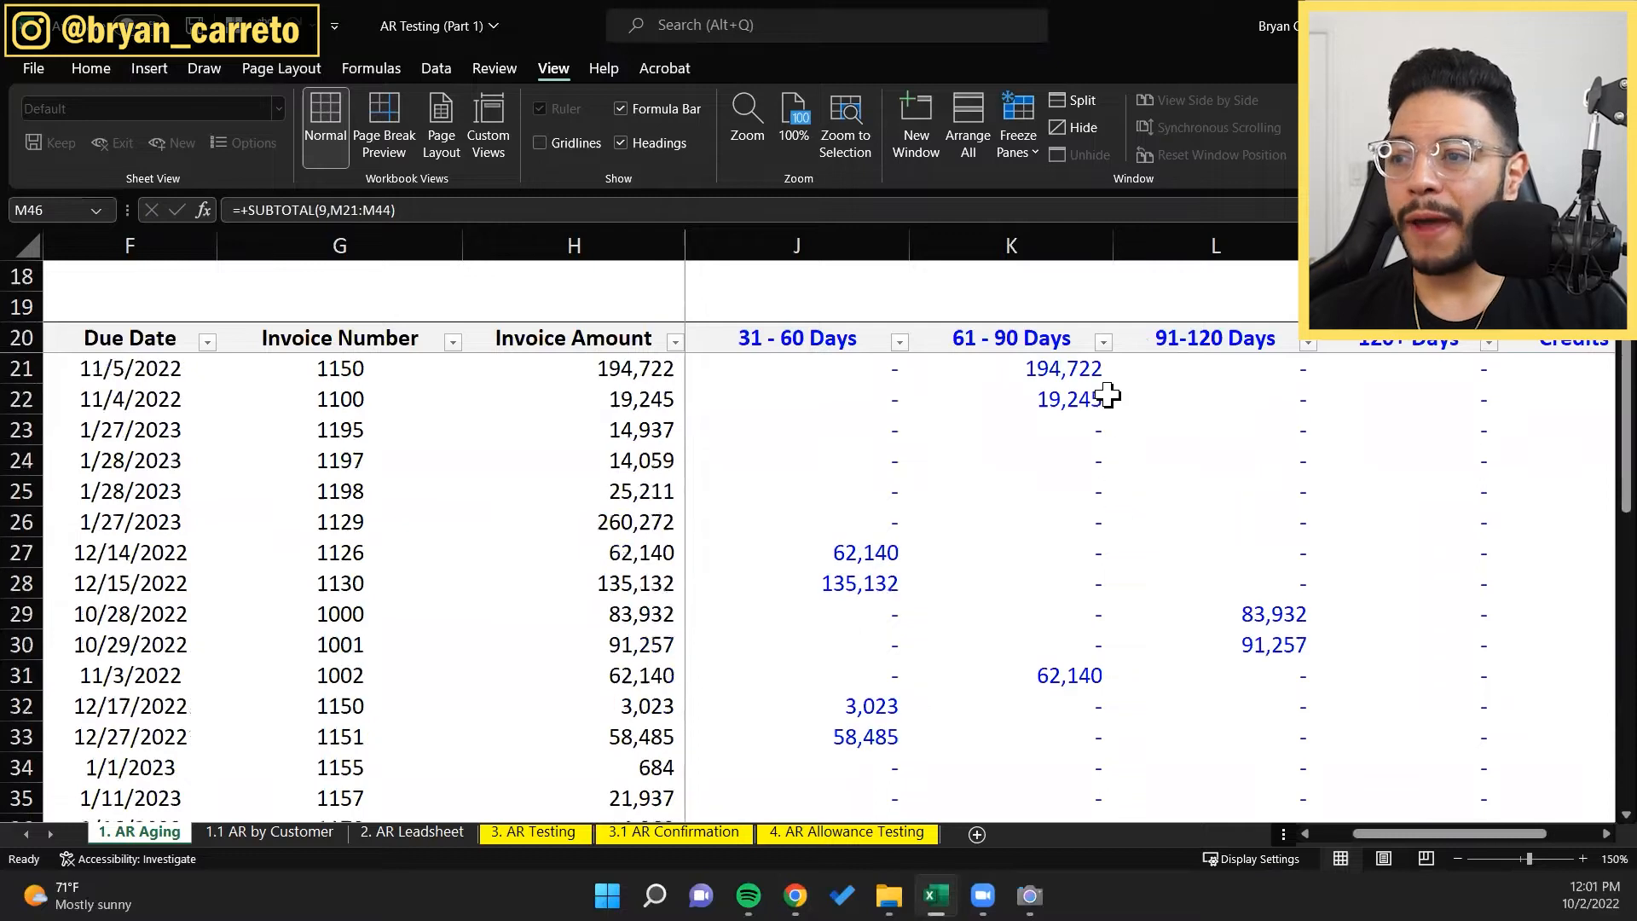
# Step: Select the 61 - 90 Days amounts from K21 to K31 and examine the rest of that column down to its subtotal
pyautogui.click(1107, 395)
pyautogui.press('Up')
pyautogui.hotkey('shift', 'Down')
pyautogui.hotkey('shift', 'Down')
pyautogui.hotkey('shift', 'Down')
pyautogui.hotkey('shift', 'Down')
pyautogui.hotkey('shift', 'Down')
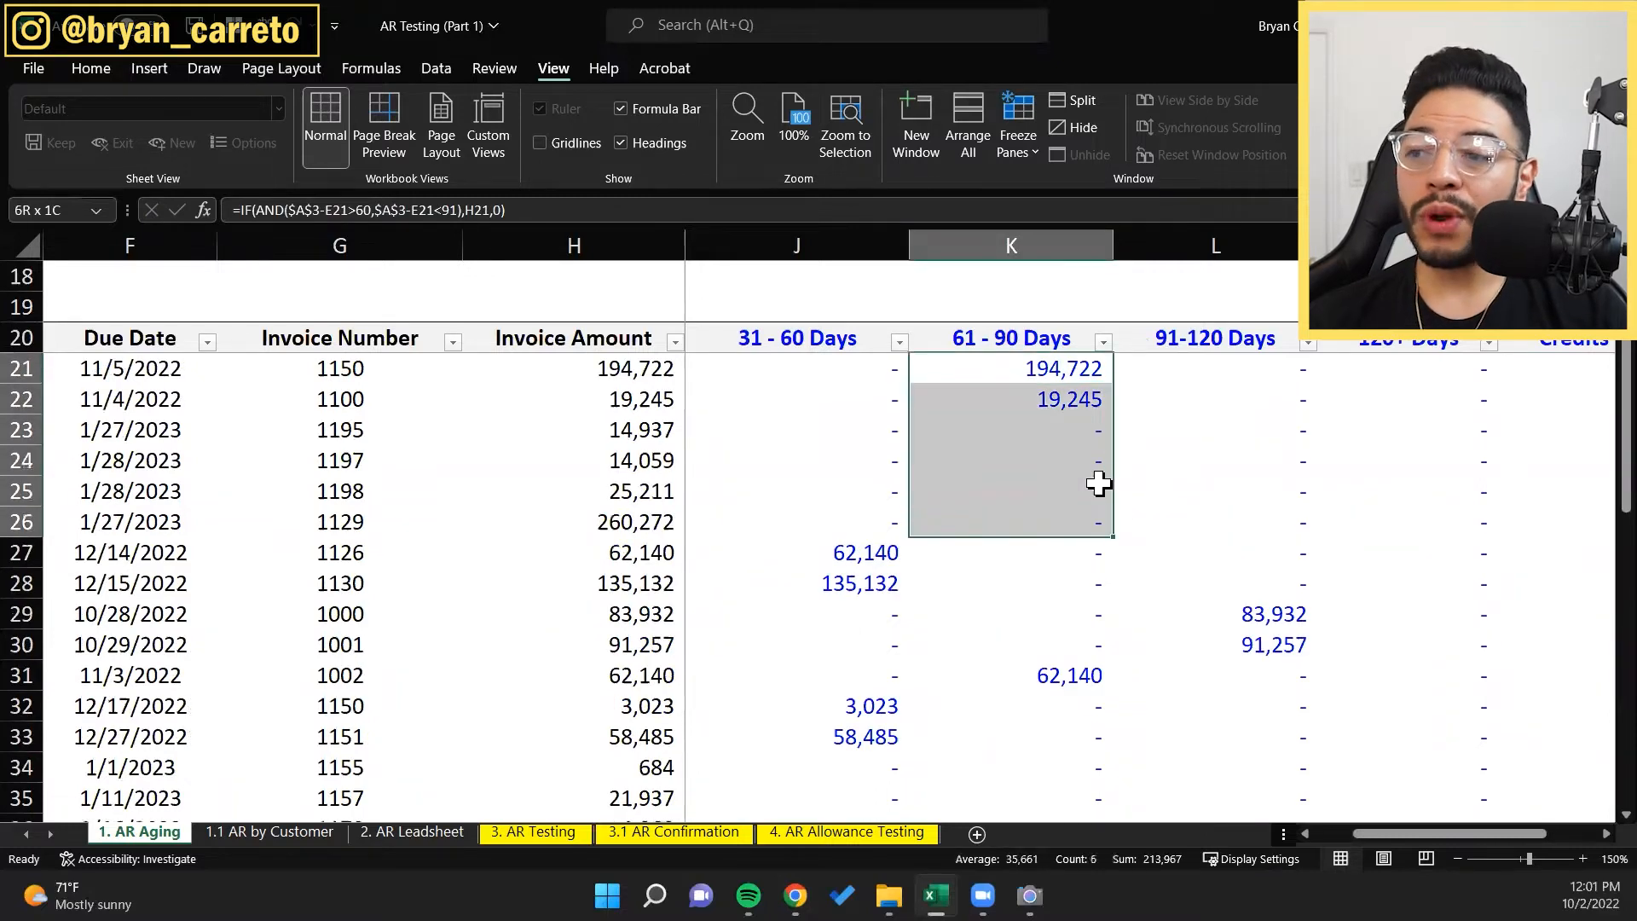
pyautogui.hotkey('shift', 'Down')
pyautogui.hotkey('shift', 'Down')
pyautogui.hotkey('shift', 'Down')
pyautogui.hotkey('shift', 'Down')
pyautogui.hotkey('shift', 'Down')
pyautogui.hotkey('shift', 'Down')
pyautogui.hotkey('shift', 'Up')
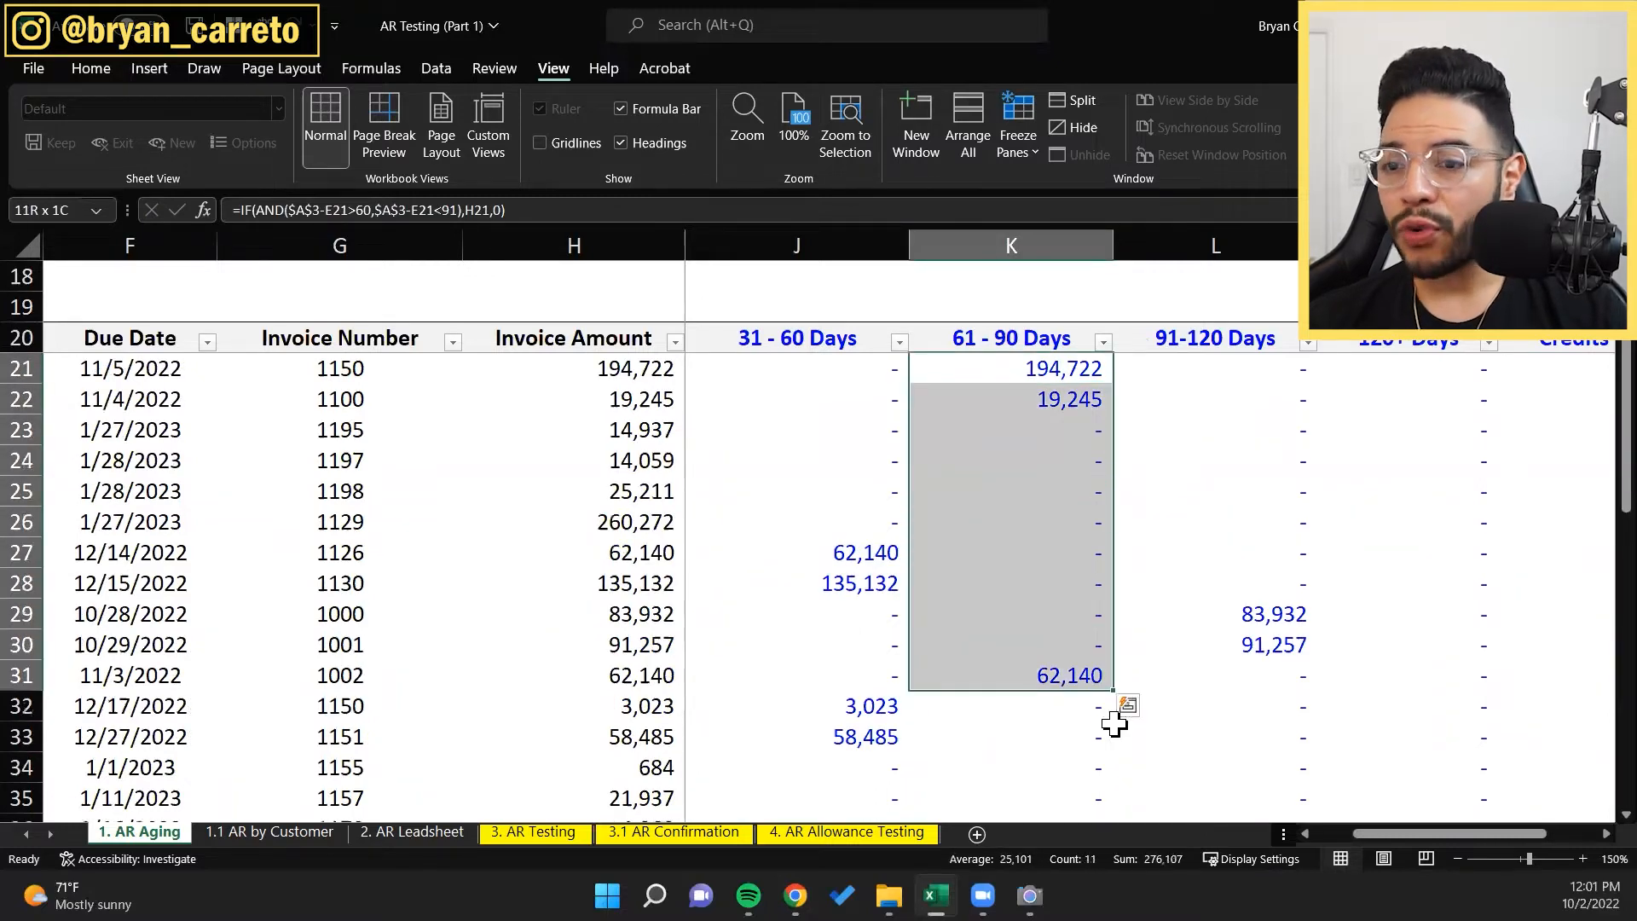
pyautogui.scroll(-7, 1117, 725)
pyautogui.scroll(7, 1128, 695)
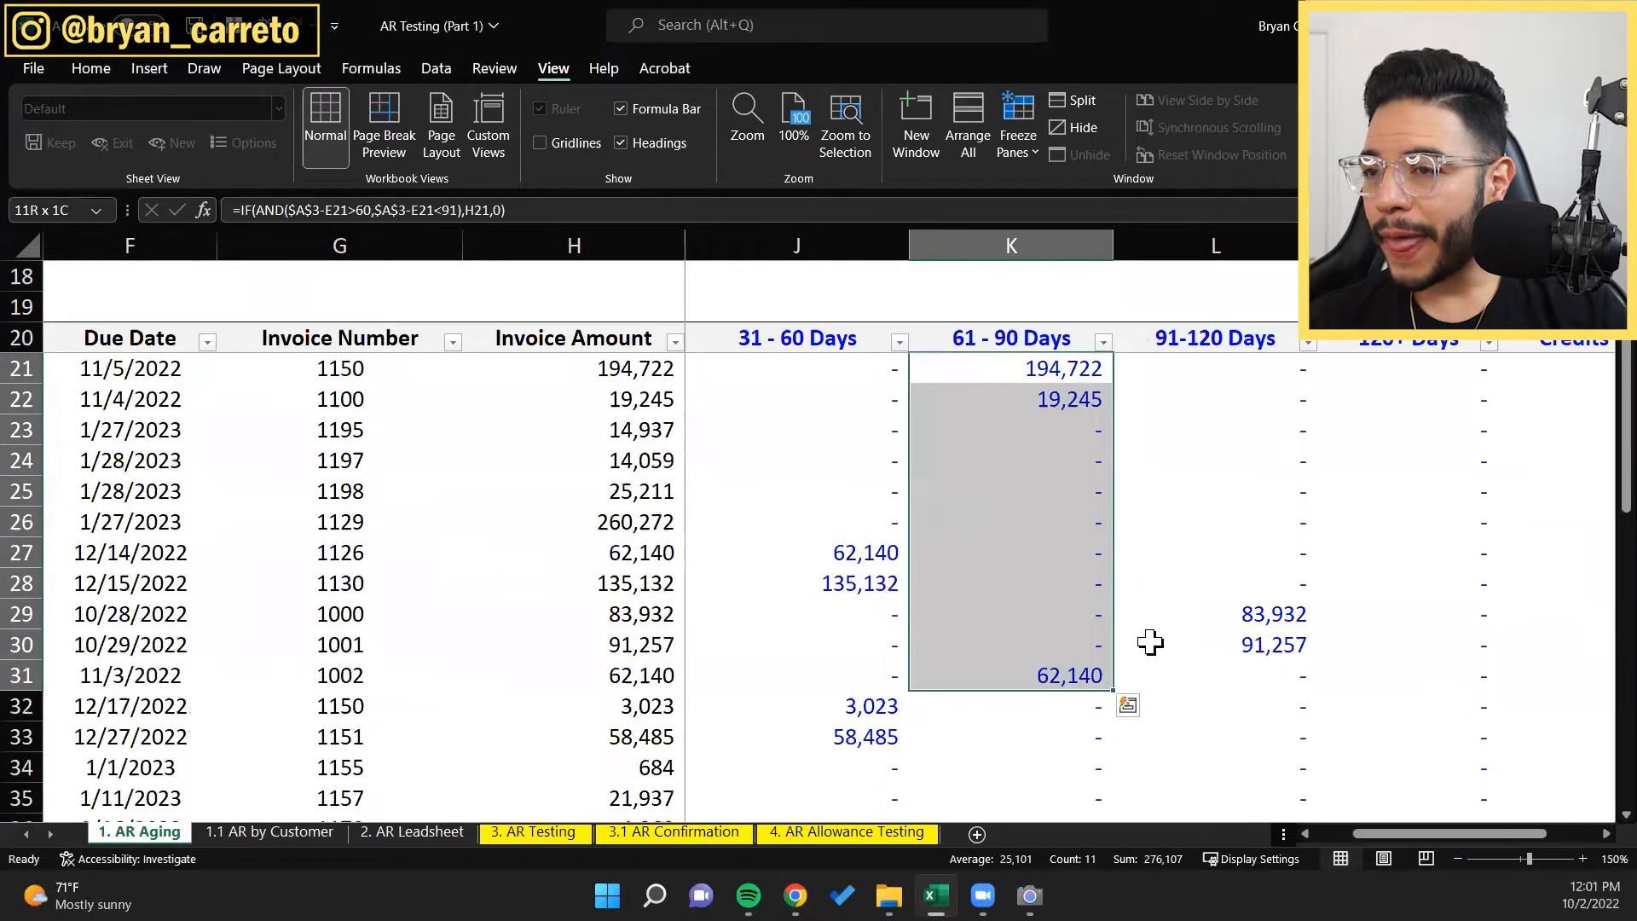
# Step: Highlight row 21 plus K22 and K31 for the 61 - 90 Days invoices and check which customers they belong to
pyautogui.moveTo(1399, 832); pyautogui.dragTo(1337, 832)
pyautogui.click(813, 461)
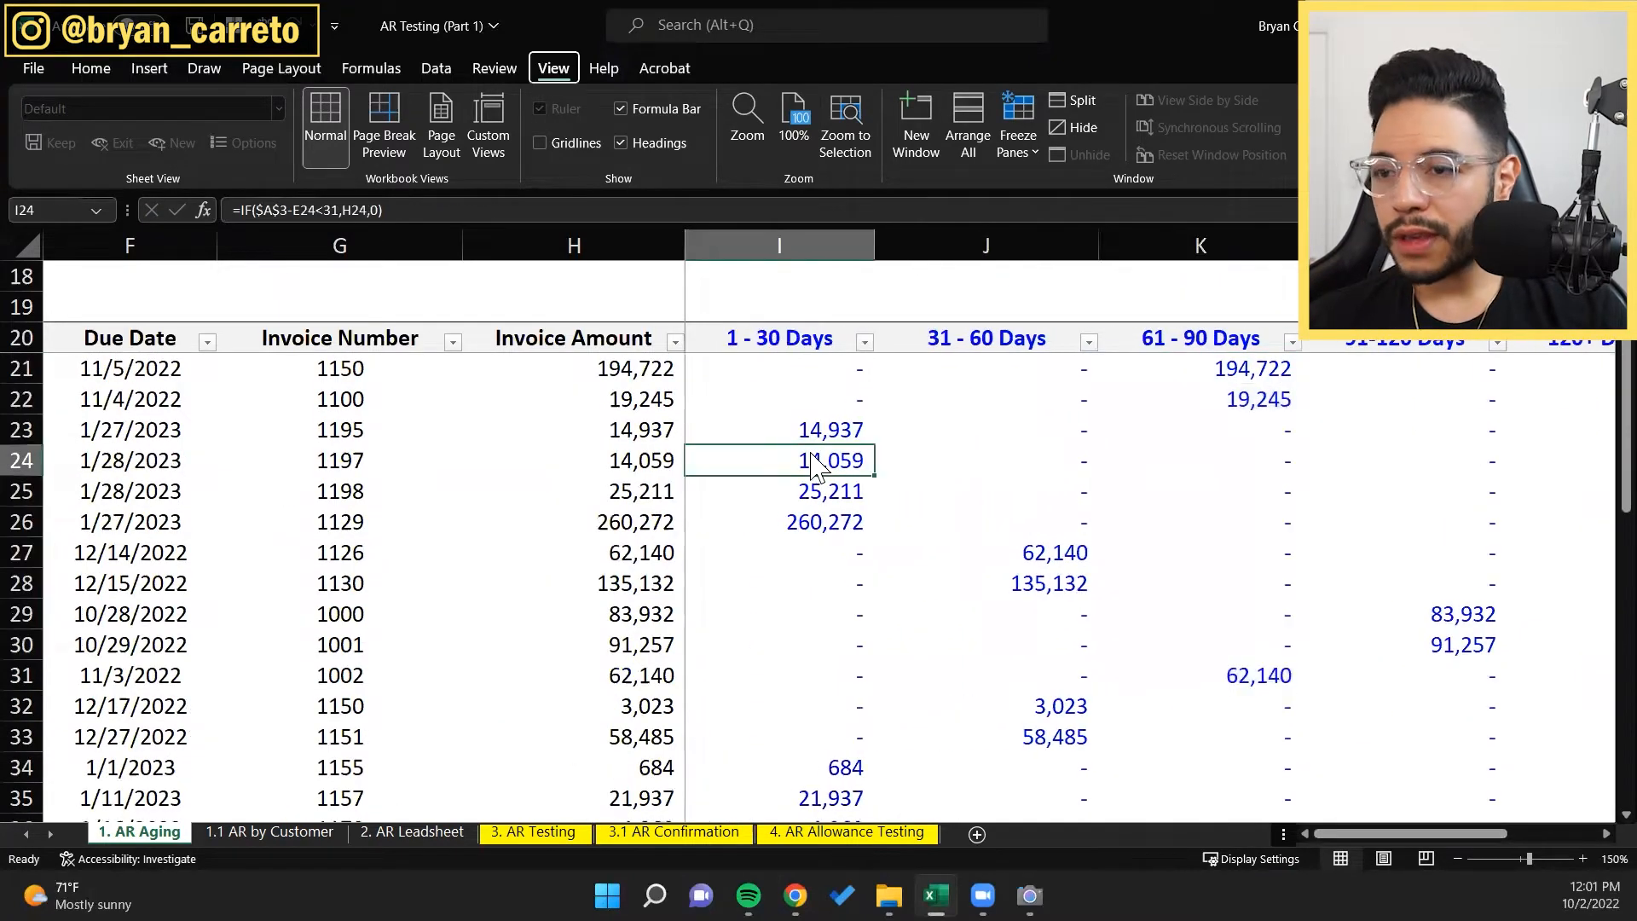
pyautogui.click(1225, 430)
pyautogui.click(1265, 369)
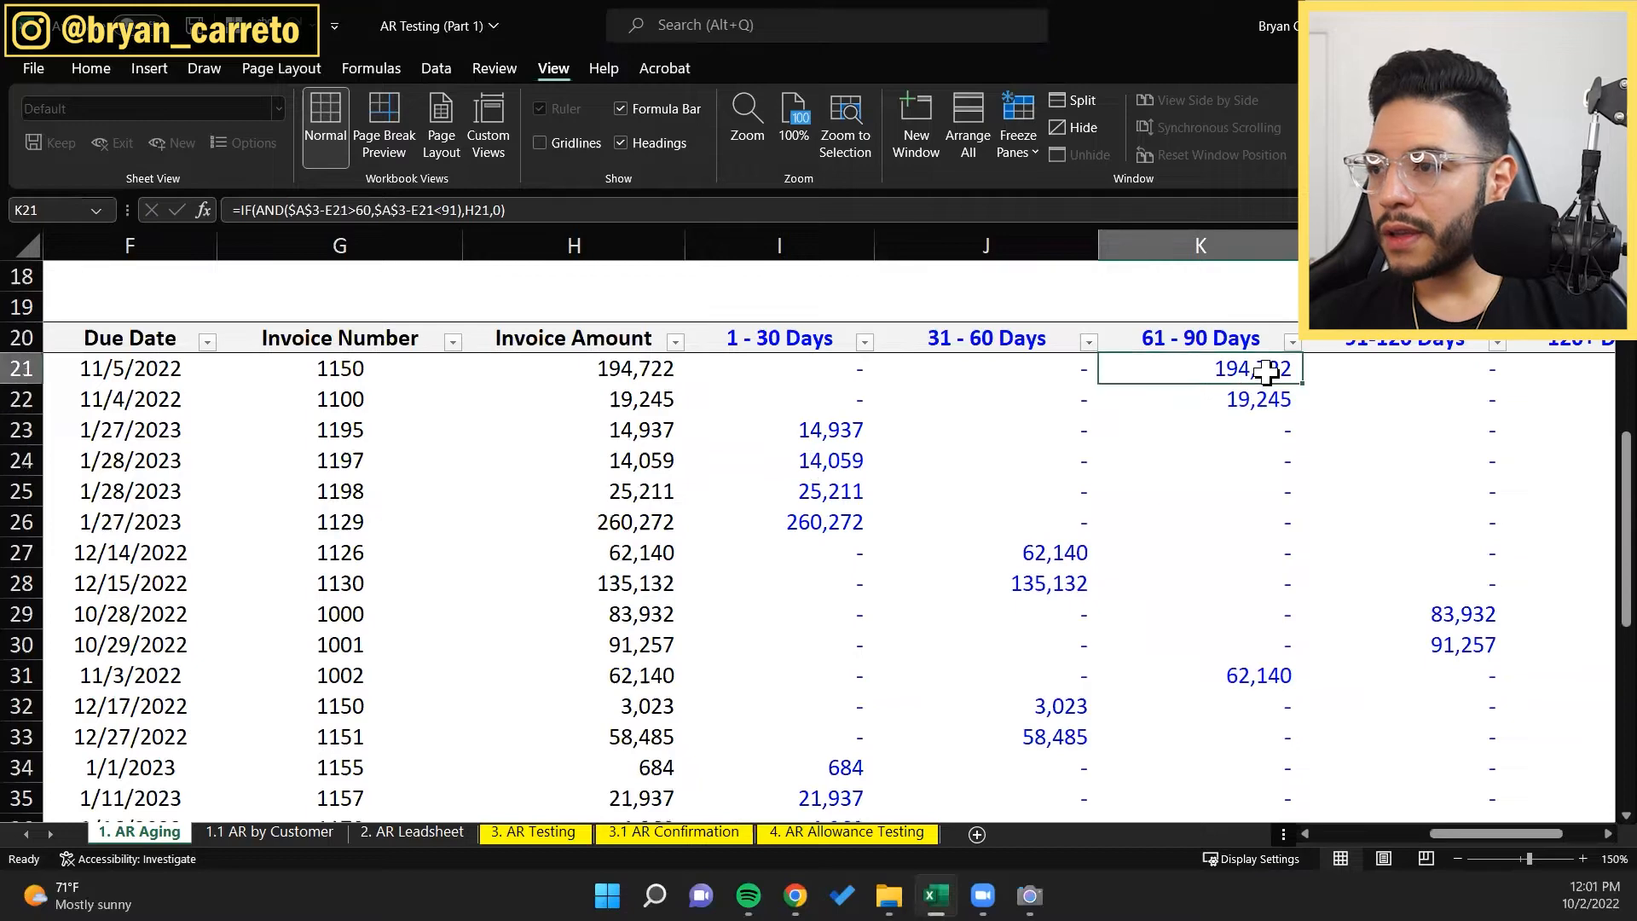
pyautogui.hotkey('shift', 'space')
pyautogui.keyDown('ctrl'); pyautogui.click(1261, 408); pyautogui.keyUp('ctrl')
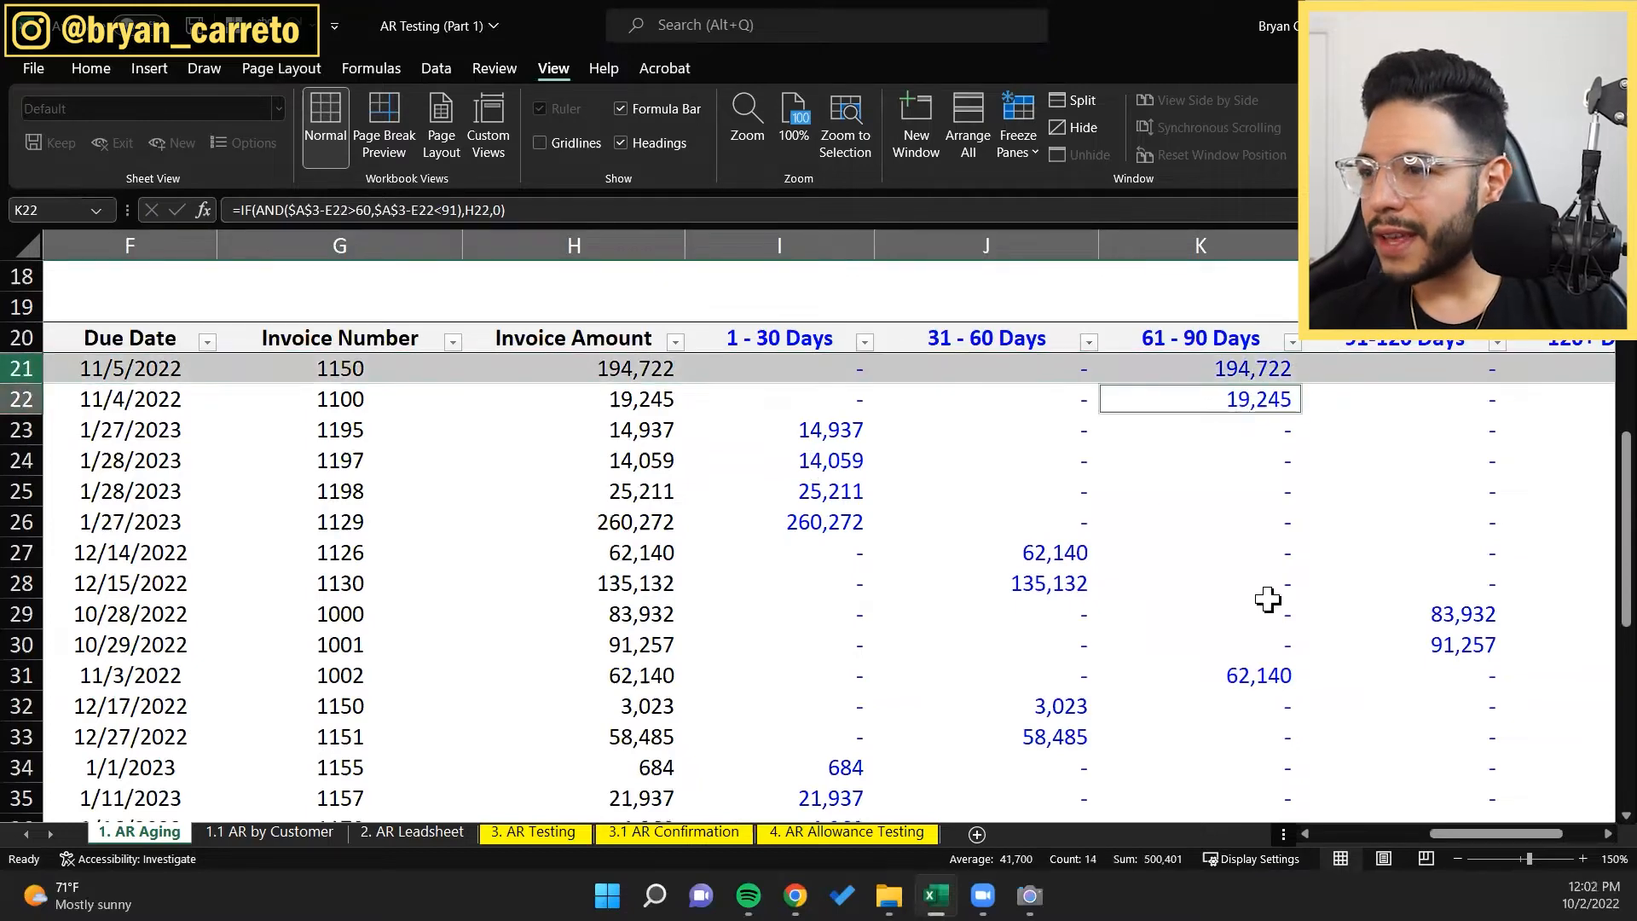
pyautogui.keyDown('ctrl'); pyautogui.click(1260, 675); pyautogui.keyUp('ctrl')
pyautogui.moveTo(1474, 833); pyautogui.dragTo(1345, 835)
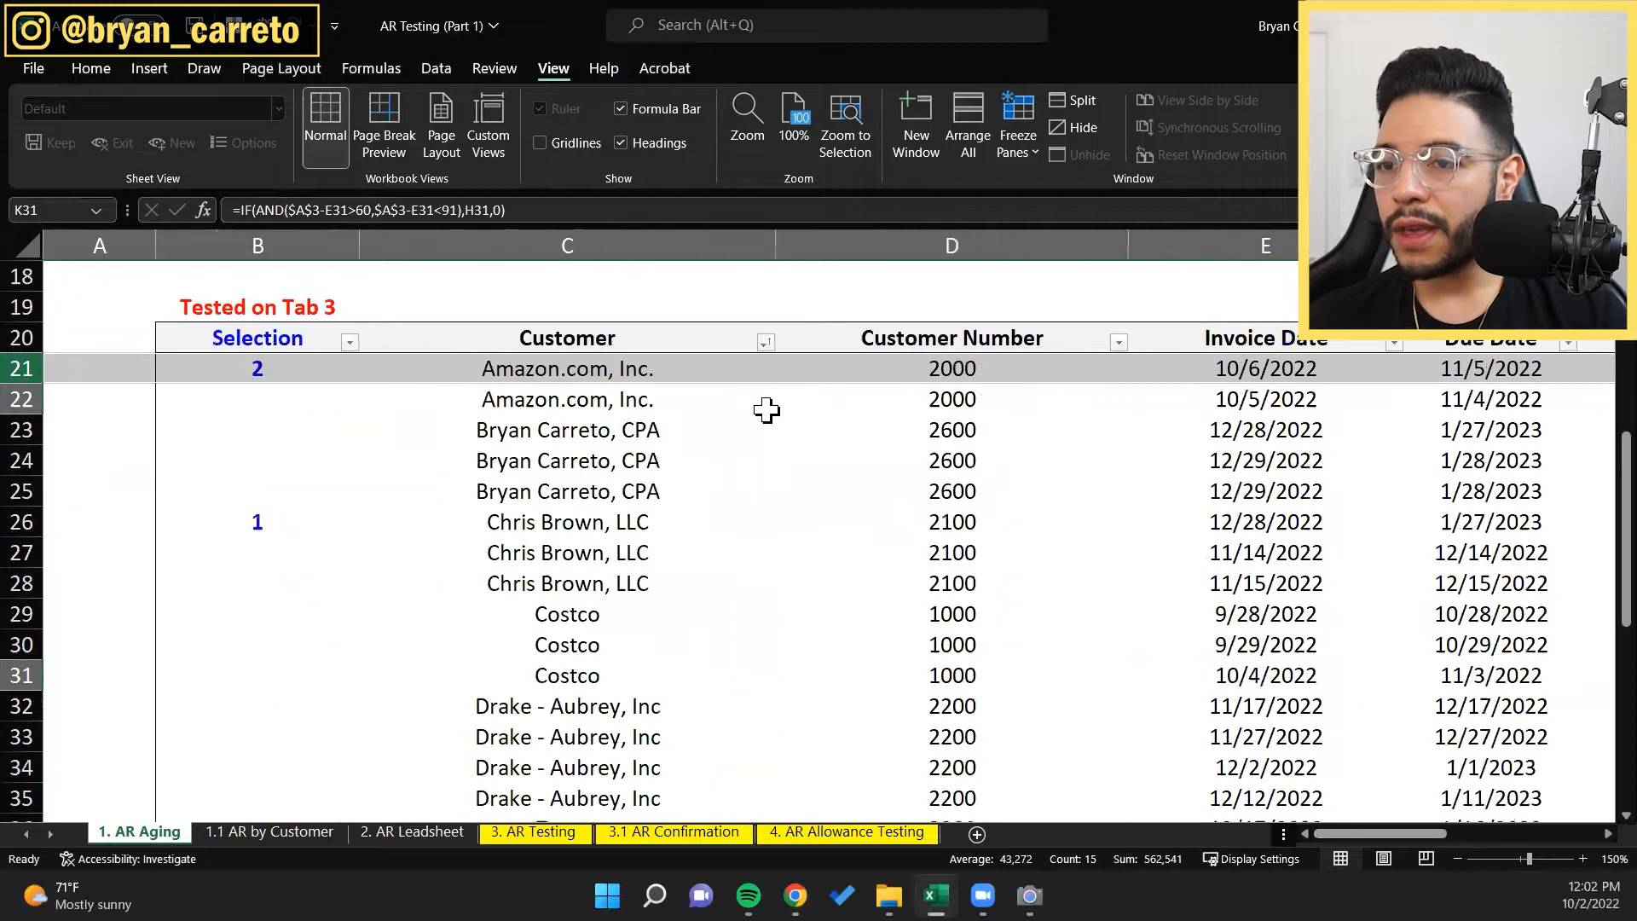
# Step: Trace the Costco invoice in row 31 from the customer name across to its aging buckets
pyautogui.hscroll(3, 585, 406)
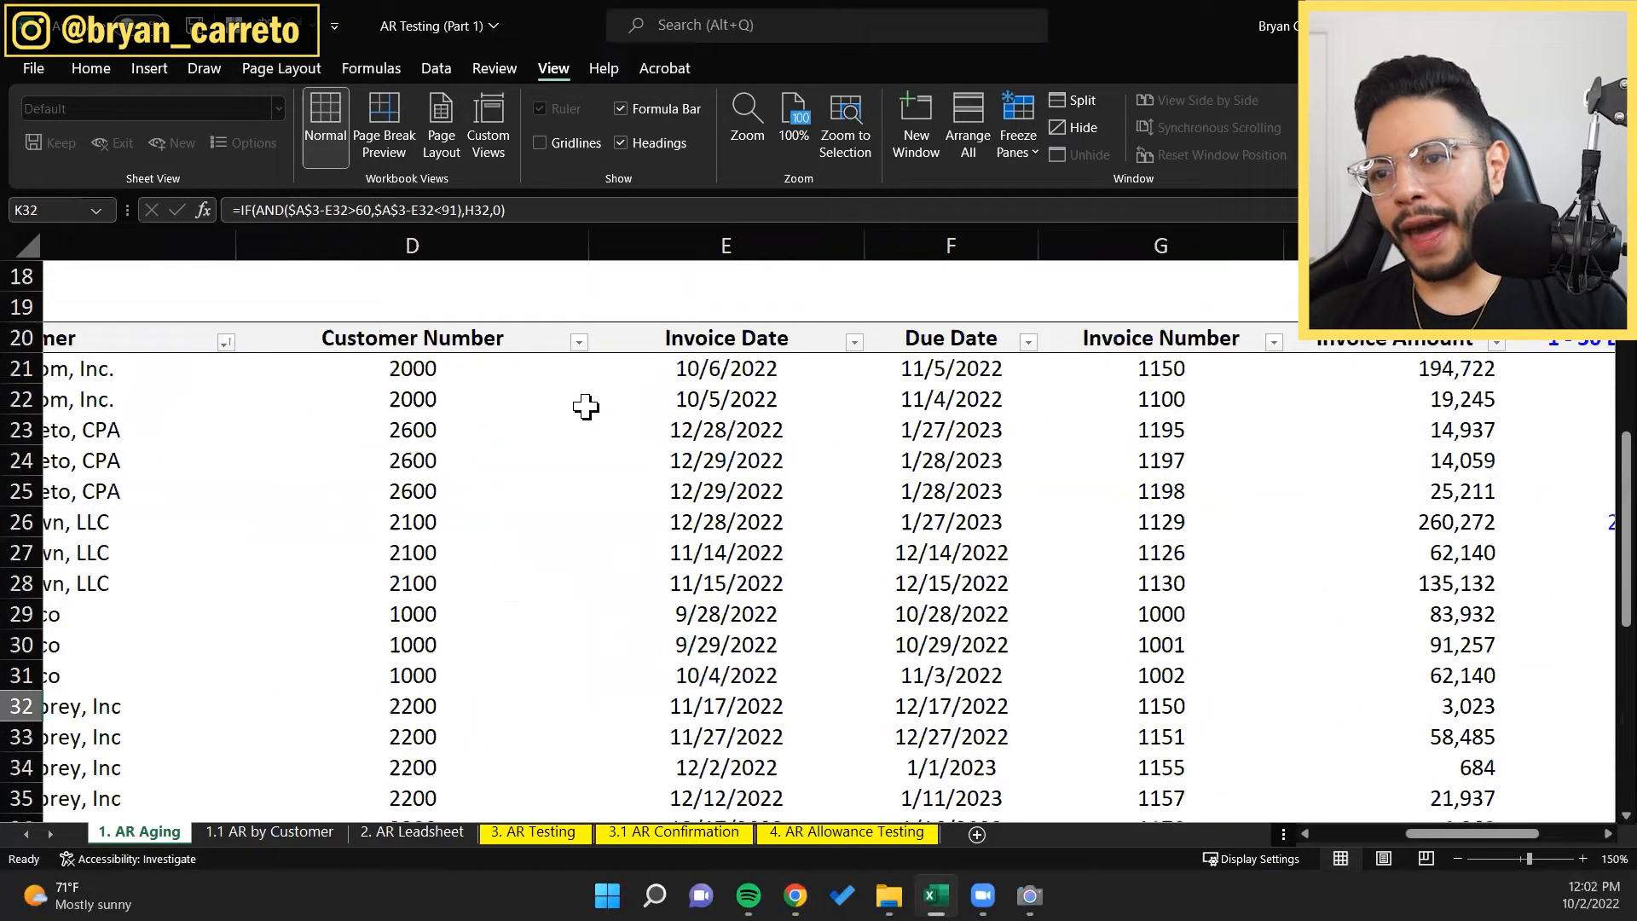
pyautogui.hscroll(2, 585, 406)
pyautogui.hotkey('ctrl', 'Left')
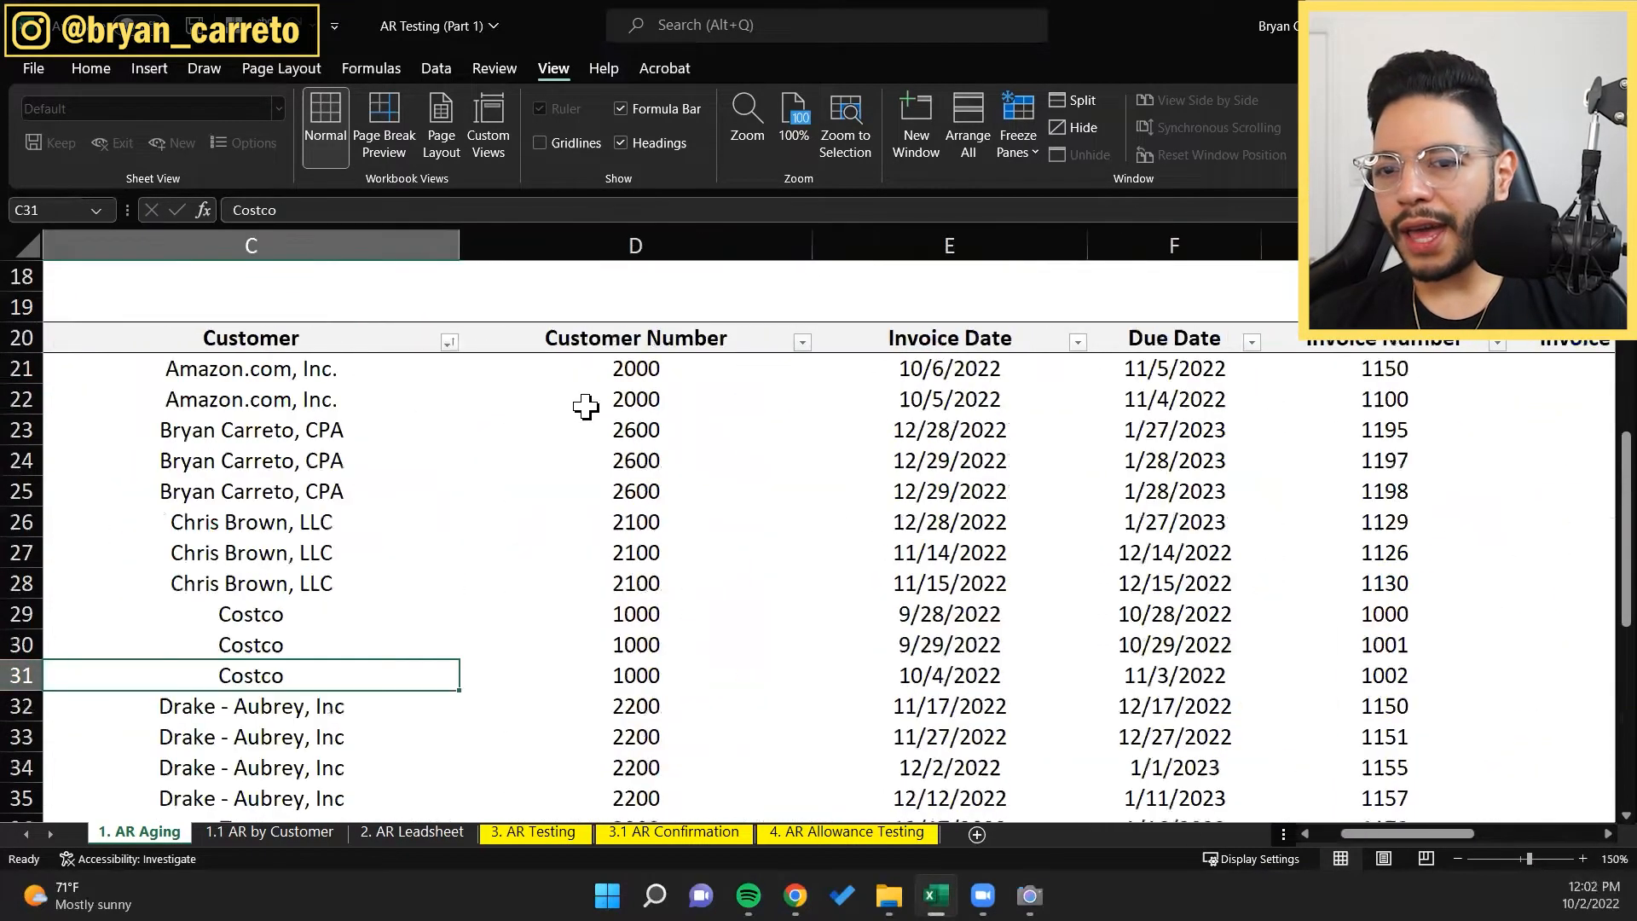
pyautogui.press('Right')
pyautogui.press('Right')
pyautogui.press('Right')
pyautogui.press('Right')
pyautogui.press('Right')
pyautogui.press('Right')
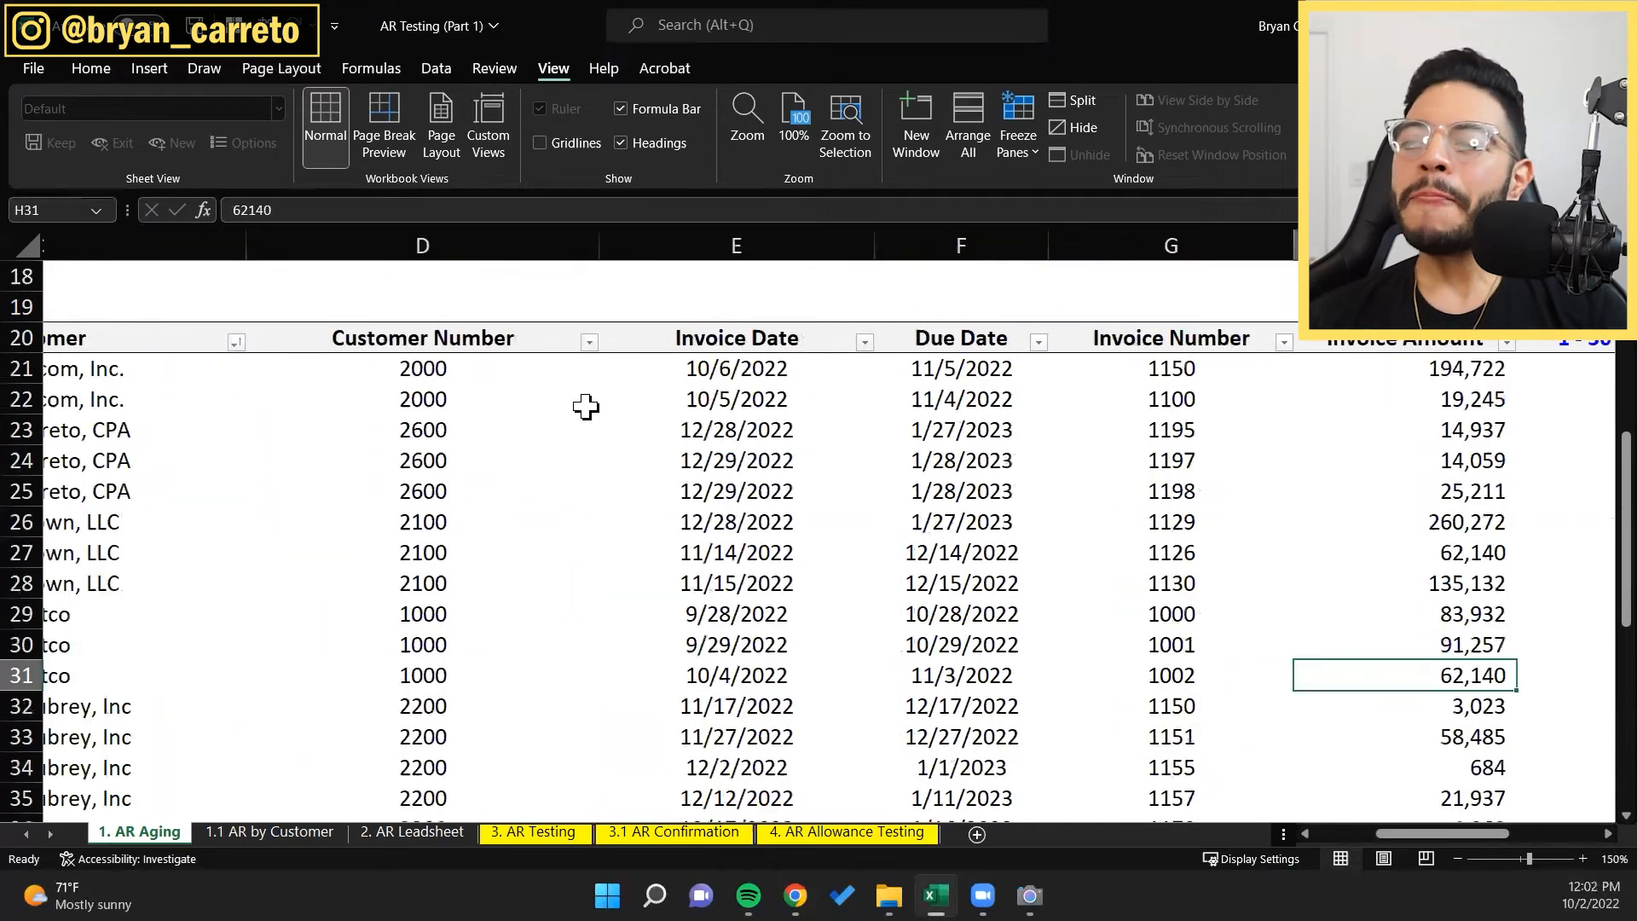
pyautogui.press('Right')
pyautogui.press('Right')
pyautogui.press('Right')
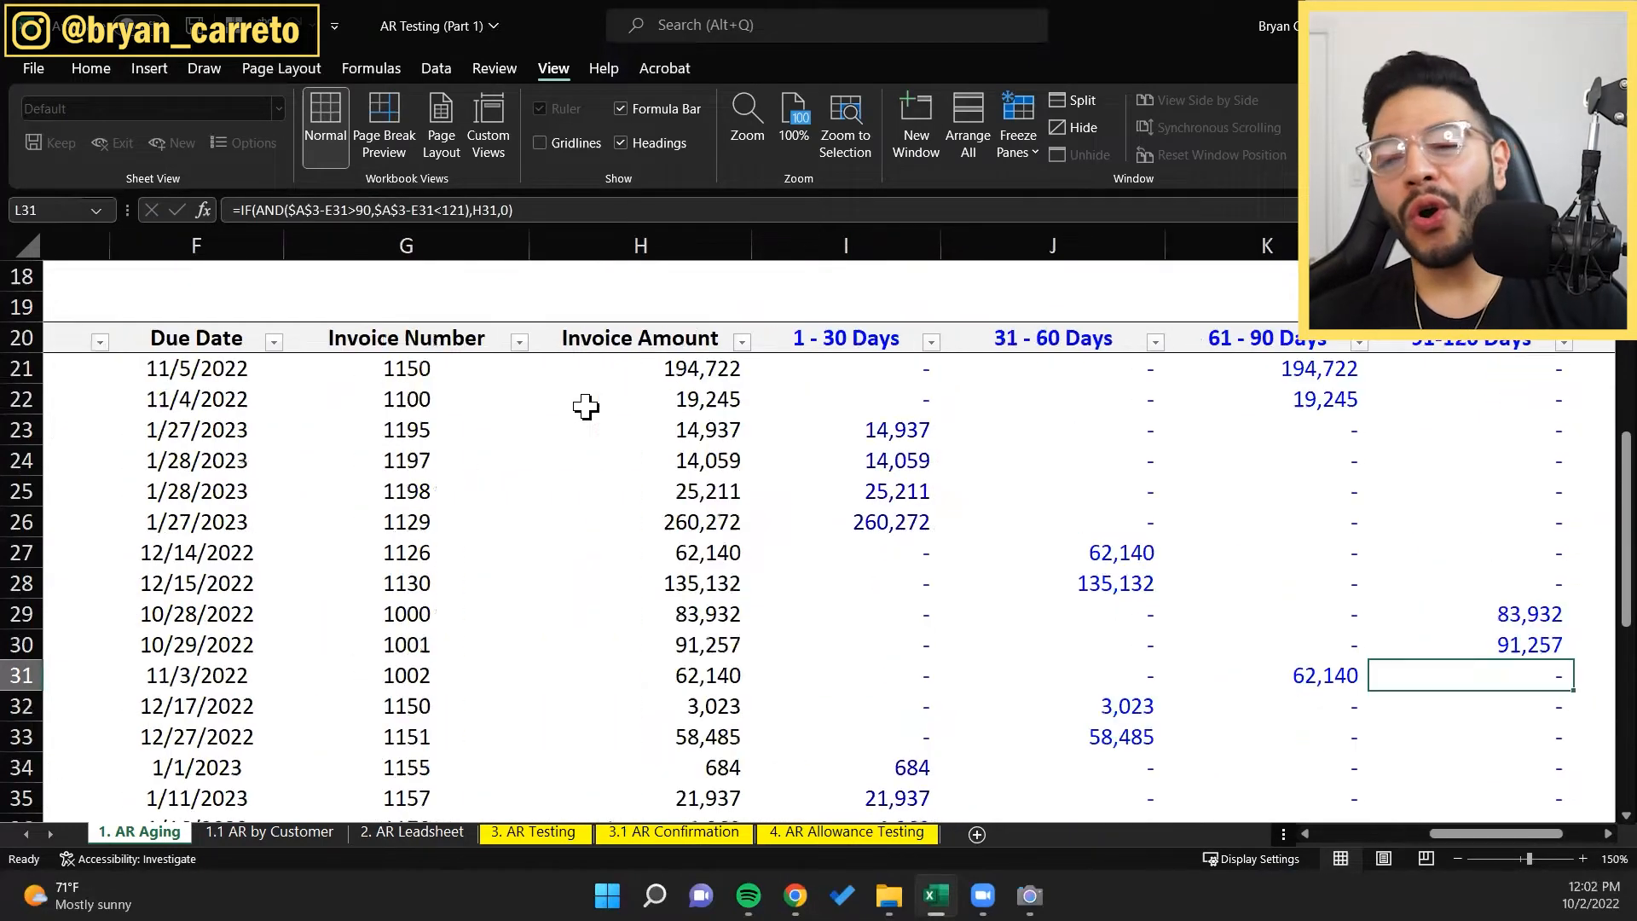
pyautogui.hscroll(1, 586, 406)
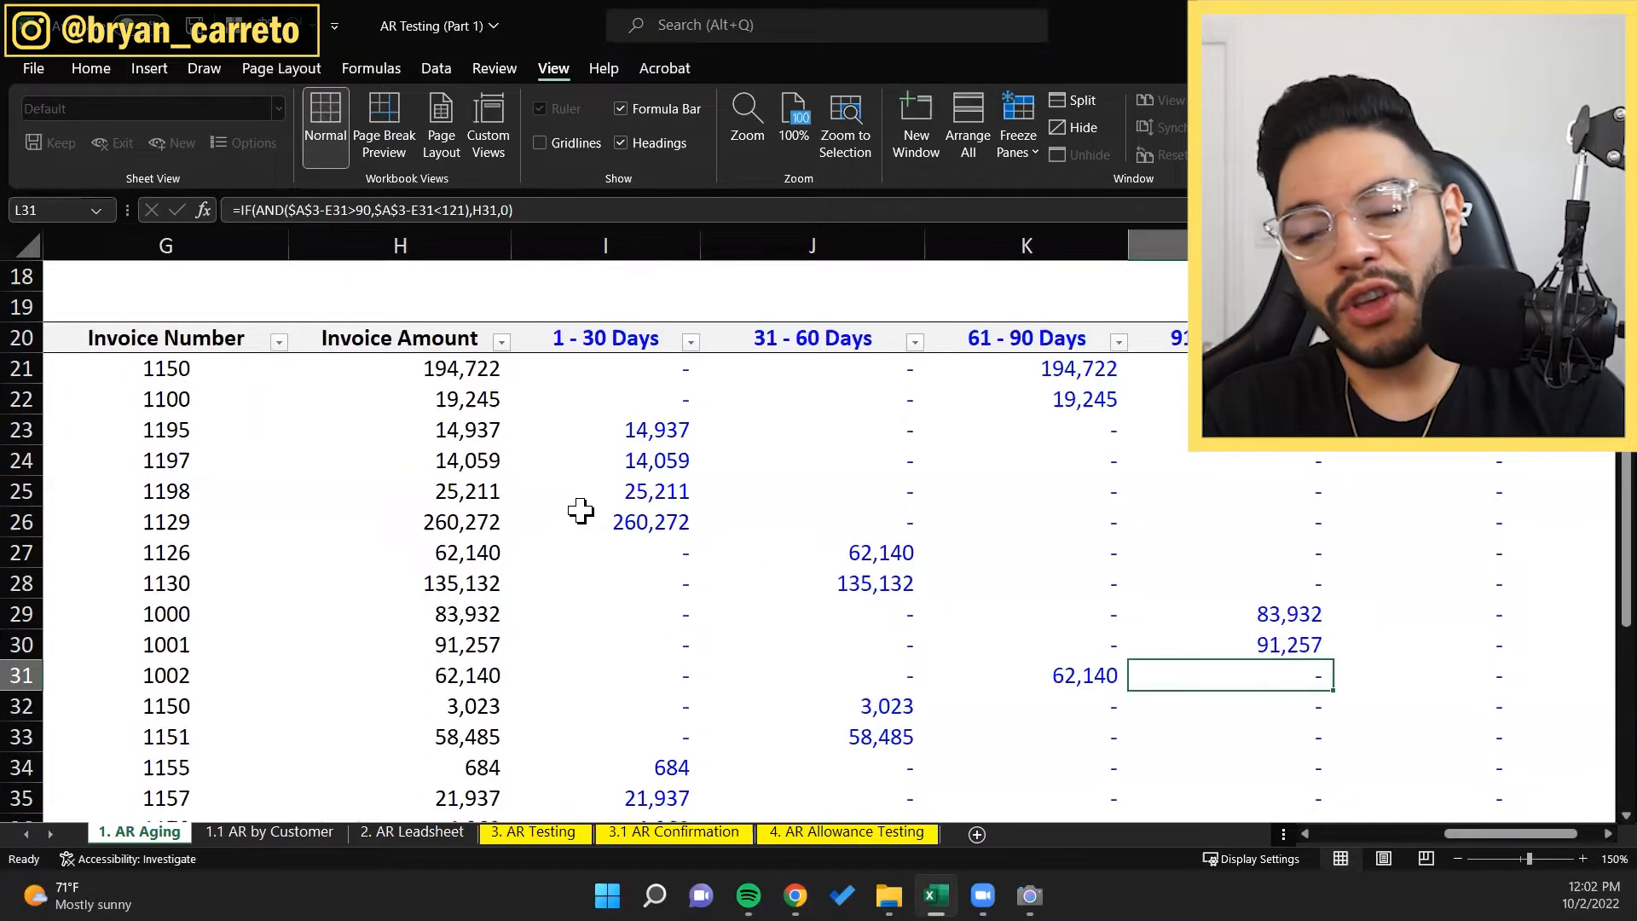
# Step: Select entire rows 29 and 30 holding the 91-120 Days balances and compare them with the row 46 subtotal
pyautogui.press('Up')
pyautogui.press('Up')
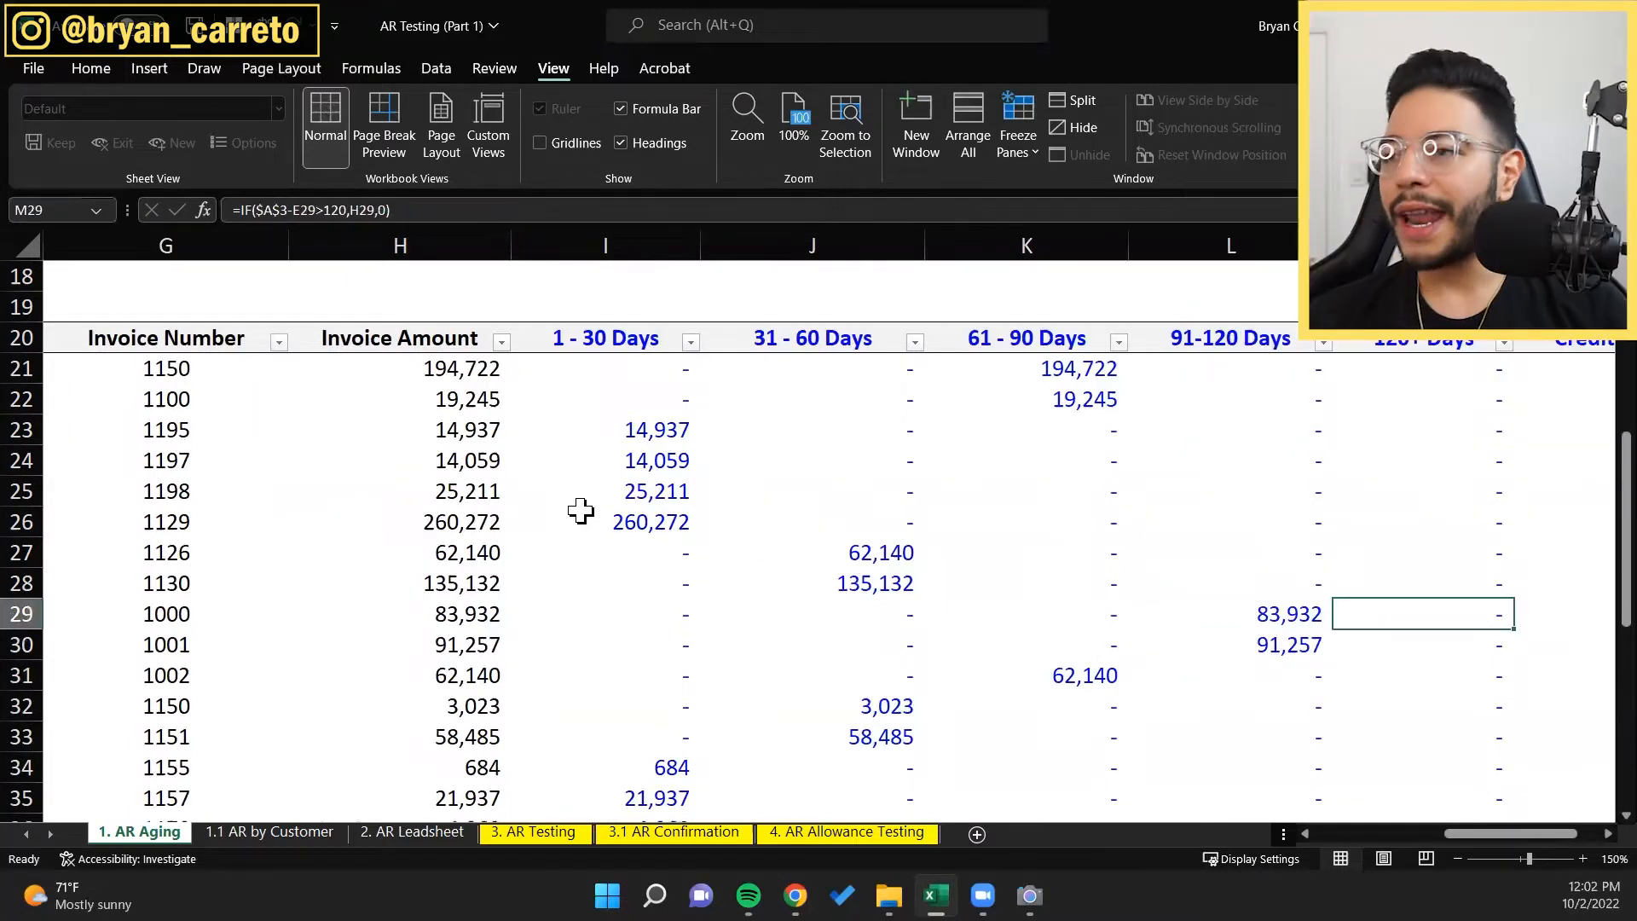
pyautogui.press('Right')
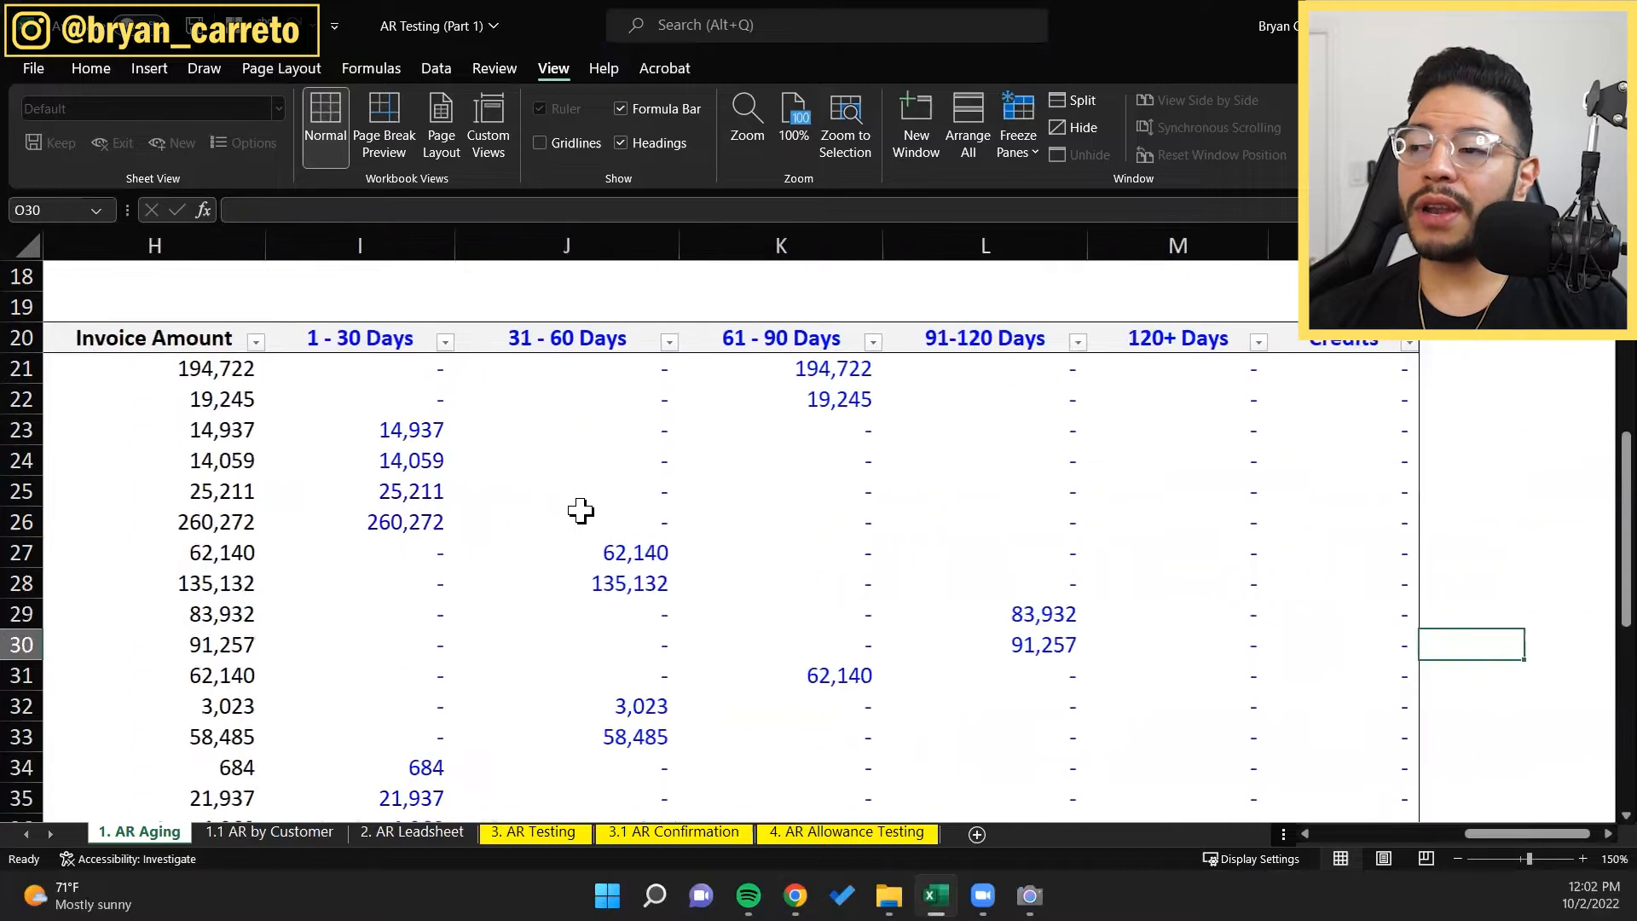
pyautogui.press('Left')
pyautogui.press('Left')
pyautogui.press('Left')
pyautogui.press('Up')
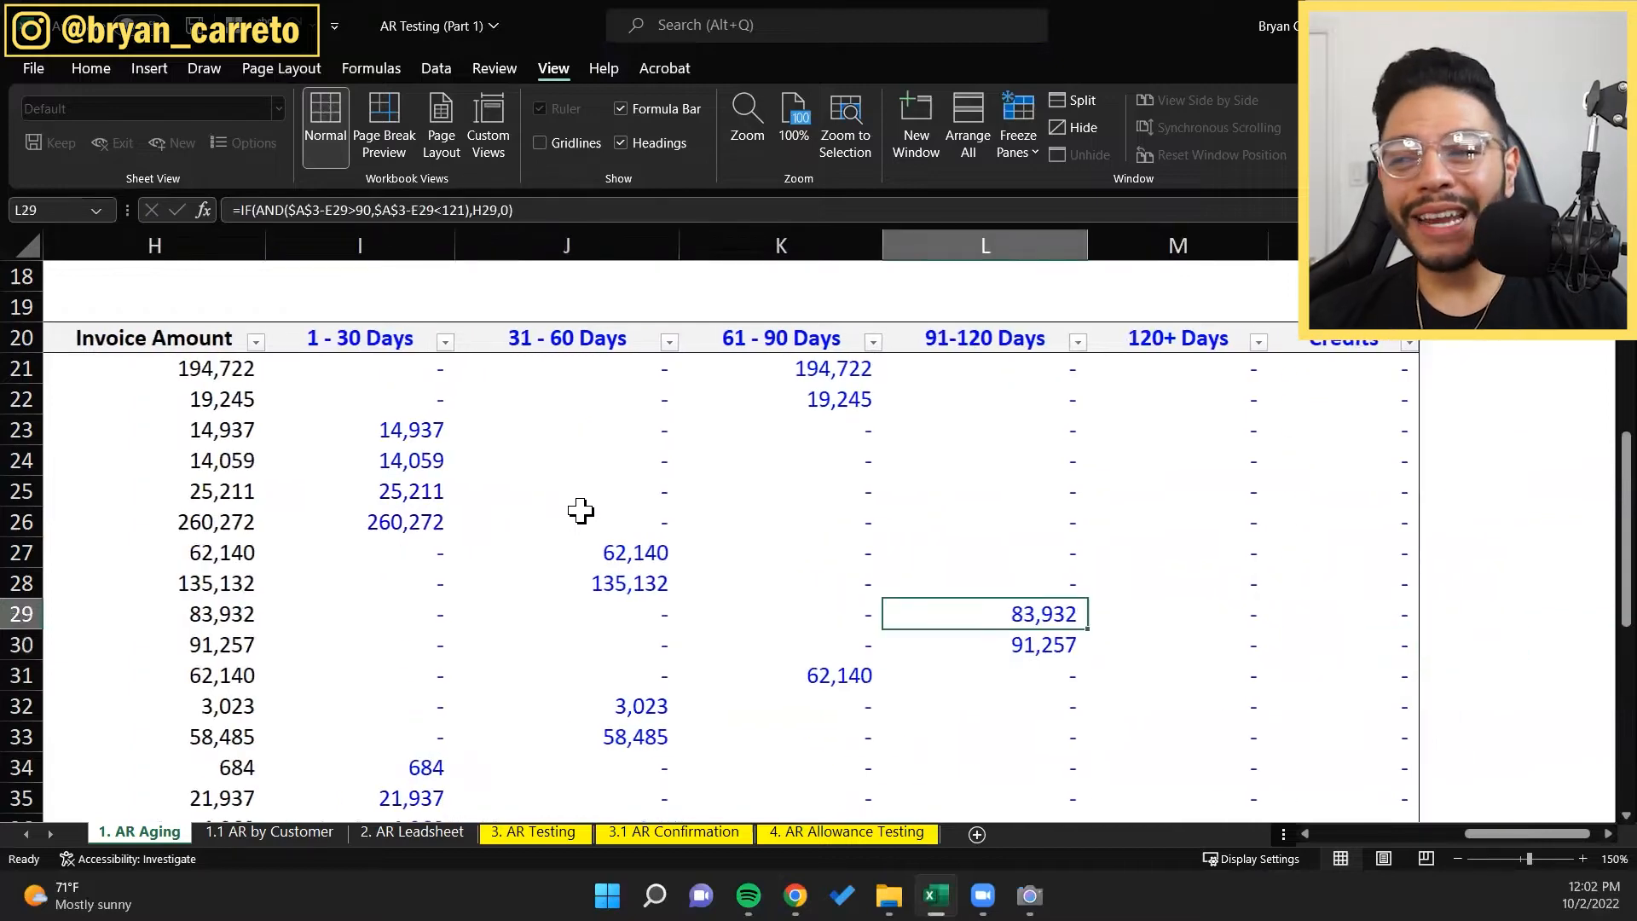
pyautogui.hotkey('shift', 'space')
pyautogui.hotkey('shift', 'Down')
pyautogui.scroll(-9, 1306, 468)
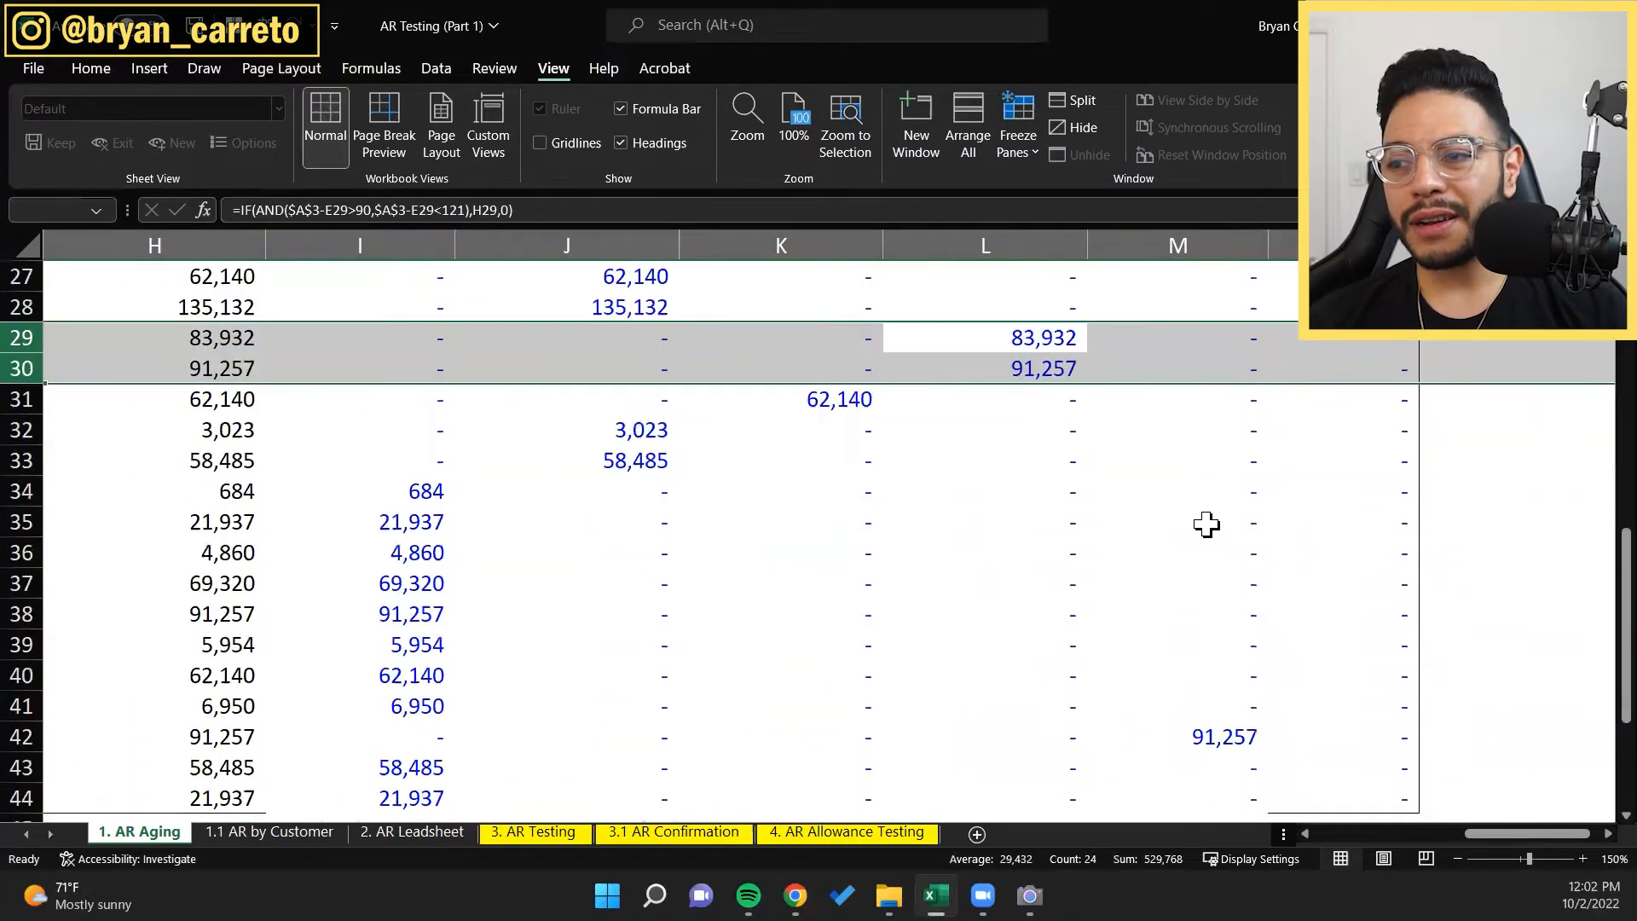
pyautogui.scroll(3, 1013, 468)
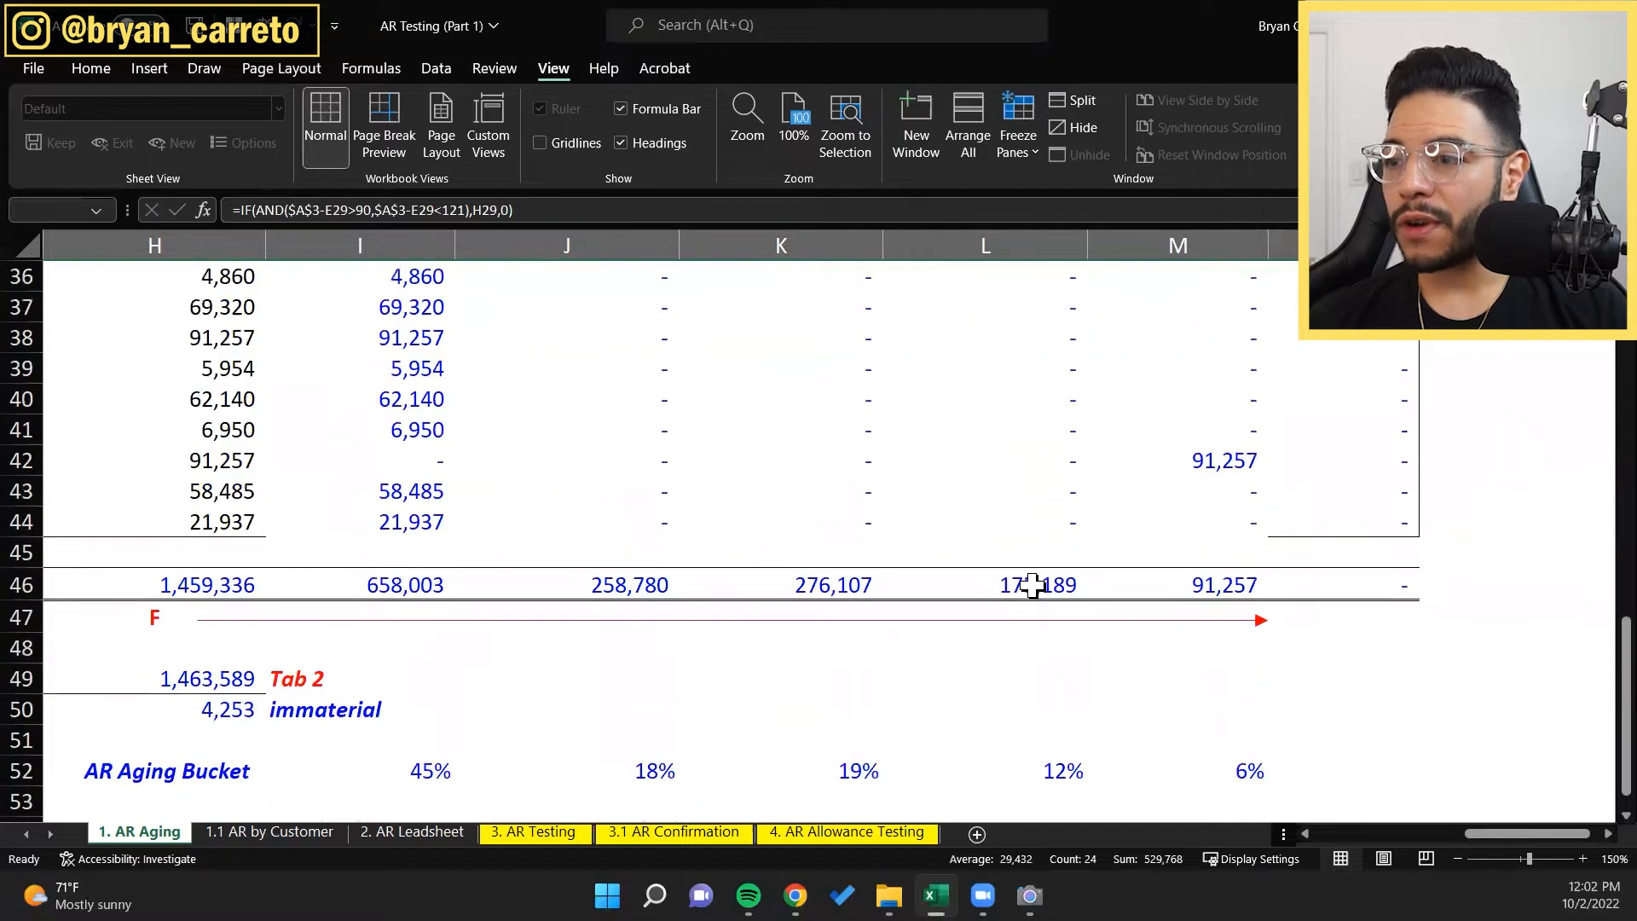
pyautogui.scroll(4, 1023, 444)
# Step: Select the two 91-120 Days amounts in L29:L30 and extend the selection to their entire rows
pyautogui.moveTo(1023, 438); pyautogui.dragTo(1020, 435)
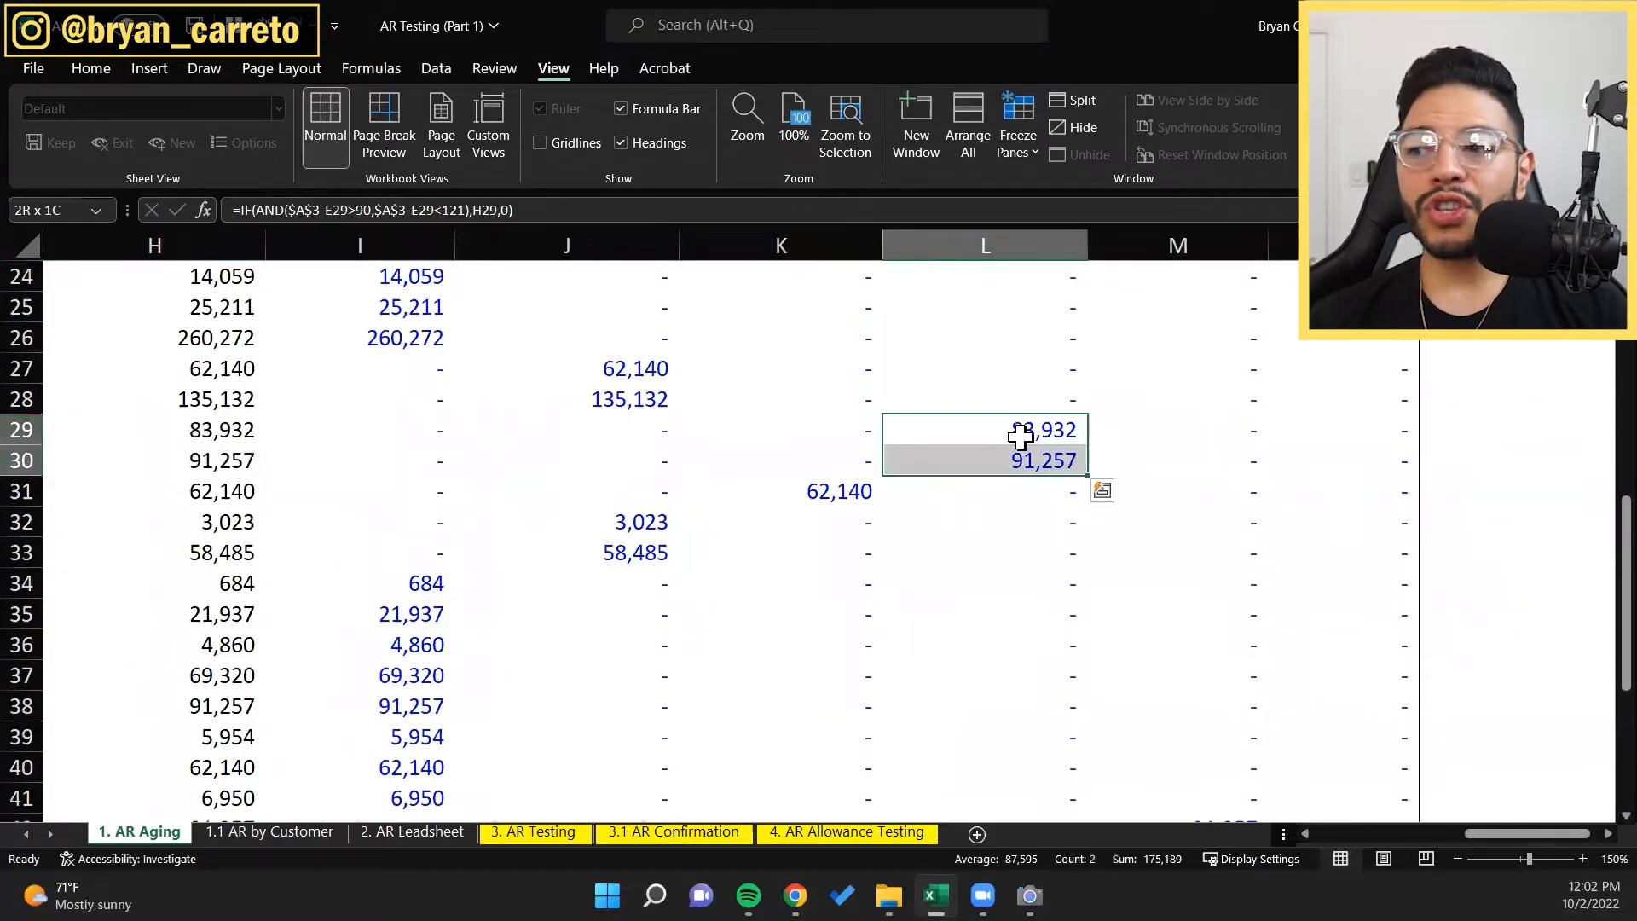
pyautogui.hotkey('shift', 'space')
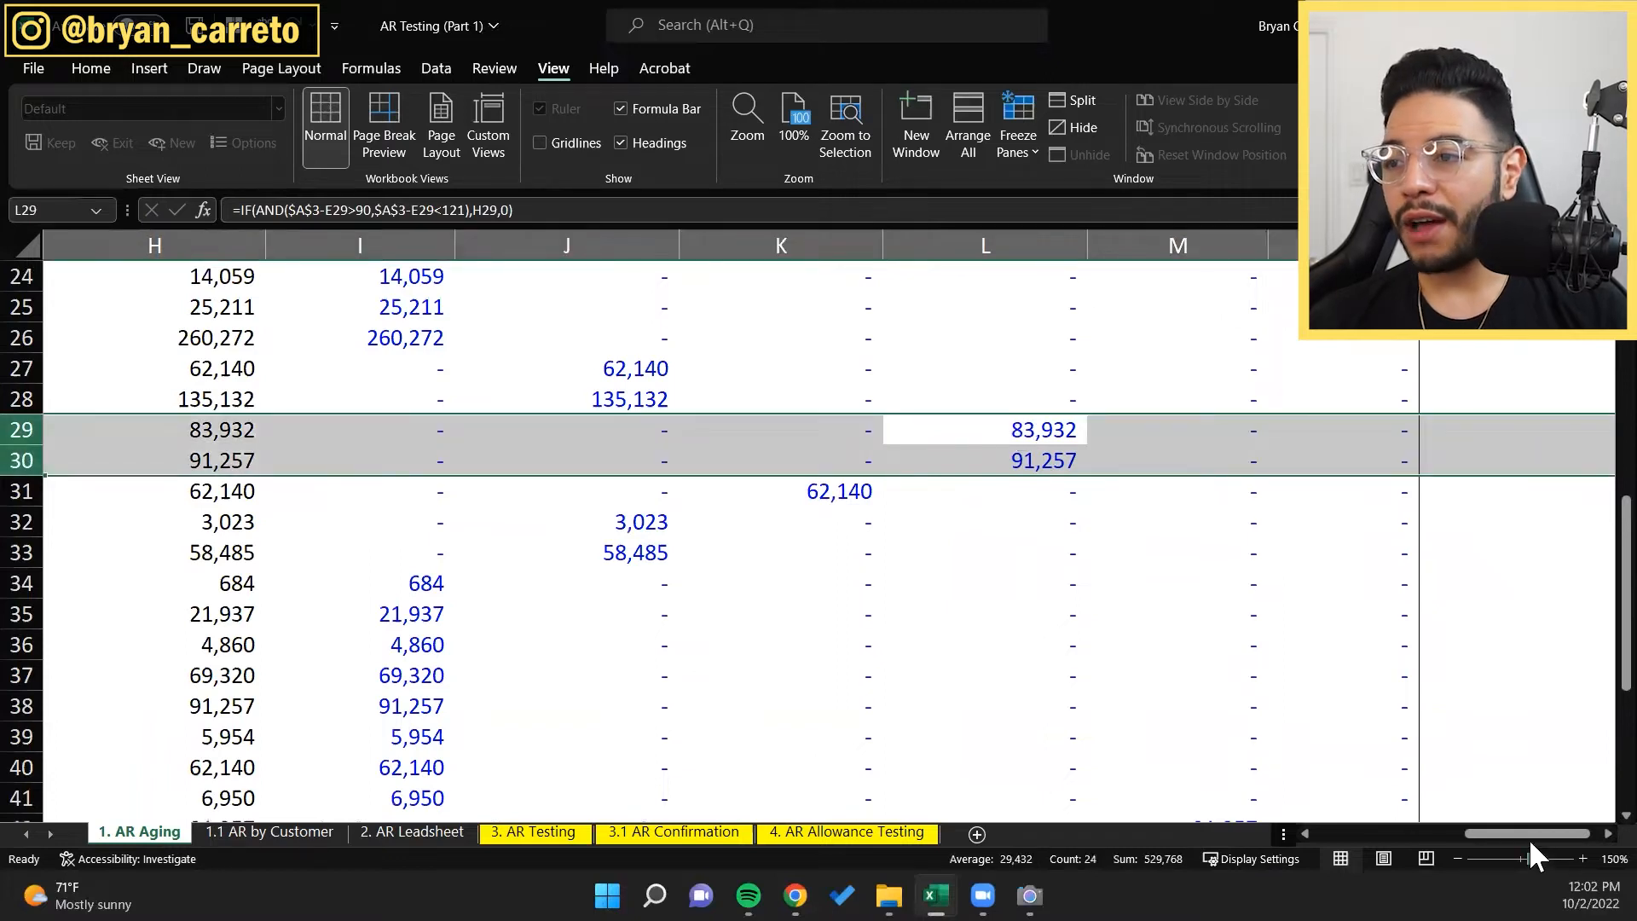
pyautogui.press('Right')
pyautogui.press('Left')
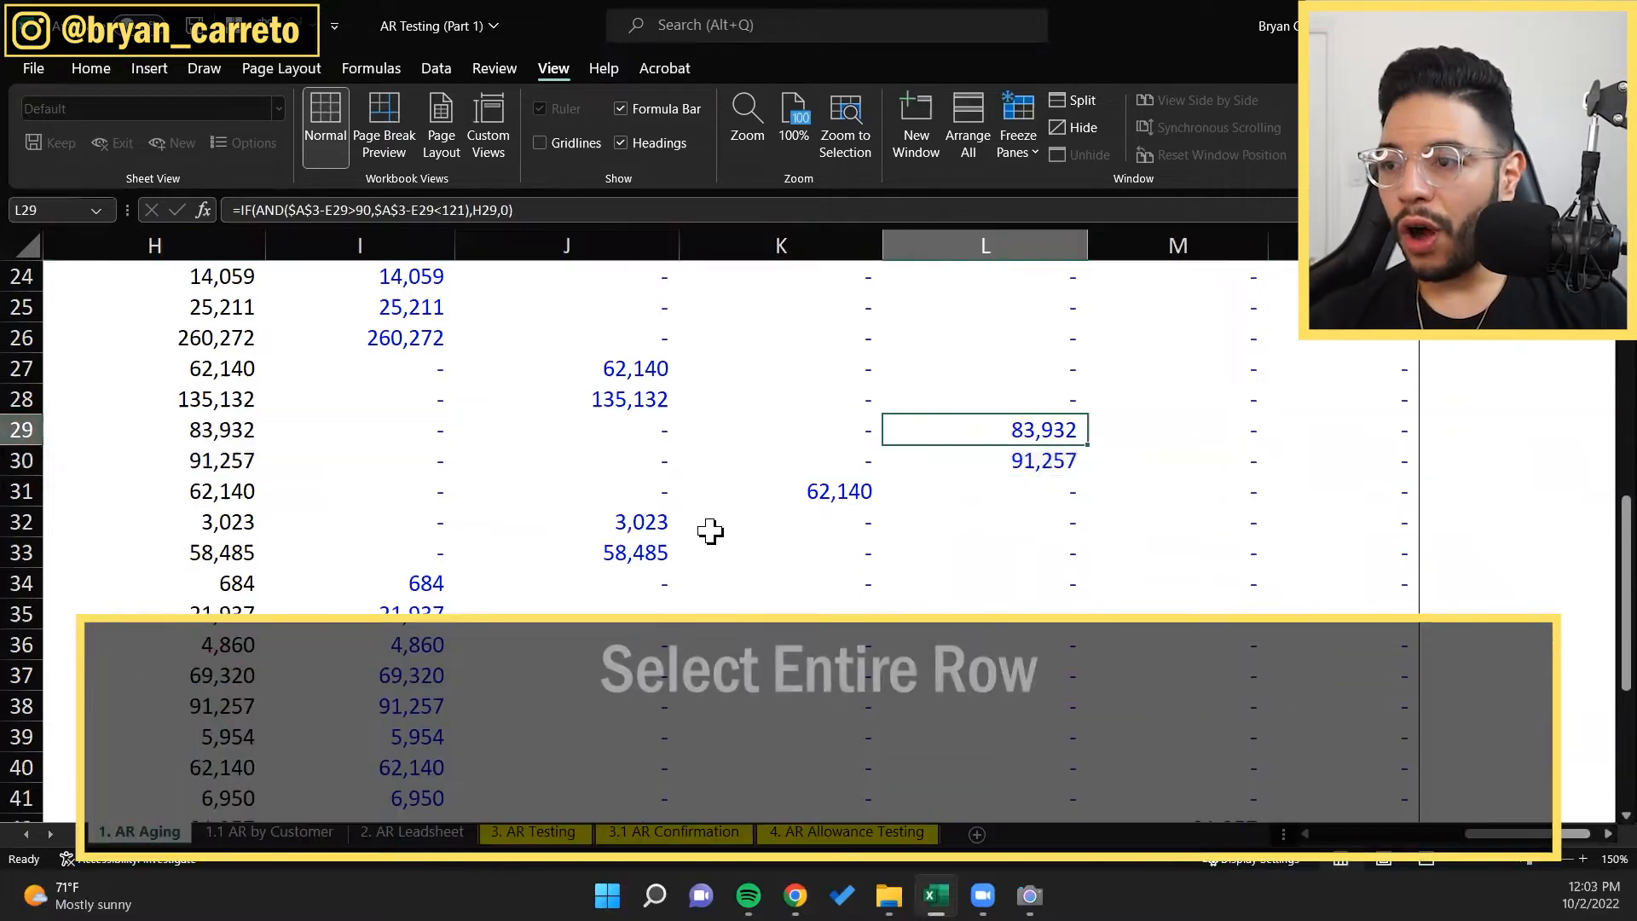
pyautogui.hotkey('shift', 'space')
pyautogui.hotkey('shift', 'Down')
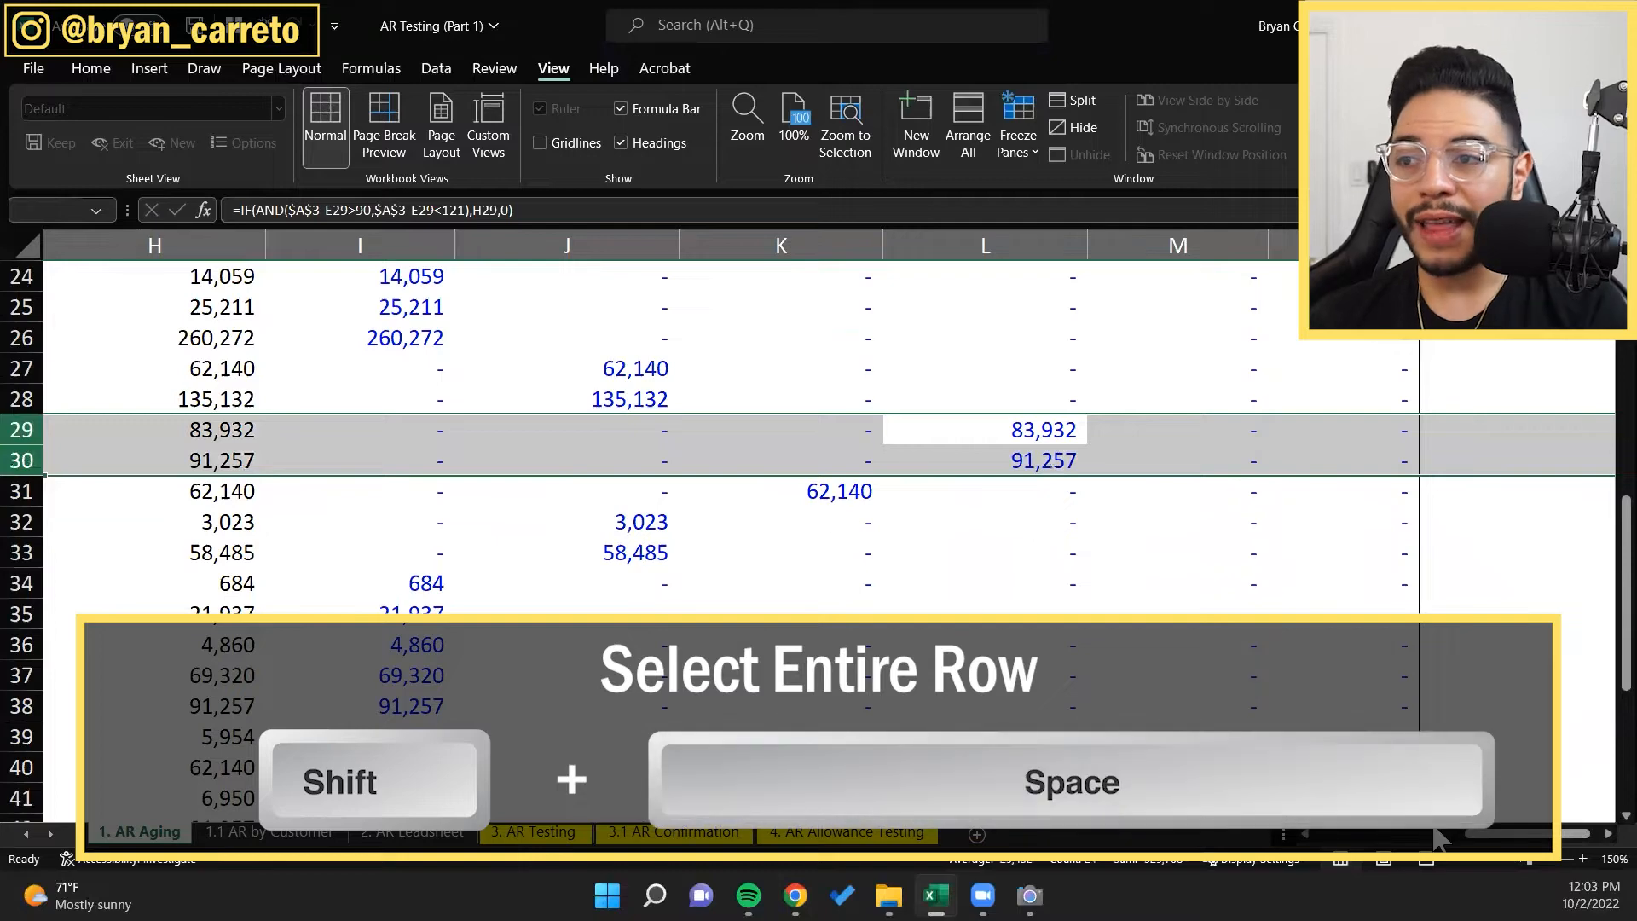
# Step: Check the customer for rows 29 and 30 and follow row 29 across to the oldest aging buckets
pyautogui.moveTo(1478, 833); pyautogui.dragTo(1277, 863)
pyautogui.scroll(1, 686, 518)
pyautogui.click(790, 497)
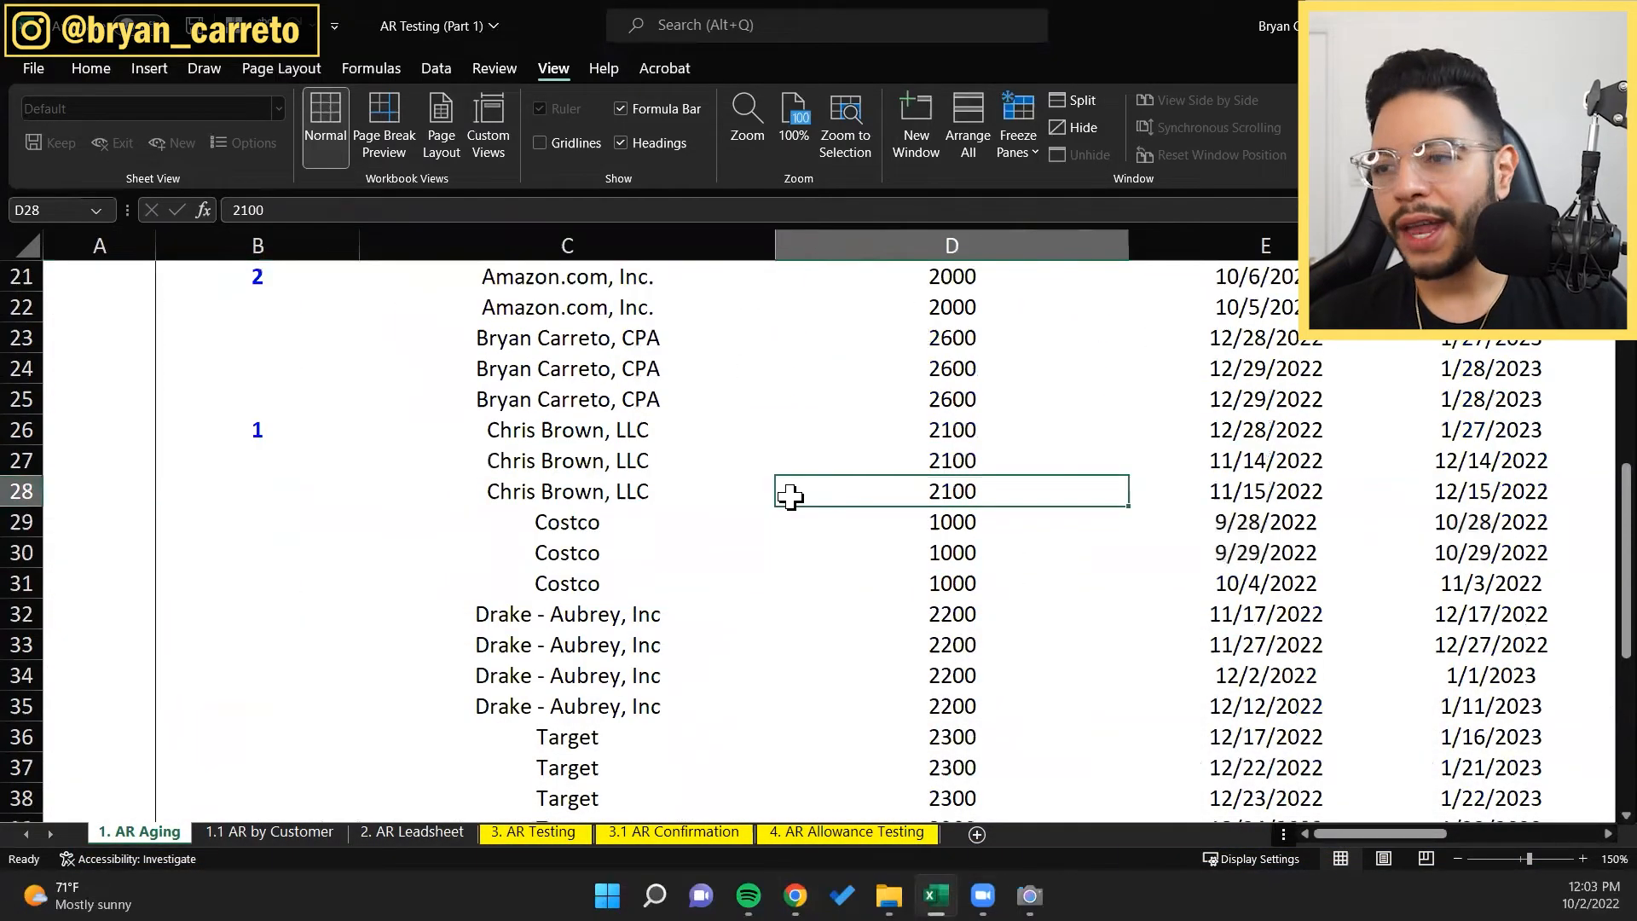
pyautogui.press('Down')
pyautogui.press('Right')
pyautogui.press('Right')
pyautogui.press('Right')
pyautogui.press('Right')
pyautogui.press('Right')
pyautogui.press('Right')
pyautogui.press('Right')
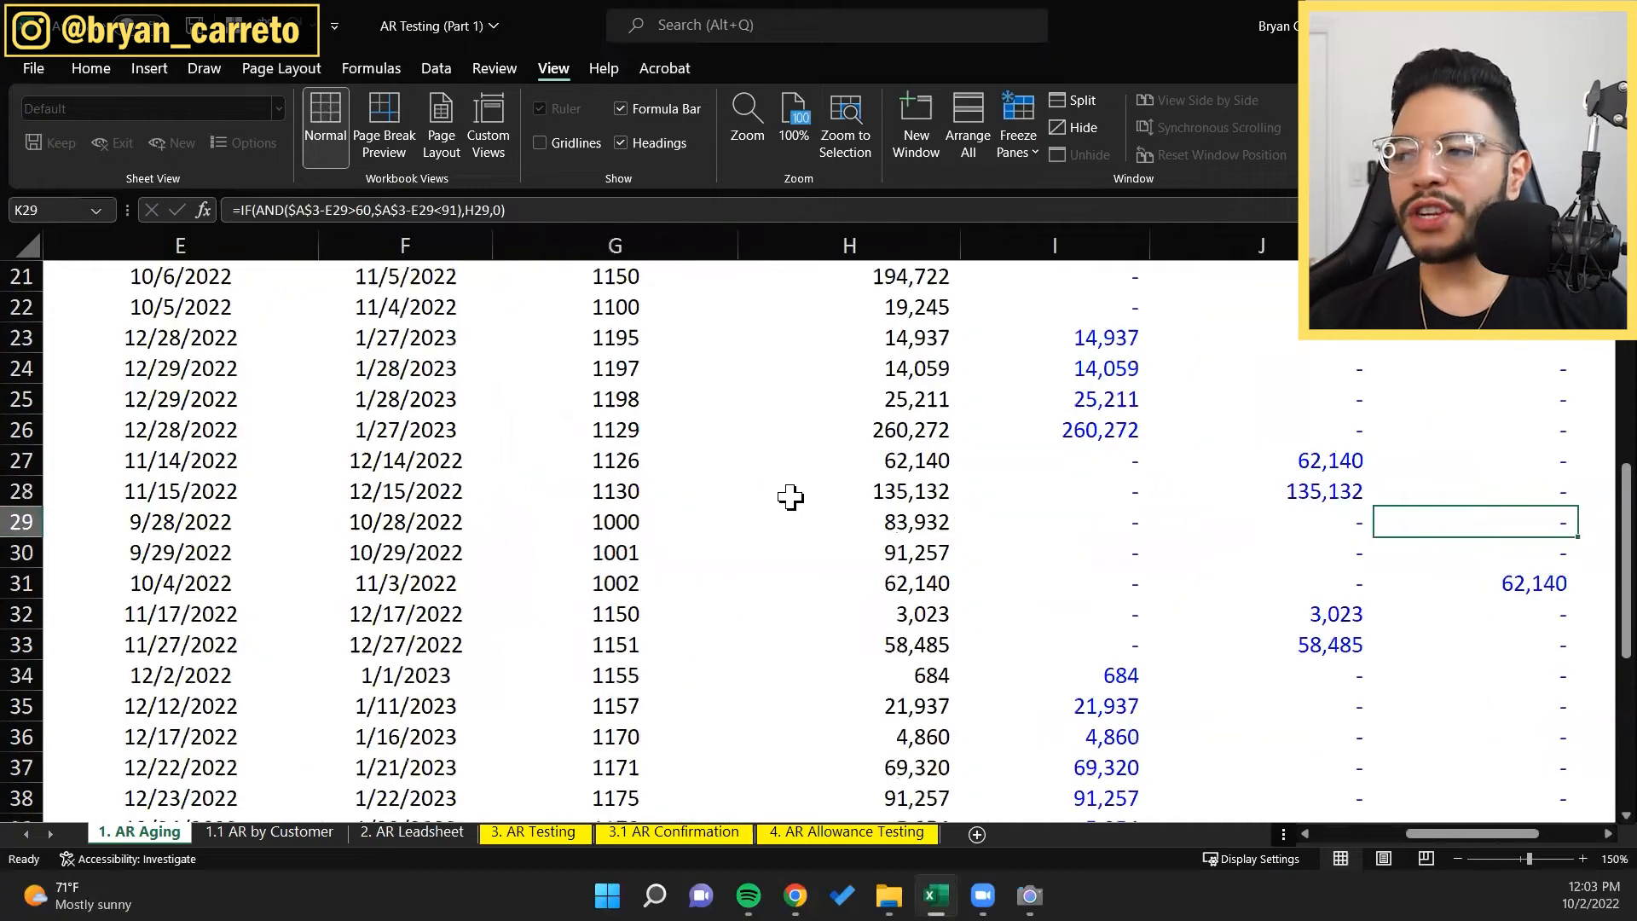
pyautogui.press('Right')
pyautogui.press('Right')
# Step: Review the 91-120 Days column between its header in L20 and the last invoice row
pyautogui.press('Left')
pyautogui.hotkey('ctrl', 'Up')
pyautogui.press('Down')
pyautogui.press('Right')
pyautogui.press('Right')
pyautogui.press('Left')
pyautogui.press('Left')
pyautogui.press('Down')
pyautogui.hotkey('ctrl', 'Down')
pyautogui.hotkey('ctrl', 'Up')
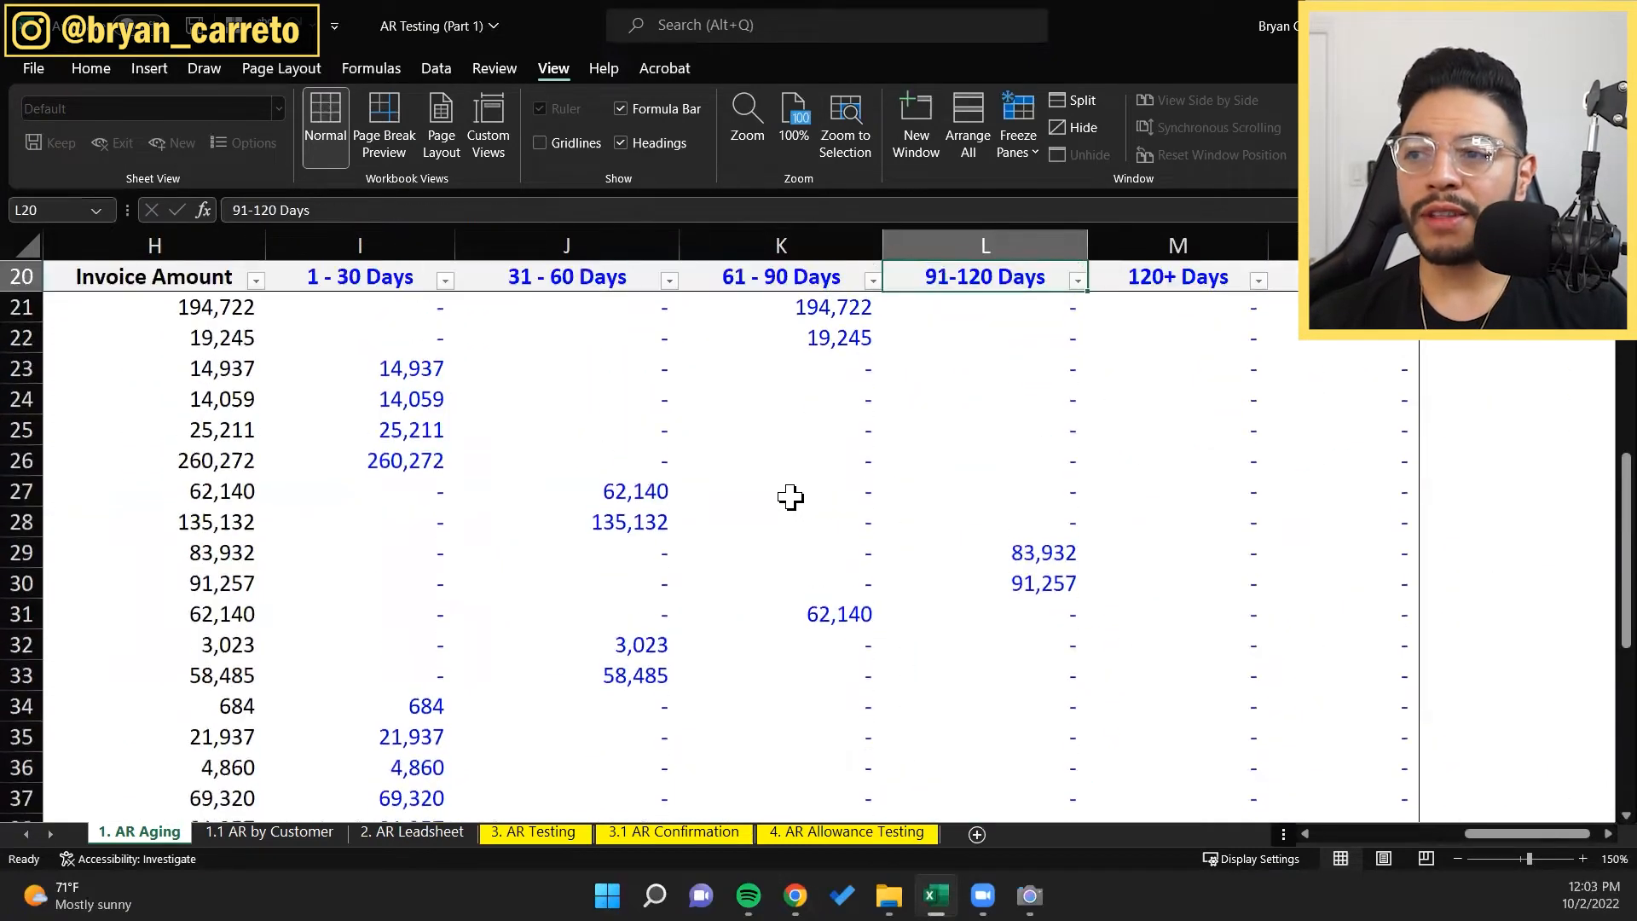
pyautogui.scroll(6, 791, 497)
pyautogui.scroll(-8, 784, 486)
pyautogui.scroll(3, 944, 548)
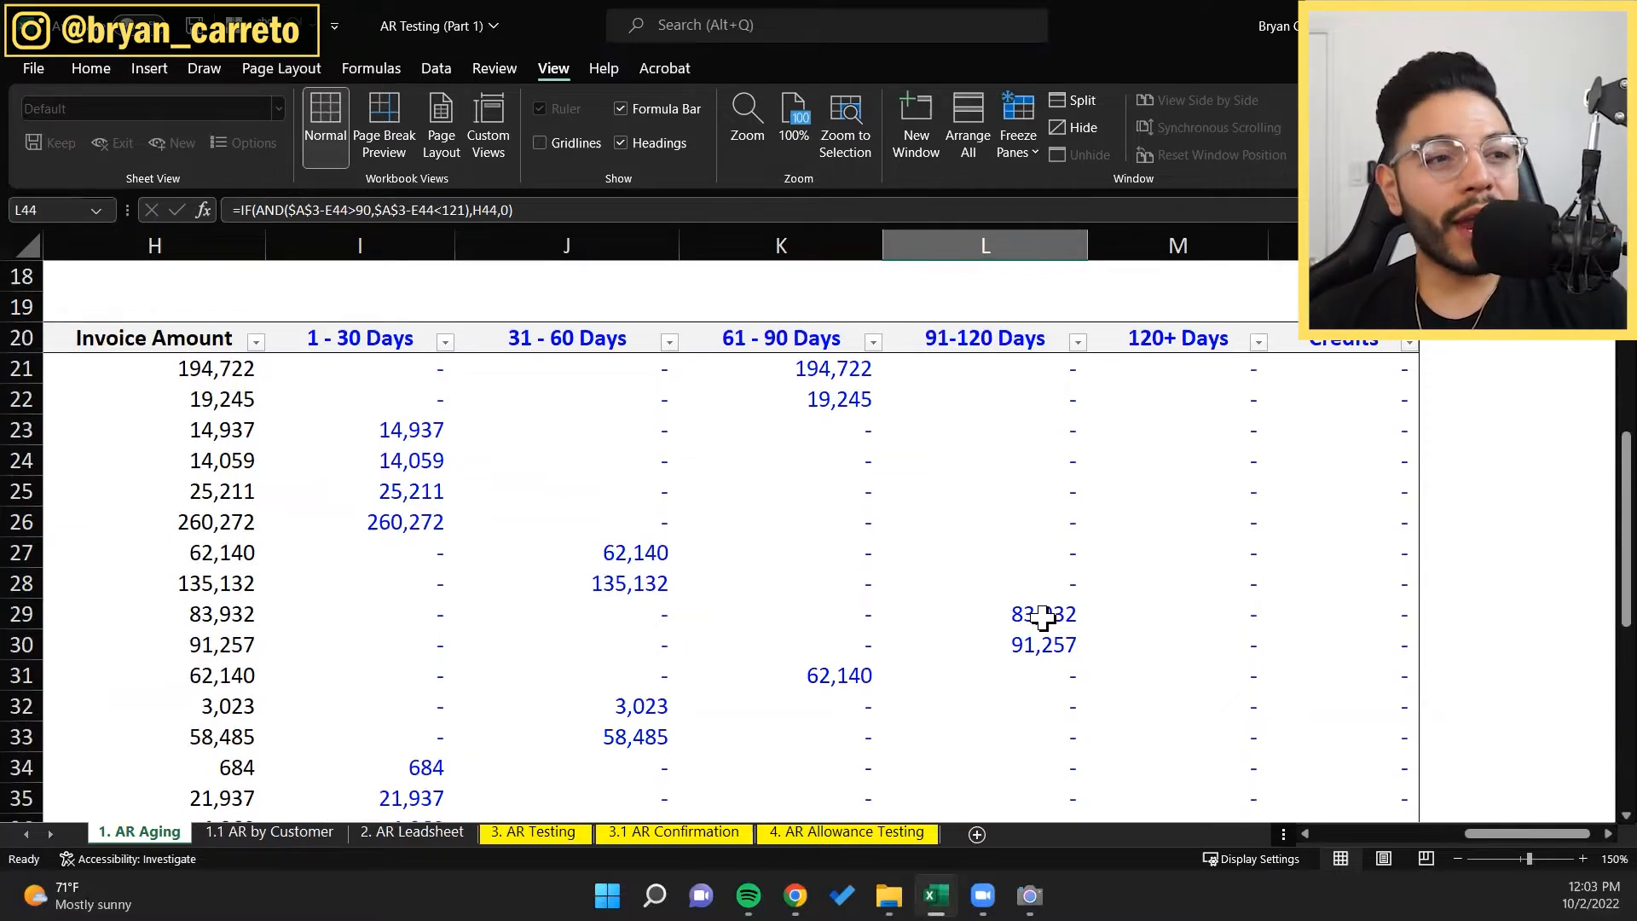
# Step: Look through the 120+ Days column between its header, the invoice rows and the subtotal
pyautogui.click(1140, 612)
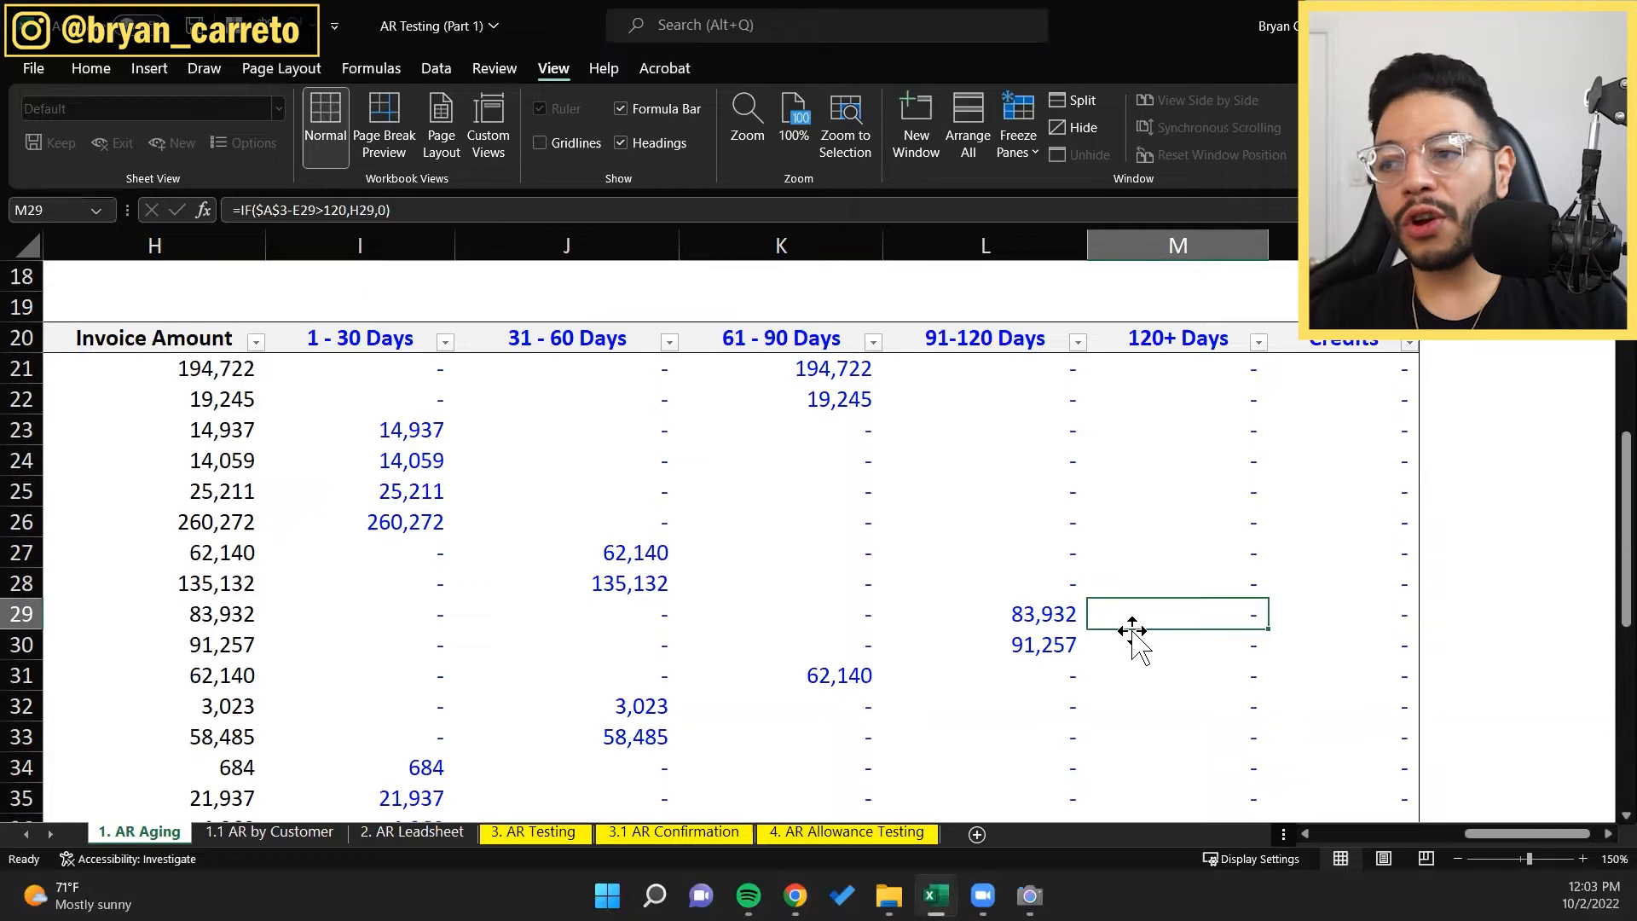
pyautogui.hotkey('ctrl', 'Down')
pyautogui.press('Up')
pyautogui.press('Up')
pyautogui.hotkey('ctrl', 'Up')
pyautogui.hotkey('ctrl', 'Down')
pyautogui.hotkey('ctrl', 'Down')
pyautogui.hotkey('ctrl', 'Up')
pyautogui.hotkey('ctrl', 'Up')
pyautogui.hotkey('ctrl', 'Up')
pyautogui.hotkey('ctrl', 'Down')
pyautogui.scroll(-5, 1249, 572)
# Step: Freeze the panes at I21 to keep the row 20 headers and the columns through Invoice Amount in view
pyautogui.press('Down')
pyautogui.press('Left')
pyautogui.press('Left')
pyautogui.press('Left')
pyautogui.press('Left')
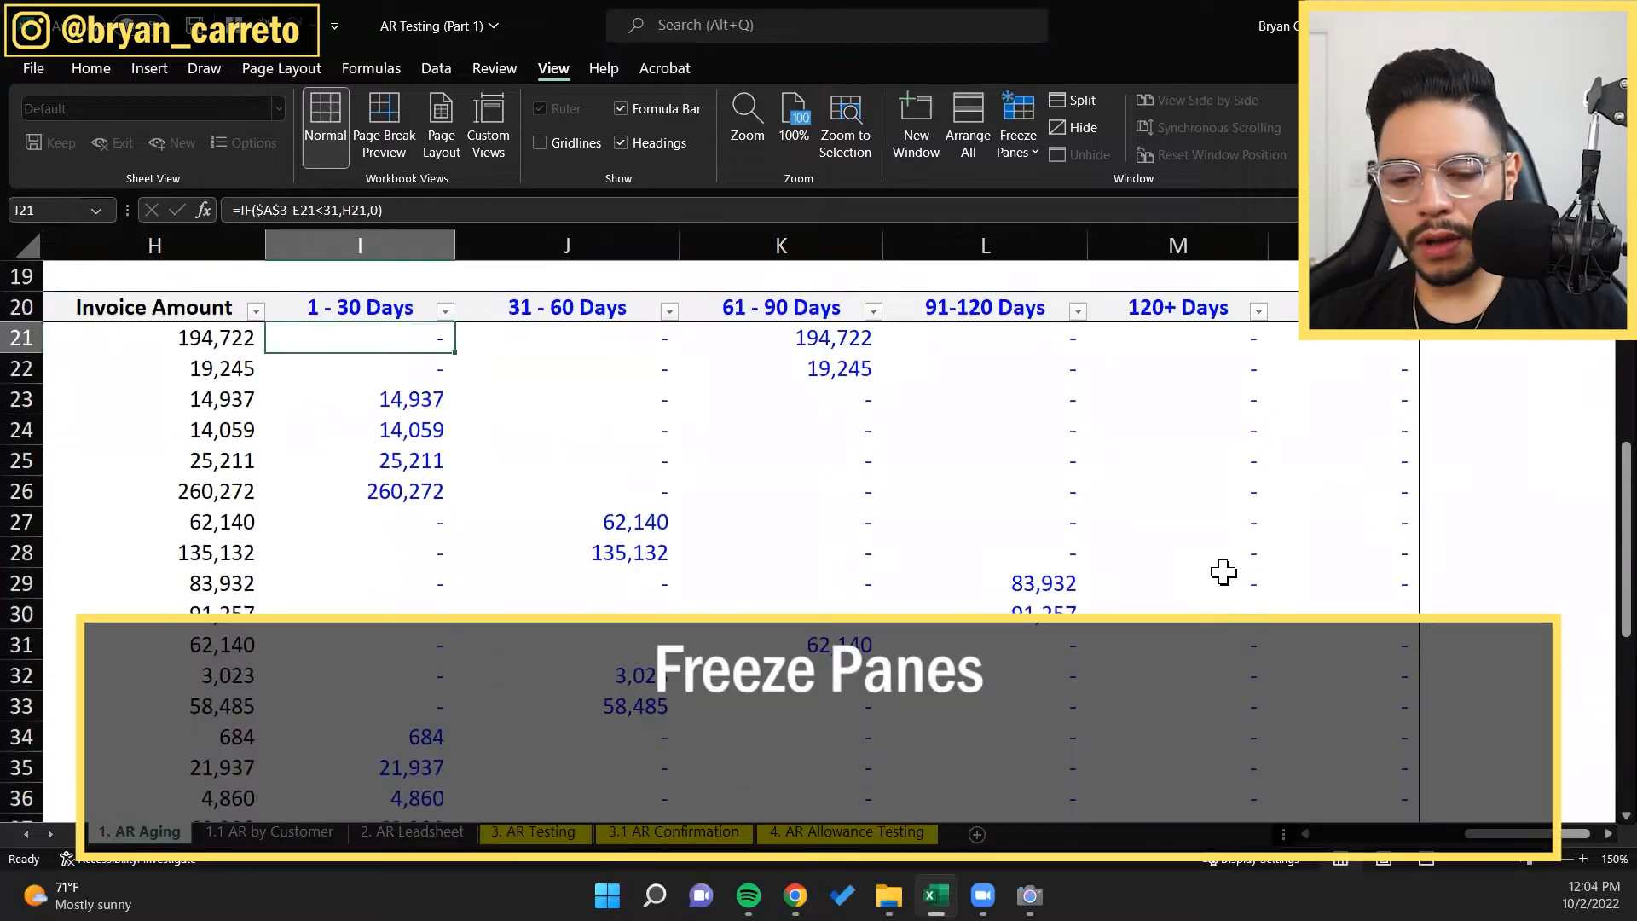
pyautogui.press('Right')
pyautogui.press('Right')
pyautogui.press('Right')
pyautogui.press('Right')
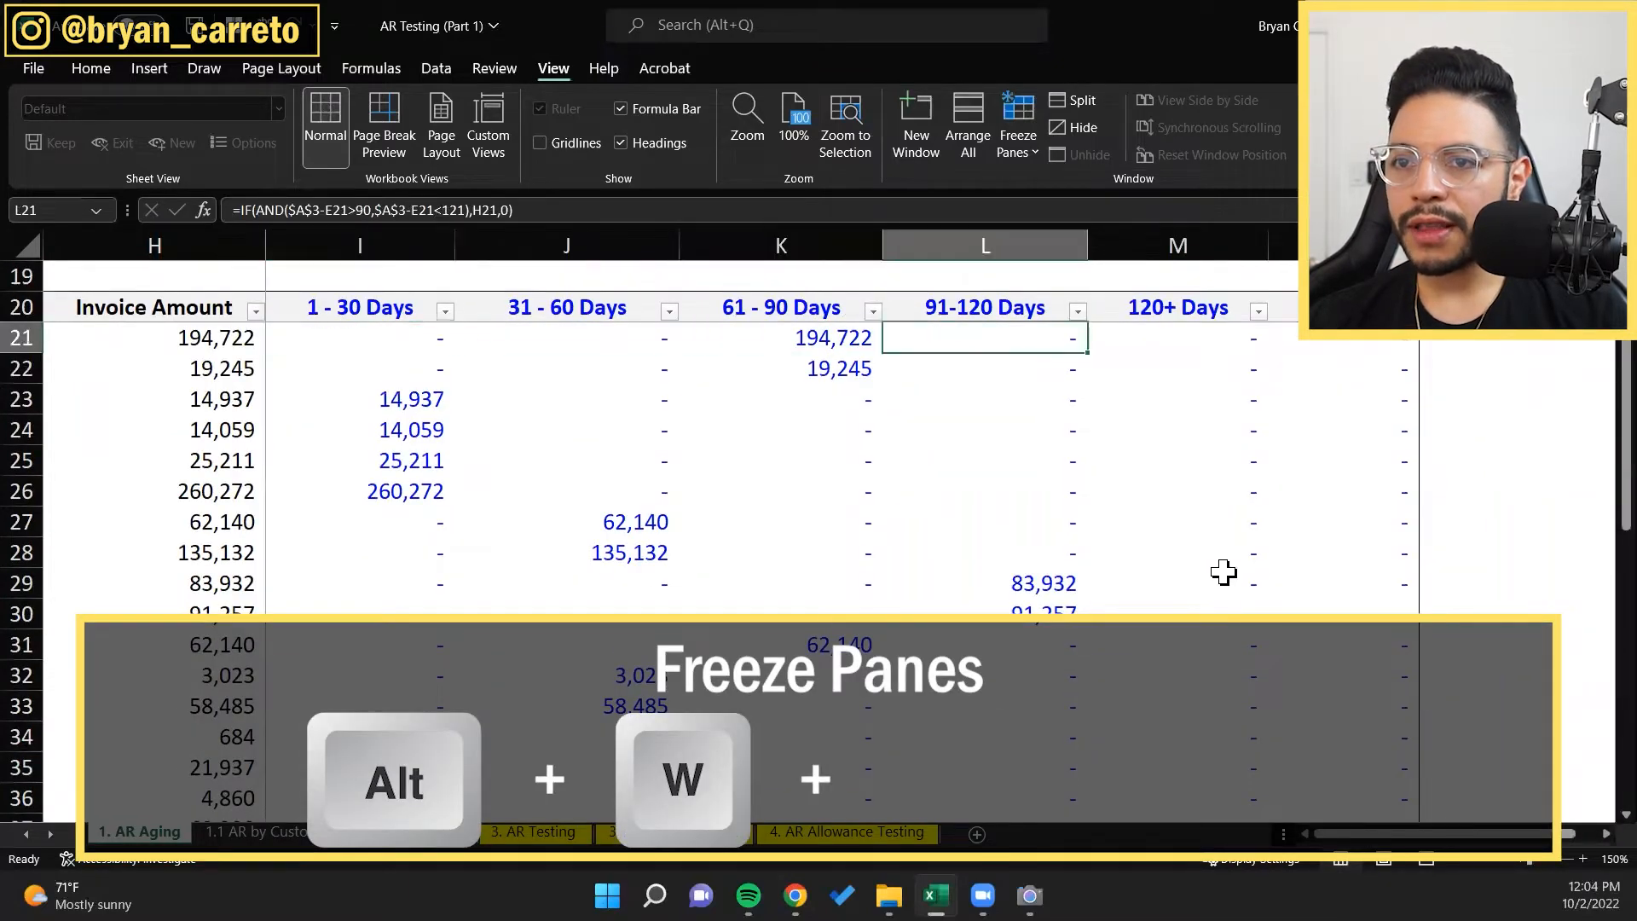
pyautogui.hotkey('alt', 'w')
pyautogui.press('f')
pyautogui.press('f')
# Step: Check the 120+ Days subtotal in M46 and select entire row 42 containing the overdue invoice
pyautogui.hotkey('ctrl', 'Down')
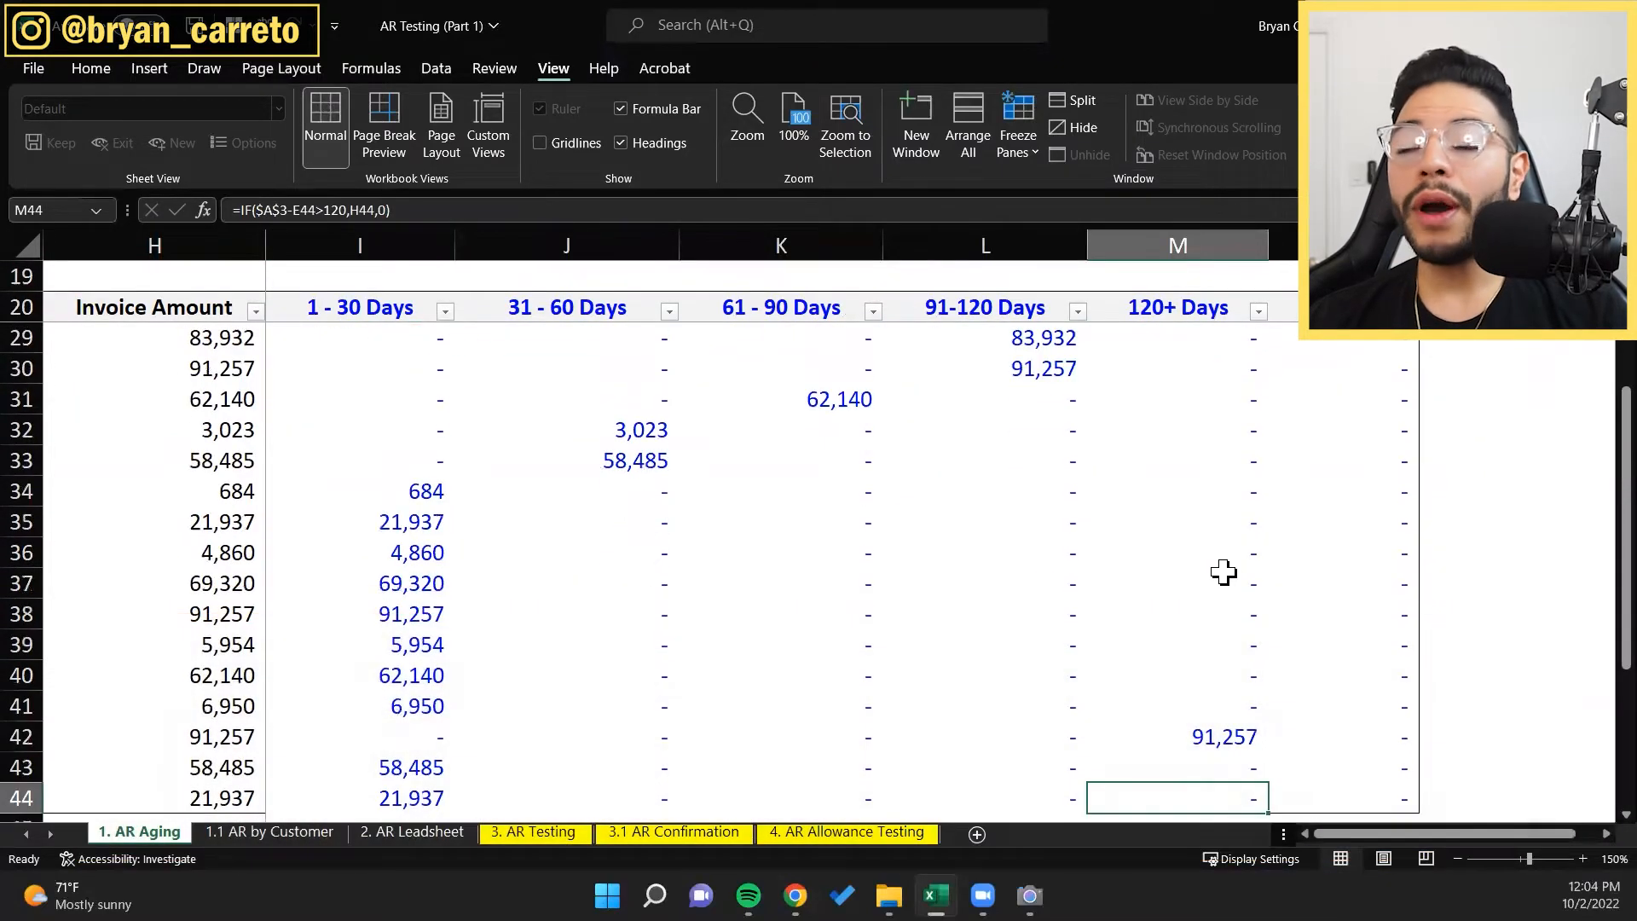
pyautogui.press('Down')
pyautogui.press('Down')
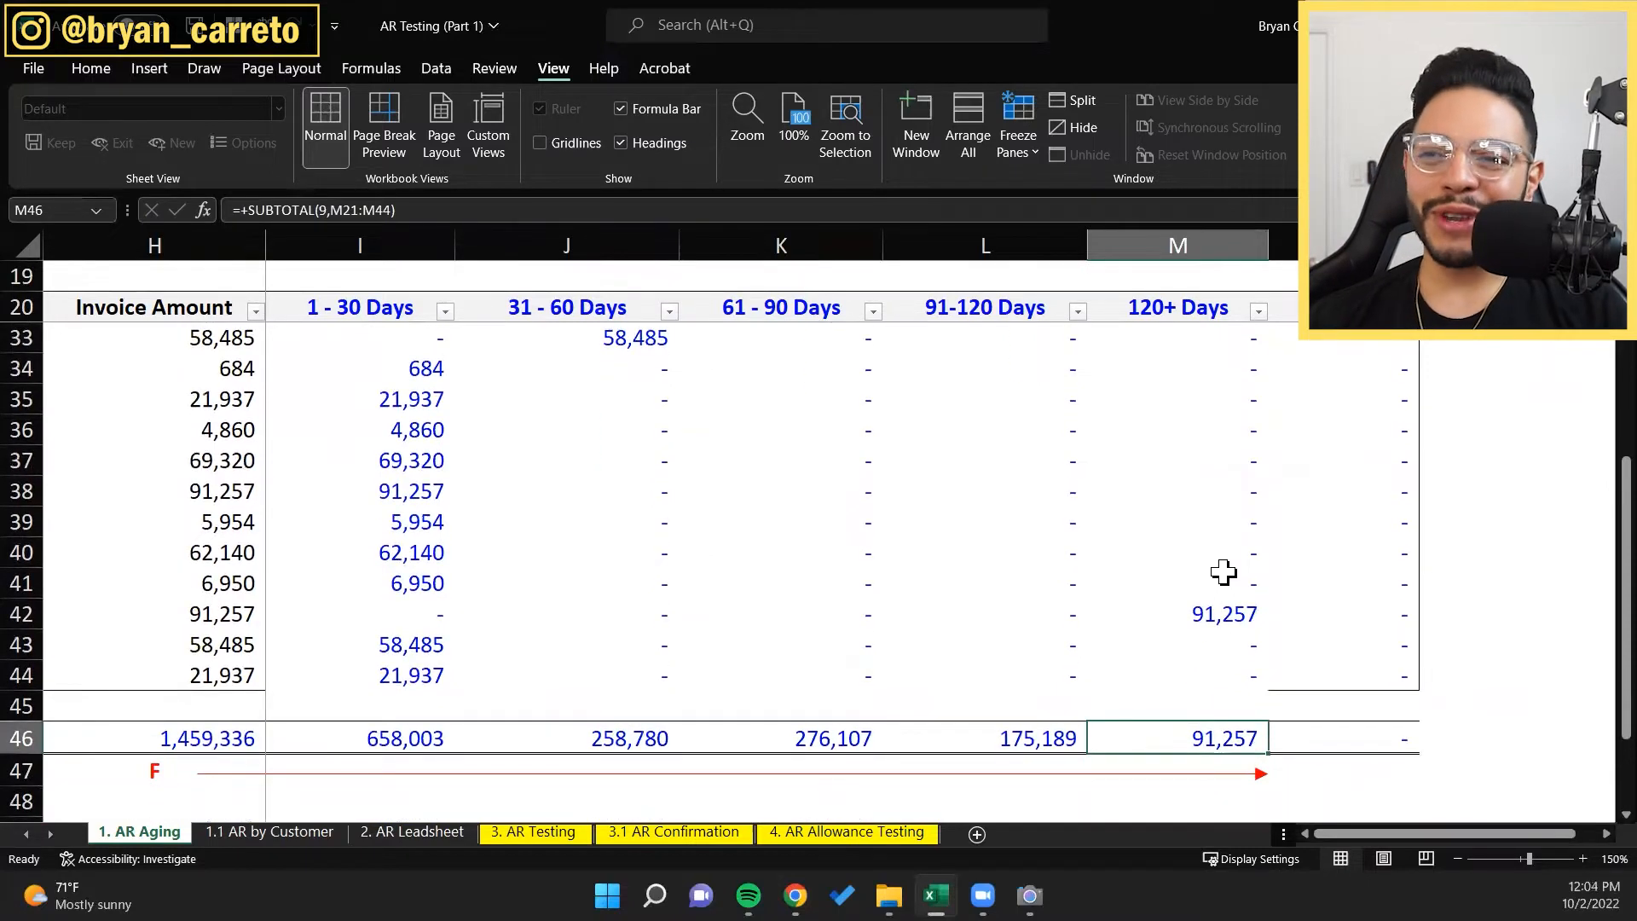
pyautogui.press('Up')
pyautogui.press('Up')
pyautogui.press('Up')
pyautogui.press('Up')
pyautogui.hotkey('shift', 'space')
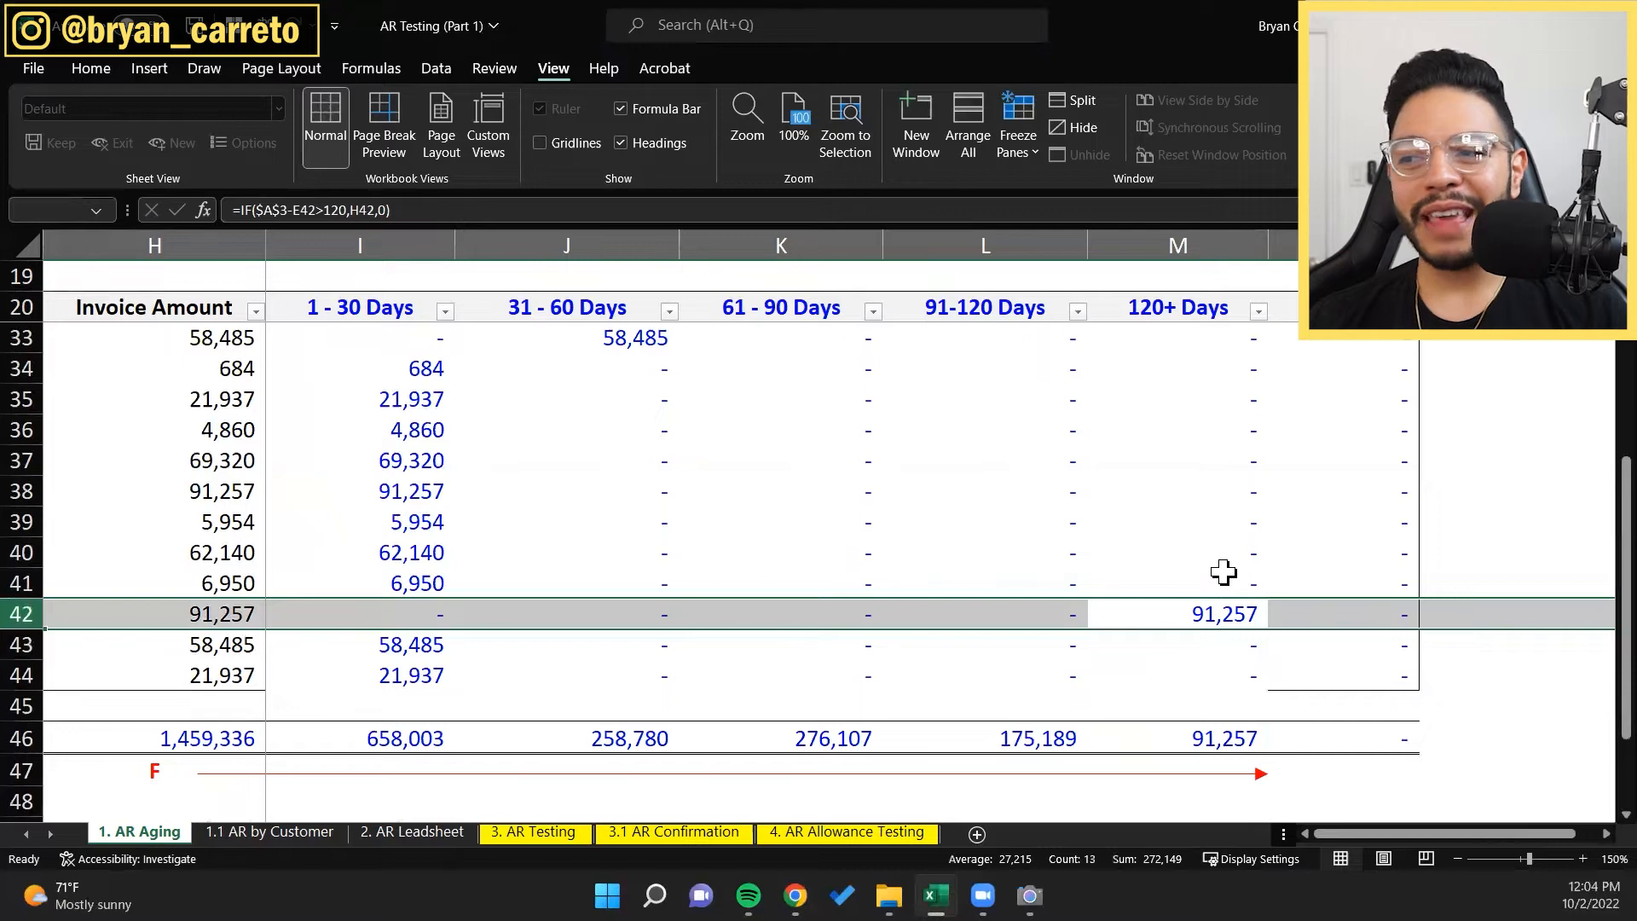
# Step: Scan the 120+ Days column from its header down through the last invoice row, and return to the amount in M42
pyautogui.press('Up')
pyautogui.press('Up')
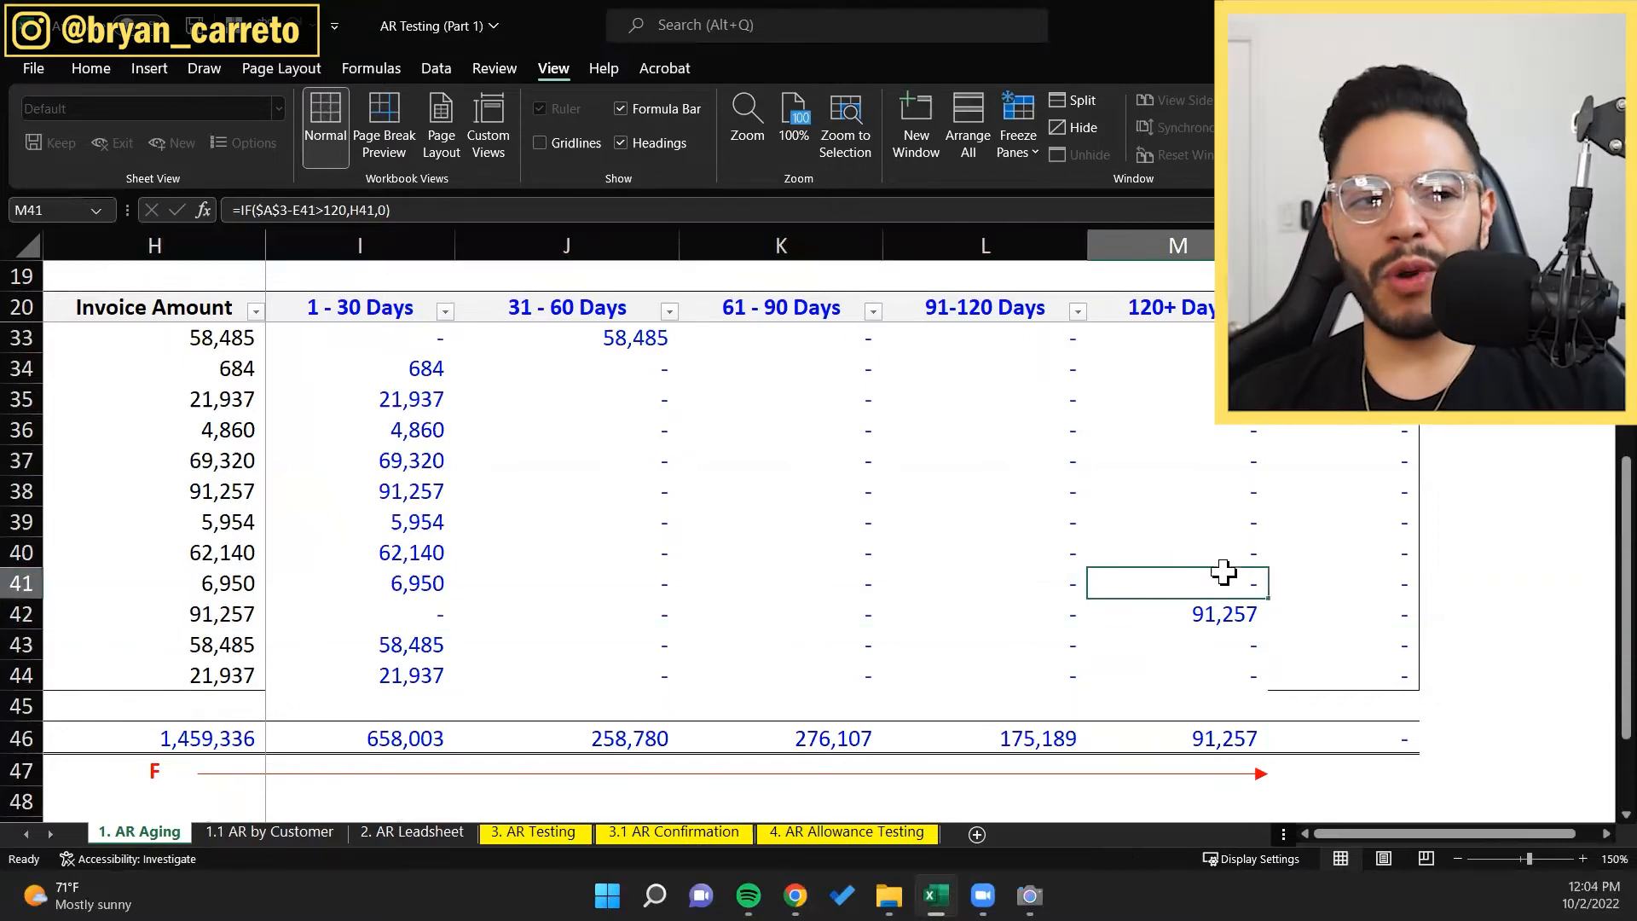
pyautogui.hotkey('ctrl', 'Up')
pyautogui.press('Down')
pyautogui.press('Down')
pyautogui.press('Down')
pyautogui.press('Down')
pyautogui.press('Down')
pyautogui.press('Down')
pyautogui.press('Down')
pyautogui.press('Down')
pyautogui.press('Down')
pyautogui.press('Down')
pyautogui.press('Down')
pyautogui.press('Down')
pyautogui.press('Down')
pyautogui.press('Down')
pyautogui.press('Down')
pyautogui.press('Down')
pyautogui.press('Down')
pyautogui.press('Down')
pyautogui.press('Down')
pyautogui.press('Down')
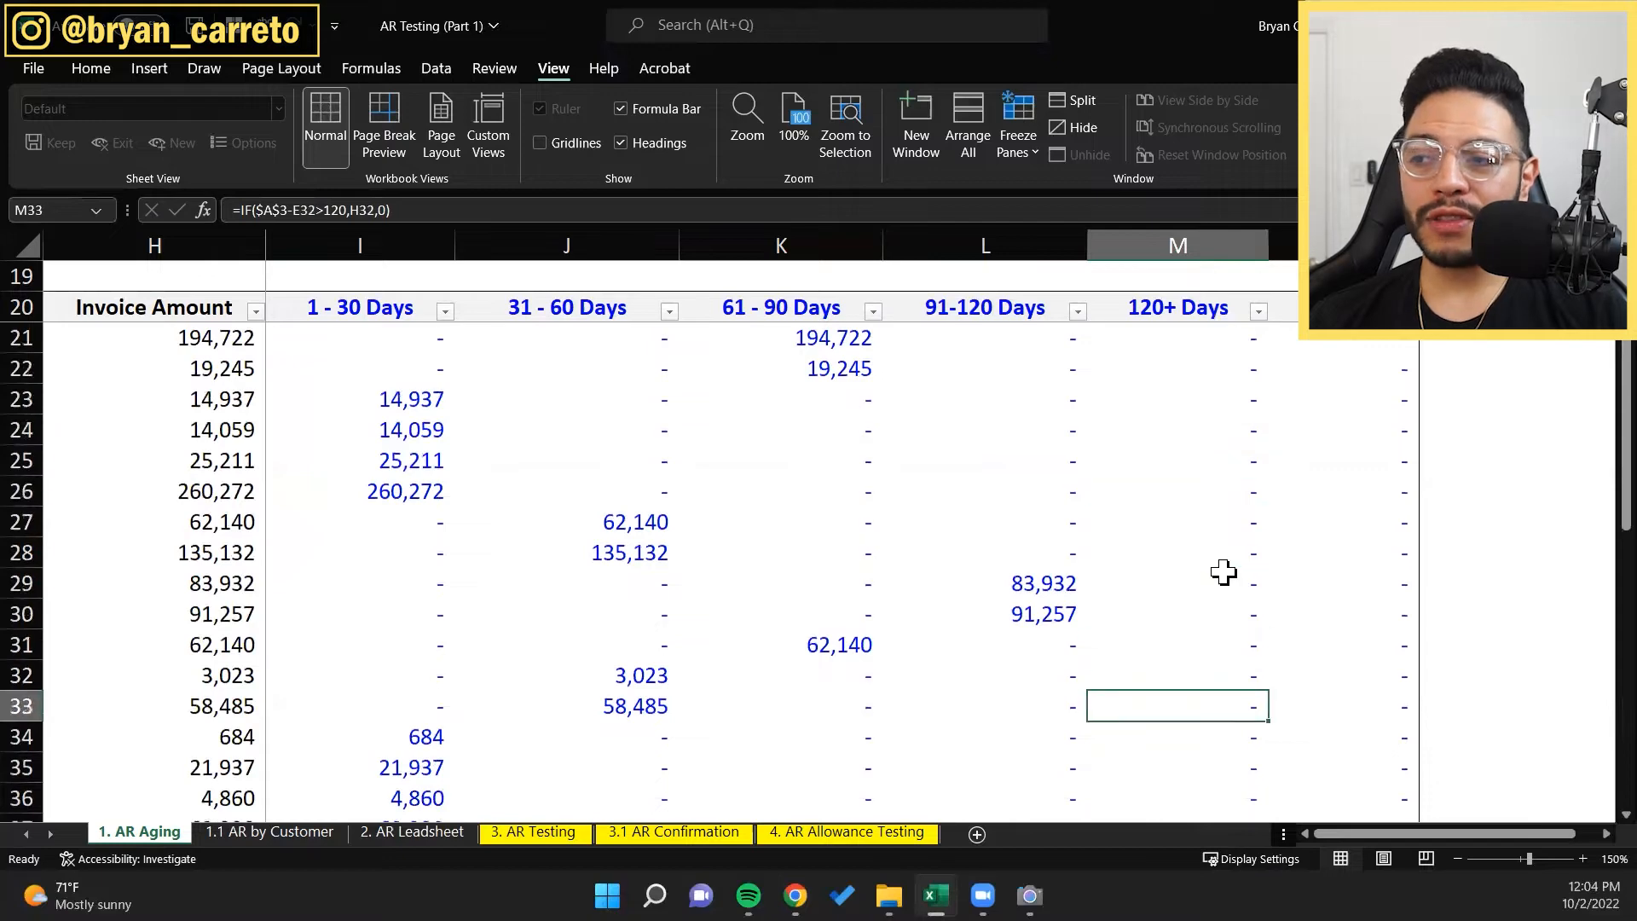
pyautogui.press('Down')
pyautogui.press('Down')
pyautogui.press('Down')
pyautogui.press('Down')
pyautogui.press('Down')
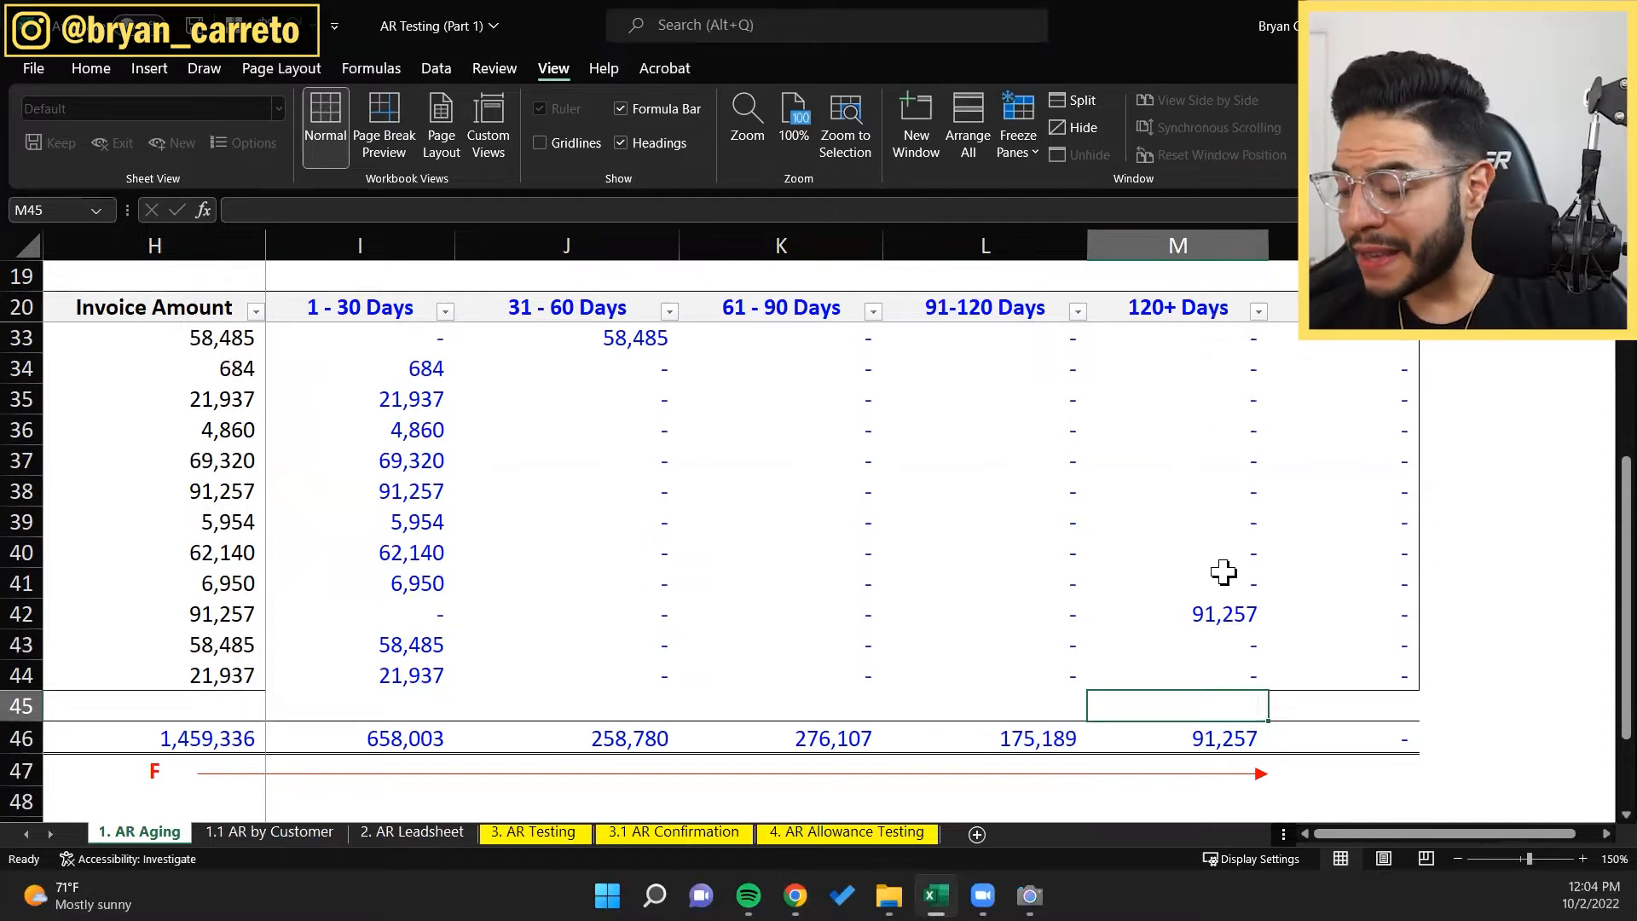
pyautogui.press('Up')
pyautogui.press('Up')
pyautogui.press('Up')
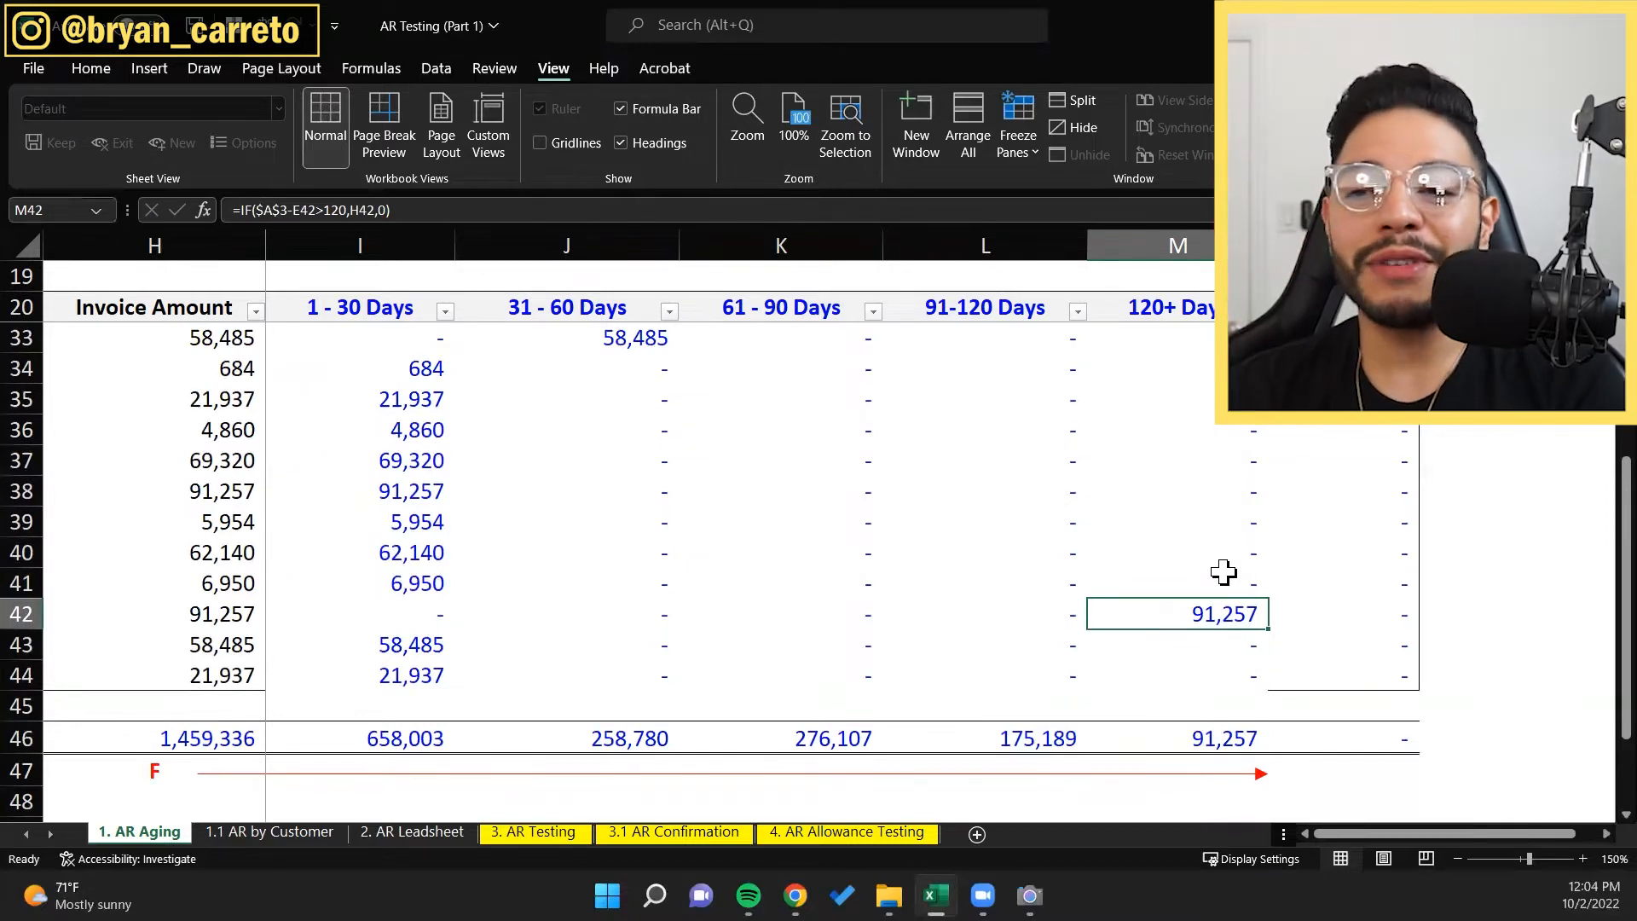
# Step: Return along row 42 to the customer columns and unfreeze the panes on the AR Aging sheet
pyautogui.hotkey('shift', 'space')
pyautogui.hotkey('ctrl', 'Left')
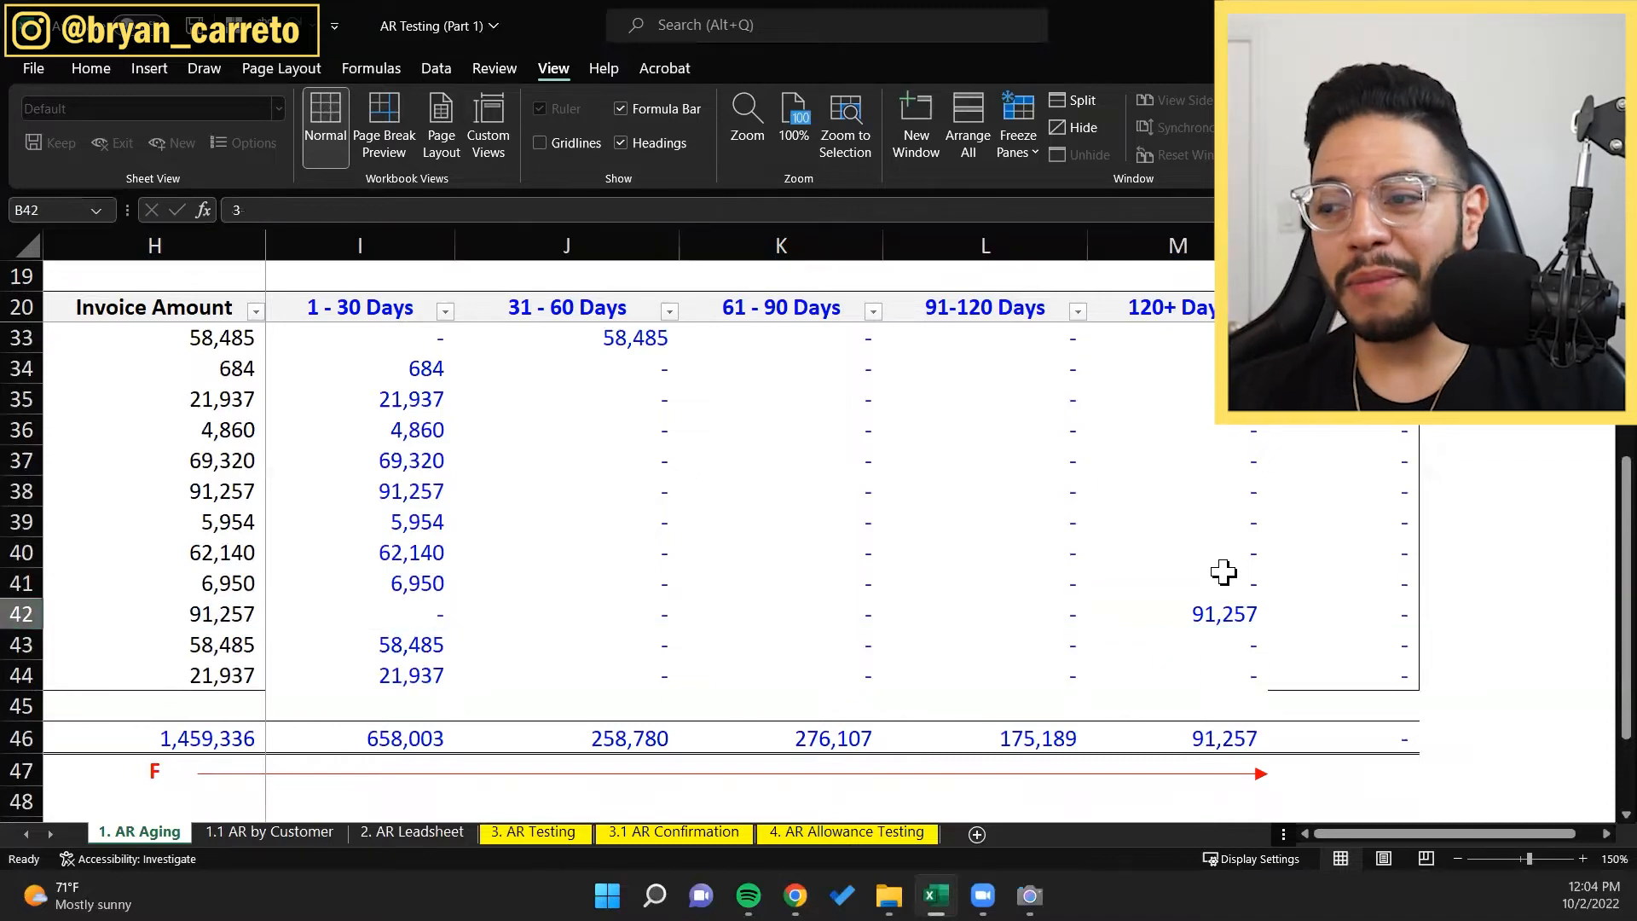
pyautogui.hotkey('ctrl', 'Left')
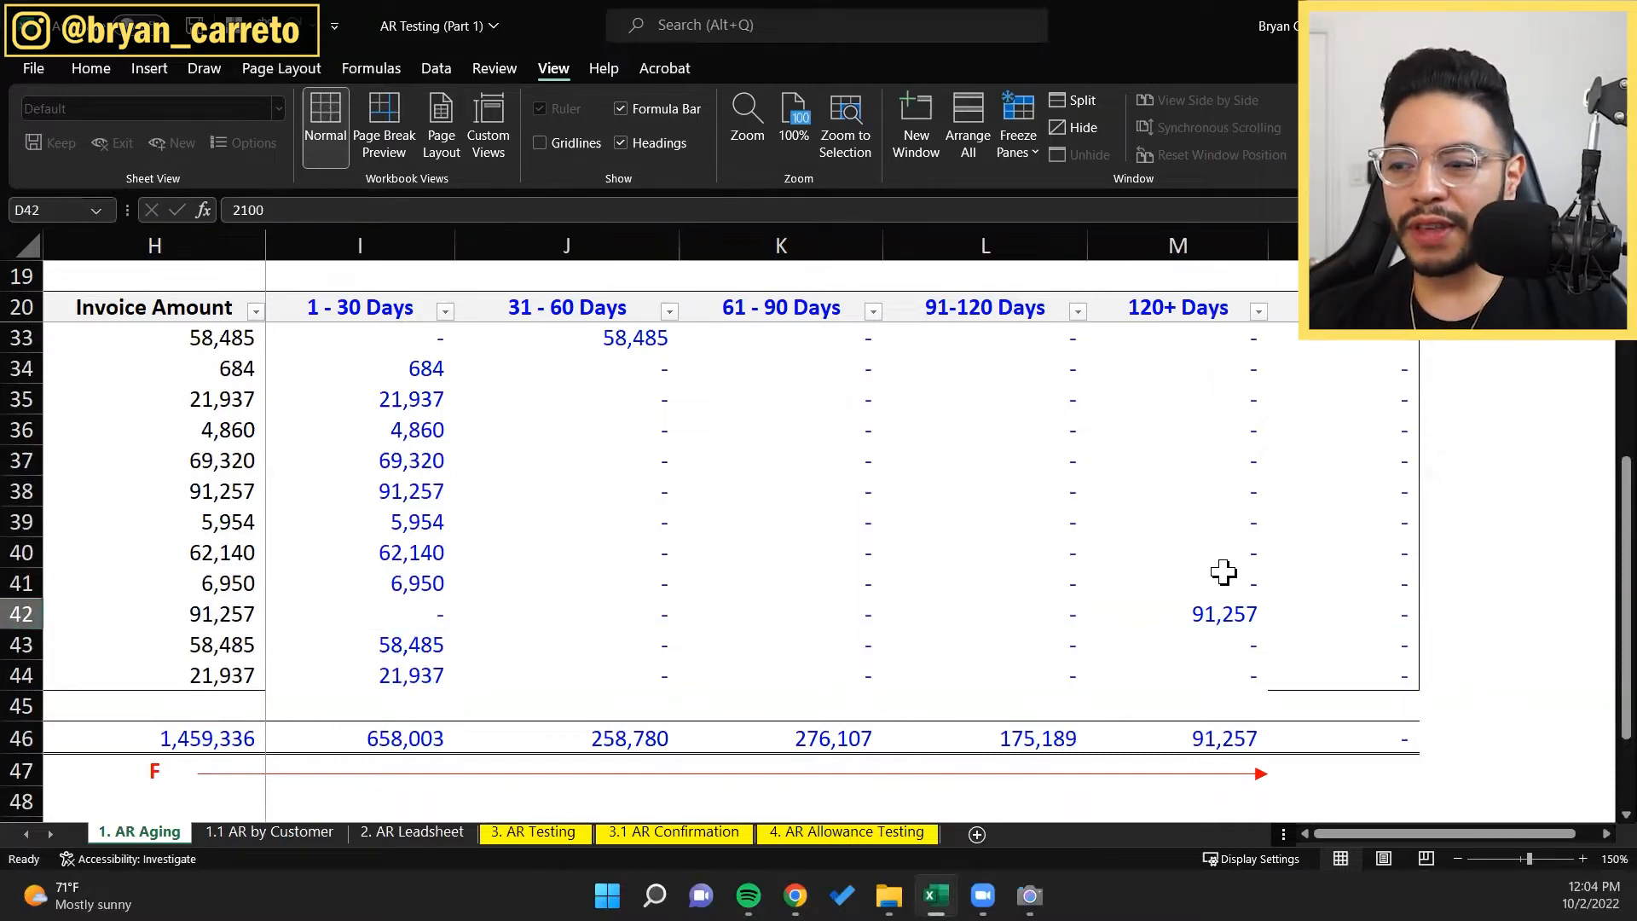
pyautogui.hotkey('alt', 'w')
pyautogui.press('f')
pyautogui.press('f')
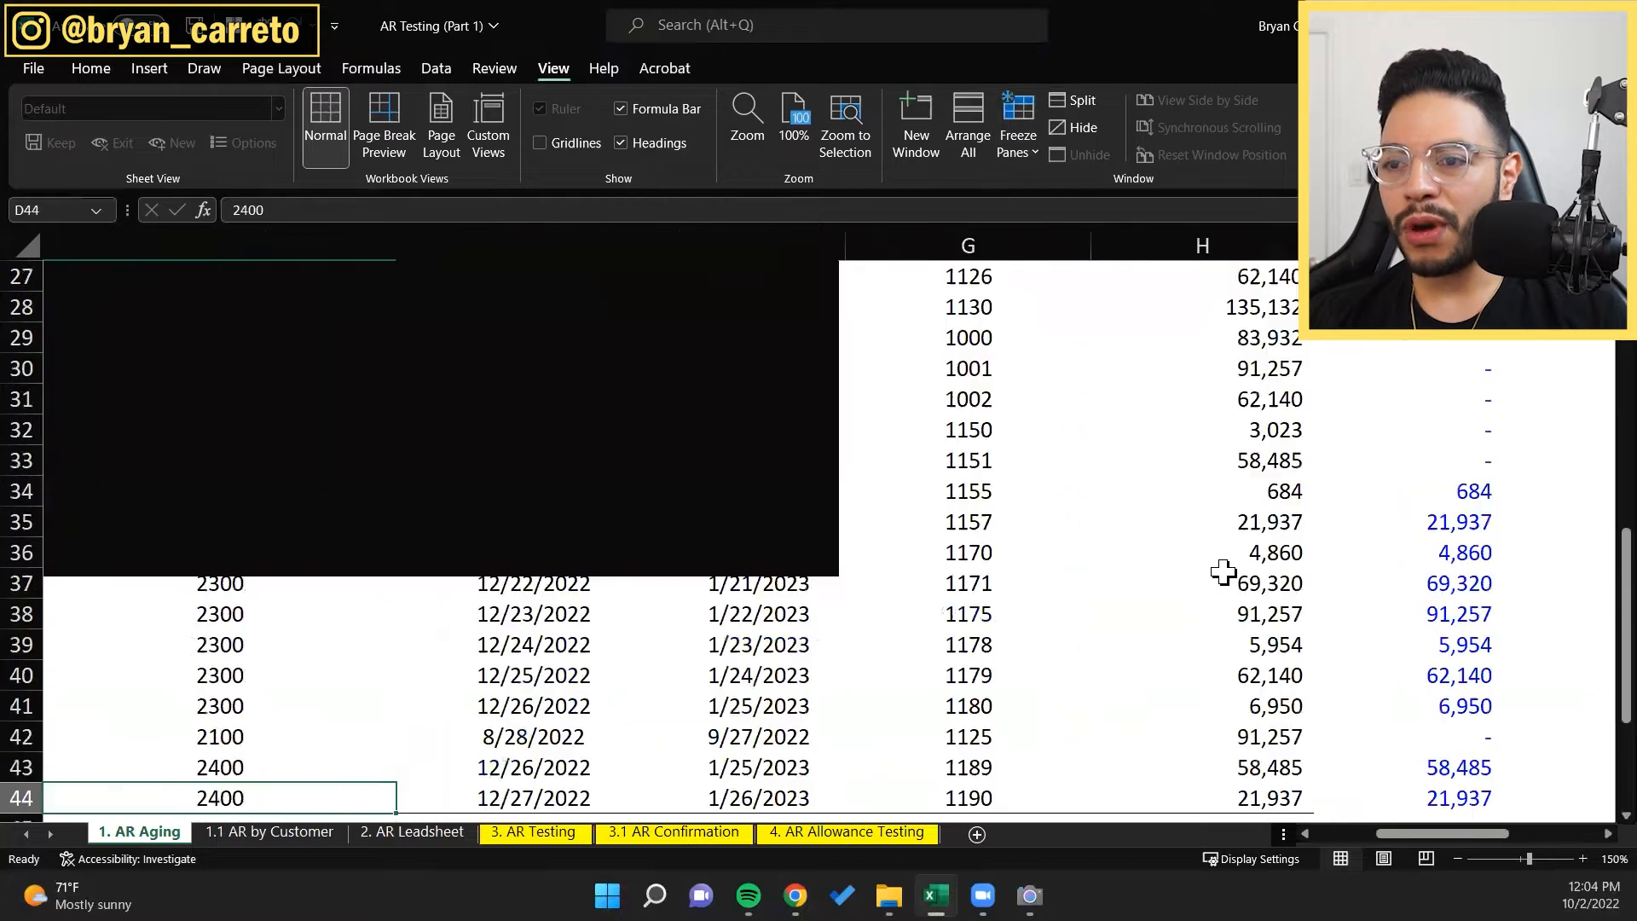
# Step: Move across the aging columns back to the overdue invoice's 120+ Days amount in M42
pyautogui.press('Down')
pyautogui.press('Down')
pyautogui.press('Down')
pyautogui.press('Right')
pyautogui.press('Right')
pyautogui.press('Right')
pyautogui.press('Right')
pyautogui.press('Right')
pyautogui.press('Right')
pyautogui.press('Right')
pyautogui.press('Right')
pyautogui.press('Right')
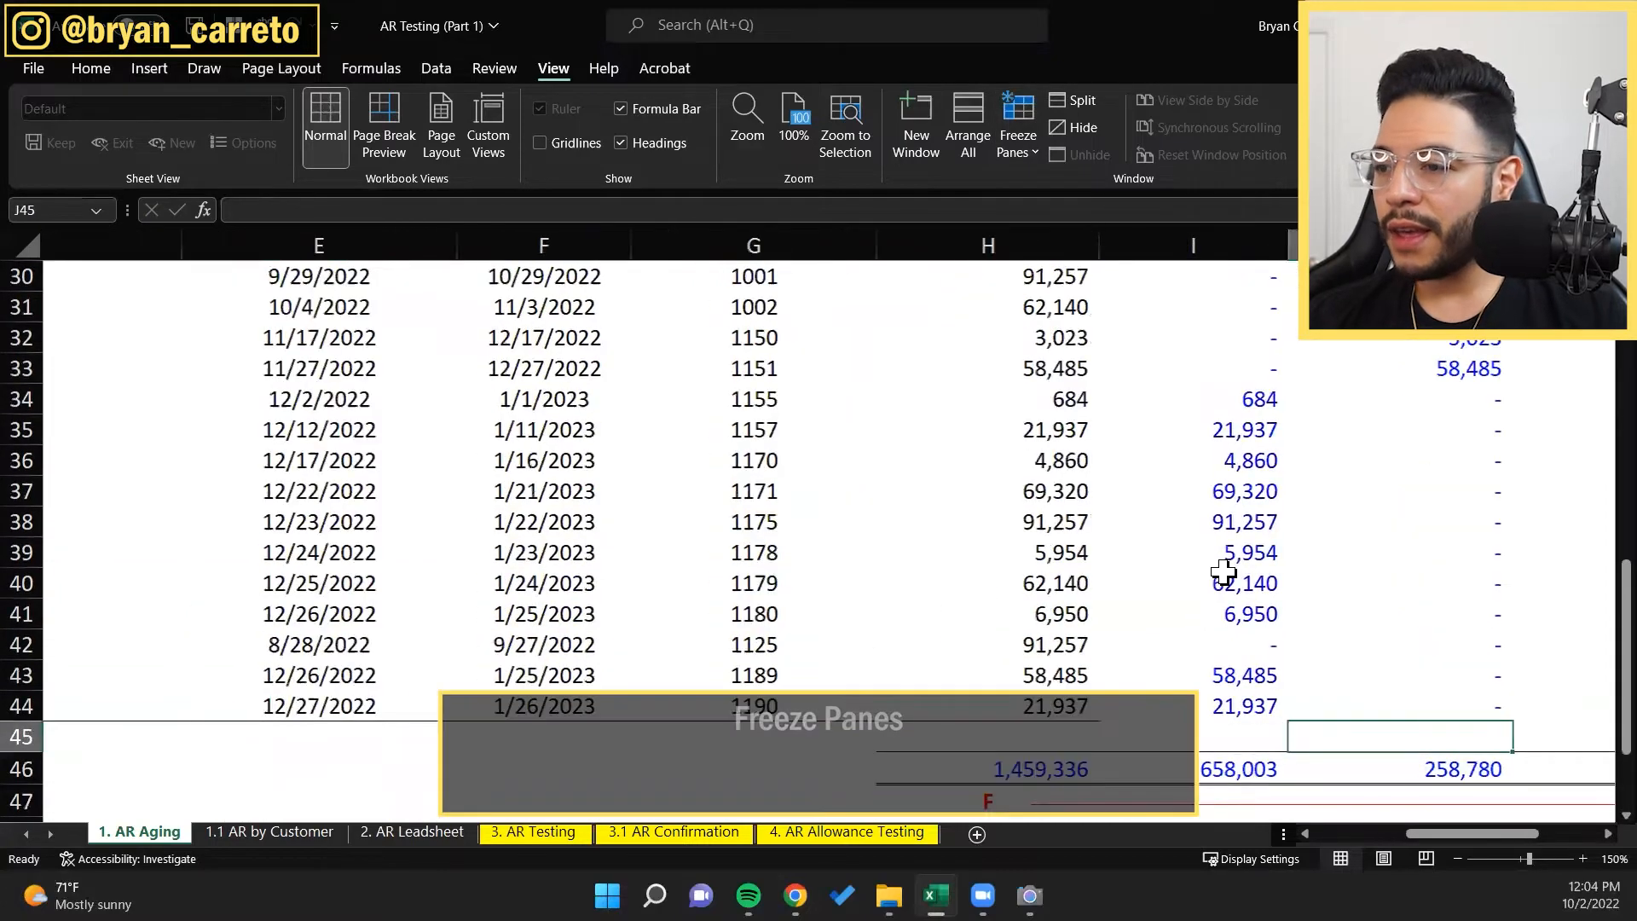
pyautogui.press('Up')
pyautogui.press('Up')
pyautogui.press('Up')
pyautogui.hotkey('shift', 'space')
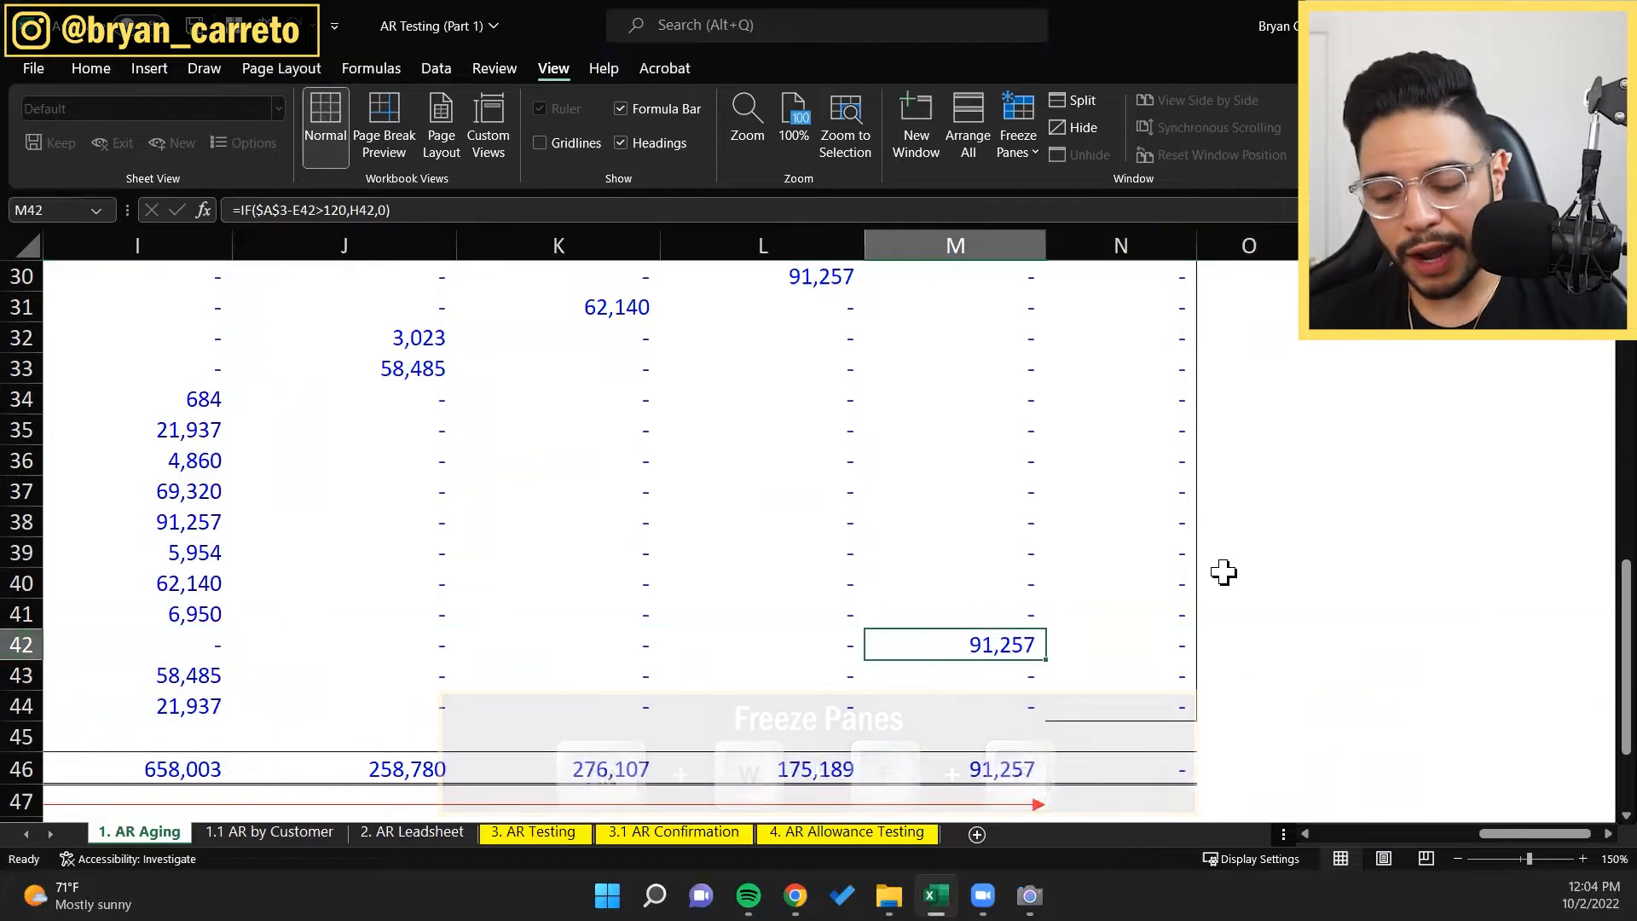
# Step: Select entire row 42 and bring the Todd T-Shirts, LLC customer and invoice date columns into view
pyautogui.hotkey('shift', 'space')
pyautogui.press('Left')
pyautogui.press('Left')
pyautogui.press('Home')
pyautogui.press('Right')
pyautogui.hotkey('shift', 'space')
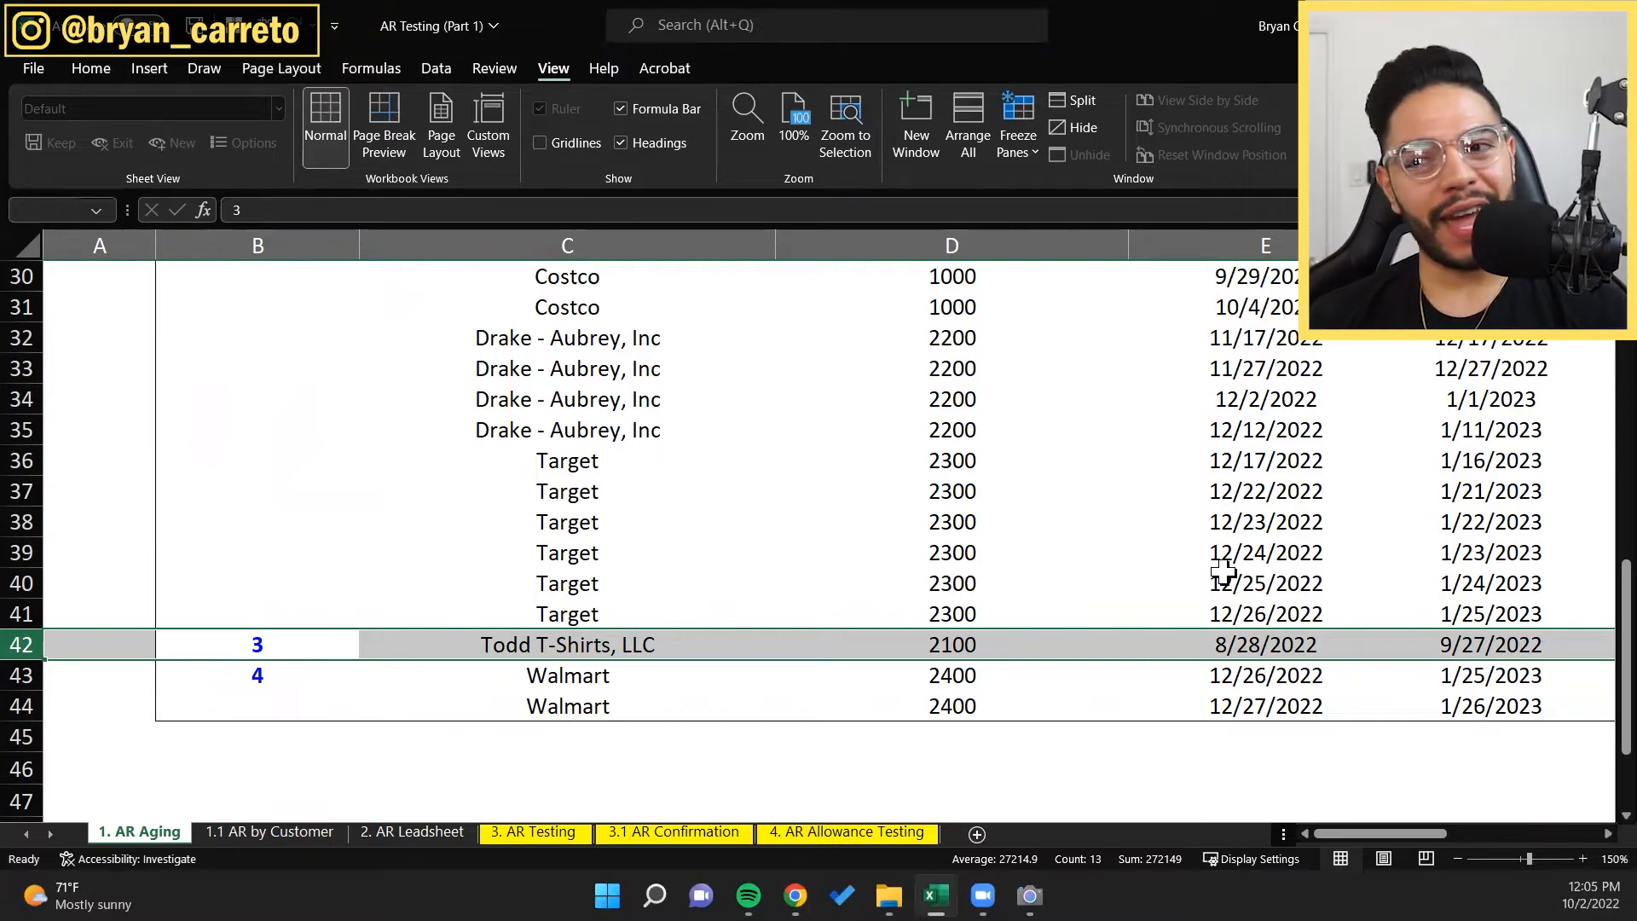
# Step: Compare row 42 with the customer rows above it and set the worksheet zoom to 100%
pyautogui.scroll(5, 786, 683)
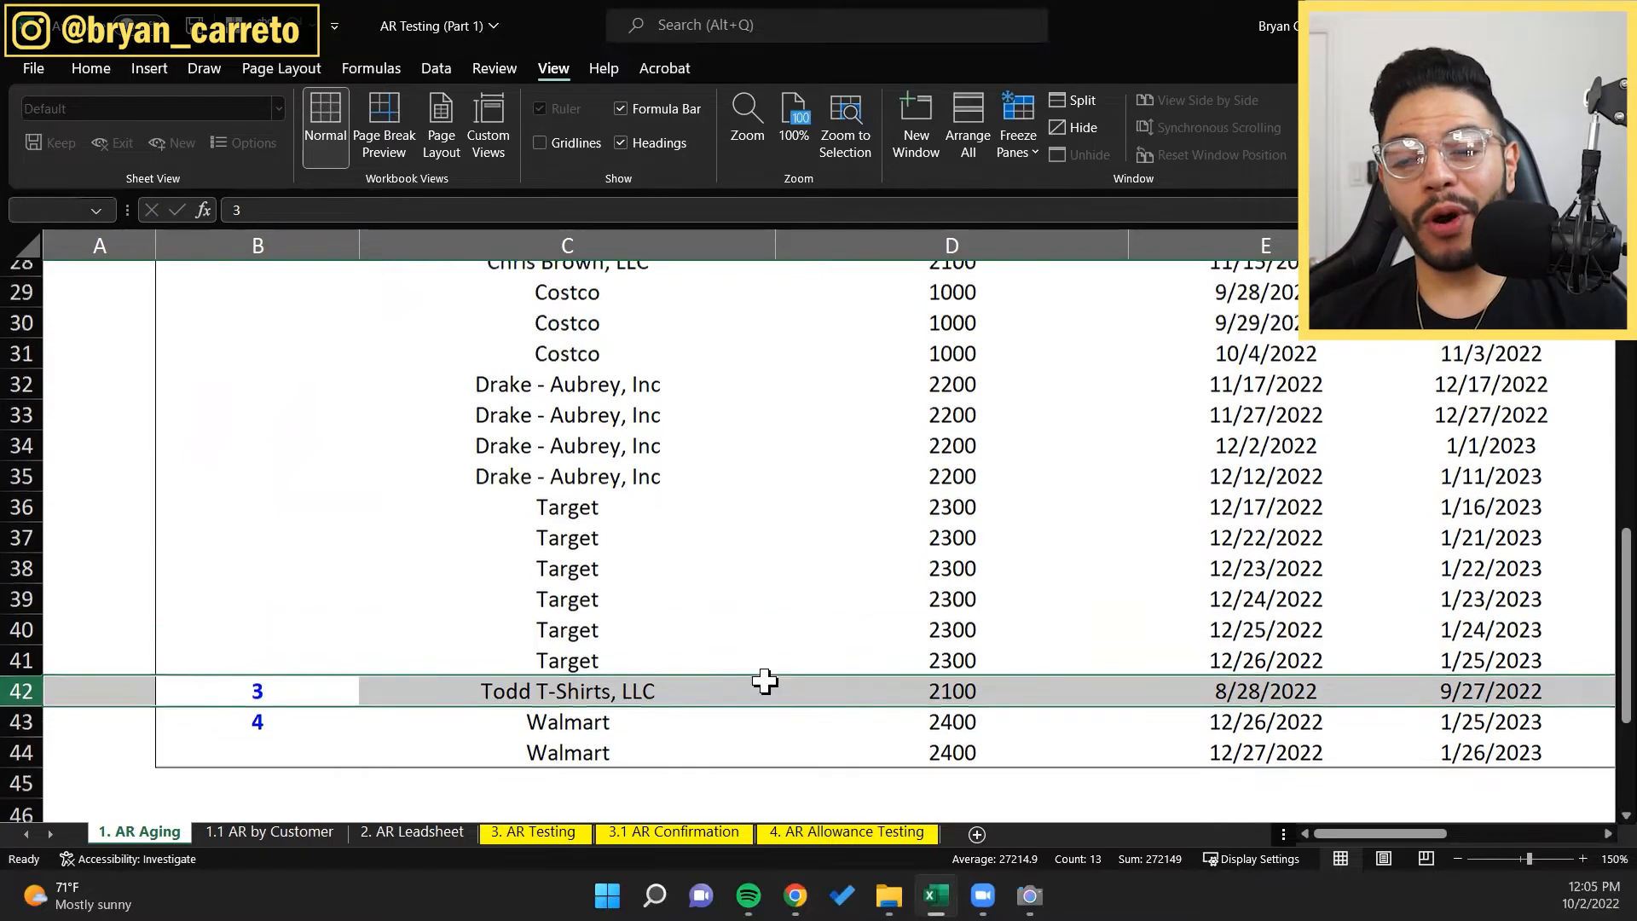
pyautogui.scroll(-5, 654, 450)
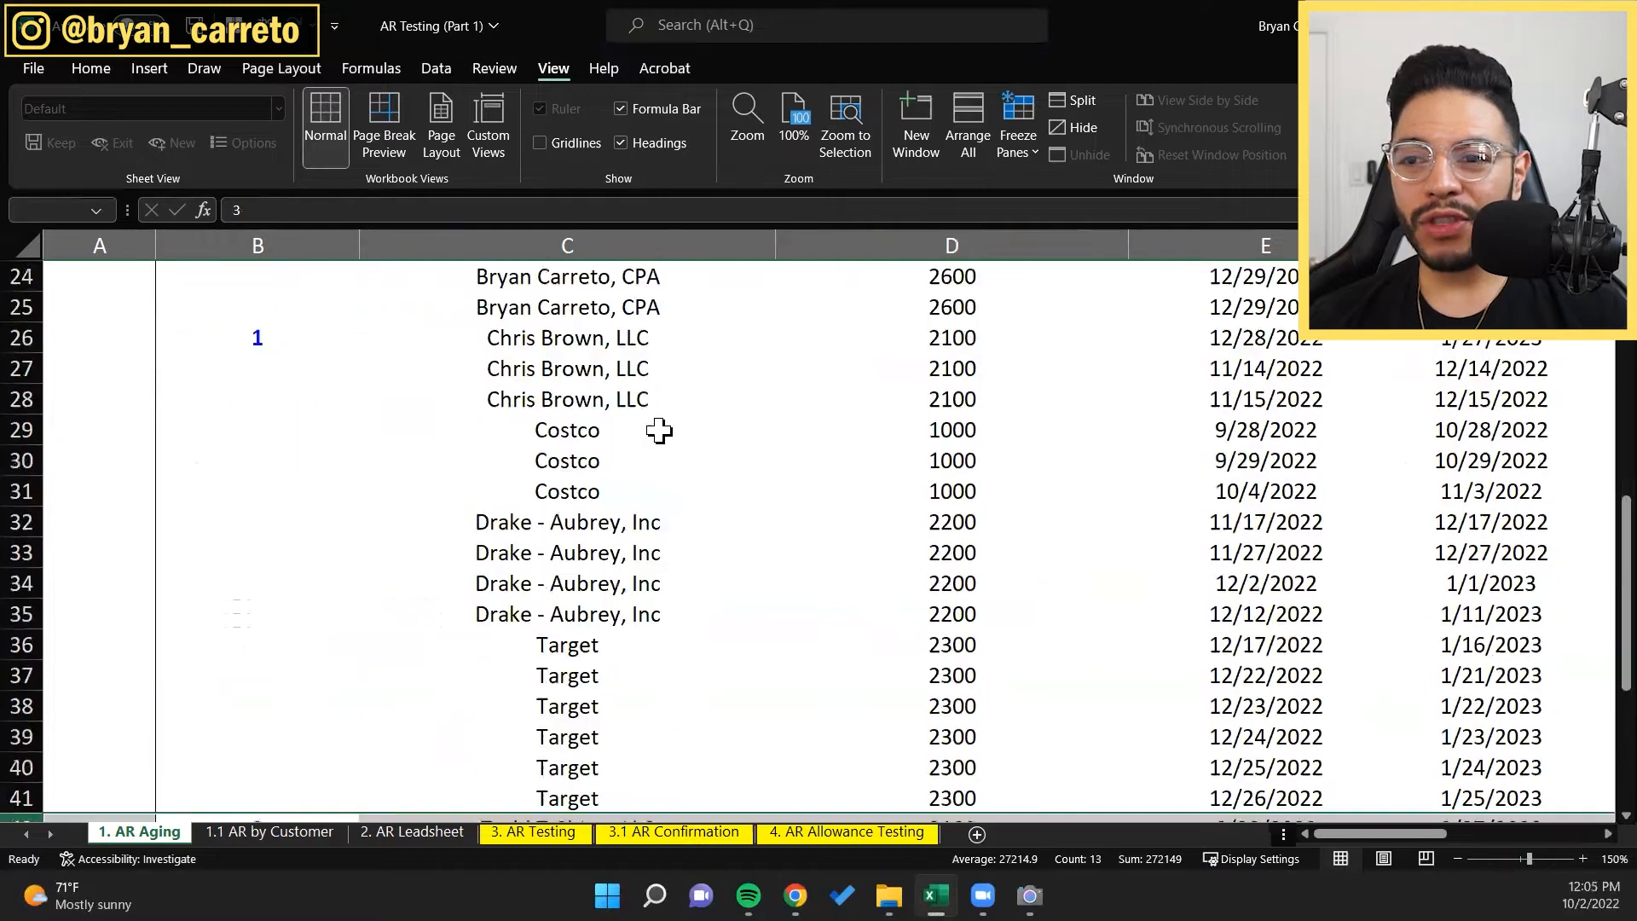
pyautogui.scroll(1, 852, 597)
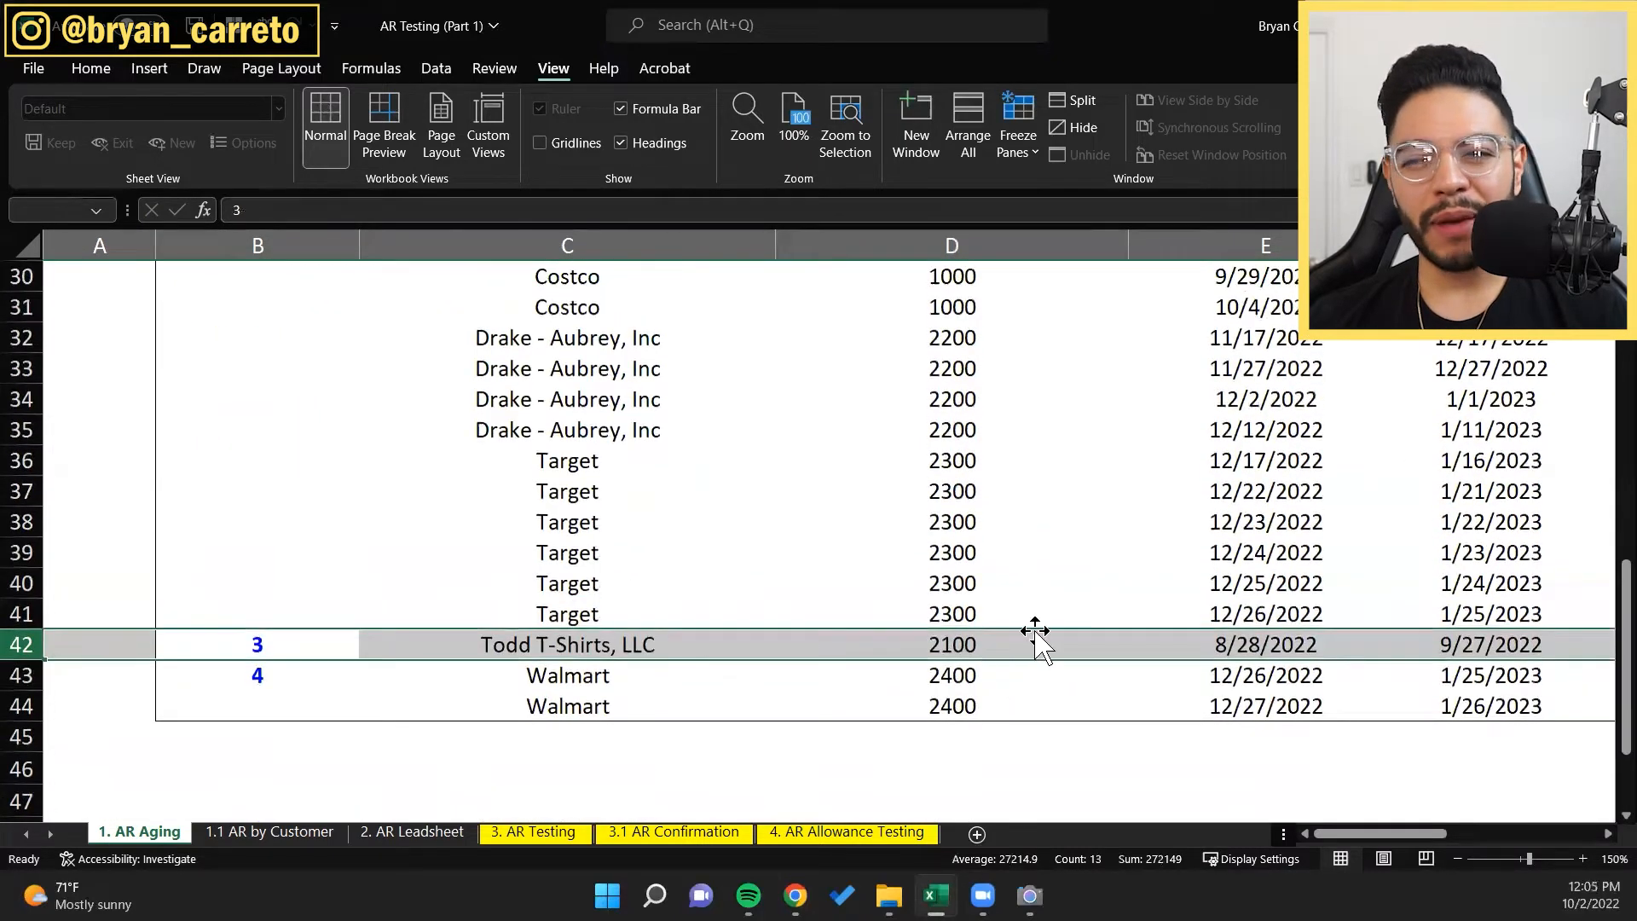
pyautogui.scroll(1, 1035, 631)
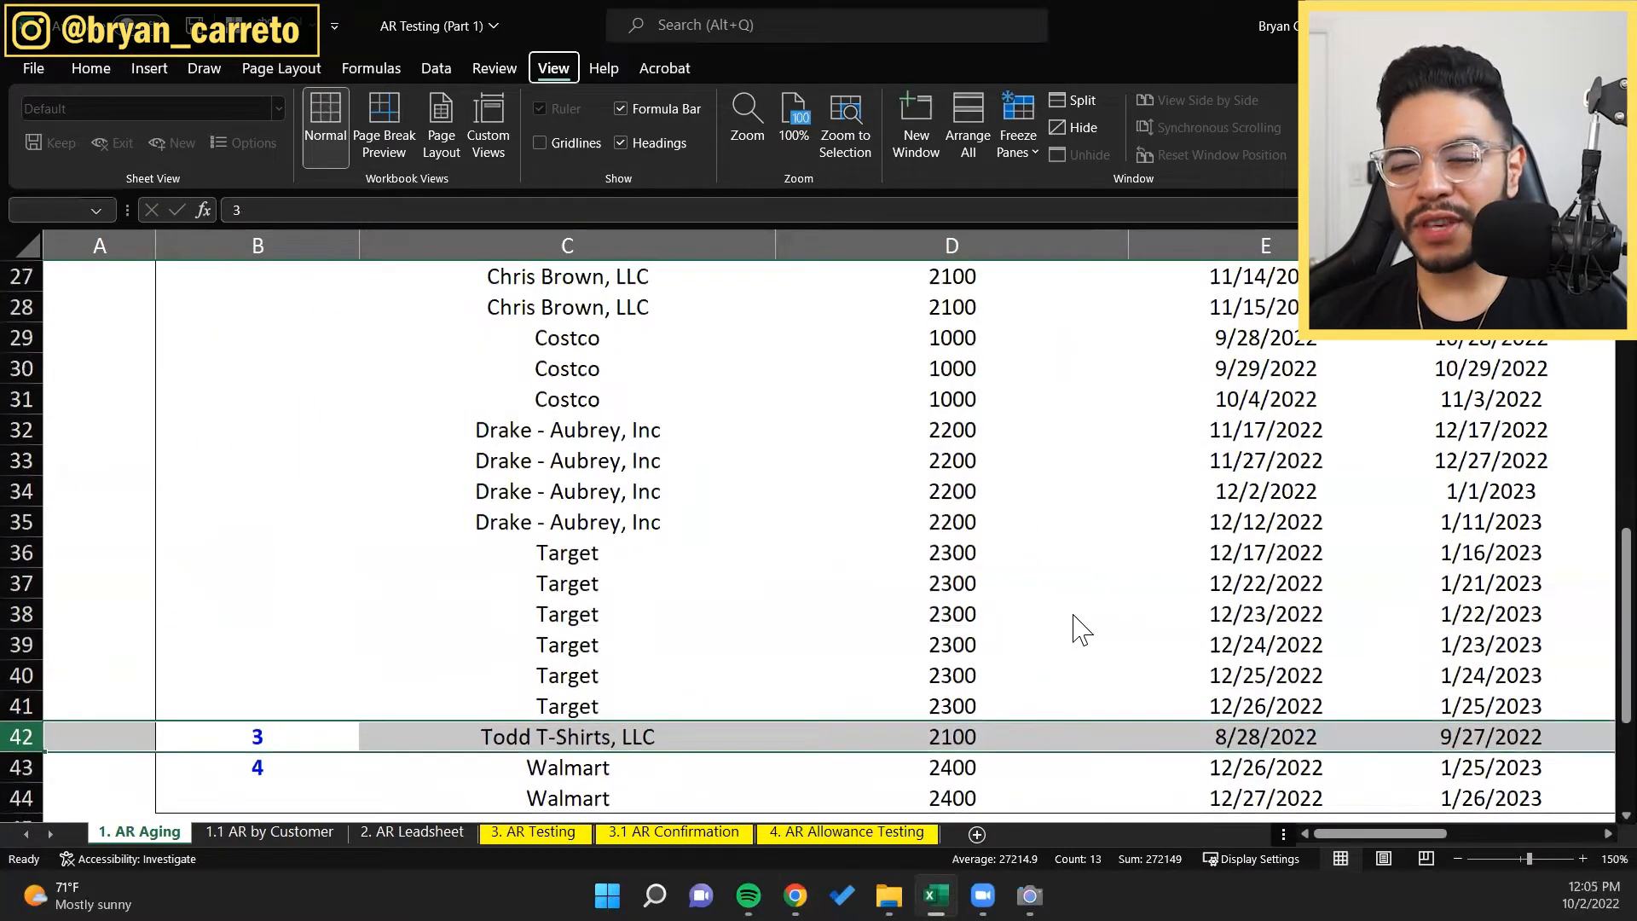
pyautogui.write('q100')
pyautogui.press('Return')
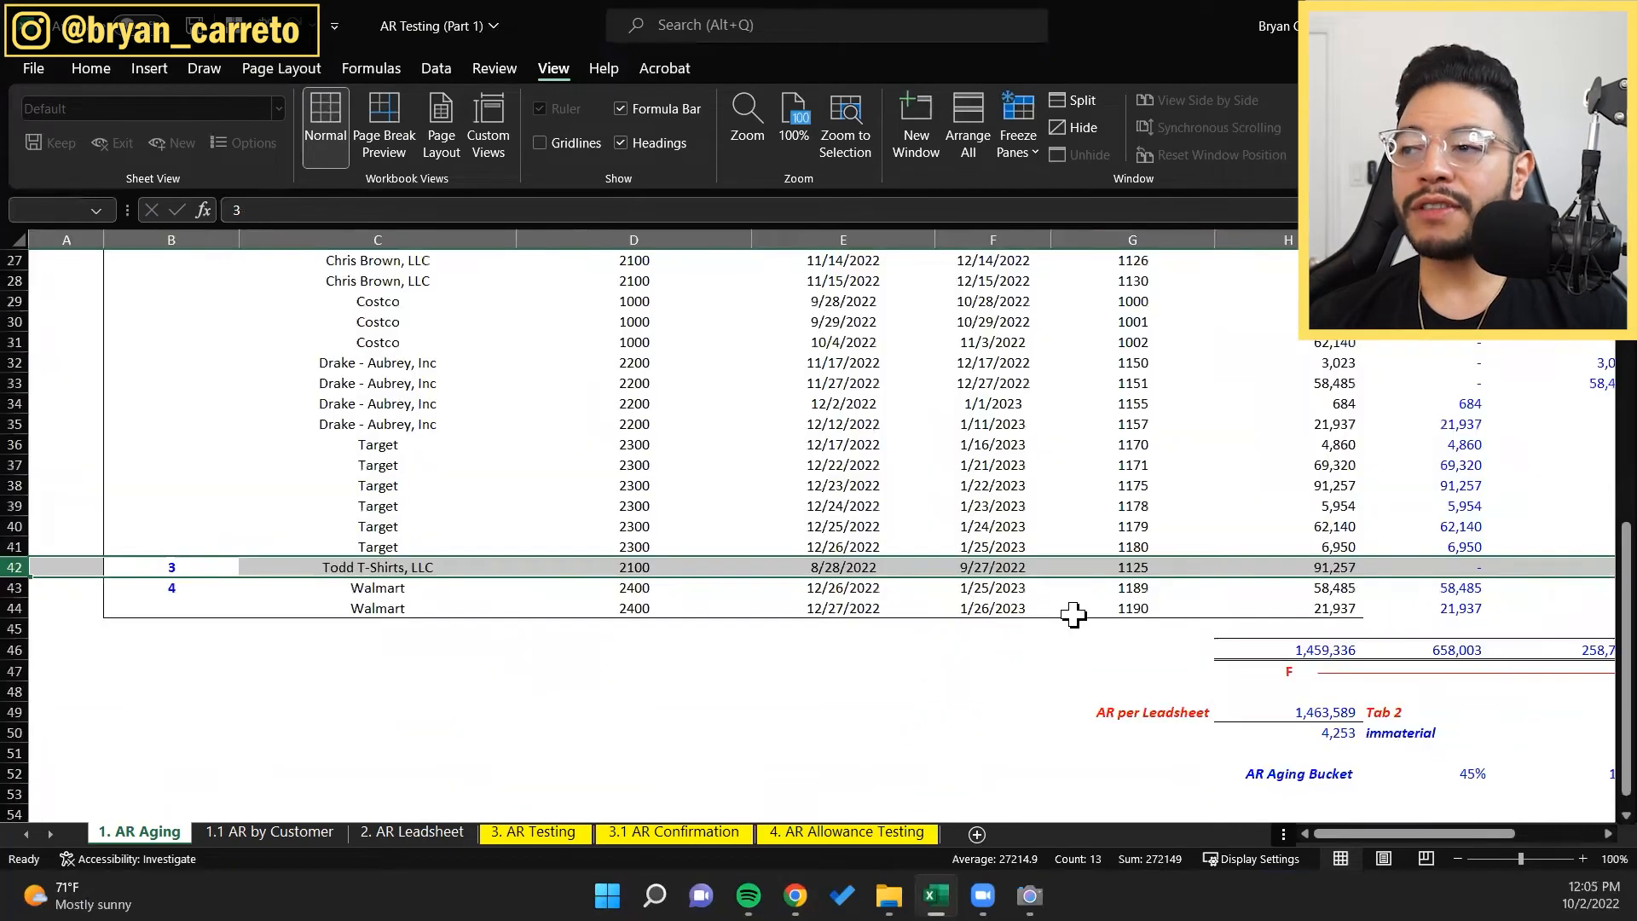
# Step: Follow row 42 across to its 120+ Days amount and go up to that column's header in M20
pyautogui.press('Right')
pyautogui.press('Right')
pyautogui.press('Right')
pyautogui.press('Right')
pyautogui.press('Right')
pyautogui.press('Right')
pyautogui.press('Right')
pyautogui.press('Right')
pyautogui.press('Right')
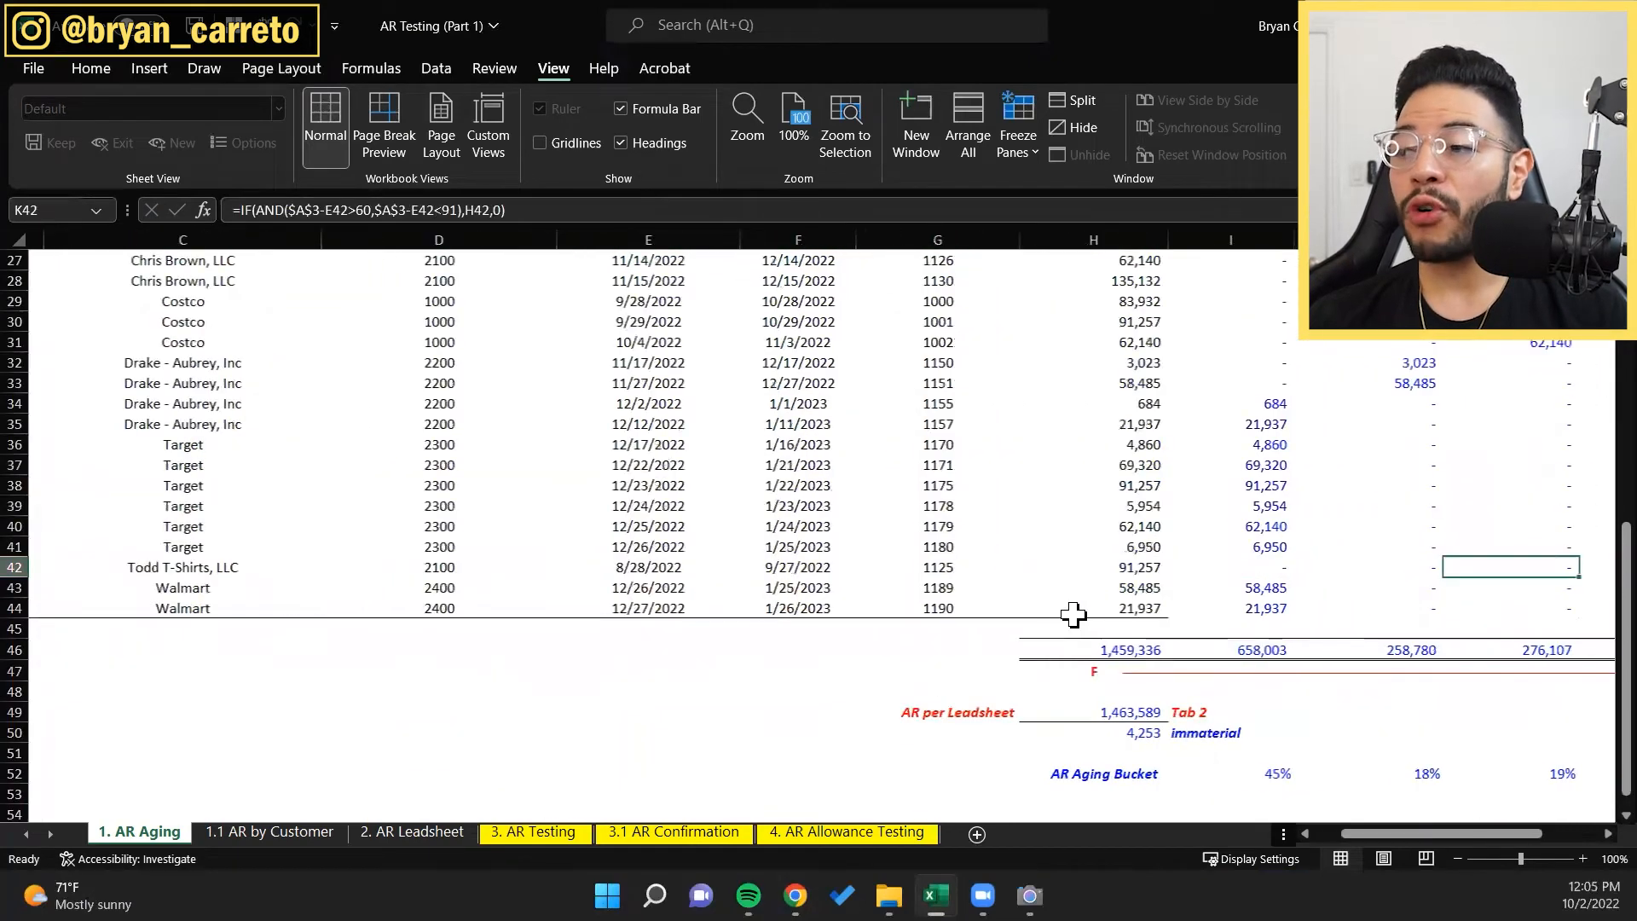
pyautogui.press('Right')
pyautogui.press('Right')
pyautogui.hotkey('ctrl', 'Up')
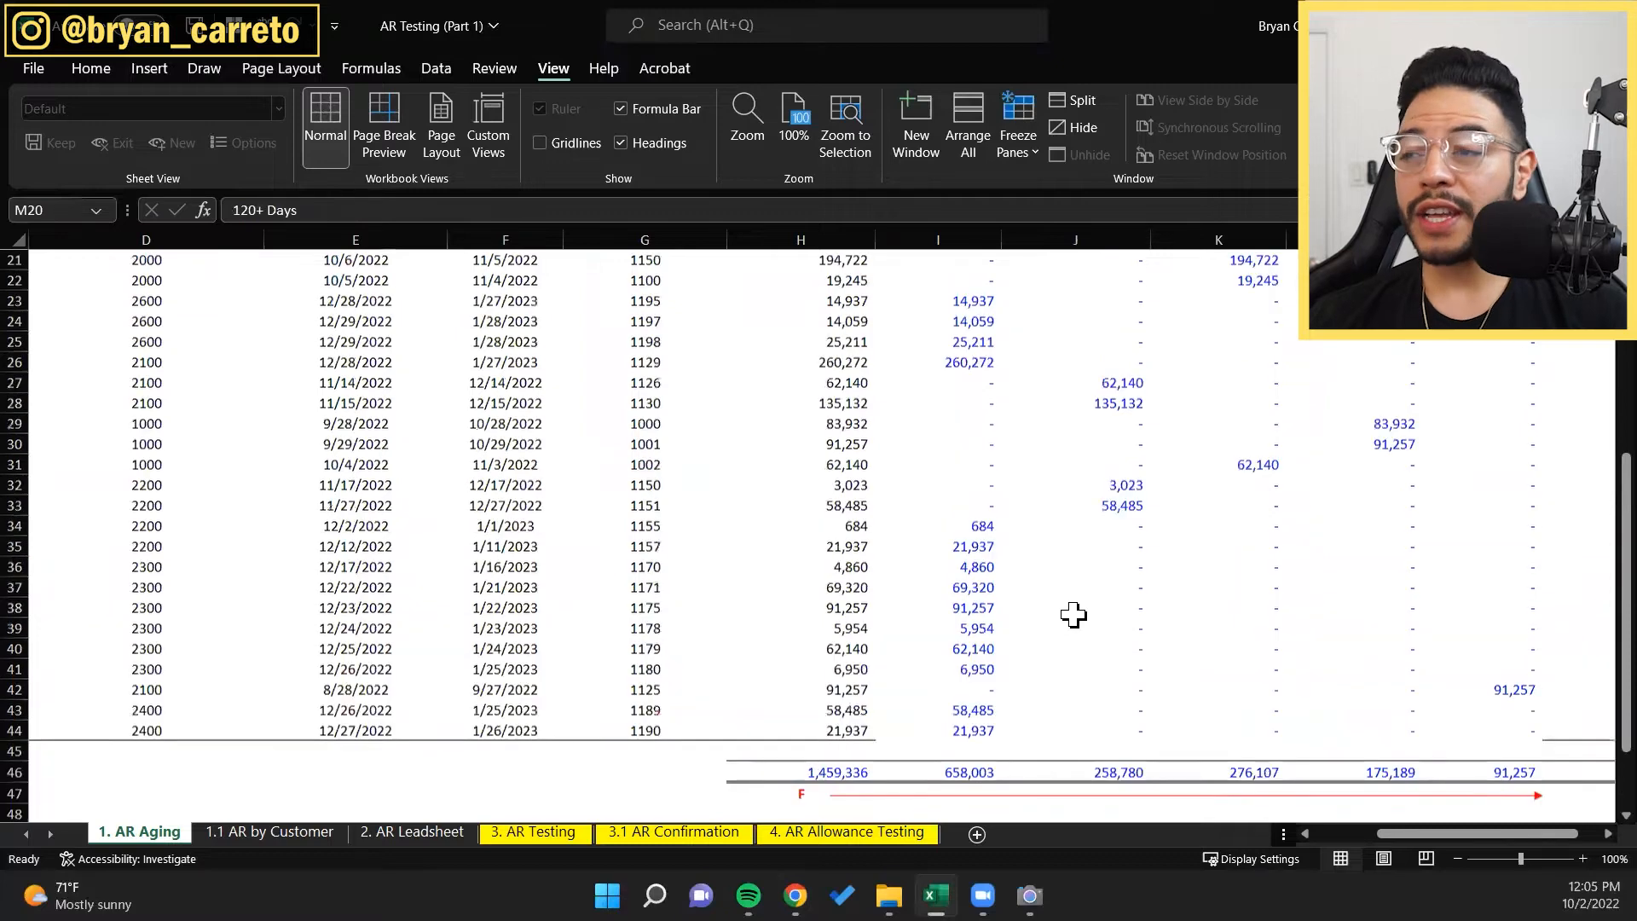
# Step: Clear the yellow fill from step 3, Prepare aging bucket analysis, in H8:K8 of the steps list
pyautogui.hotkey('ctrl', 'Up')
pyautogui.press('Down')
pyautogui.press('Down')
pyautogui.press('Down')
pyautogui.press('Left')
pyautogui.press('Left')
pyautogui.press('Down')
pyautogui.press('Left')
pyautogui.press('Left')
pyautogui.press('Down')
pyautogui.press('Down')
pyautogui.press('Left')
pyautogui.press('Down')
pyautogui.hotkey('shift', 'Right')
pyautogui.hotkey('shift', 'Right')
pyautogui.hotkey('shift', 'Right')
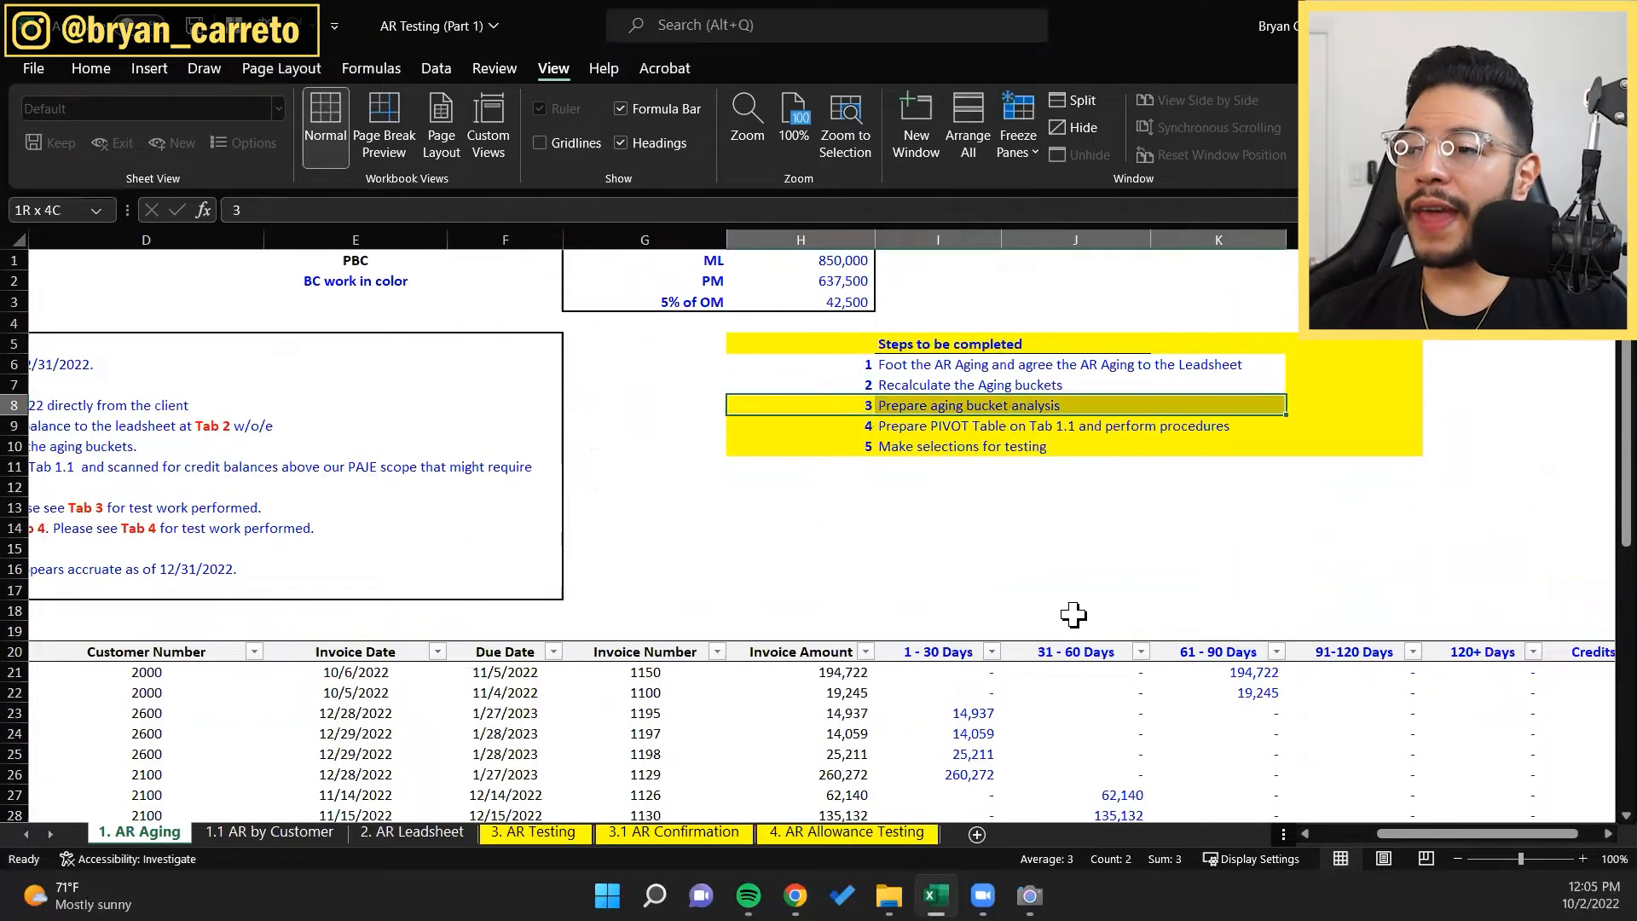
pyautogui.hotkey('alt', 'h')
pyautogui.press('h')
pyautogui.press('n')
# Step: Check step 4 of the steps list, preparing the PIVOT table on Tab 1.1 and performing procedures
pyautogui.press('Down')
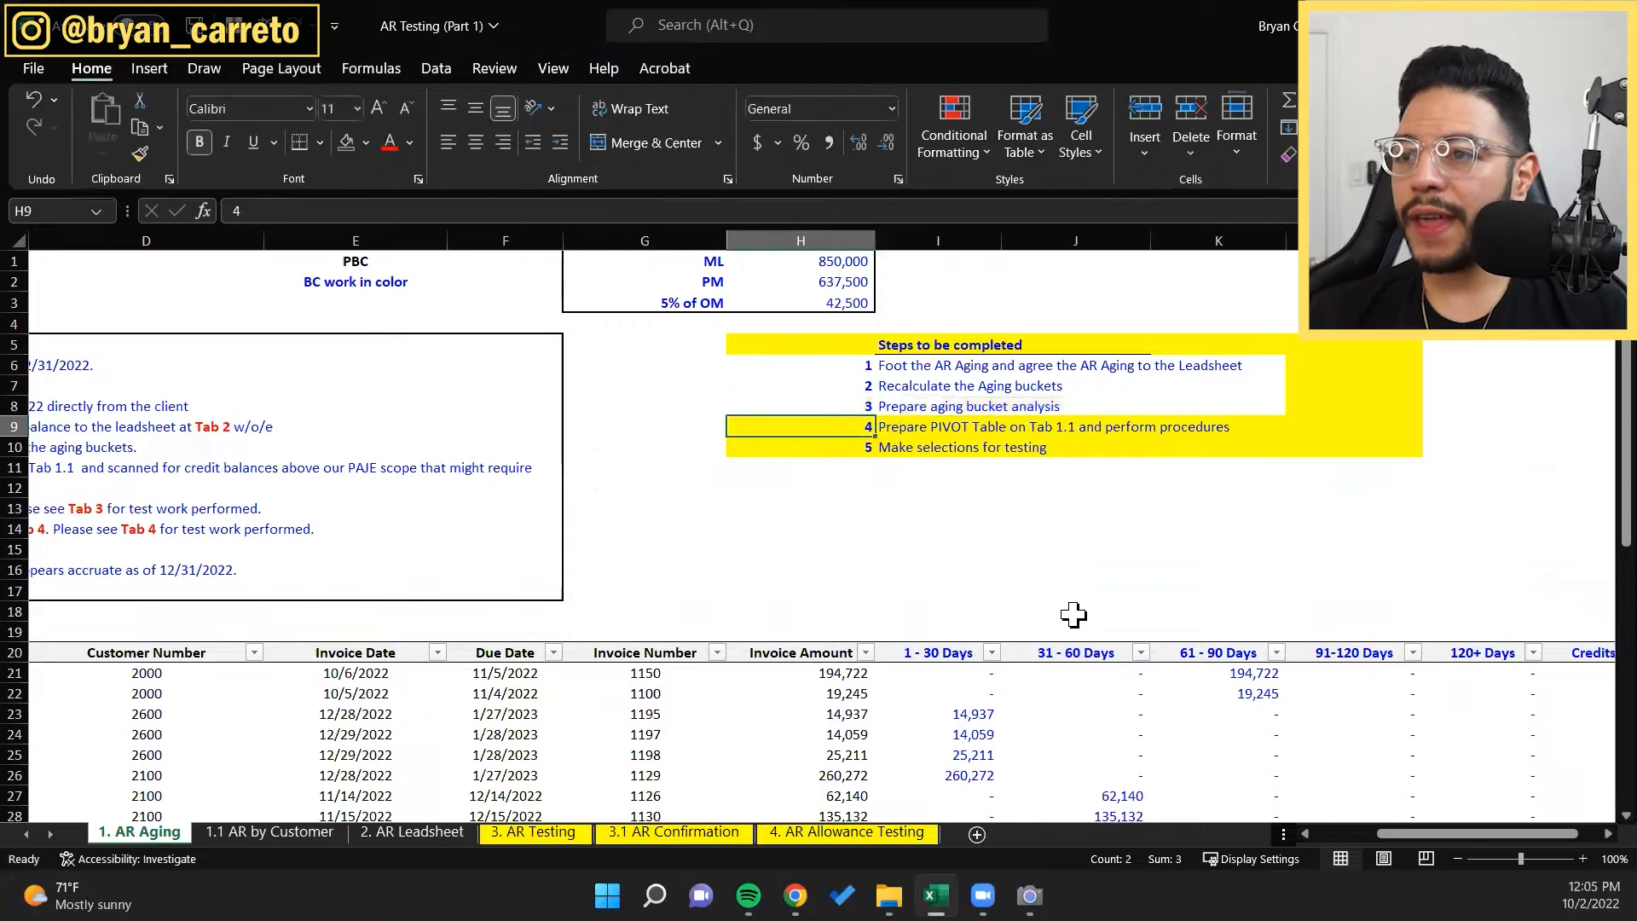
pyautogui.hotkey('shift', 'Right')
pyautogui.hotkey('shift', 'Right')
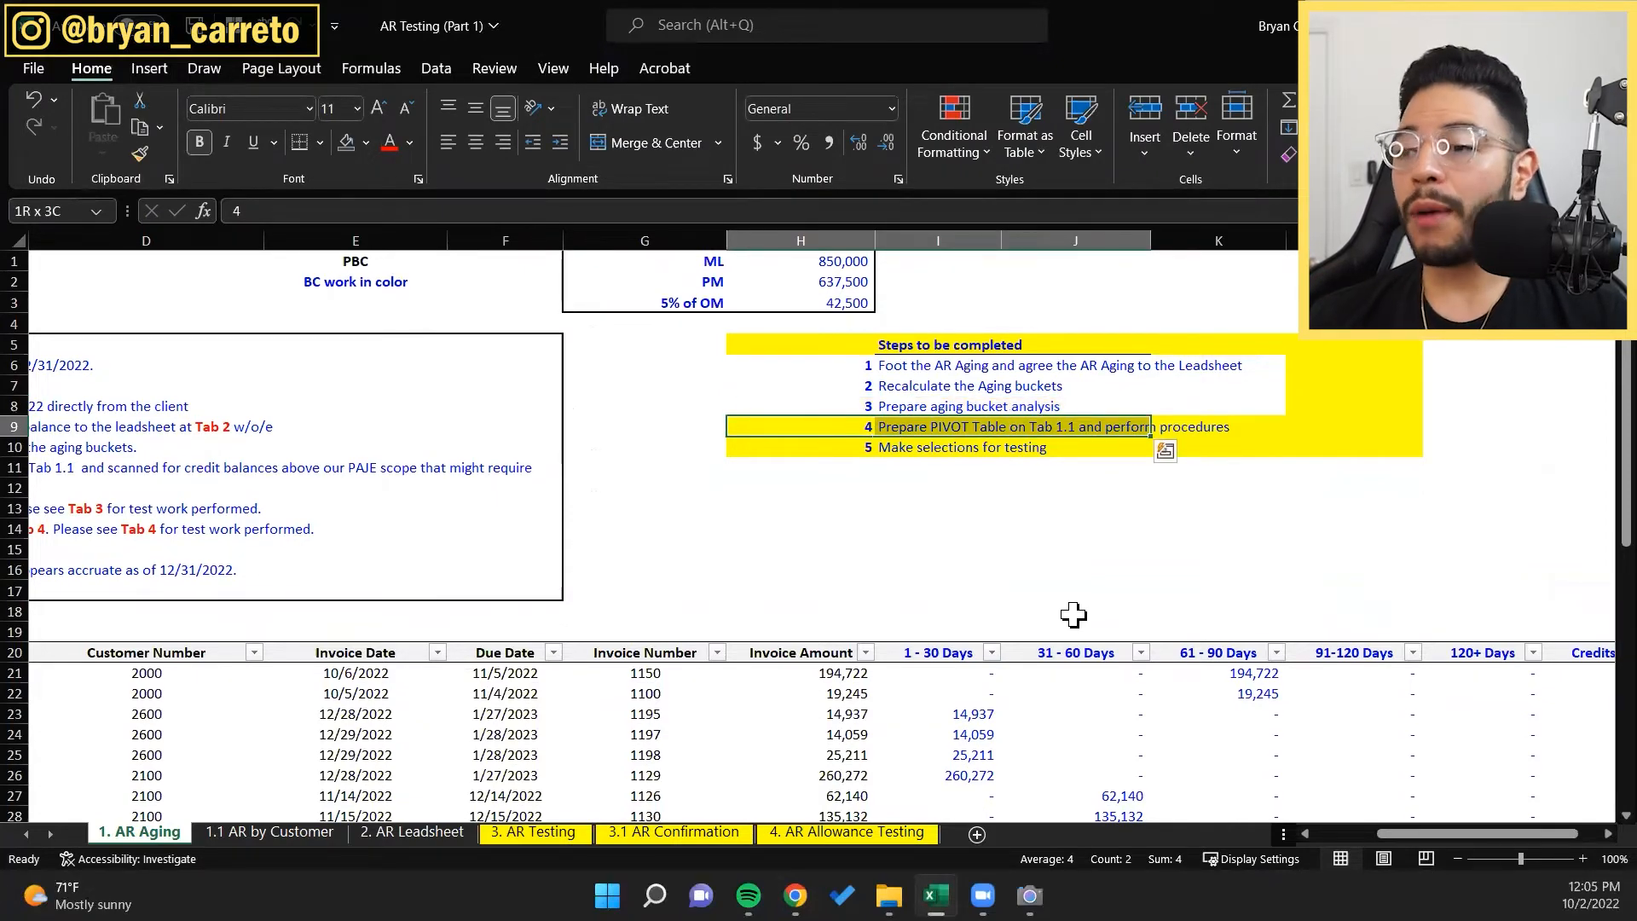
pyautogui.press('Down')
pyautogui.press('Up')
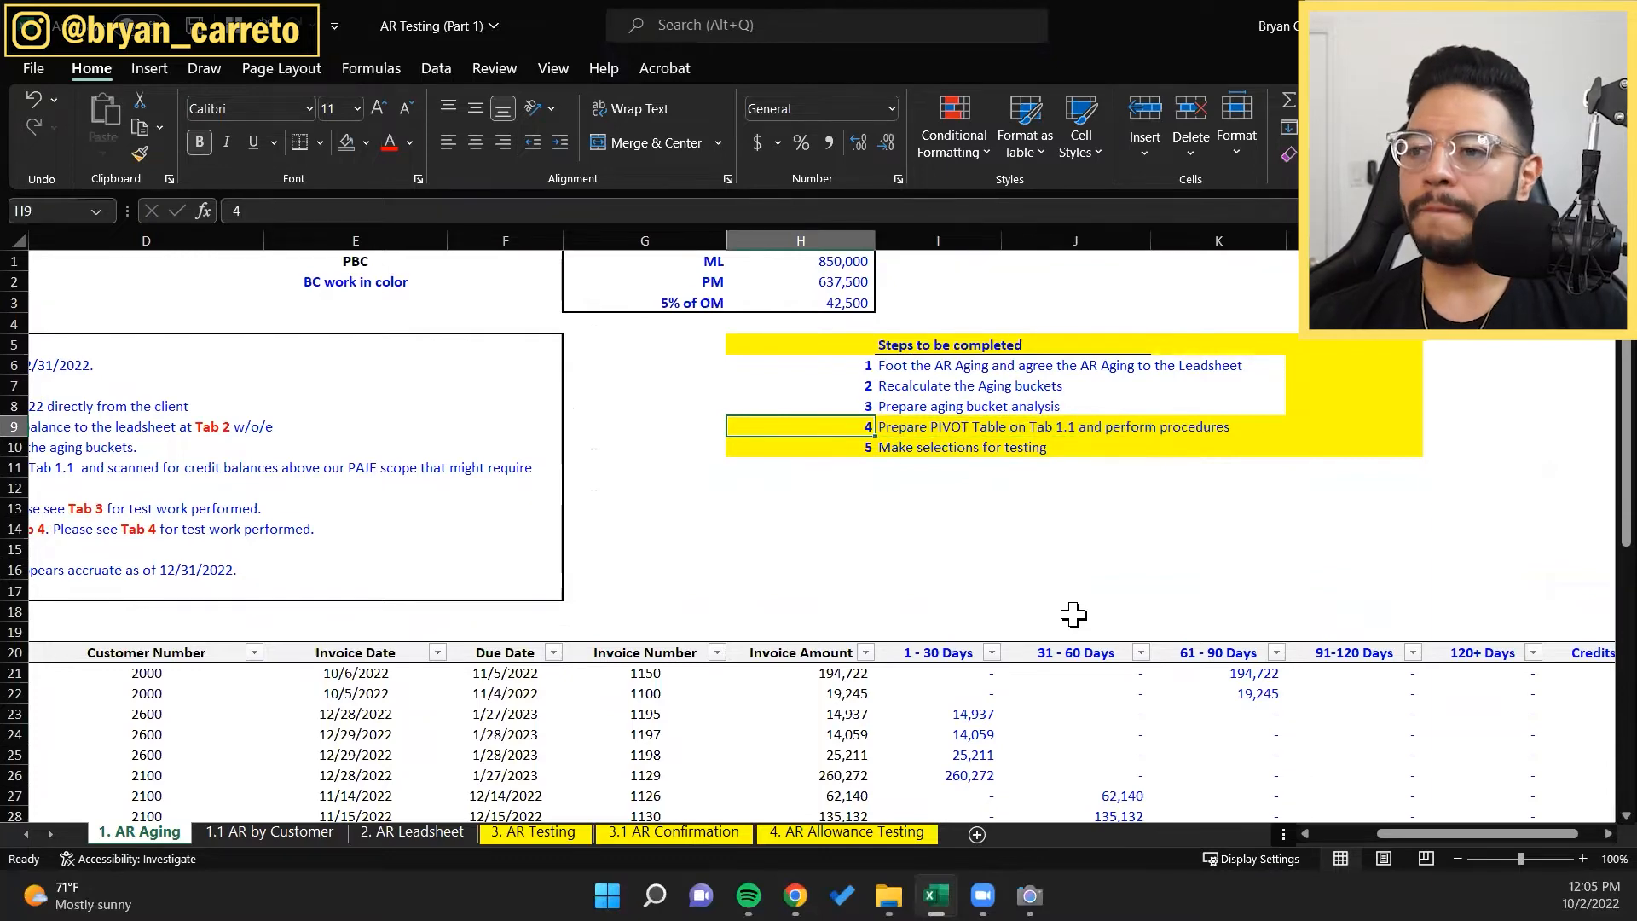
# Step: Open the 1.1 AR by Customer sheet, look over its pivot table area and go to the company title in A1
pyautogui.hotkey('ctrl', 'pagedown')
pyautogui.press('Down')
pyautogui.press('Down')
pyautogui.press('Down')
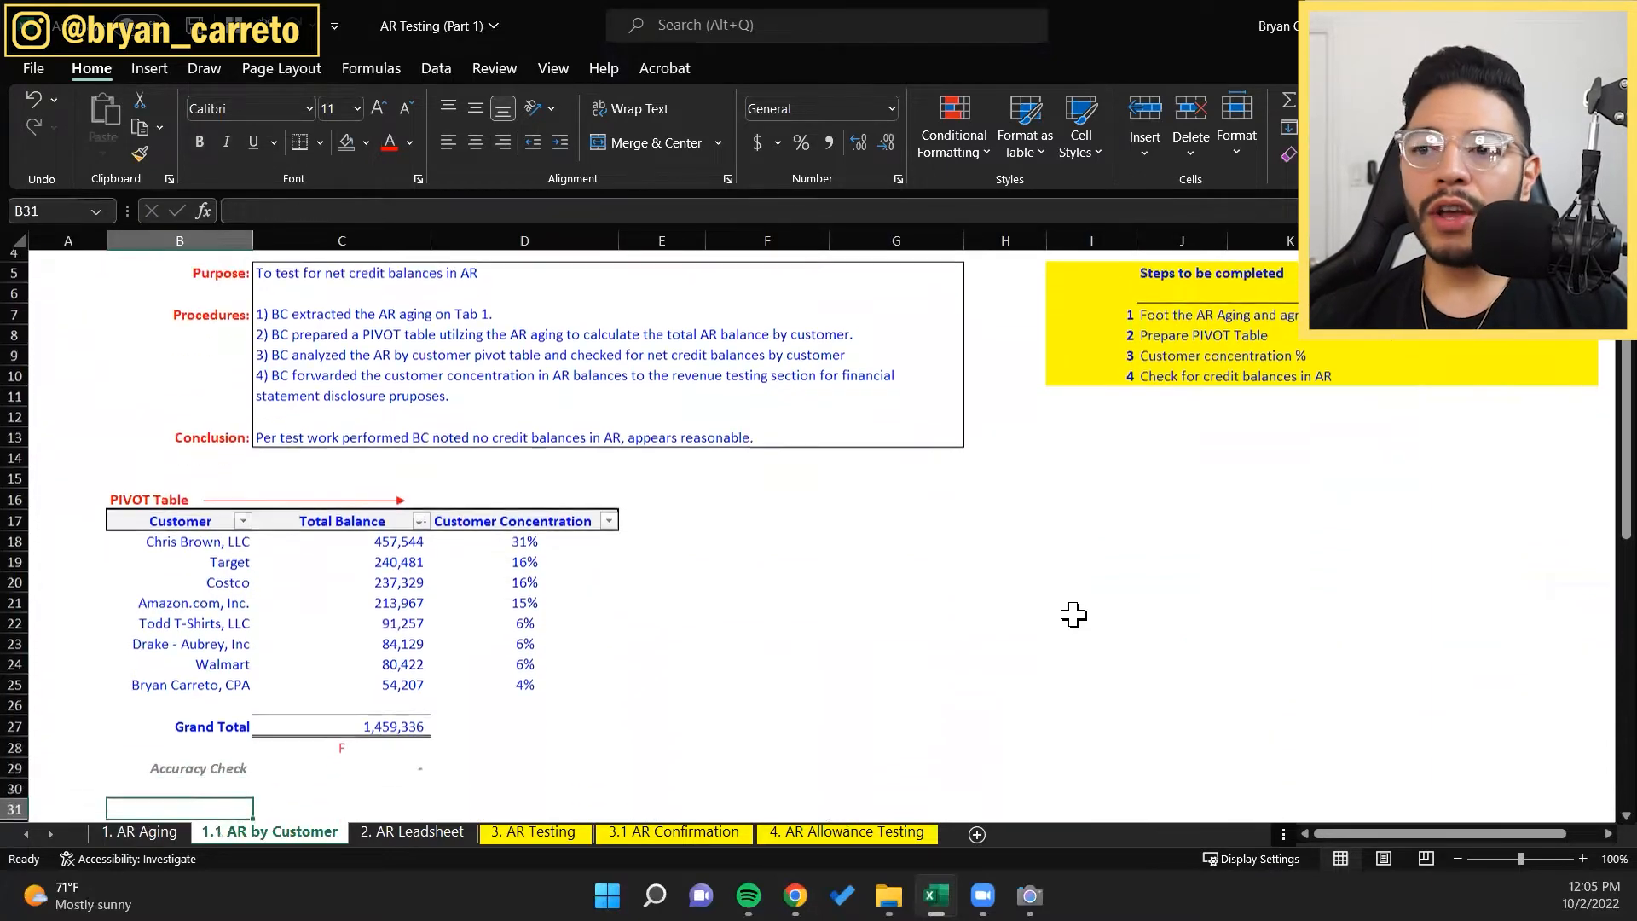
pyautogui.press('Up')
pyautogui.hotkey('ctrl', 'Up')
pyautogui.hotkey('ctrl', 'Up')
pyautogui.hotkey('ctrl', 'Up')
pyautogui.hotkey('ctrl', 'Up')
pyautogui.press('Left')
pyautogui.hotkey('ctrl', 'Up')
pyautogui.hotkey('ctrl', 'Up')
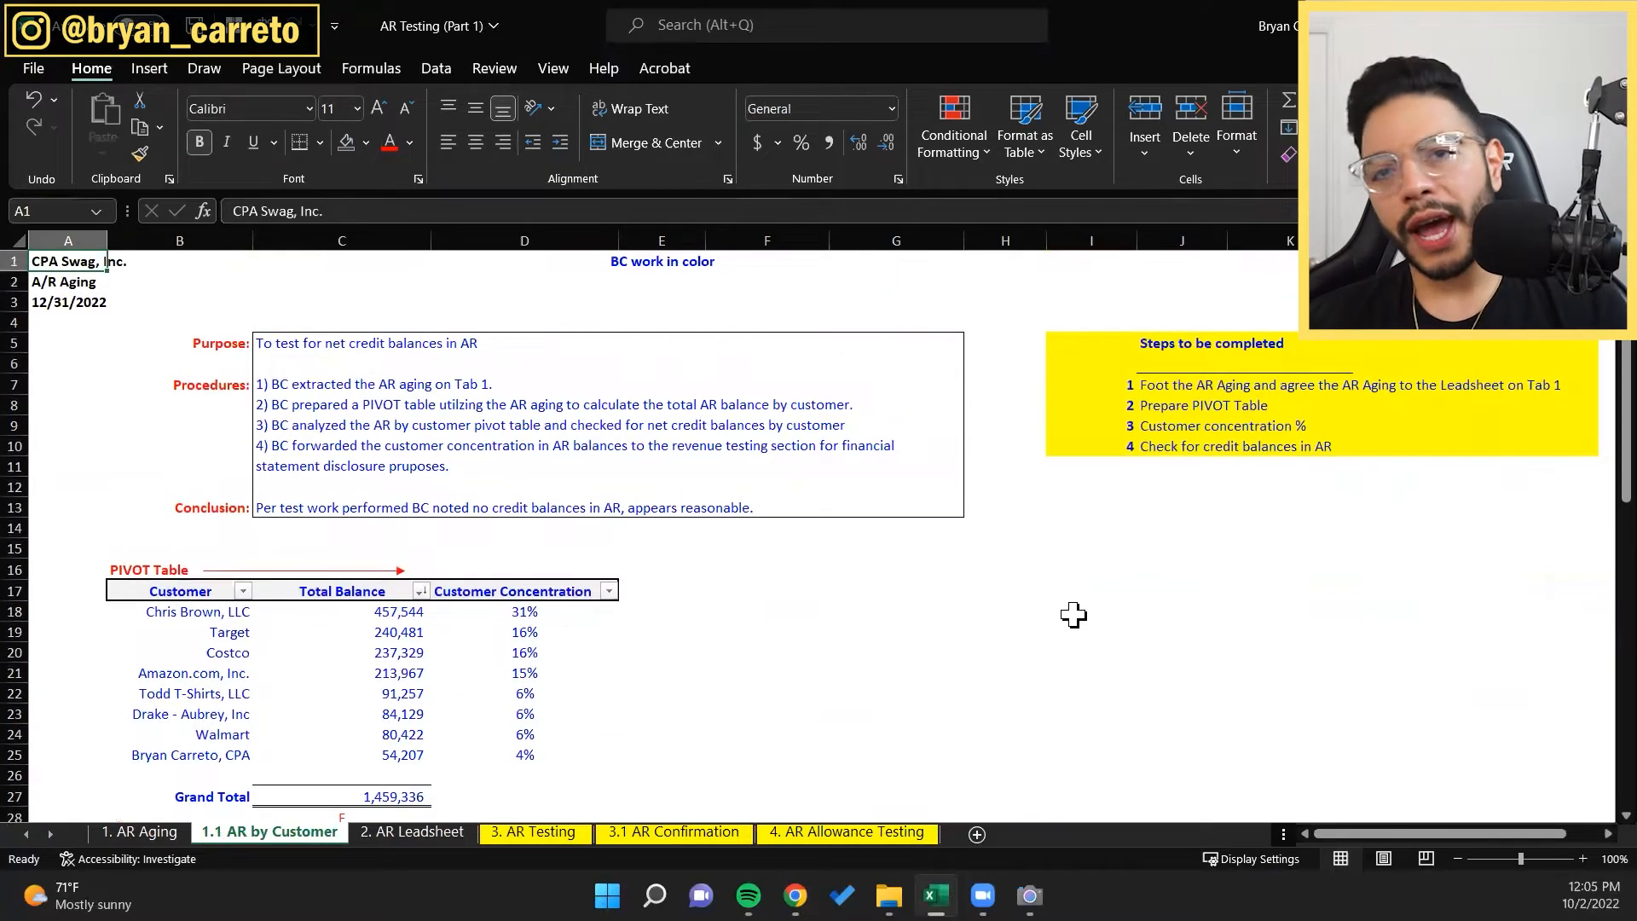
# Step: Change the sheet title in A2 to "A/R Aging by Customer" and check the date in A3
pyautogui.press('Down')
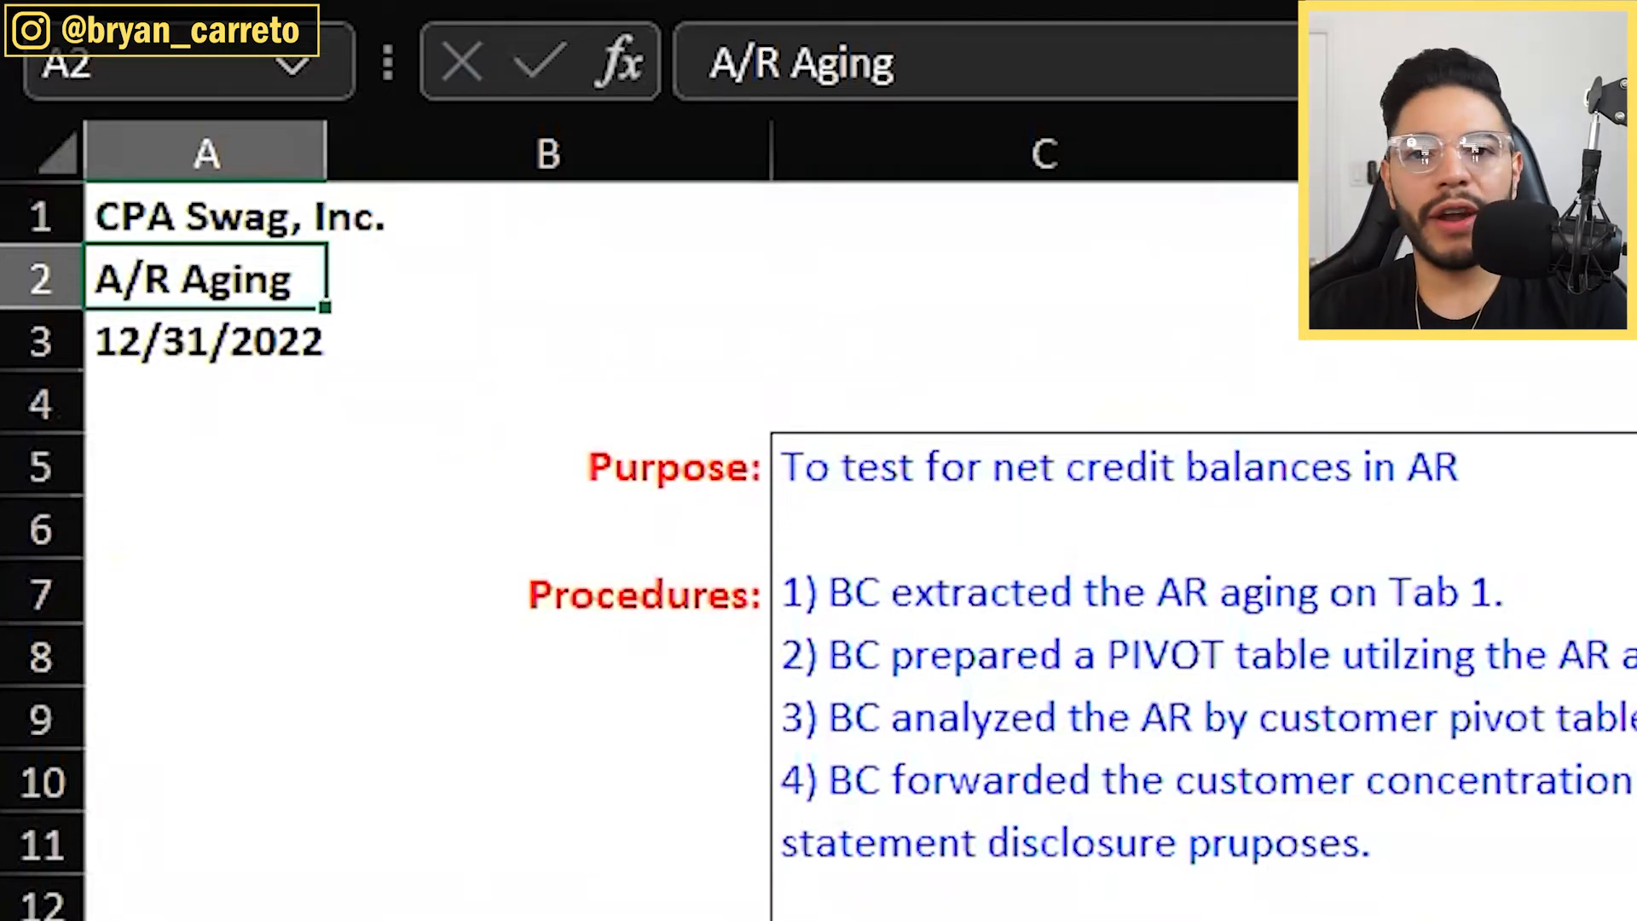
pyautogui.press('F2')
pyautogui.write('by Customer')
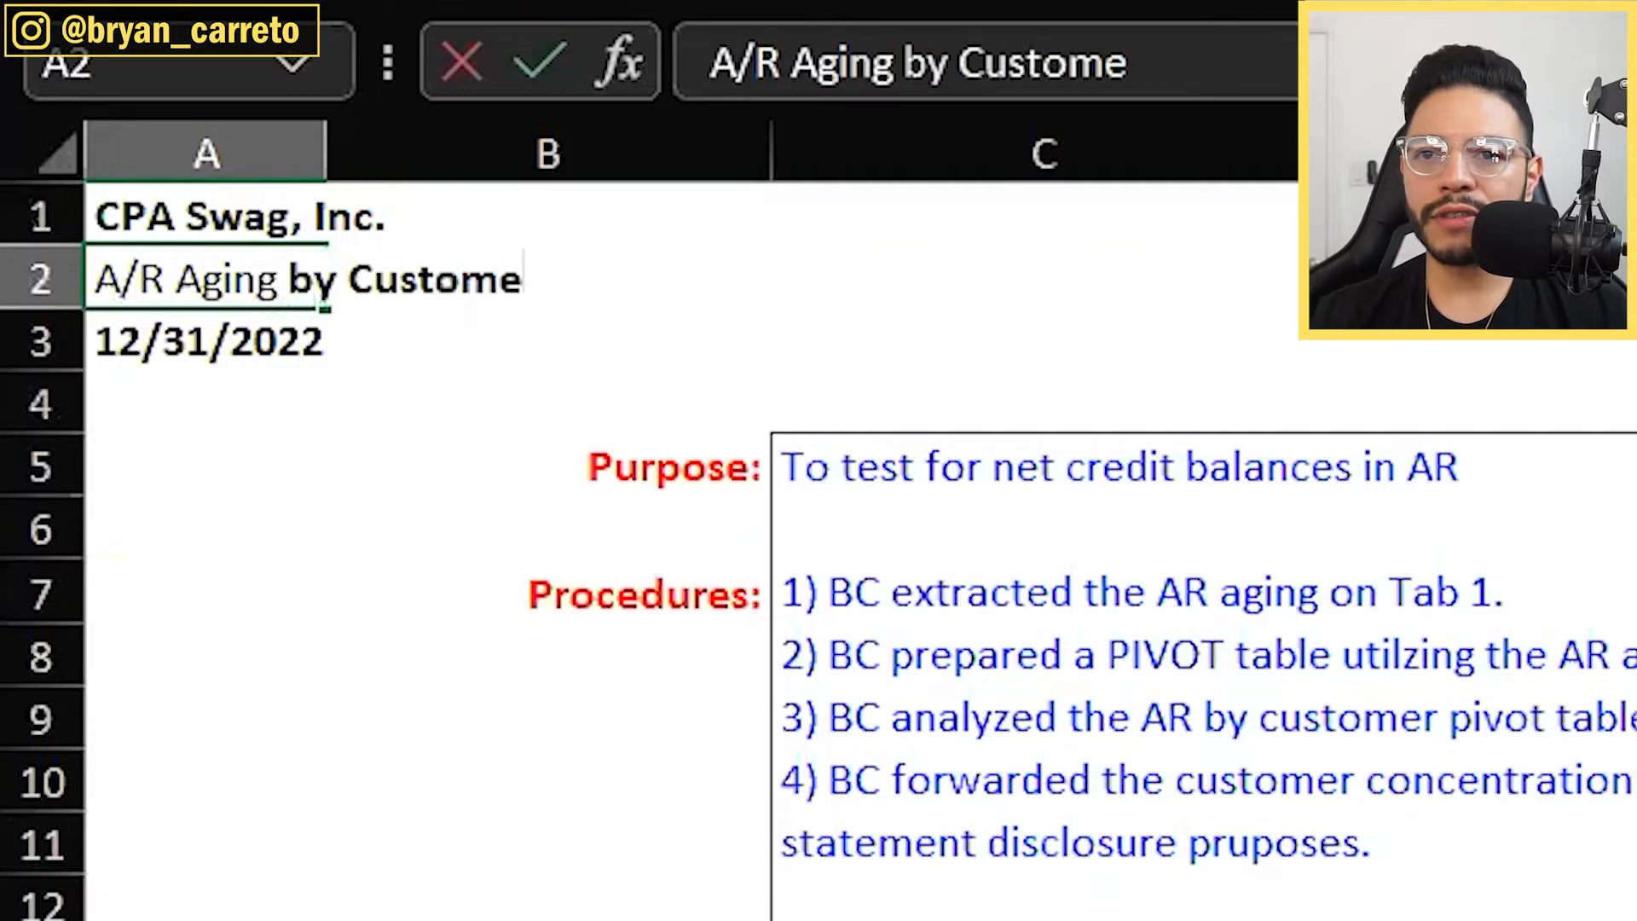
pyautogui.press('Return')
pyautogui.press('F2')
pyautogui.press('Escape')
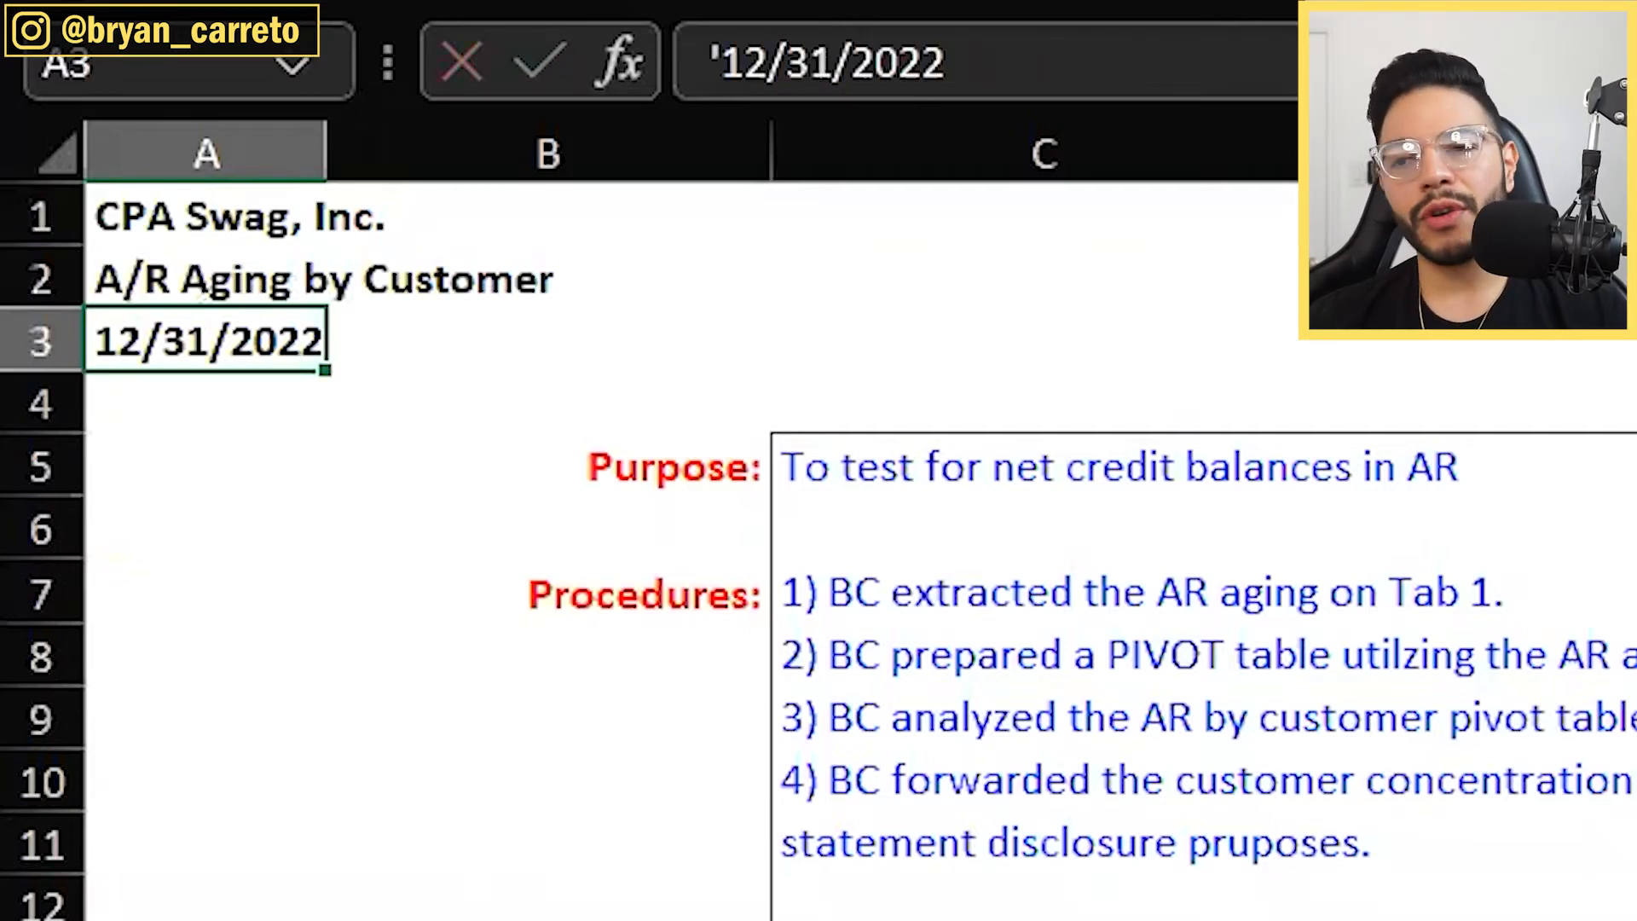
# Step: Review the header area and select the Purpose, Procedures and Conclusion labels in B5:B13
pyautogui.press('Right')
pyautogui.press('Right')
pyautogui.press('Right')
pyautogui.press('Right')
pyautogui.press('Down')
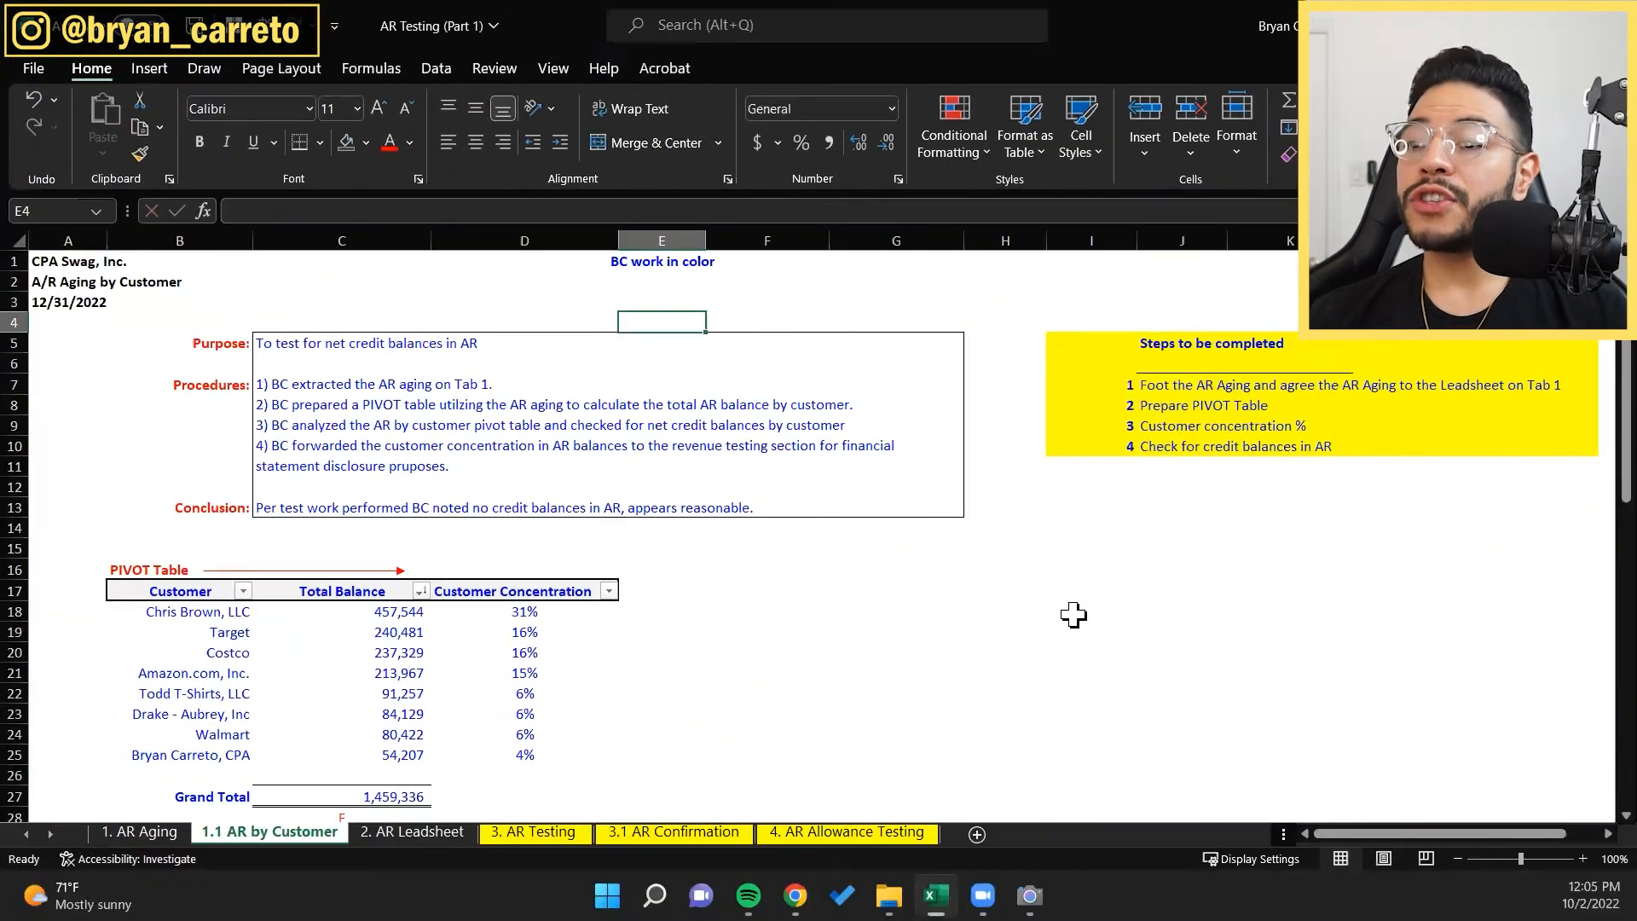
pyautogui.press('Down')
pyautogui.press('Left')
pyautogui.press('Left')
pyautogui.press('Left')
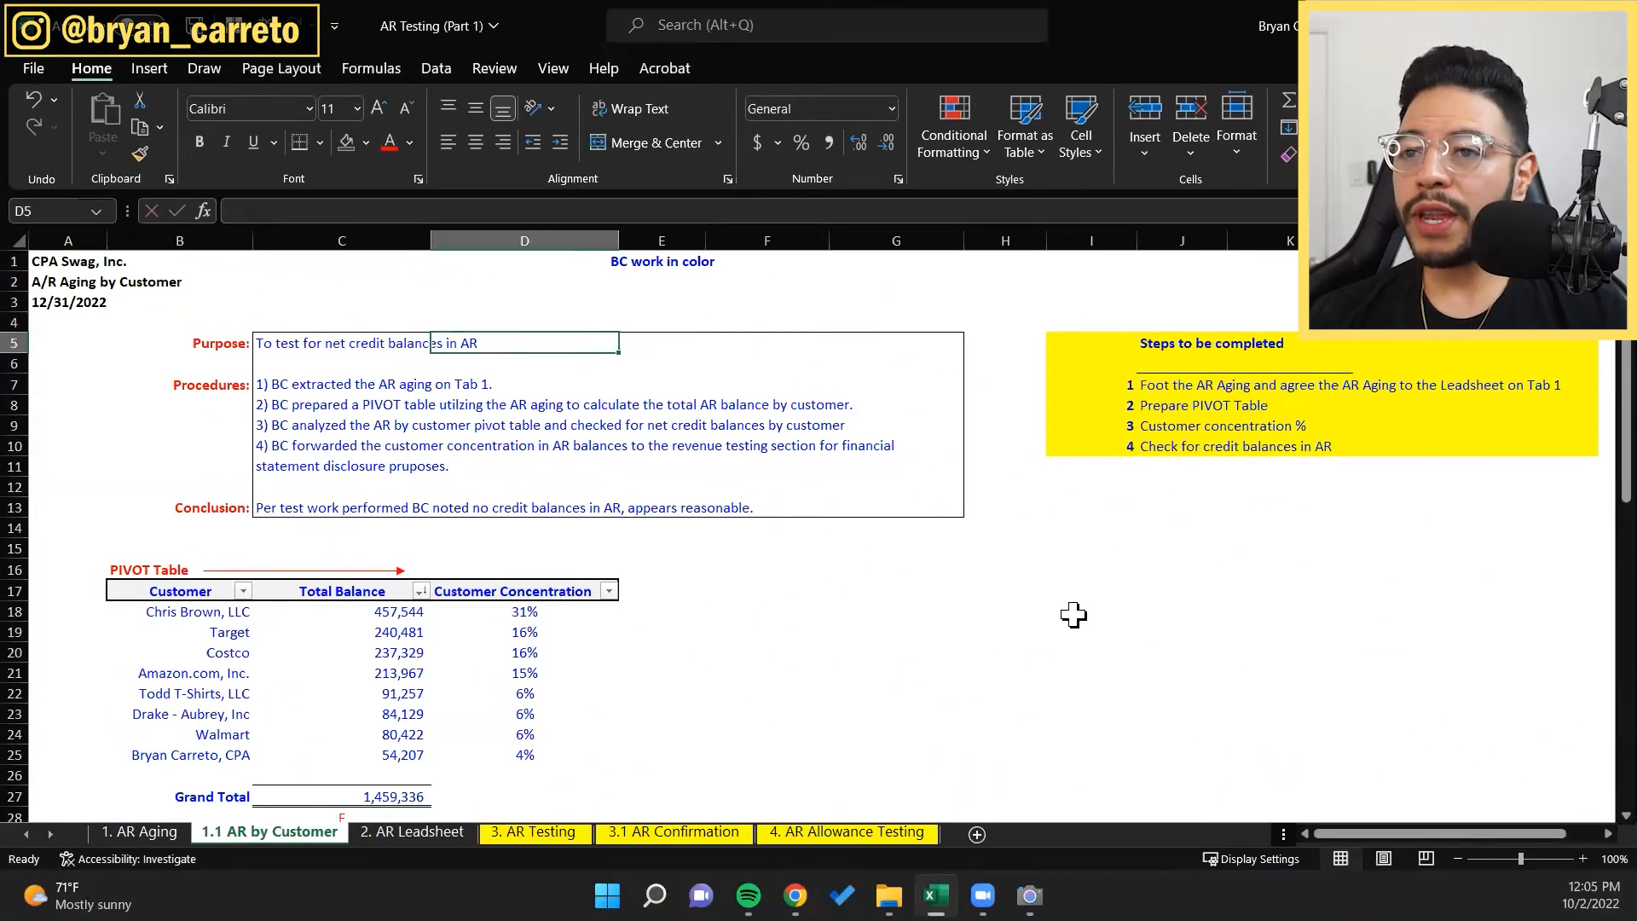
pyautogui.hotkey('shift', 'Down')
pyautogui.hotkey('shift', 'Down')
pyautogui.hotkey('shift', 'Down')
pyautogui.hotkey('shift', 'Down')
pyautogui.hotkey('shift', 'Down')
pyautogui.hotkey('shift', 'Down')
pyautogui.hotkey('shift', 'Down')
pyautogui.hotkey('shift', 'Down')
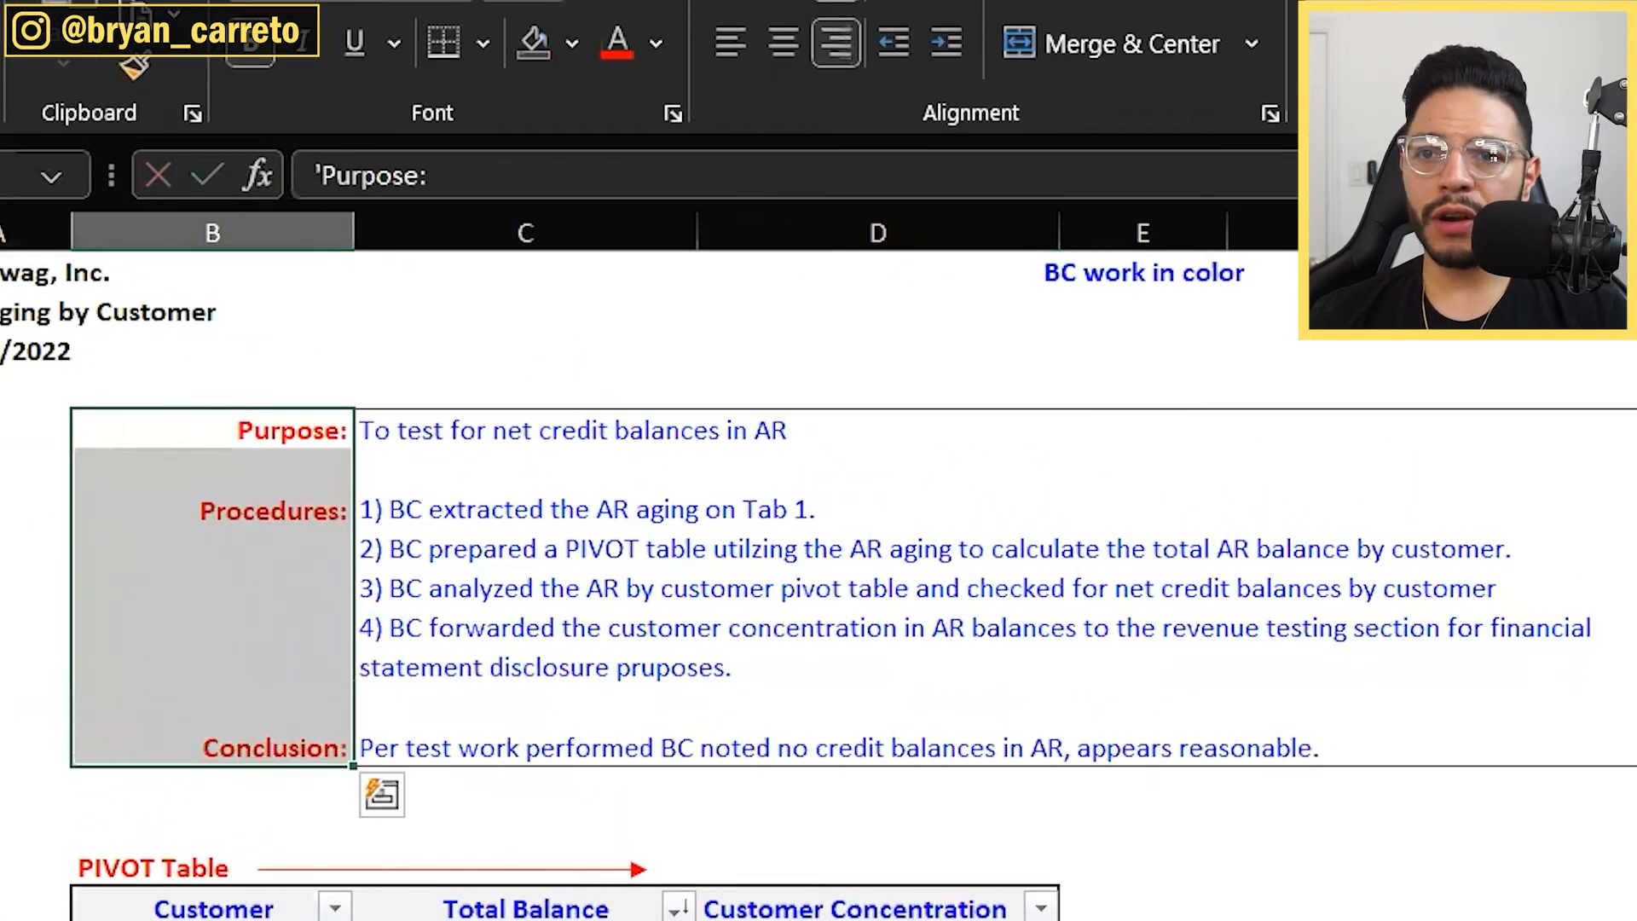
# Step: Read the purpose and procedures text and inspect the table extracted from Tab 1 beneath the pivot table
pyautogui.press('Right')
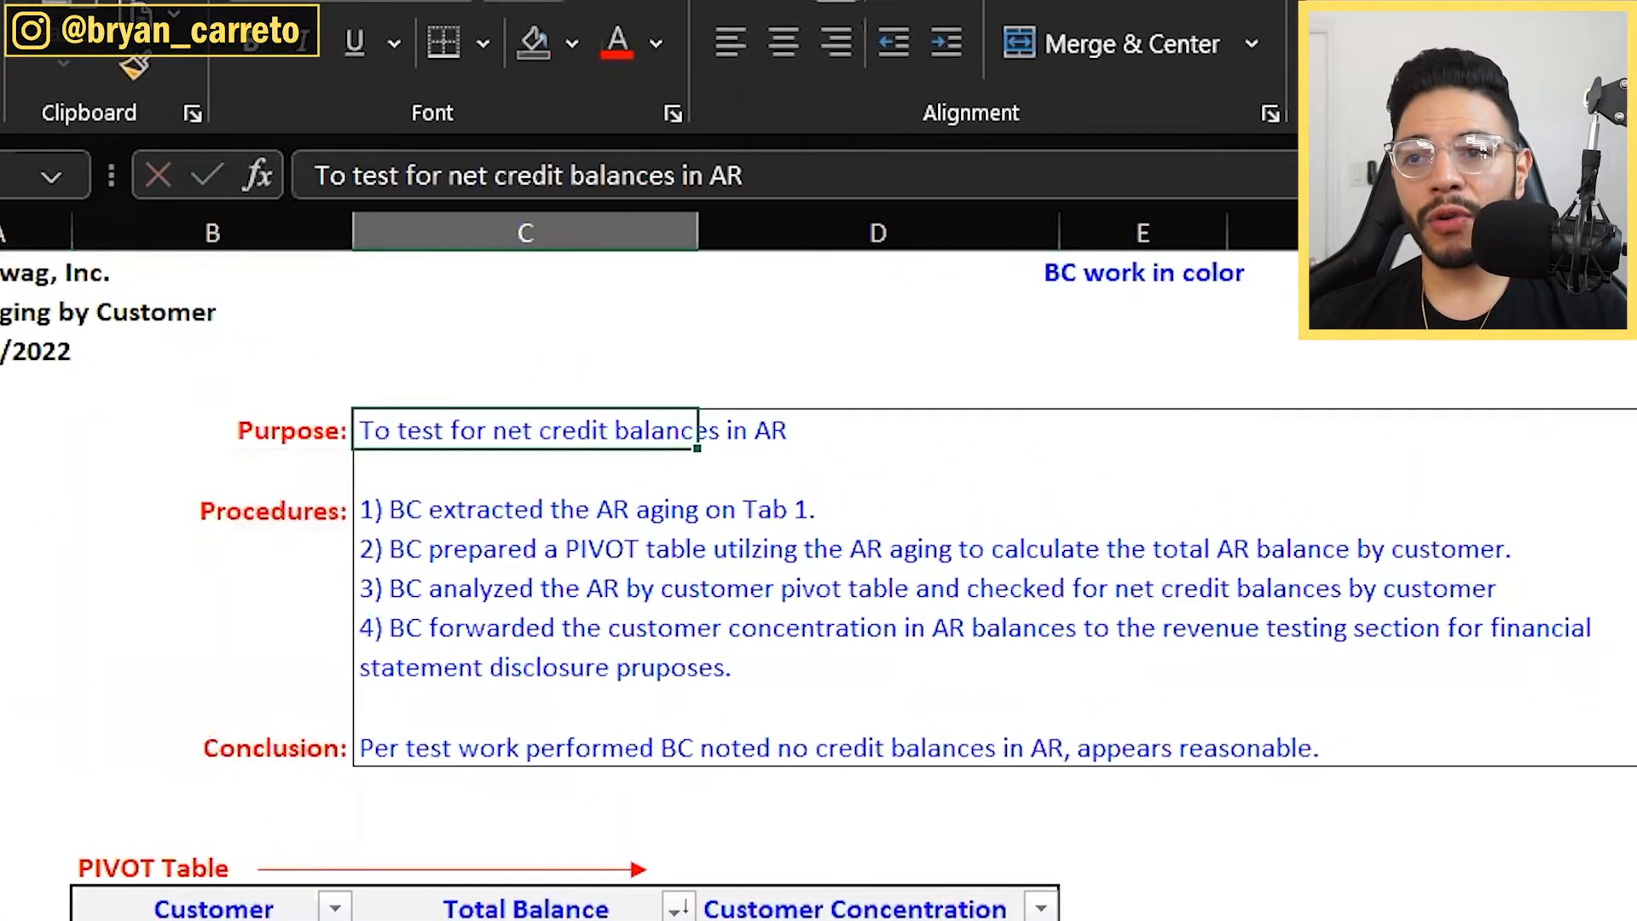
pyautogui.press('Down')
pyautogui.press('Down')
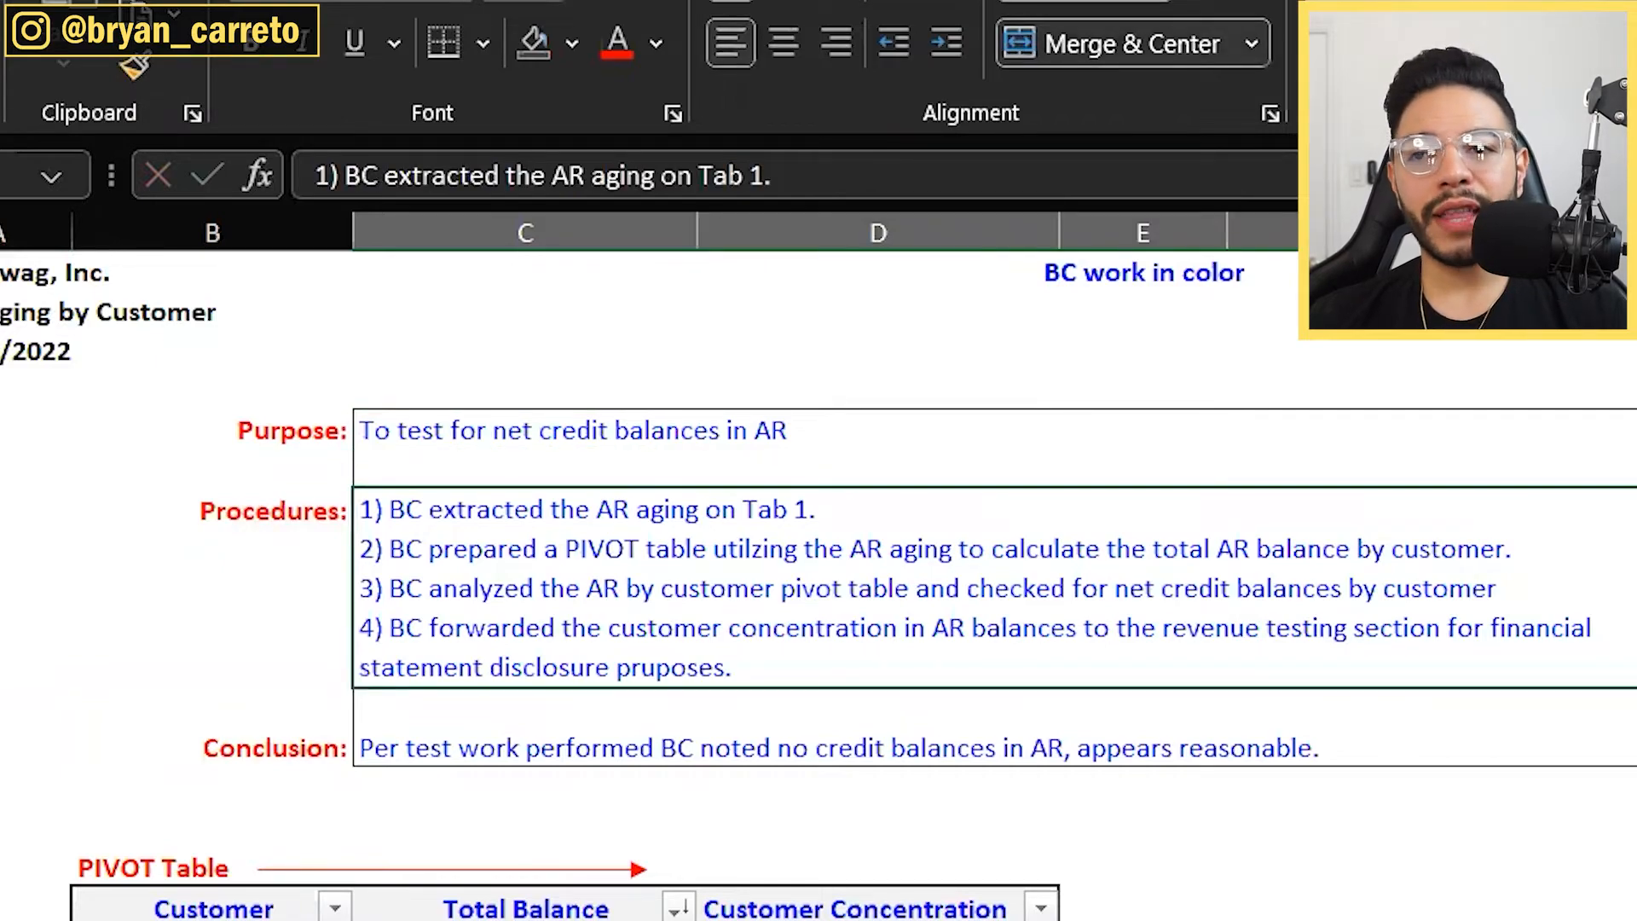
pyautogui.scroll(-6, 255, 639)
pyautogui.click(195, 592)
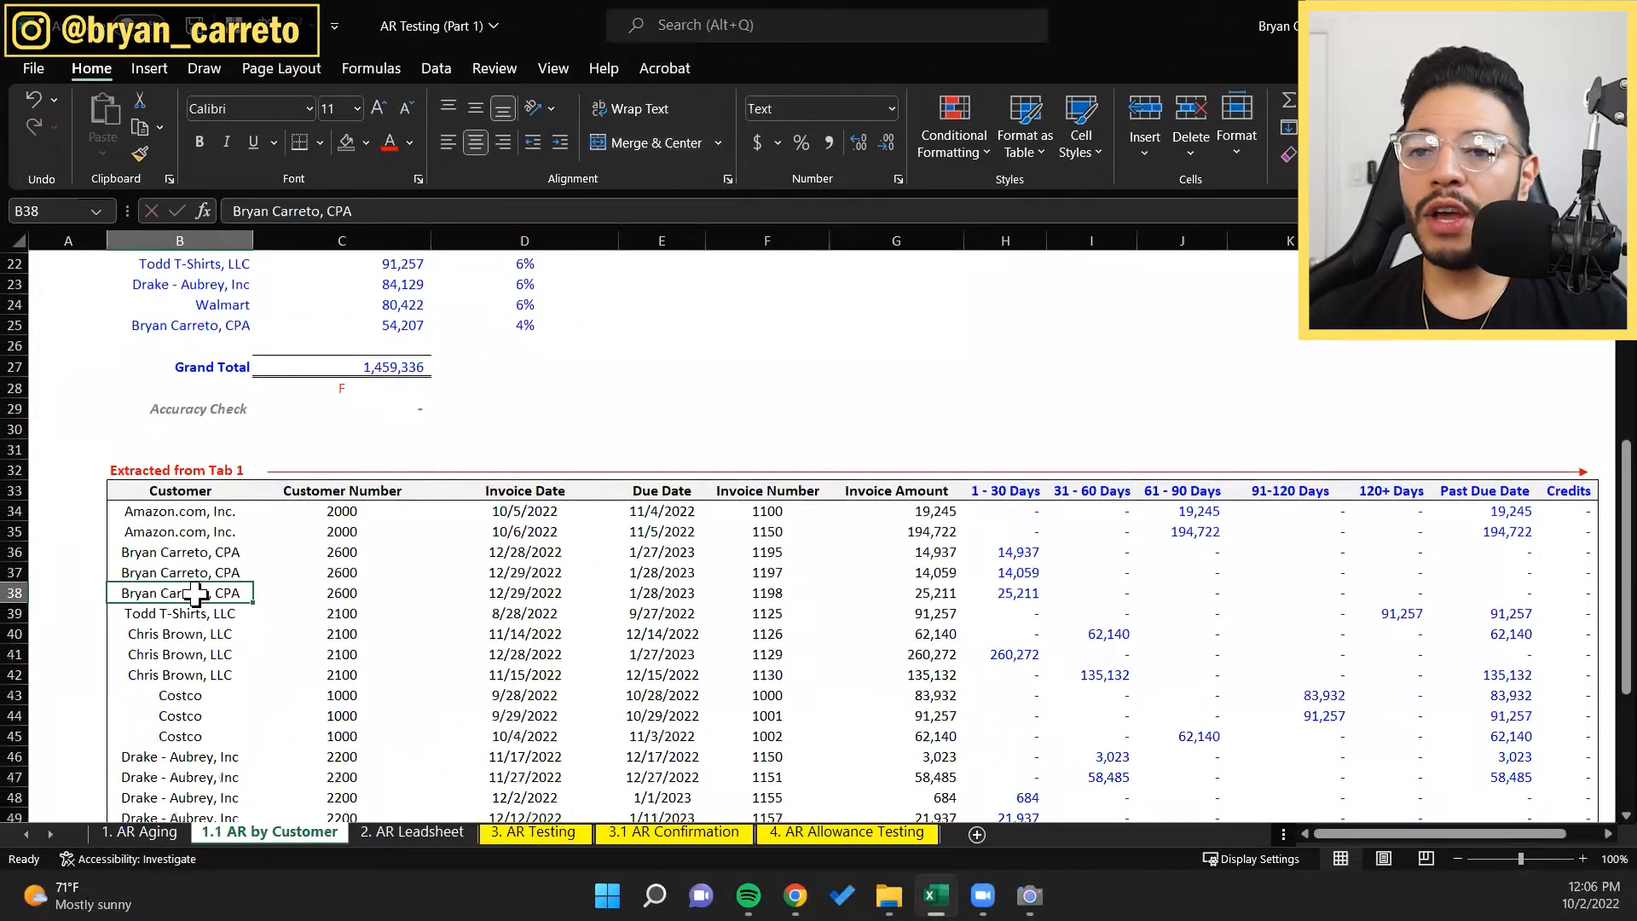
# Step: Copy the Customer through Invoice Amount data in C20:H44 of the AR Aging sheet and compare it with the extracted table on sheet 1.1
pyautogui.hotkey('ctrl', 'pageup')
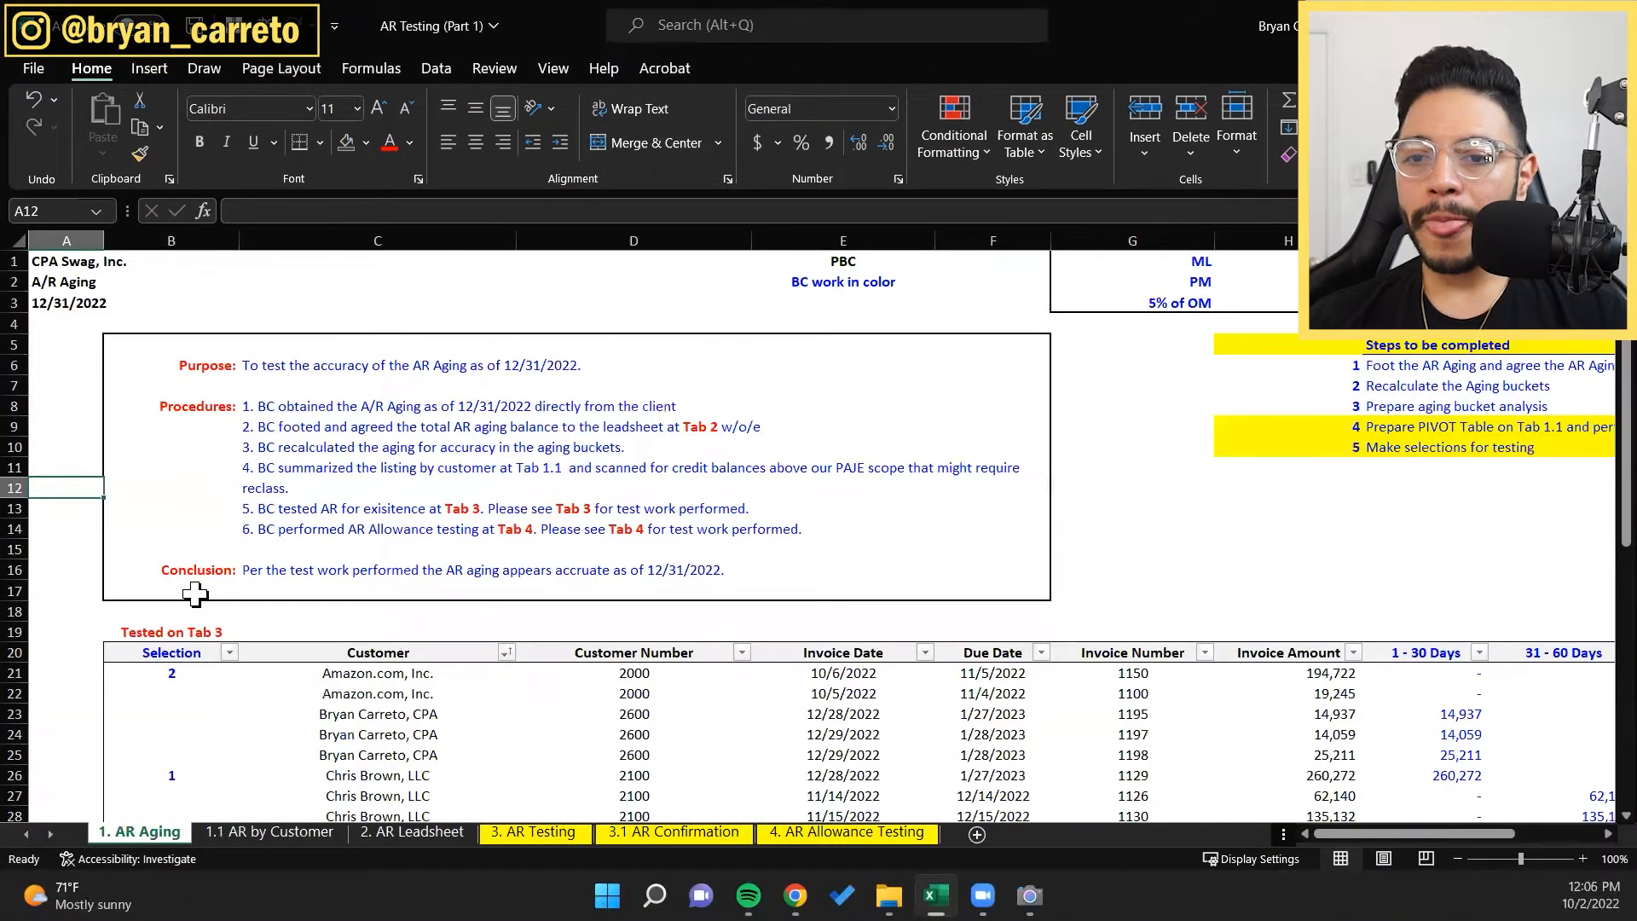
pyautogui.press('Down')
pyautogui.press('Down')
pyautogui.press('Down')
pyautogui.press('Down')
pyautogui.press('Right')
pyautogui.press('Right')
pyautogui.press('Right')
pyautogui.press('Left')
pyautogui.press('Left')
pyautogui.press('Down')
pyautogui.press('Down')
pyautogui.press('Down')
pyautogui.press('Down')
pyautogui.press('Right')
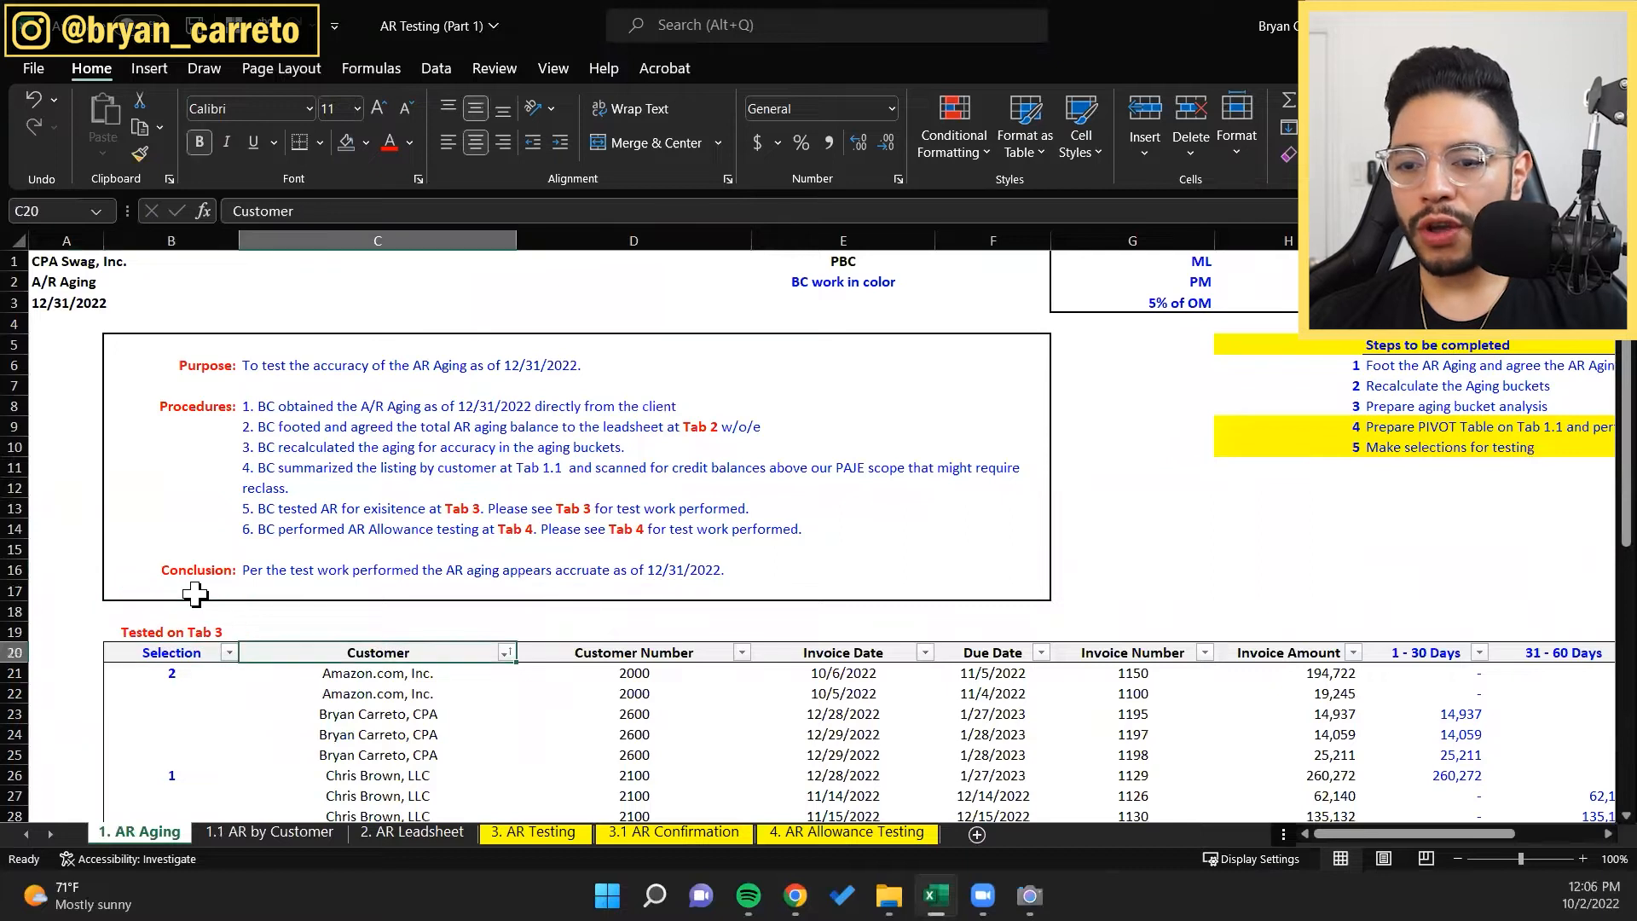
pyautogui.hotkey('shift', 'Right')
pyautogui.hotkey('shift', 'Right')
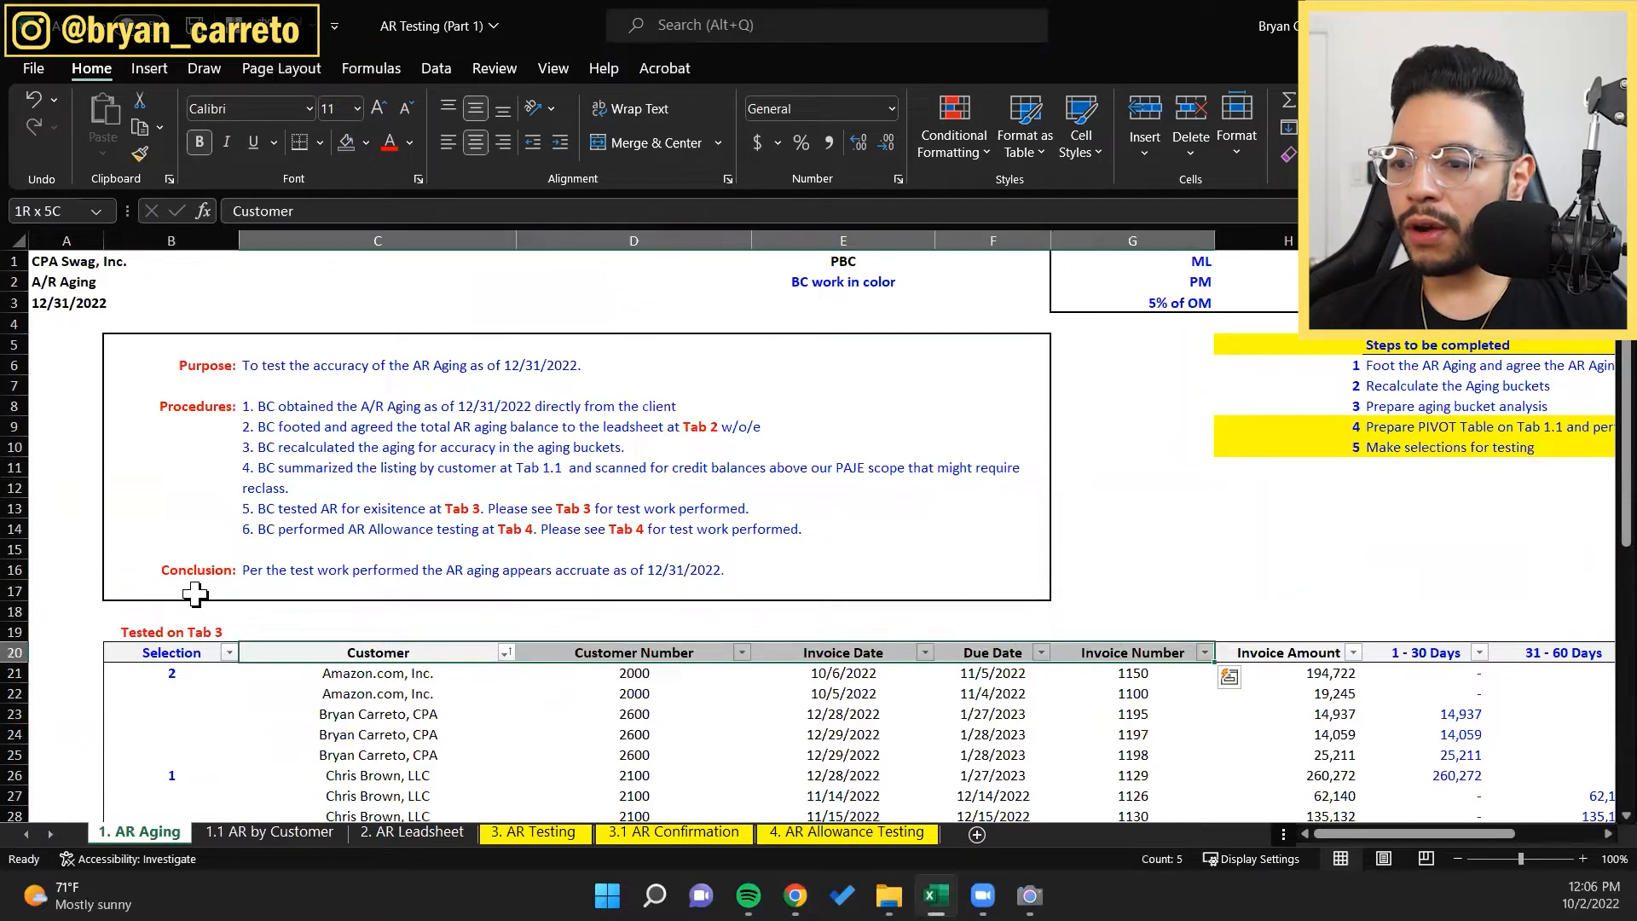
pyautogui.hotkey('shift', 'Right')
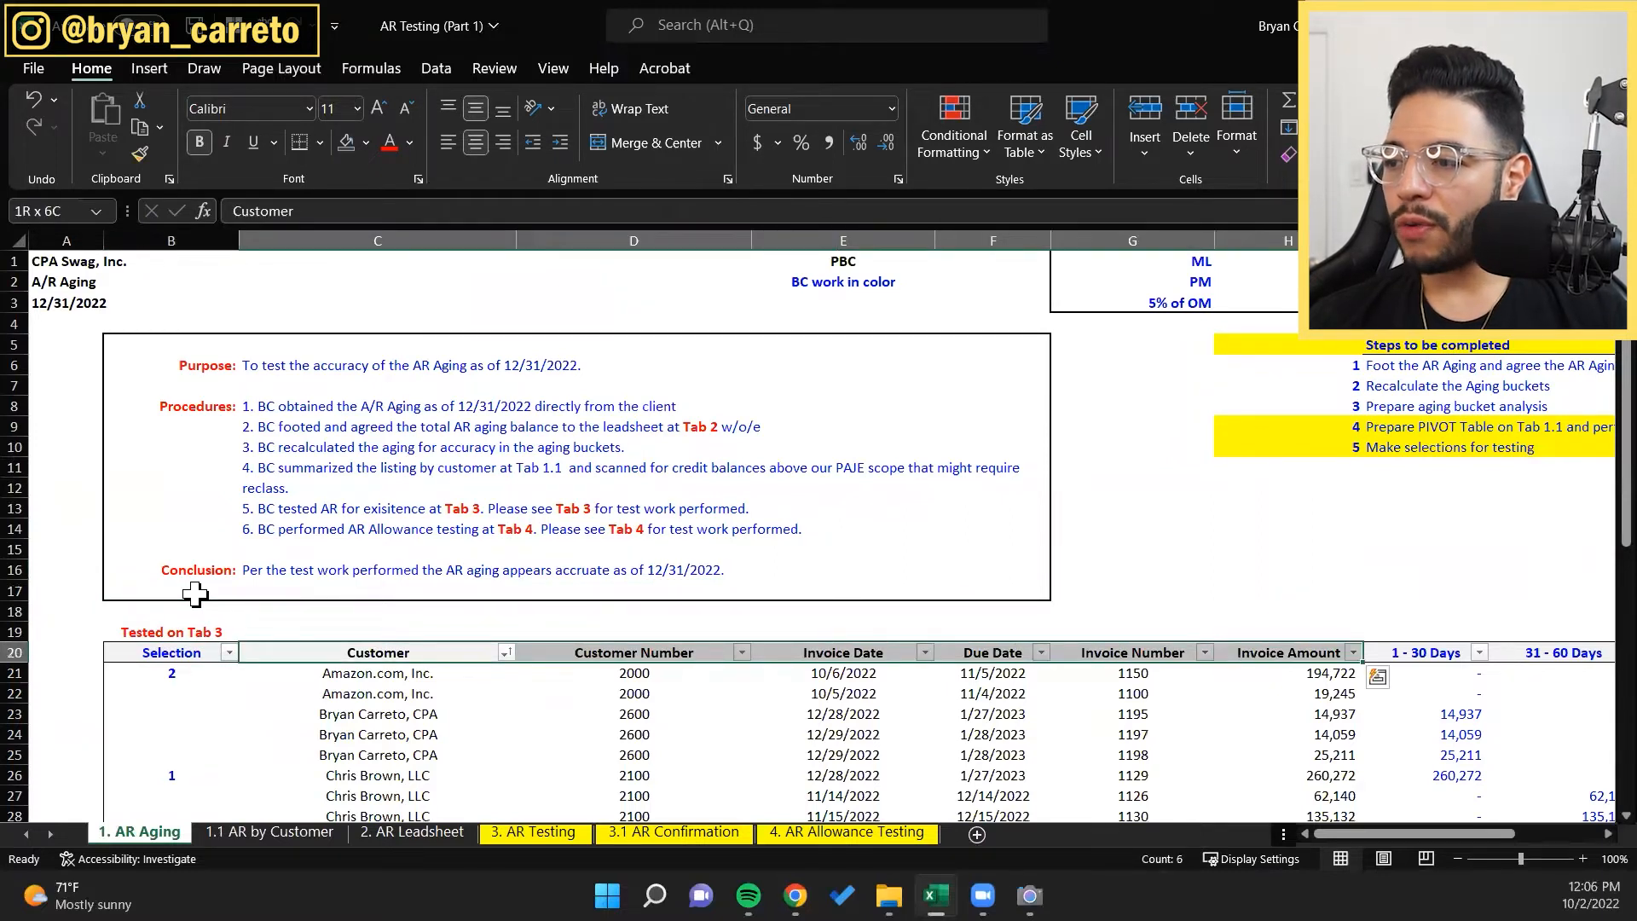
pyautogui.hotkey('ctrl', 'shift', 'Down')
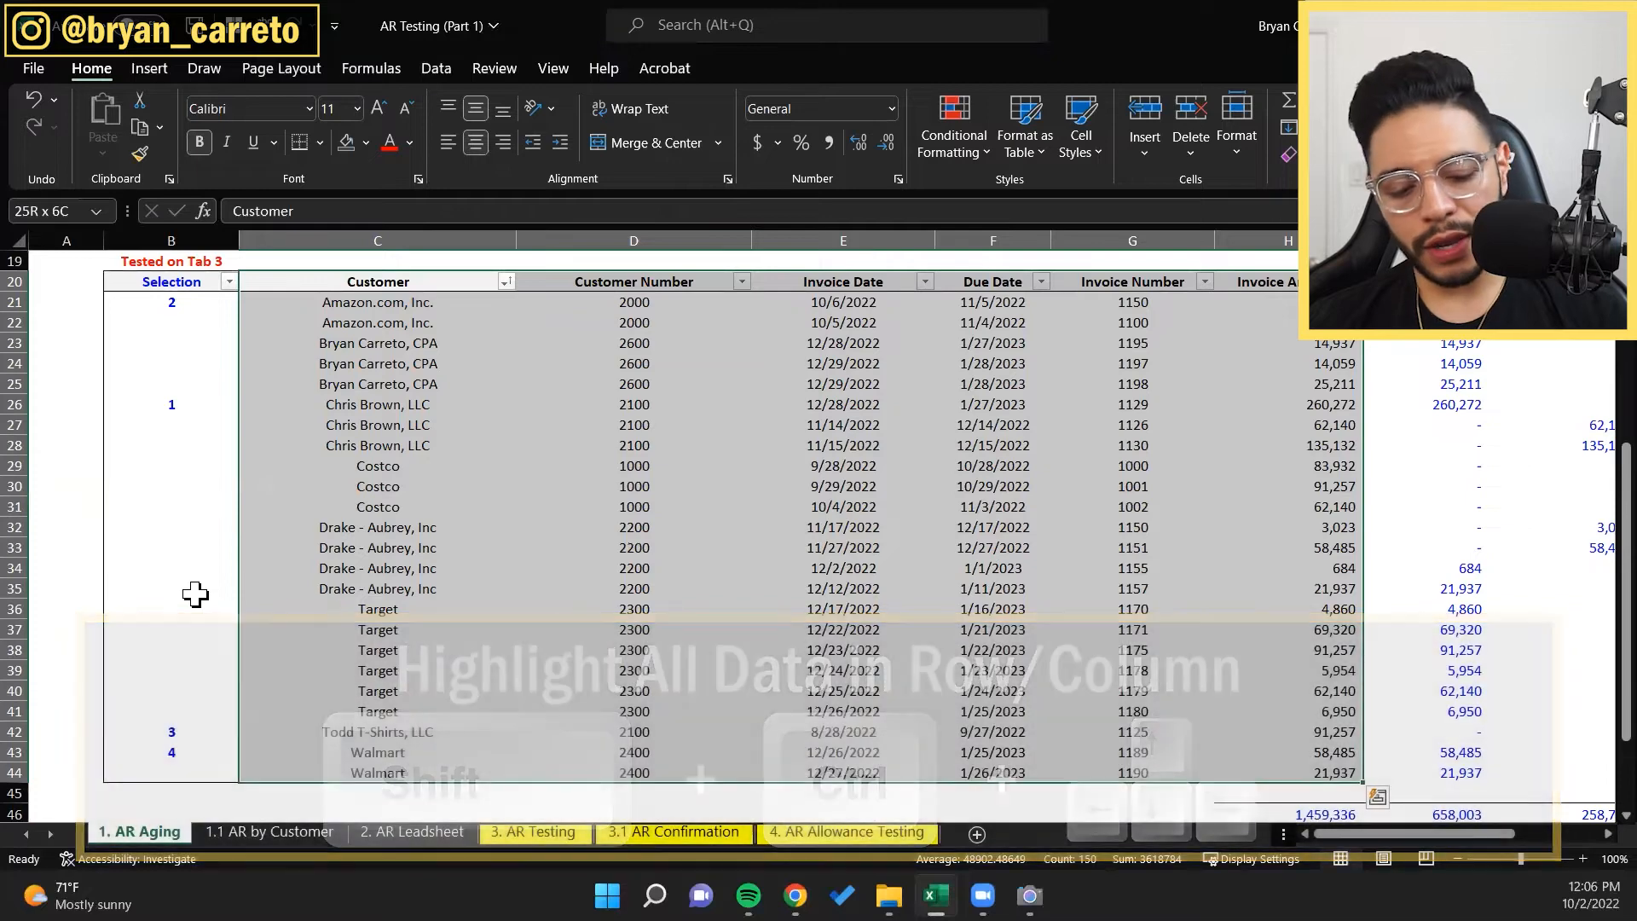
pyautogui.hotkey('ctrl', 'c')
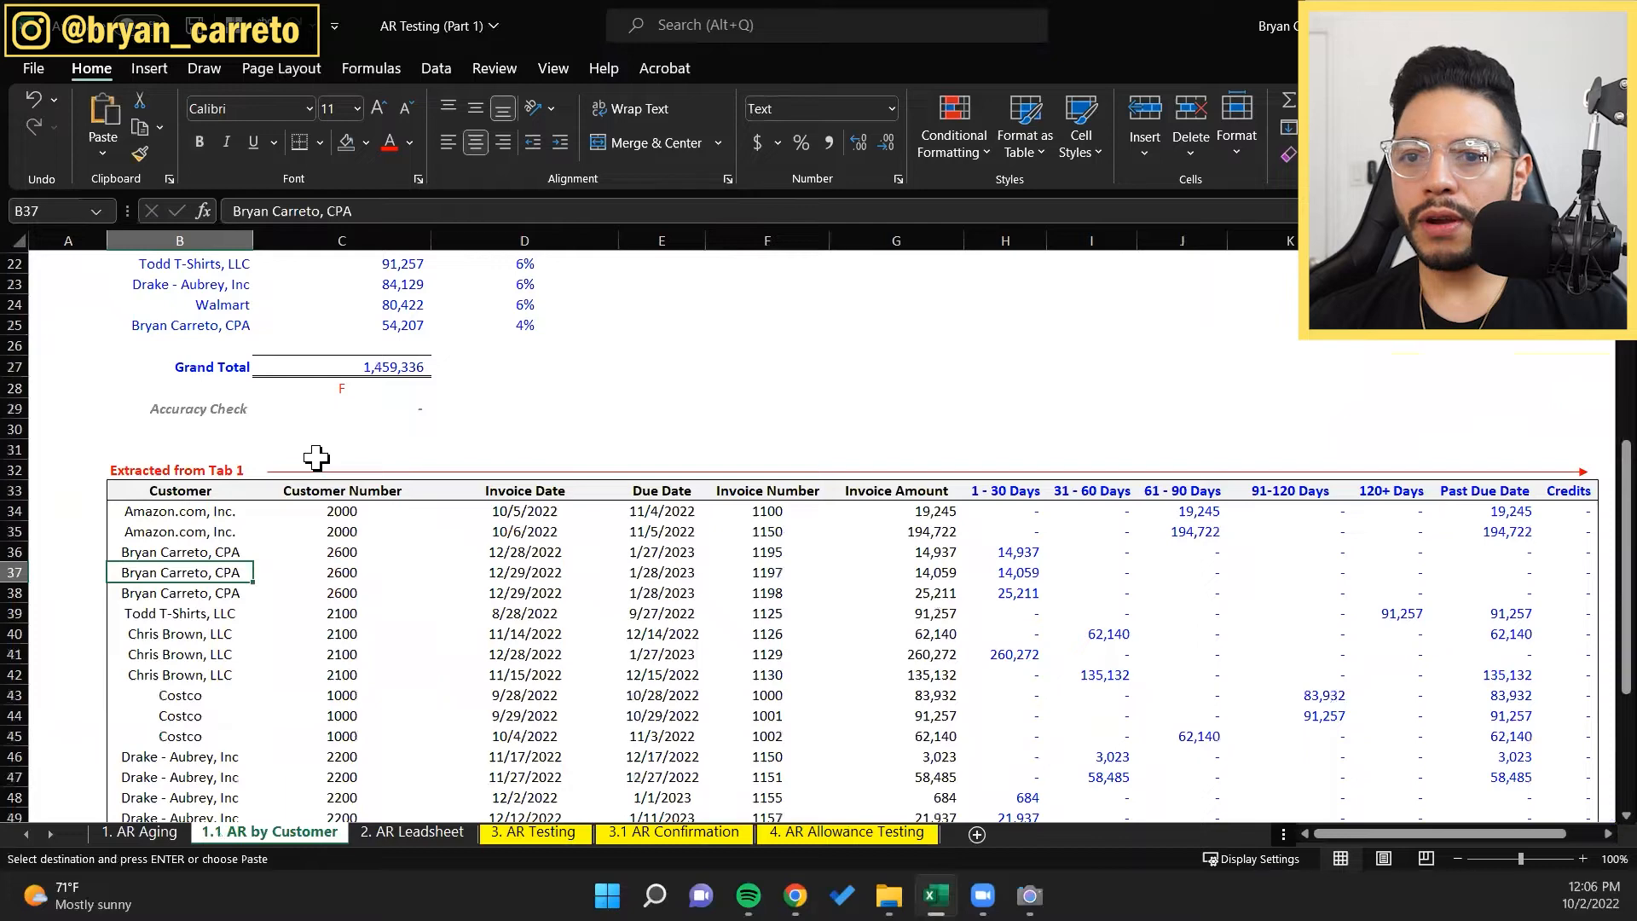
pyautogui.press('Up')
pyautogui.press('Up')
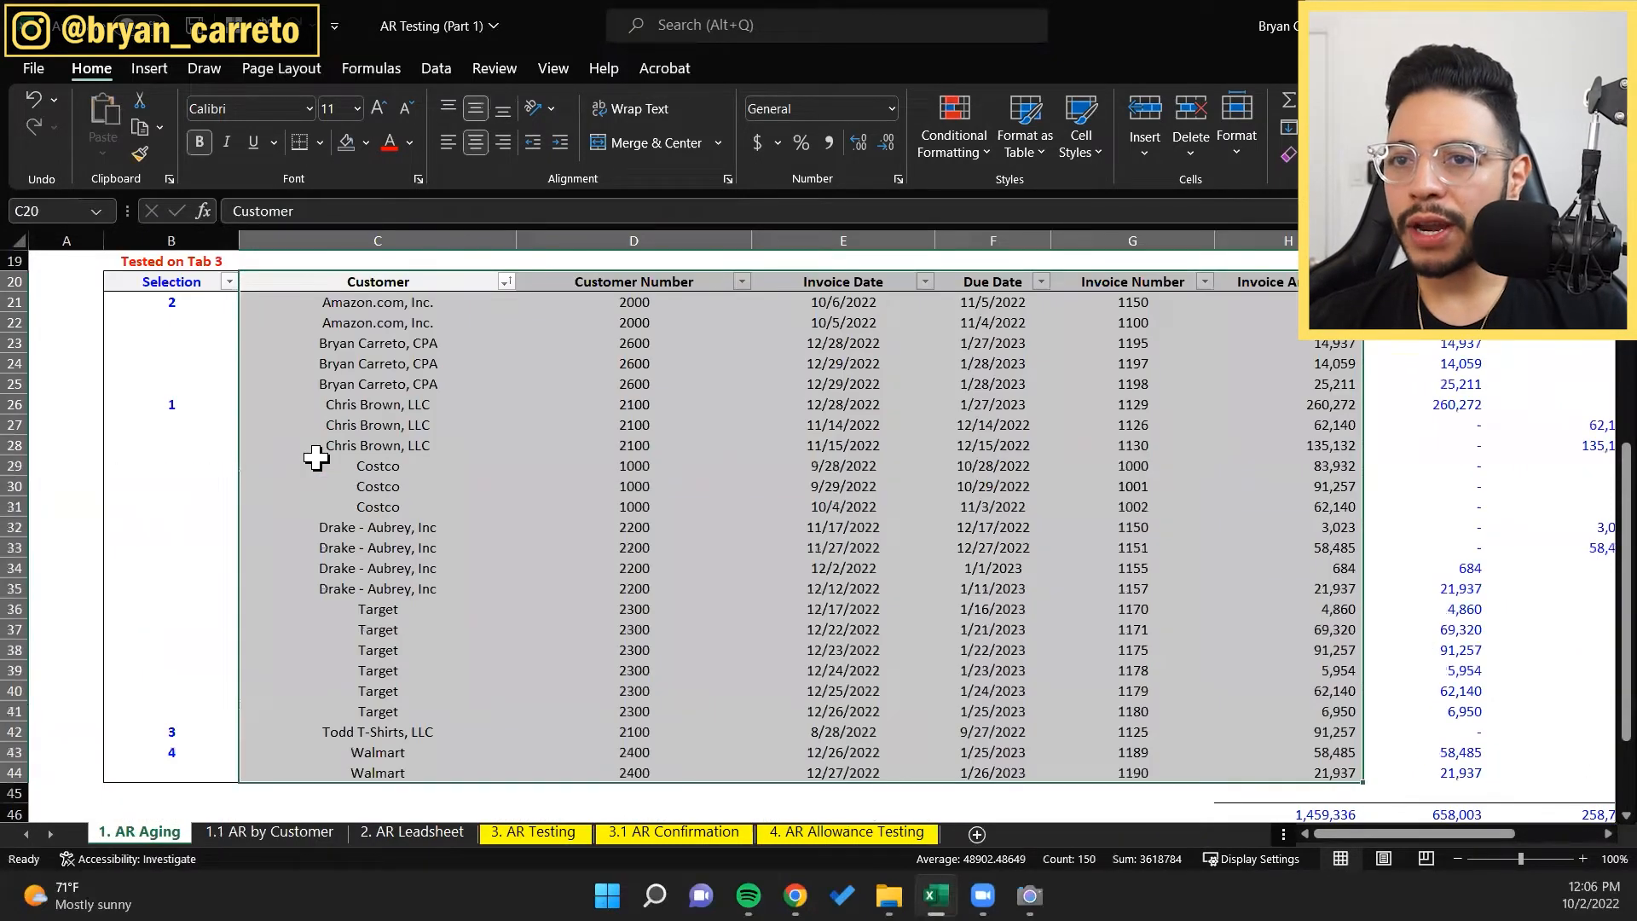
# Step: Copy the full aging table in C20:N44 of the AR Aging sheet, from the Customer header through the Credits column
pyautogui.press('Down')
pyautogui.press('Up')
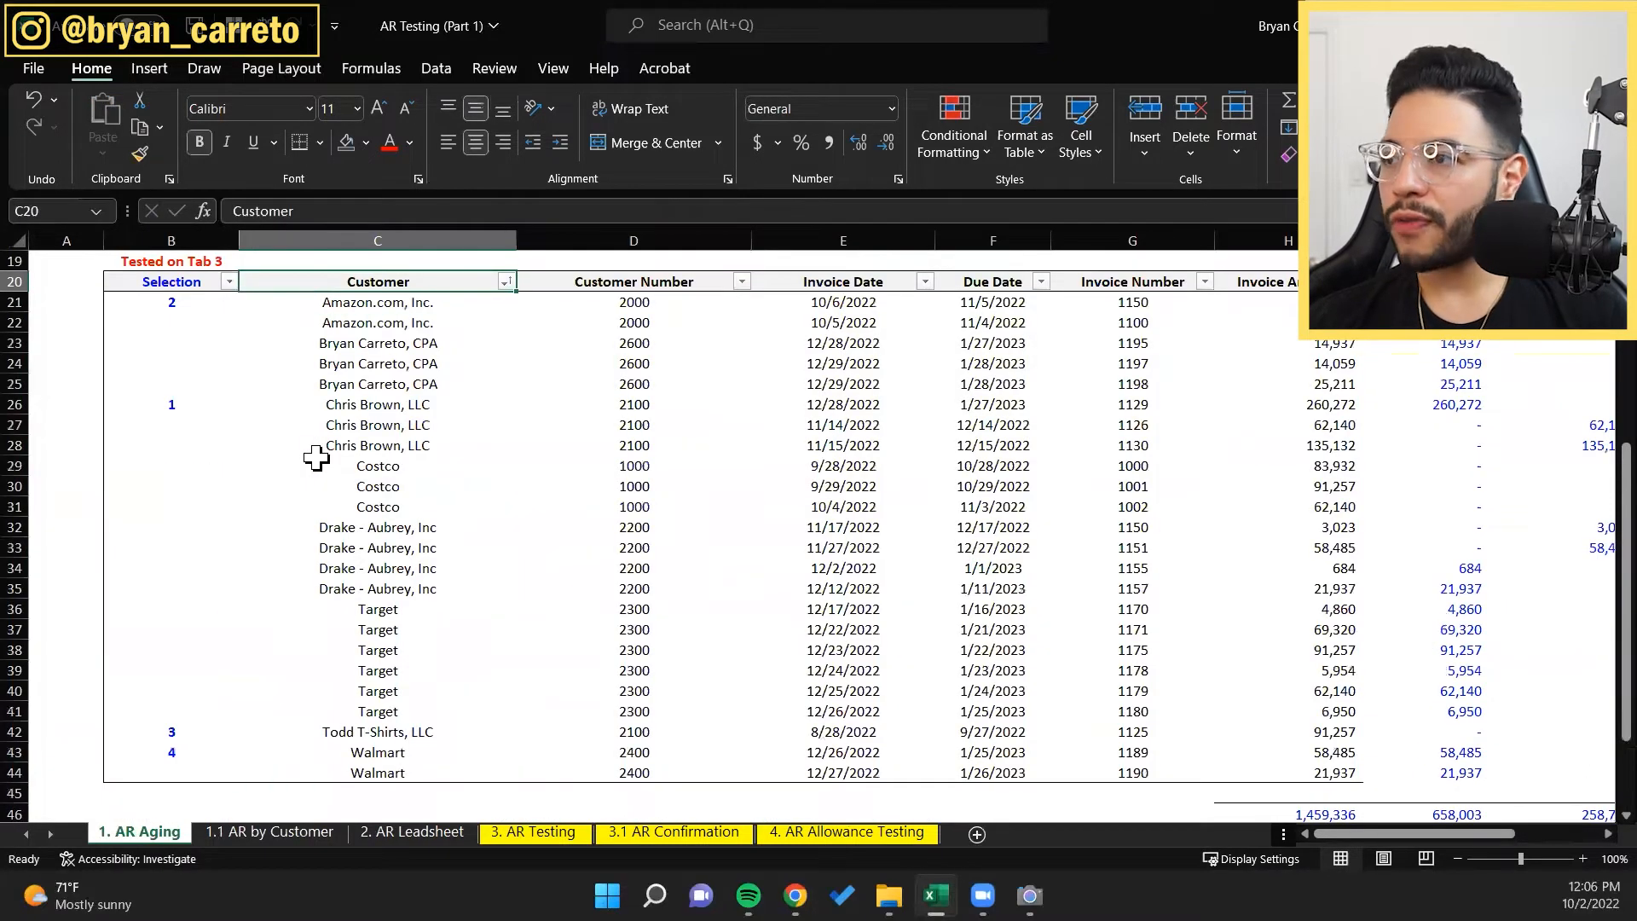
pyautogui.hotkey('ctrl', 'shift', 'Right')
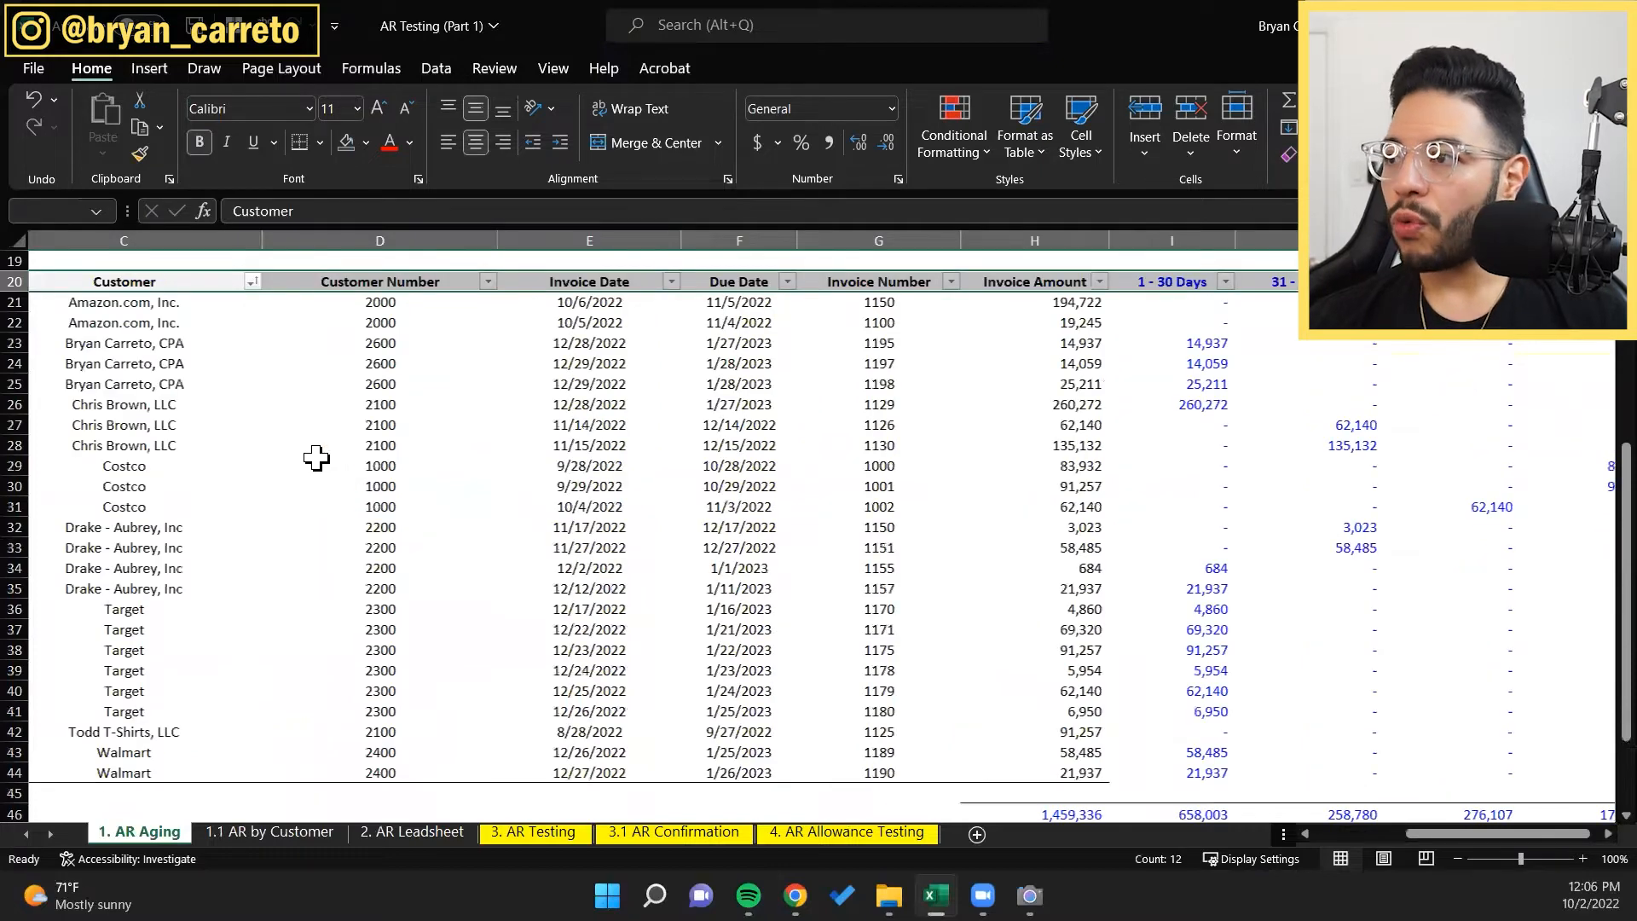
pyautogui.hotkey('ctrl', 'shift', 'Down')
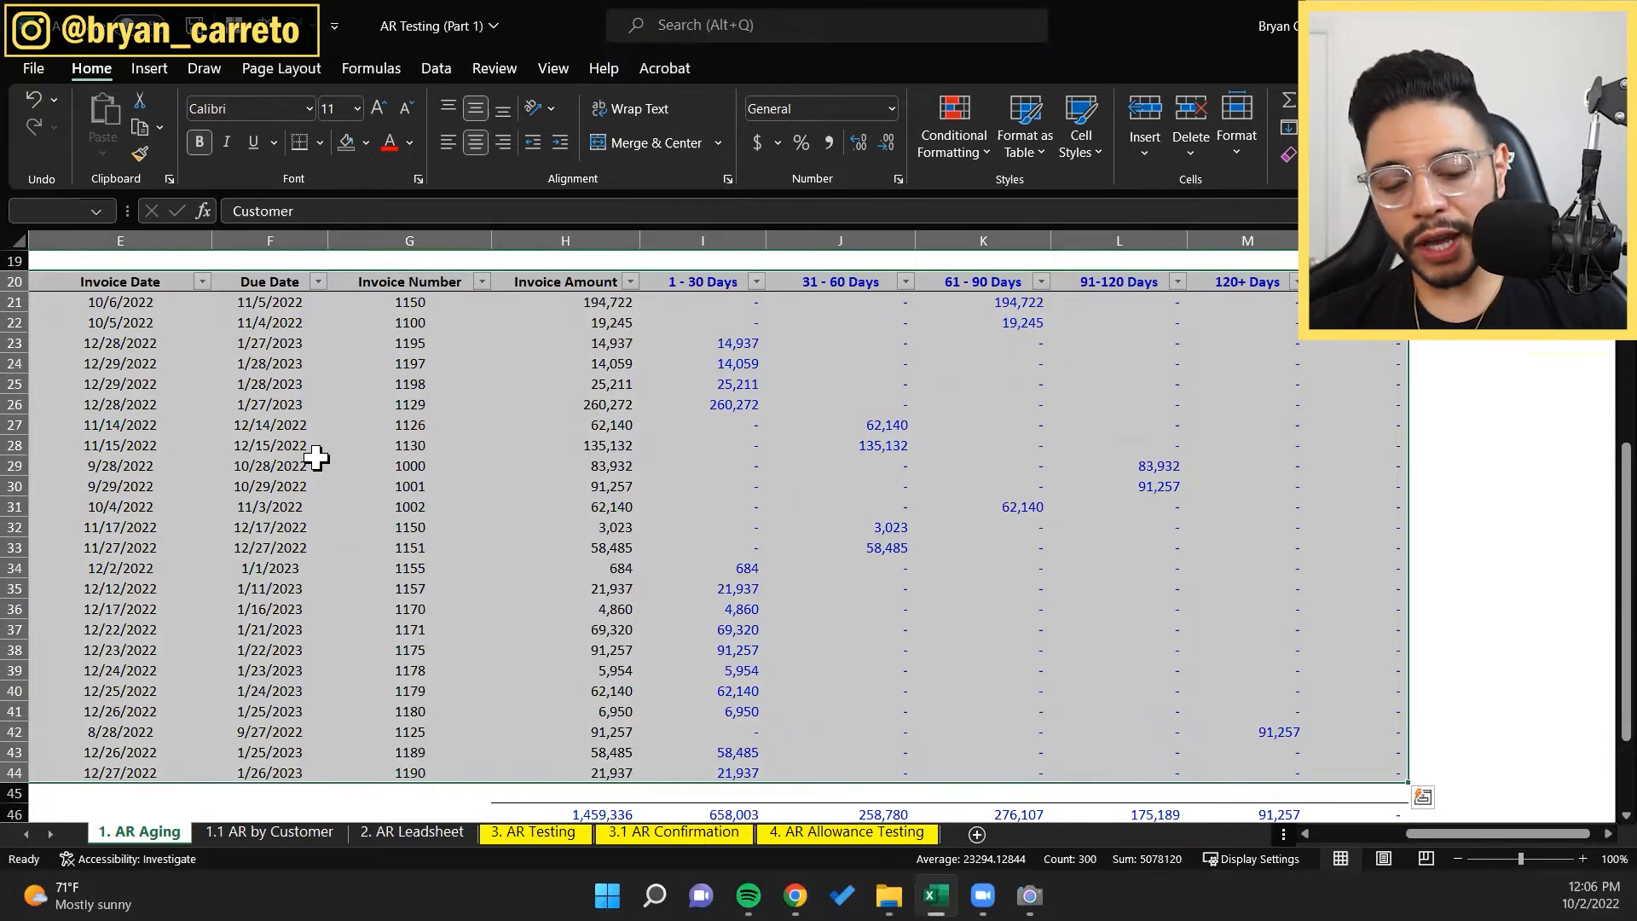
pyautogui.hotkey('ctrl', 'q')
pyautogui.hotkey('ctrl', 'c')
# Step: Paste the copied aging table as values at B33 on the 1.1 AR by Customer sheet
pyautogui.hotkey('ctrl', 'pagedown')
pyautogui.hotkey('ctrl', 'Up')
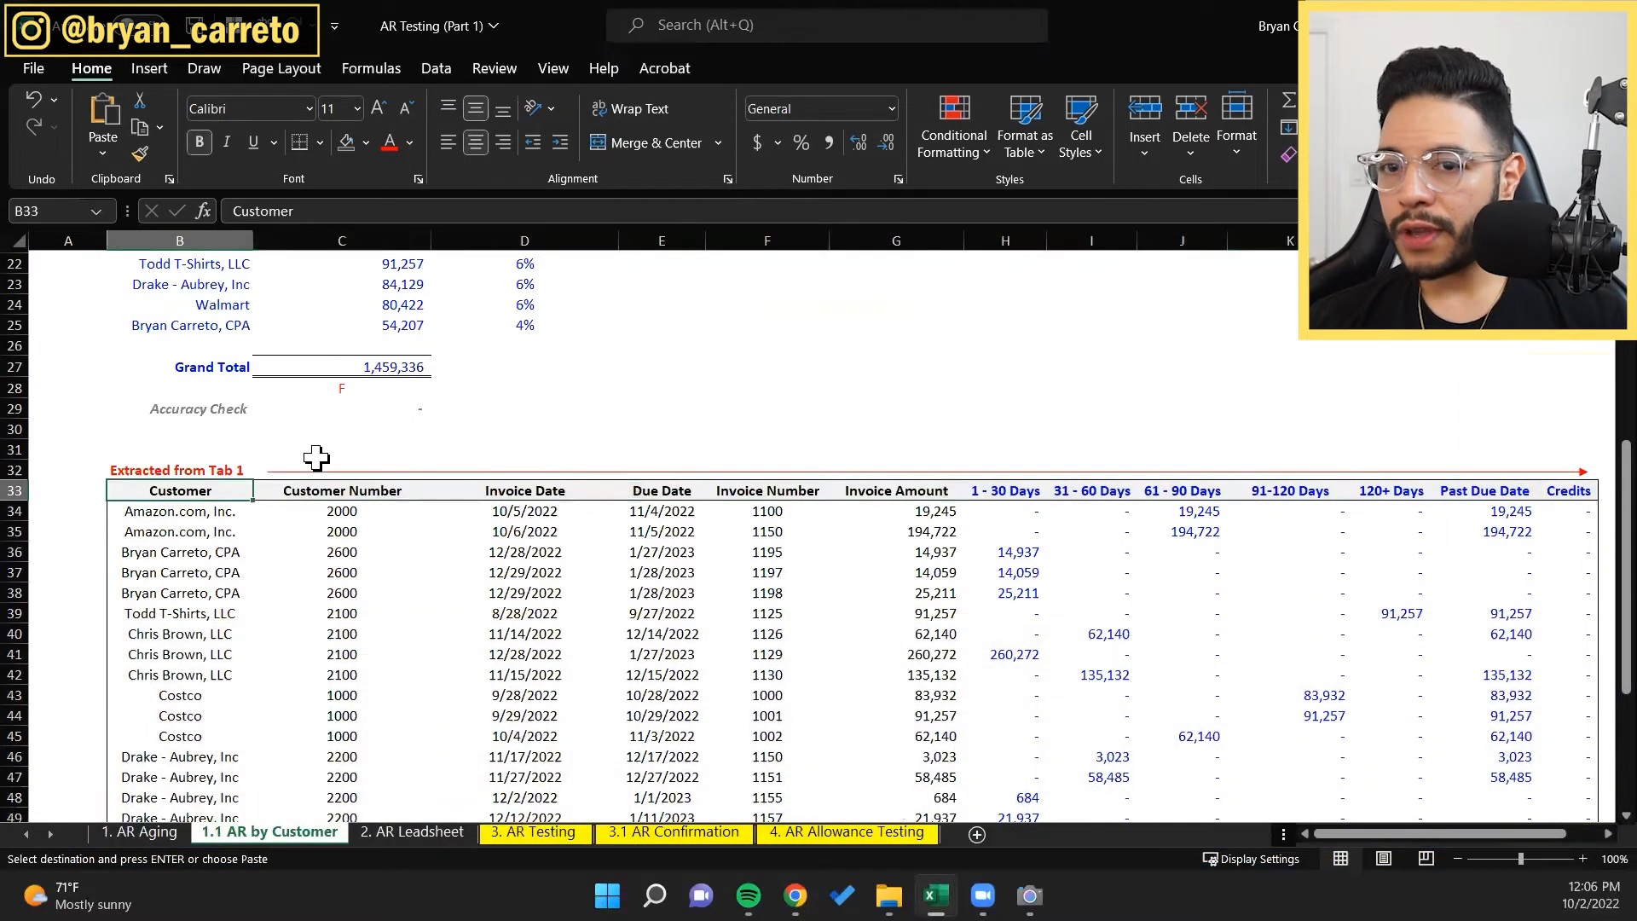
pyautogui.press('alt')
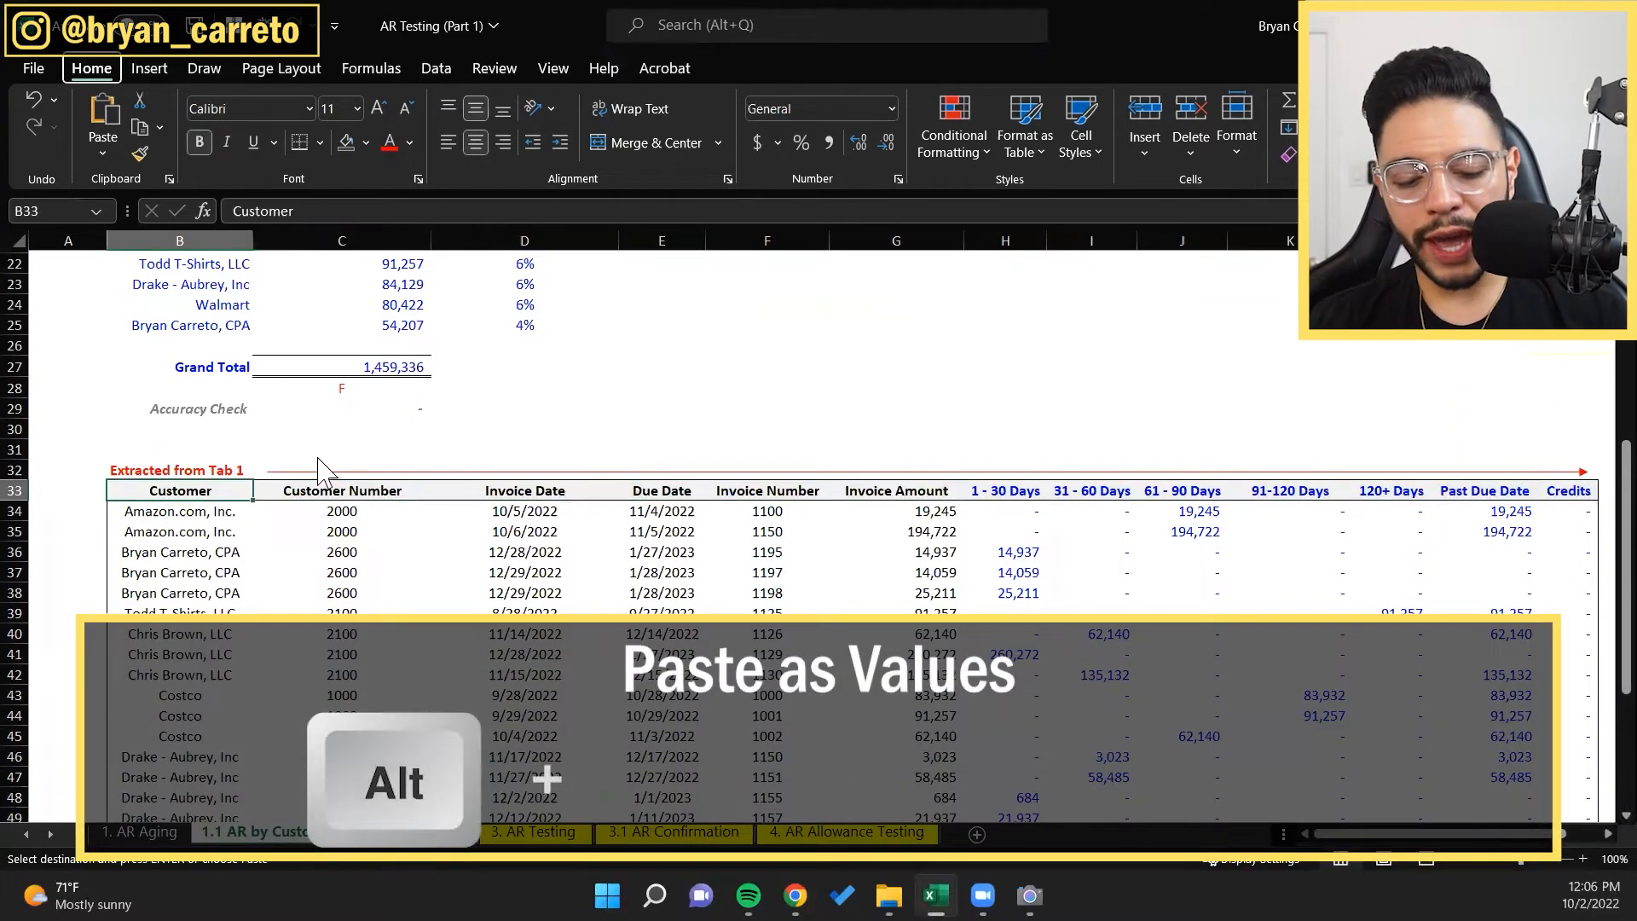
pyautogui.press('h')
pyautogui.press('v')
pyautogui.press('v')
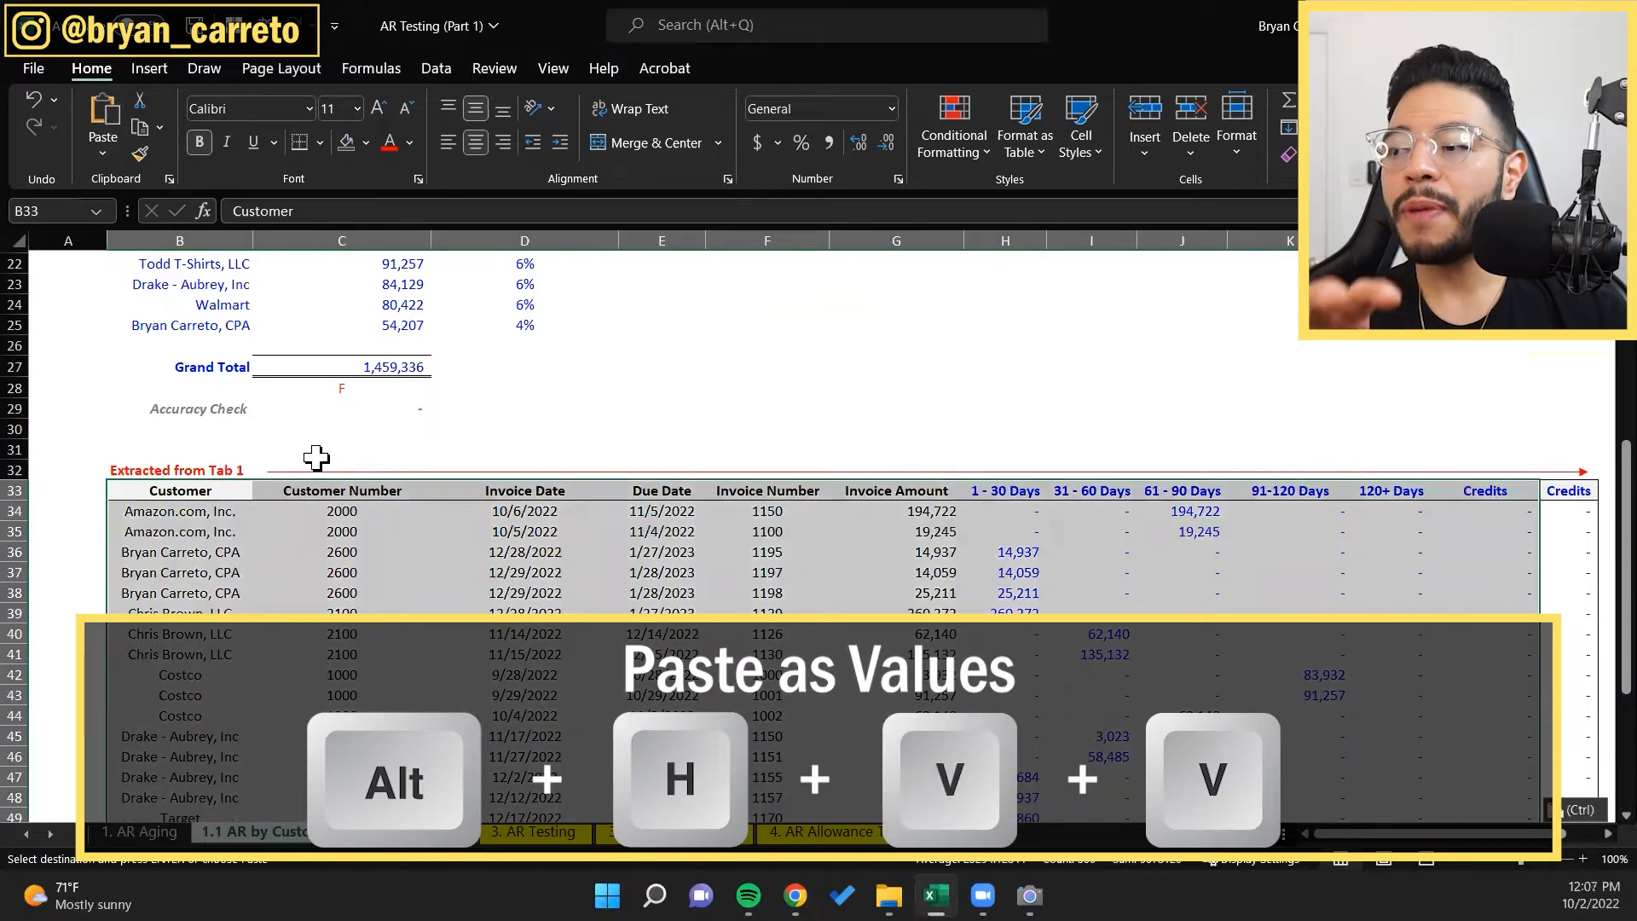
pyautogui.press('Escape')
# Step: Review the pasted table down to its total and accuracy check, and read the first procedure in C7
pyautogui.press('Right')
pyautogui.press('Right')
pyautogui.press('Right')
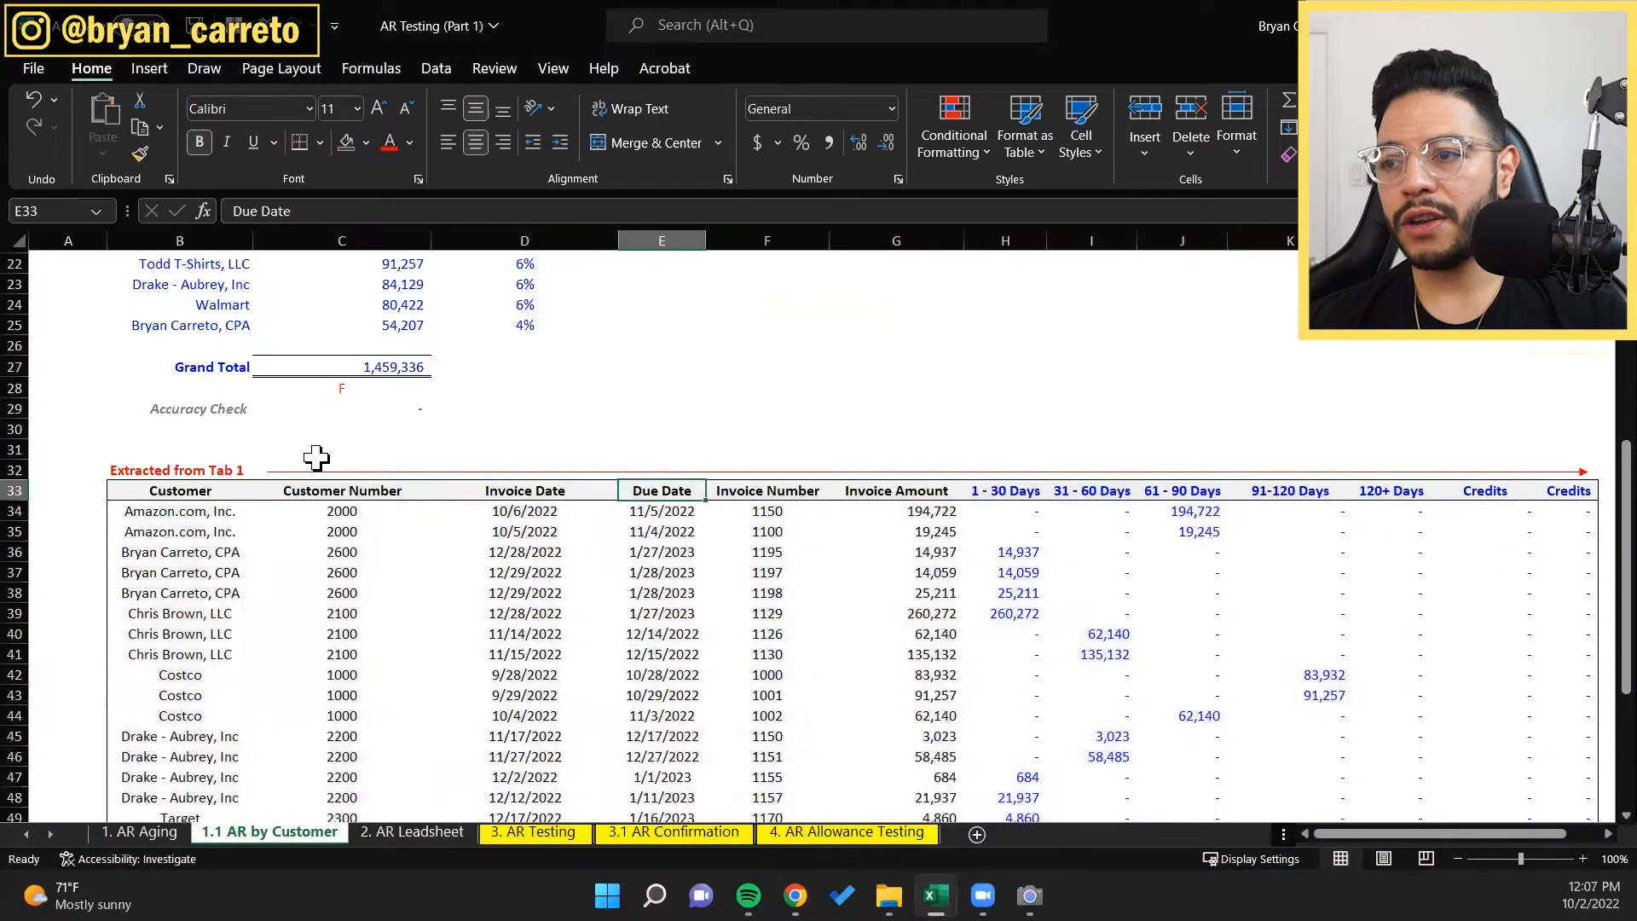
pyautogui.scroll(-5, 416, 537)
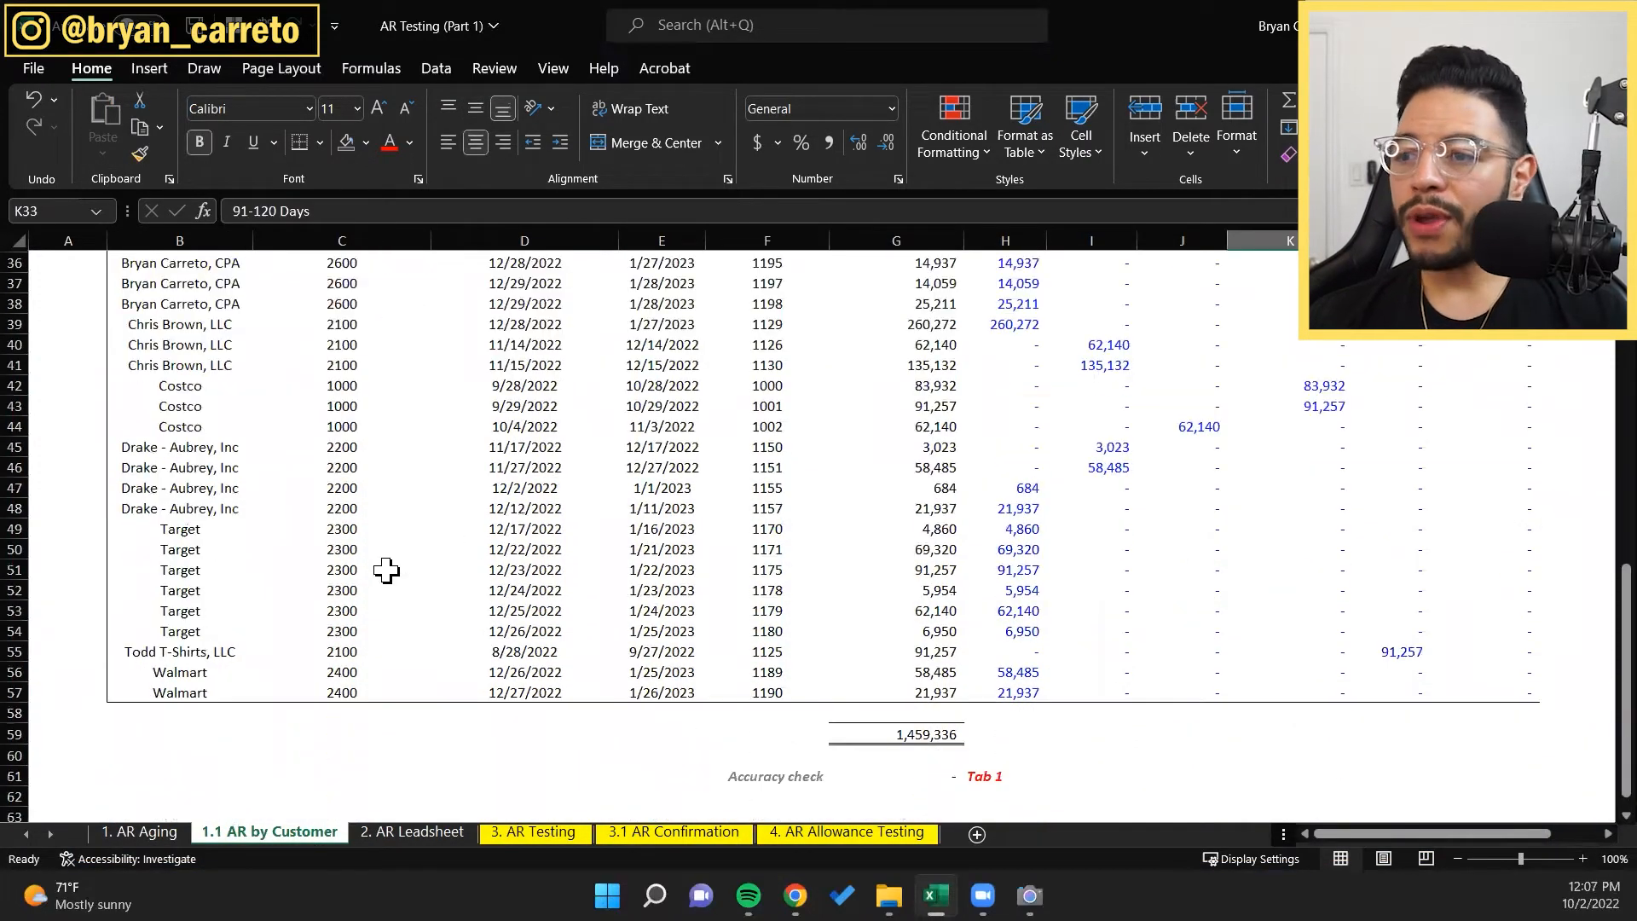
pyautogui.scroll(4, 387, 570)
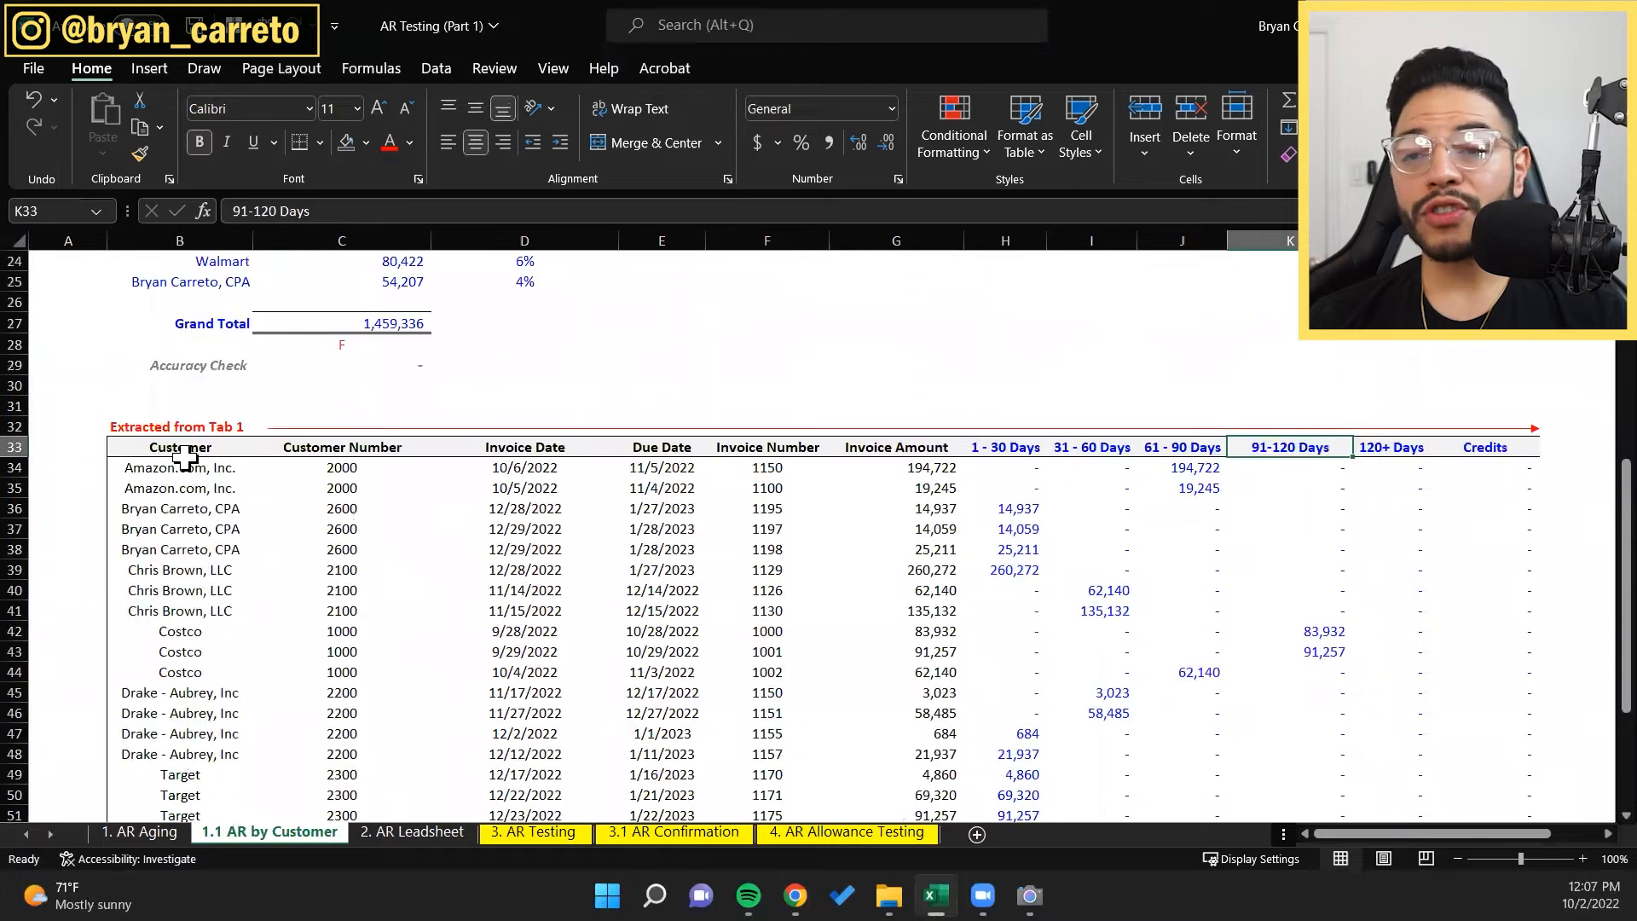
pyautogui.scroll(-4, 230, 516)
pyautogui.scroll(9, 278, 512)
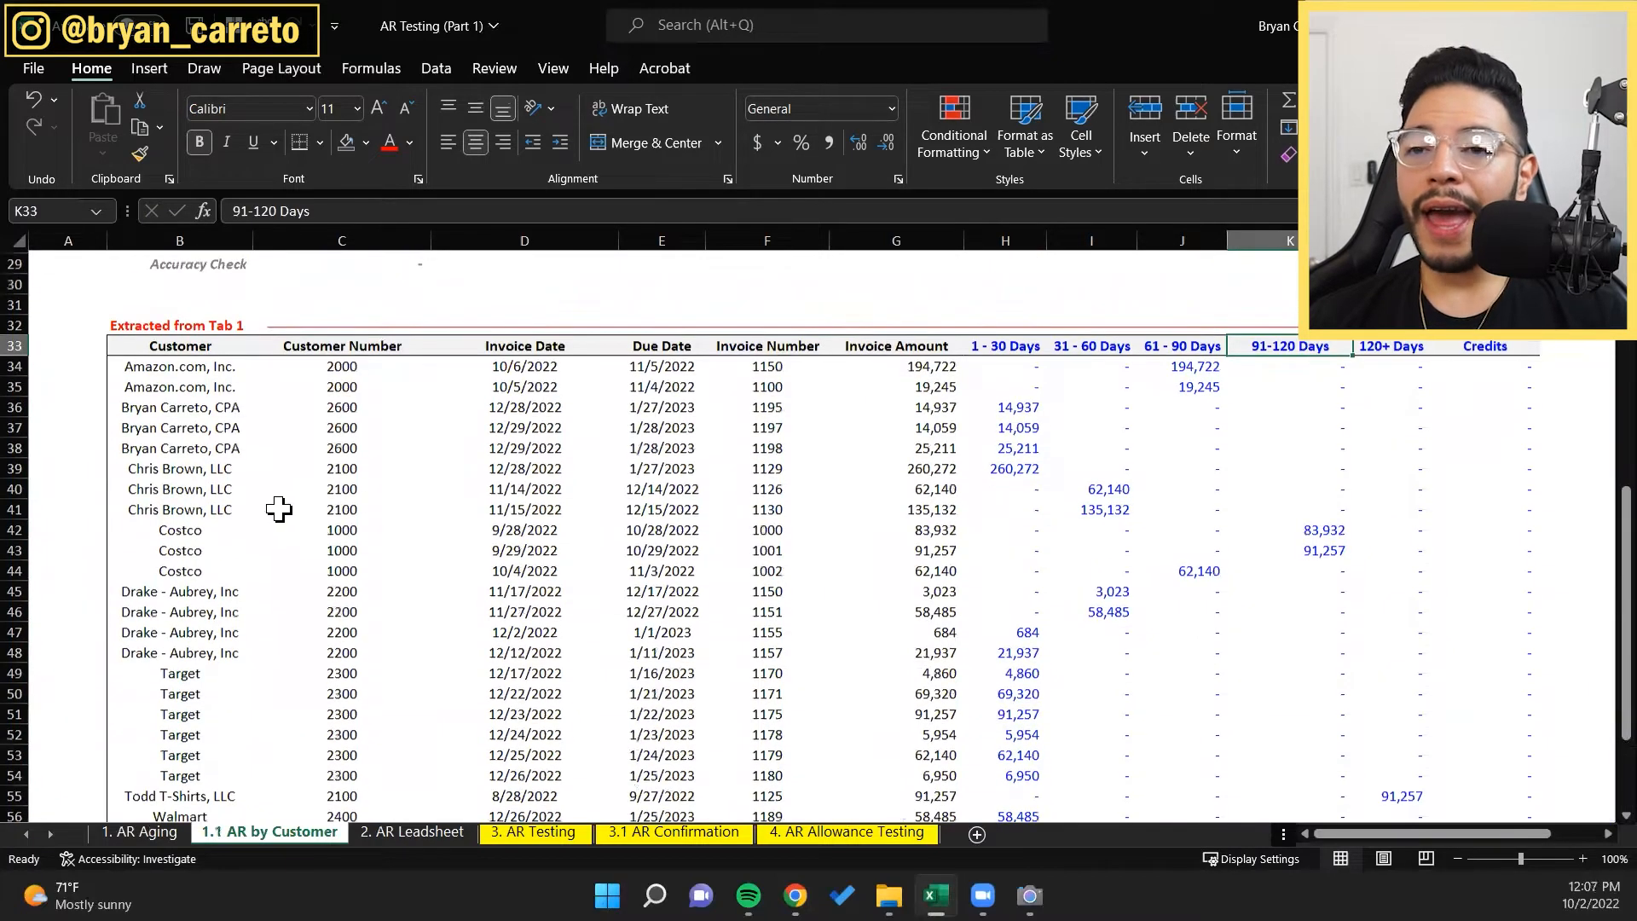
pyautogui.click(395, 364)
pyautogui.scroll(-7, 523, 628)
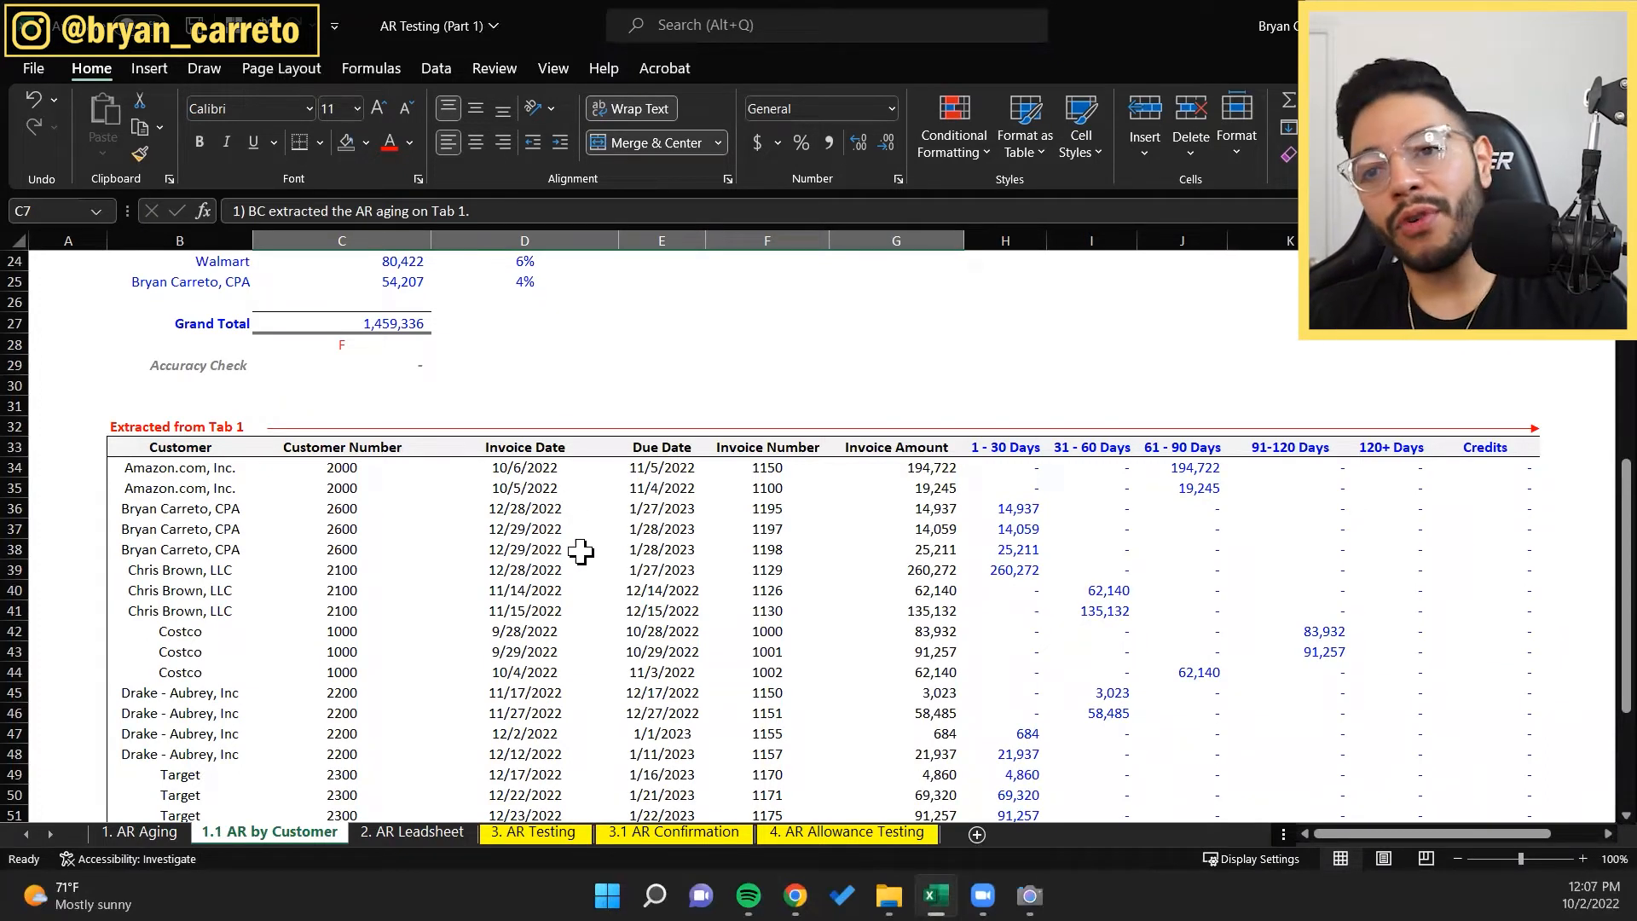
pyautogui.click(649, 569)
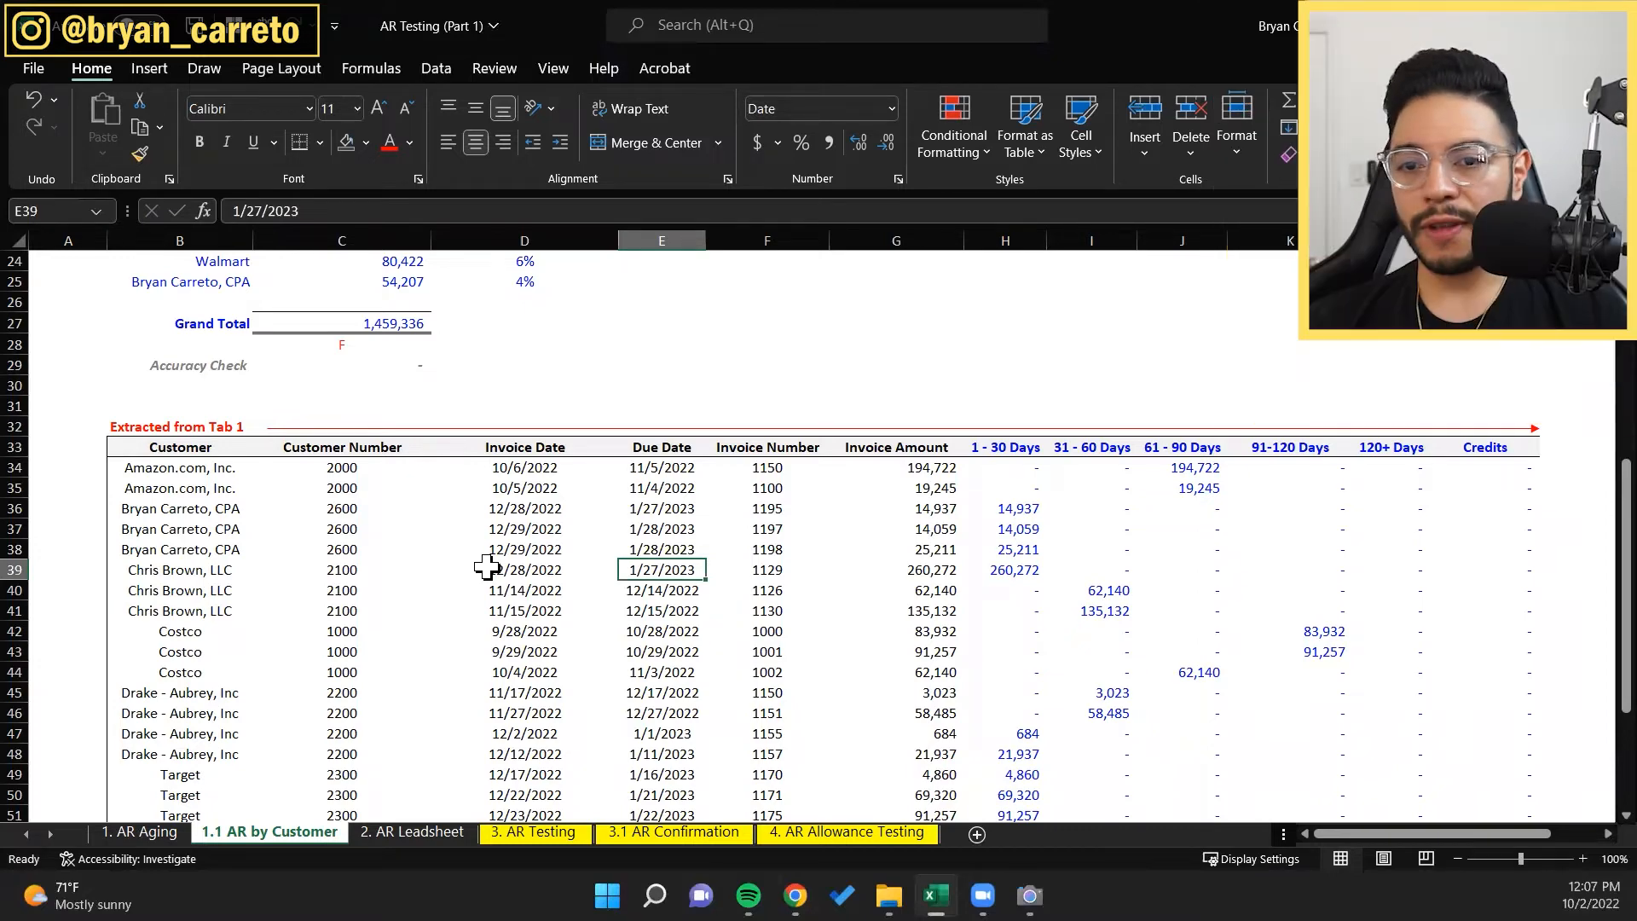
# Step: Re-enter the accuracy check in G61 as +G59-'1. AR Aging'!H46 and check the formula's references
pyautogui.hotkey('ctrl', 'Down')
pyautogui.press('Down')
pyautogui.press('Down')
pyautogui.press('Down')
pyautogui.press('Right')
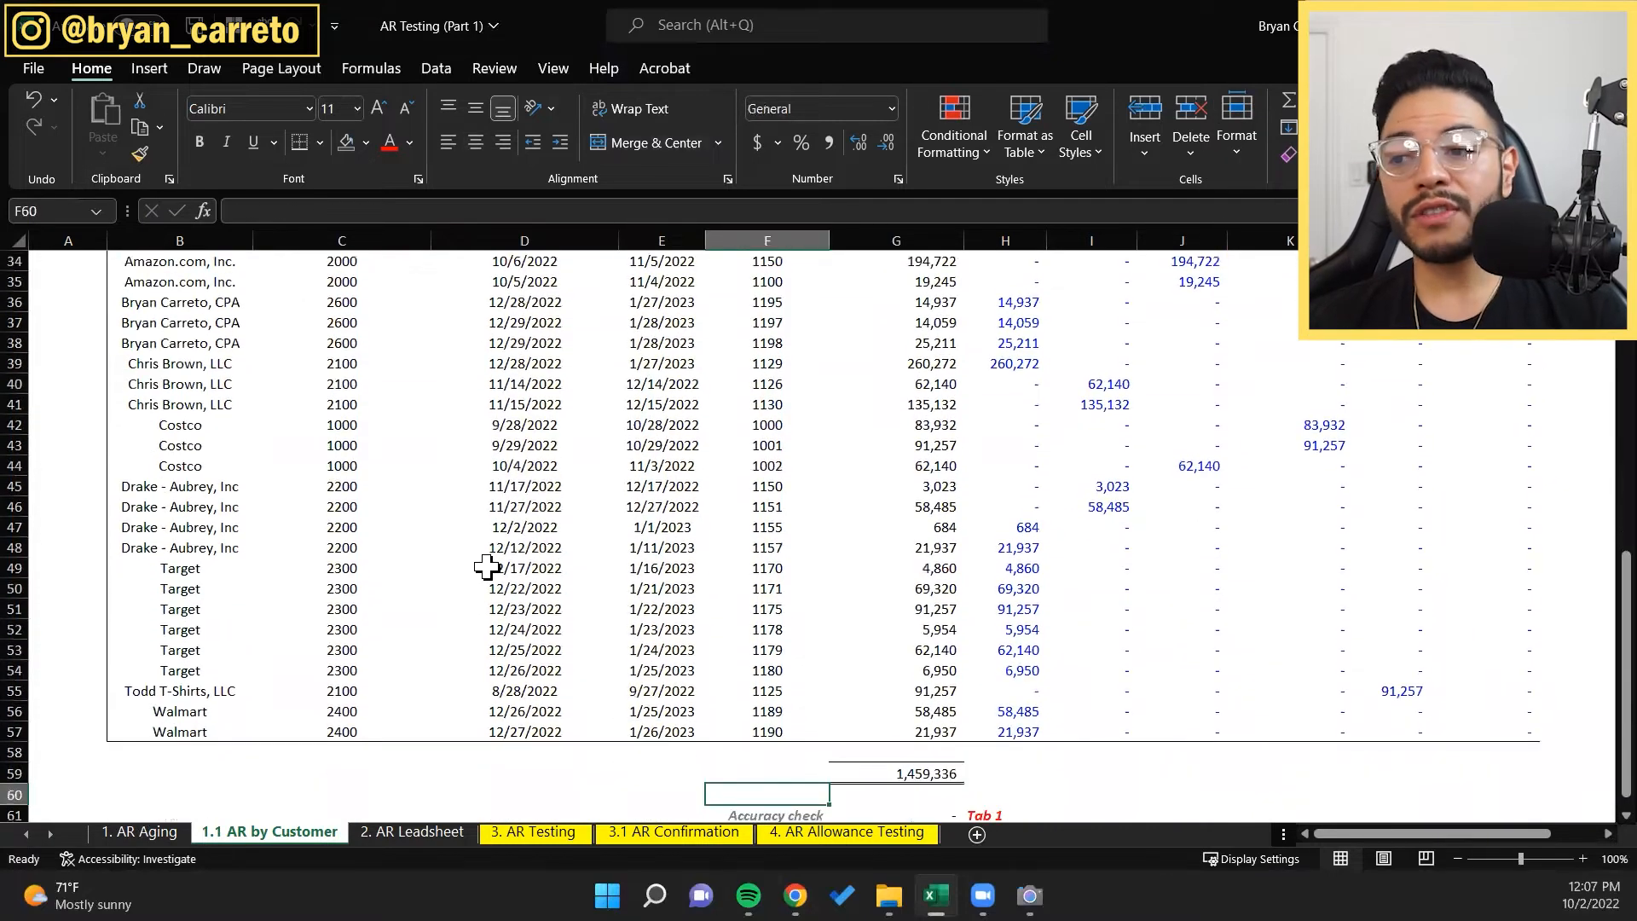
pyautogui.press('Down')
pyautogui.press('Right')
pyautogui.press('Down')
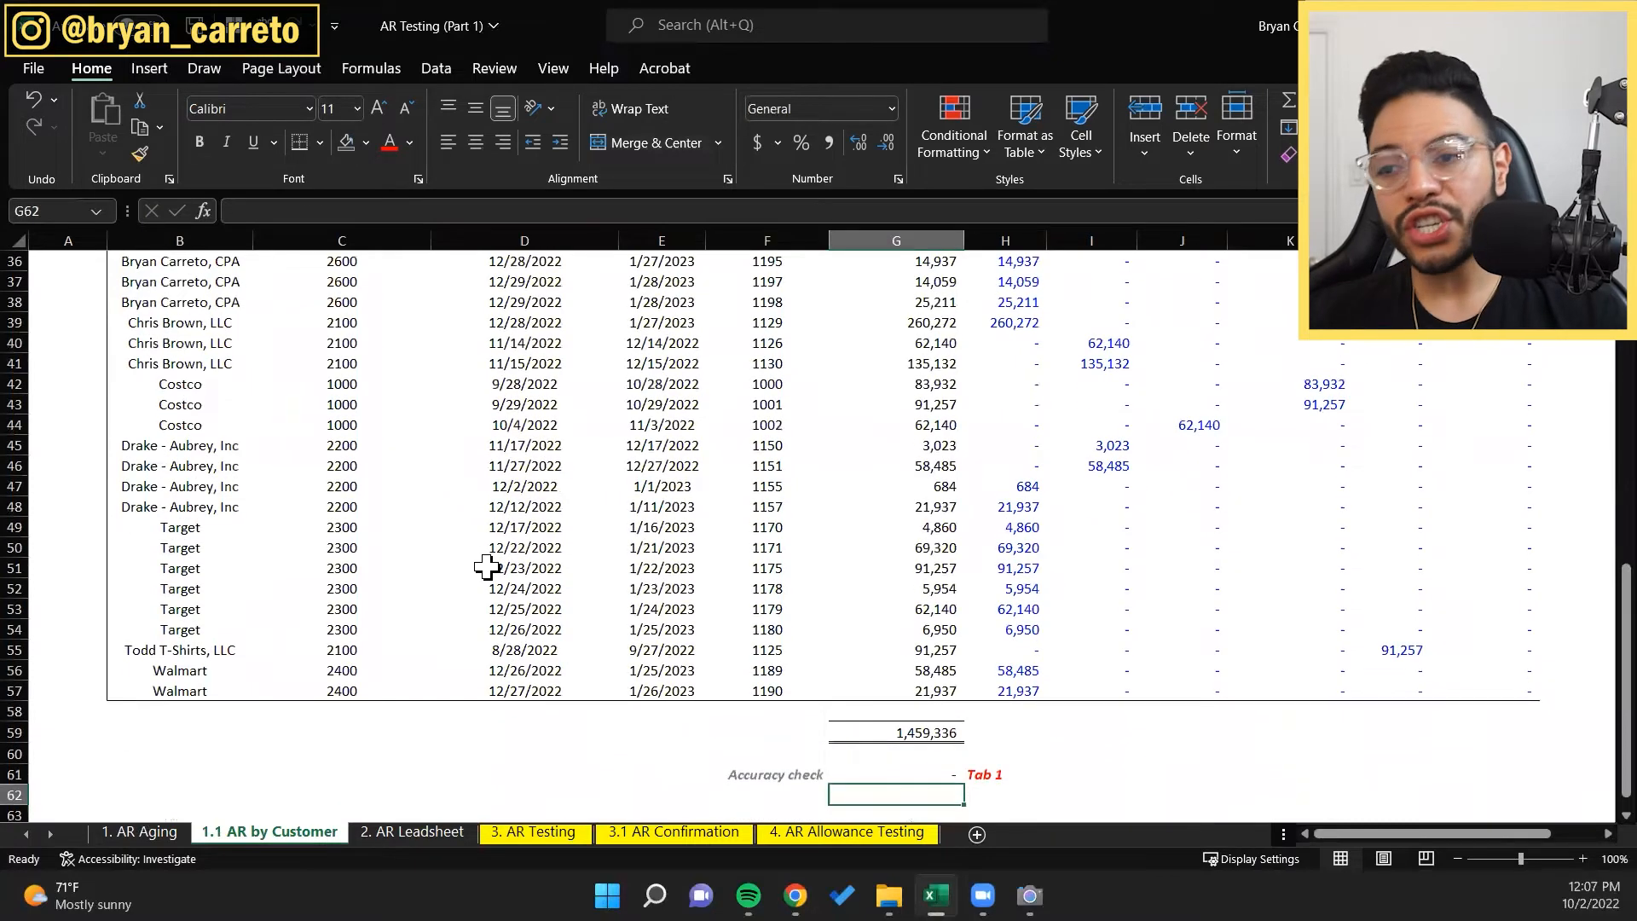
pyautogui.press('Up')
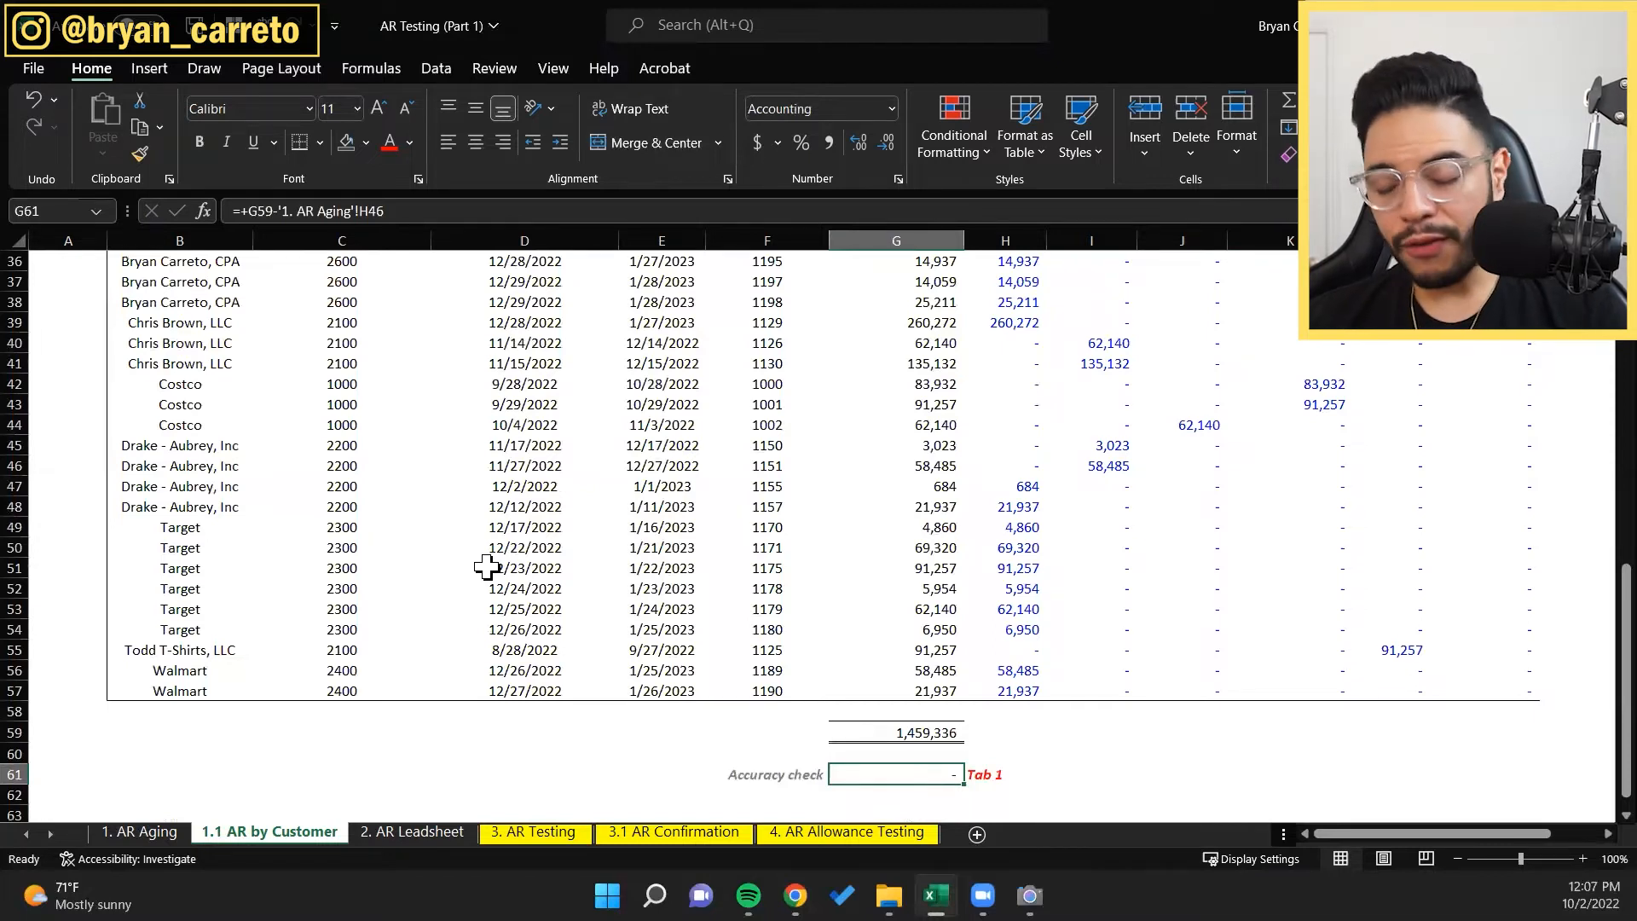
pyautogui.write('+')
pyautogui.press('Up')
pyautogui.press('Up')
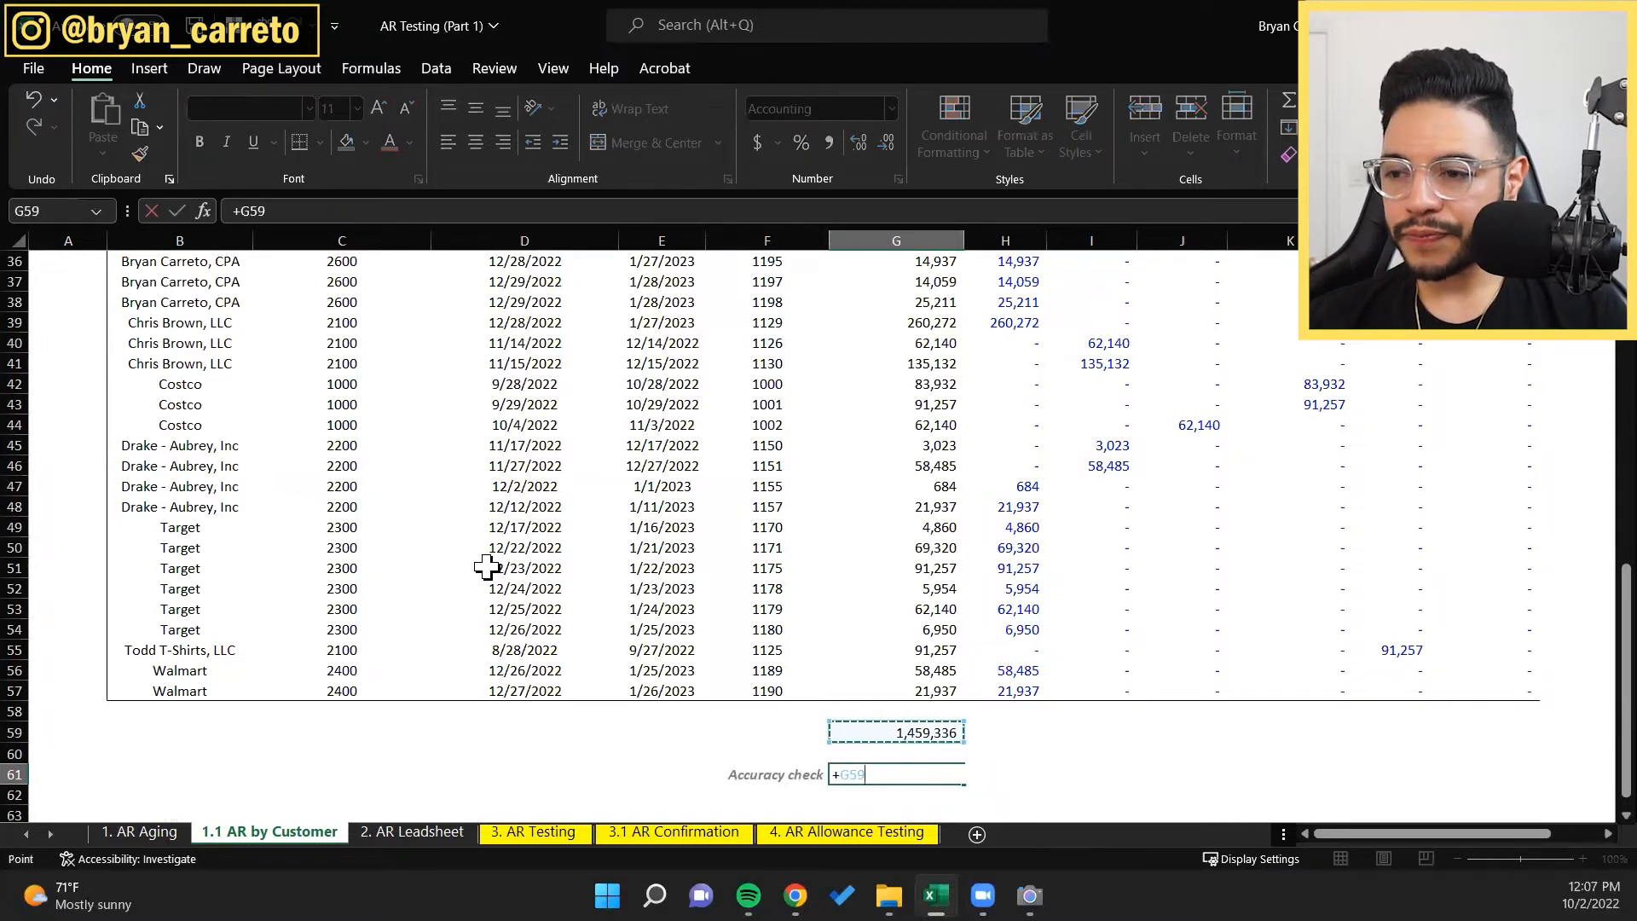
pyautogui.write('-')
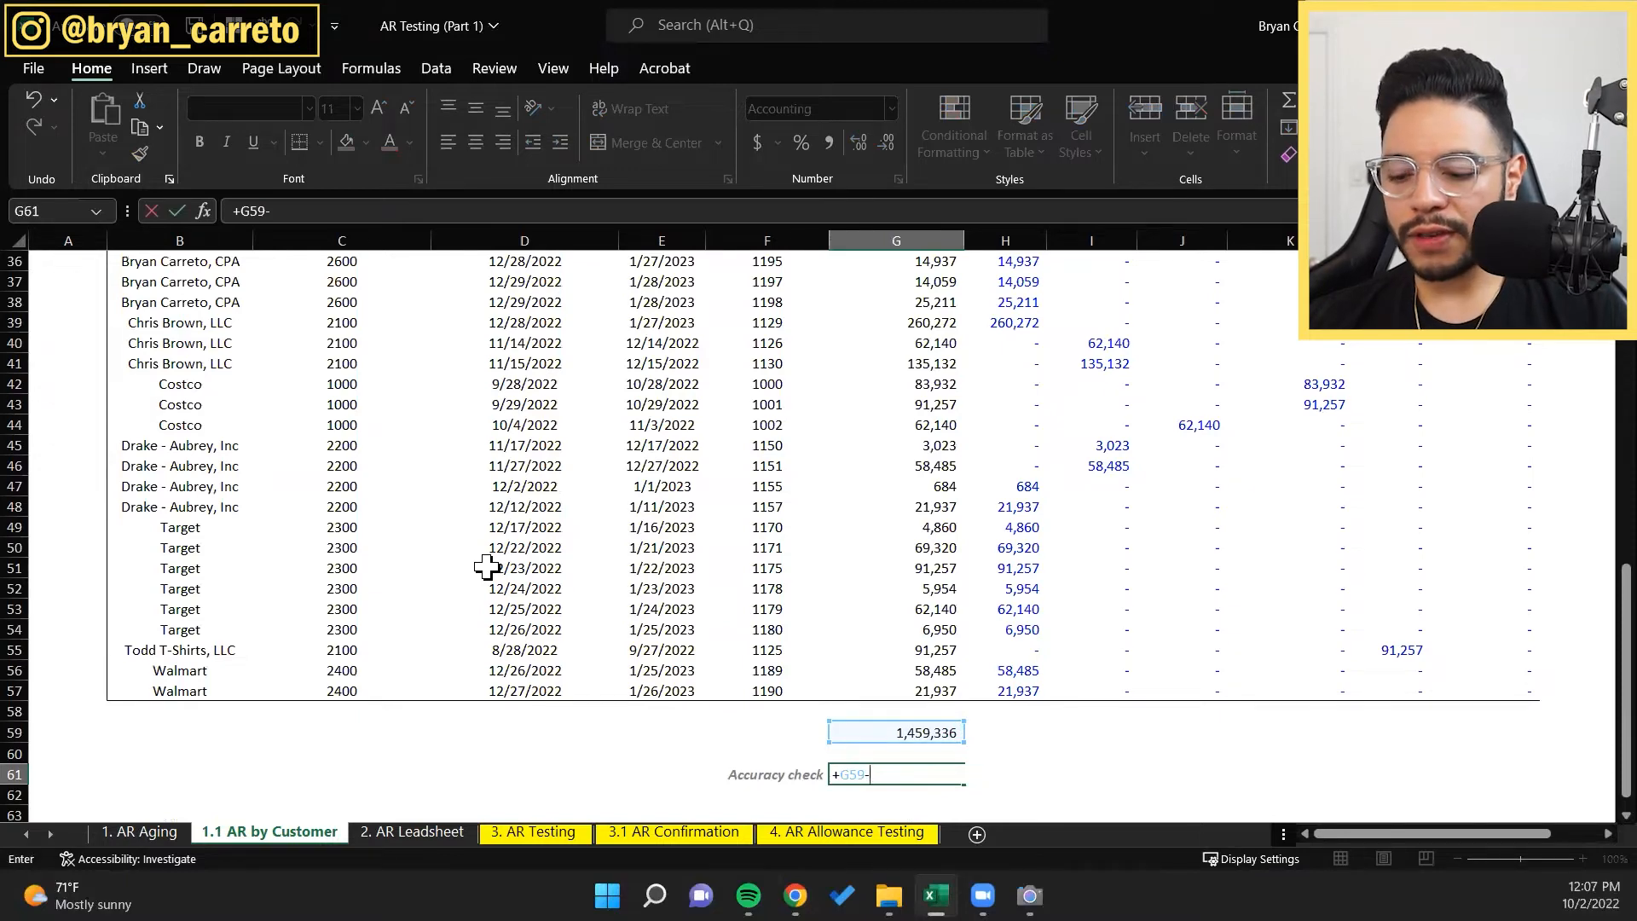
pyautogui.hotkey('ctrl', 'pageup')
pyautogui.scroll(-3, 486, 566)
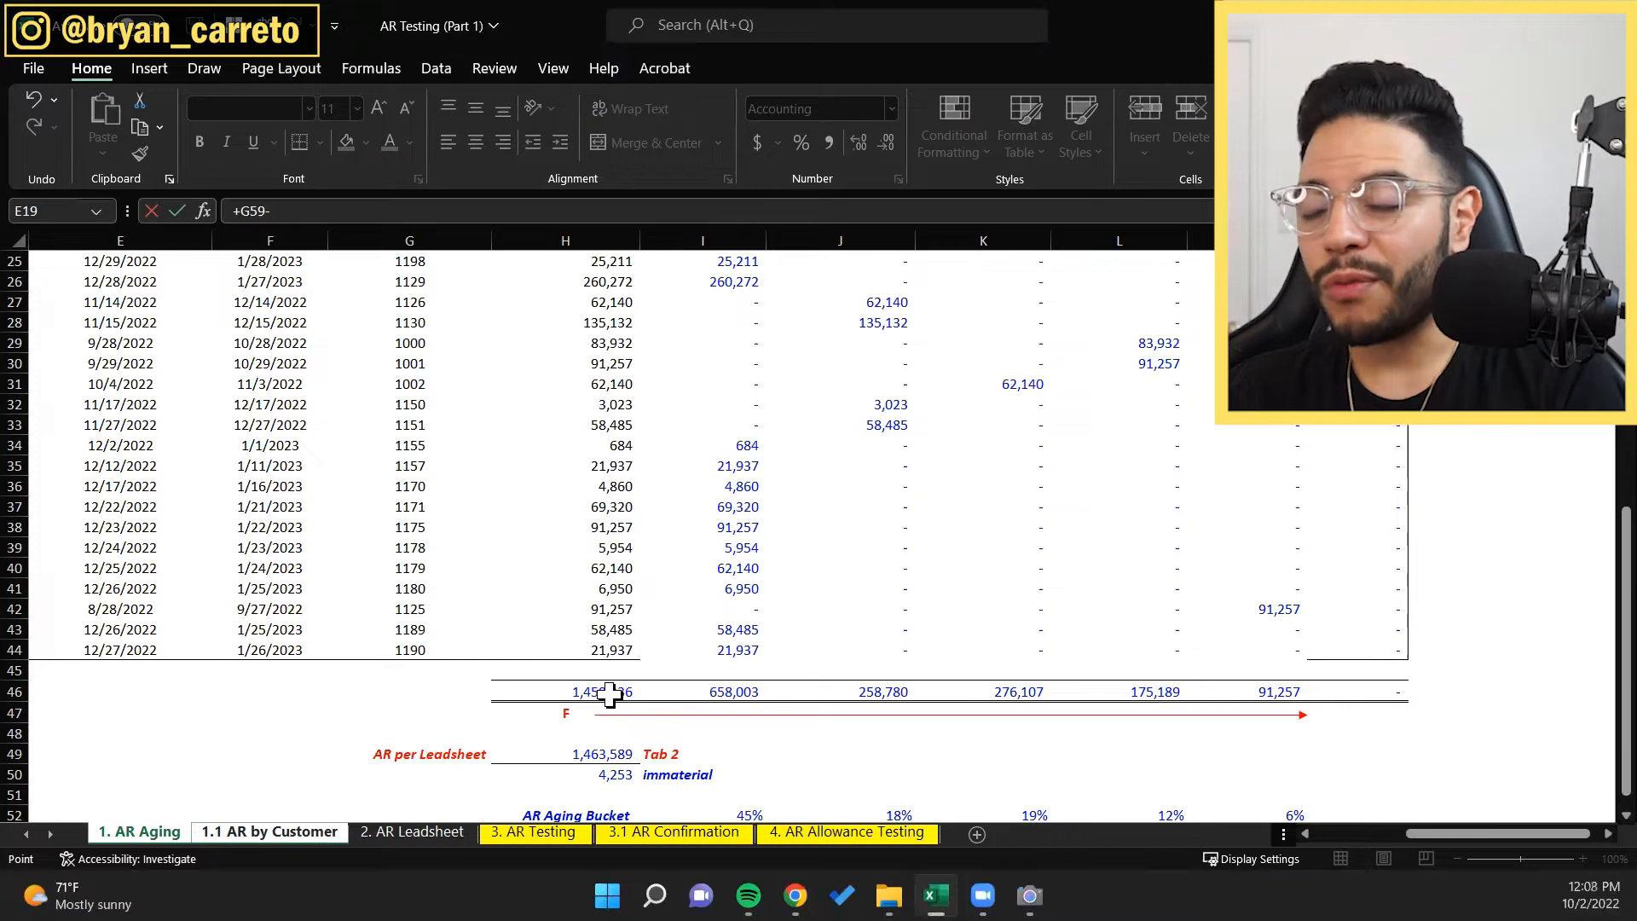
pyautogui.click(610, 693)
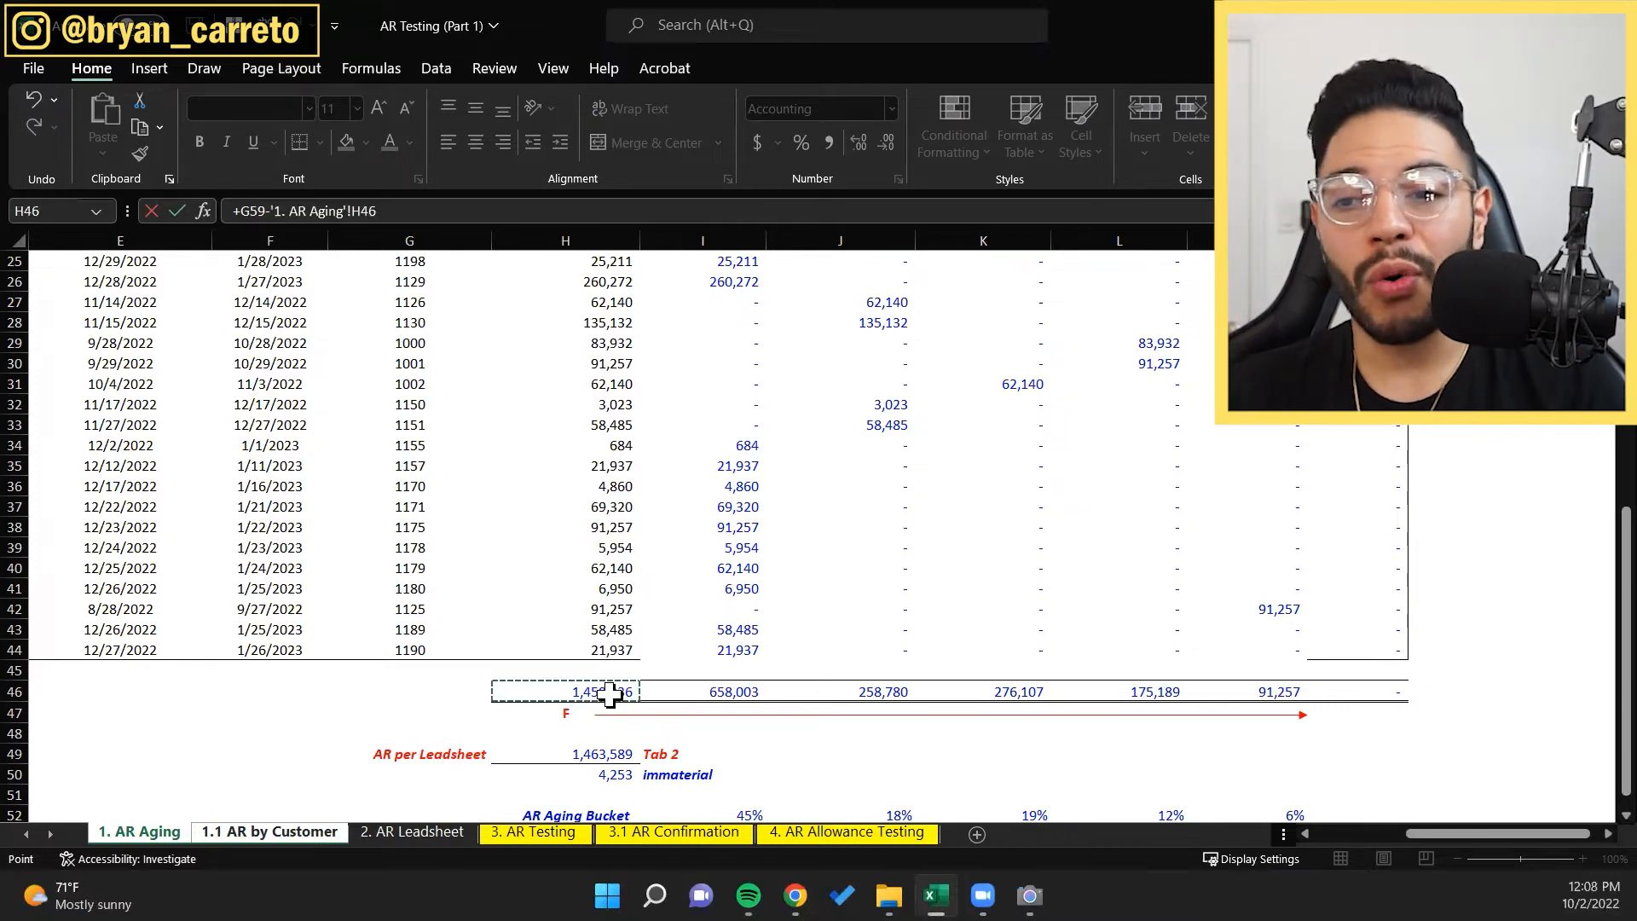
pyautogui.press('Return')
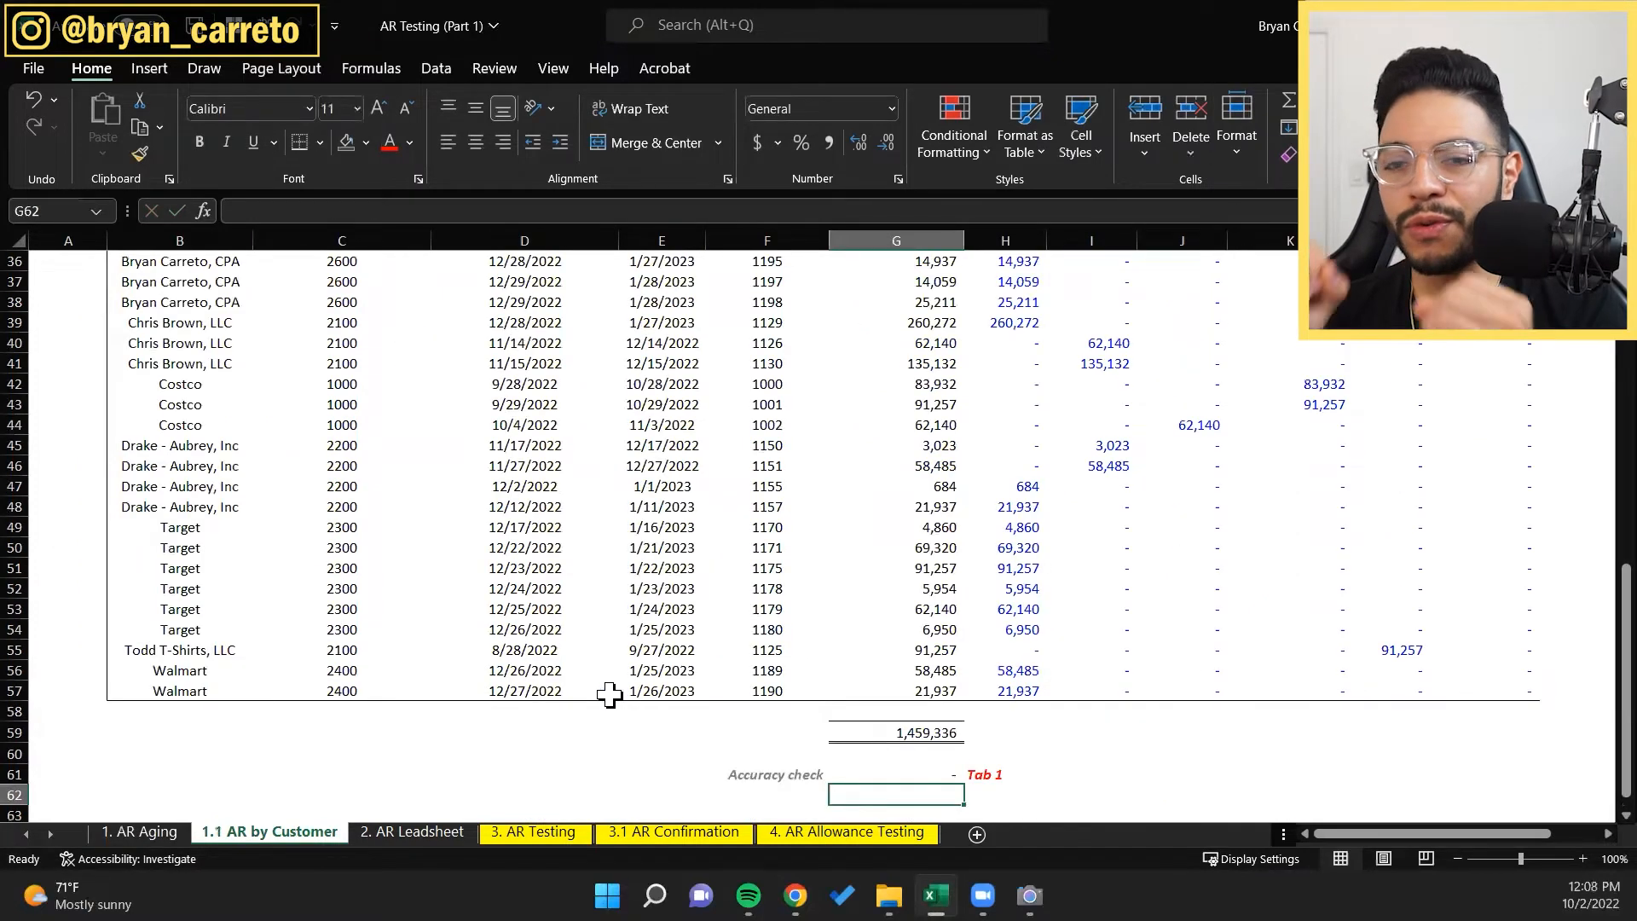
pyautogui.press('Up')
pyautogui.press('F2')
pyautogui.press('Escape')
# Step: Remove the yellow fill from J7:M7, the first item in the list of steps to be completed
pyautogui.press('Up')
pyautogui.press('Up')
pyautogui.press('Up')
pyautogui.press('Up')
pyautogui.hotkey('ctrl', 'Up')
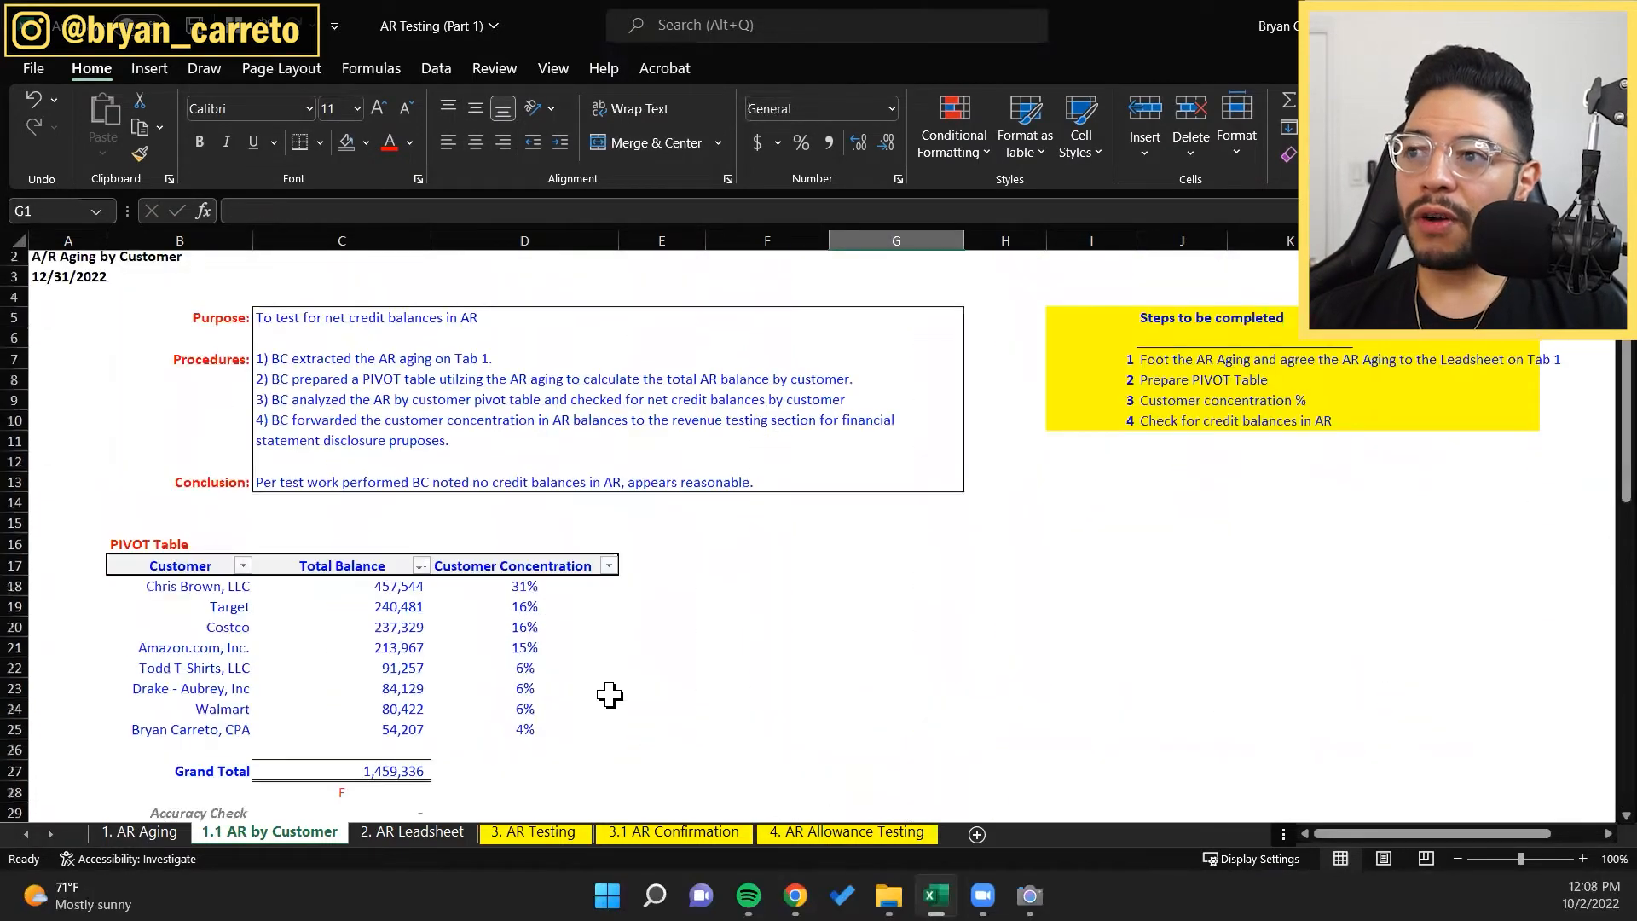
pyautogui.press('Right')
pyautogui.press('Down')
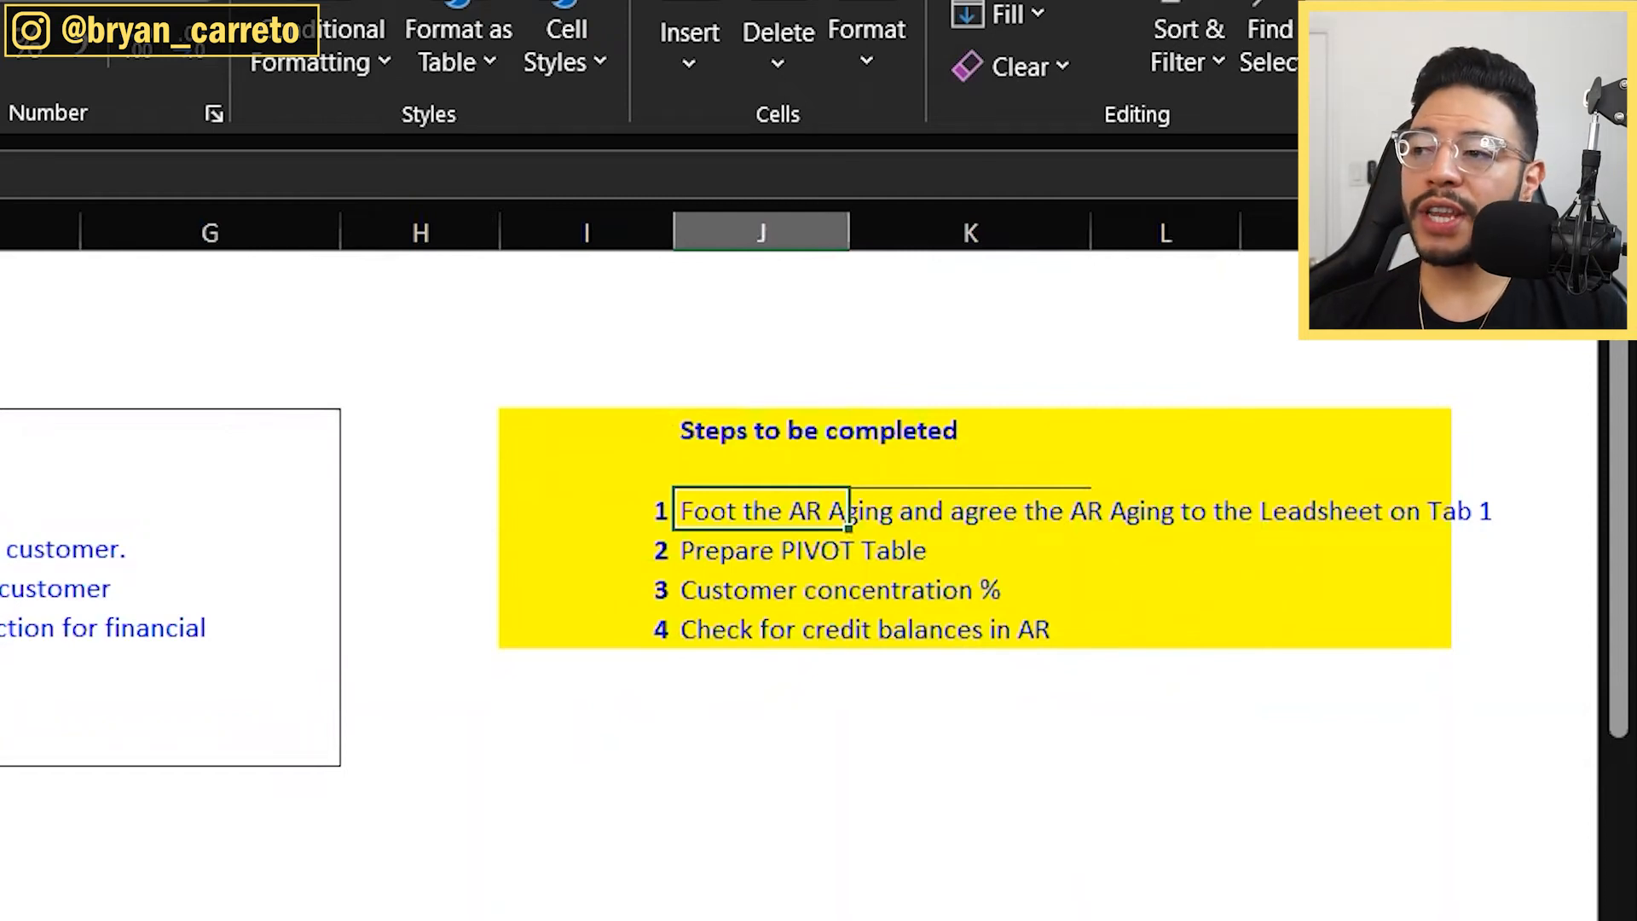
pyautogui.hotkey('shift', 'Right')
pyautogui.hotkey('shift', 'Right')
pyautogui.hotkey('shift', 'Right')
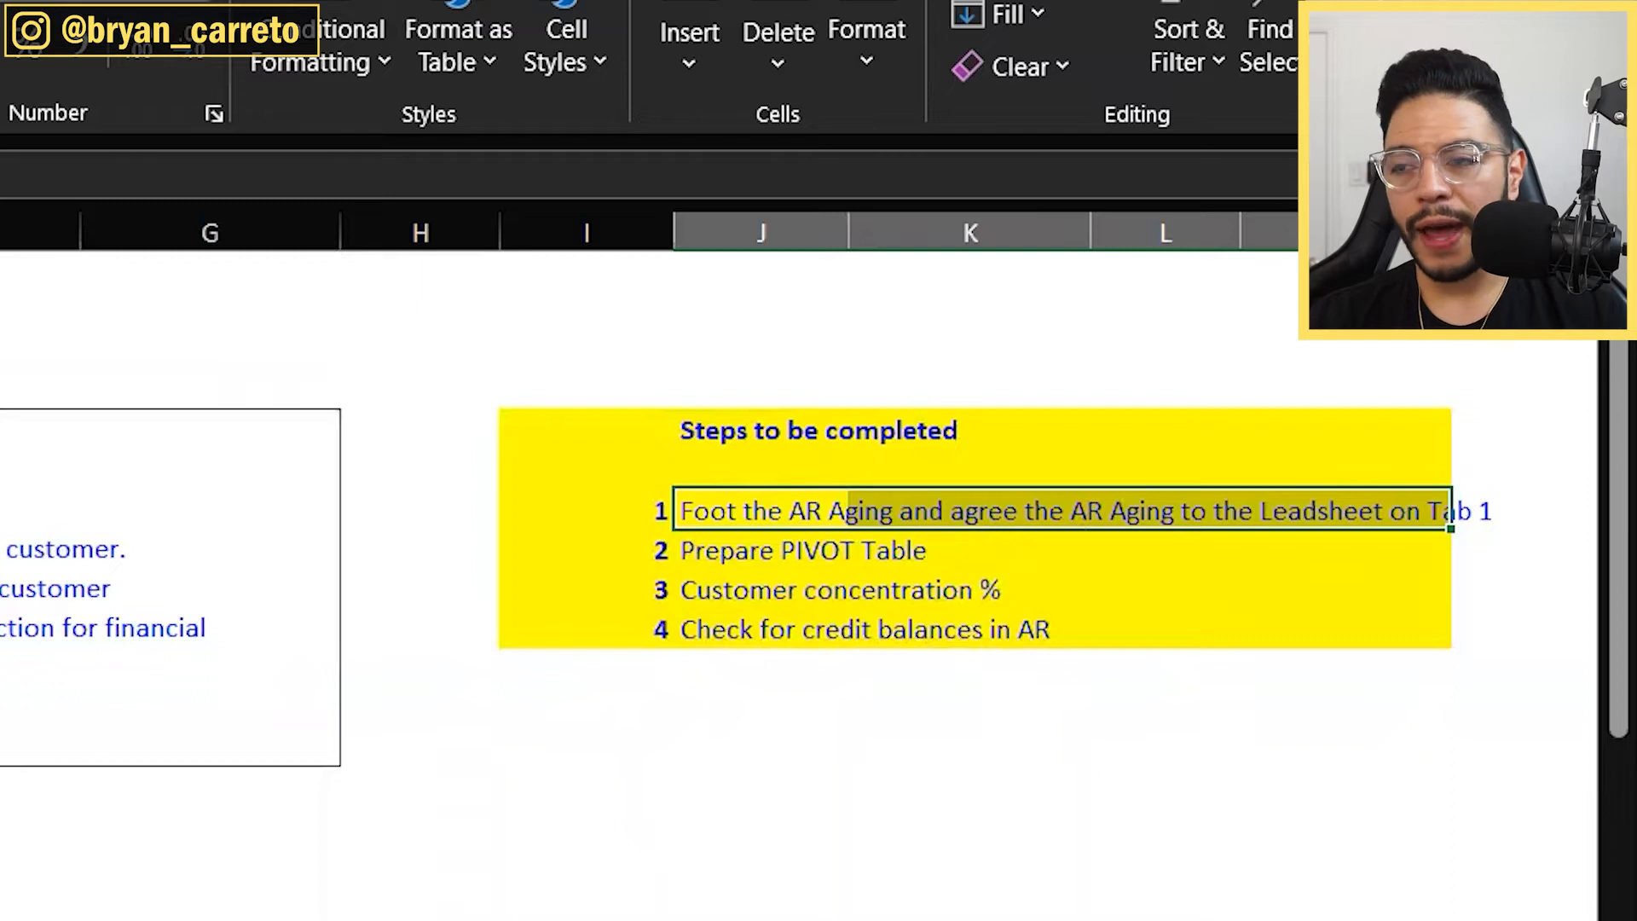
pyautogui.hotkey('alt', 'h')
pyautogui.press('h')
pyautogui.press('n')
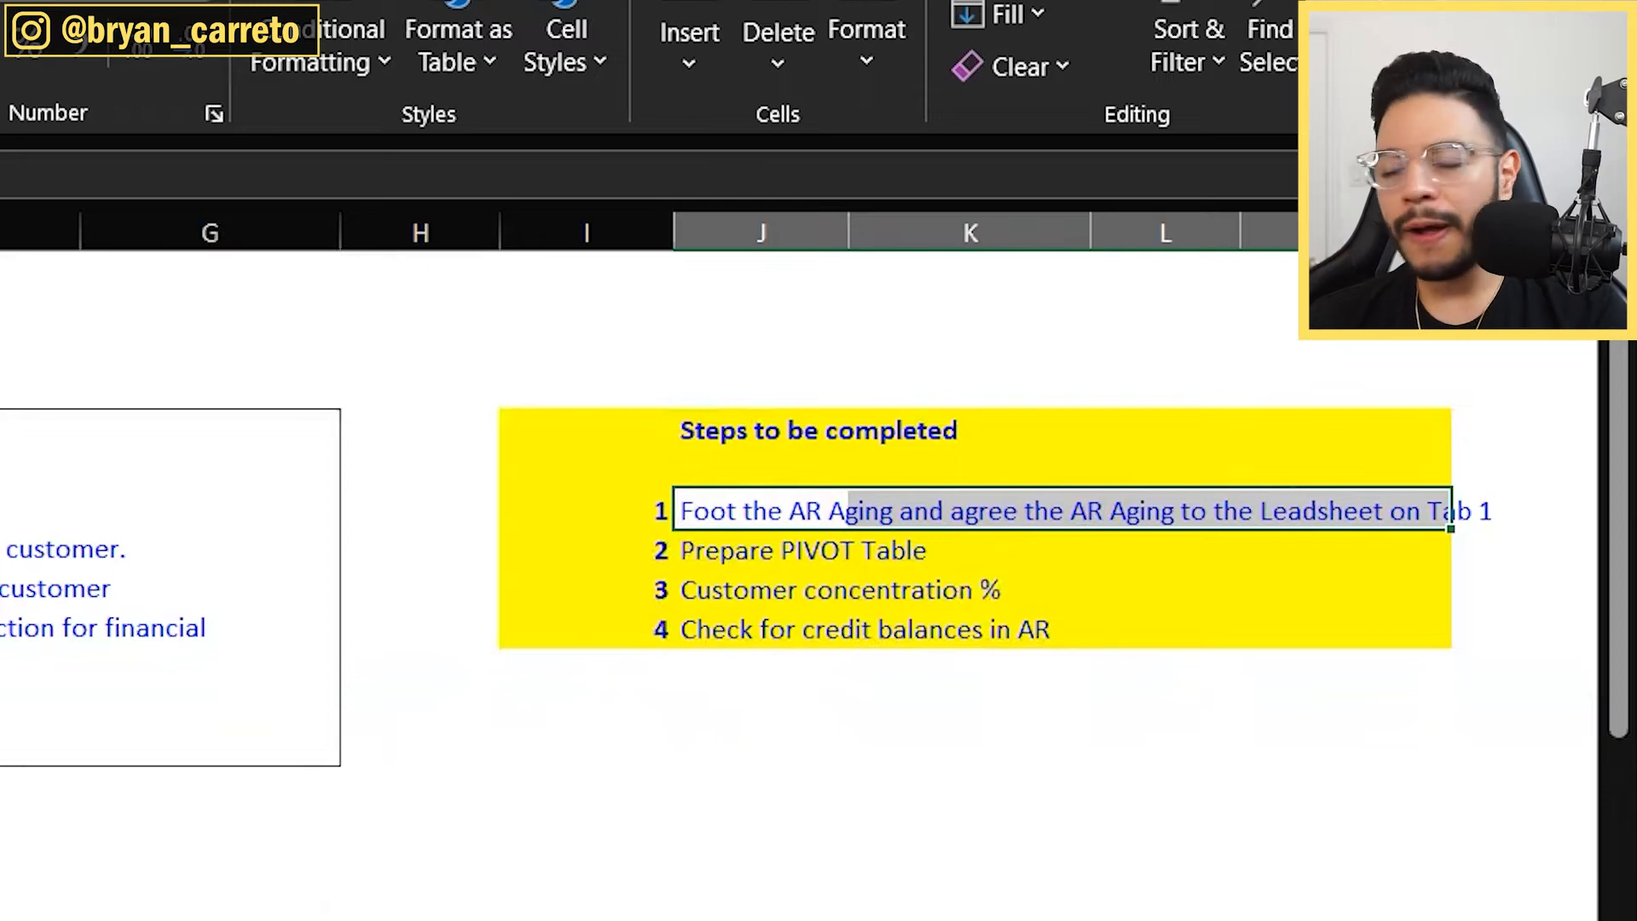
# Step: Check the remaining steps to be completed and select the Customer through Invoice Amount data in B33:G57
pyautogui.press('Down')
pyautogui.press('Down')
pyautogui.press('Down')
pyautogui.scroll(-2, 599, 580)
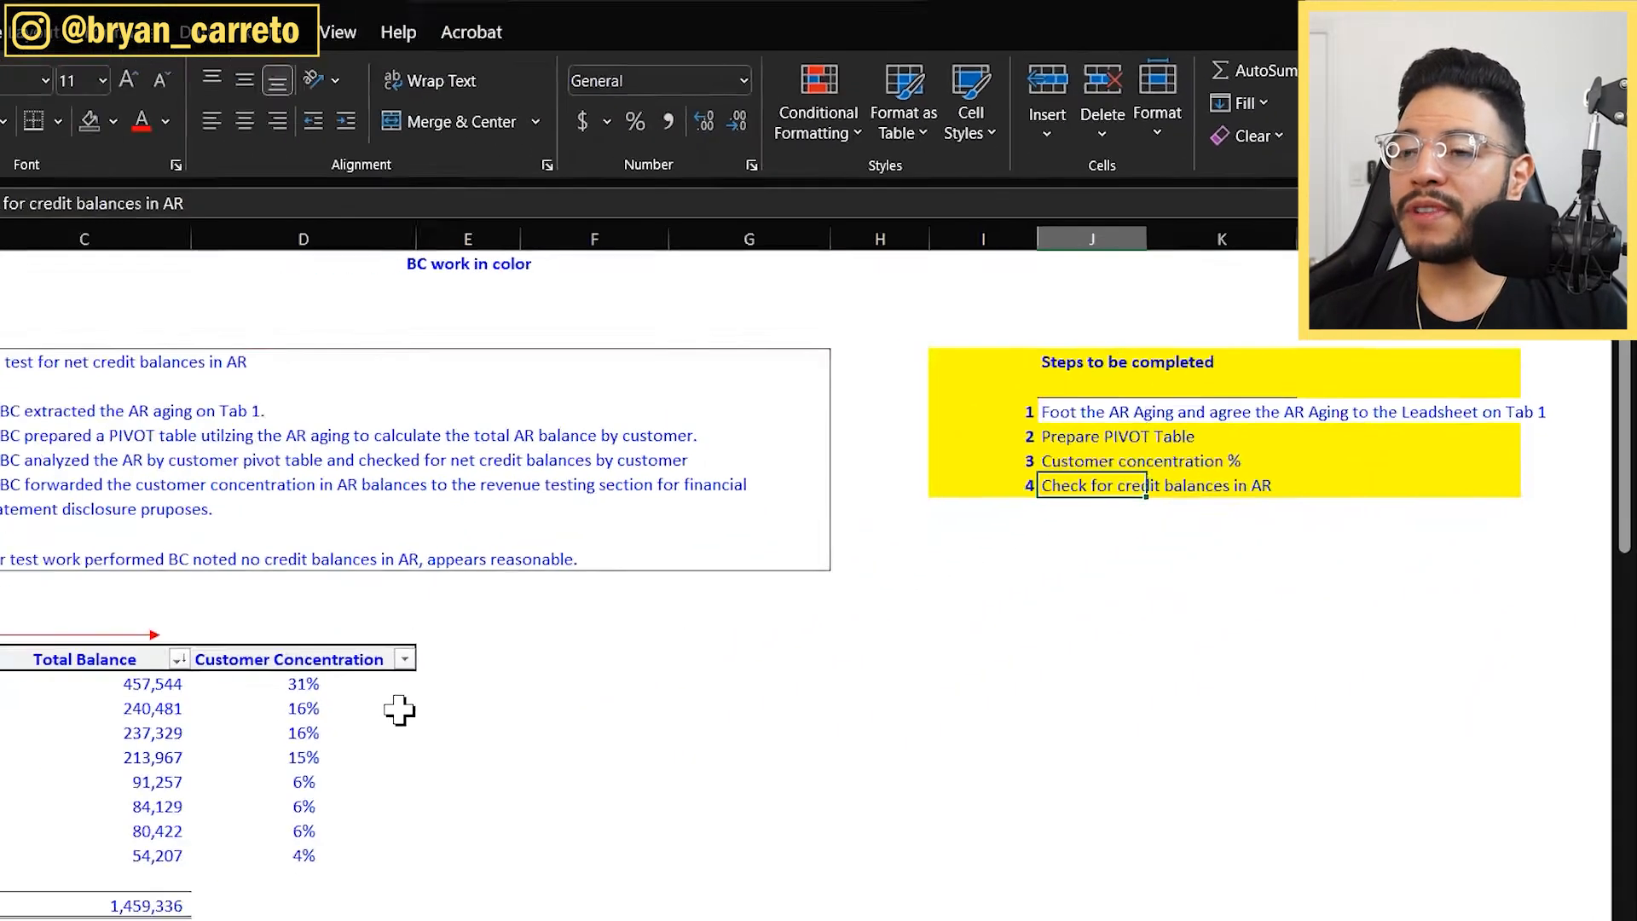
pyautogui.click(182, 721)
pyautogui.hotkey('ctrl', 'Up')
pyautogui.press('Down')
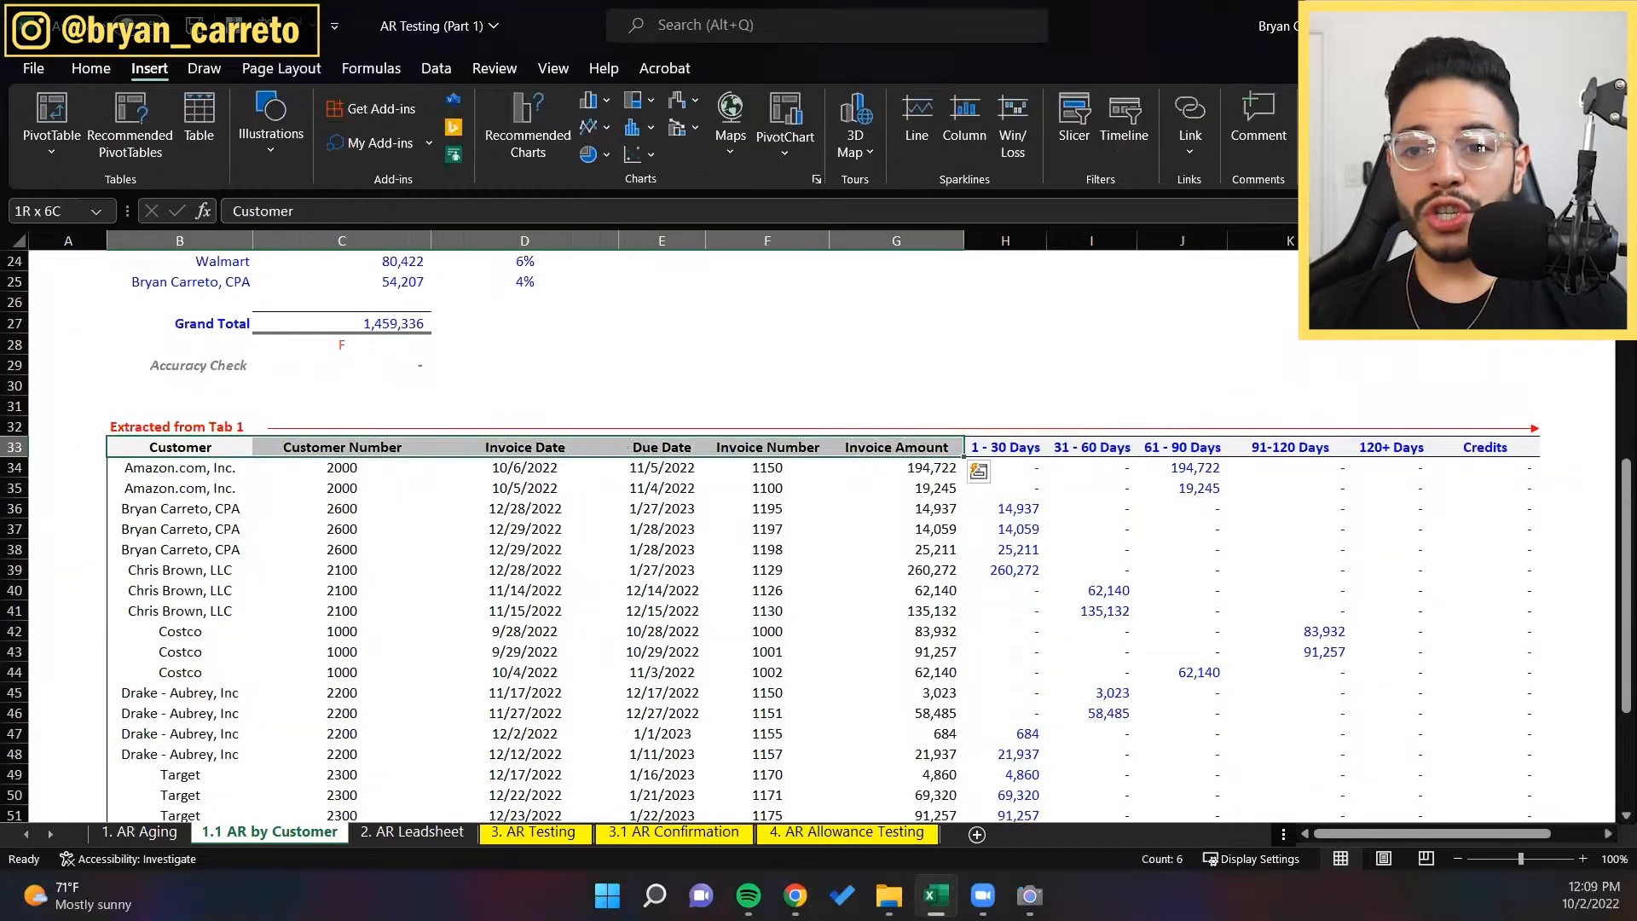
pyautogui.hotkey('ctrl', 'shift', 'Down')
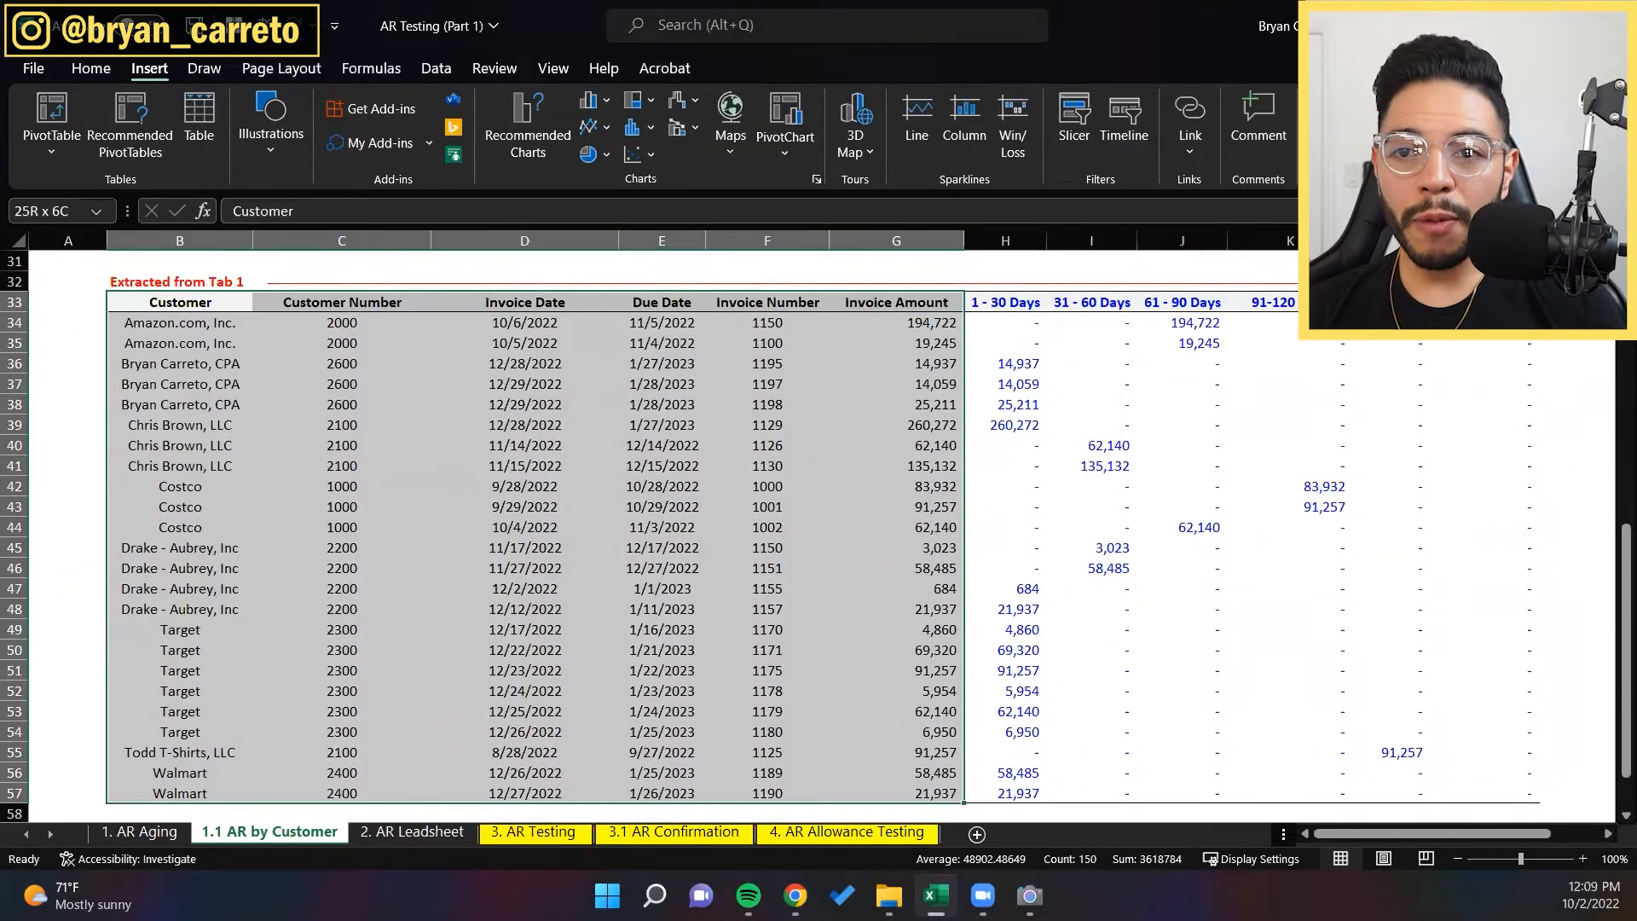
pyautogui.hotkey('ctrl', 'q')
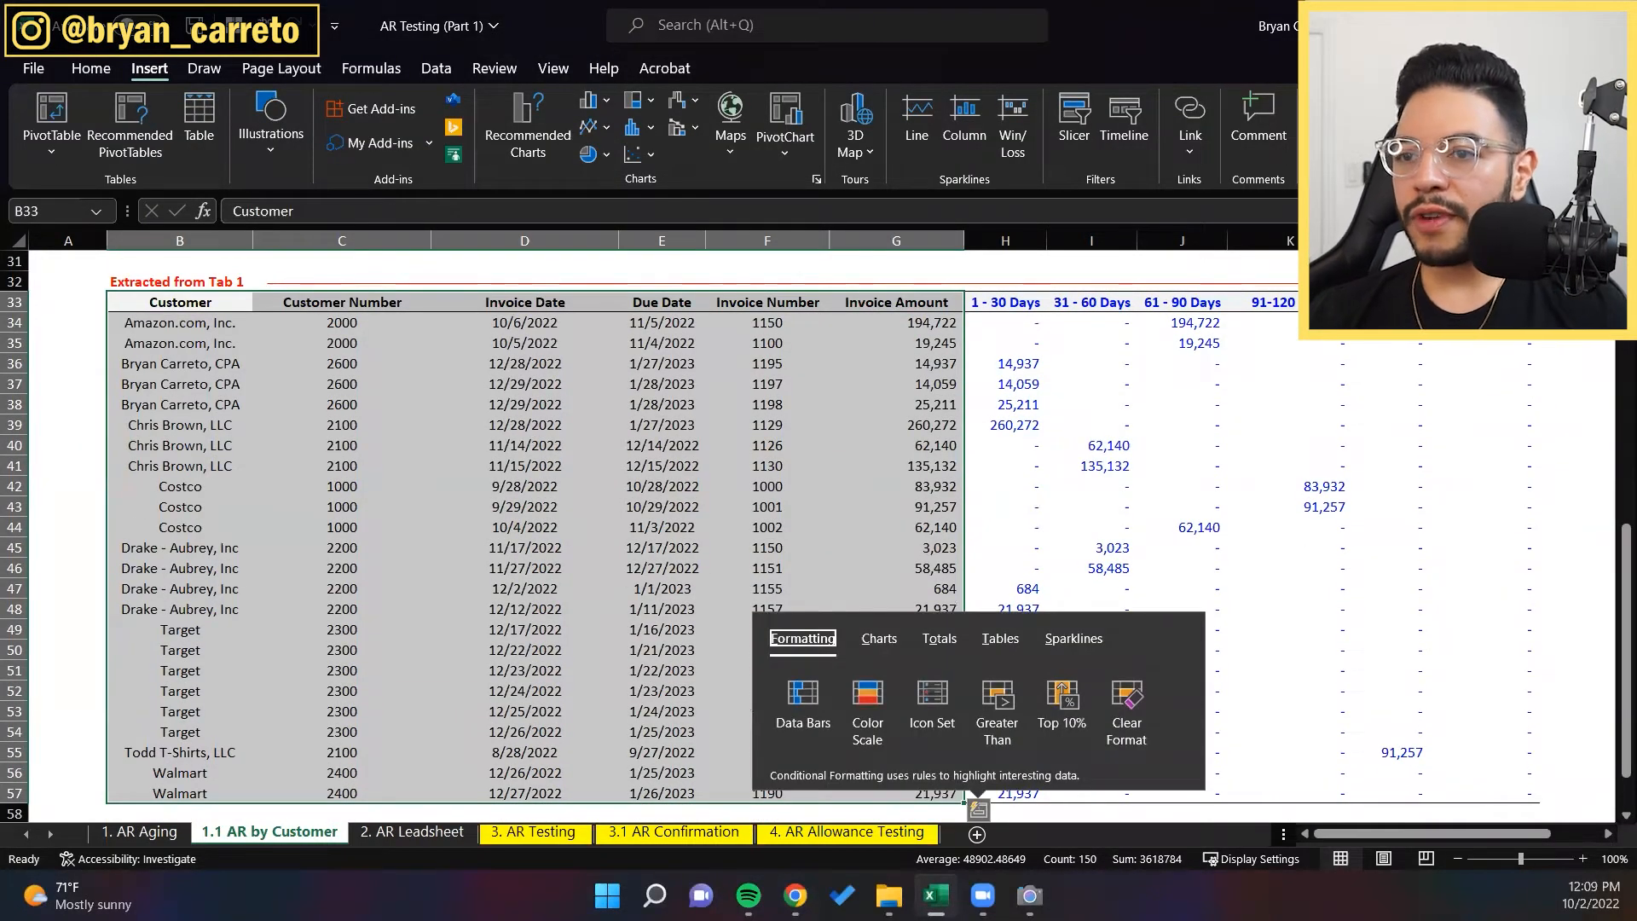
pyautogui.press('Escape')
# Step: Open the PivotTable creation settings for B33:G57, compare the range with the extracted data, and close them without creating a table
pyautogui.press('alt')
pyautogui.press('n')
pyautogui.press('v')
pyautogui.press('t')
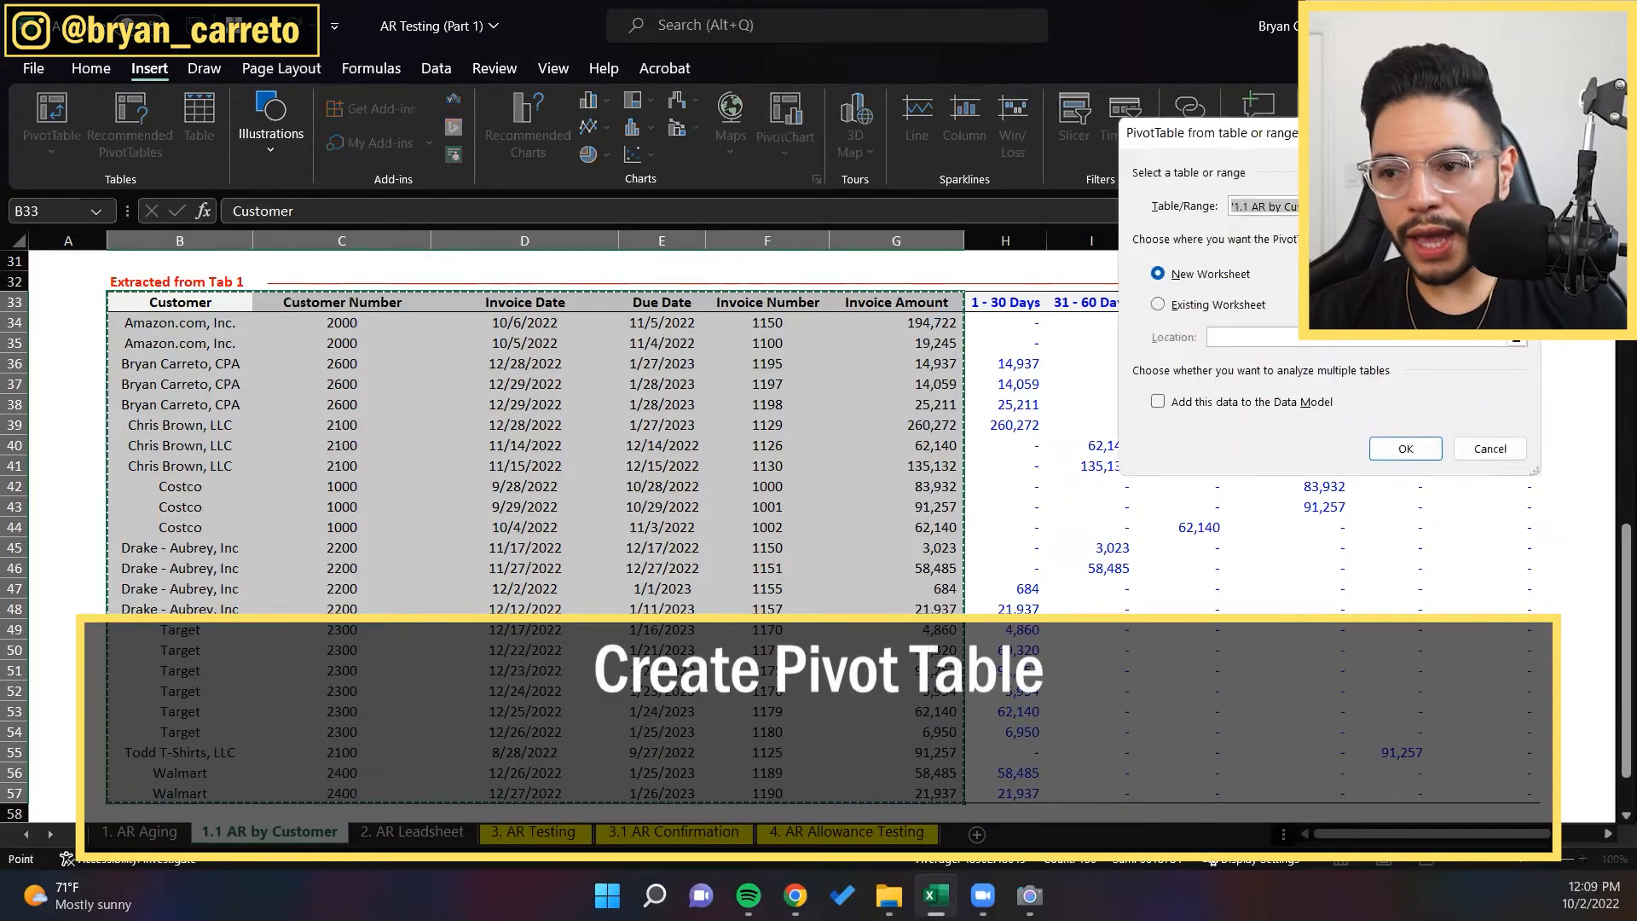
pyautogui.scroll(10, 941, 530)
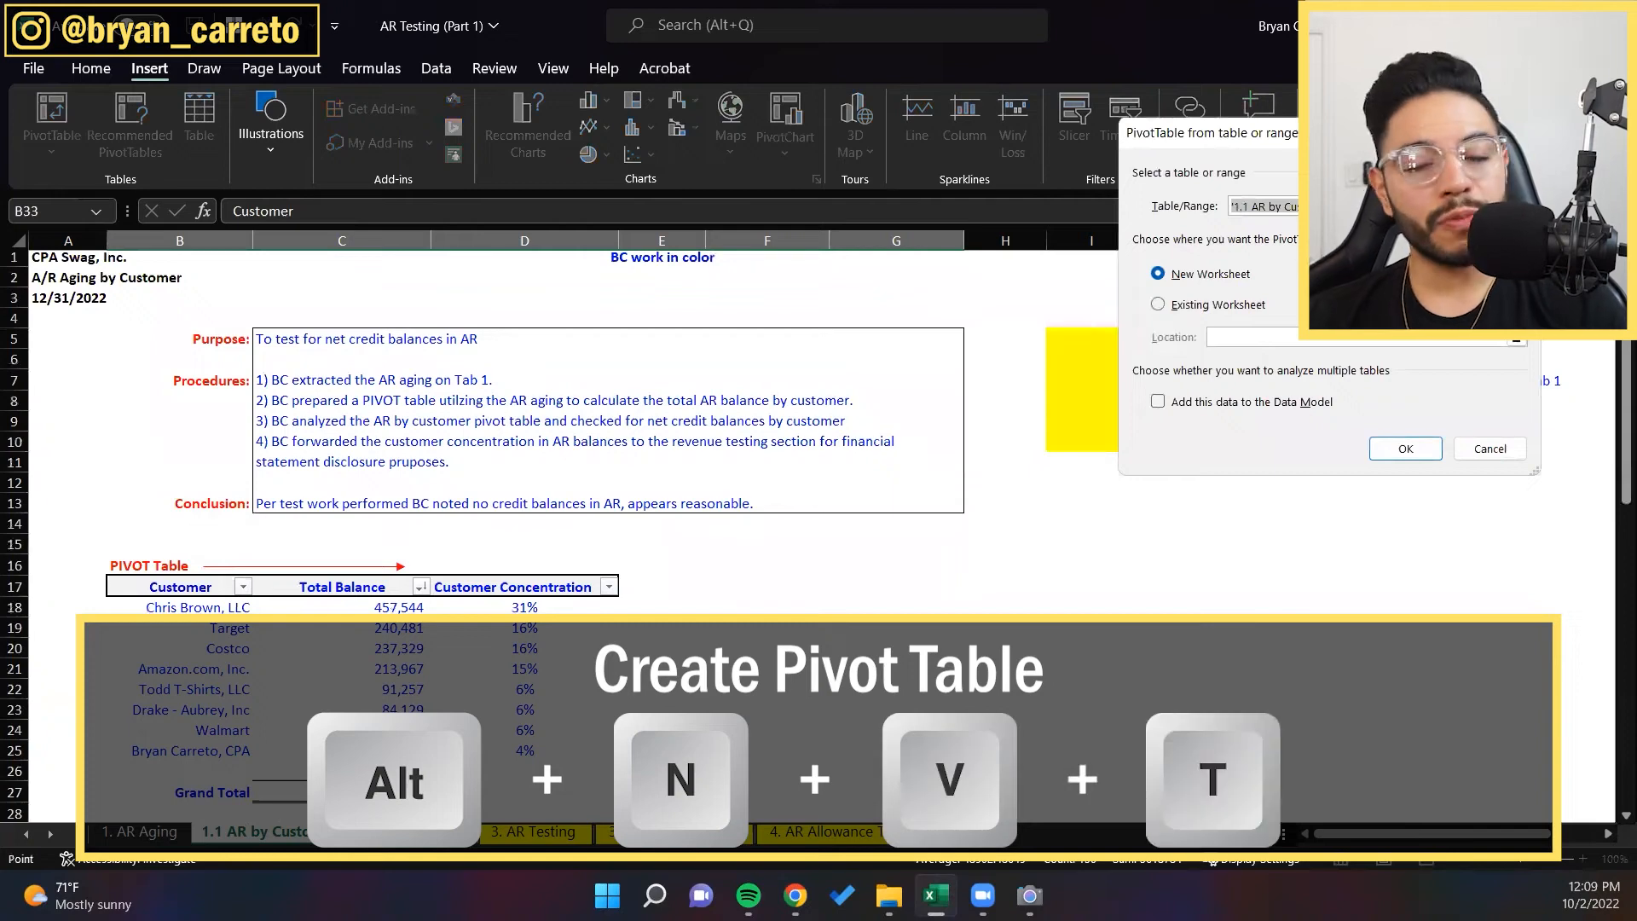
pyautogui.moveTo(1328, 153); pyautogui.dragTo(963, 205)
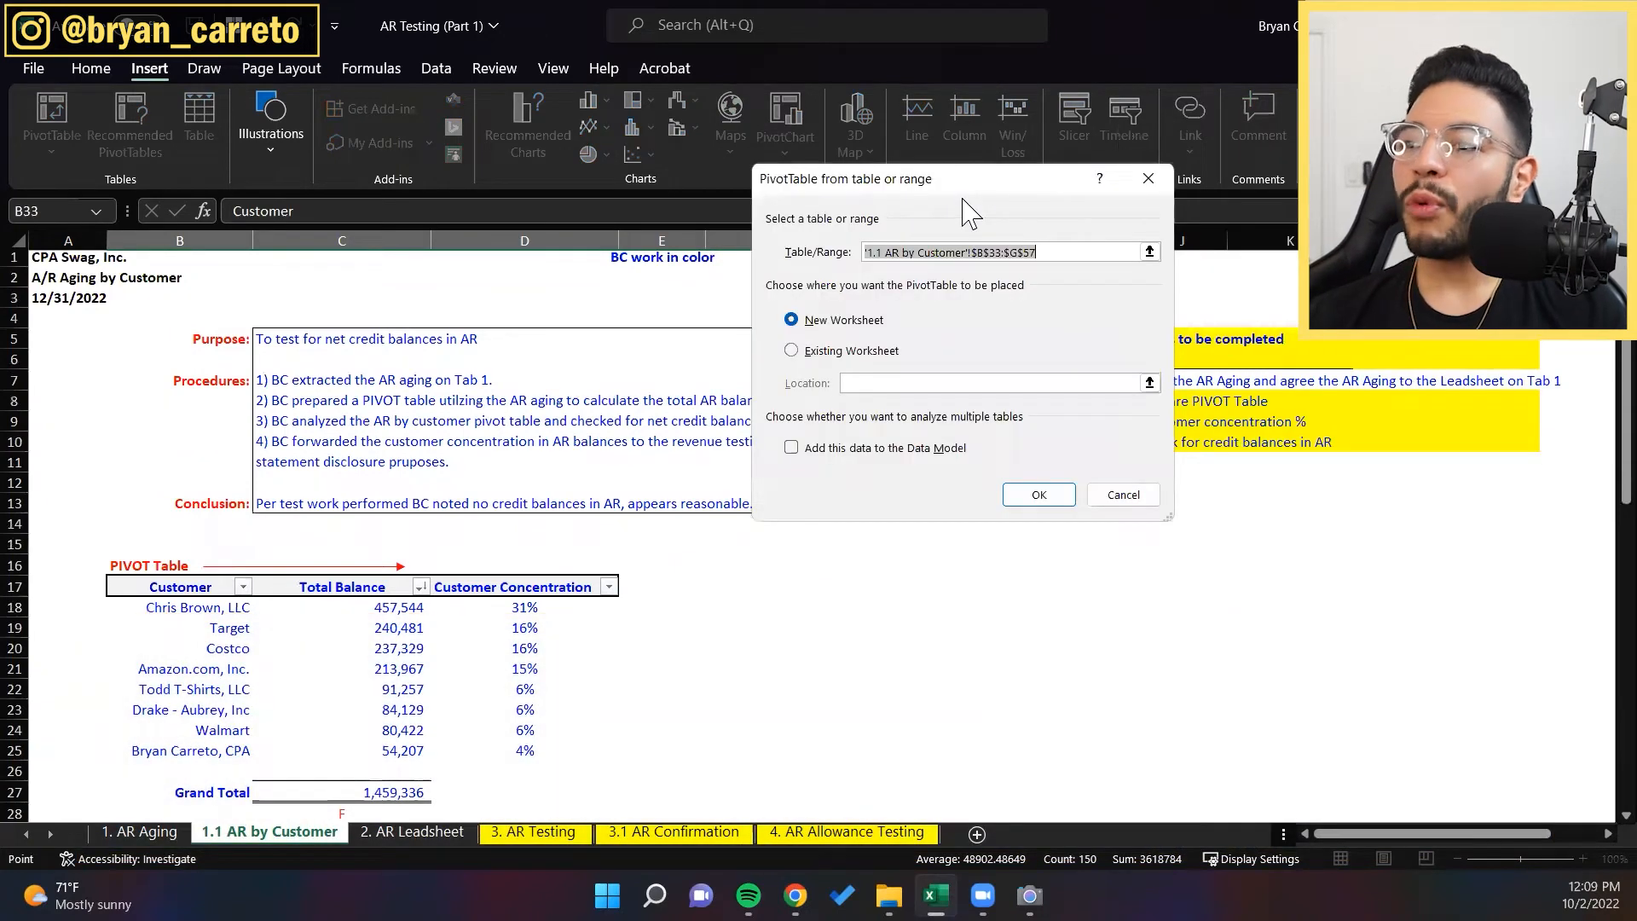
pyautogui.scroll(-8, 840, 652)
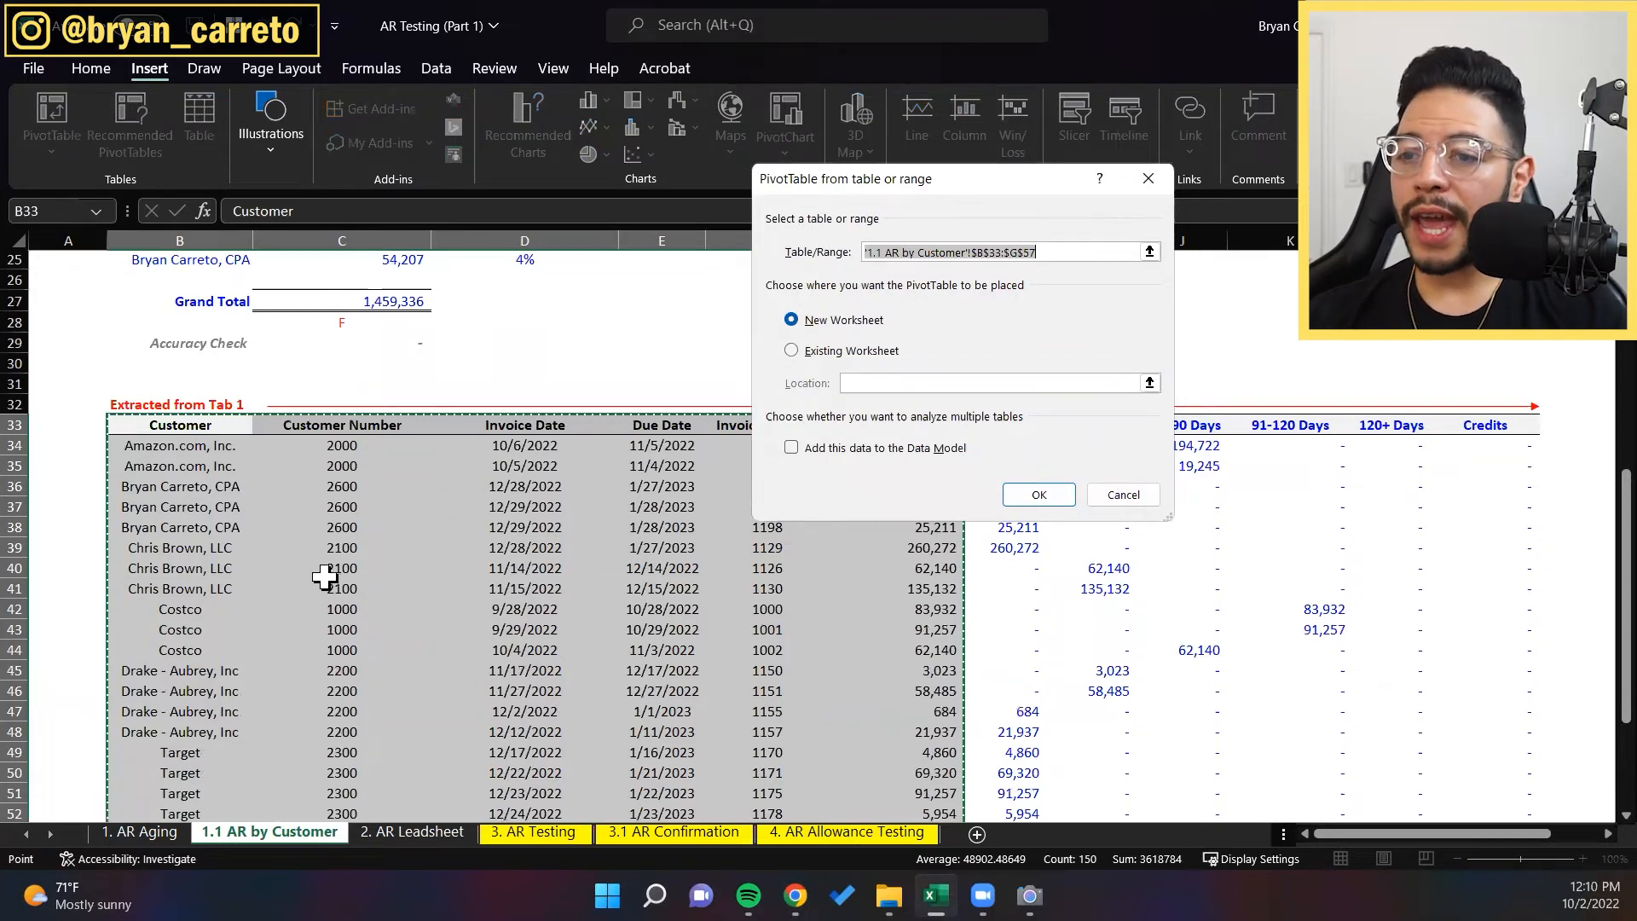
pyautogui.scroll(-2, 505, 550)
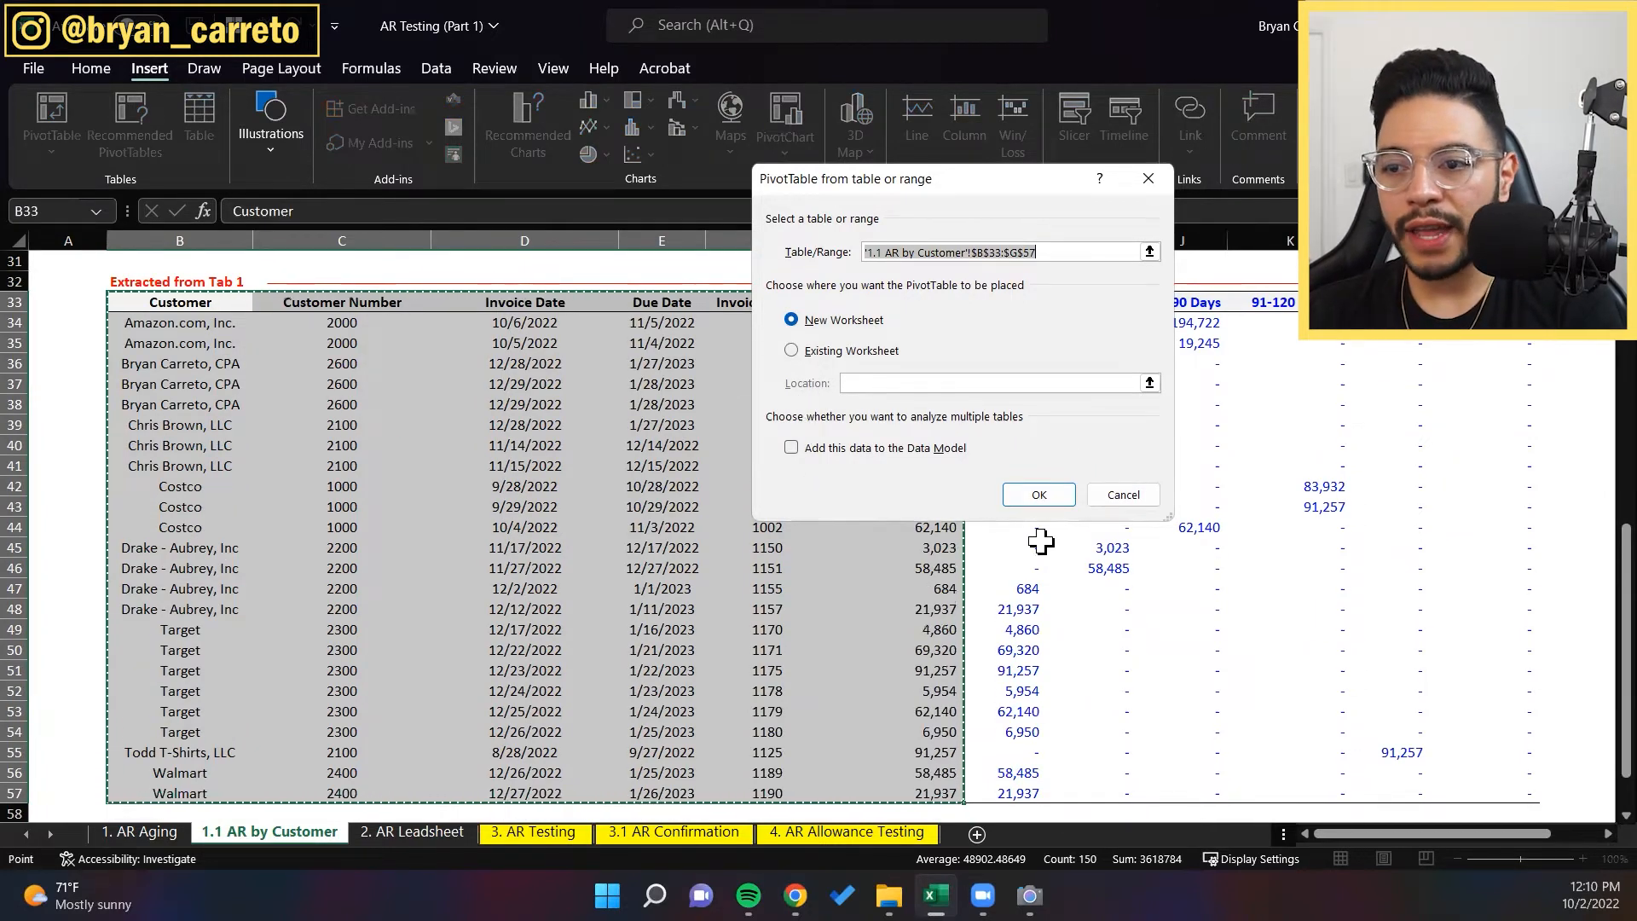
pyautogui.scroll(3, 1082, 532)
pyautogui.click(1118, 497)
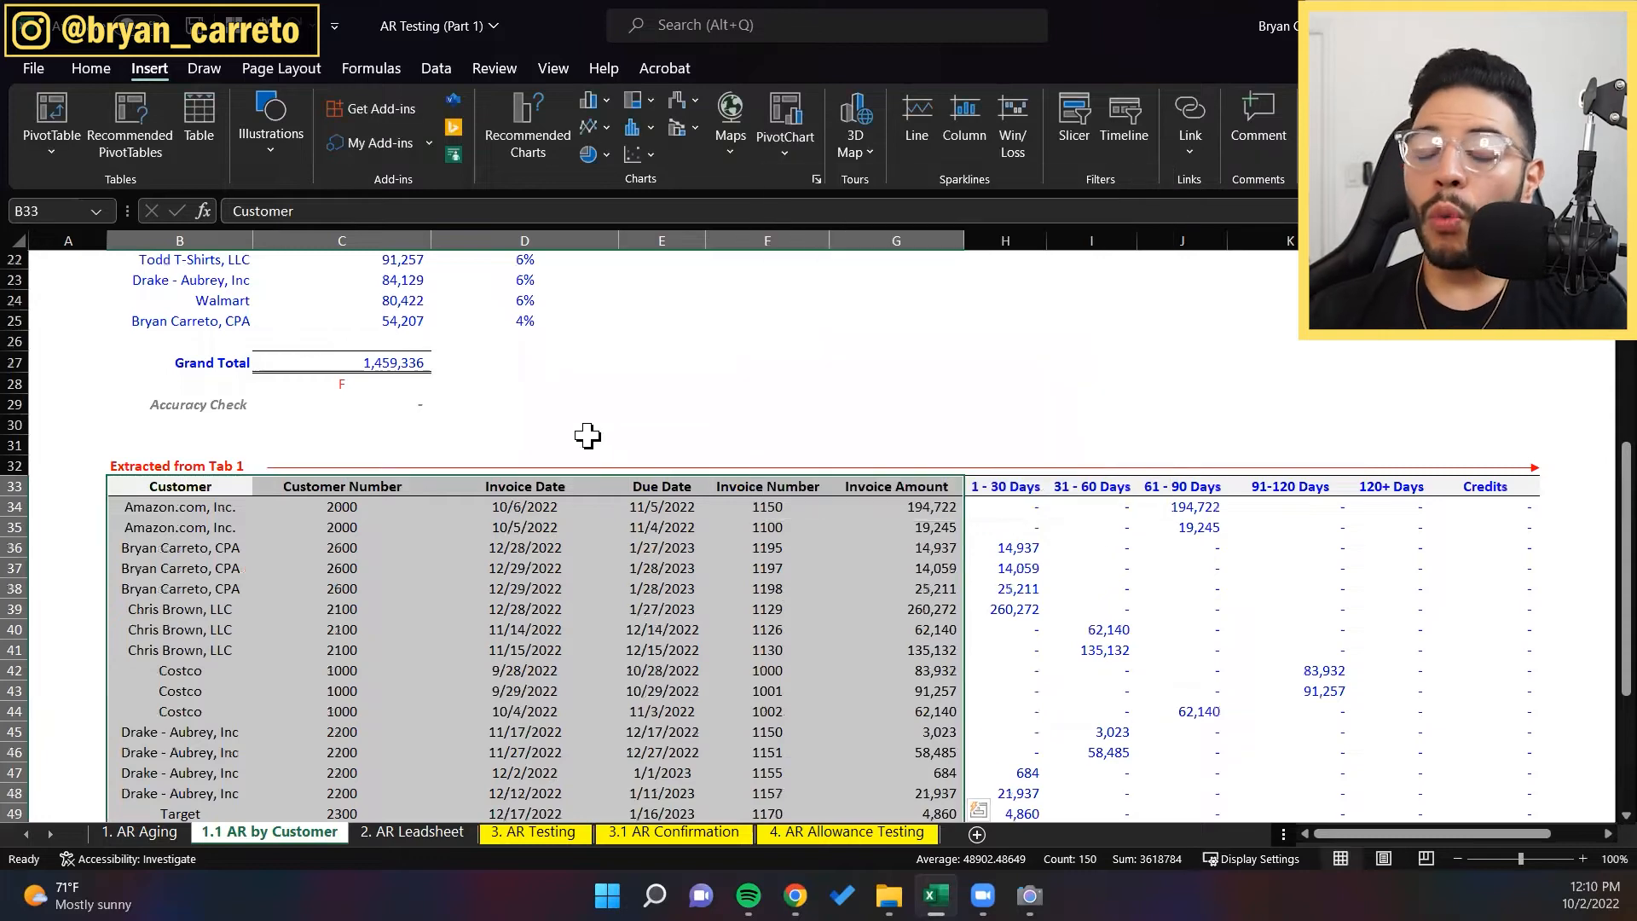
# Step: Insert 16 blank rows at row 31, above the Extracted from Tab 1 data
pyautogui.click(589, 441)
pyautogui.hotkey('shift', 'space')
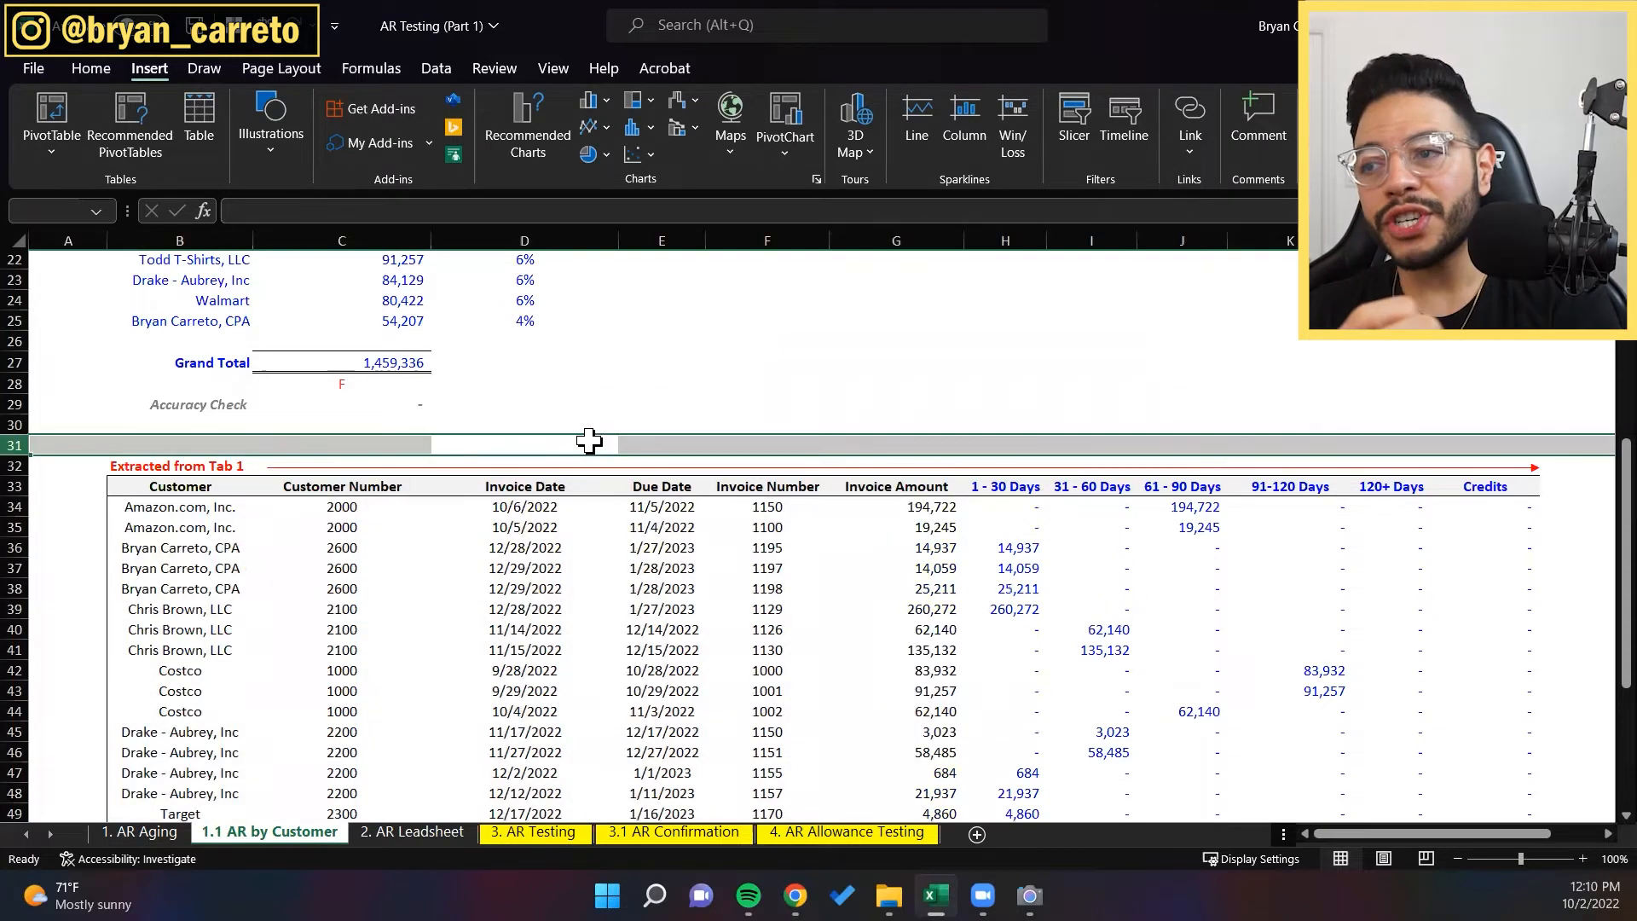
pyautogui.hotkey('ctrl', 'shift', '=')
pyautogui.hotkey('ctrl', 'shift', '=')
pyautogui.hotkey('ctrl', 'shift', '=')
pyautogui.hotkey('ctrl', 'shift', '=')
pyautogui.hotkey('ctrl', 'shift', '=')
pyautogui.hotkey('ctrl', 'shift', '=')
pyautogui.hotkey('ctrl', 'shift', '=')
pyautogui.hotkey('ctrl', 'shift', '=')
pyautogui.hotkey('ctrl', 'shift', '=')
pyautogui.hotkey('ctrl', 'shift', '=')
pyautogui.hotkey('ctrl', 'shift', '=')
pyautogui.hotkey('ctrl', 'shift', '=')
pyautogui.hotkey('ctrl', 'shift', '=')
pyautogui.hotkey('ctrl', 'shift', '=')
pyautogui.hotkey('ctrl', 'shift', '=')
pyautogui.hotkey('ctrl', 'shift', '=')
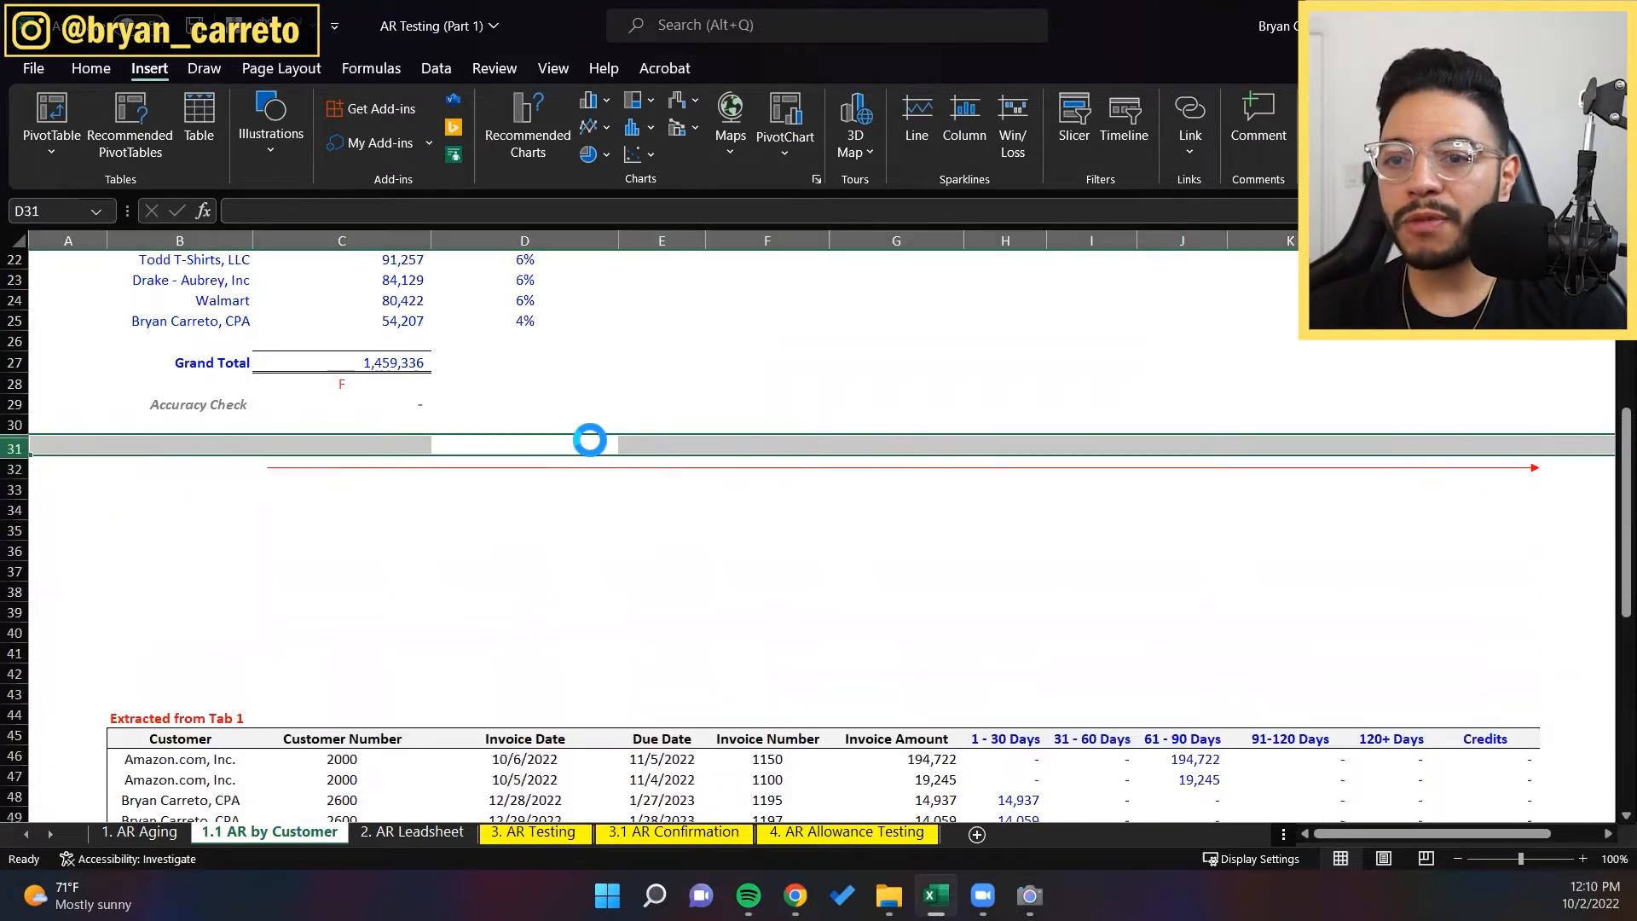
# Step: Select the extracted Customer through Invoice Amount data in B49:G73 and start a PivotTable from it
pyautogui.scroll(-3, 594, 672)
pyautogui.click(219, 687)
pyautogui.press('Up')
pyautogui.press('Up')
pyautogui.press('Up')
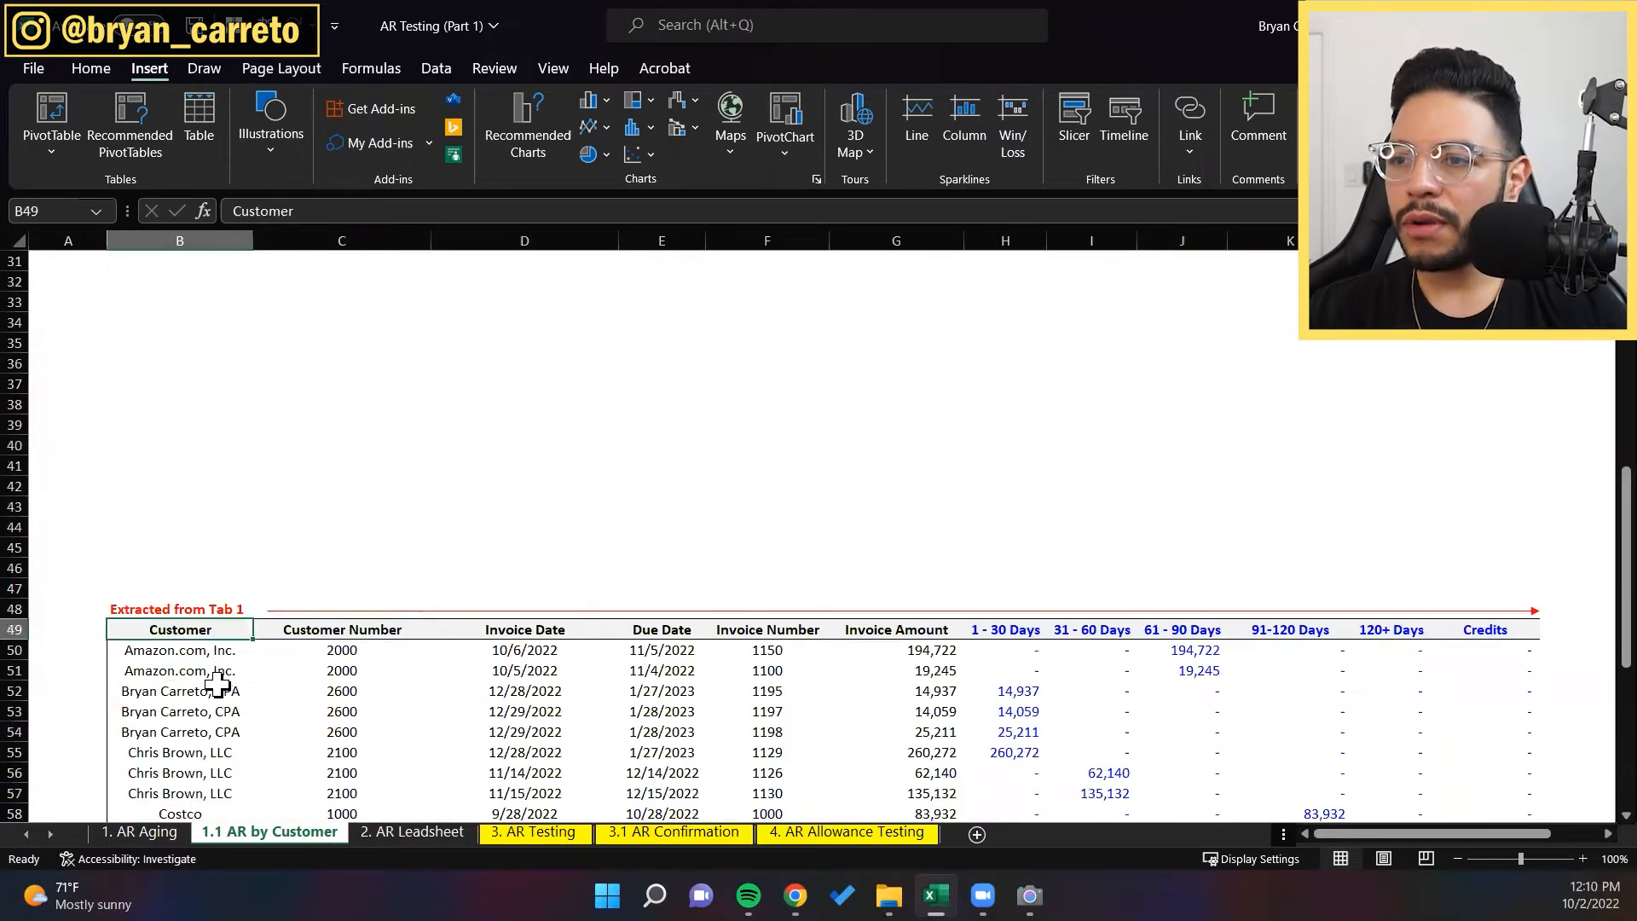
pyautogui.hotkey('shift', 'Right')
pyautogui.hotkey('shift', 'Right')
pyautogui.hotkey('shift', 'Right')
pyautogui.hotkey('shift', 'Right')
pyautogui.hotkey('shift', 'Right')
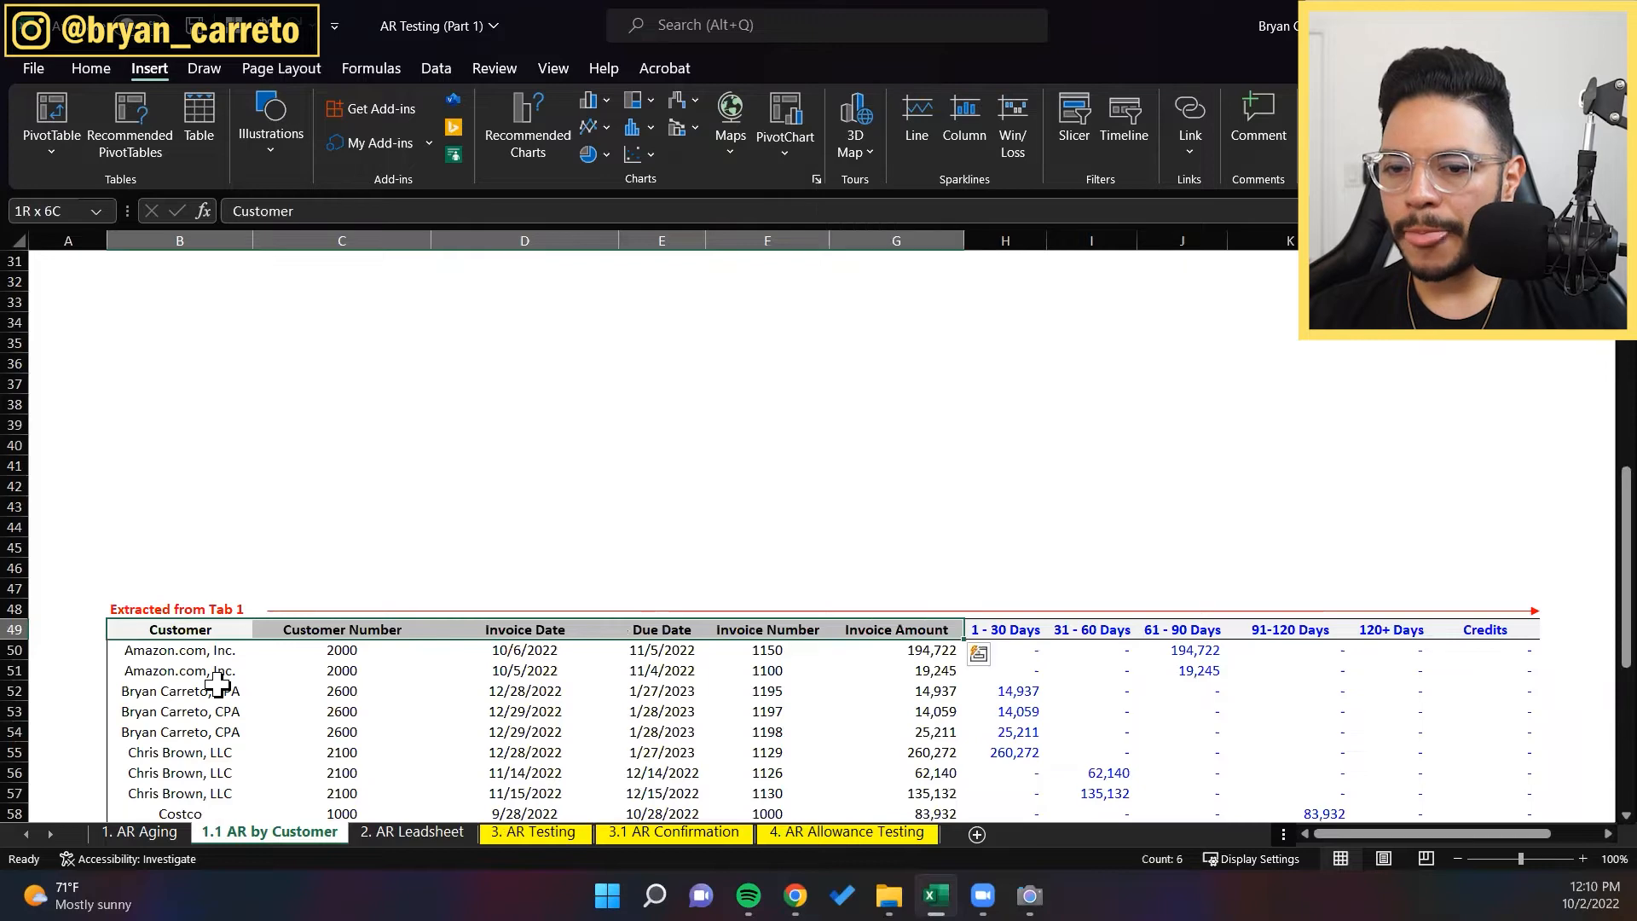
pyautogui.hotkey('ctrl', 'shift', 'Down')
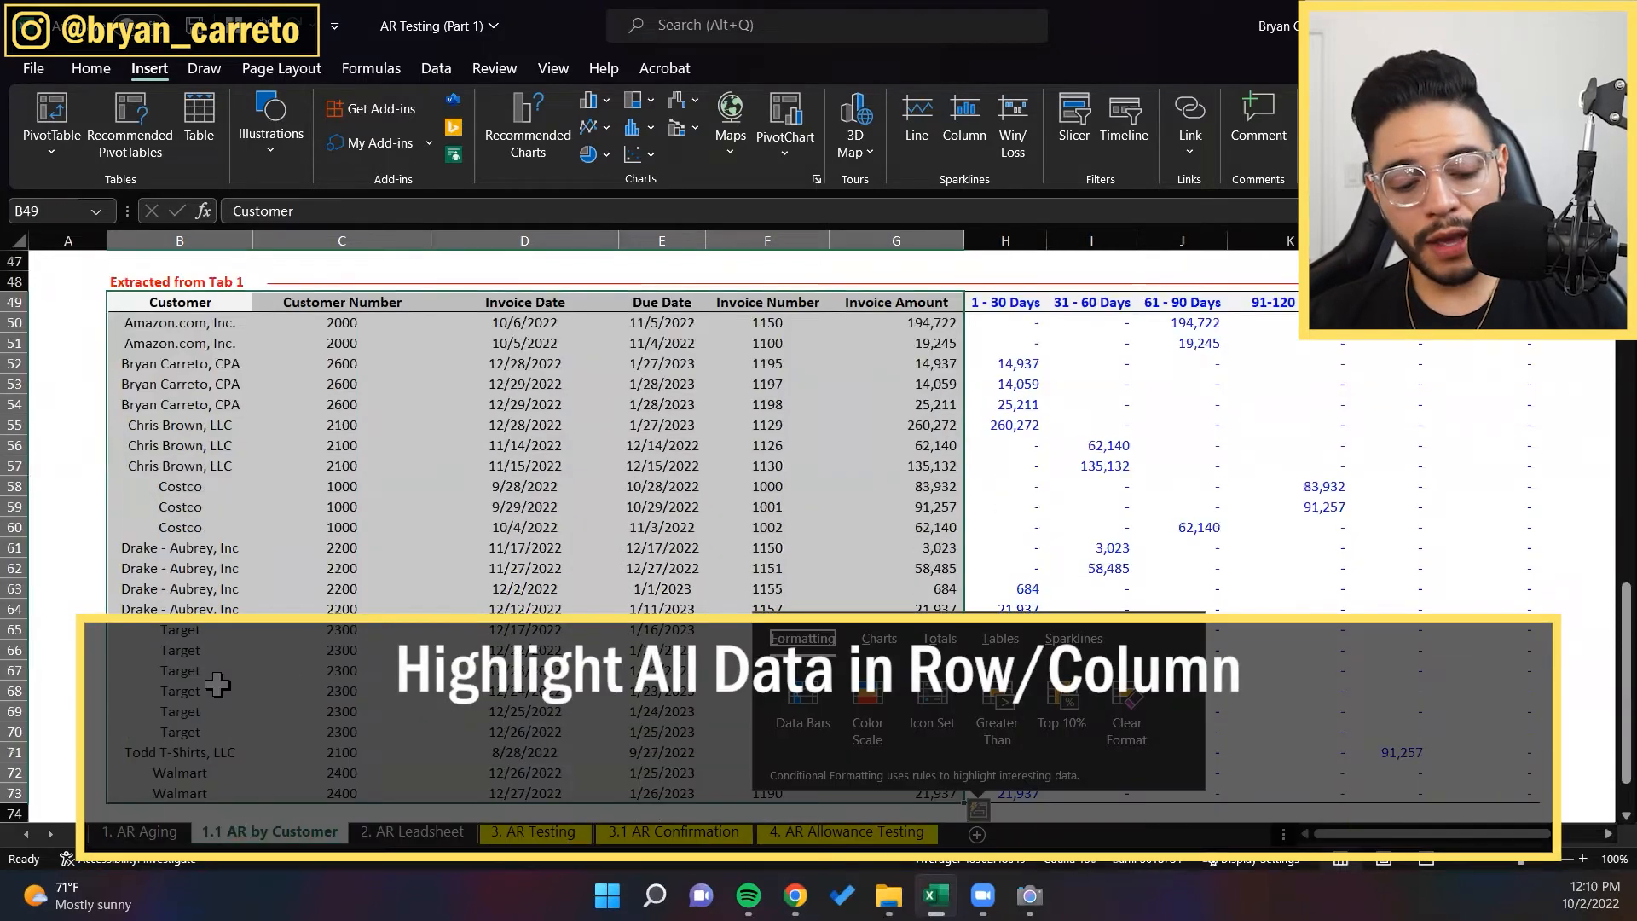
pyautogui.press('shift')
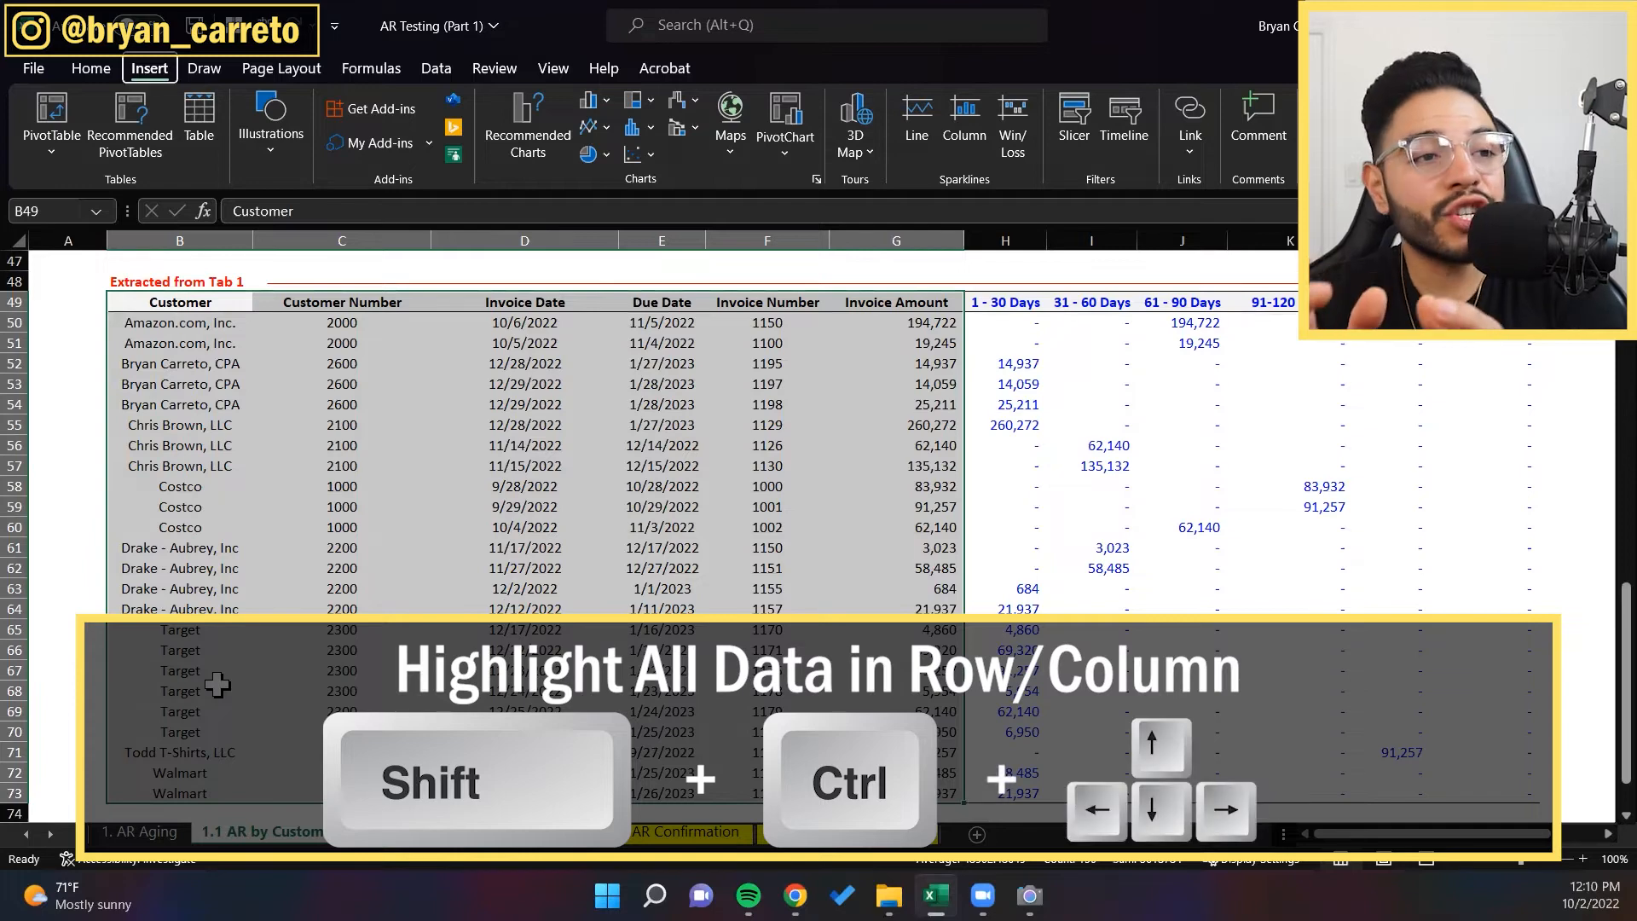
pyautogui.press('v')
pyautogui.press('t')
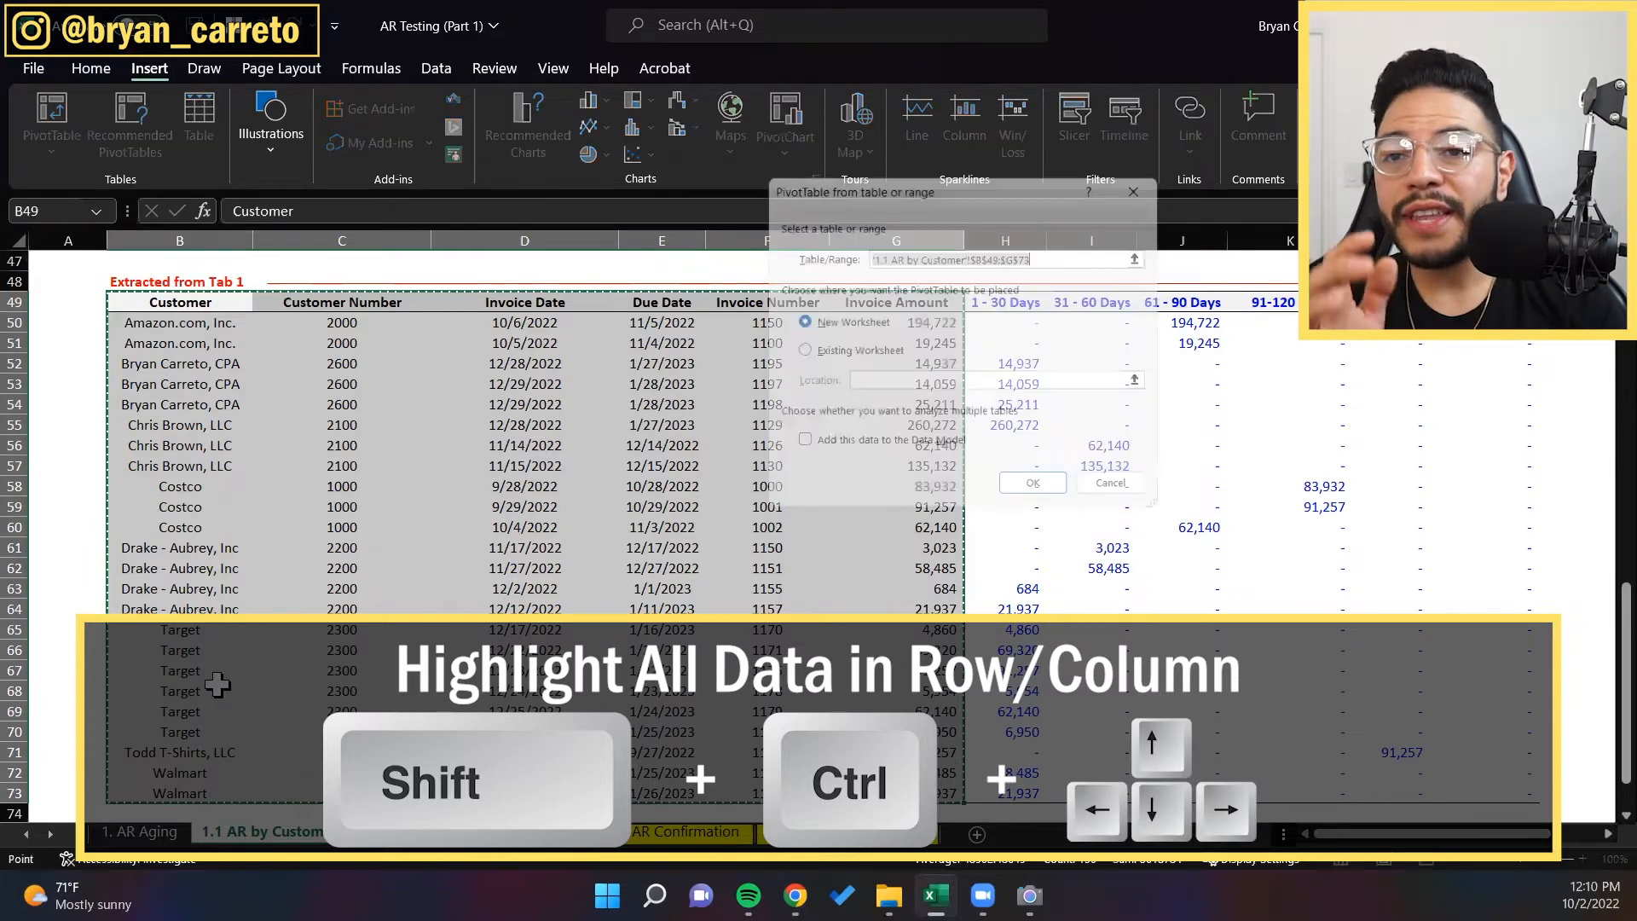
# Step: Place the PivotTable on the existing 1.1 AR by Customer worksheet at F17 and create it
pyautogui.scroll(9, 668, 592)
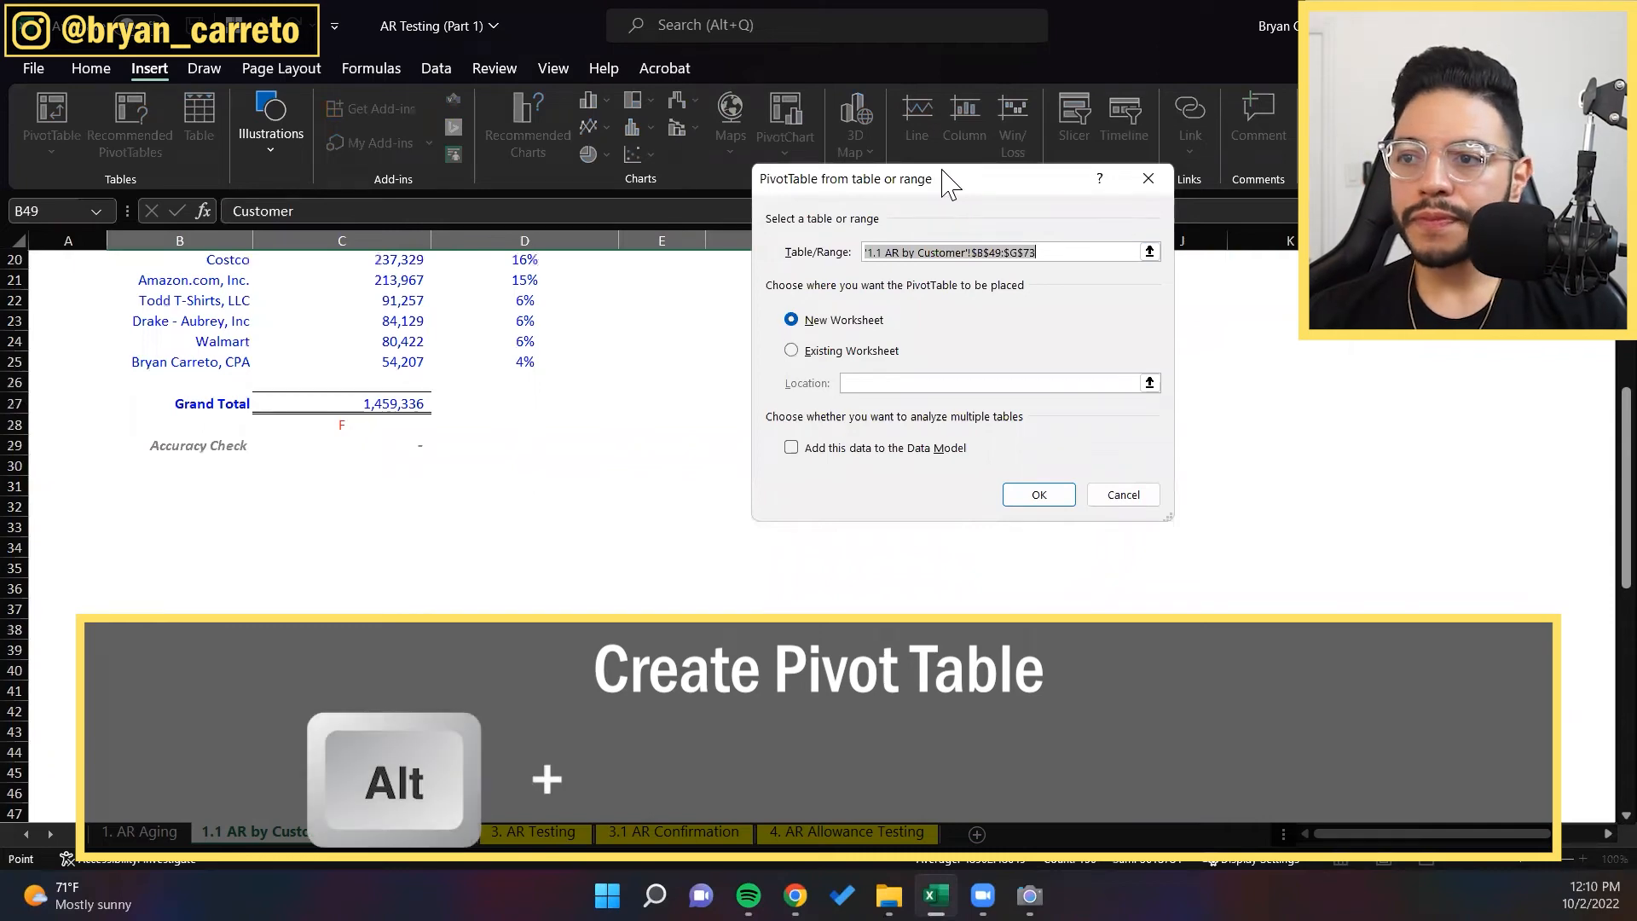
pyautogui.moveTo(943, 179); pyautogui.dragTo(384, 154)
pyautogui.scroll(-8, 548, 682)
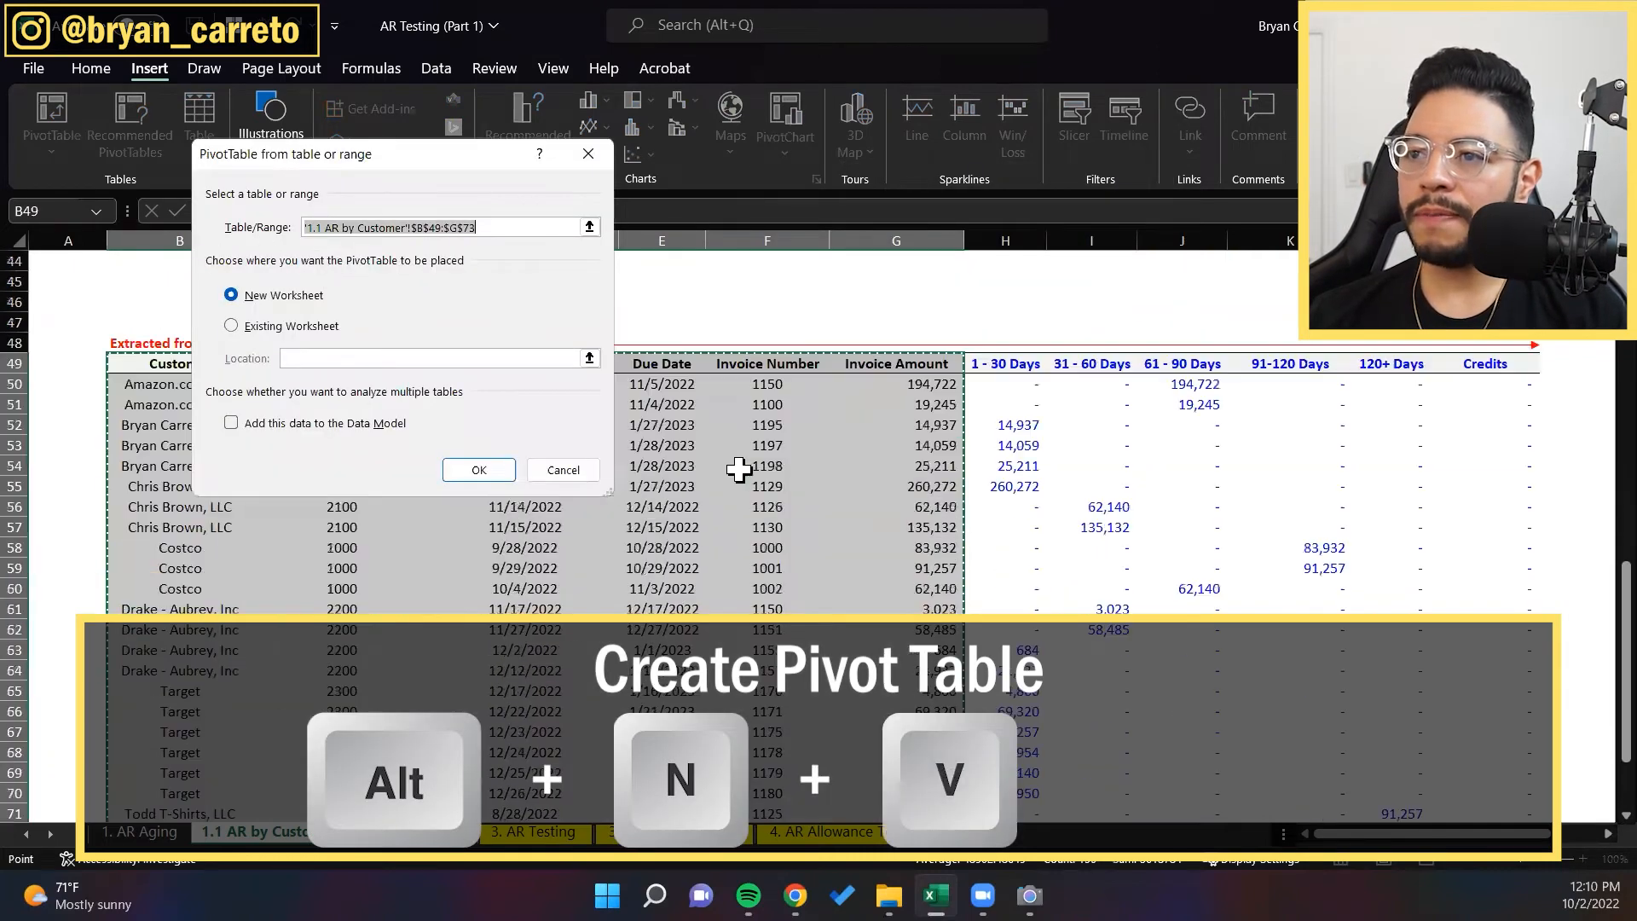
pyautogui.scroll(7, 409, 533)
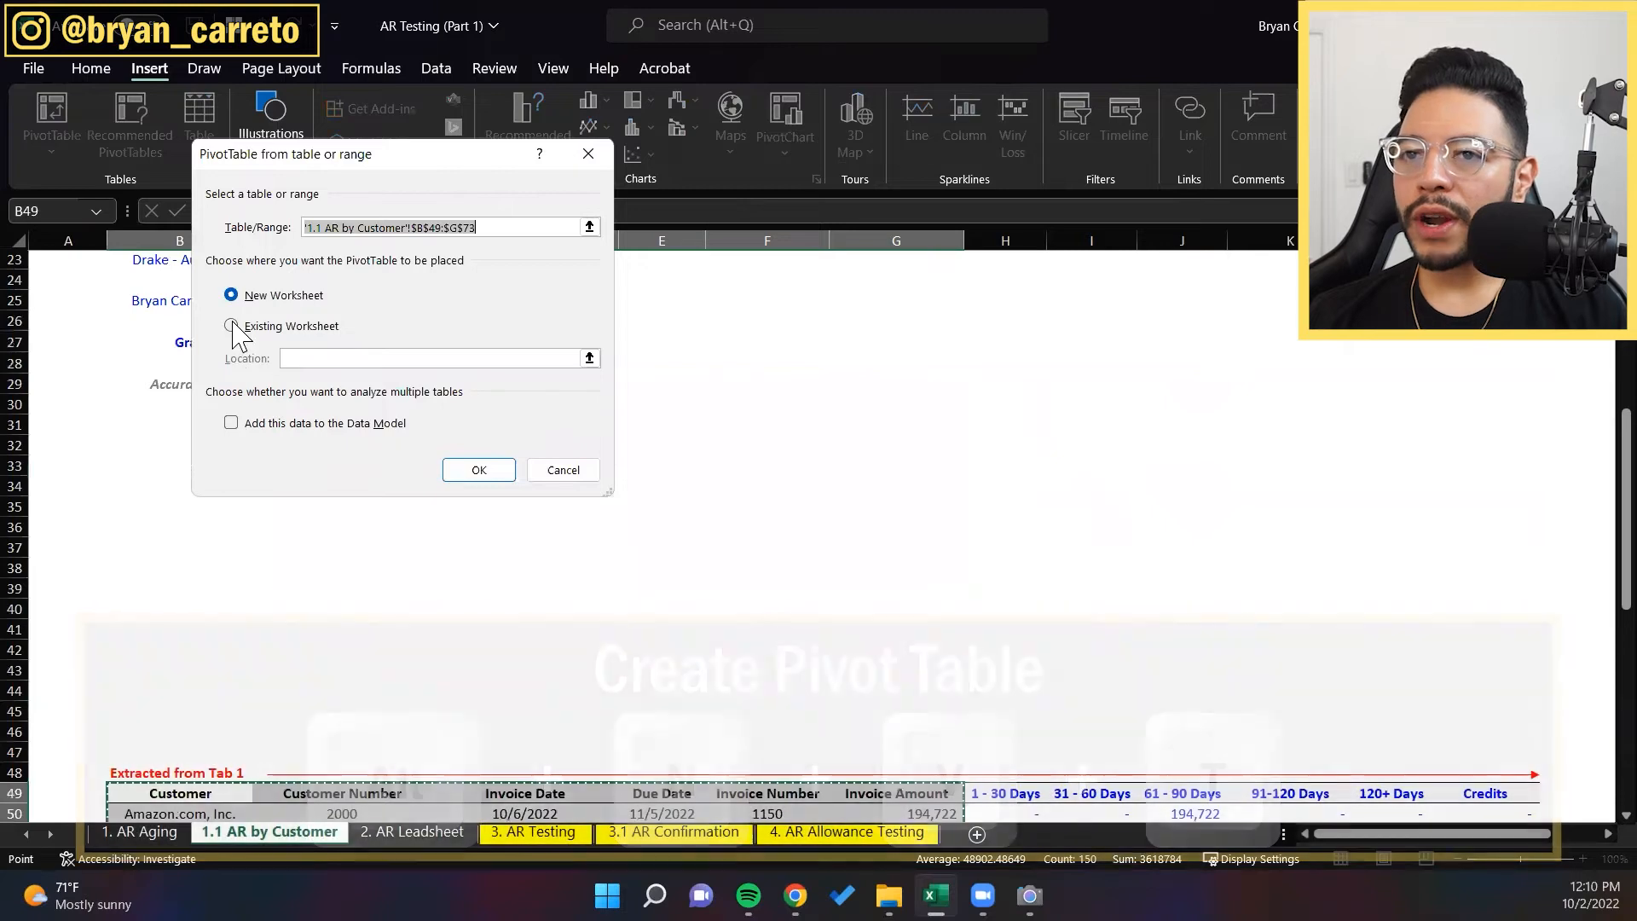
pyautogui.click(231, 326)
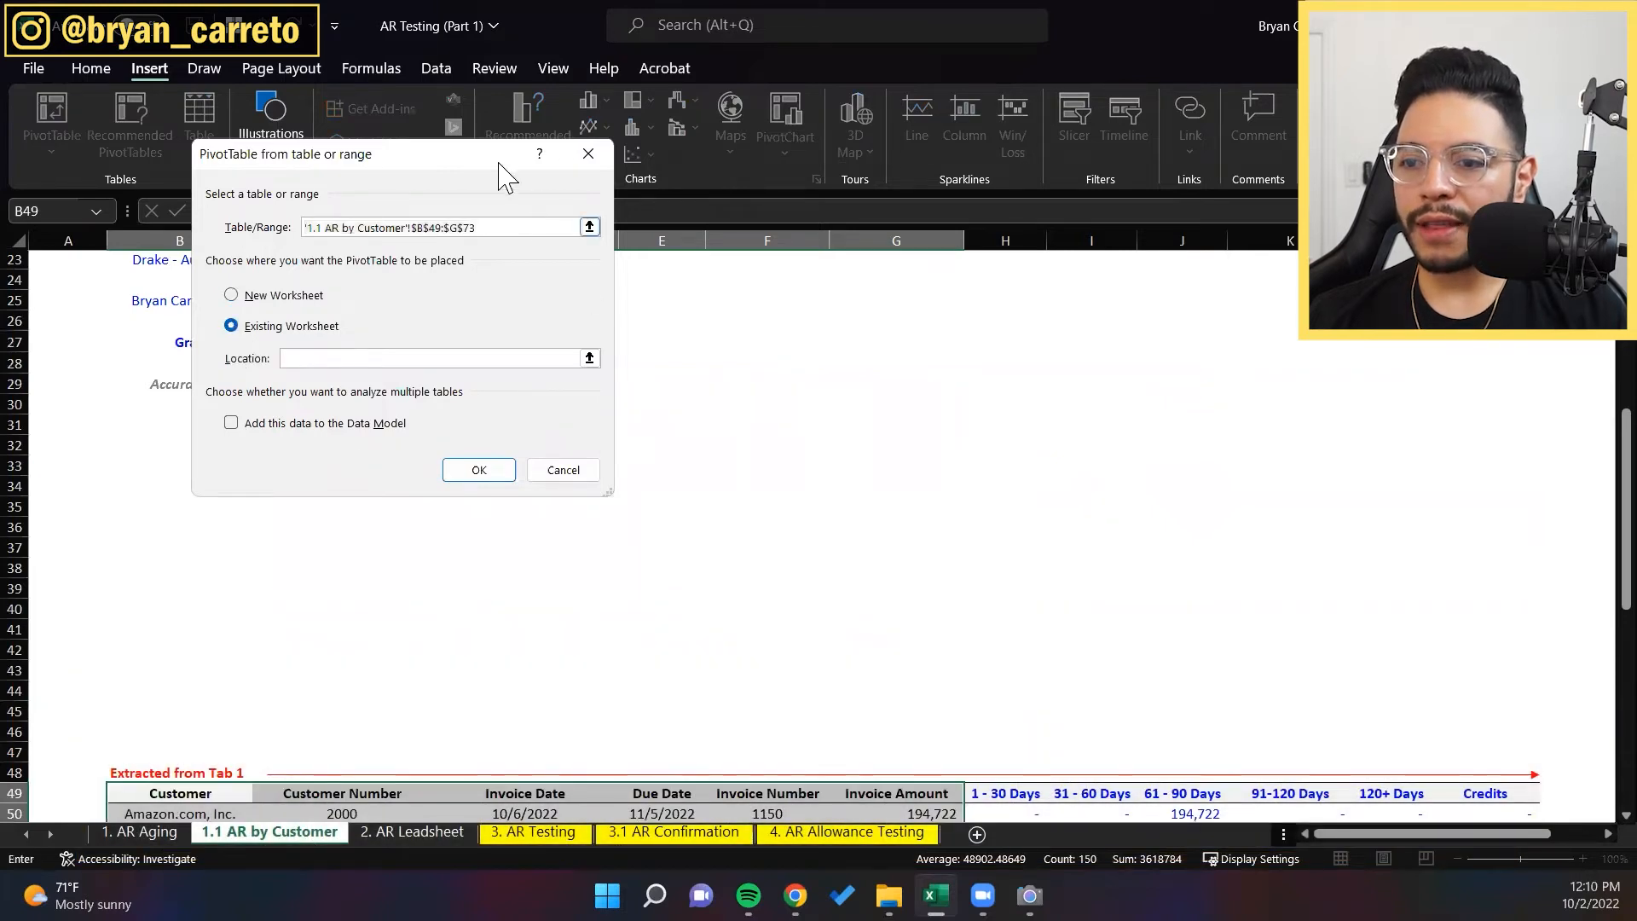
pyautogui.scroll(5, 768, 486)
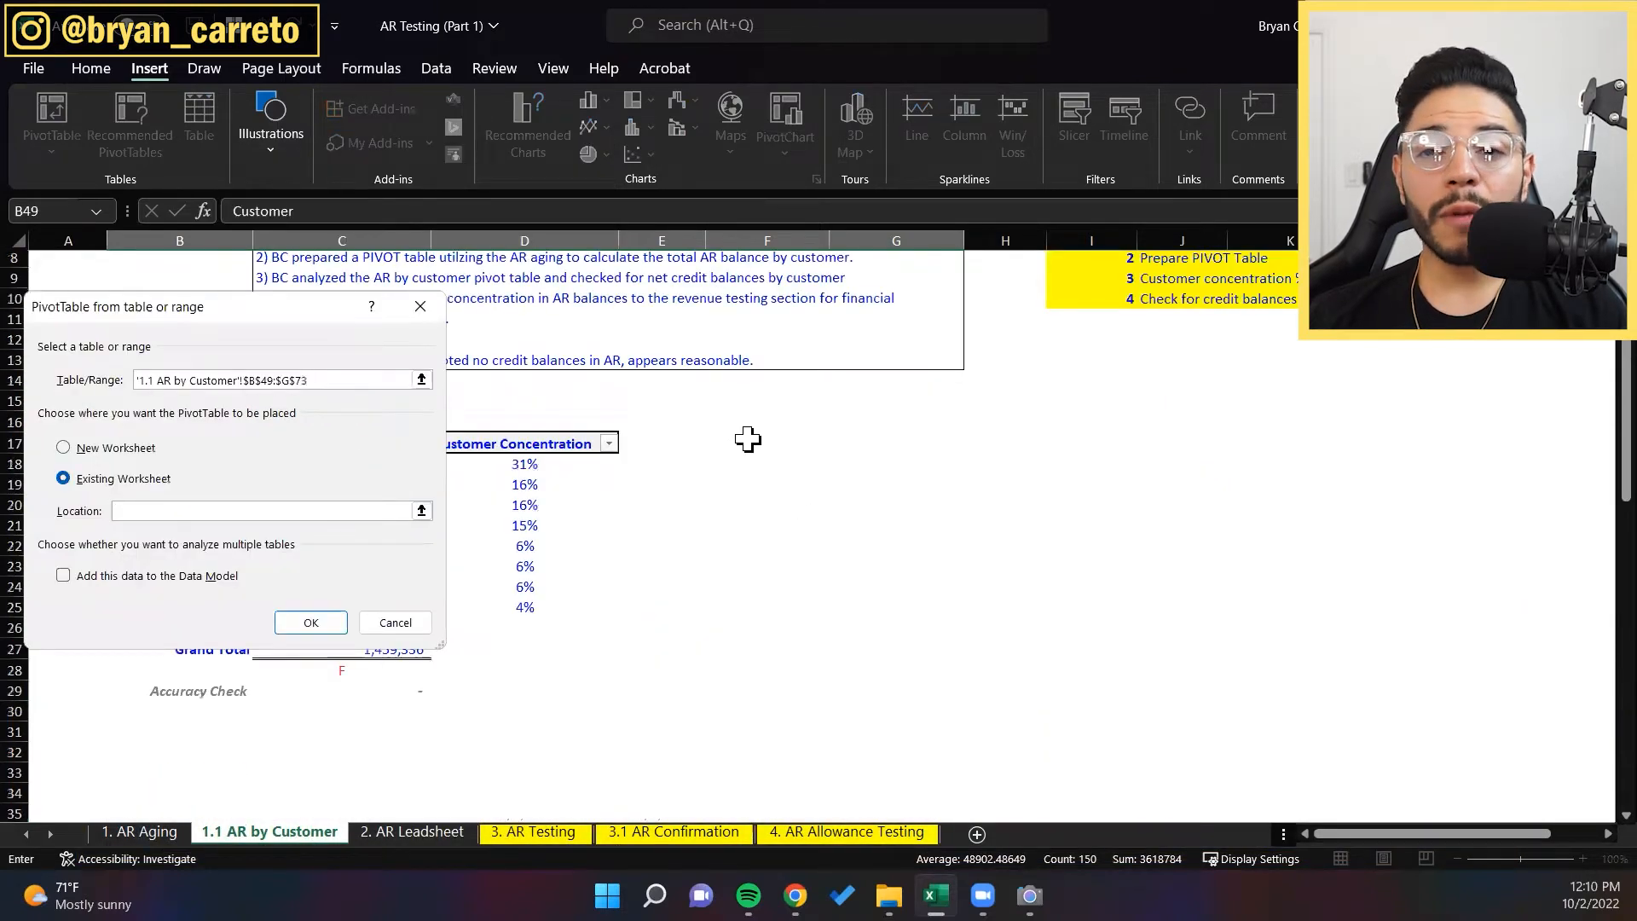
pyautogui.click(748, 439)
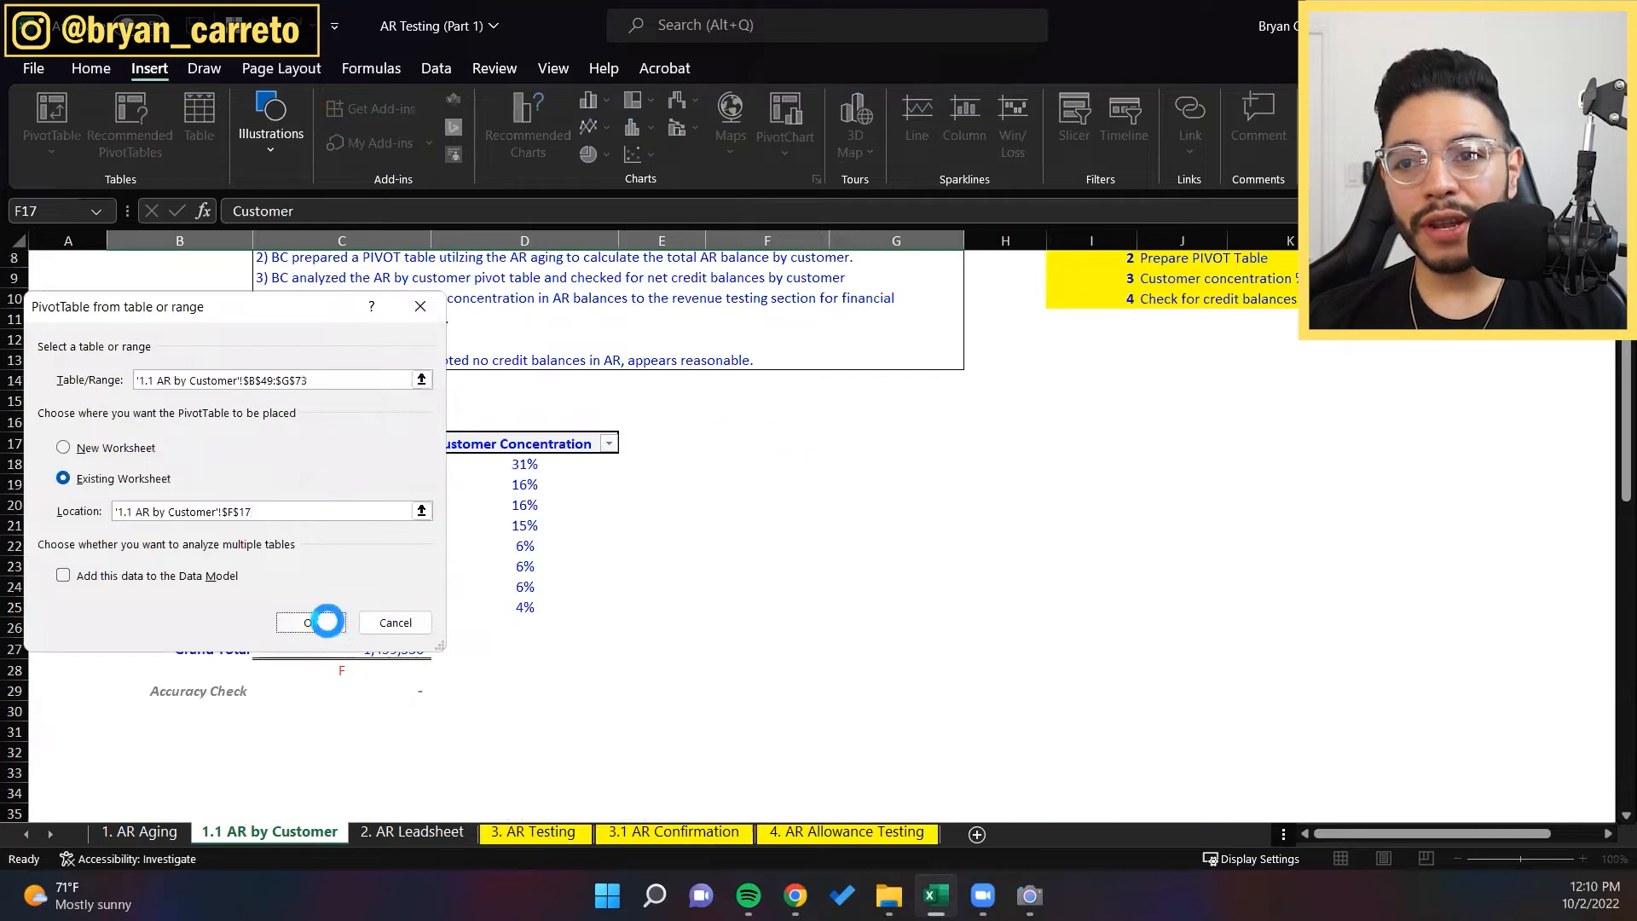
pyautogui.click(310, 622)
pyautogui.click(835, 541)
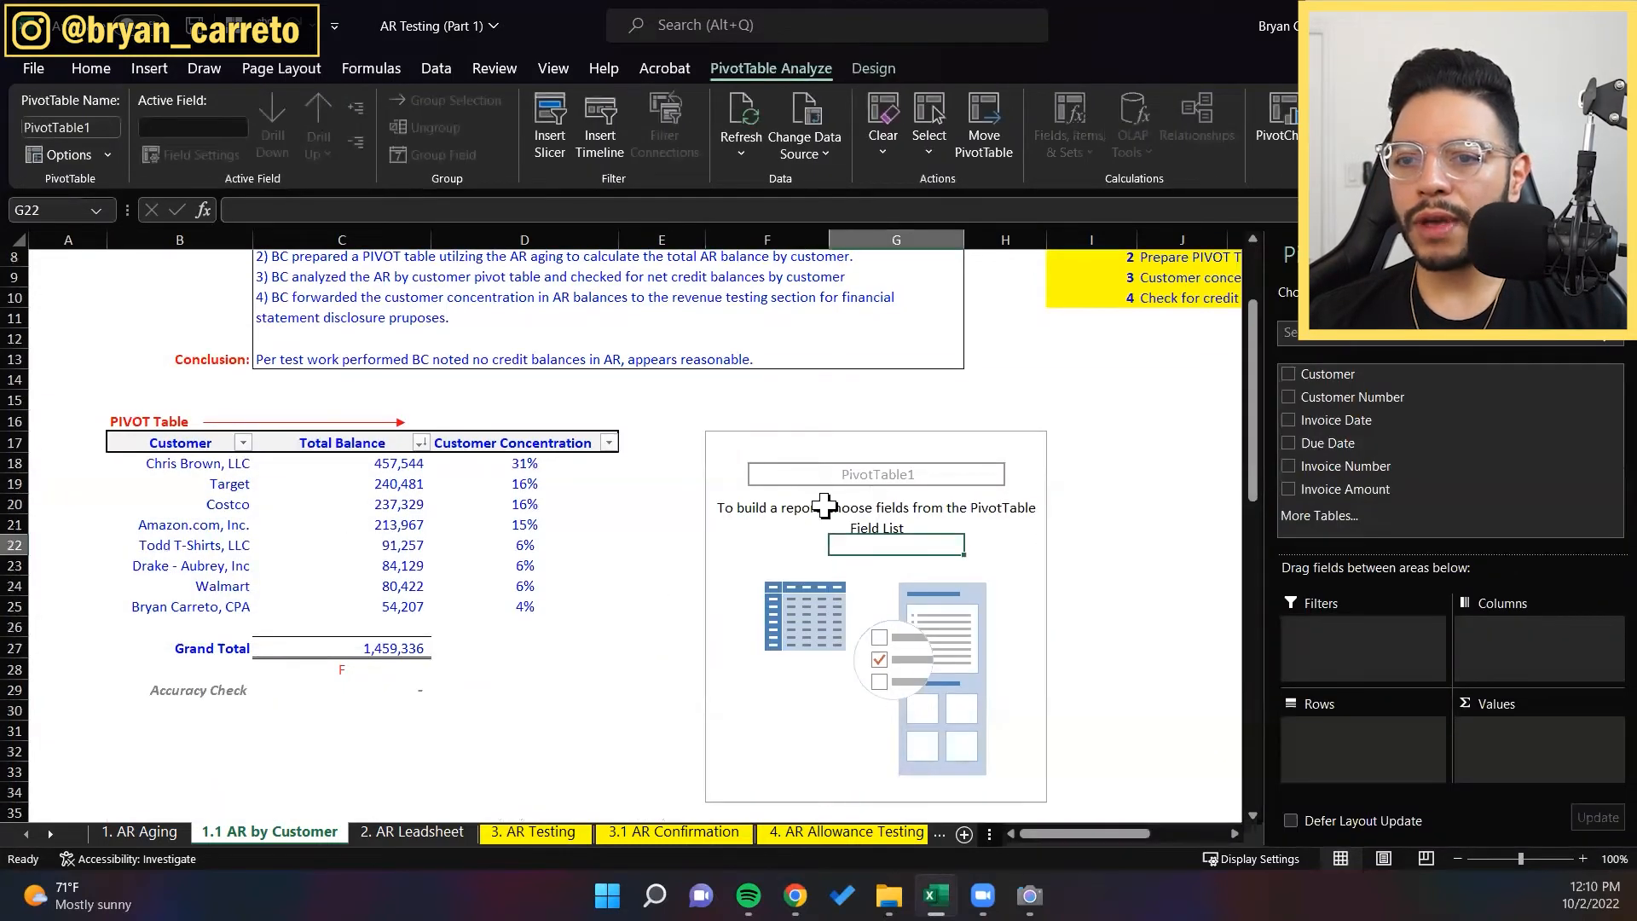
# Step: Summarize the new PivotTable by Customer in rows with the sum of Invoice Amount as values
pyautogui.scroll(2, 690, 653)
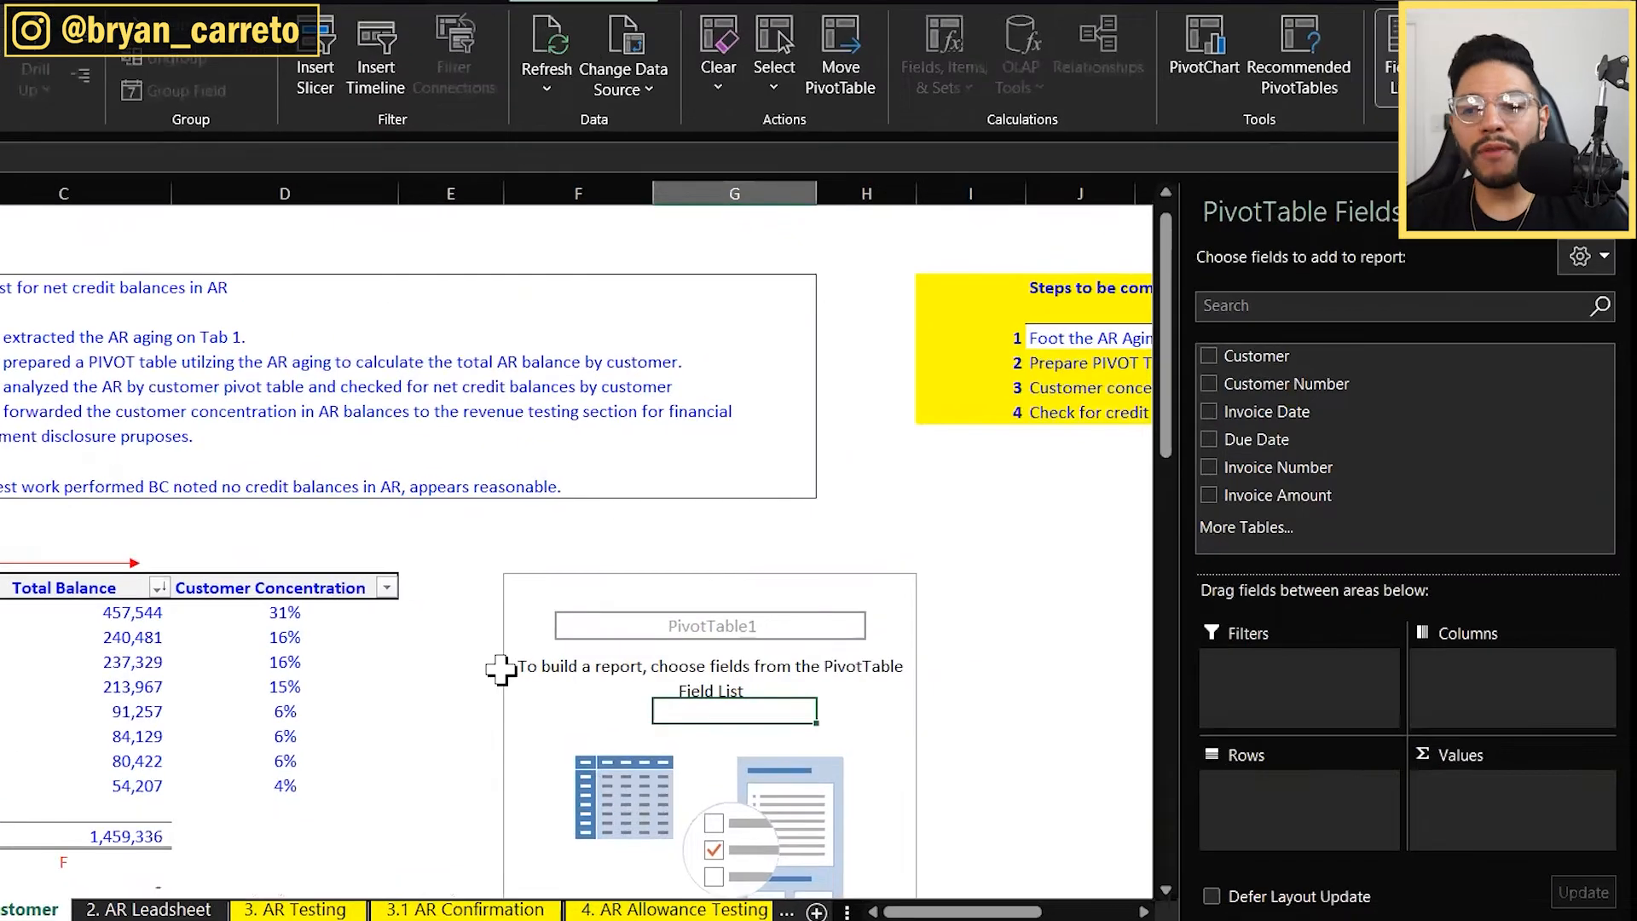
pyautogui.click(1210, 355)
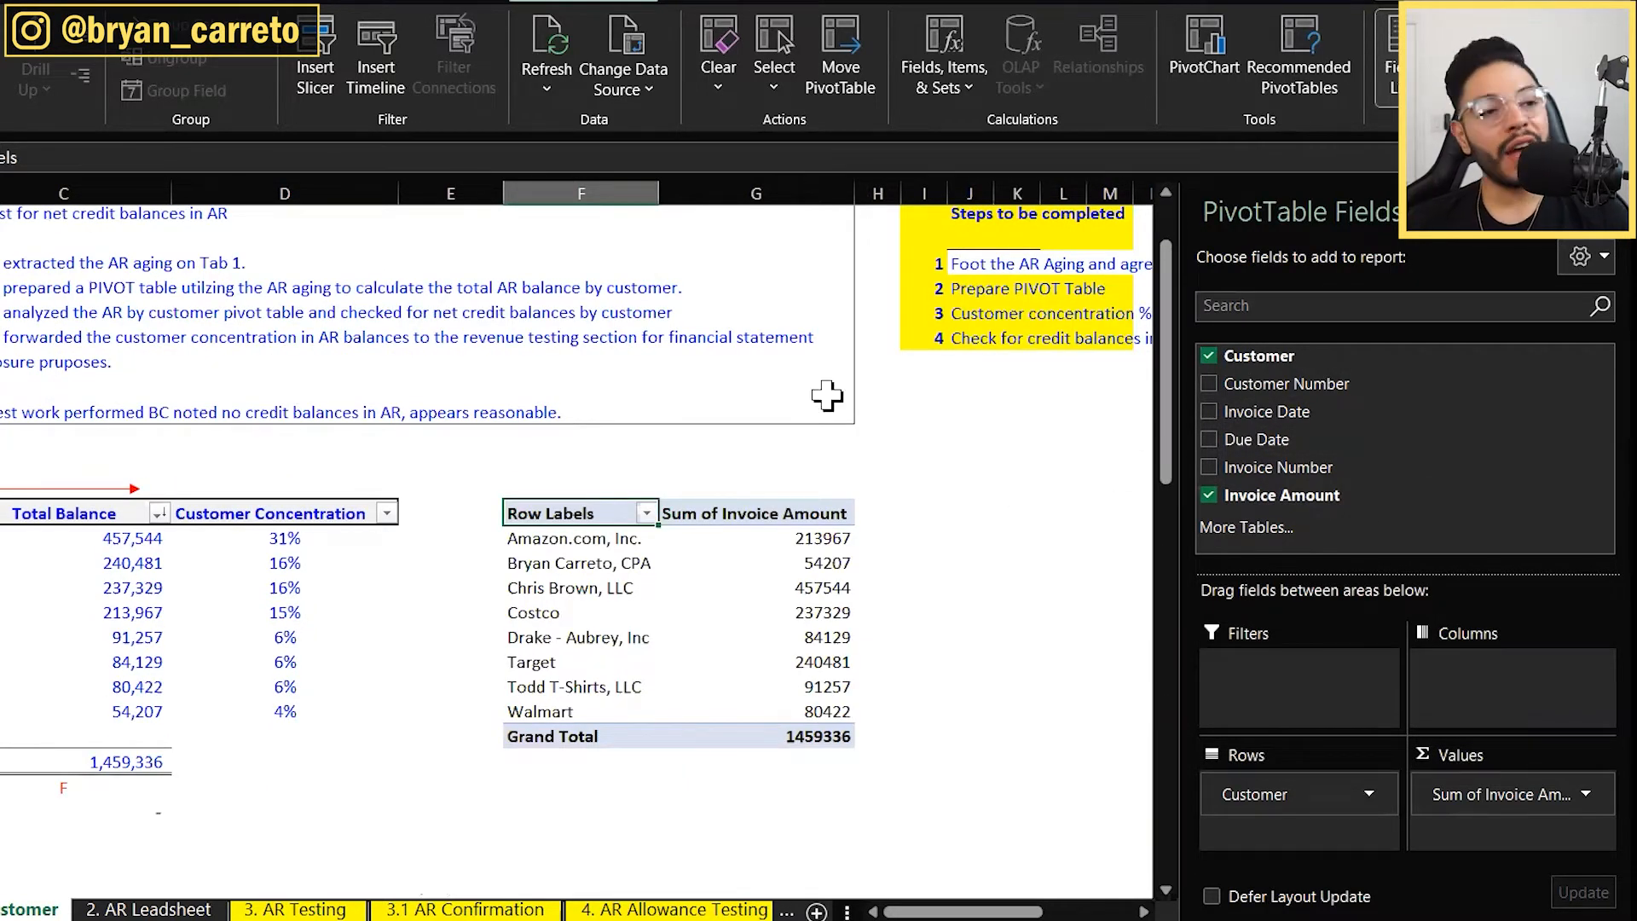
pyautogui.click(773, 585)
pyautogui.press('Up')
pyautogui.press('Up')
pyautogui.hotkey('ctrl', 'shift', 'Down')
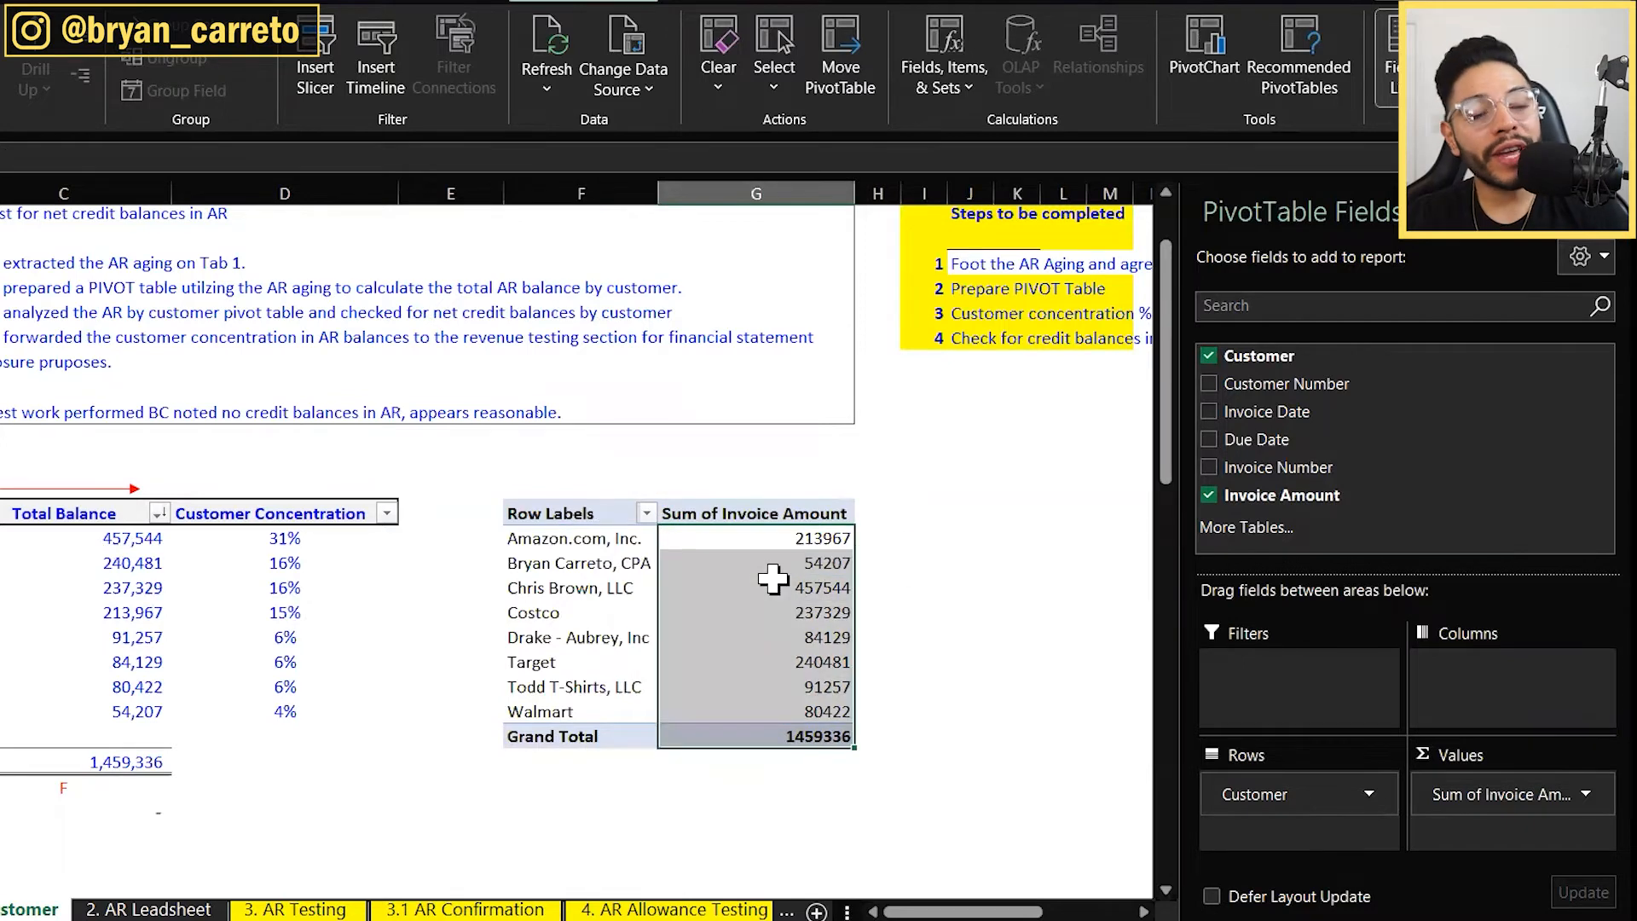
pyautogui.click(1063, 537)
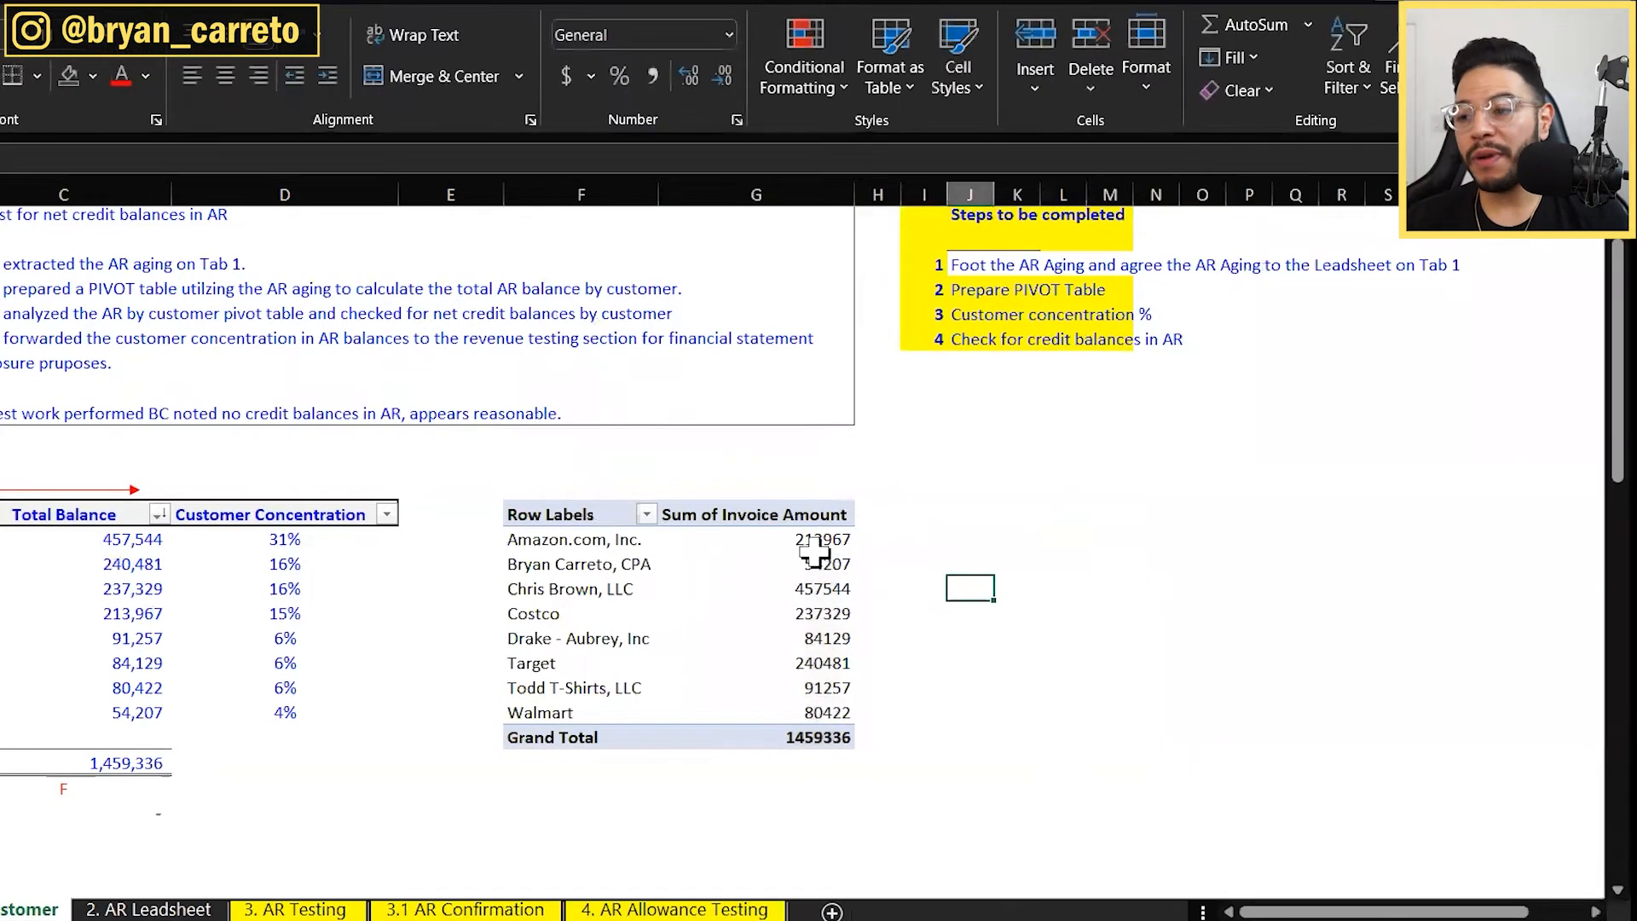
# Step: Convert the PivotTable in F17:G26 to static values by copying it and pasting values over itself
pyautogui.click(821, 564)
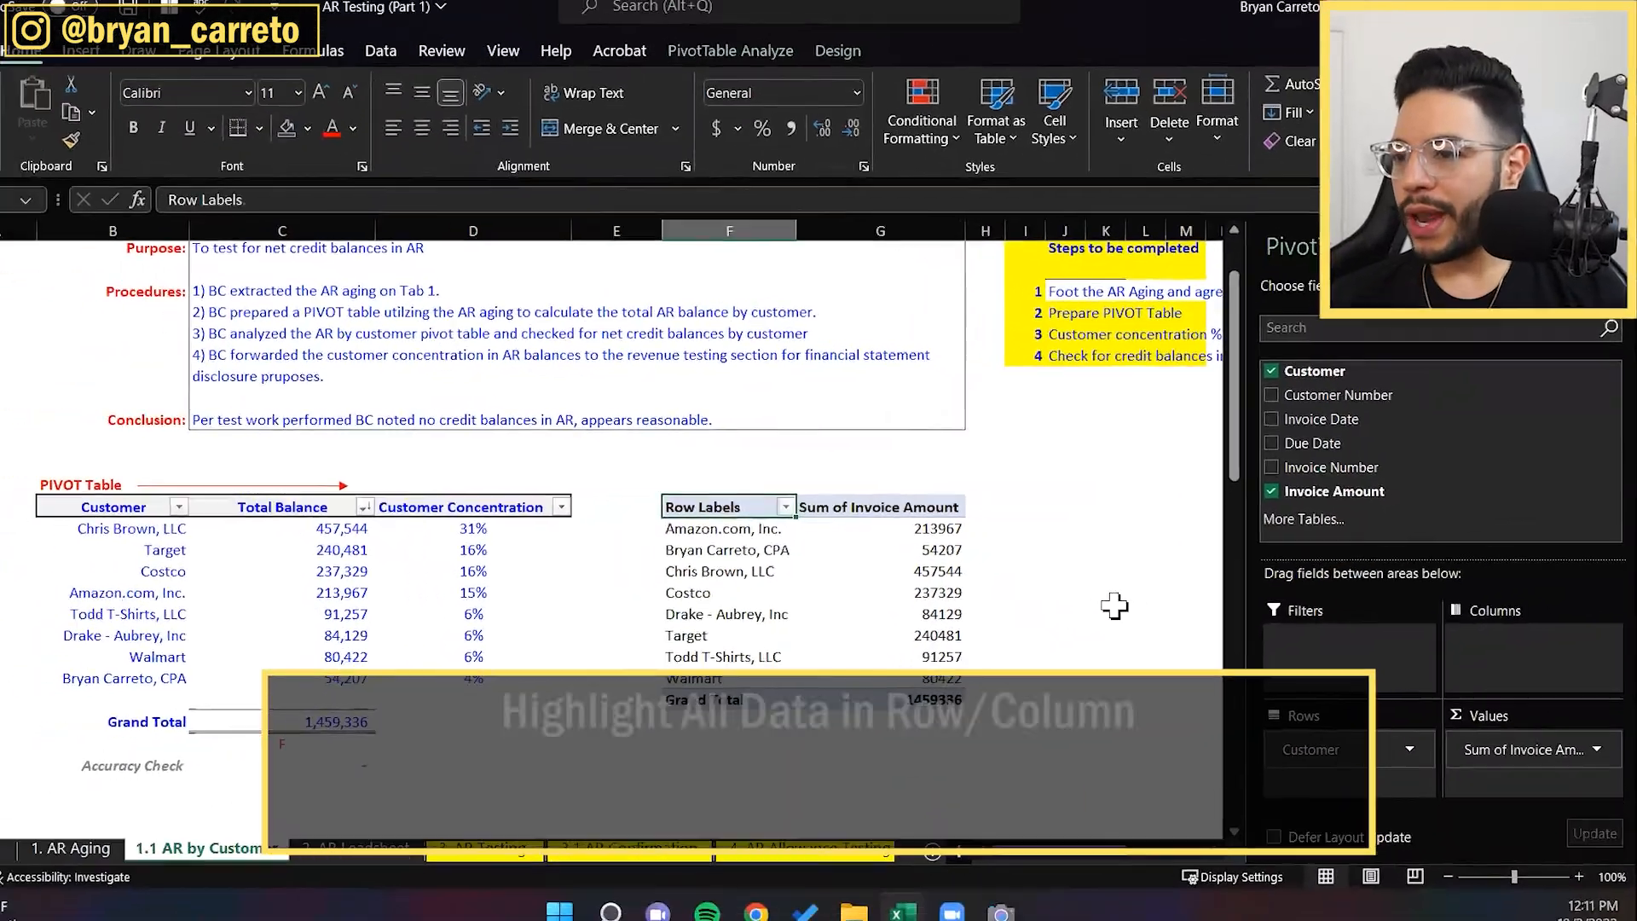
pyautogui.hotkey('shift', 'Right')
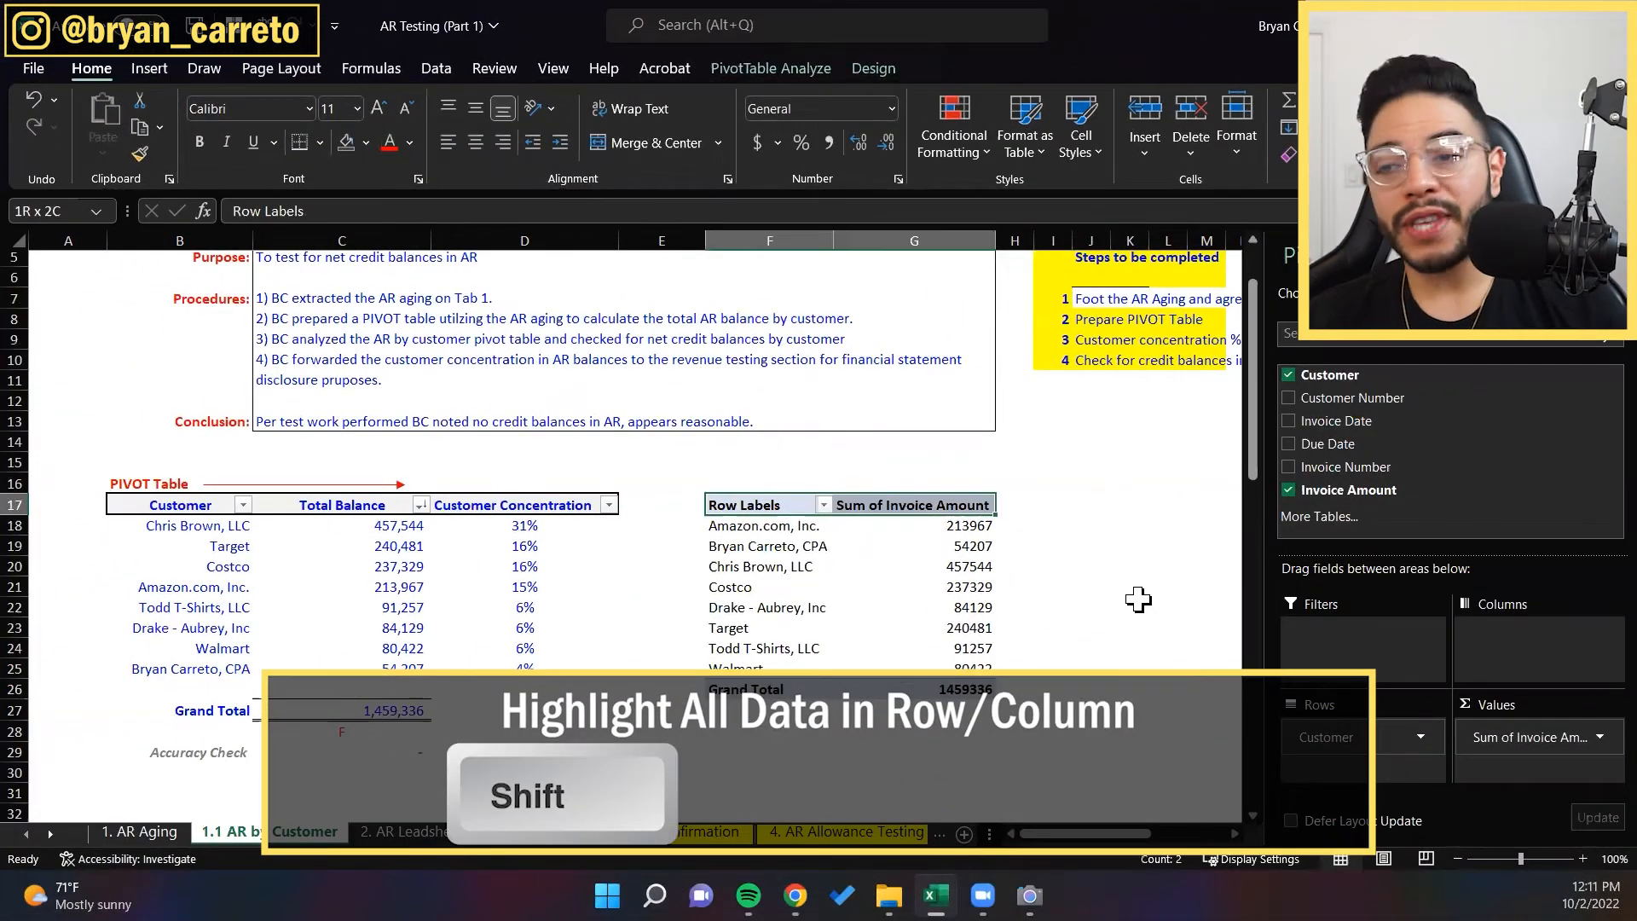
pyautogui.hotkey('ctrl', 'shift', 'Down')
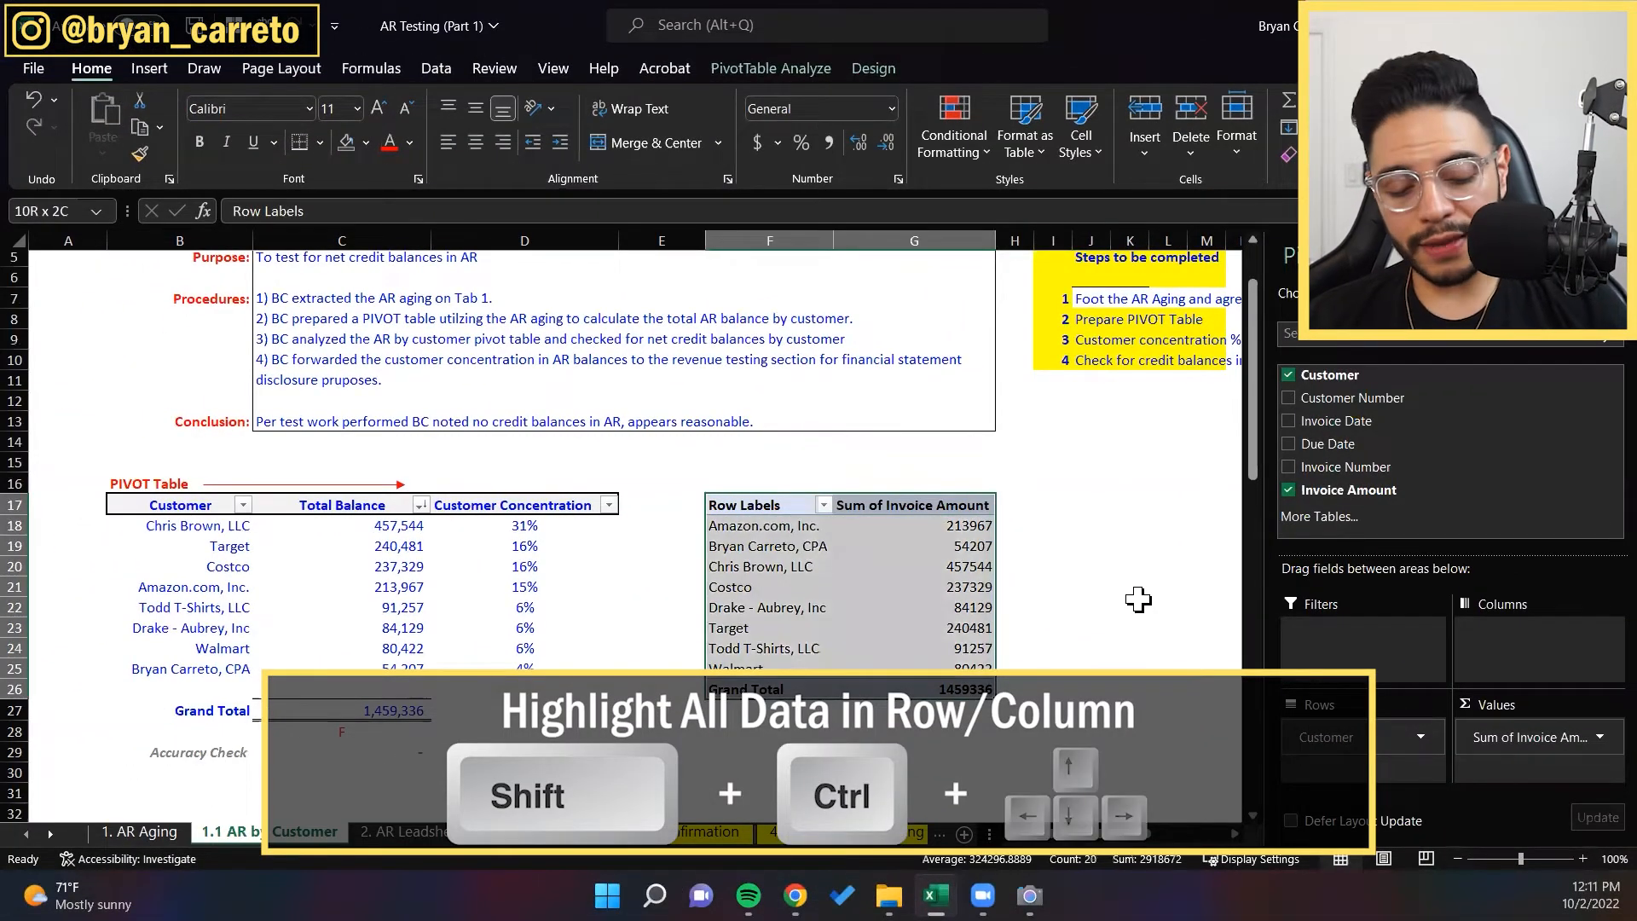
pyautogui.hotkey('ctrl', 'c')
pyautogui.hotkey('alt', 'h')
pyautogui.press('v')
pyautogui.press('v')
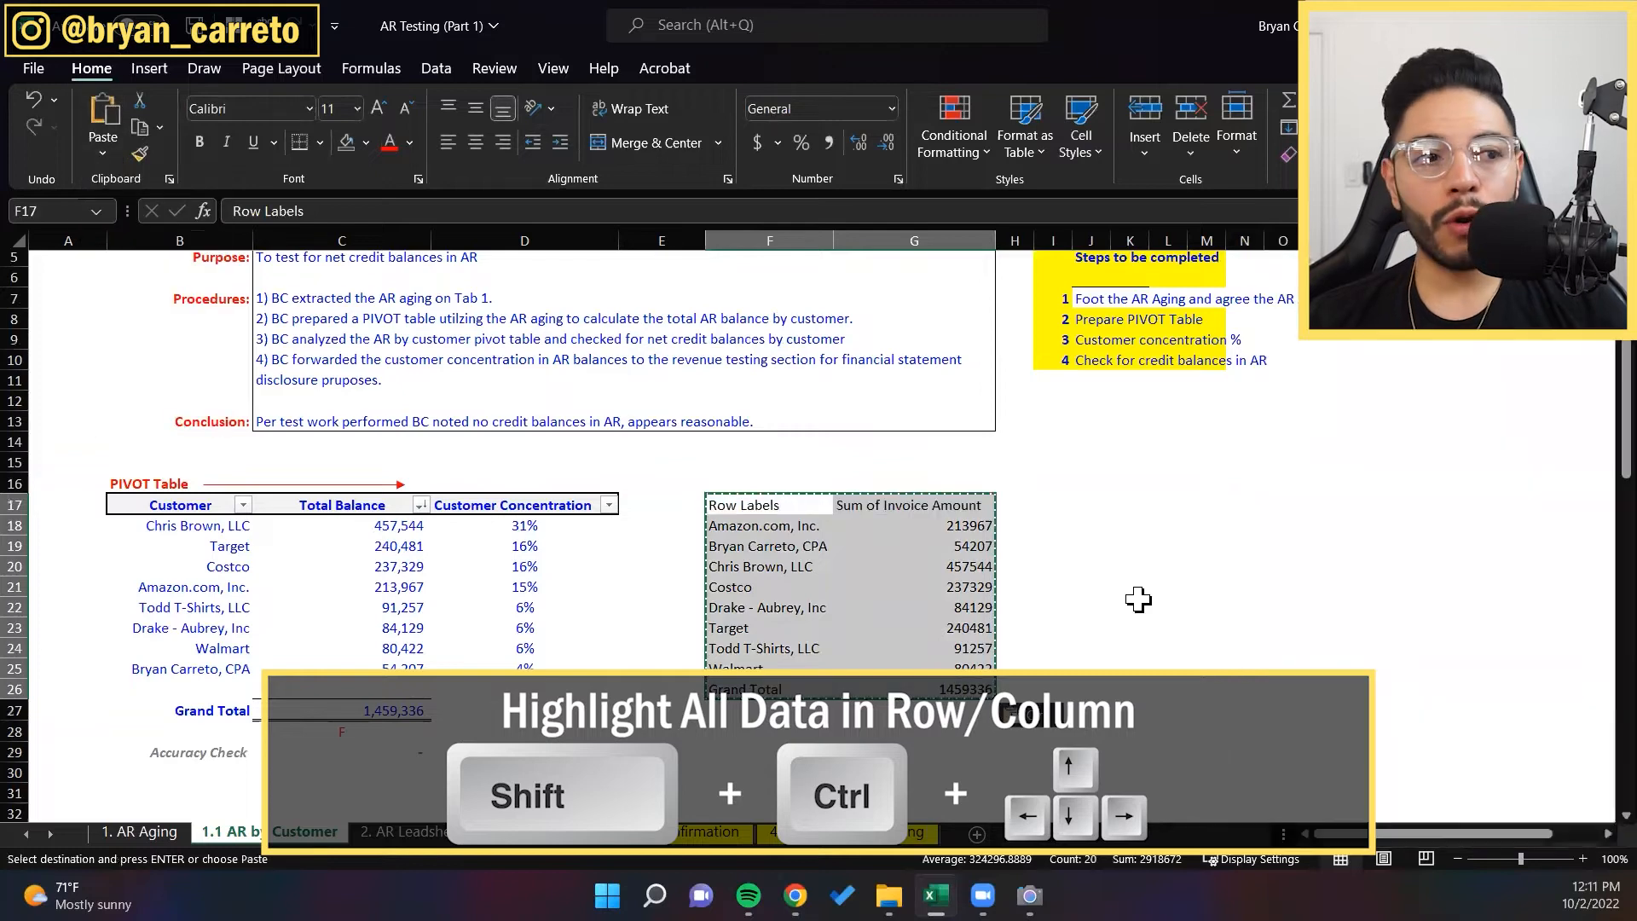
pyautogui.press('Escape')
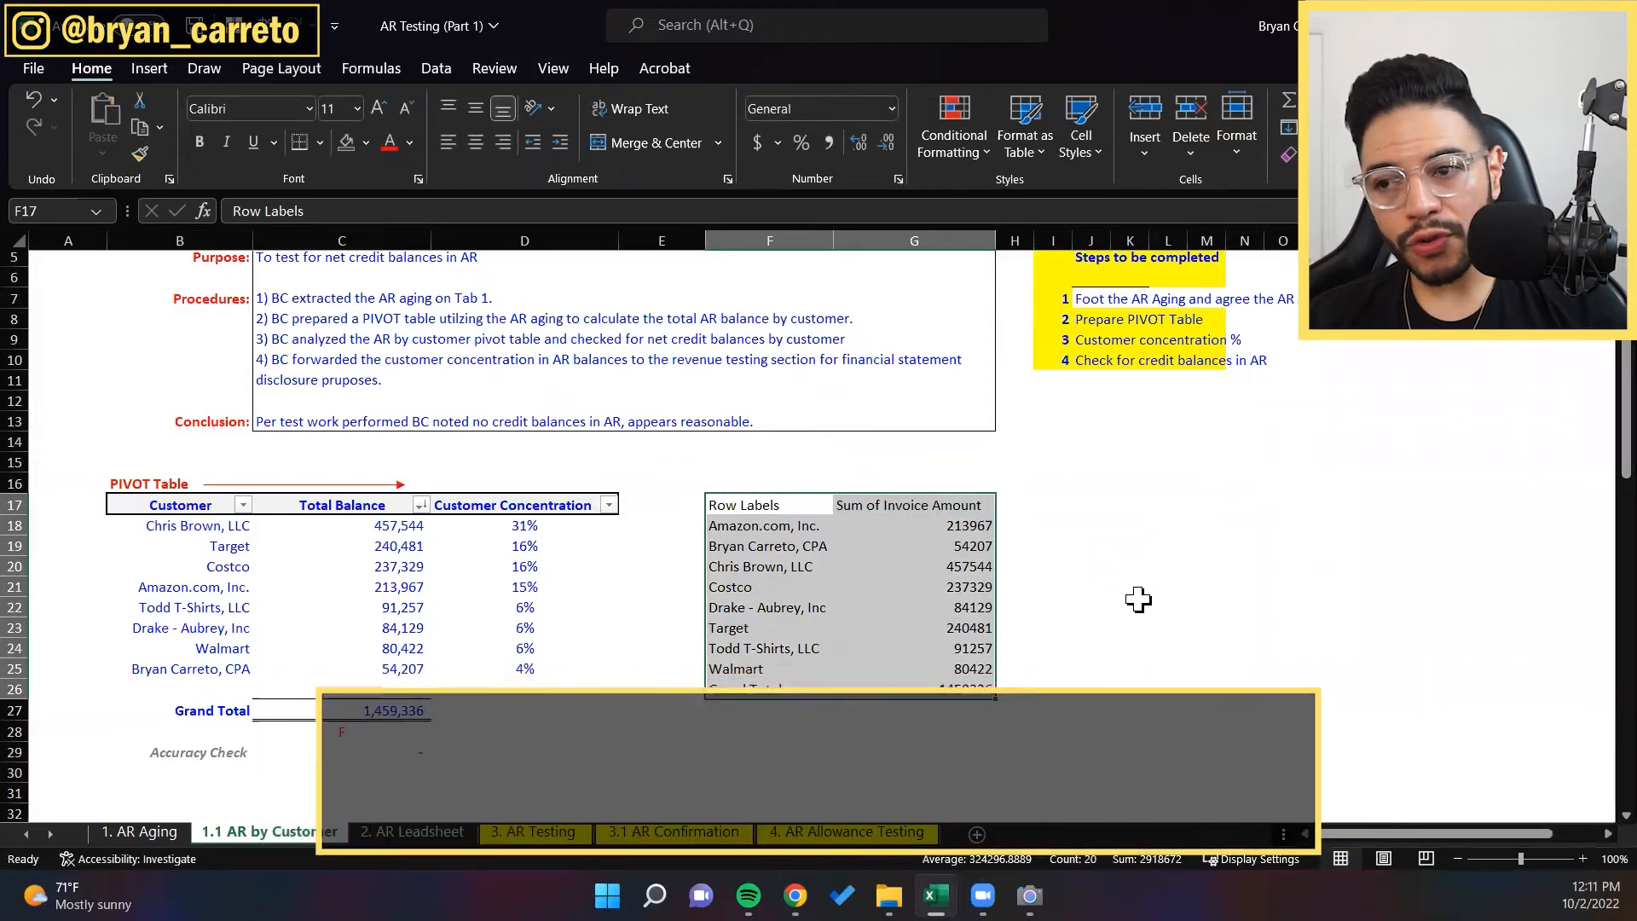
# Step: Center the contents of F17:G26 and rename the header in F17 to Customer
pyautogui.press('h')
pyautogui.press('a')
pyautogui.press('c')
pyautogui.press('Down')
pyautogui.press('Up')
pyautogui.write('Customer')
pyautogui.press('Return')
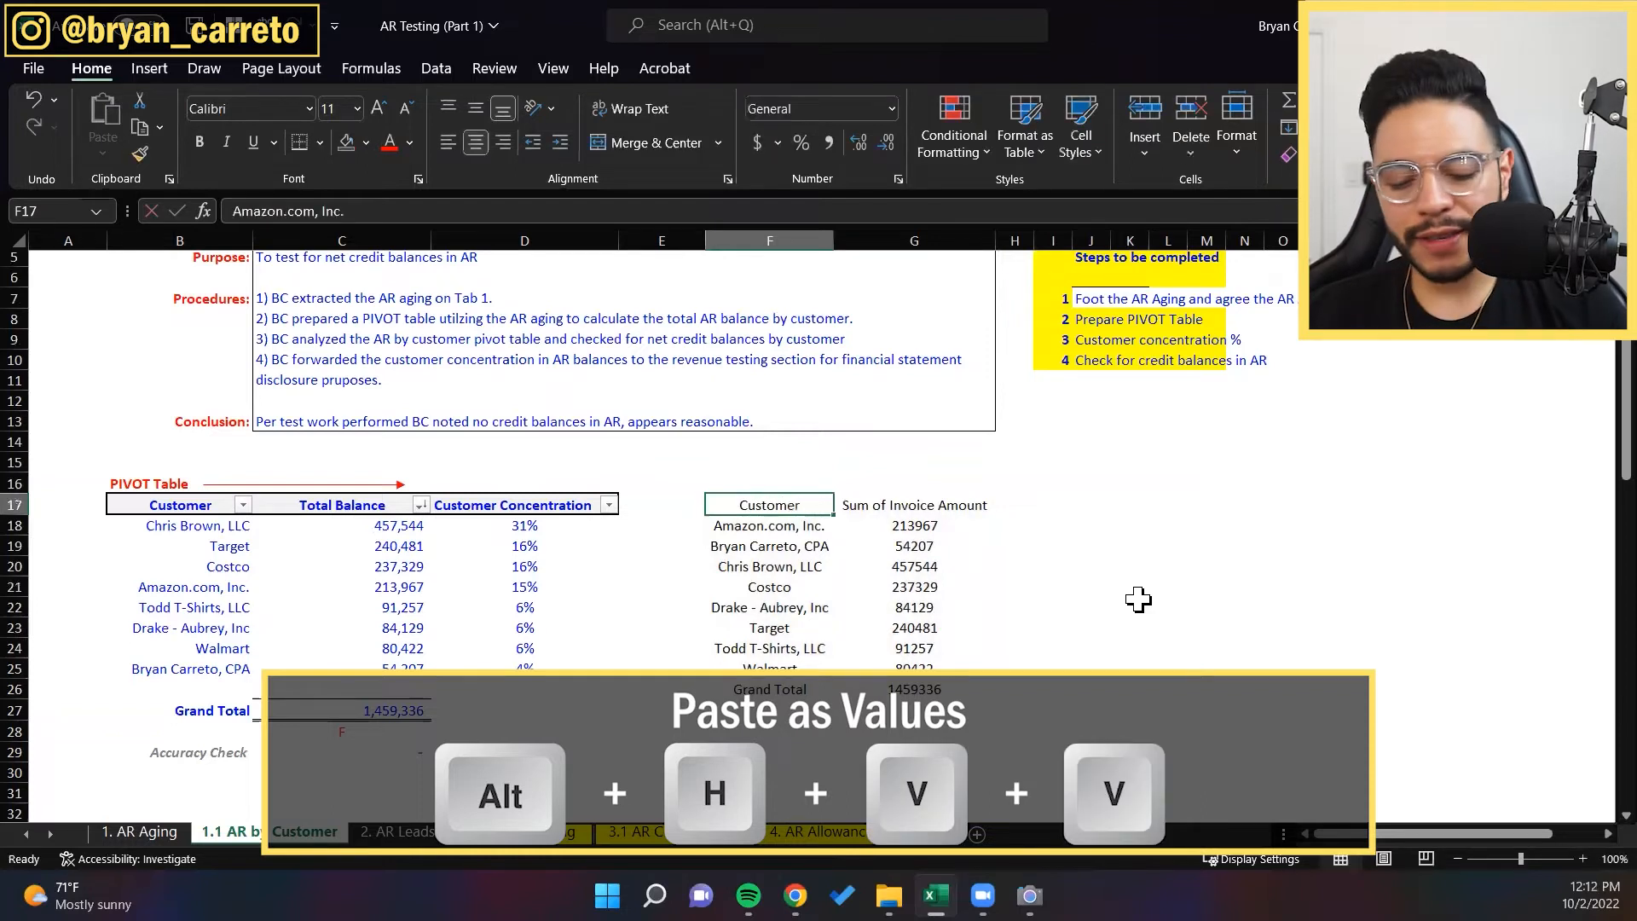
# Step: Copy the Total Balance header from C17 into G17 to replace the summary's amount header
pyautogui.press('Up')
pyautogui.press('Right')
pyautogui.press('Left')
pyautogui.press('Left')
pyautogui.press('Left')
pyautogui.press('Left')
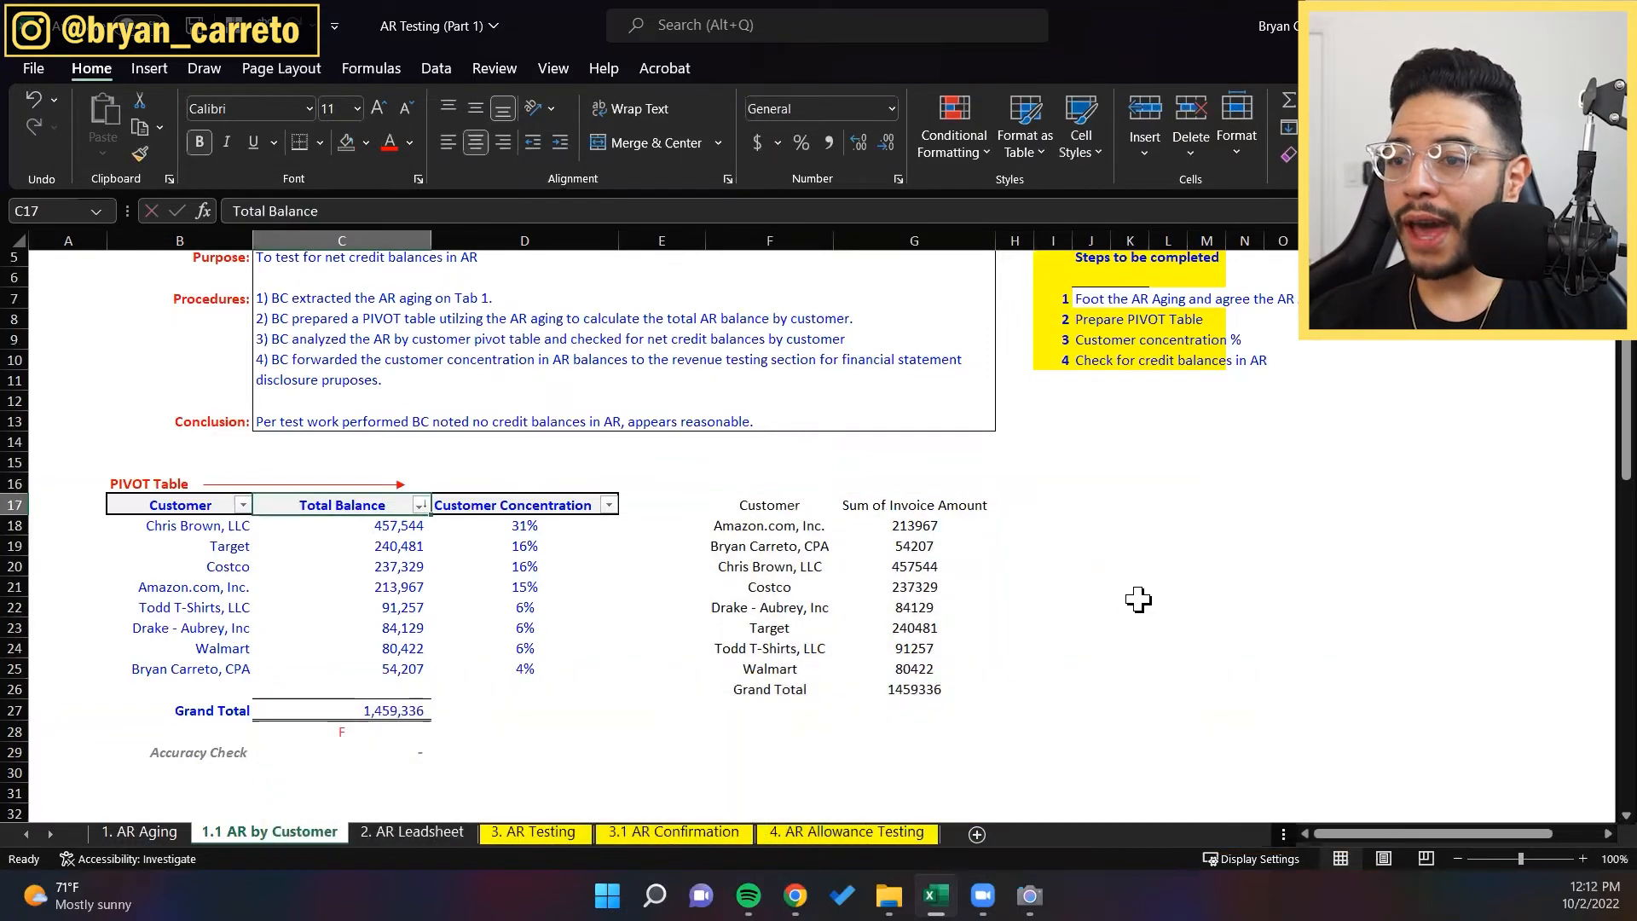
pyautogui.hotkey('ctrl', 'c')
pyautogui.press('Right')
pyautogui.press('Right')
pyautogui.press('Right')
pyautogui.press('Right')
pyautogui.hotkey('ctrl', 'v')
pyautogui.press('Escape')
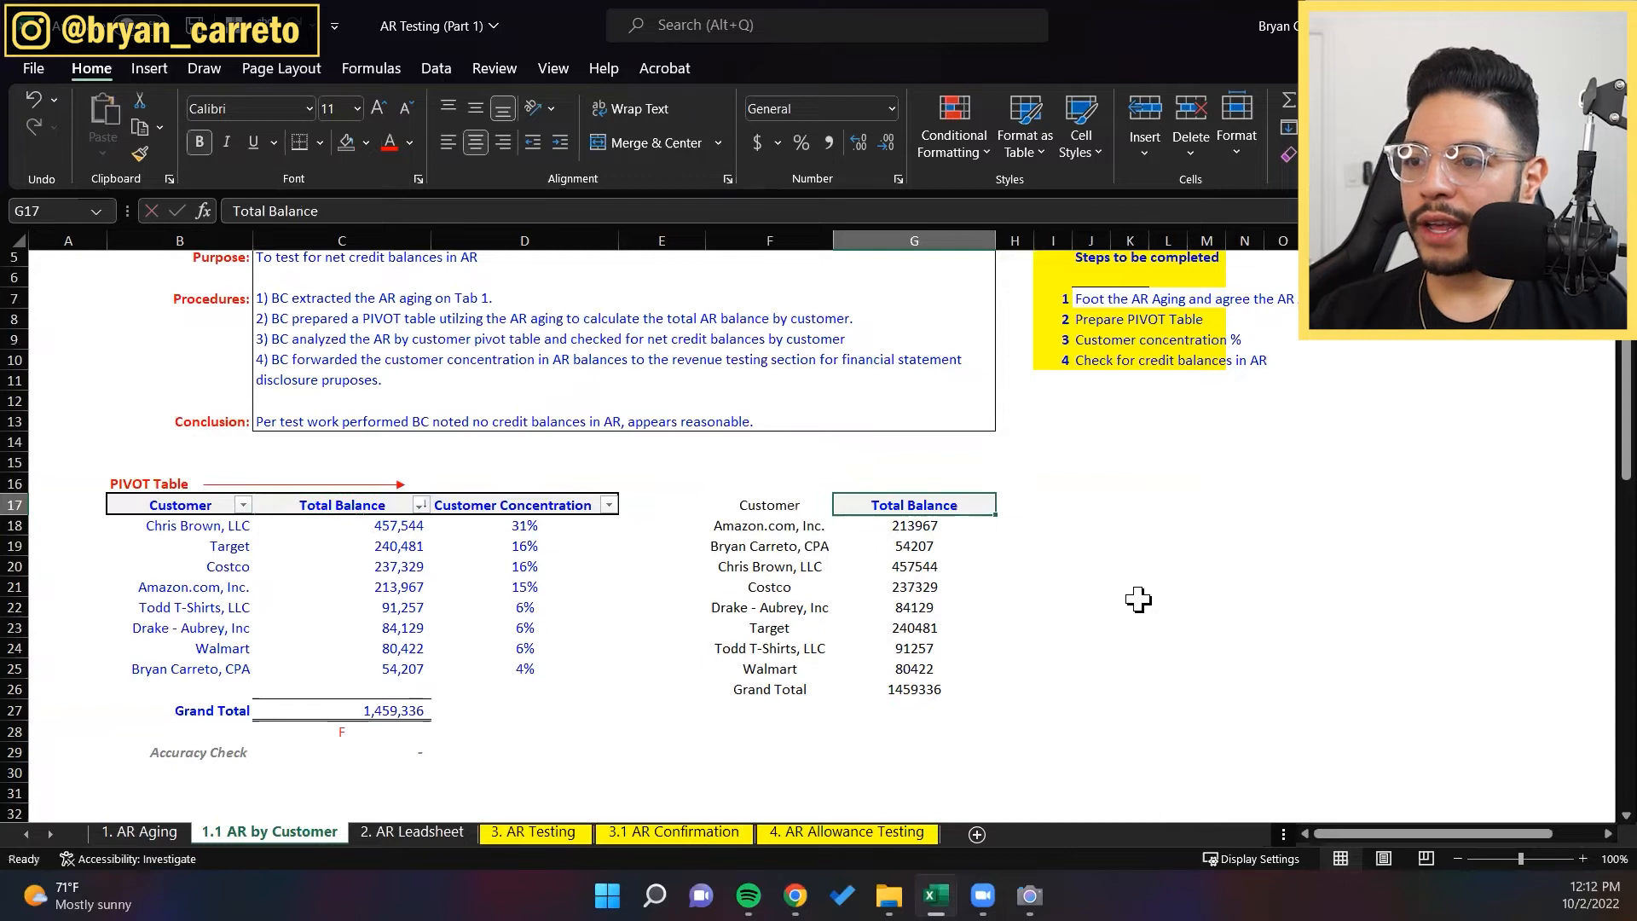
# Step: Copy the Customer Concentration header from D17 into H17, beside the new Total Balance header
pyautogui.press('Left')
pyautogui.press('Left')
pyautogui.press('Left')
pyautogui.hotkey('ctrl', 'c')
pyautogui.press('Right')
pyautogui.press('Right')
pyautogui.press('Right')
pyautogui.press('Right')
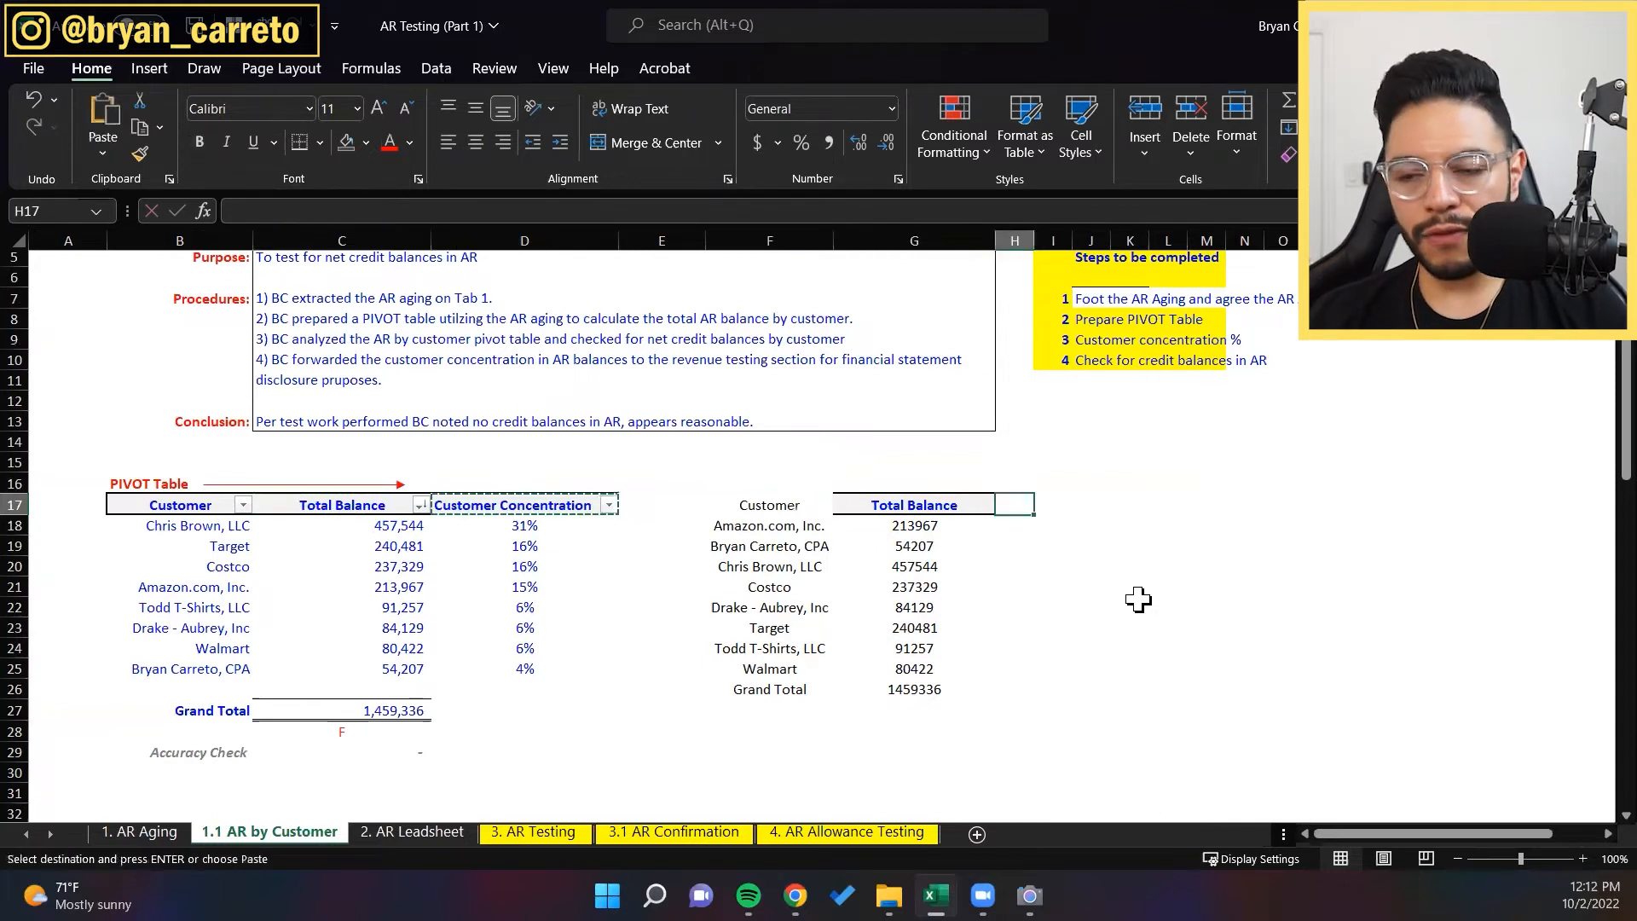
pyautogui.hotkey('ctrl', 'v')
pyautogui.press('Escape')
pyautogui.press('Left')
pyautogui.press('Left')
pyautogui.hotkey('shift', 'Down')
pyautogui.hotkey('shift', 'Right')
pyautogui.hotkey('shift', 'Right')
pyautogui.hotkey('shift', 'Down')
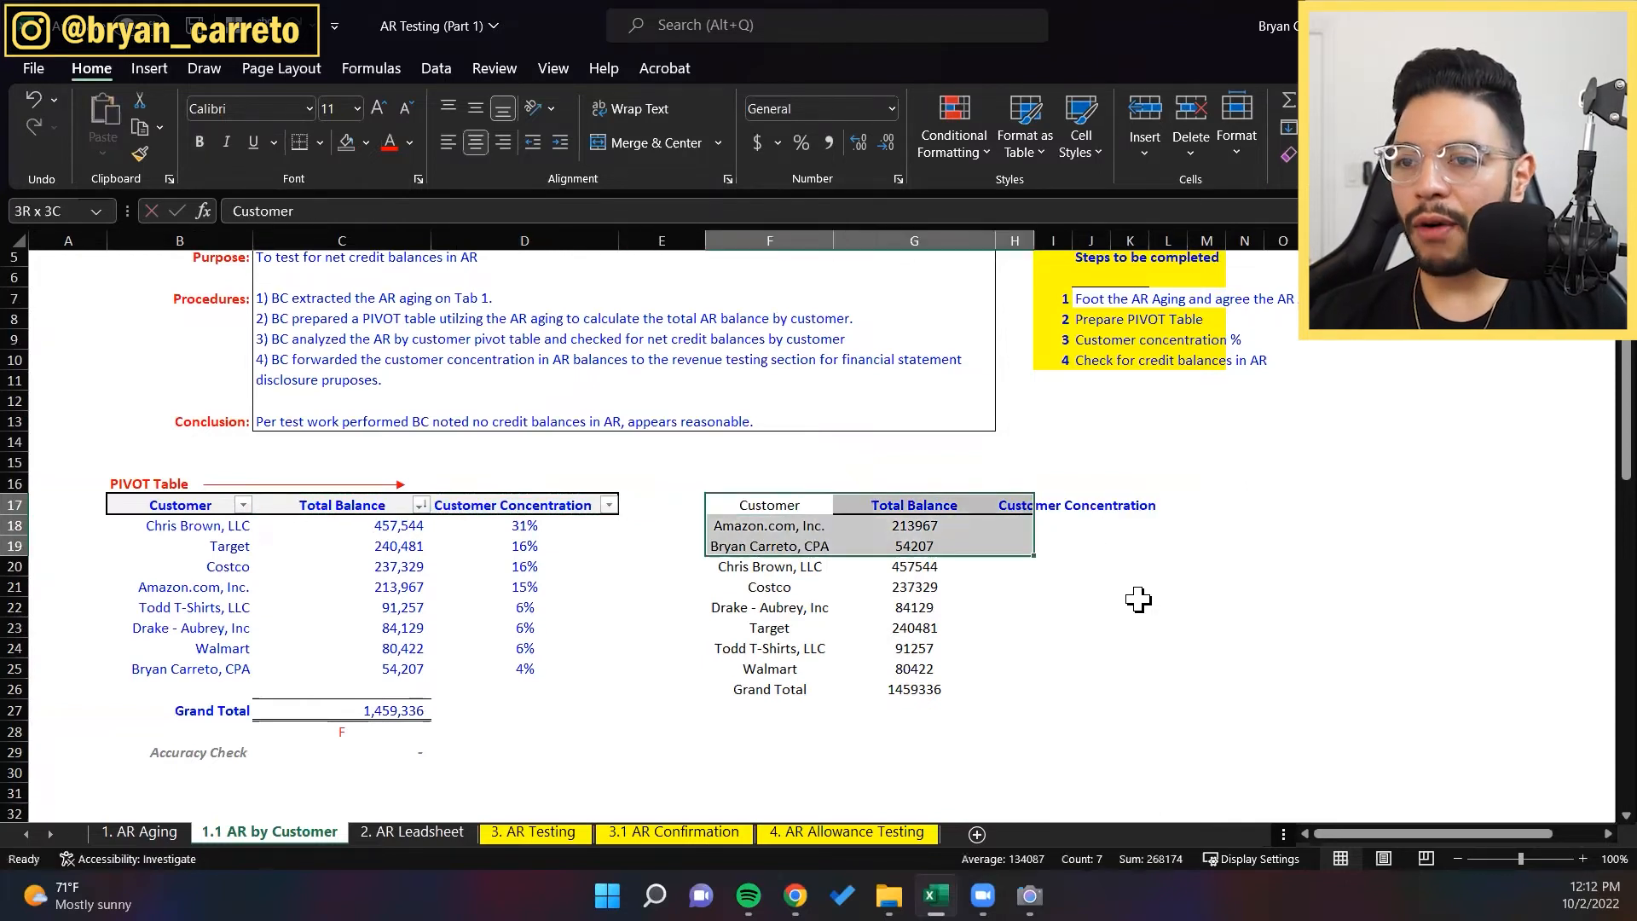
pyautogui.hotkey('shift', 'Right')
pyautogui.hotkey('shift', 'Down')
pyautogui.hotkey('shift', 'Down')
pyautogui.hotkey('shift', 'Down')
pyautogui.hotkey('shift', 'Down')
pyautogui.hotkey('shift', 'Right')
pyautogui.hotkey('shift', 'Down')
pyautogui.hotkey('shift', 'Down')
pyautogui.hotkey('shift', 'Down')
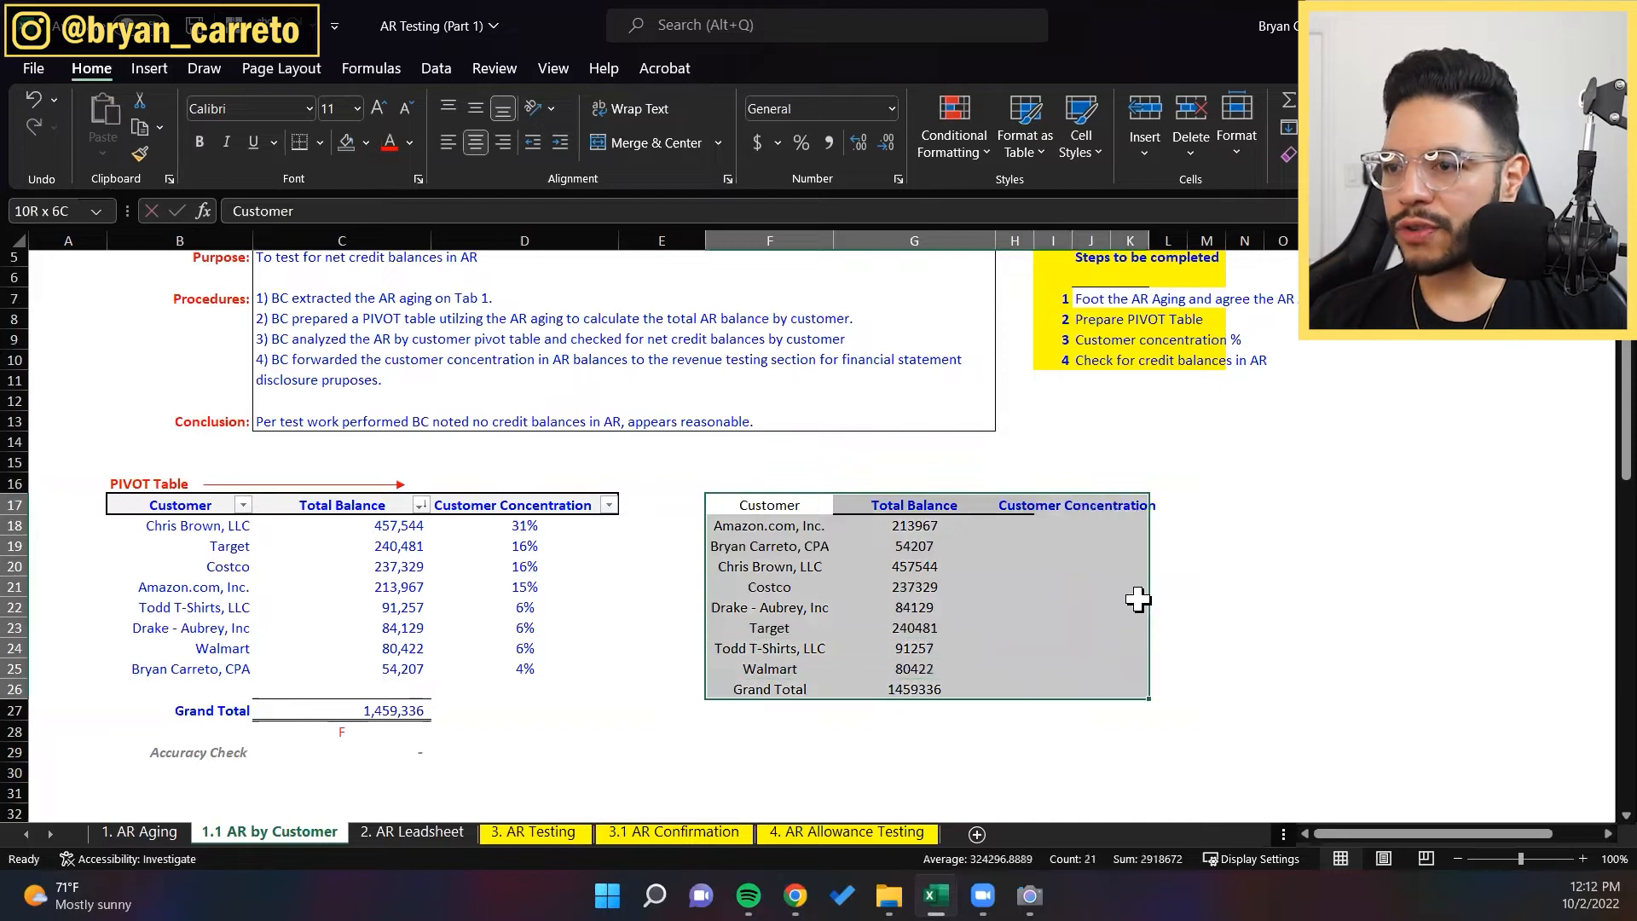
pyautogui.press('Down')
pyautogui.press('Down')
pyautogui.press('Down')
pyautogui.press('Right')
pyautogui.press('Down')
pyautogui.press('Down')
pyautogui.press('Down')
pyautogui.press('Down')
pyautogui.press('Down')
pyautogui.press('Down')
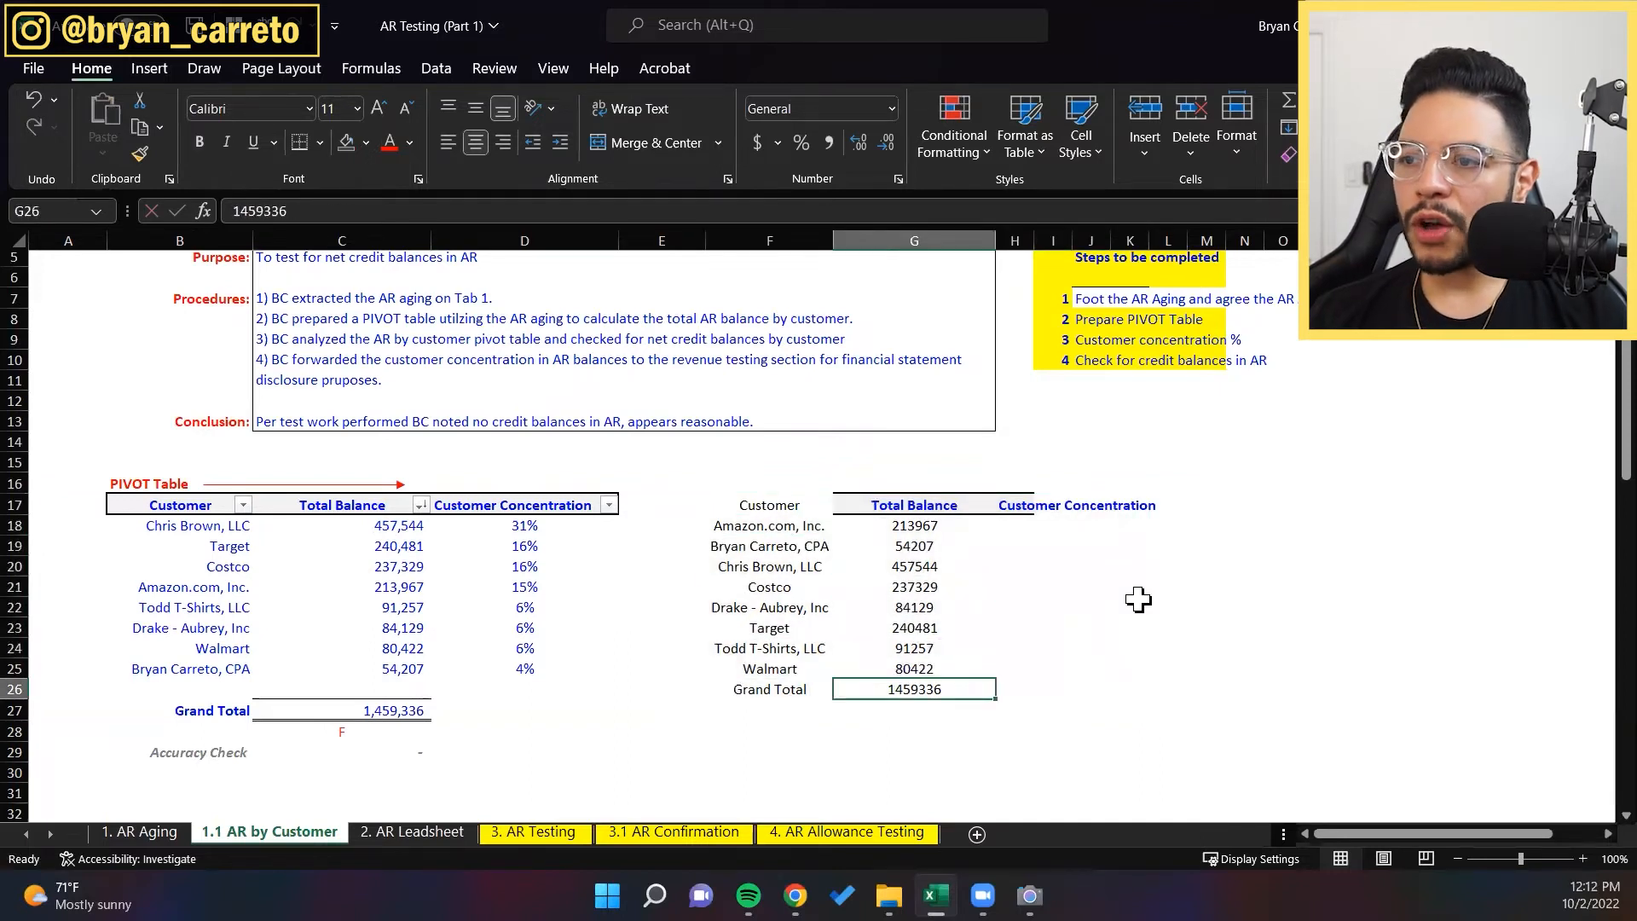
# Step: Delete the contents of the duplicate customer summary in F17:K26
pyautogui.press('Left')
pyautogui.press('Up')
pyautogui.hotkey('ctrl', 'Up')
pyautogui.hotkey('shift', 'Down')
pyautogui.hotkey('shift', 'Down')
pyautogui.hotkey('shift', 'Down')
pyautogui.hotkey('shift', 'Right')
pyautogui.hotkey('shift', 'Right')
pyautogui.hotkey('shift', 'Right')
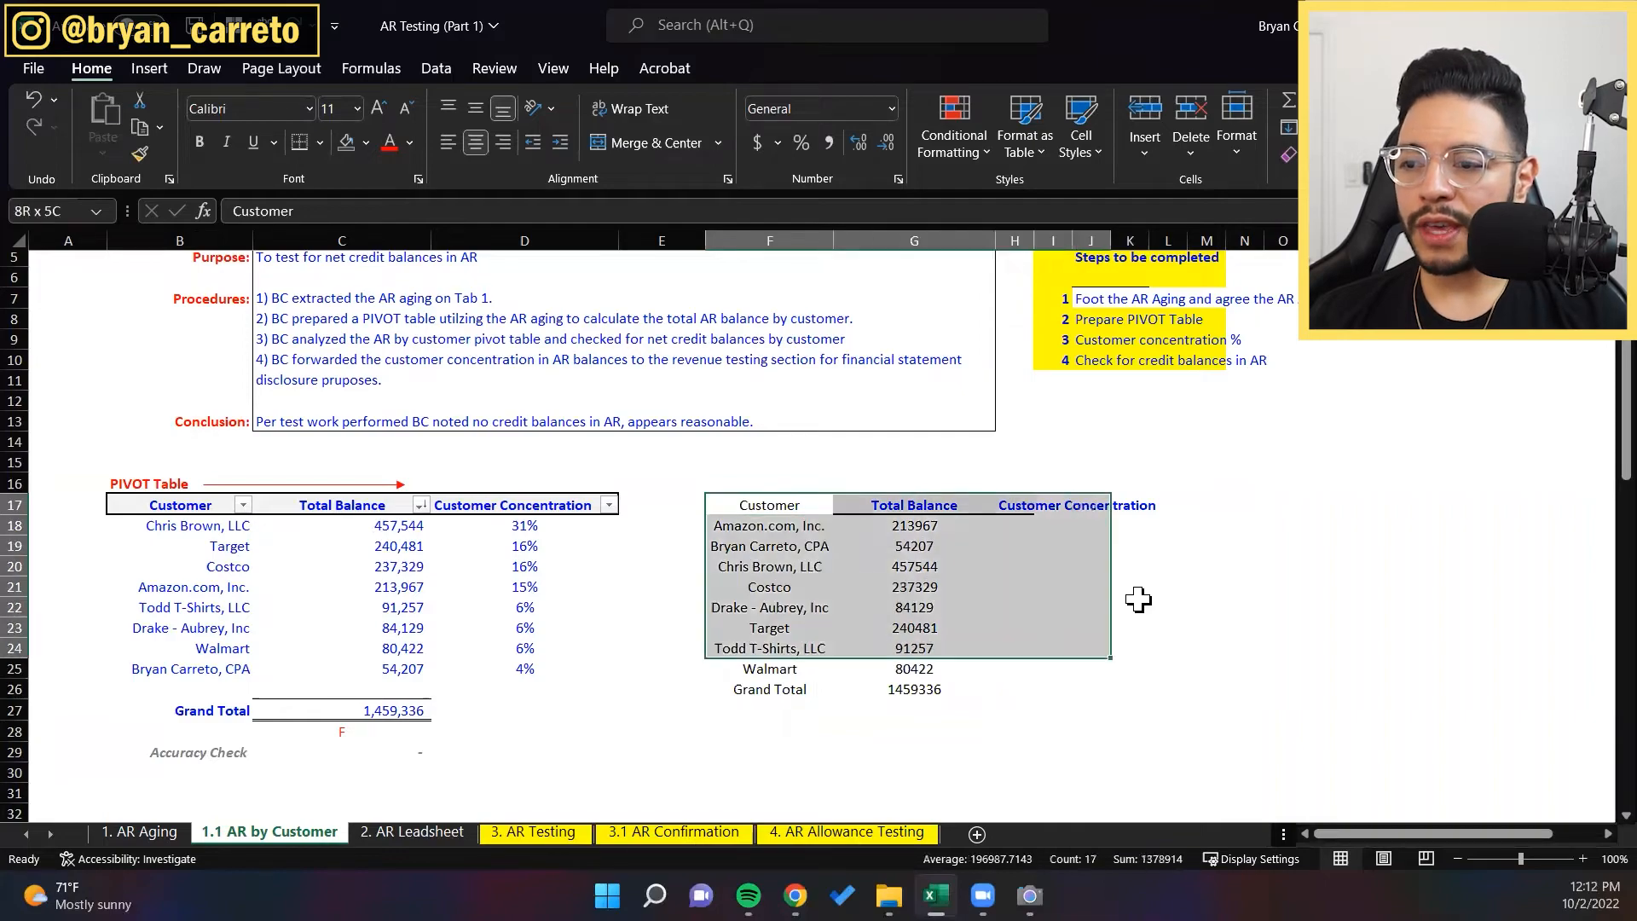
pyautogui.hotkey('shift', 'Down')
pyautogui.hotkey('shift', 'Down')
pyautogui.hotkey('shift', 'Down')
pyautogui.hotkey('shift', 'Down')
pyautogui.hotkey('shift', 'Down')
pyautogui.hotkey('shift', 'Down')
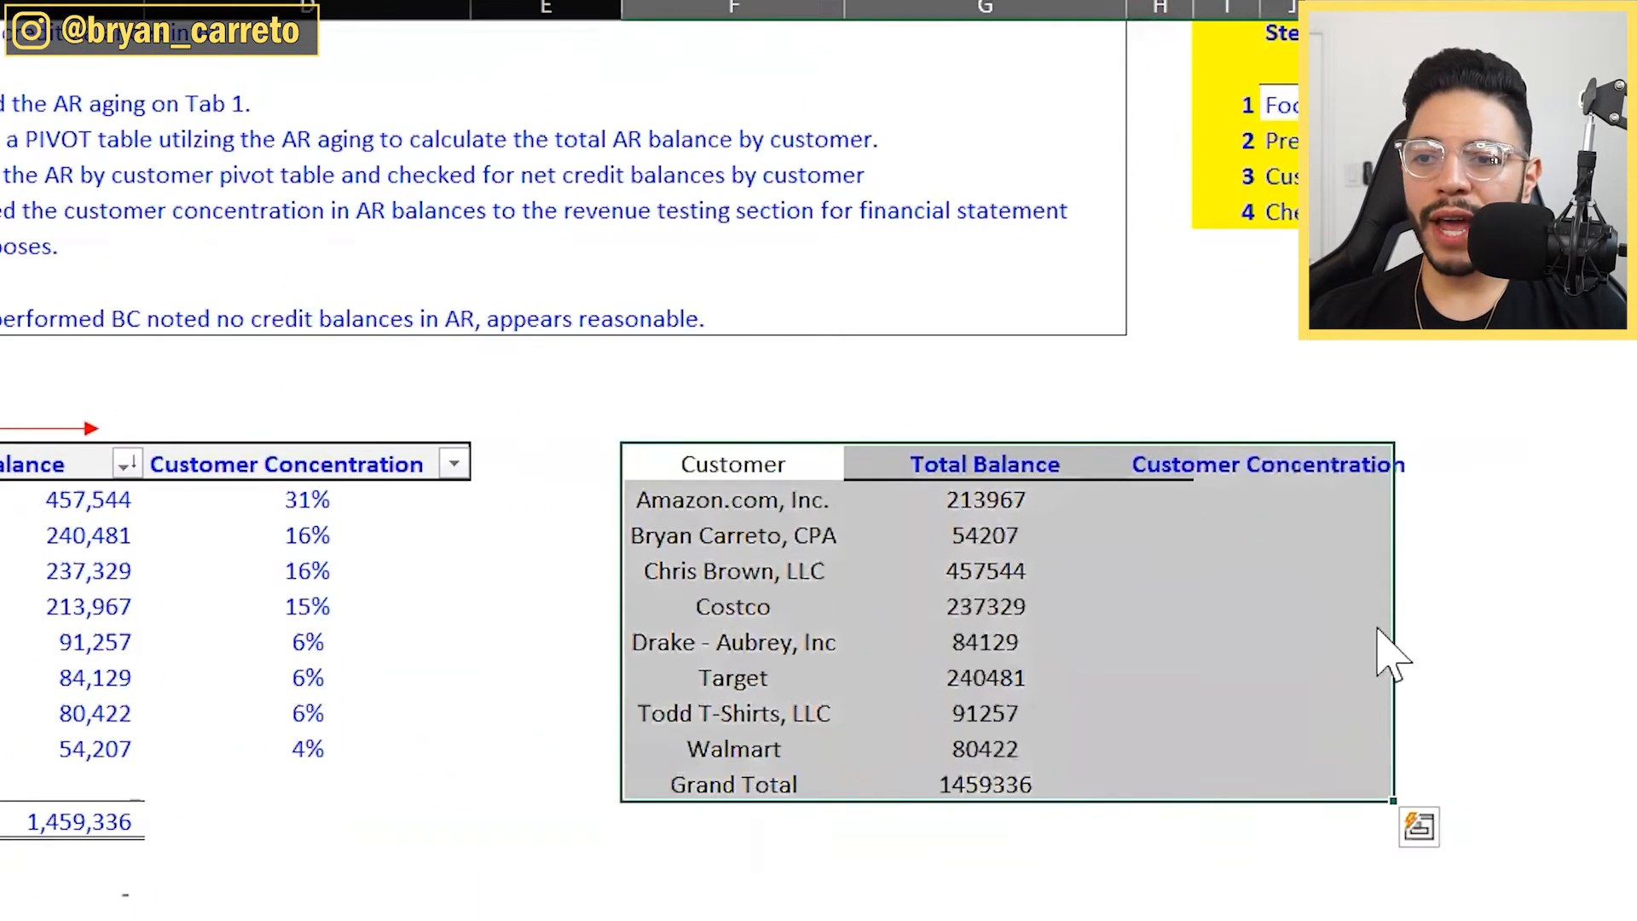
pyautogui.press('Delete')
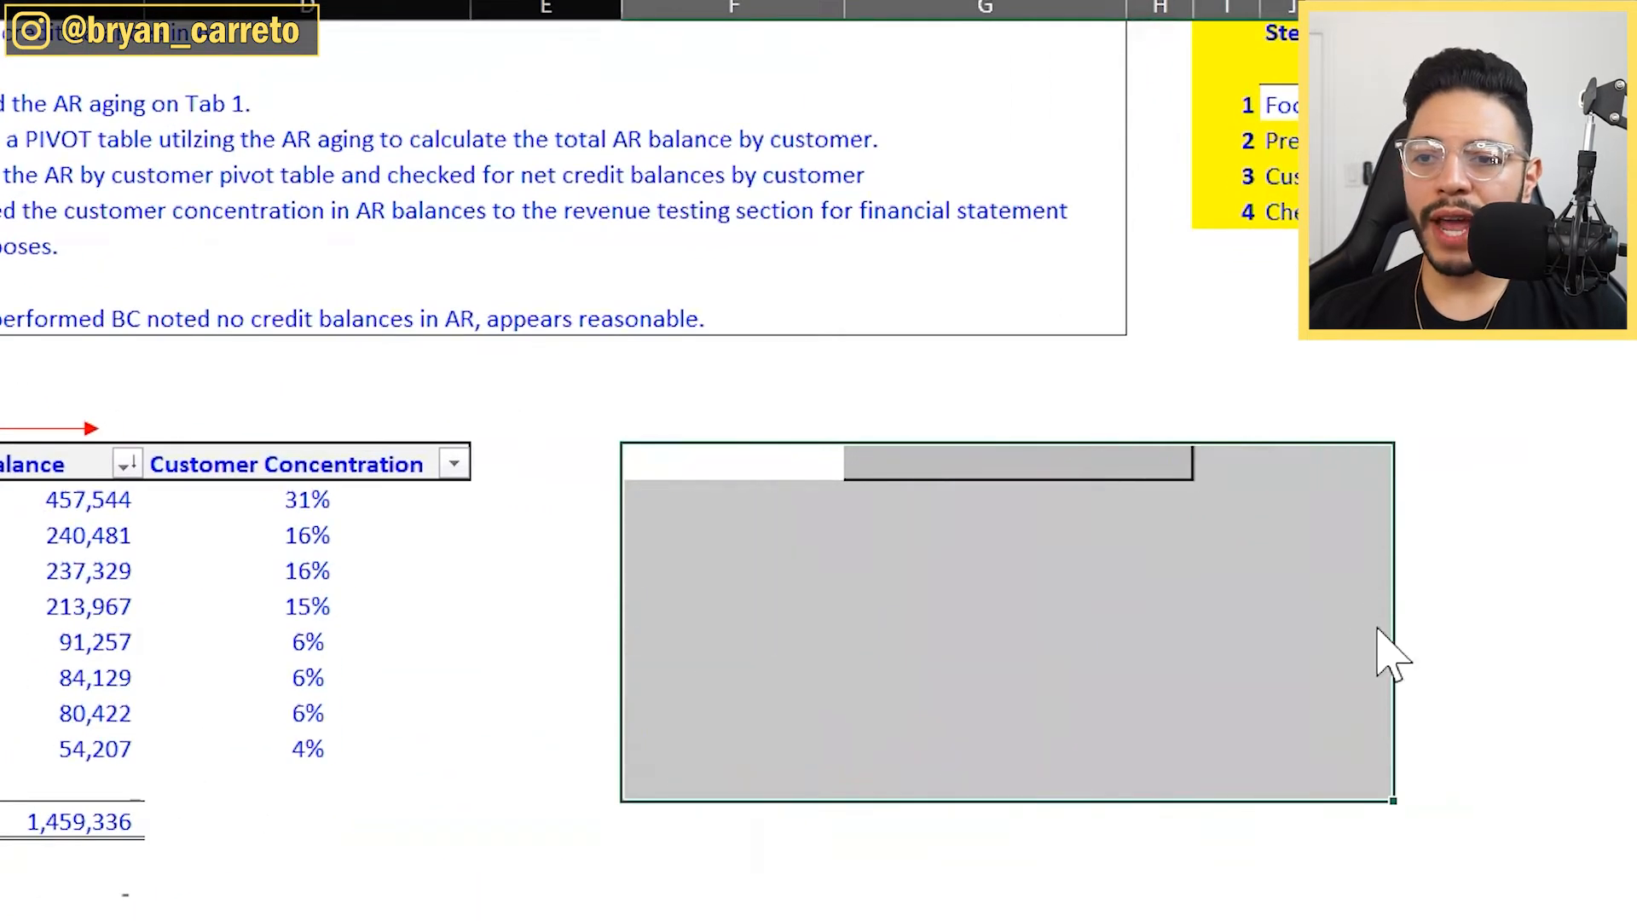
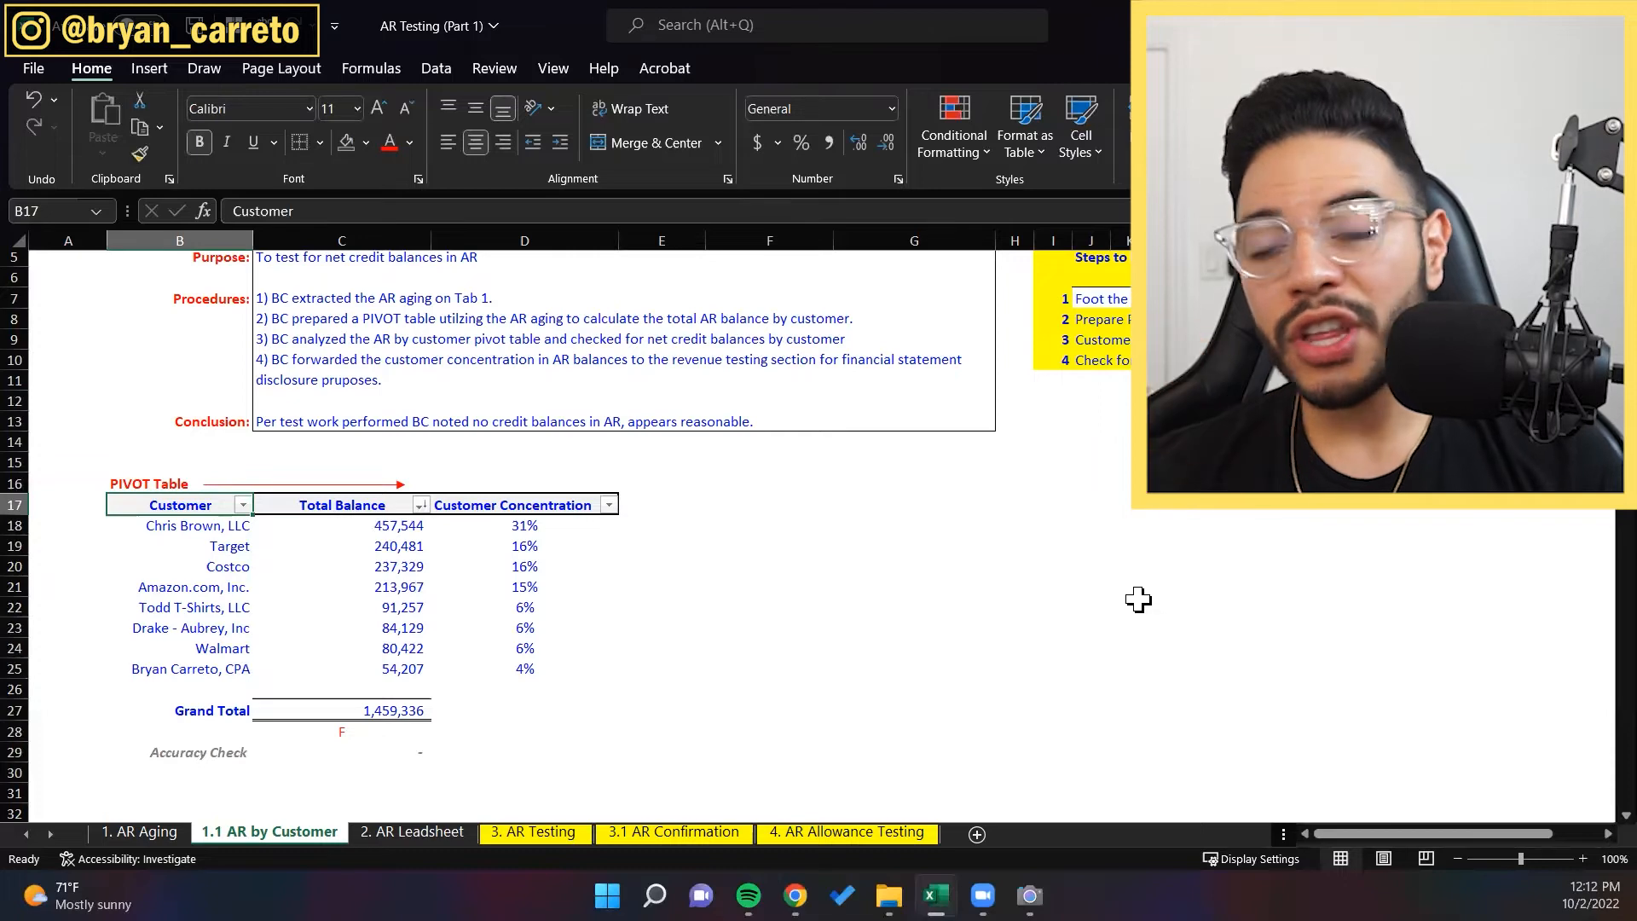
# Step: Go to the first customer row of the existing PIVOT Table and review the balances by customer
pyautogui.press('Down')
pyautogui.press('Down')
pyautogui.press('Up')
pyautogui.scroll(-2, 836, 511)
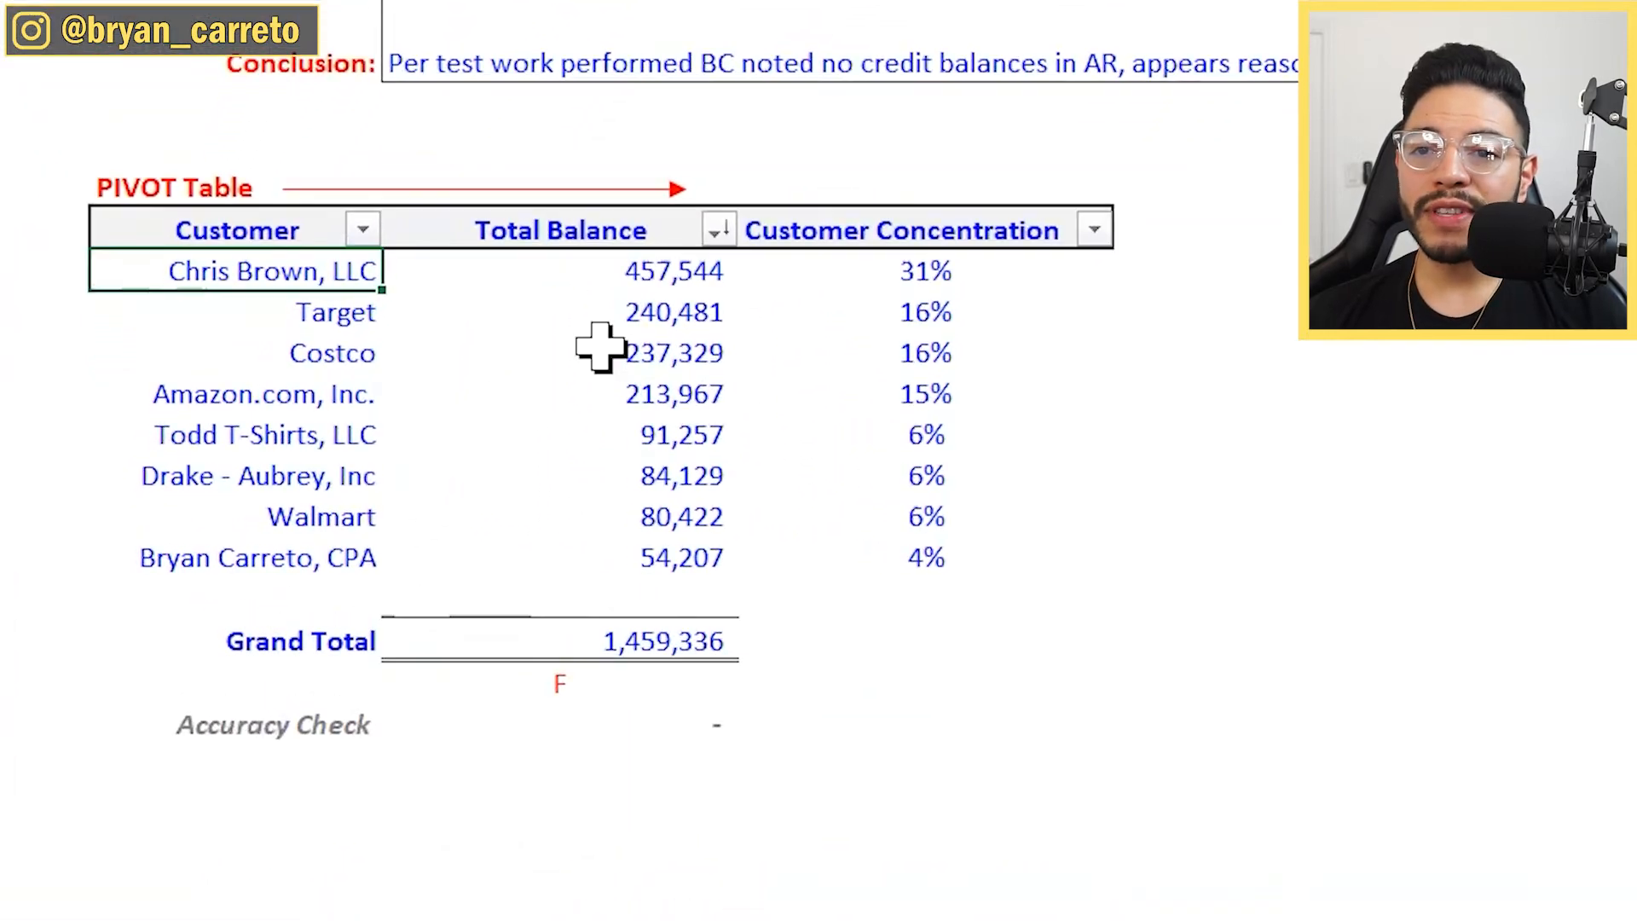
# Step: Review the total balance and customer concentration of the four largest customers, row by row through Amazon.com, Inc
pyautogui.click(927, 271)
pyautogui.press('Left')
pyautogui.press('Left')
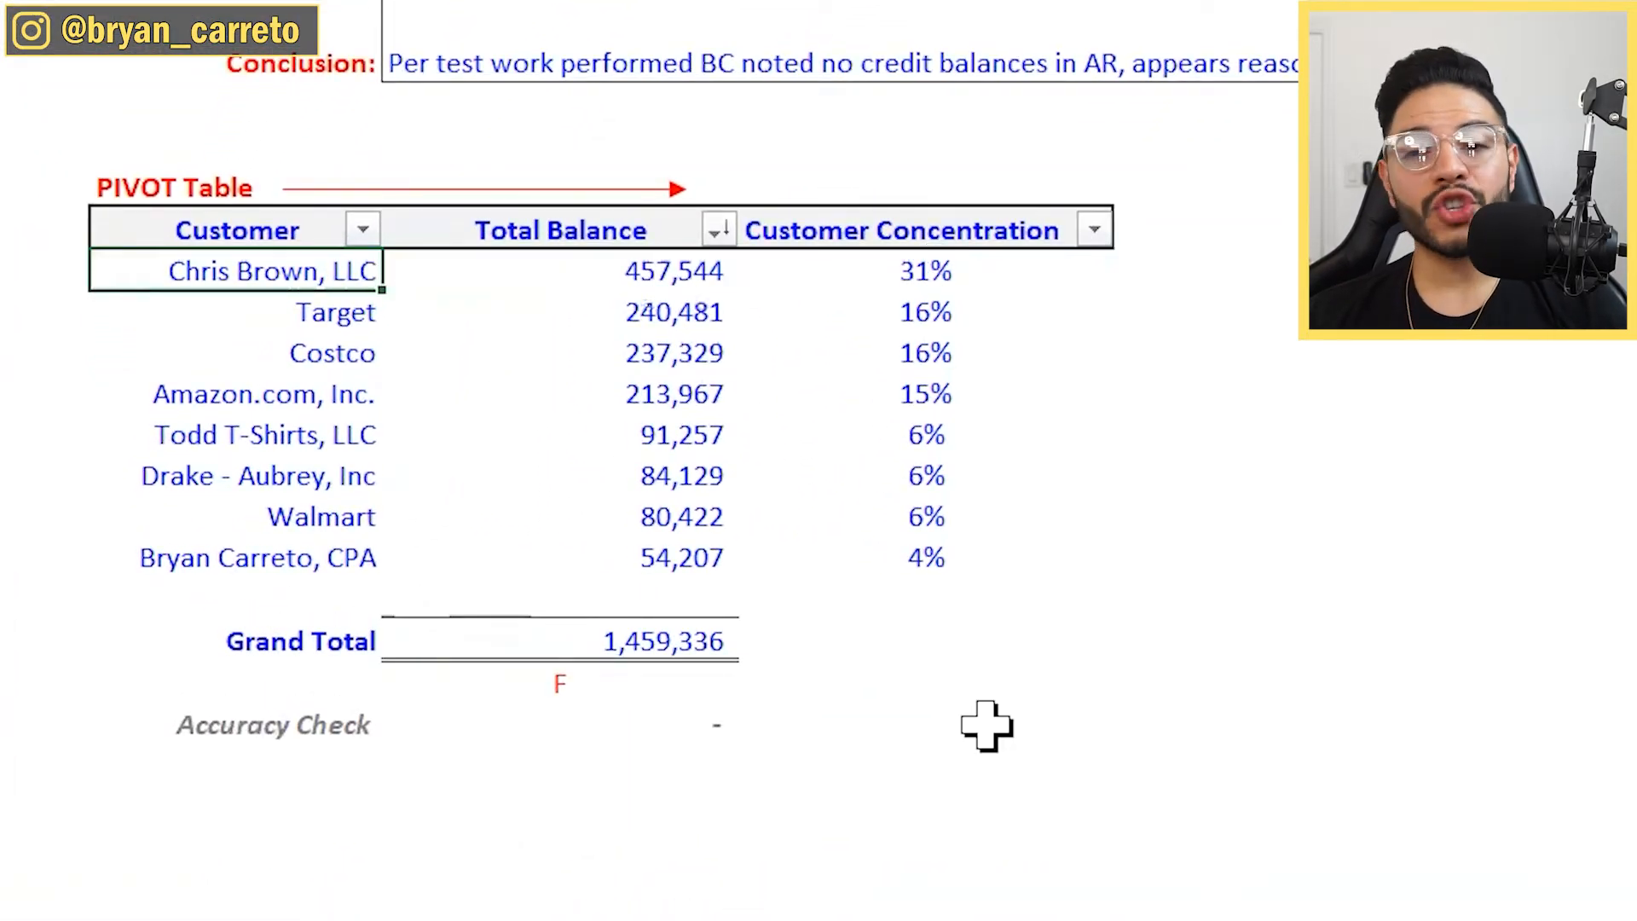
pyautogui.press('Right')
pyautogui.press('Right')
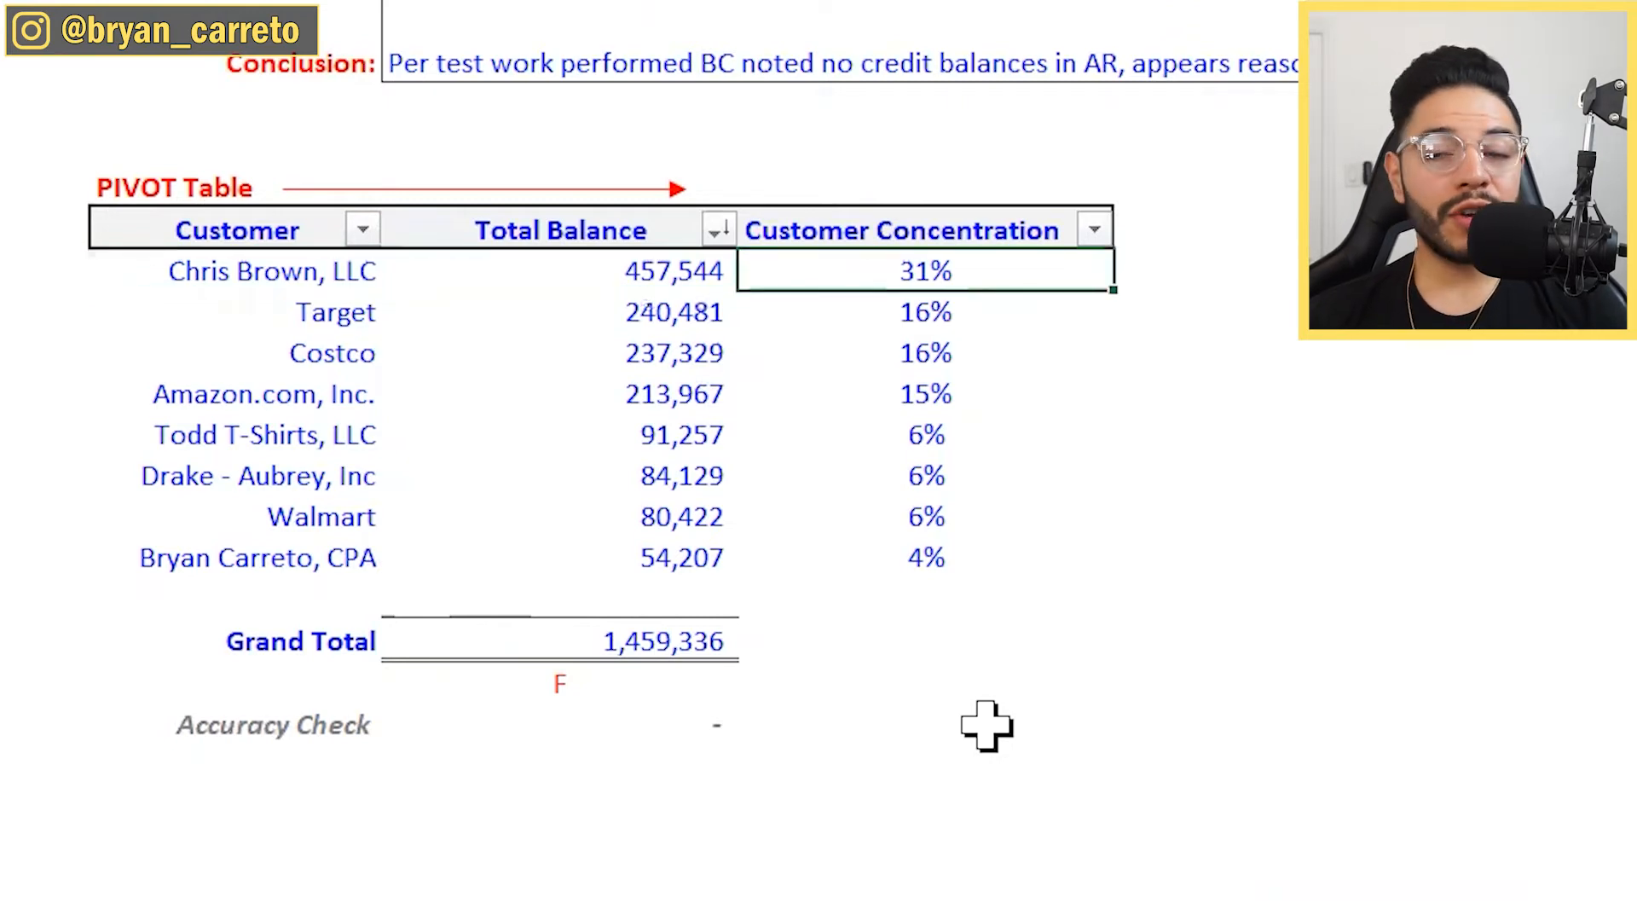
pyautogui.hotkey('shift', 'Left')
pyautogui.hotkey('shift', 'Left')
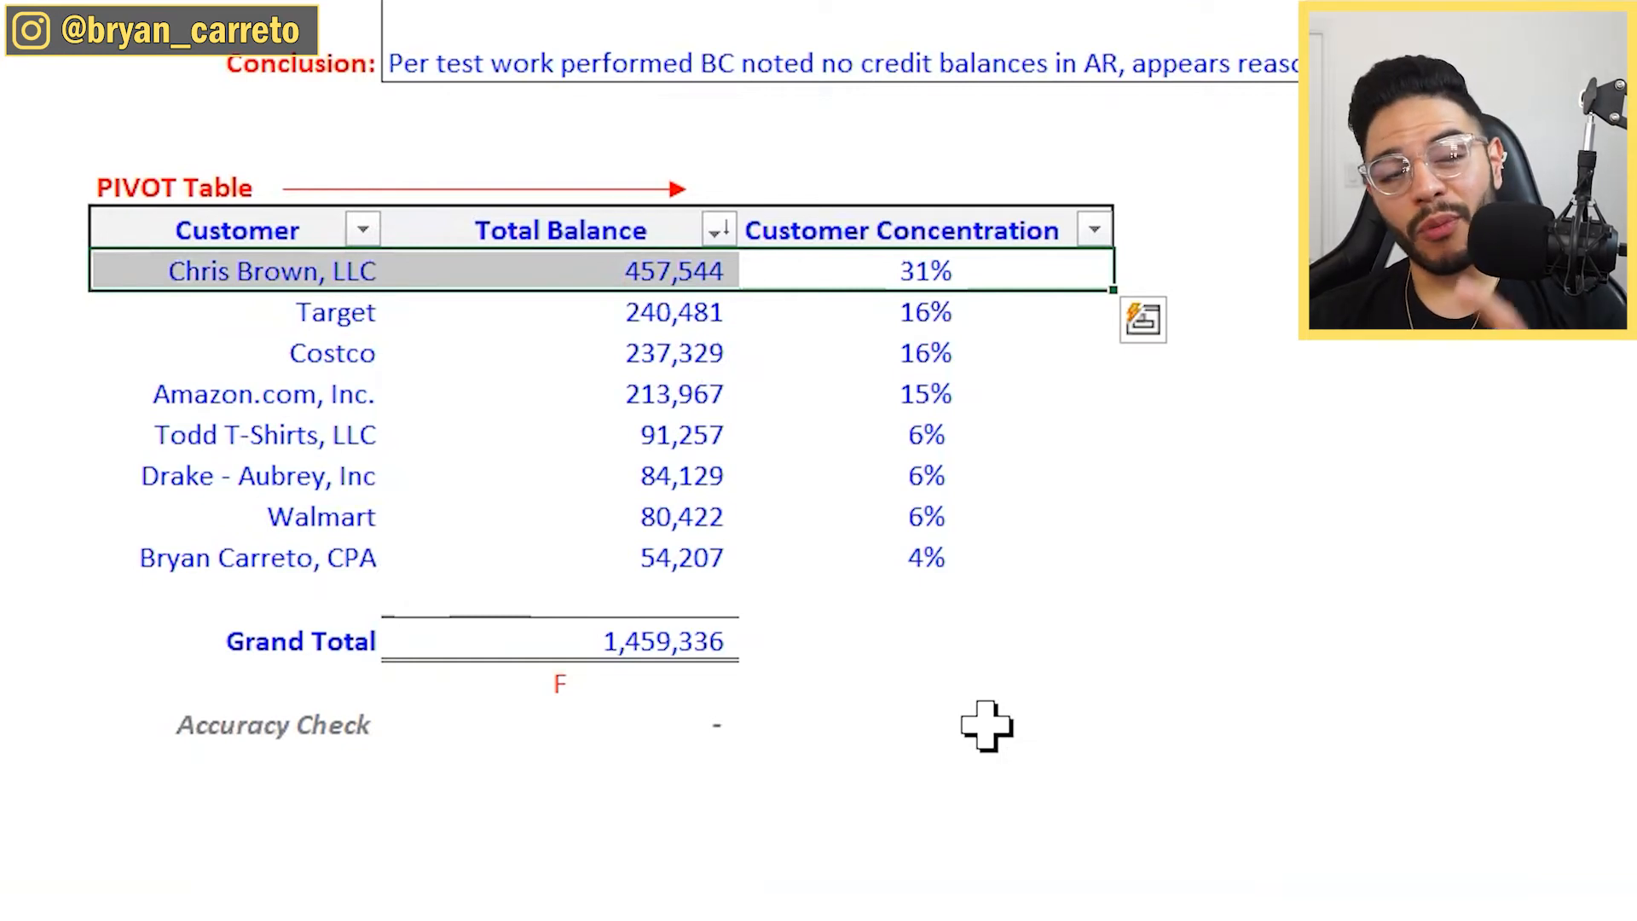
pyautogui.press('Down')
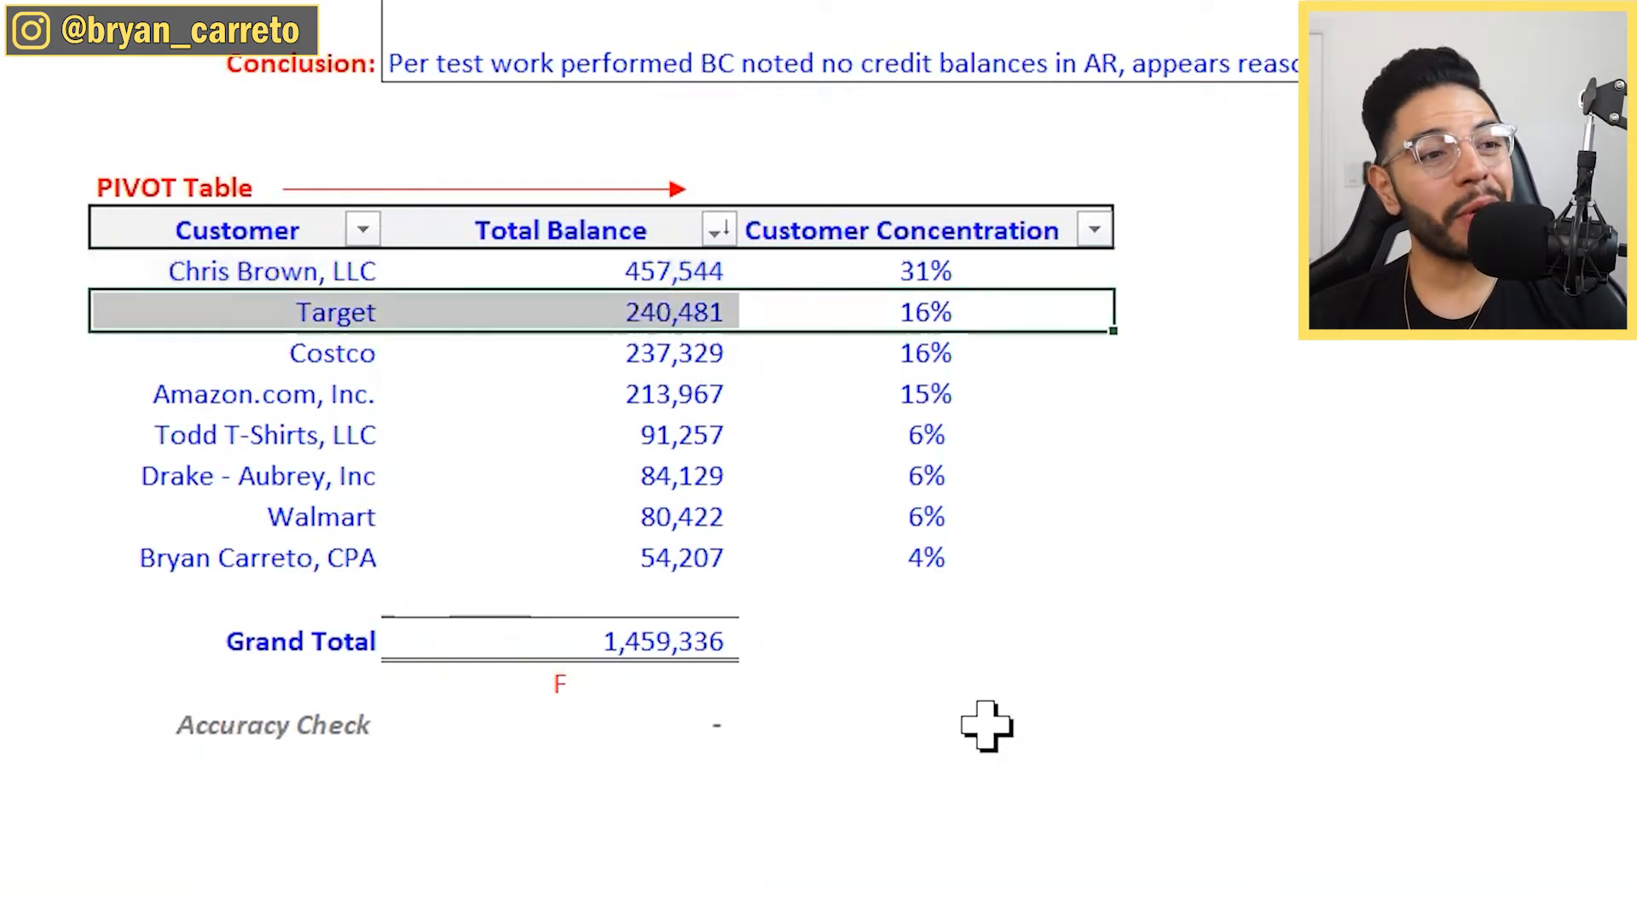
pyautogui.press('Down')
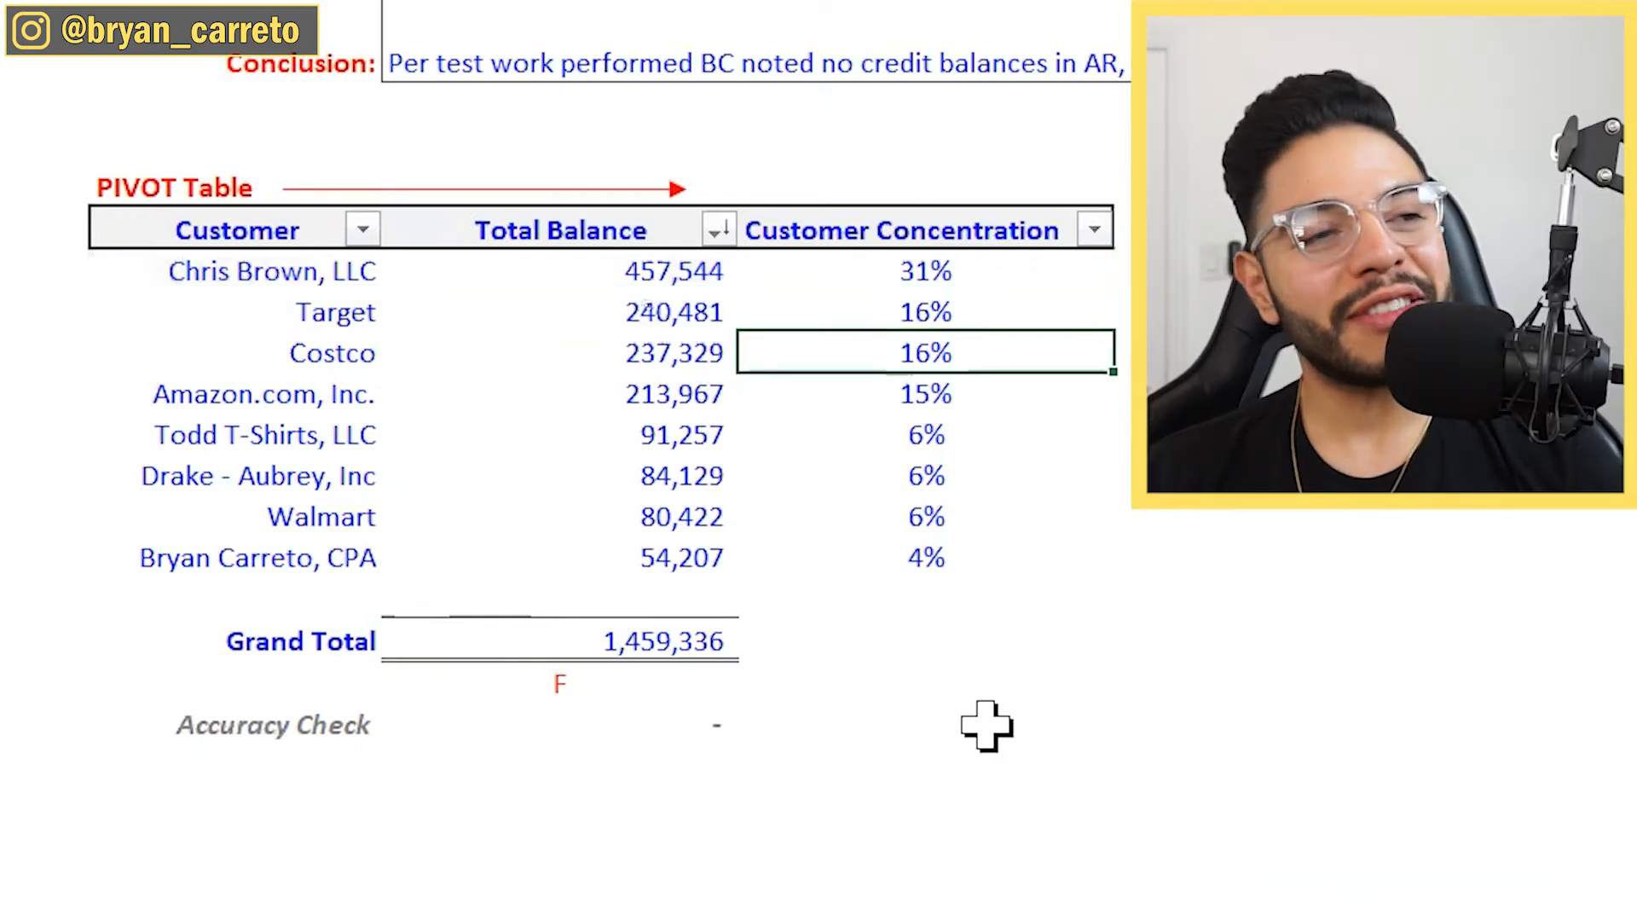
pyautogui.press('Down')
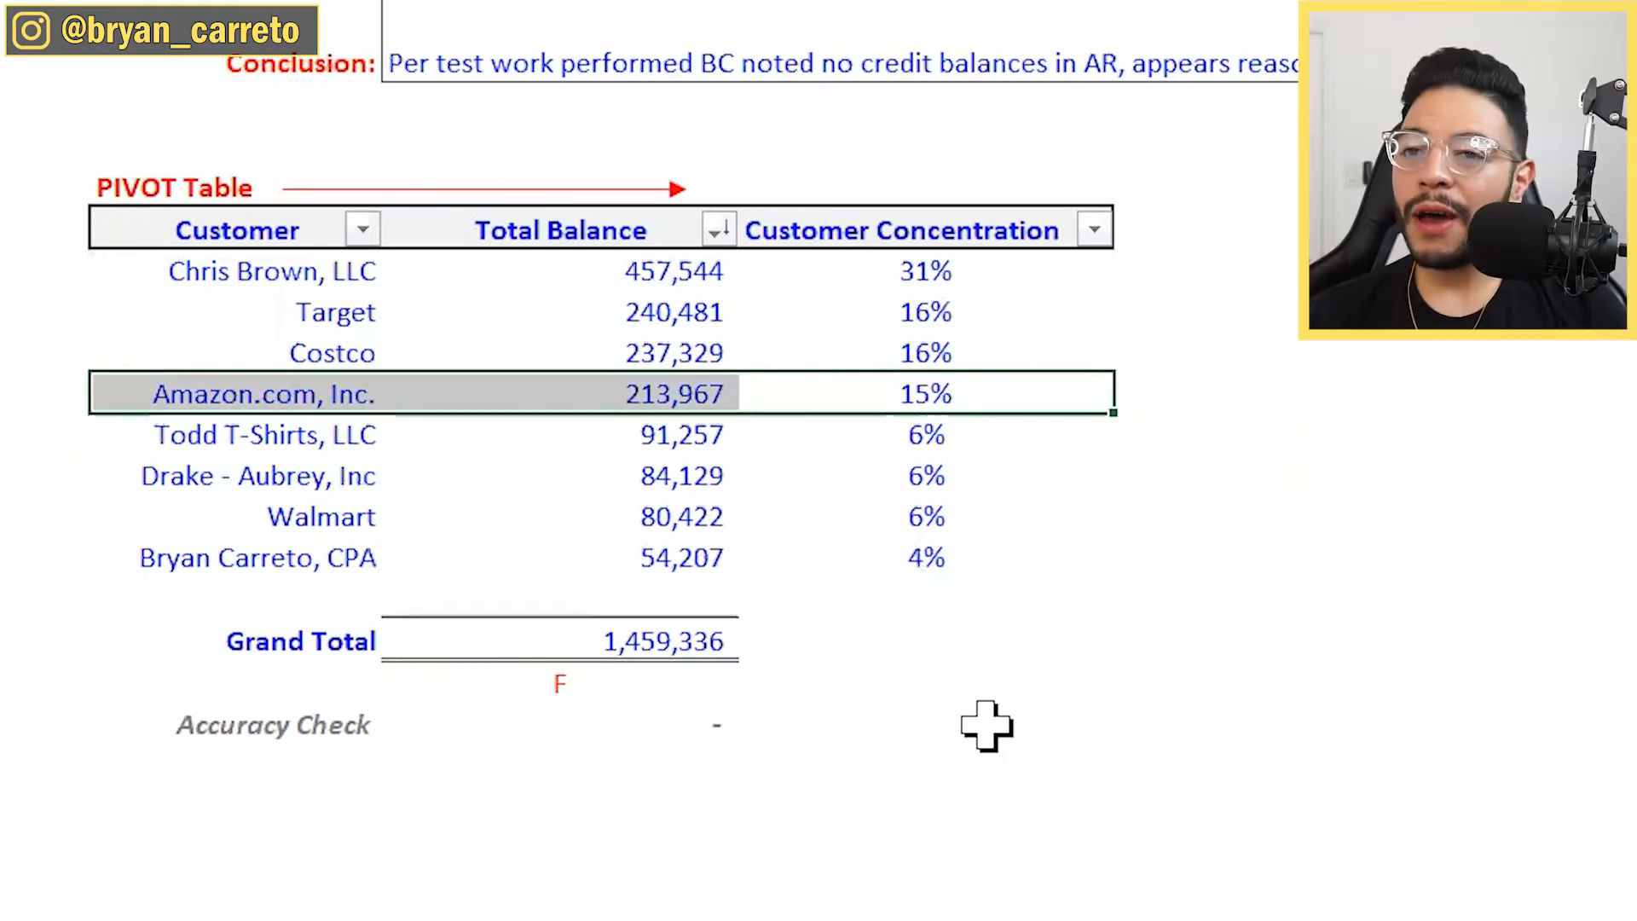
# Step: Review the balance and concentration rows of the four smaller customers, from Todd T-Shirts, LLC to the last customer row
pyautogui.press('Down')
pyautogui.hotkey('shift', 'Left')
pyautogui.hotkey('shift', 'Left')
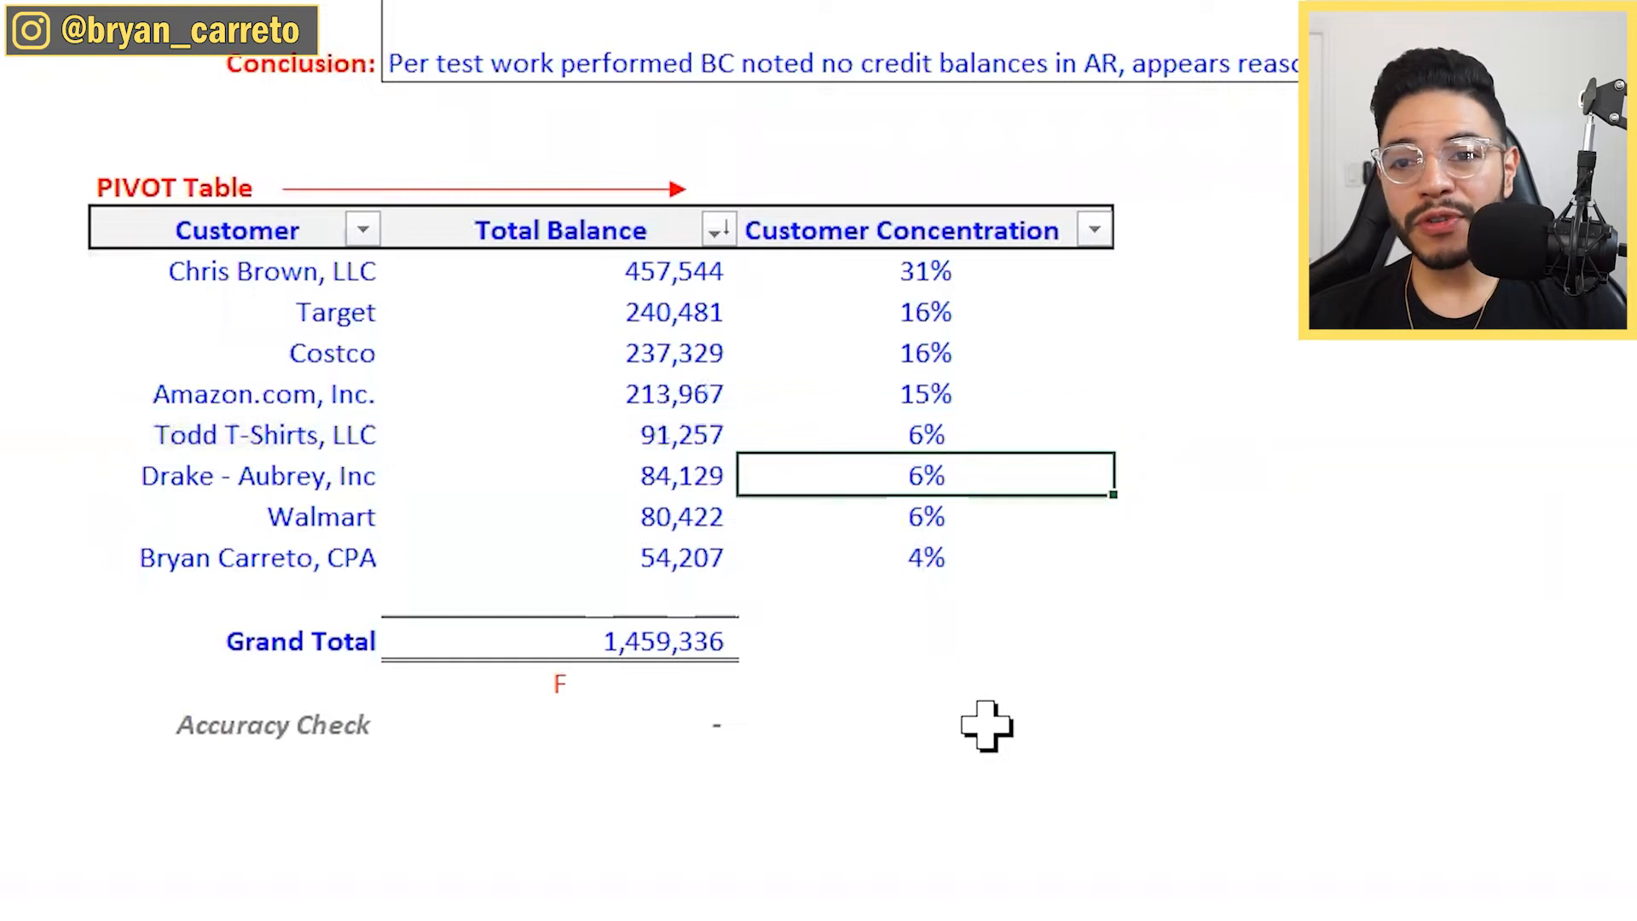
pyautogui.press('Left')
pyautogui.press('Right')
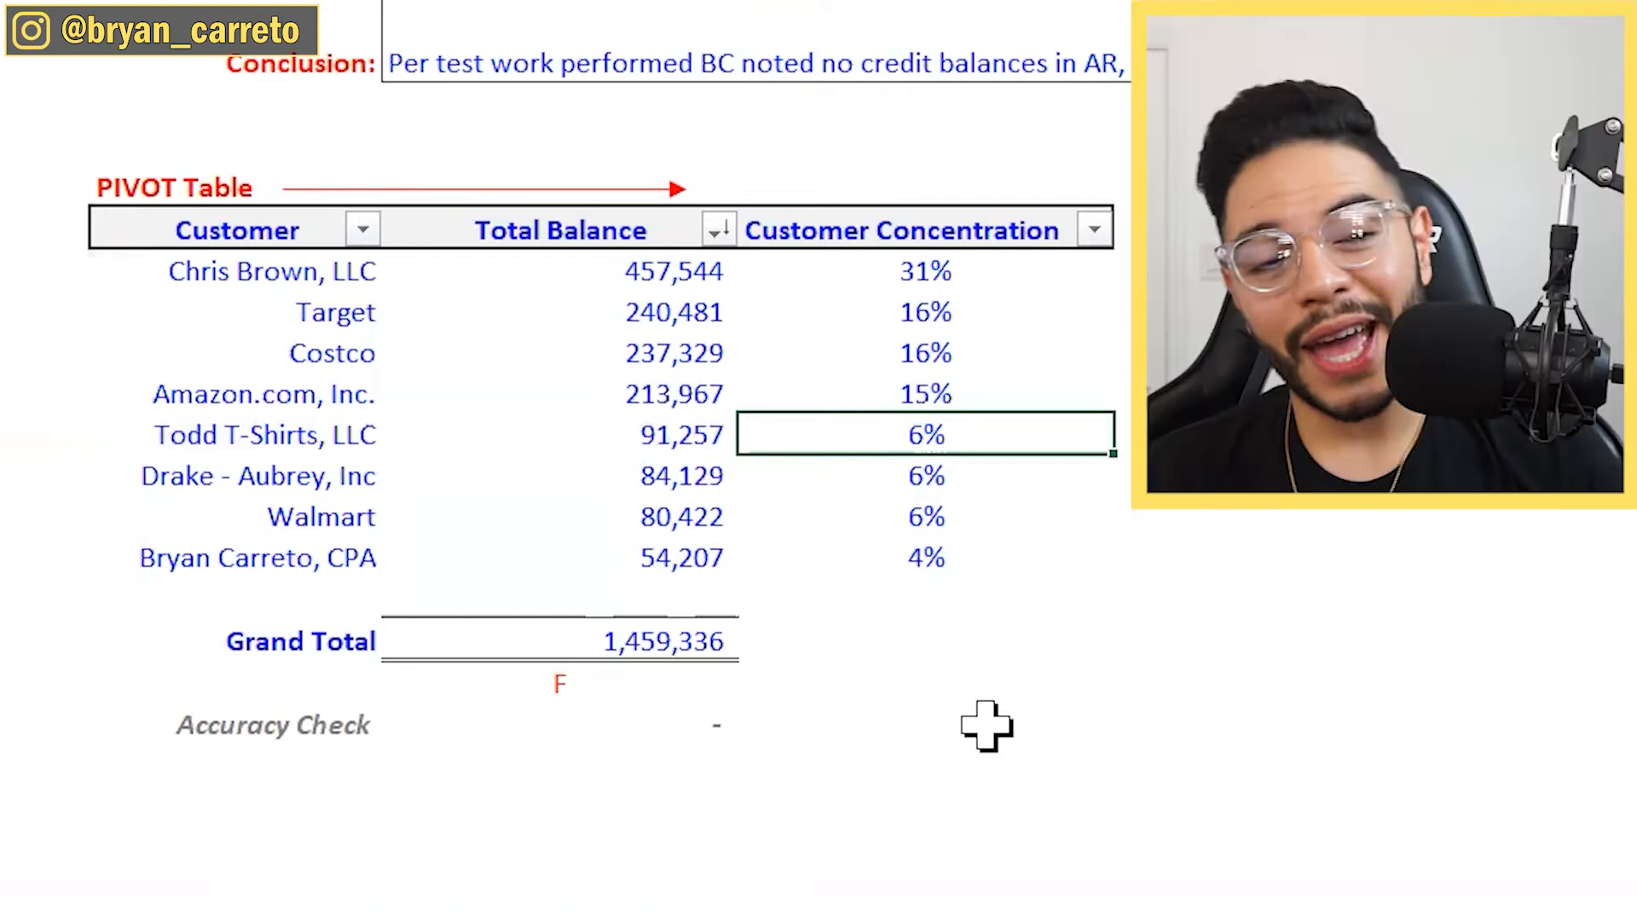
pyautogui.press('Down')
pyautogui.hotkey('shift', 'Left')
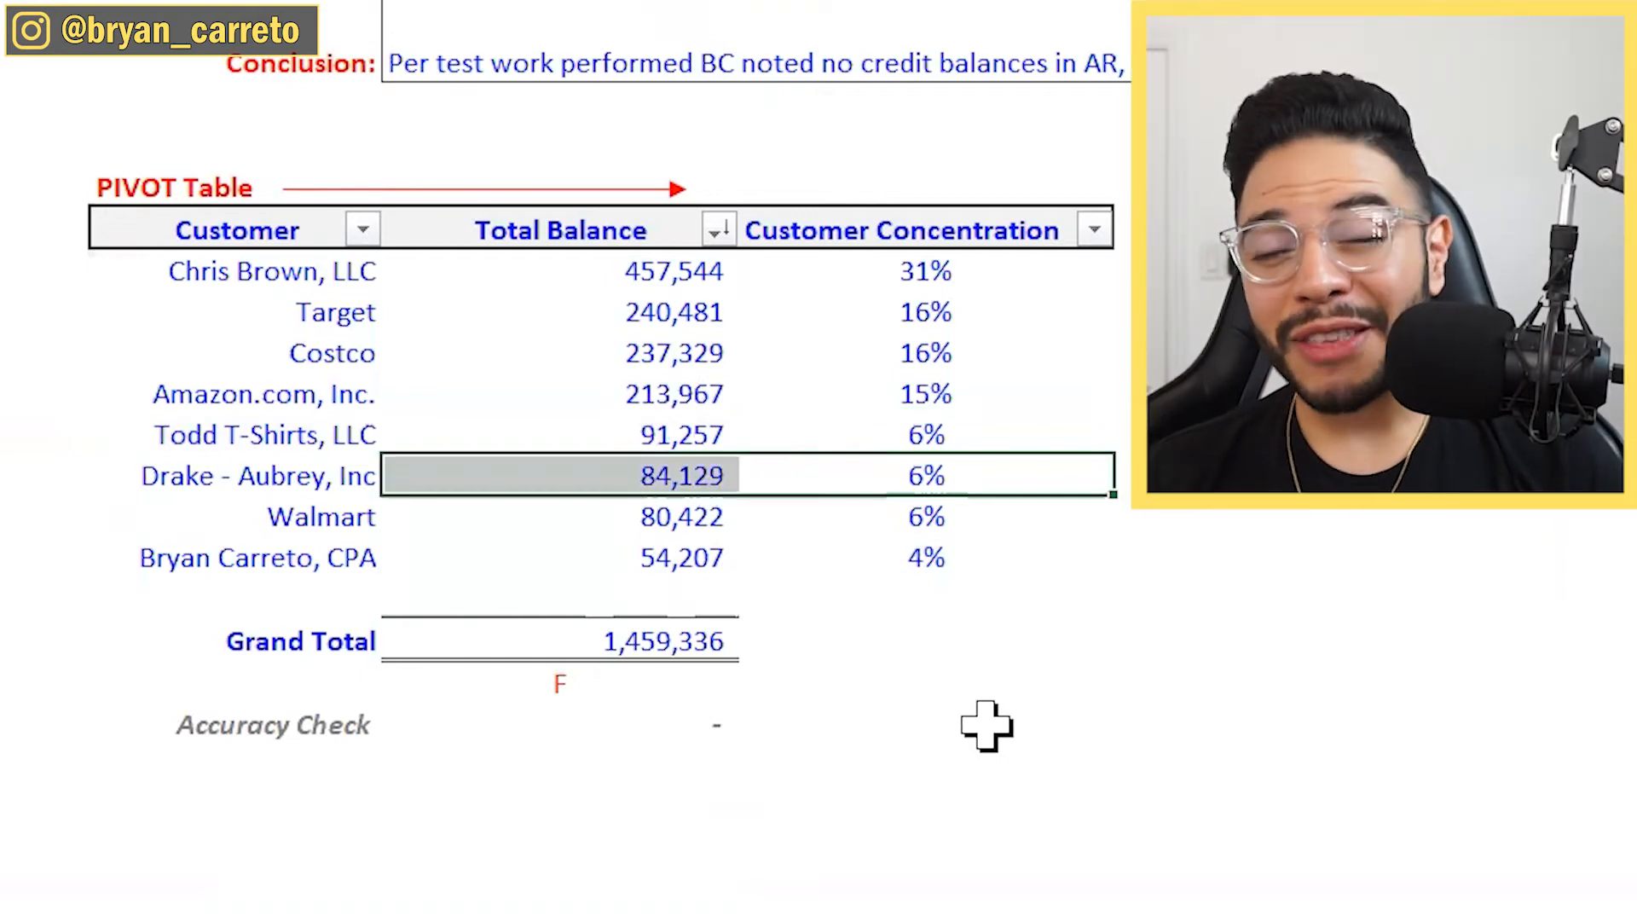
pyautogui.hotkey('shift', 'Left')
pyautogui.press('Down')
pyautogui.press('Up')
pyautogui.press('Down')
pyautogui.hotkey('shift', 'Left')
pyautogui.hotkey('shift', 'Left')
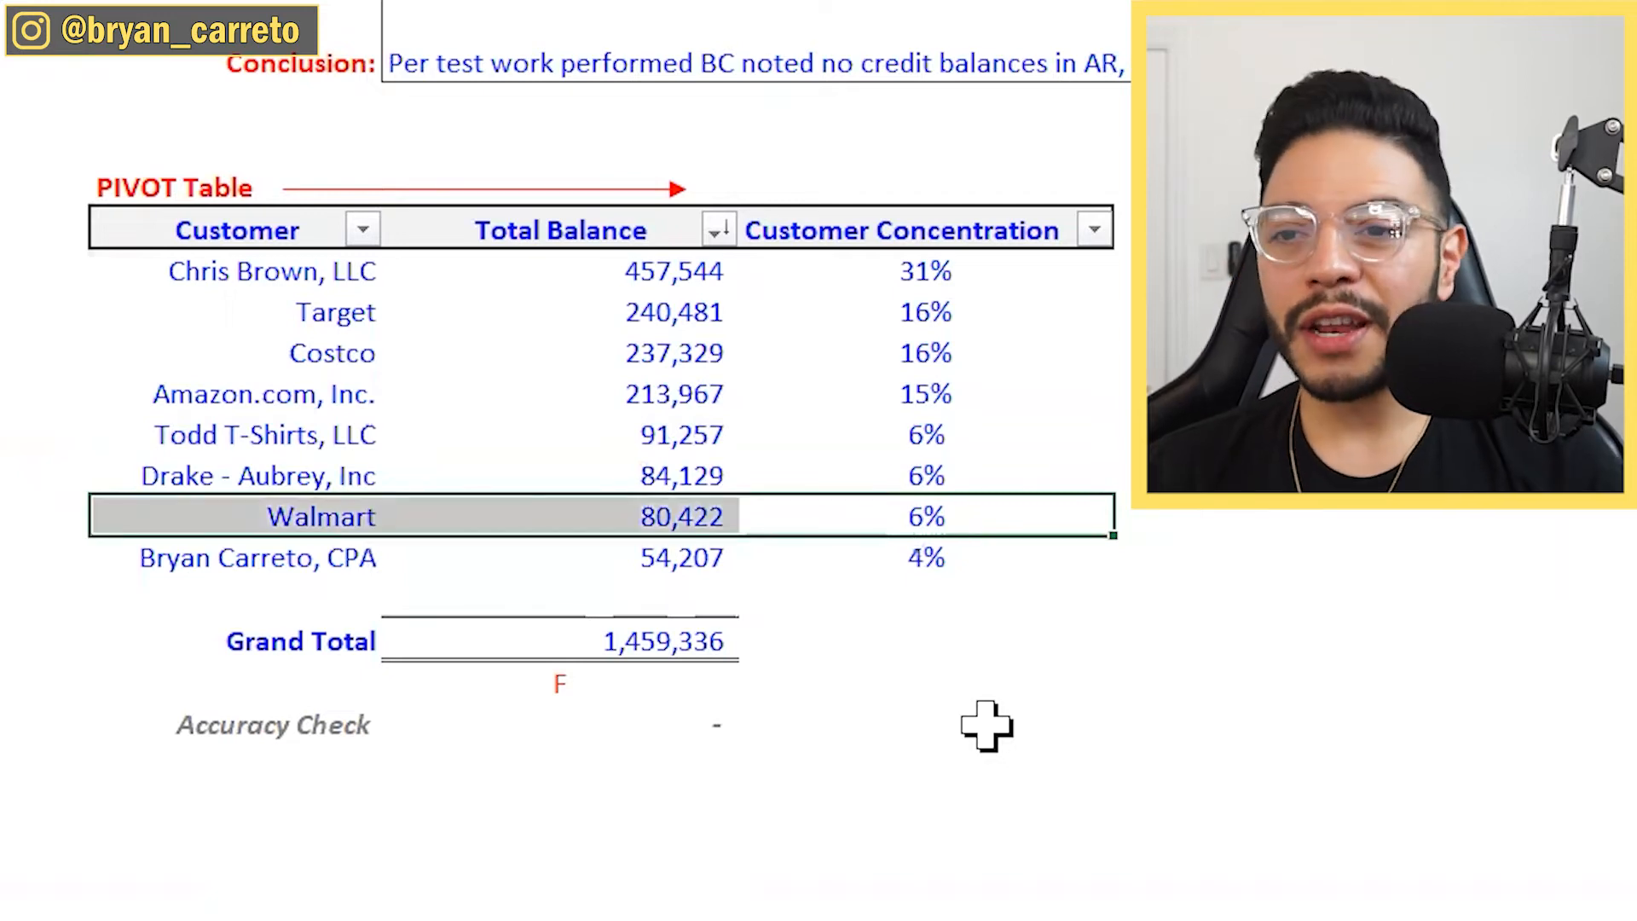
pyautogui.press('Down')
pyautogui.hotkey('shift', 'Left')
pyautogui.hotkey('shift', 'Left')
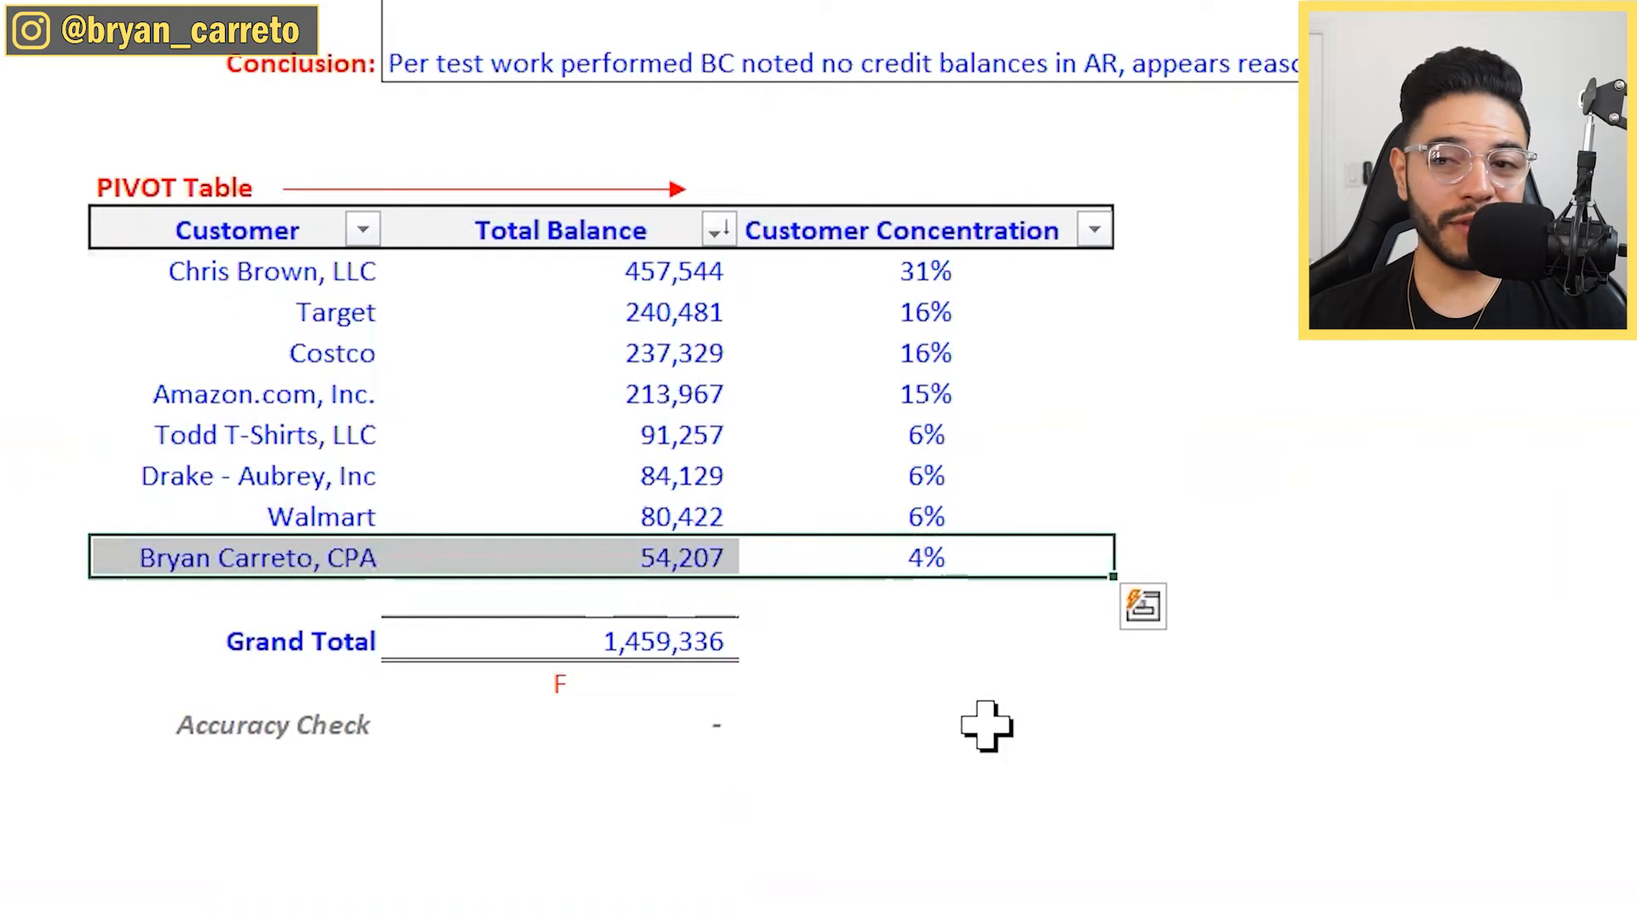
pyautogui.hotkey('shift', 'Right')
pyautogui.hotkey('shift', 'Right')
pyautogui.hotkey('shift', 'Left')
pyautogui.hotkey('shift', 'Left')
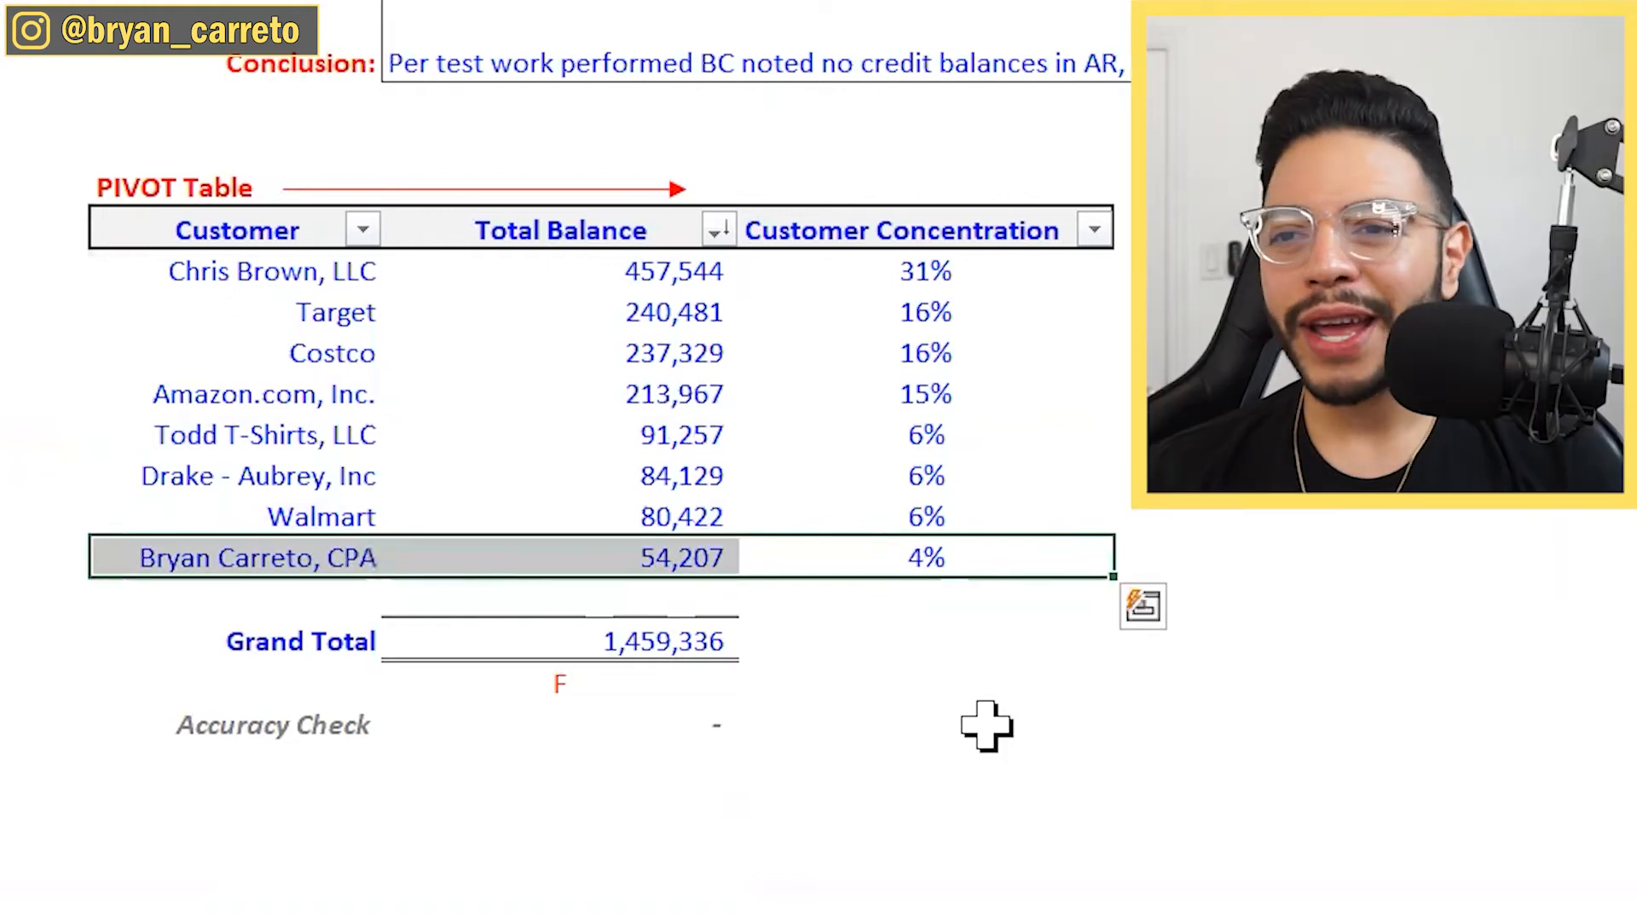
pyautogui.press('Right')
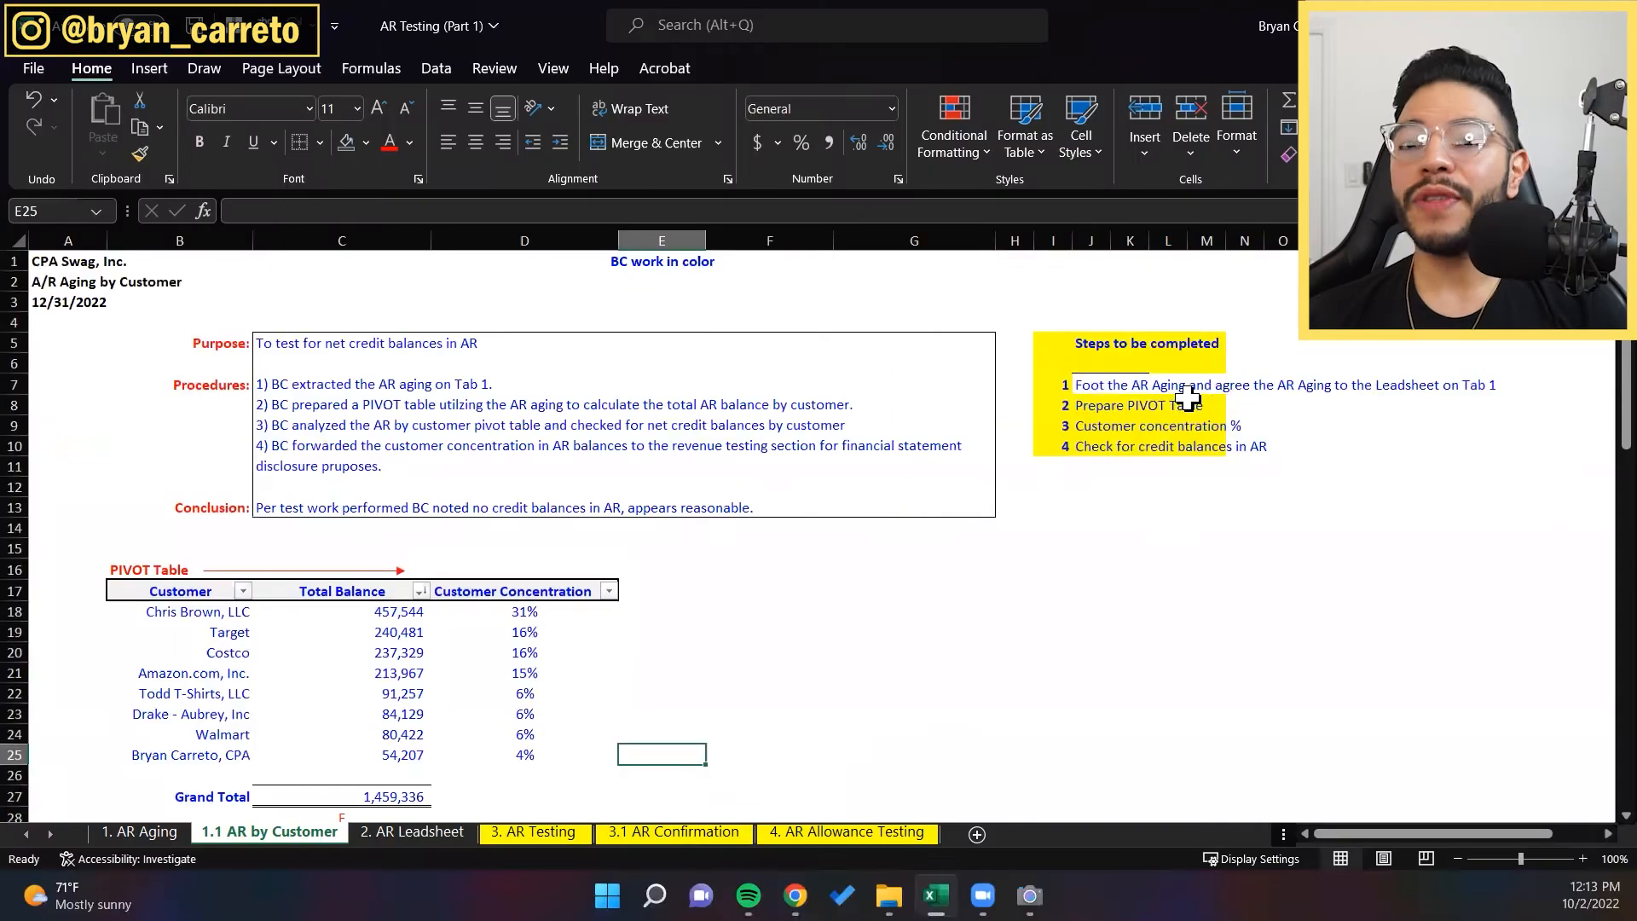
# Step: Review the checklist items Prepare PIVOT Table and Customer concentration % under Steps to be completed
pyautogui.click(1102, 425)
pyautogui.press('Up')
pyautogui.hotkey('shift', 'Right')
pyautogui.hotkey('shift', 'Right')
pyautogui.hotkey('shift', 'Right')
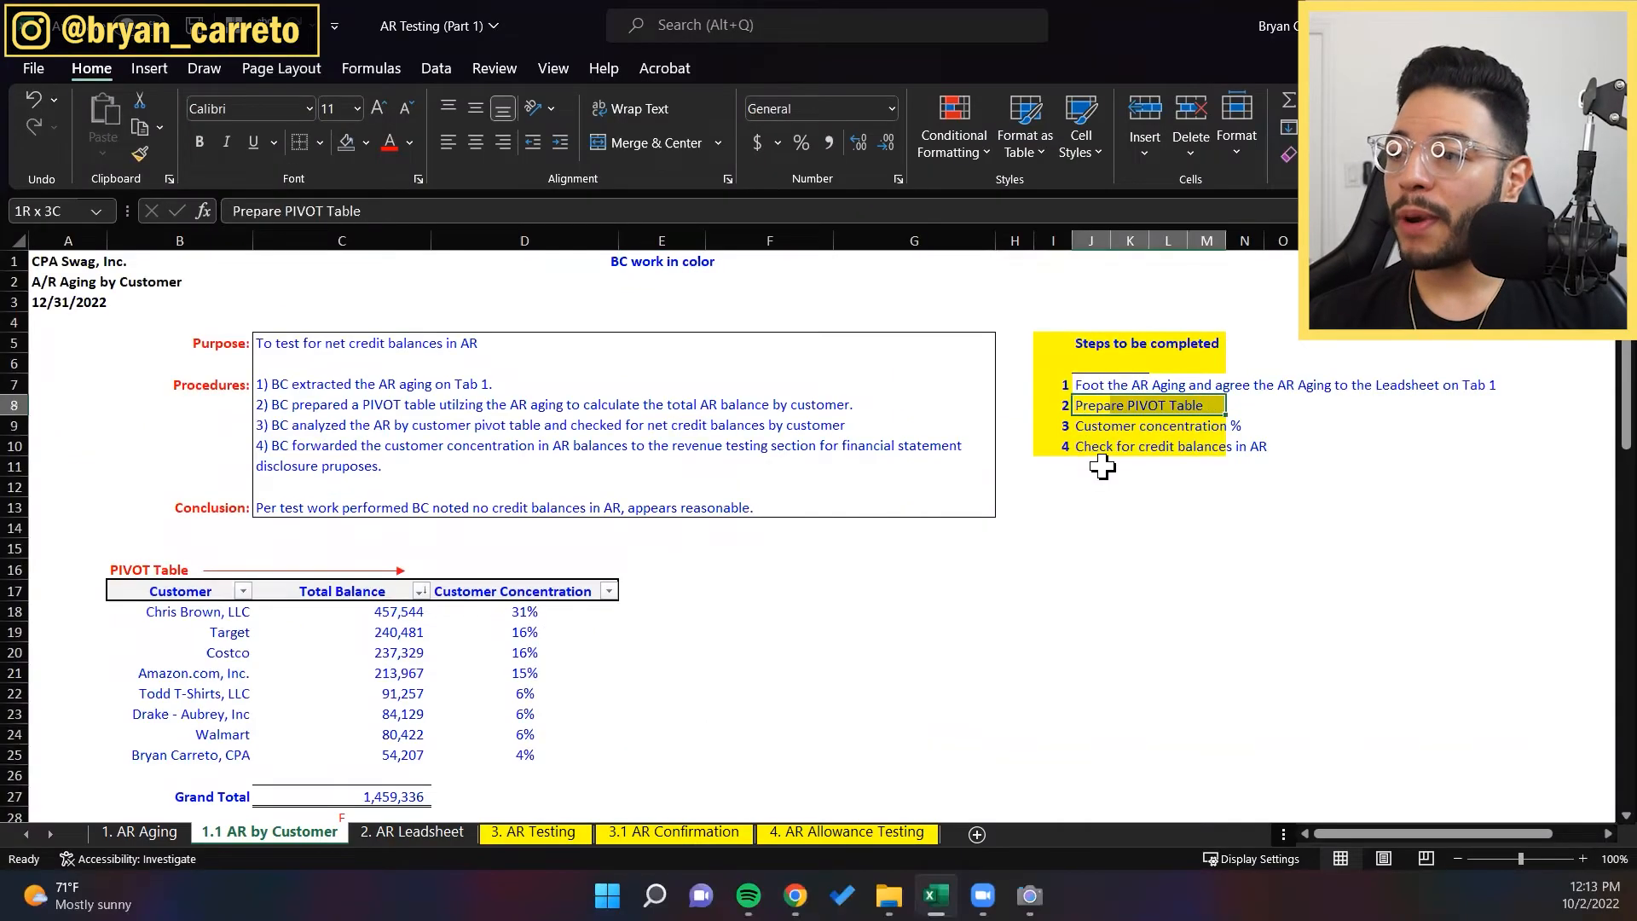
pyautogui.press('Down')
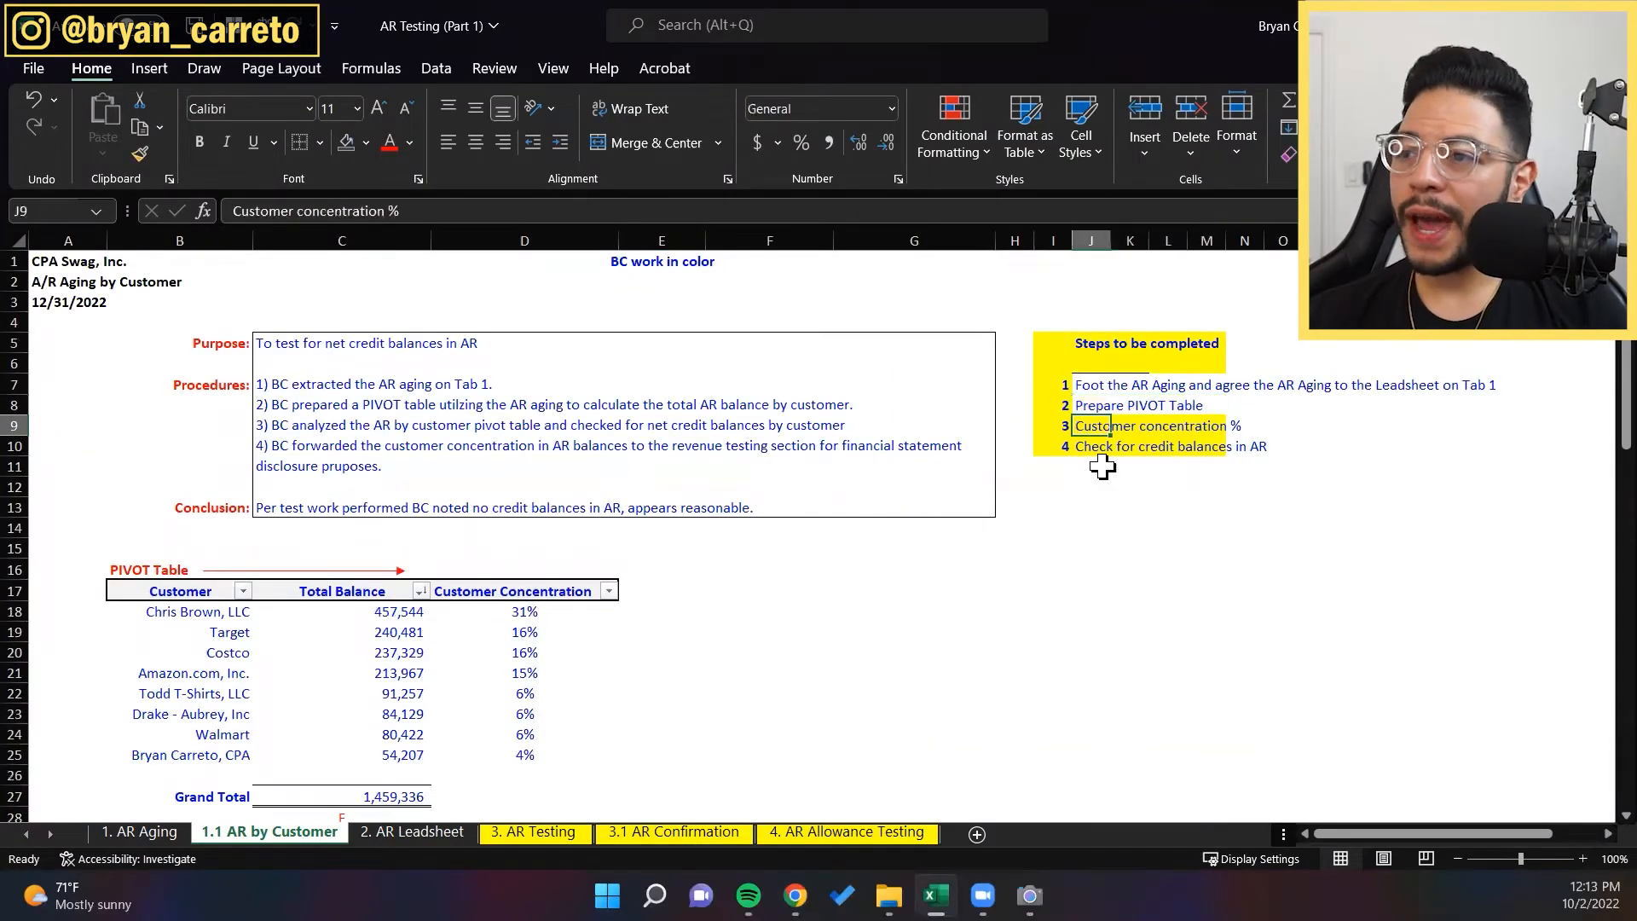
pyautogui.hotkey('shift', 'Right')
pyautogui.hotkey('shift', 'Right')
pyautogui.hotkey('shift', 'Right')
pyautogui.hotkey('shift', 'Right')
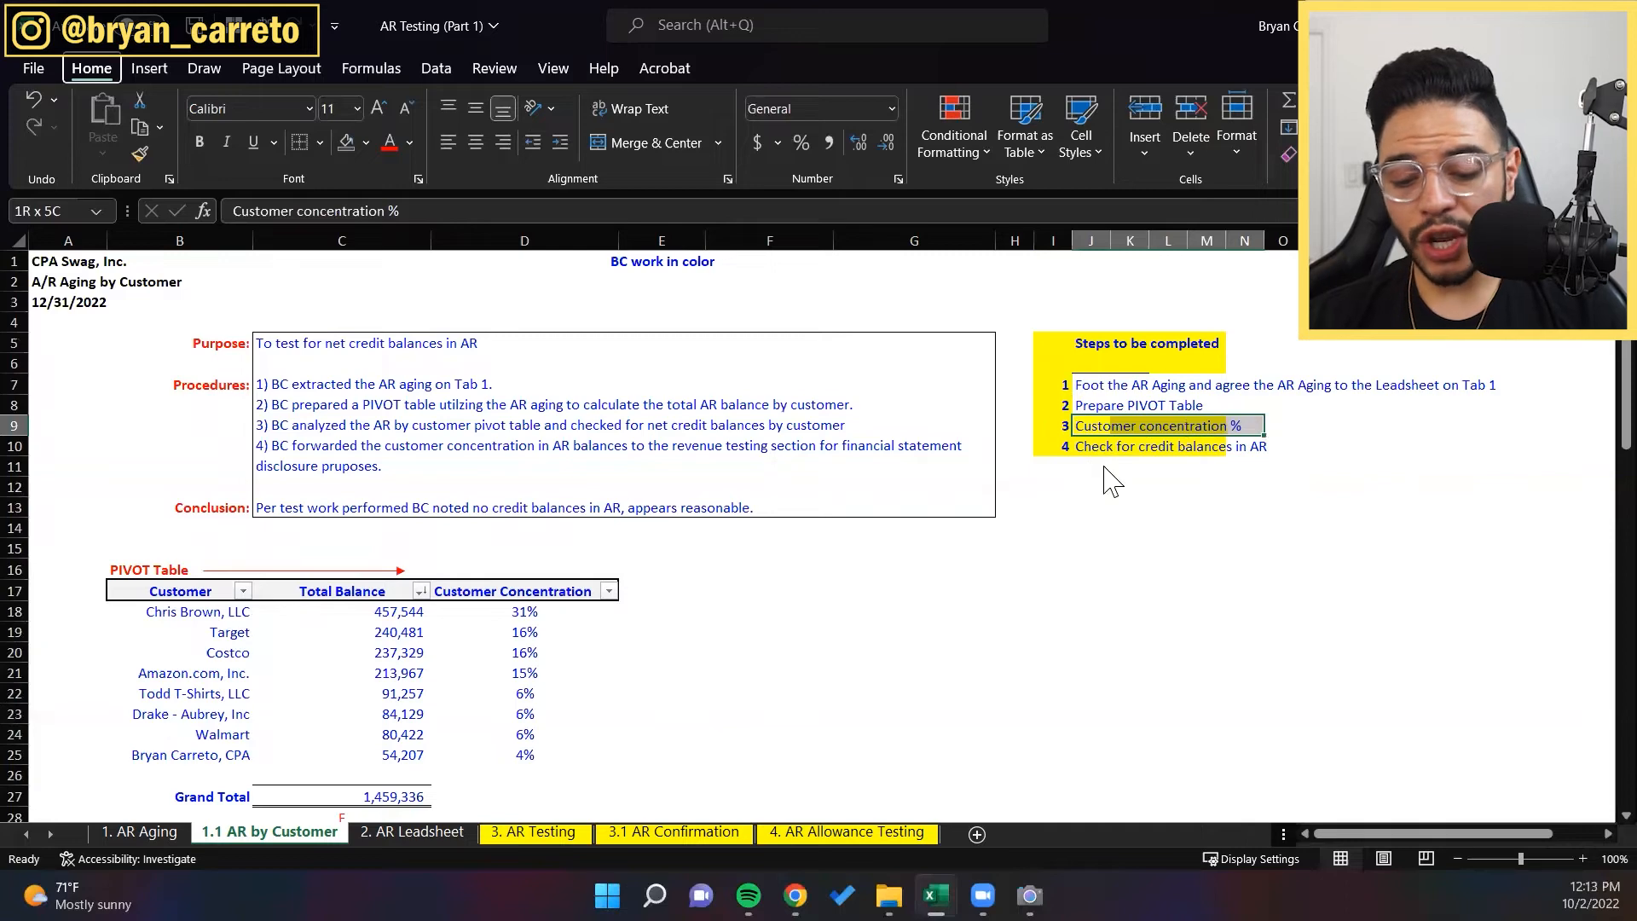
# Step: Select D18:D26 to examine the Customer Concentration percentages for all customers
pyautogui.scroll(-2, 943, 504)
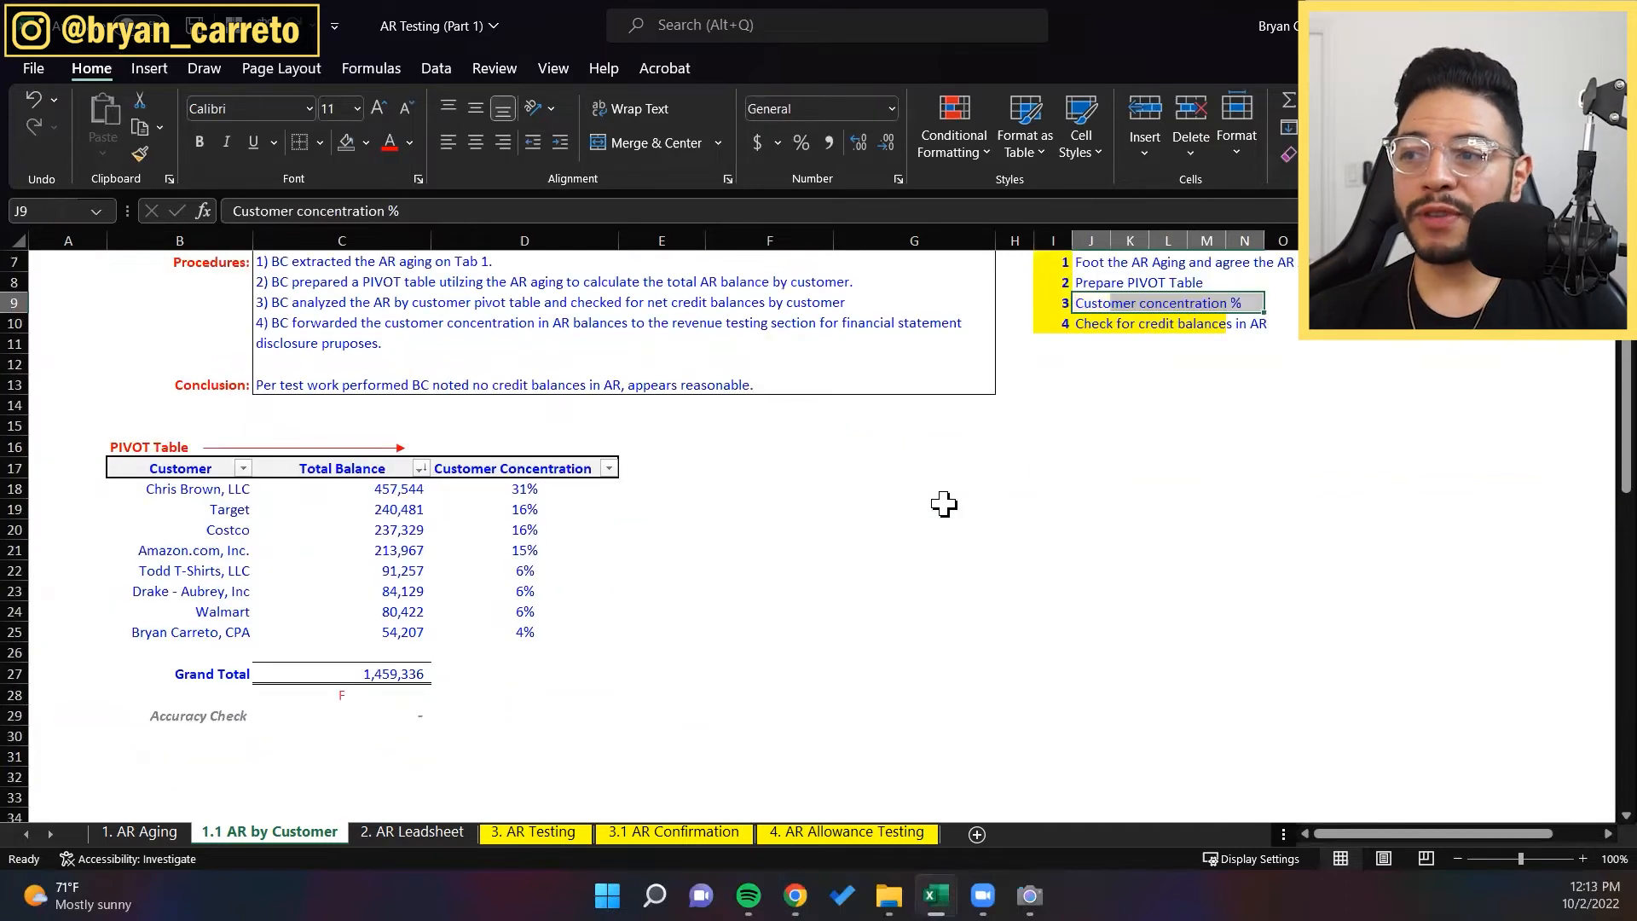
pyautogui.click(724, 522)
pyautogui.click(525, 509)
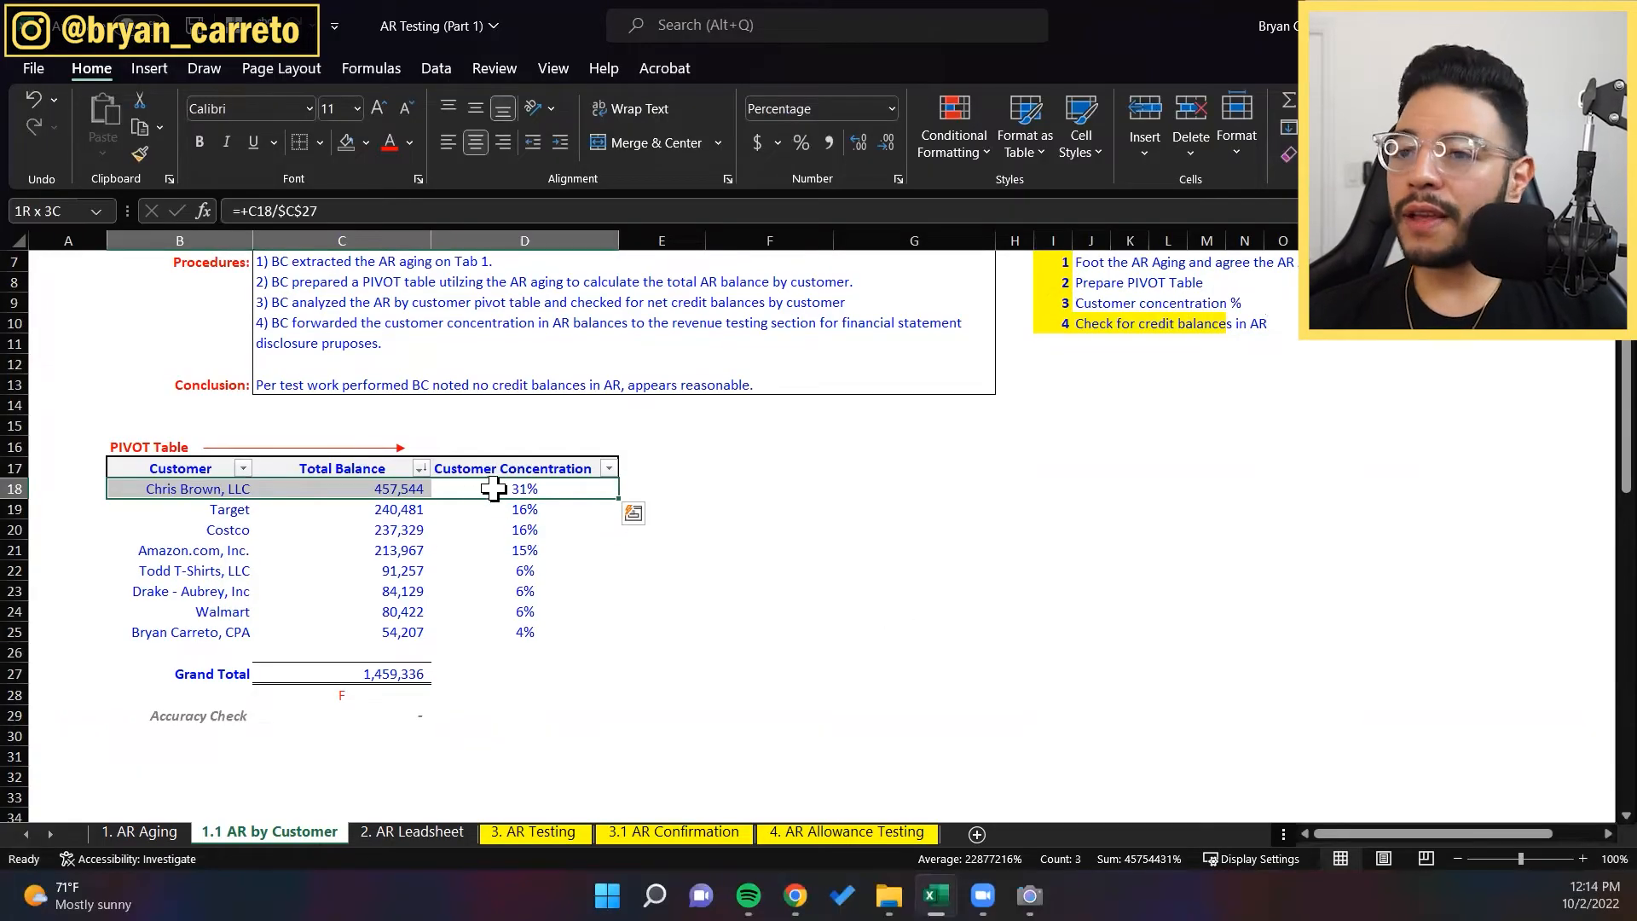
pyautogui.moveTo(494, 488); pyautogui.dragTo(500, 662)
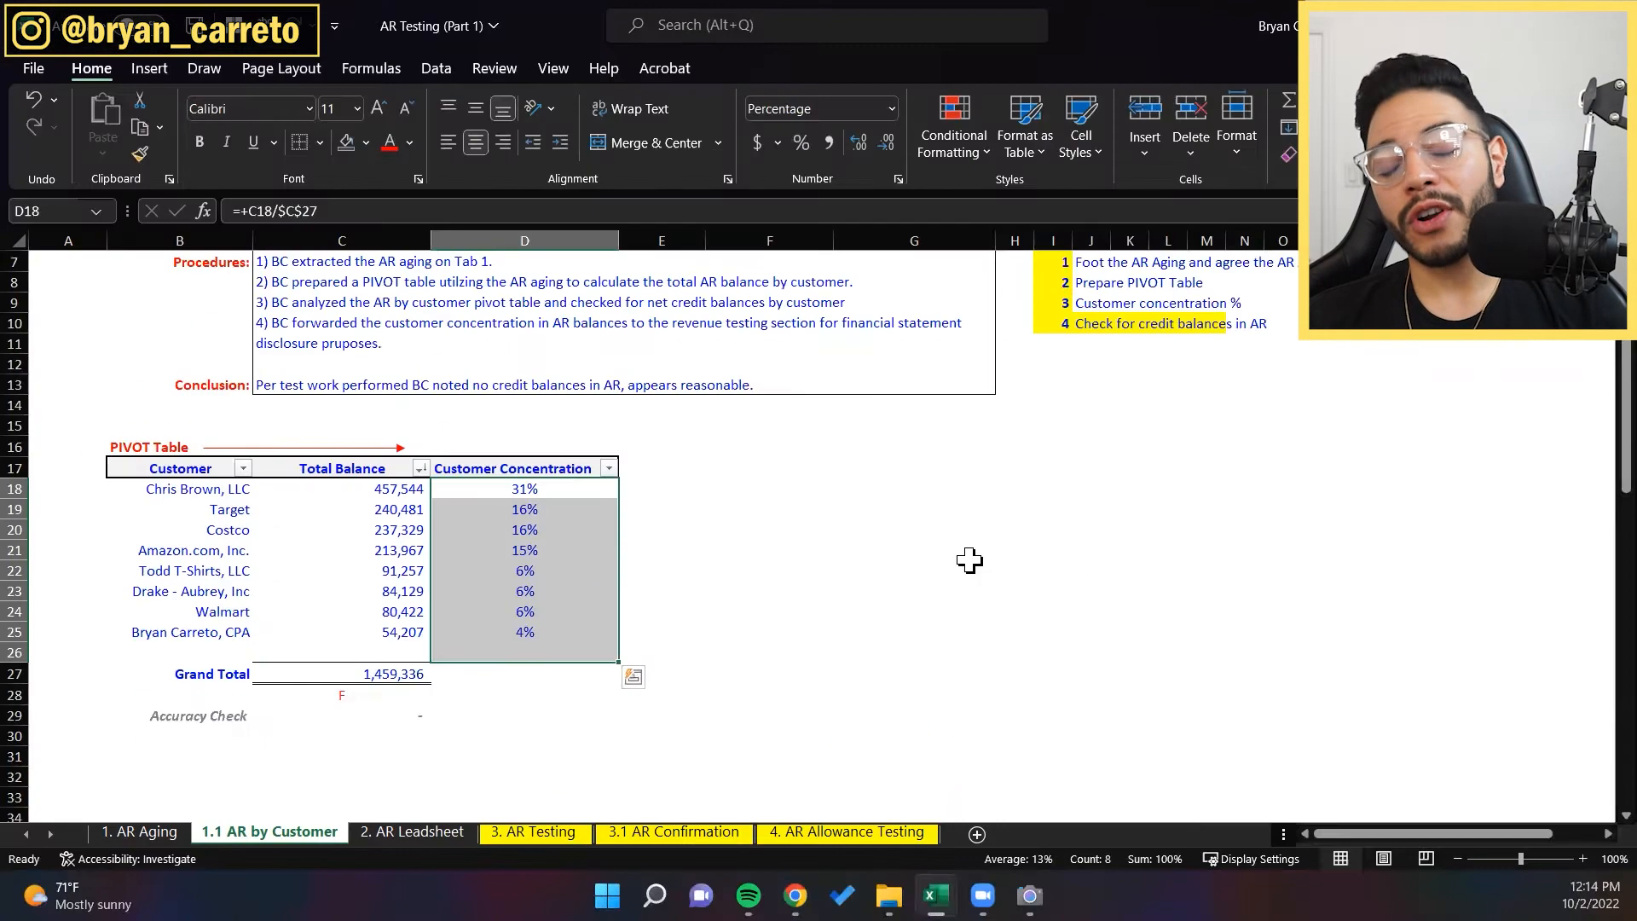
# Step: Review checklist item 4, Check for credit balances in AR, under Steps to be completed
pyautogui.scroll(4, 969, 559)
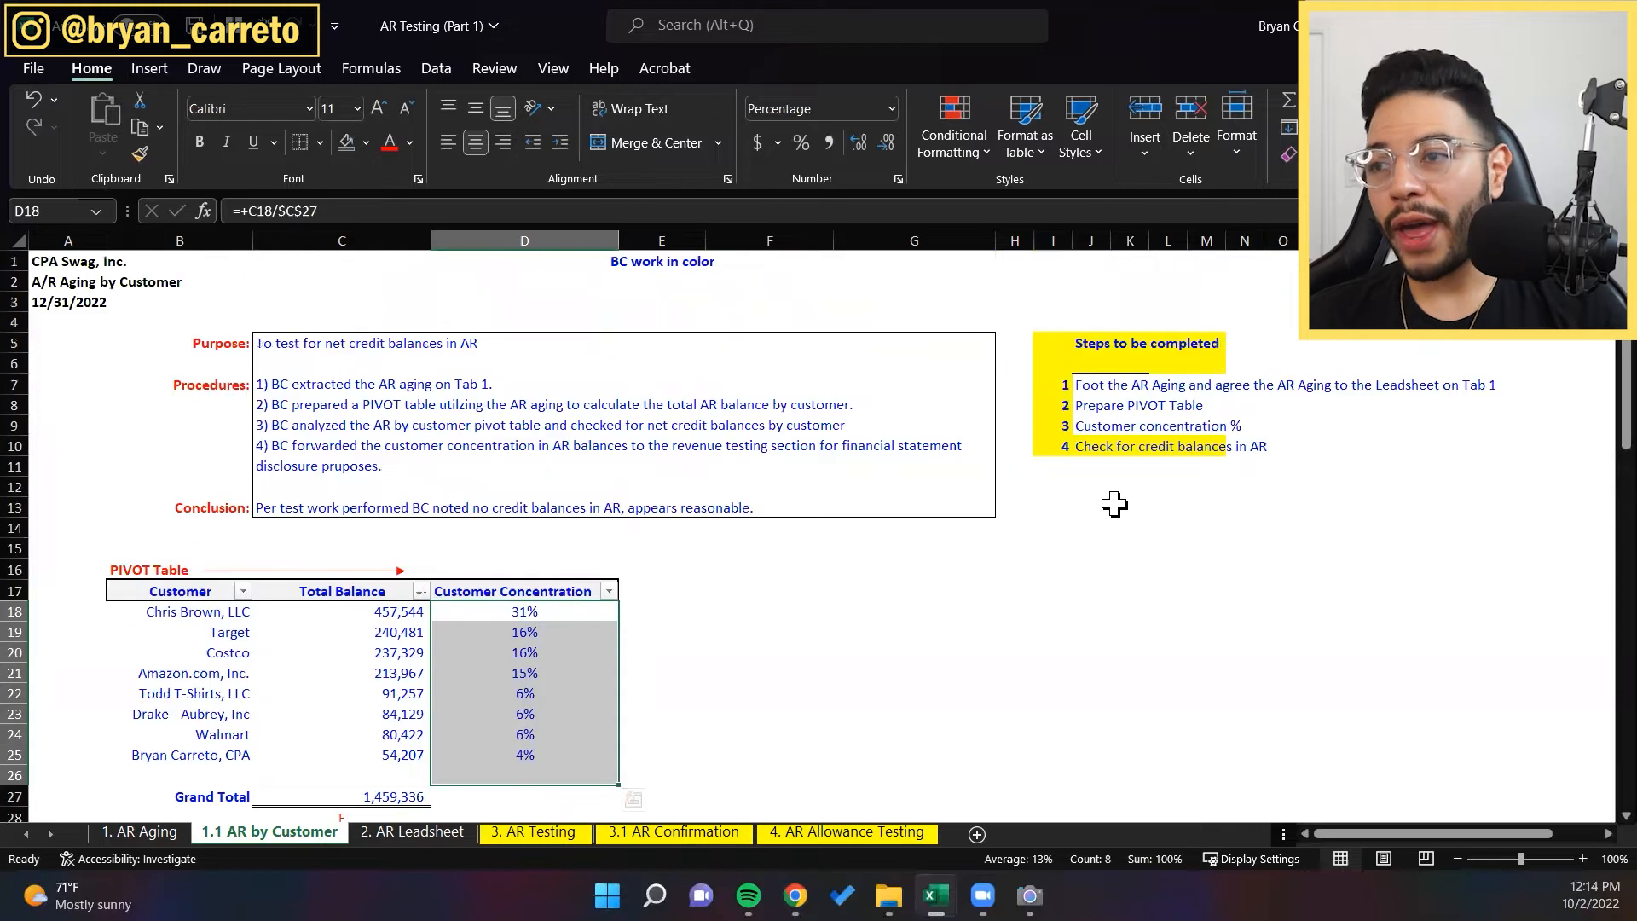
pyautogui.click(1124, 471)
pyautogui.press('Up')
pyautogui.press('Left')
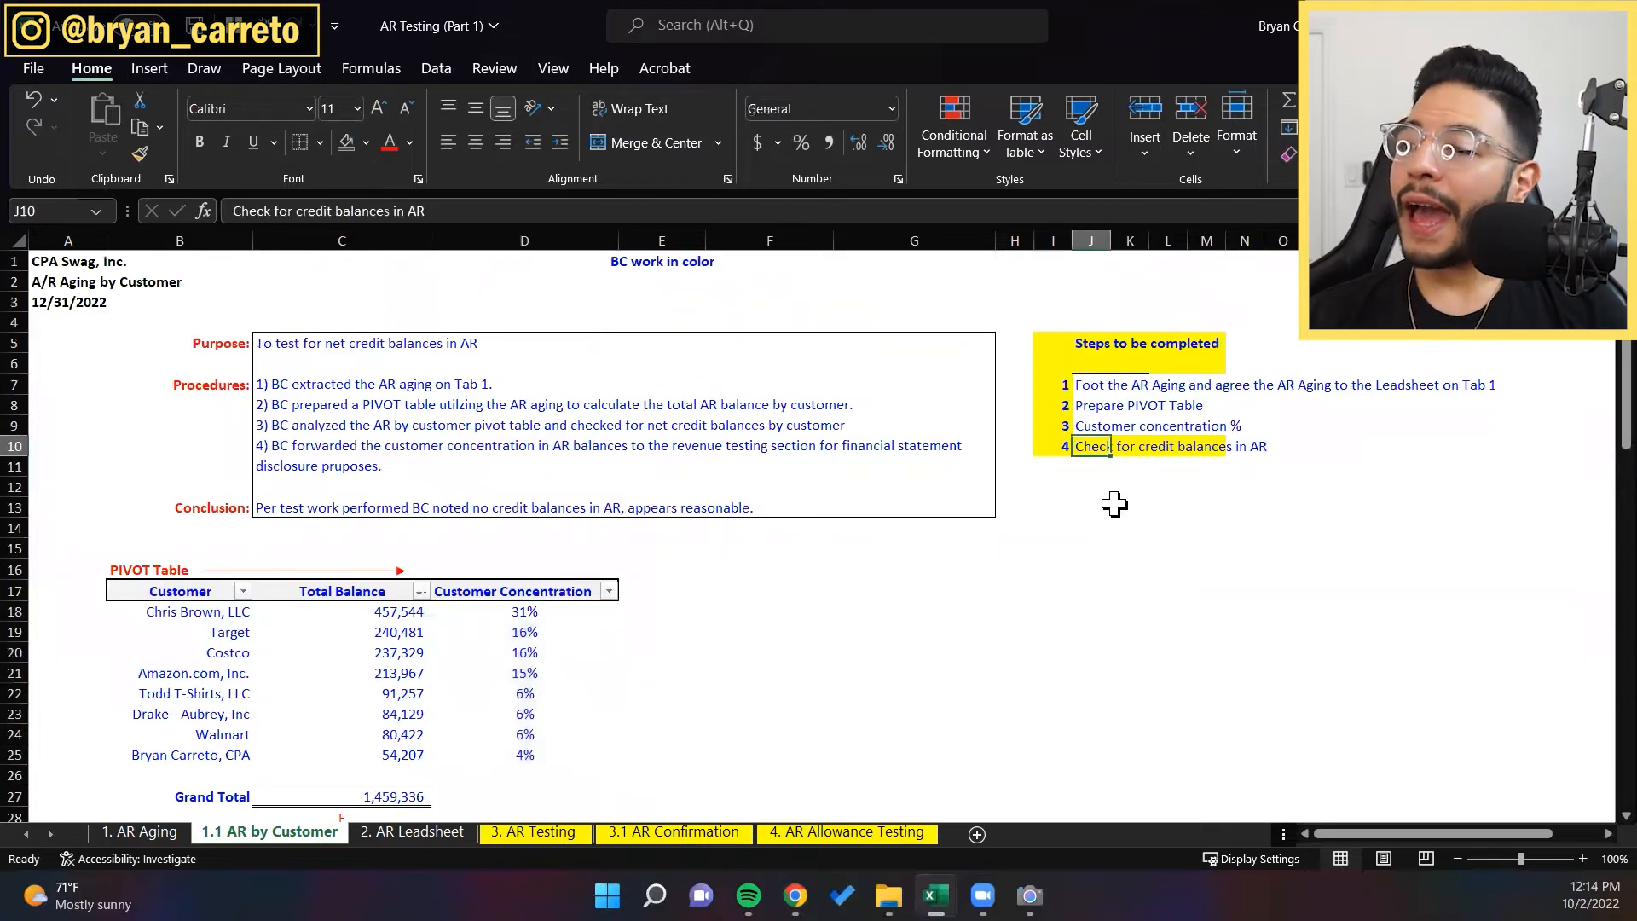
pyautogui.hotkey('shift', 'Right')
pyautogui.hotkey('shift', 'Right')
pyautogui.hotkey('shift', 'Right')
pyautogui.hotkey('shift', 'Right')
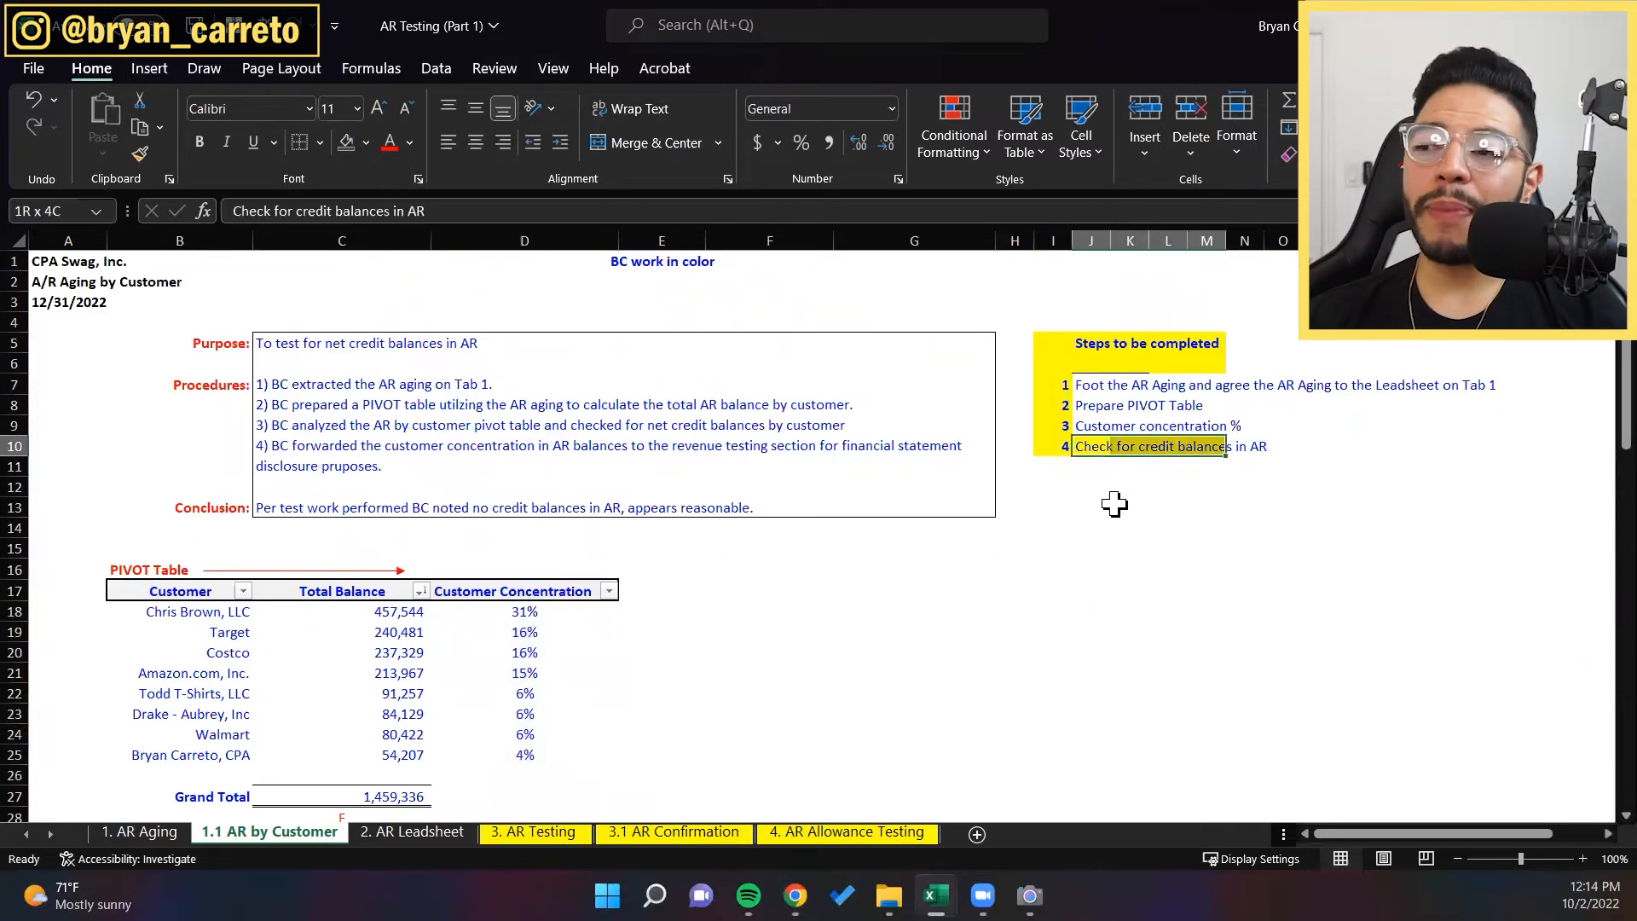
# Step: Change Costco's total balance in C20 to -237329 to illustrate a customer with a net credit balance
pyautogui.scroll(-1, 884, 608)
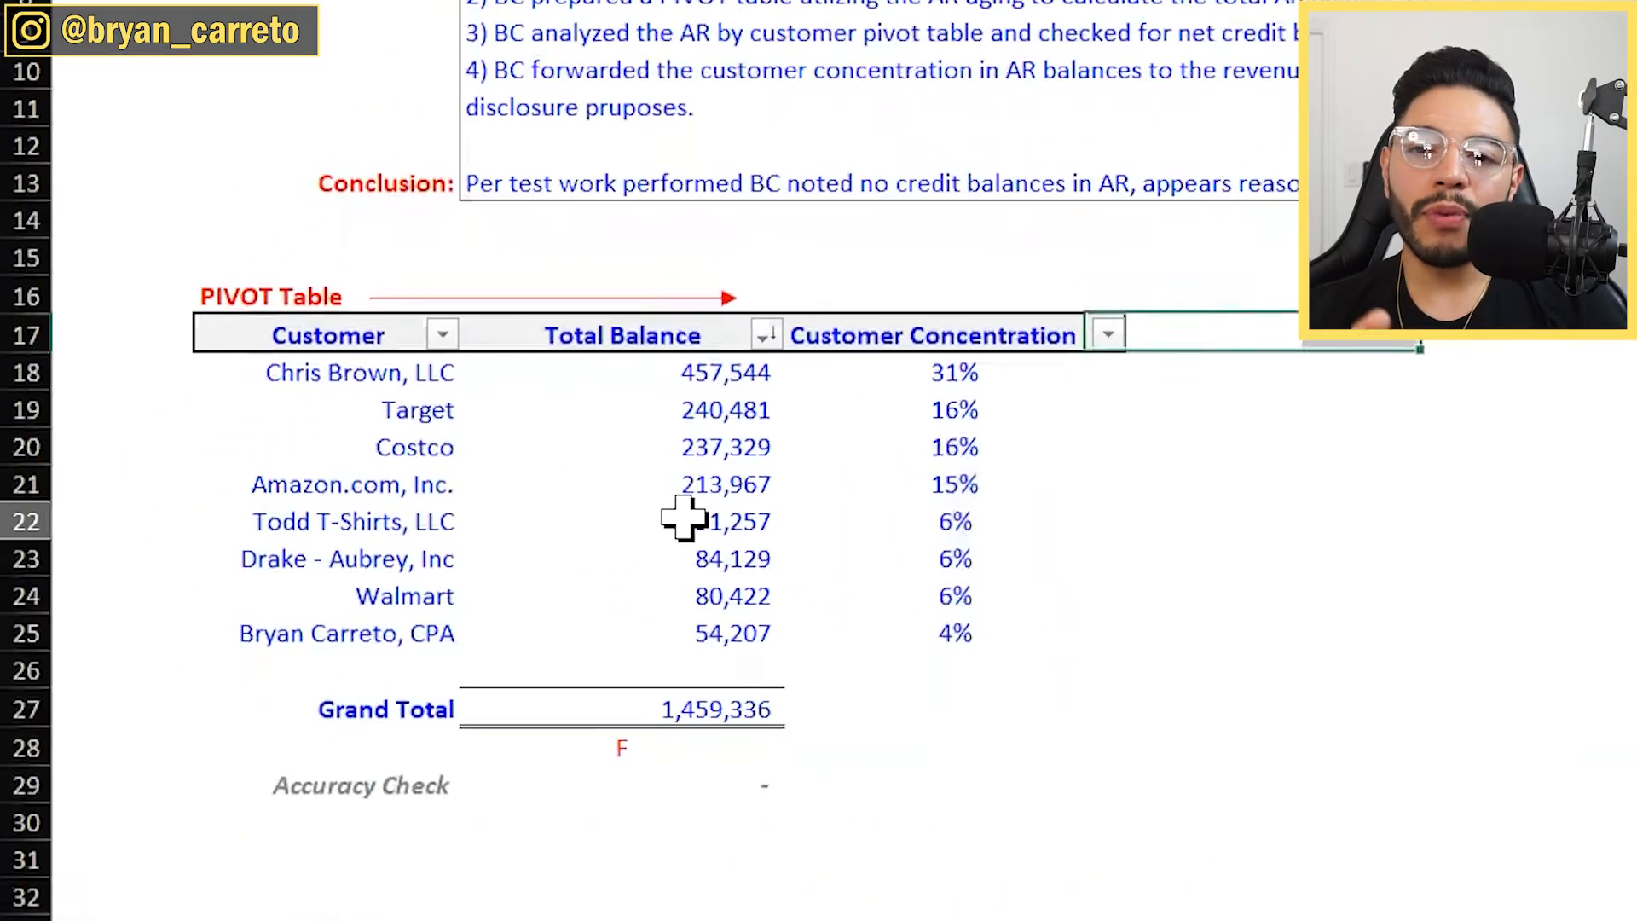
pyautogui.click(682, 518)
pyautogui.press('Up')
pyautogui.press('Up')
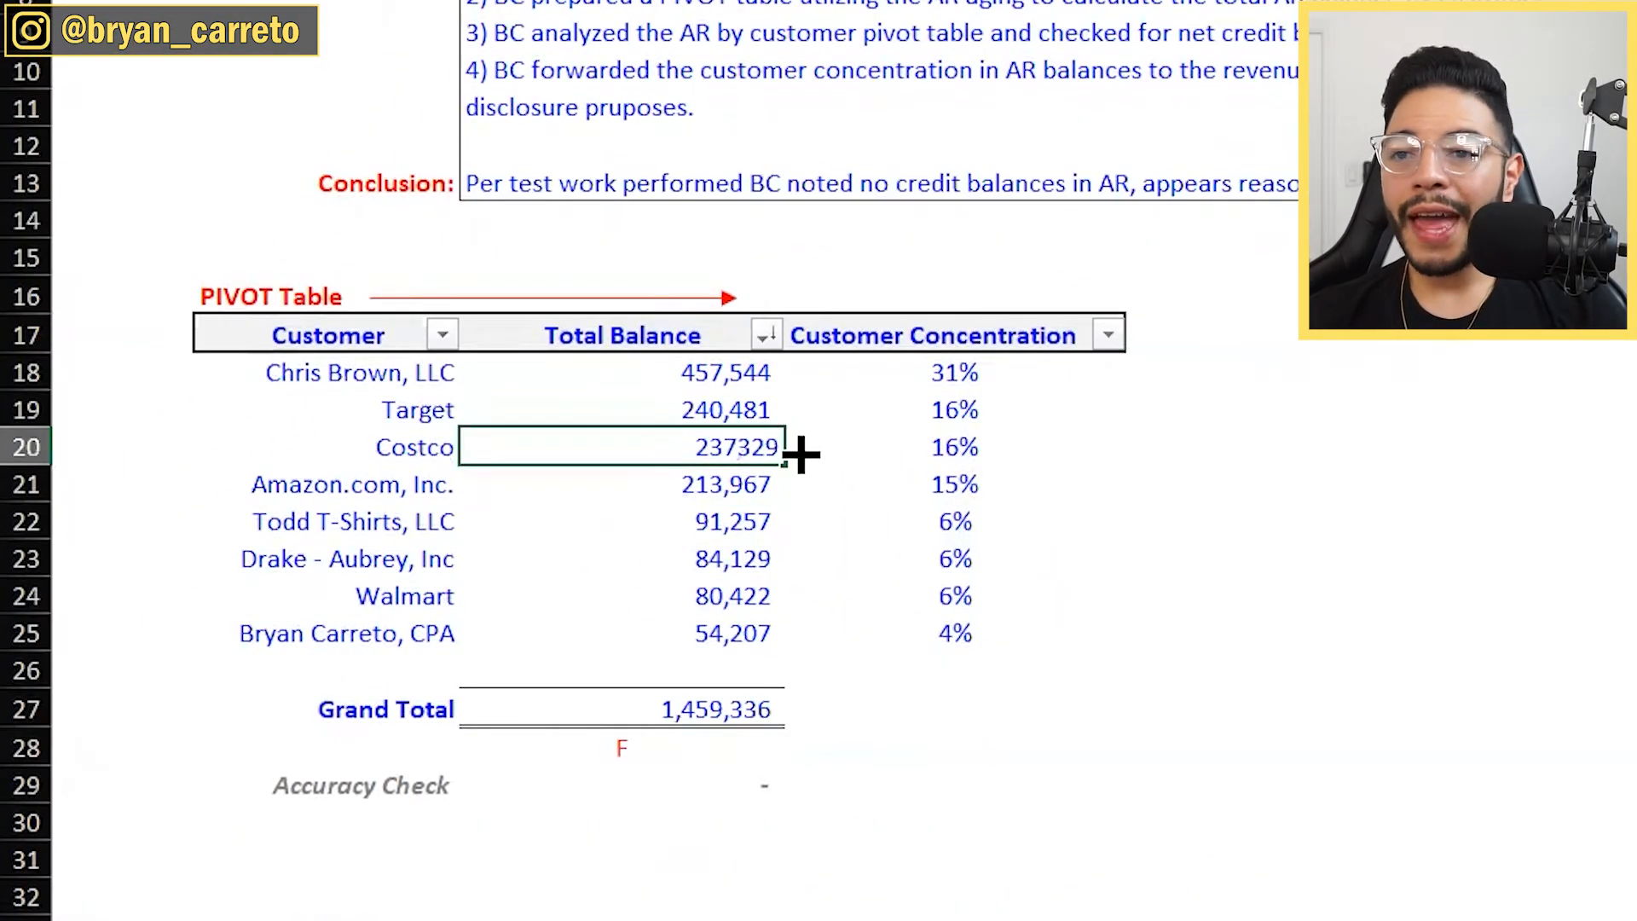
pyautogui.write('-')
pyautogui.press('Return')
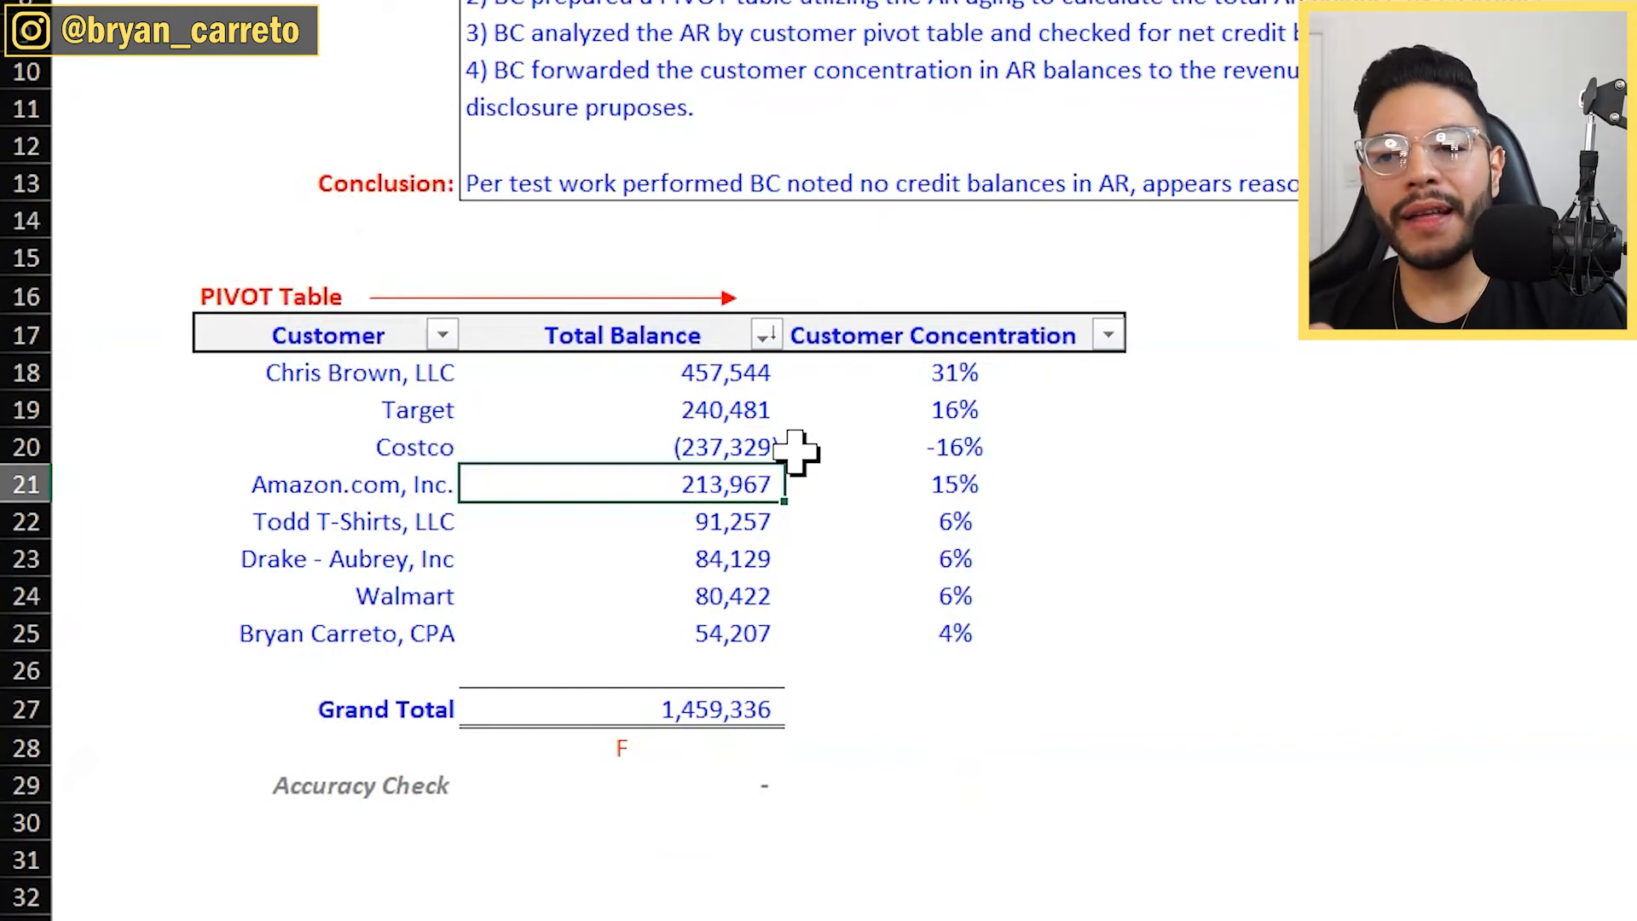
pyautogui.press('Up')
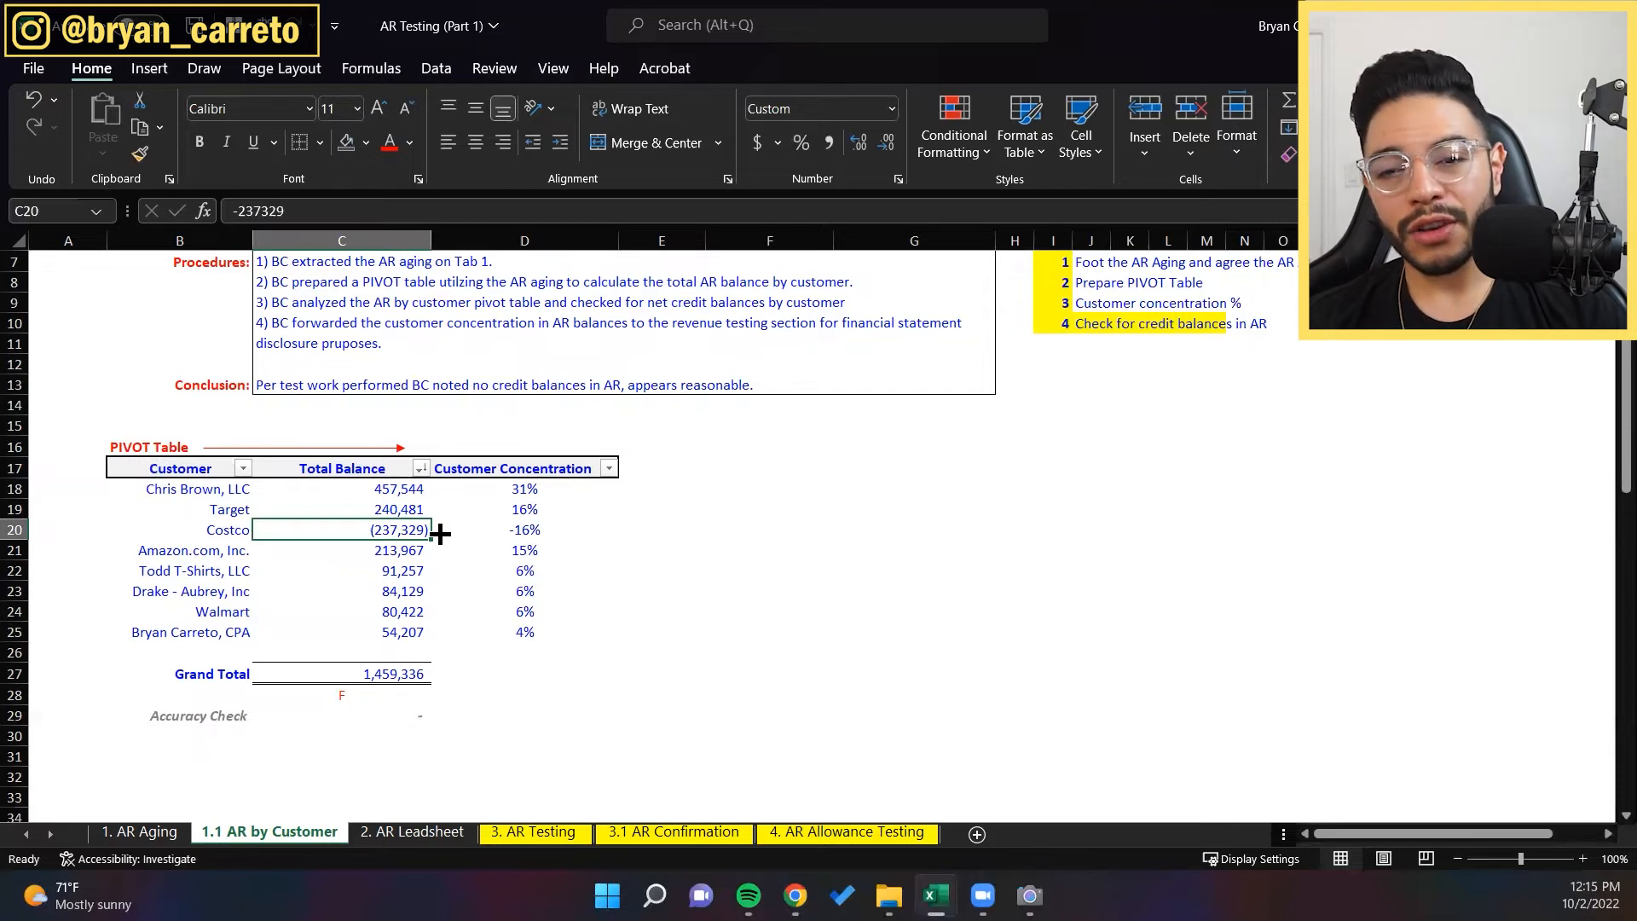
pyautogui.press('Right')
pyautogui.press('Right')
pyautogui.press('Right')
pyautogui.press('Right')
pyautogui.press('Up')
pyautogui.press('Left')
pyautogui.press('F2')
pyautogui.write('Dr')
pyautogui.press('Return')
pyautogui.write('Cr')
pyautogui.press('Return')
pyautogui.press('Up')
pyautogui.press('Up')
pyautogui.press('Up')
pyautogui.press('Right')
pyautogui.press('Down')
pyautogui.press('Up')
pyautogui.press('Left')
pyautogui.press('Right')
pyautogui.press('Left')
pyautogui.hotkey('shift', 'Down')
pyautogui.hotkey('shift', 'Down')
pyautogui.press('Delete')
# Step: Enter Account in F18 as the first column header of a journal entry table beside the pivot table
pyautogui.hotkey('shift', 'Up')
pyautogui.hotkey('shift', 'Up')
pyautogui.write('Account')
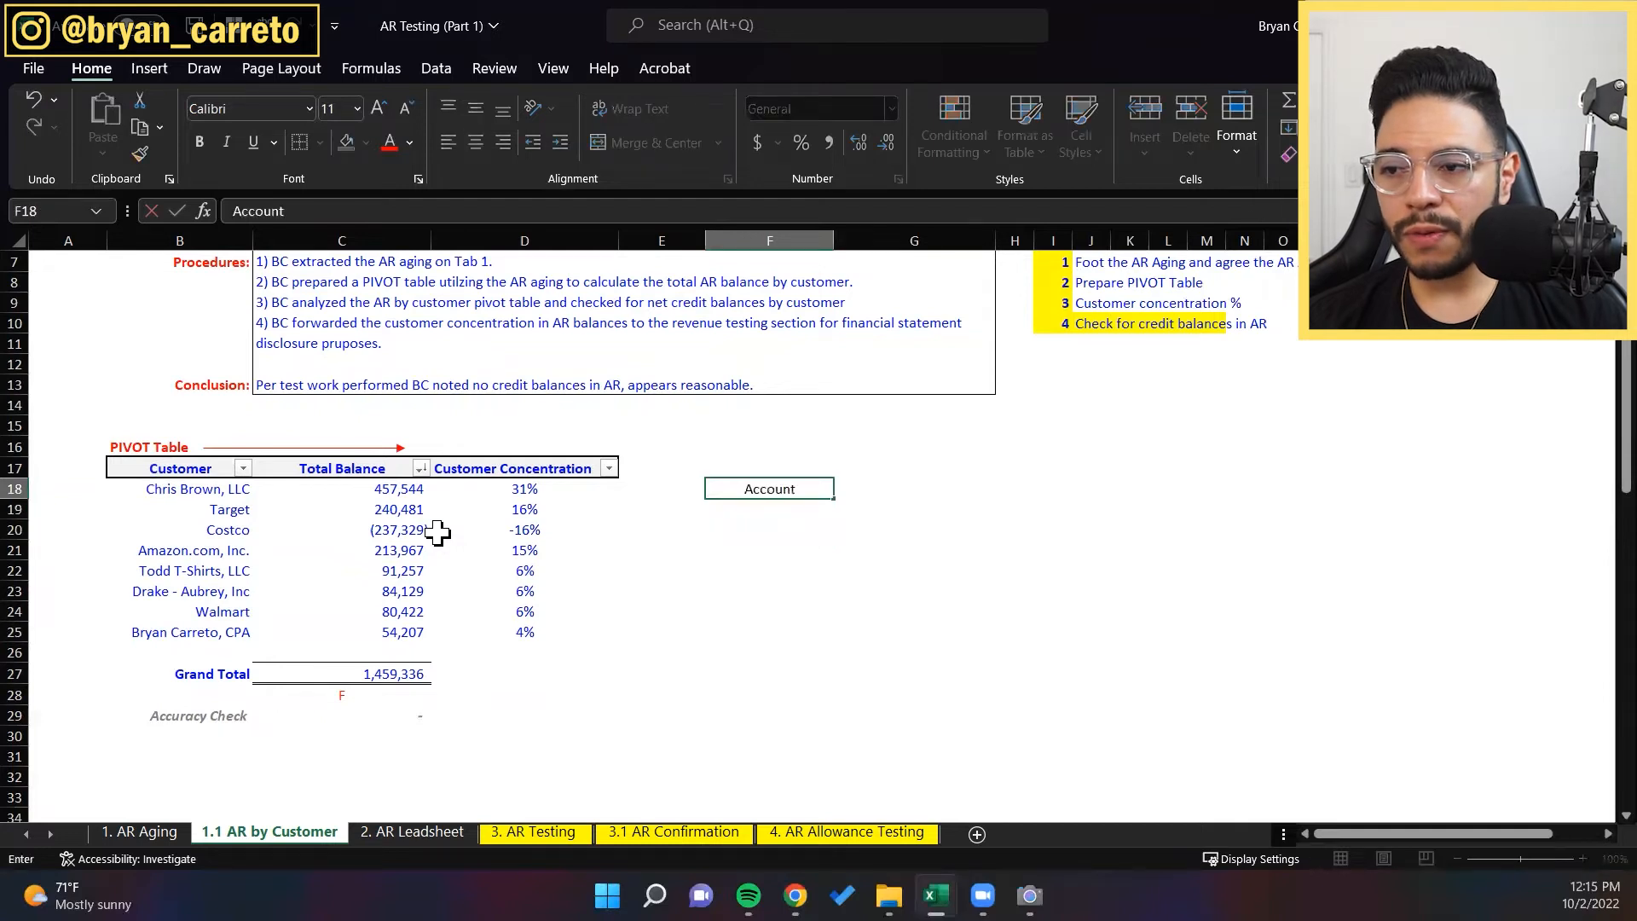
pyautogui.press('Tab')
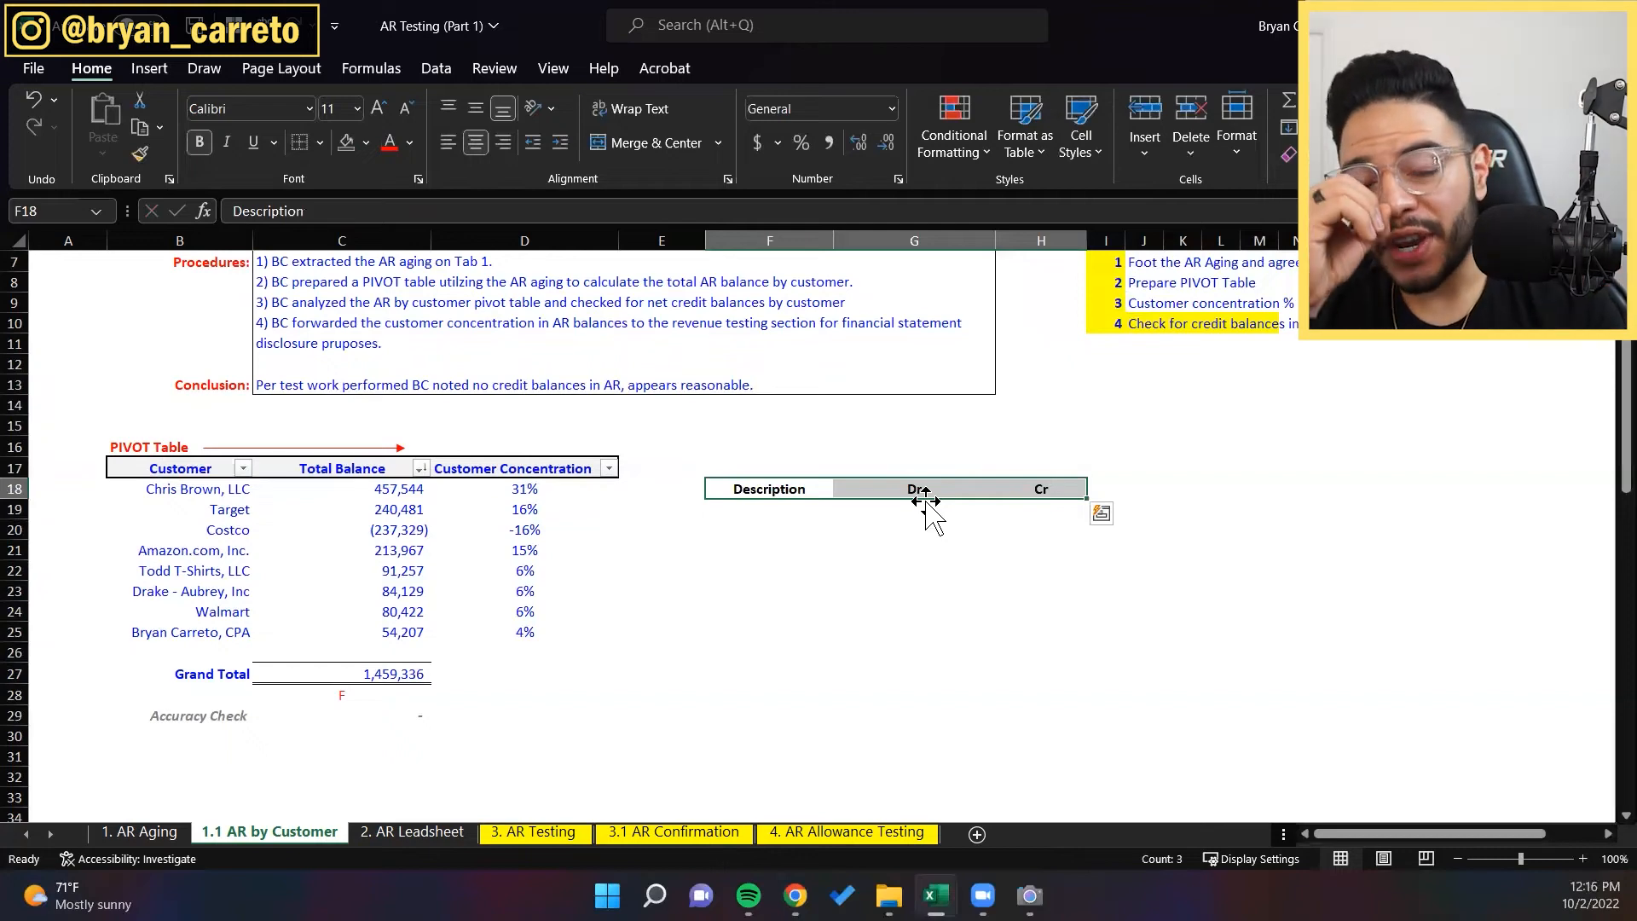
# Step: Check the 5% of OM threshold in G3 on the 1. AR Aging sheet
pyautogui.scroll(2, 925, 503)
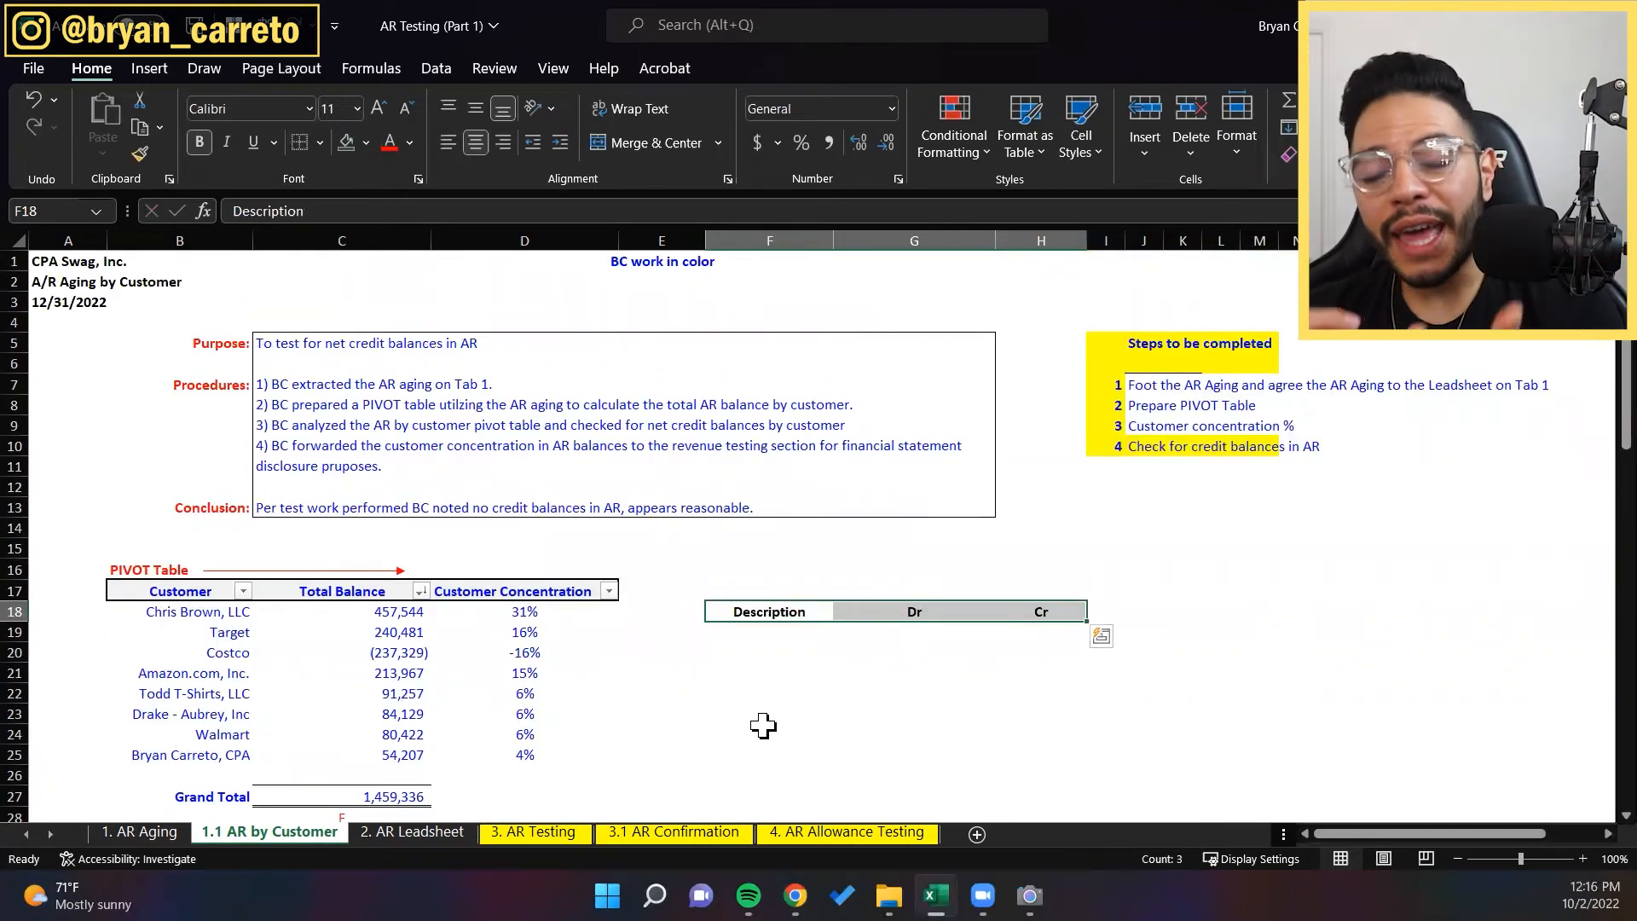
pyautogui.hotkey('ctrl', 'pageup')
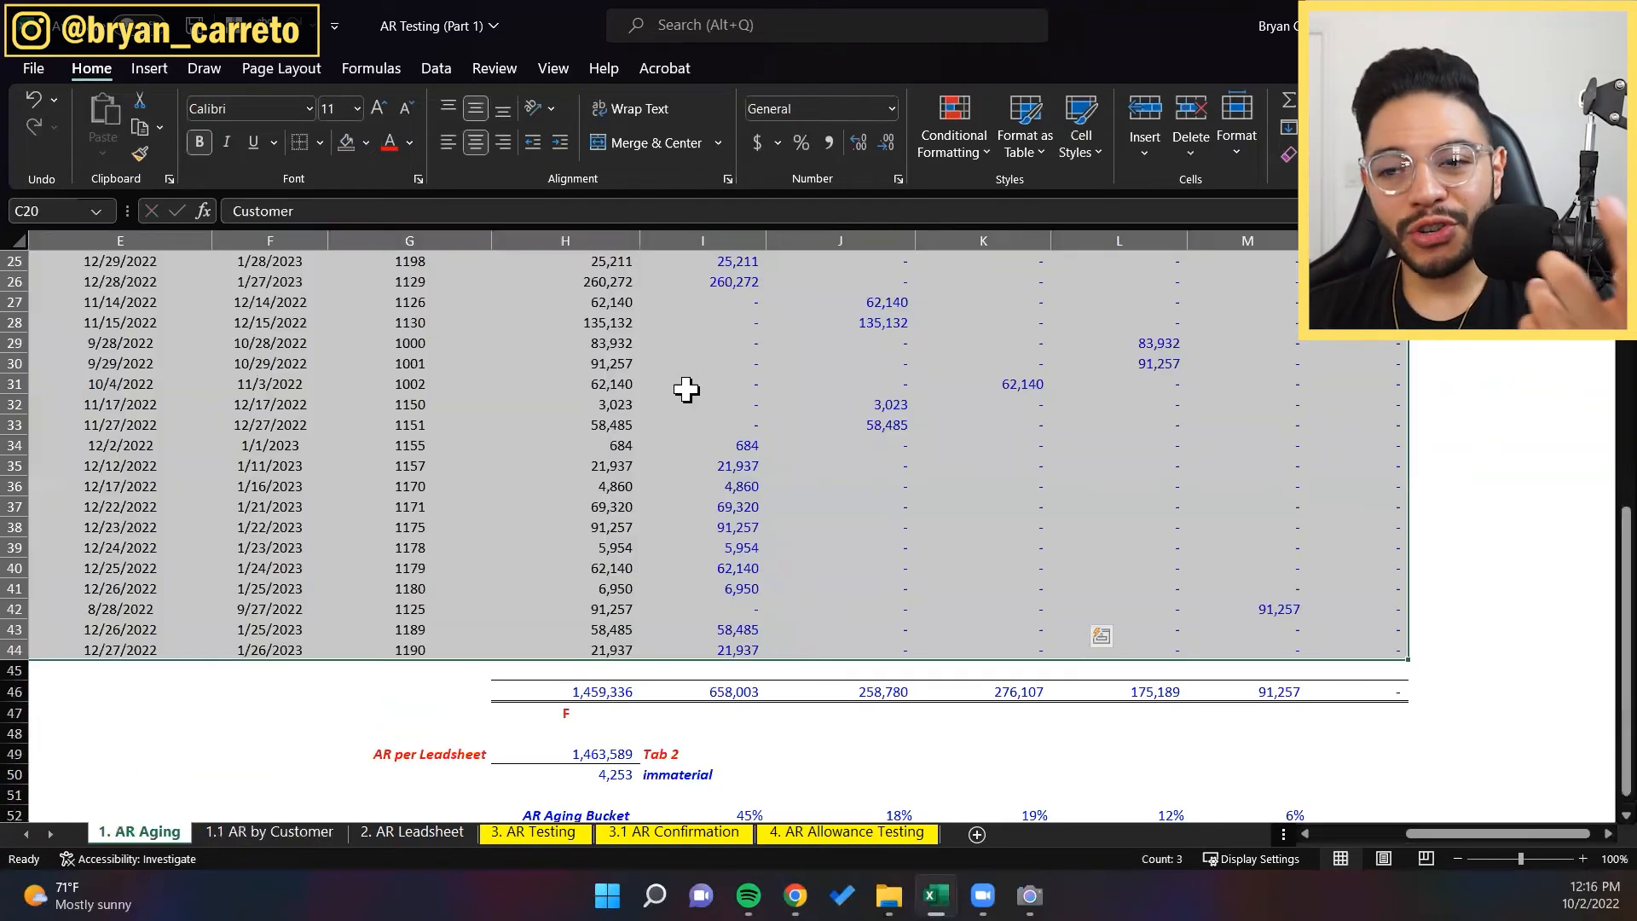
pyautogui.scroll(8, 753, 392)
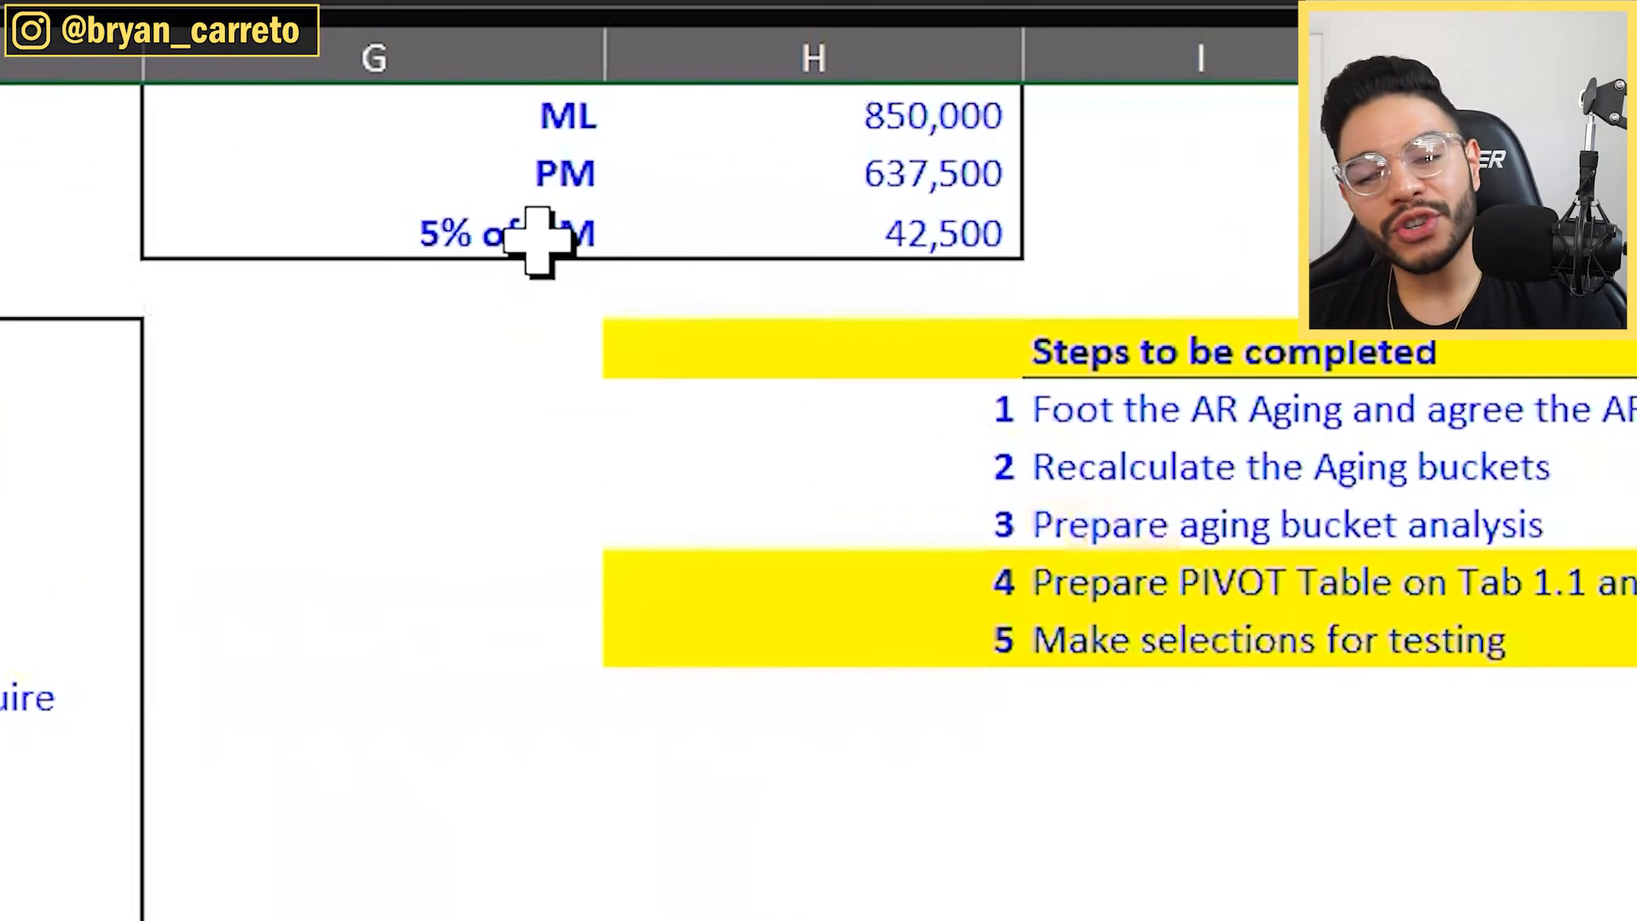
pyautogui.click(526, 251)
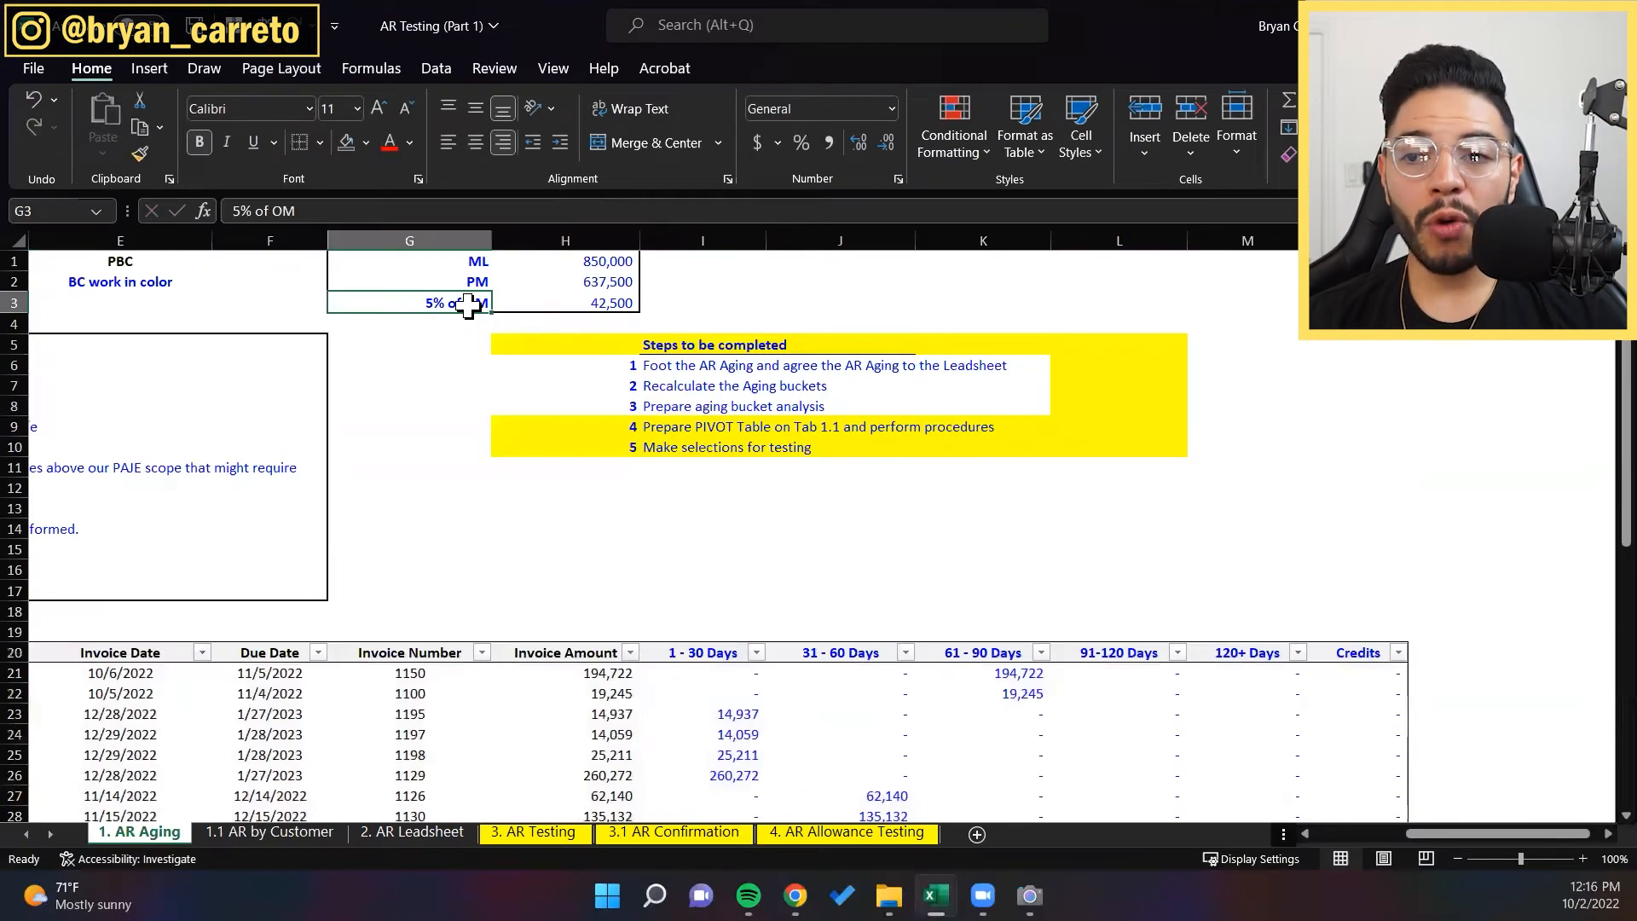
# Step: On the 1.1 AR by Customer sheet, enter AR in F19 as the first line under the journal entry's Description header
pyautogui.hotkey('ctrl', 'pagedown')
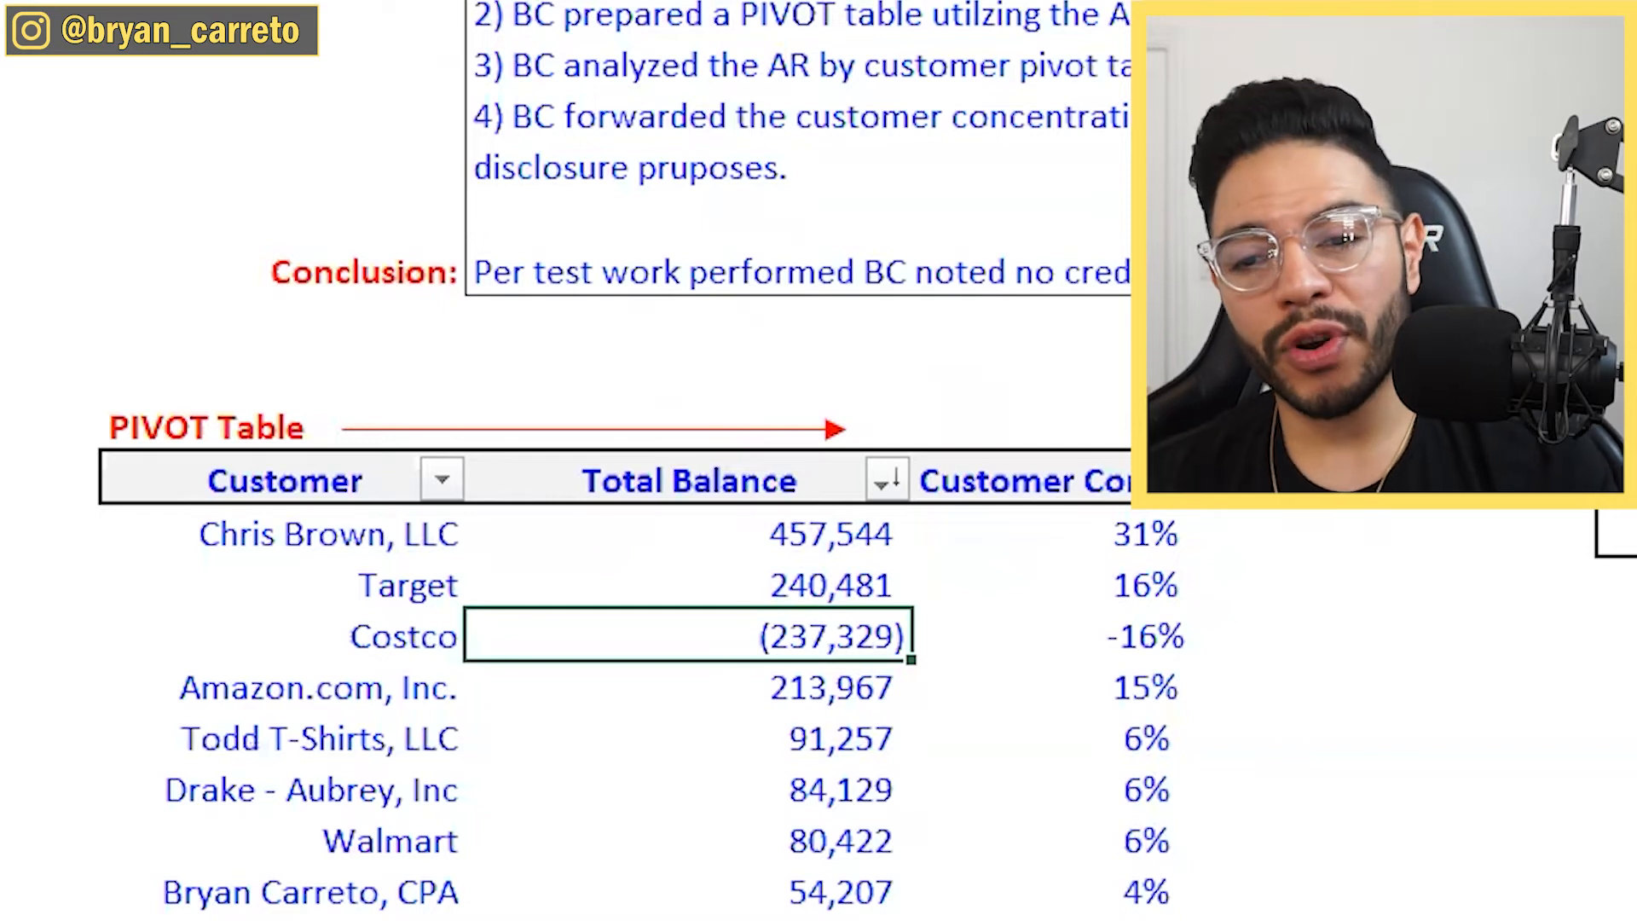
pyautogui.press('Down')
pyautogui.press('Right')
pyautogui.press('Right')
pyautogui.press('Up')
pyautogui.press('Up')
pyautogui.press('Right')
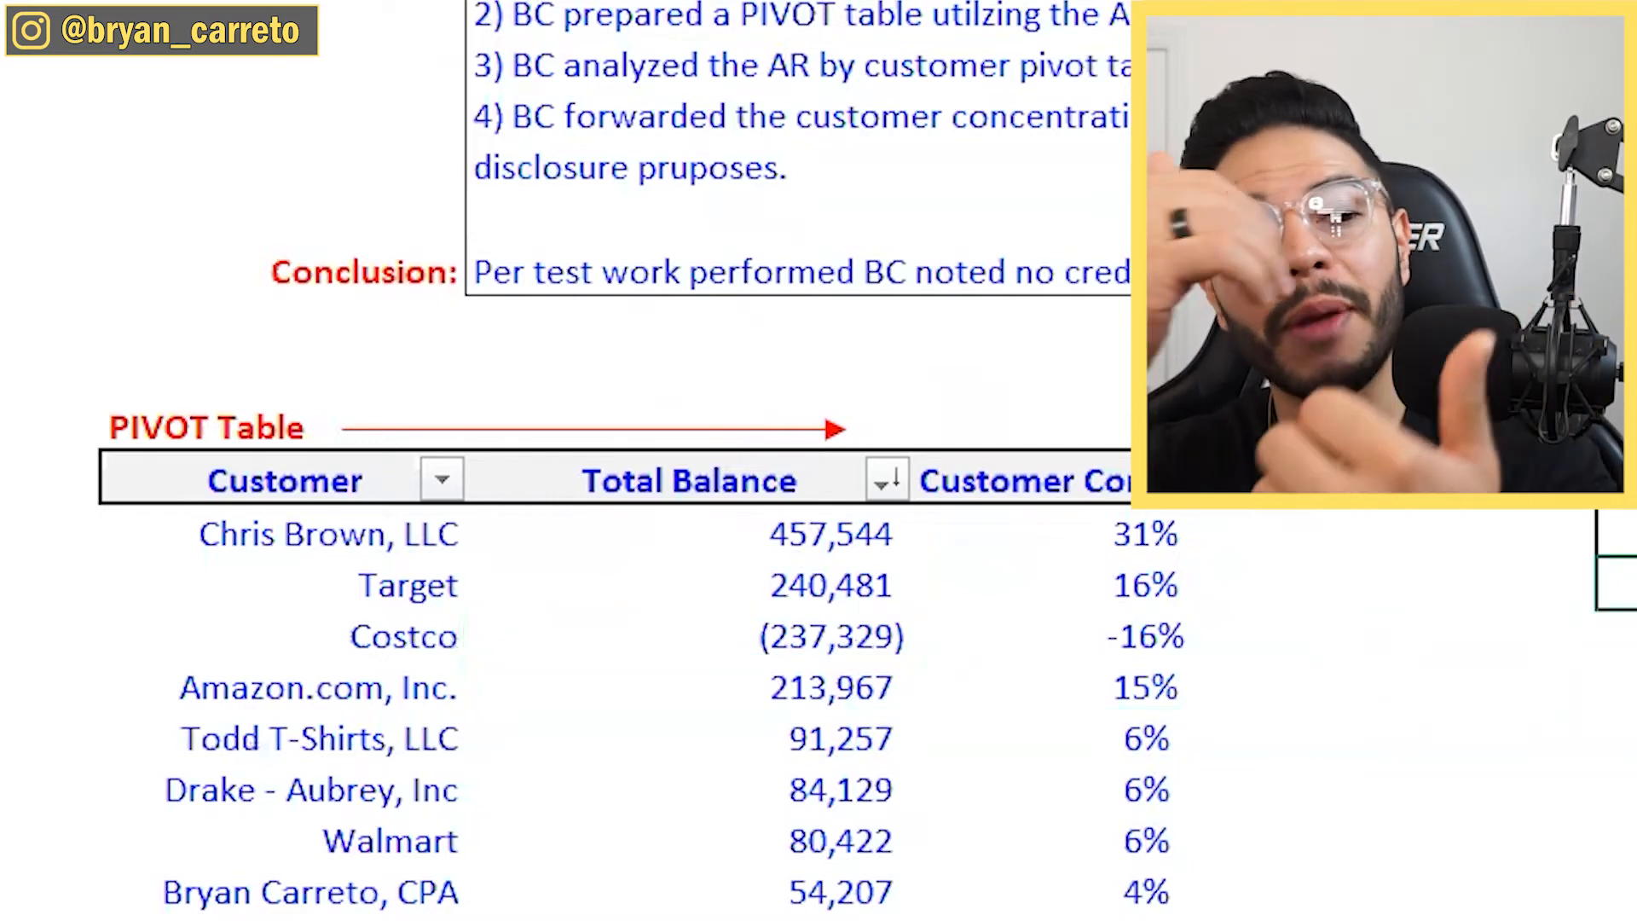
pyautogui.write('AR')
pyautogui.press('Tab')
pyautogui.press('Return')
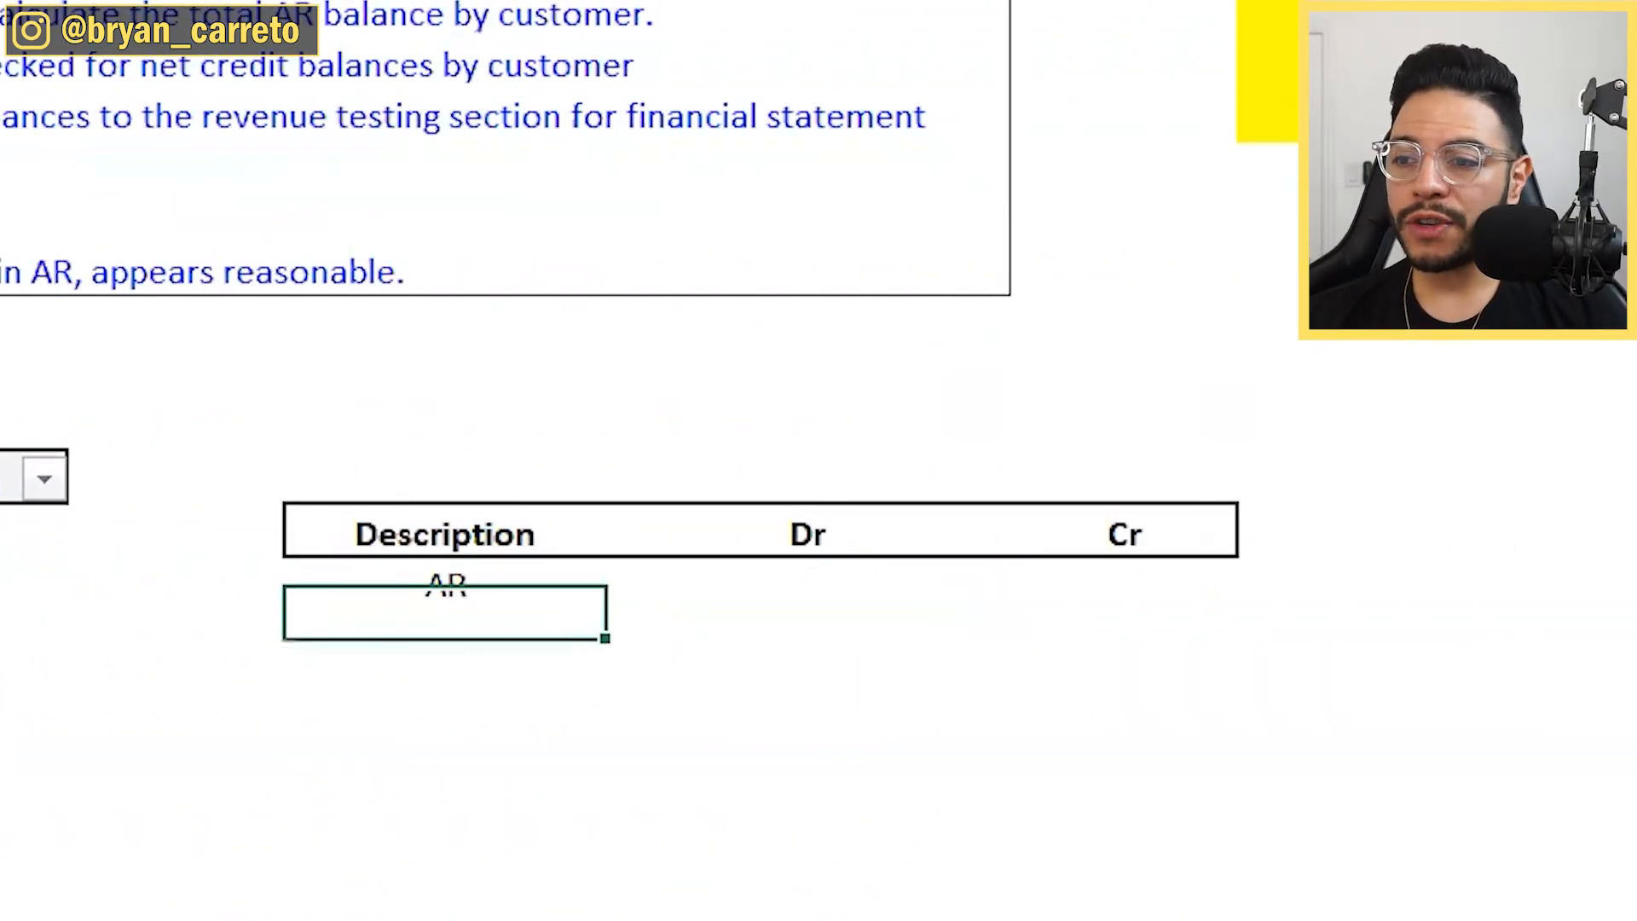
# Step: Add AP as the journal entry's second line in F20 and set AR's debit in G19 to the negative of Costco's balance in C20
pyautogui.write('AP')
pyautogui.press('Tab')
pyautogui.press('Up')
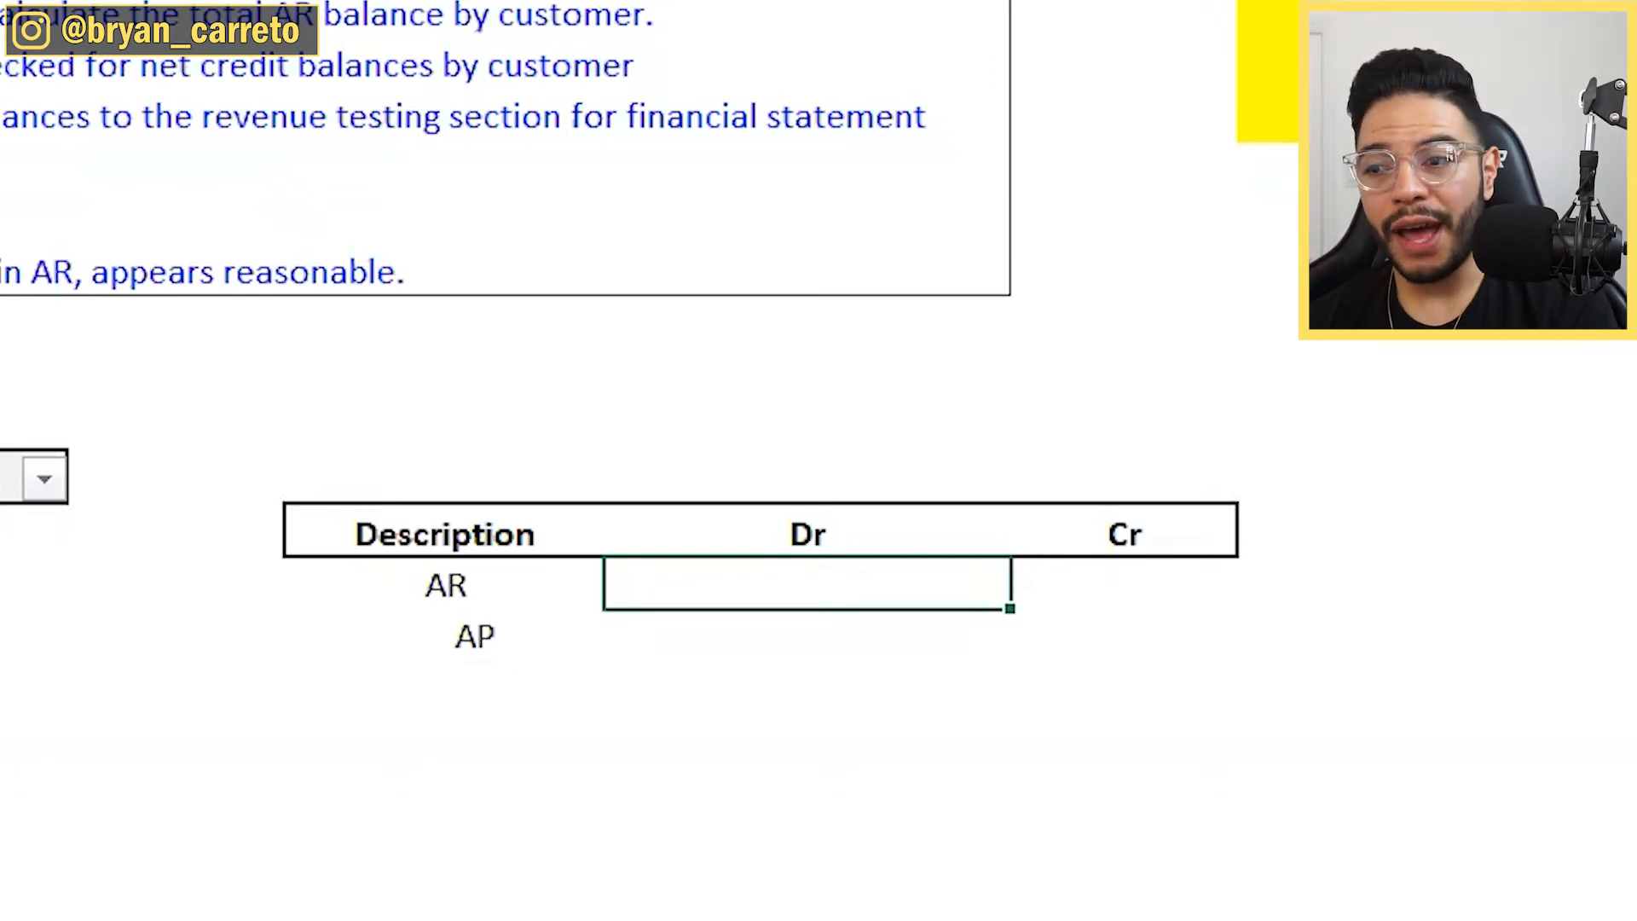
pyautogui.write('-')
pyautogui.press('Left')
pyautogui.press('Left')
pyautogui.press('Left')
pyautogui.press('Left')
pyautogui.press('Down')
pyautogui.press('Return')
pyautogui.press('Right')
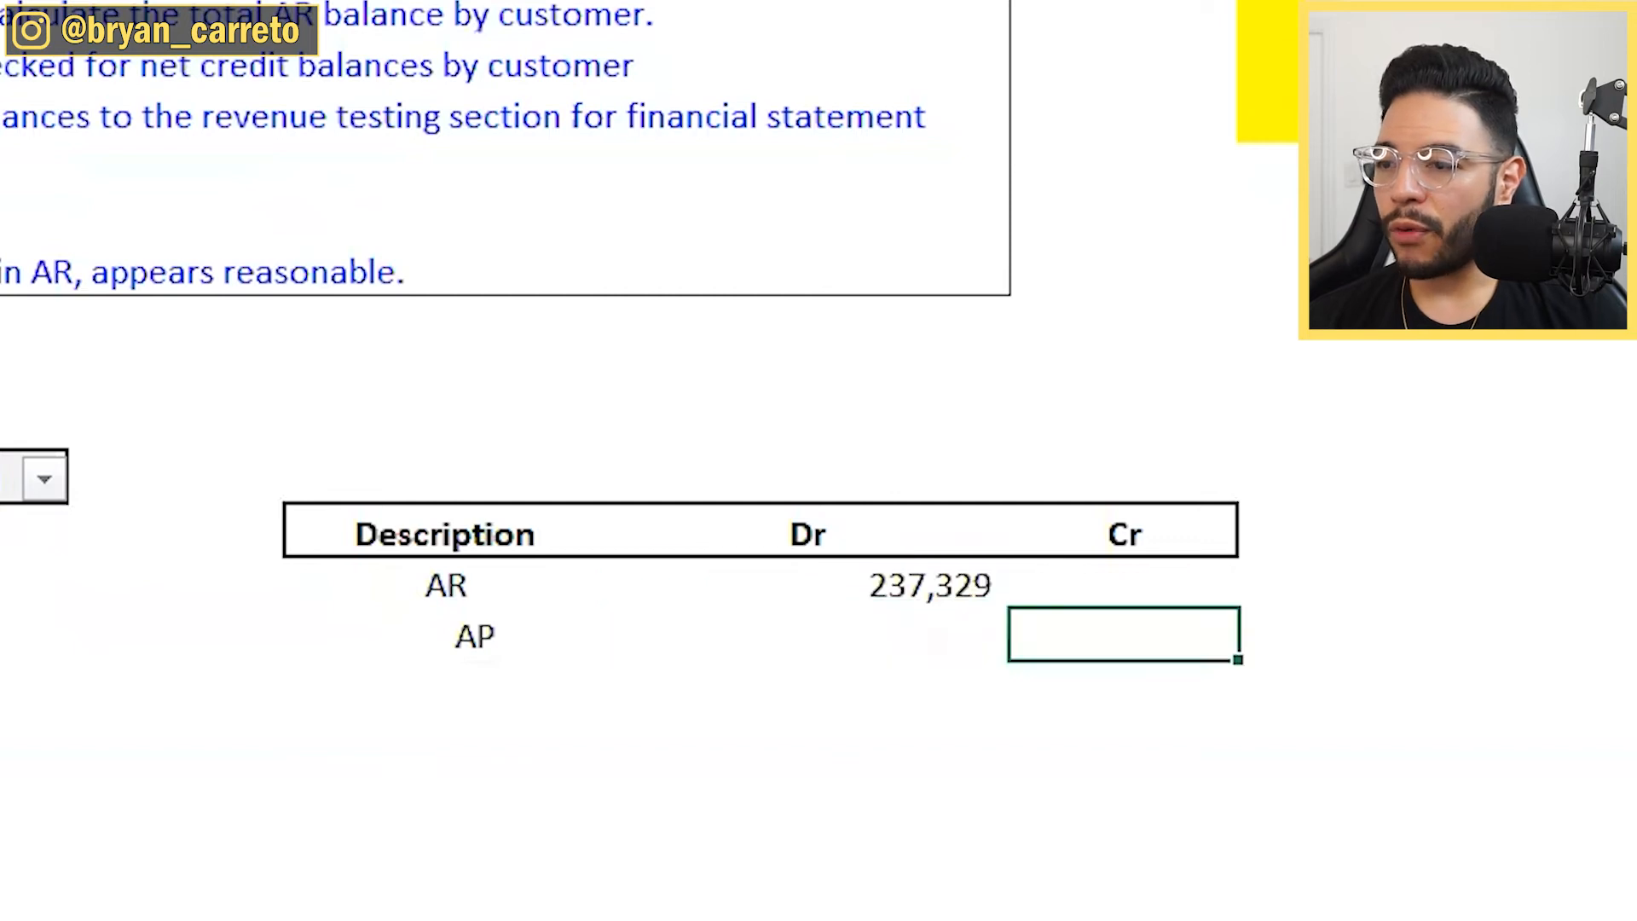
# Step: Set the AP line's credit in H20 to the negative of AR's debit in G19
pyautogui.write('-')
pyautogui.press('Up')
pyautogui.press('Left')
pyautogui.press('Return')
pyautogui.press('Up')
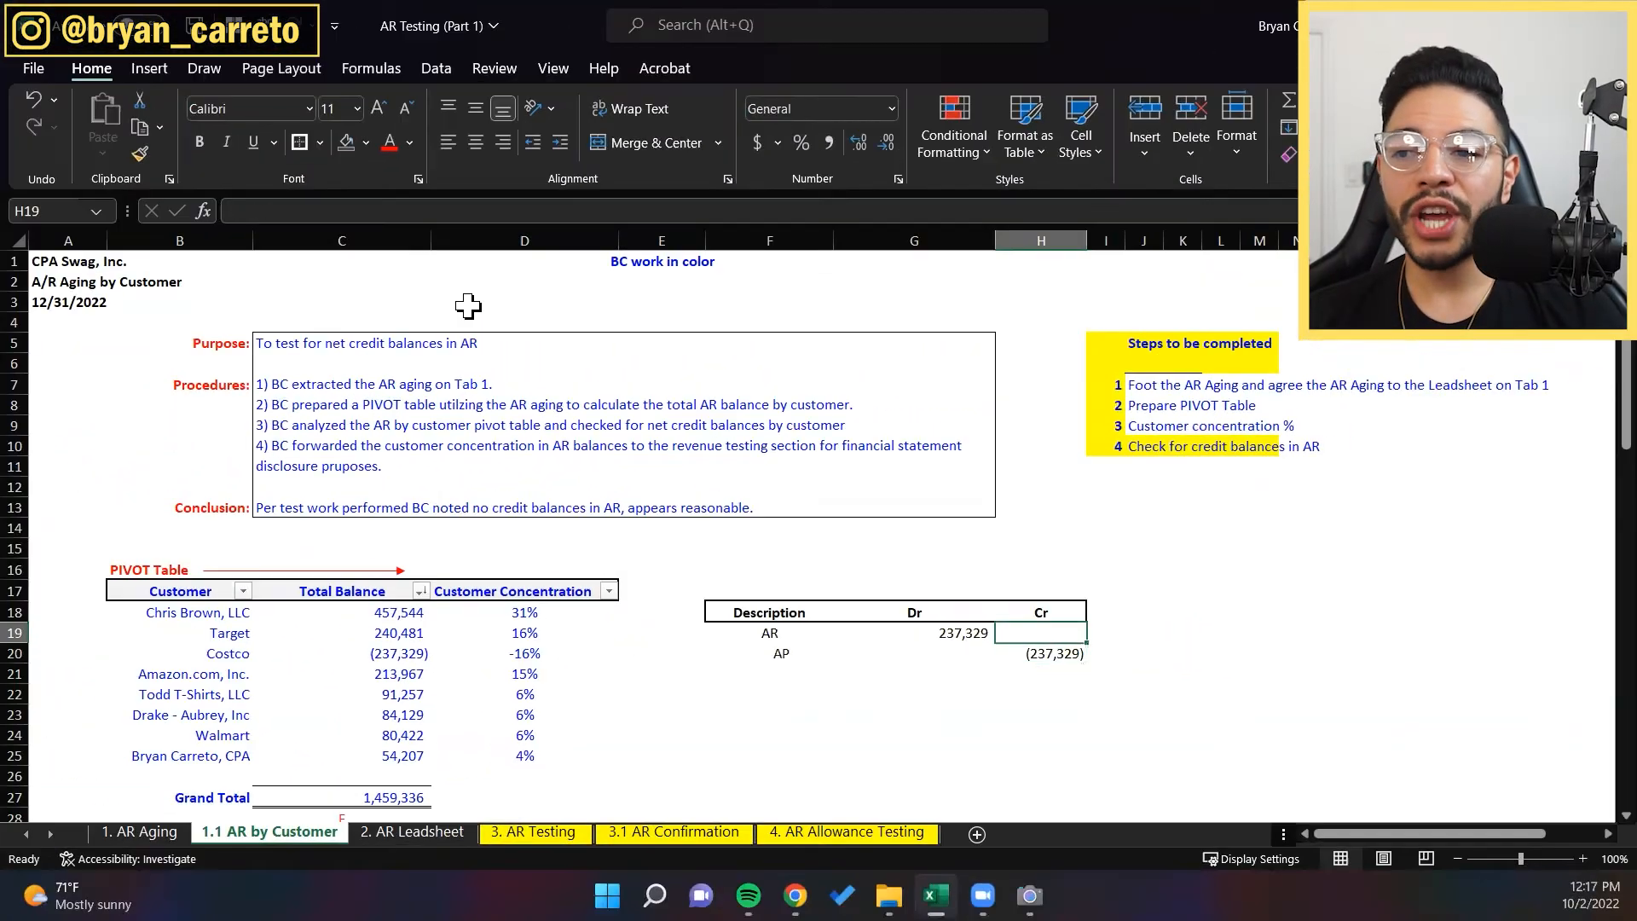
# Step: Clear the example journal entry from F18:I20, including its header borders
pyautogui.press('Left')
pyautogui.press('Up')
pyautogui.press('Up')
pyautogui.press('Left')
pyautogui.hotkey('shift', 'Right')
pyautogui.hotkey('shift', 'Right')
pyautogui.hotkey('shift', 'Down')
pyautogui.hotkey('shift', 'Down')
pyautogui.hotkey('shift', 'Right')
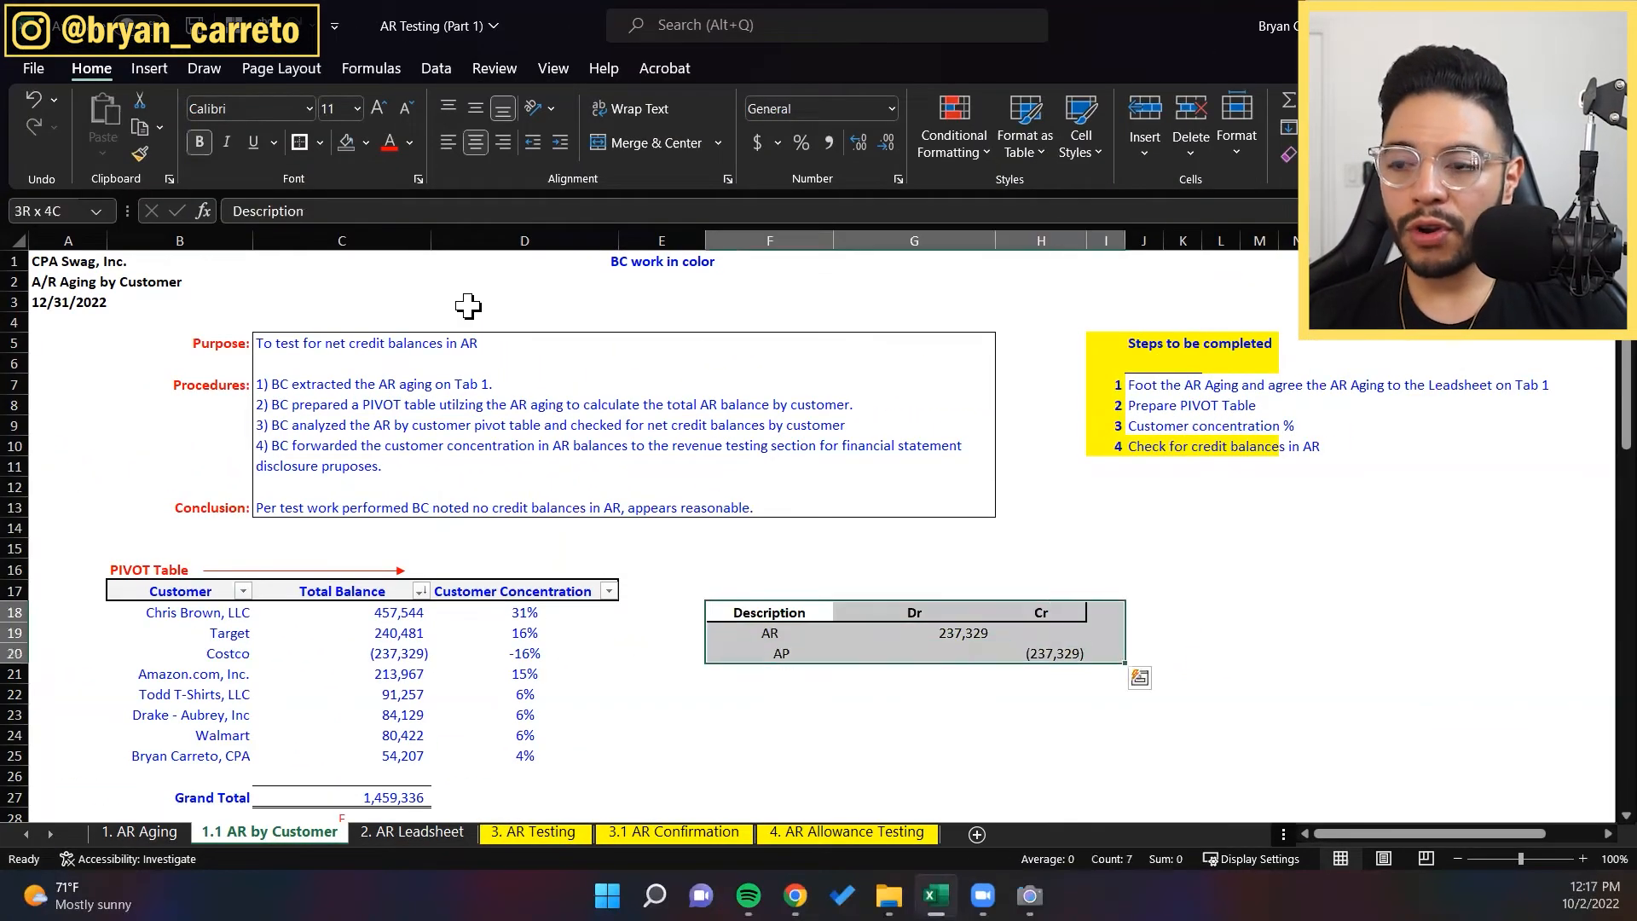
pyautogui.press('Delete')
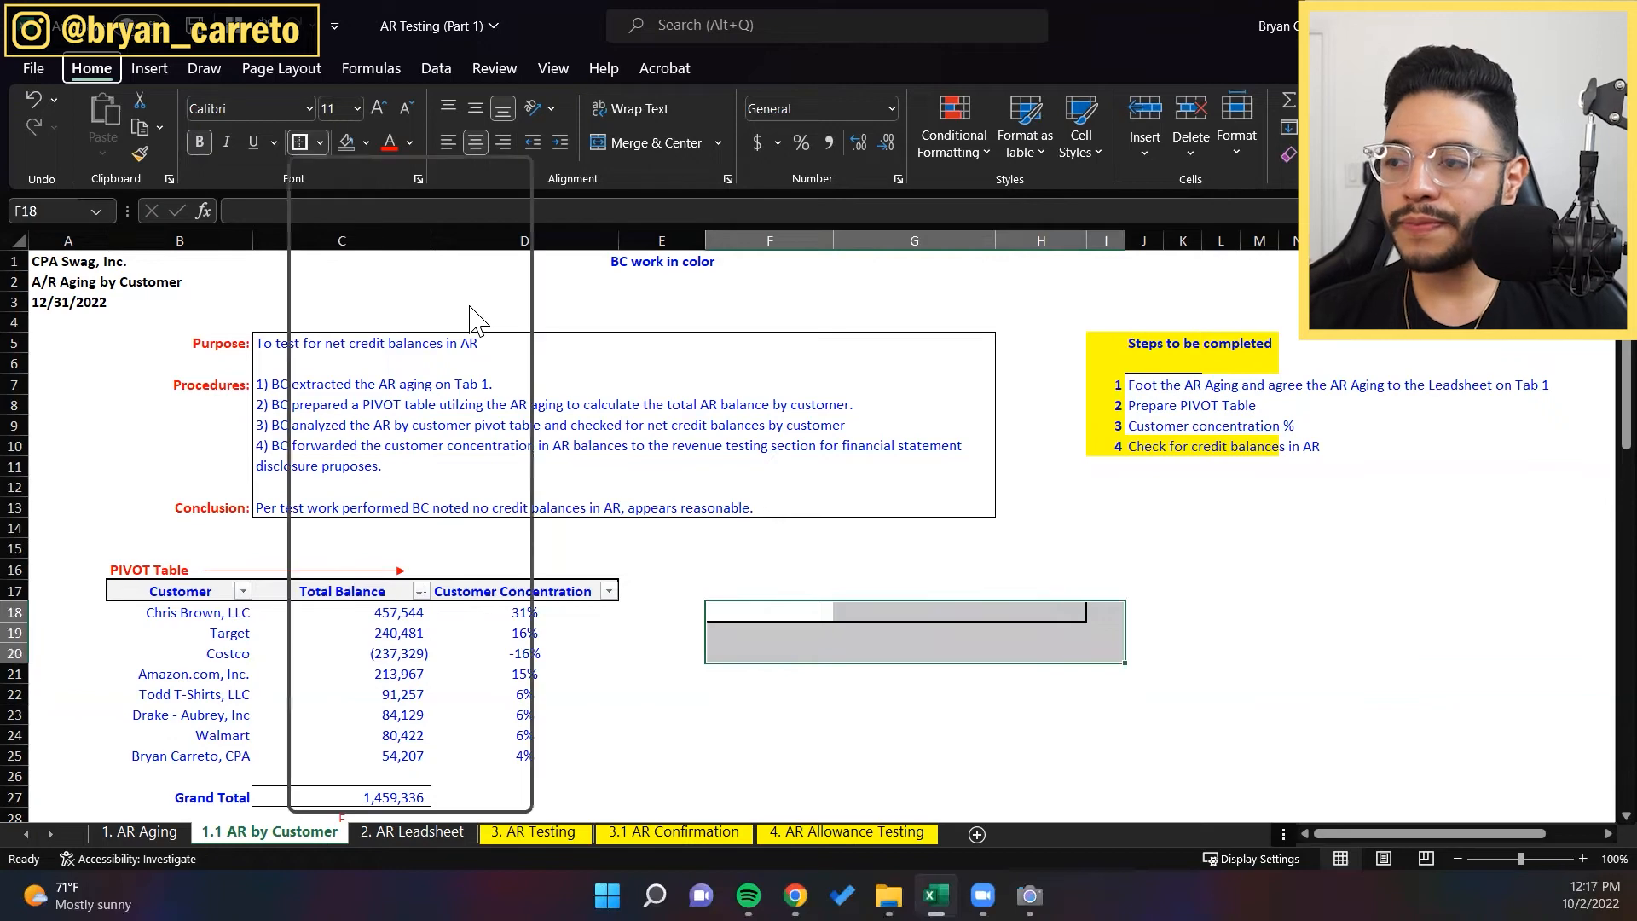
pyautogui.click(468, 306)
# Step: Review the documented procedures in C7 and the Customer Concentration column of the pivot table, including the largest customer's row
pyautogui.doubleClick(415, 438)
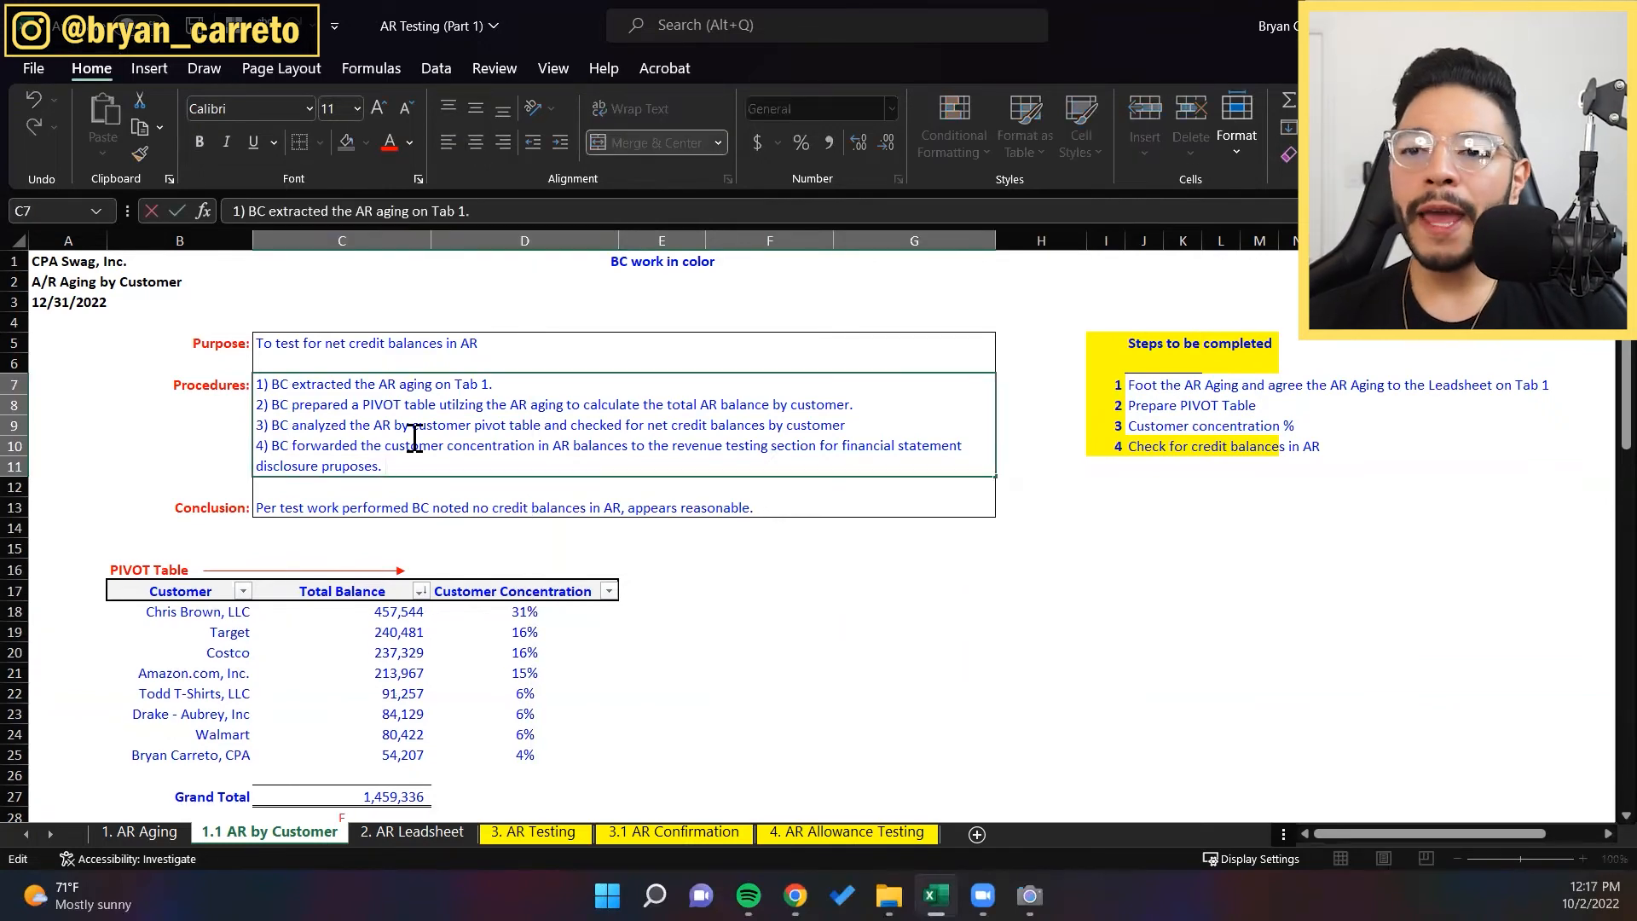
pyautogui.press('Escape')
pyautogui.doubleClick(413, 438)
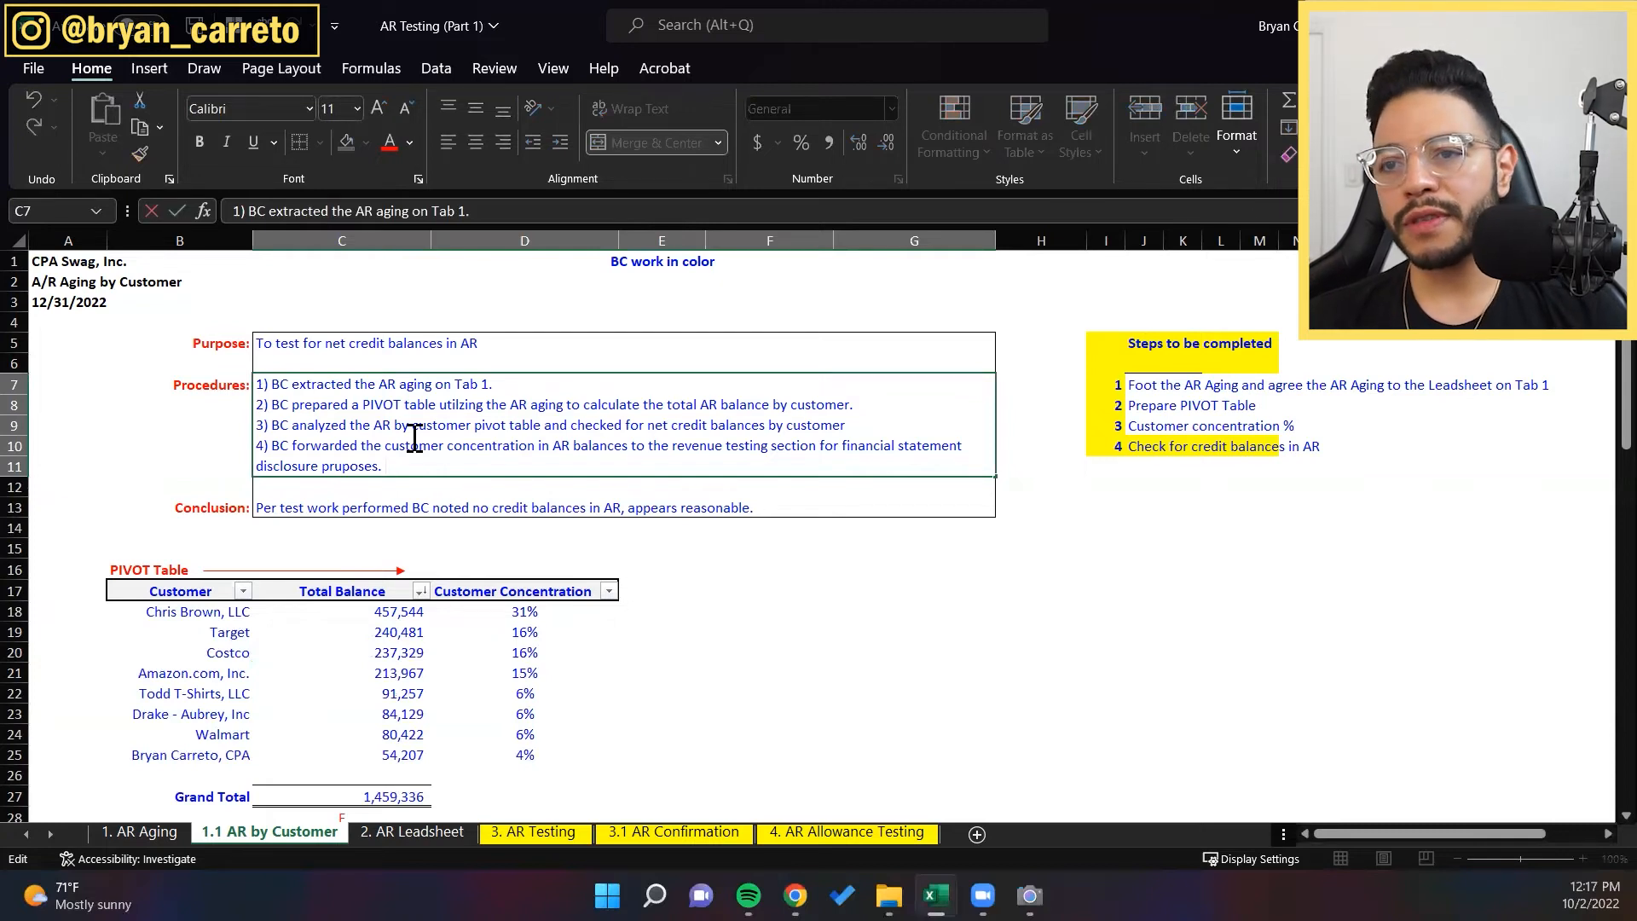
pyautogui.press('Escape')
pyautogui.scroll(-2, 503, 583)
pyautogui.click(502, 576)
pyautogui.press('Up')
pyautogui.press('Up')
pyautogui.press('Up')
pyautogui.press('Up')
pyautogui.hotkey('shift', 'Left')
pyautogui.hotkey('shift', 'Left')
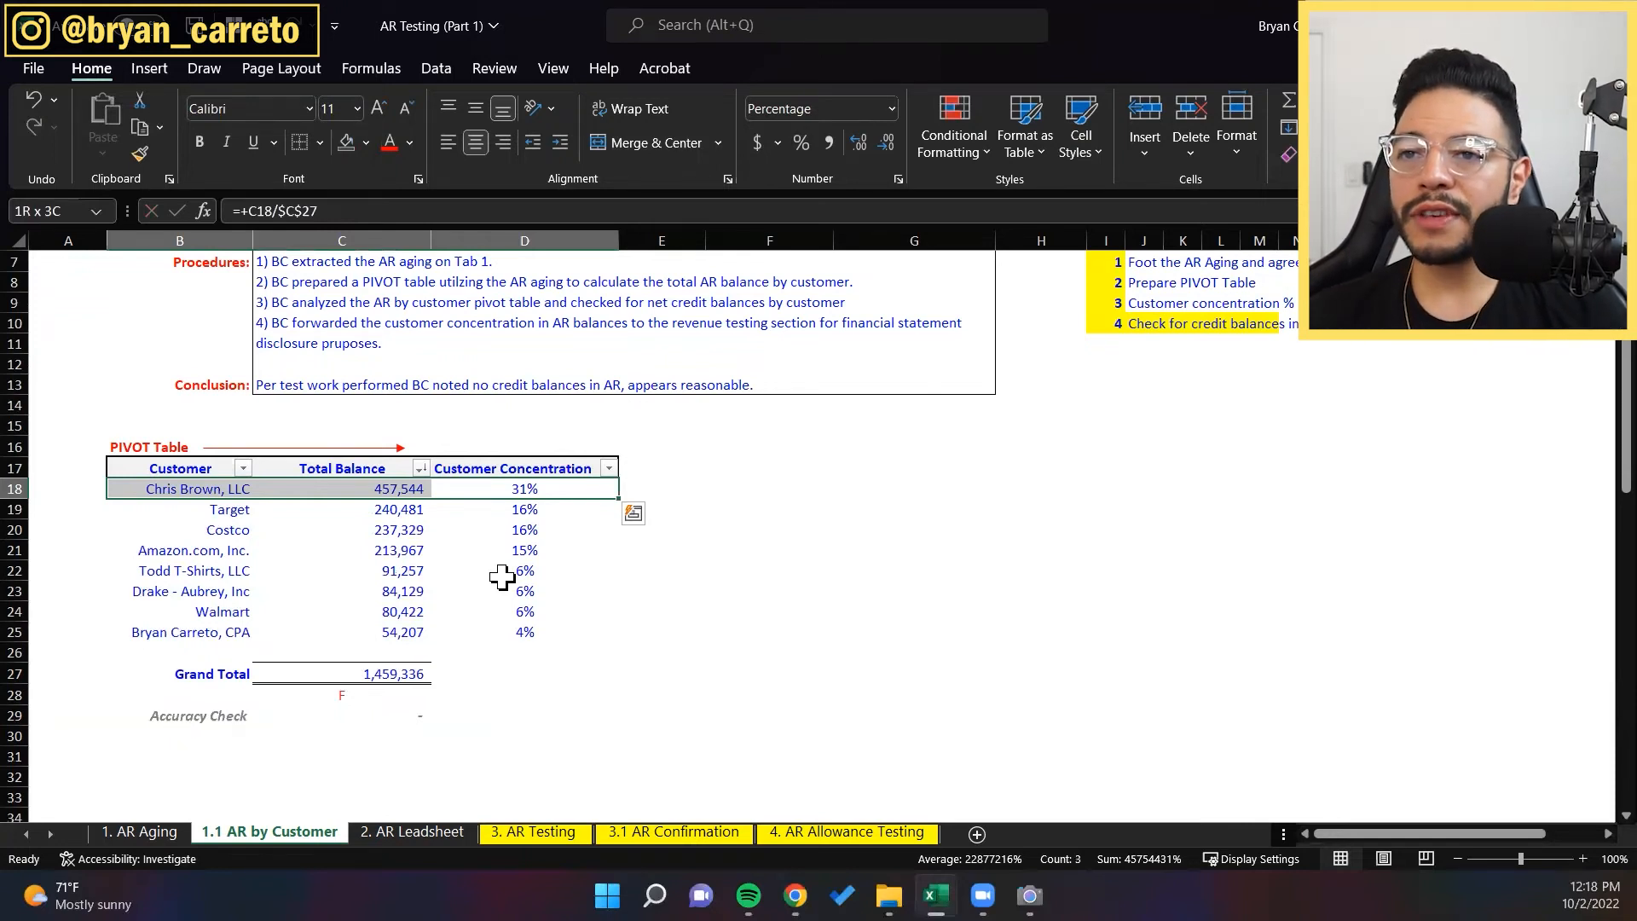
pyautogui.scroll(1, 469, 620)
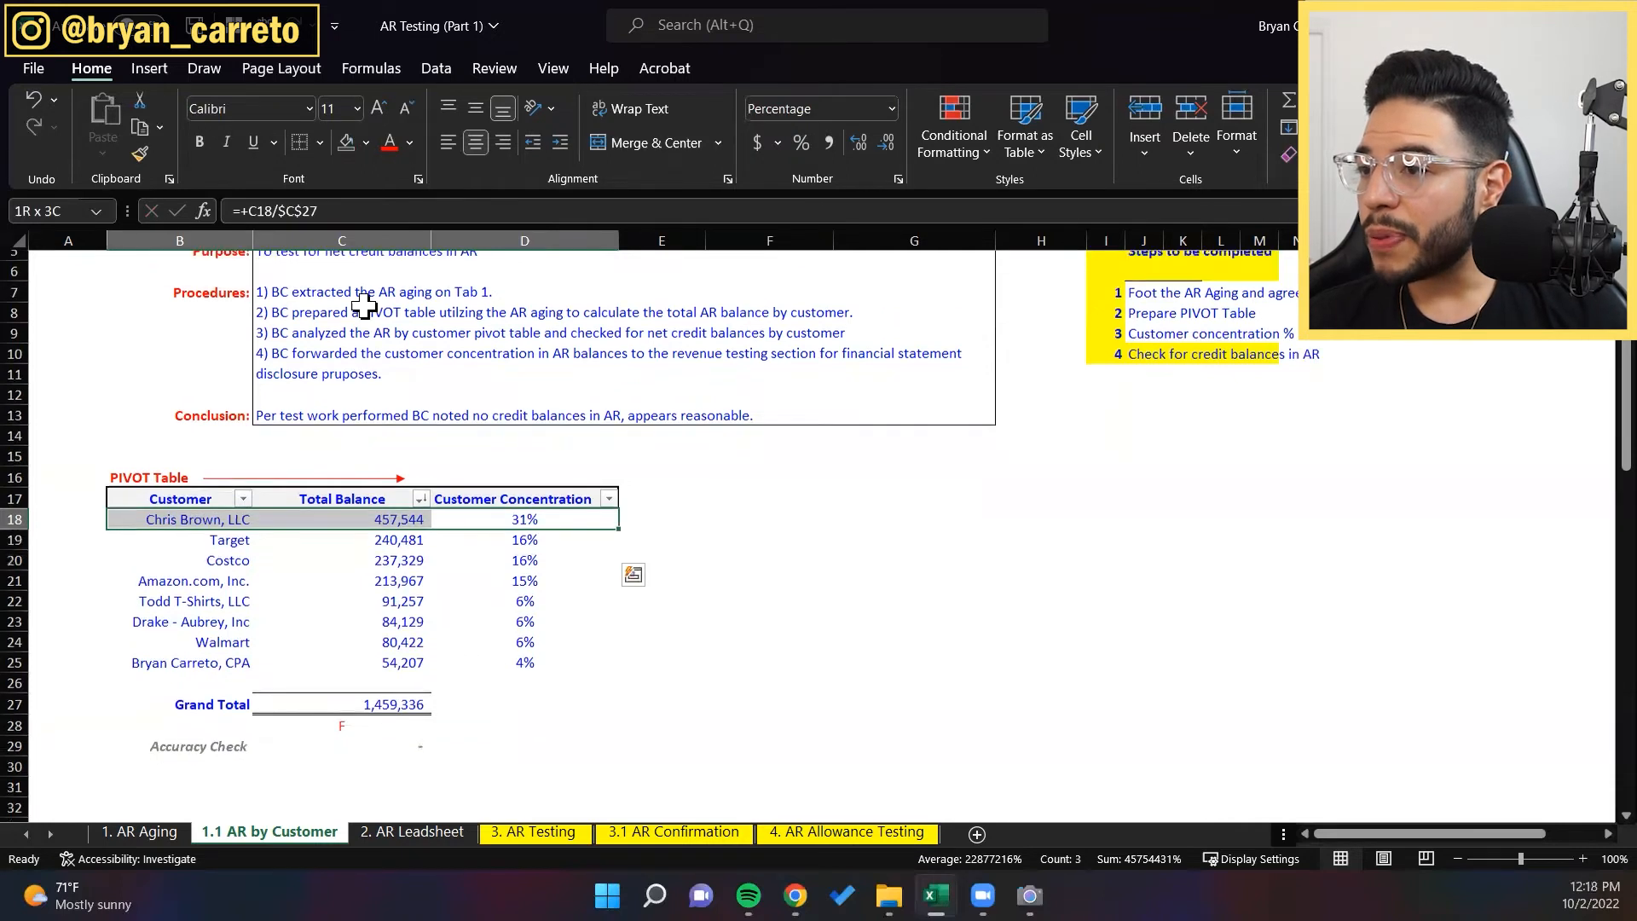
# Step: Remove the yellow fill from step 4, Check for credit balances in AR, in the Steps to be completed list
pyautogui.click(382, 303)
pyautogui.click(1188, 393)
pyautogui.press('Left')
pyautogui.press('Up')
pyautogui.press('Down')
pyautogui.hotkey('shift', 'Right')
pyautogui.hotkey('shift', 'Right')
pyautogui.hotkey('shift', 'Right')
pyautogui.hotkey('shift', 'Right')
pyautogui.hotkey('alt', 'h')
pyautogui.press('h')
pyautogui.press('n')
# Step: On the 1. AR Aging sheet, remove the yellow fill from step 4, Prepare PIVOT Table on Tab 1.1 and perform procedures, across I9:M9
pyautogui.hotkey('ctrl', 'pageup')
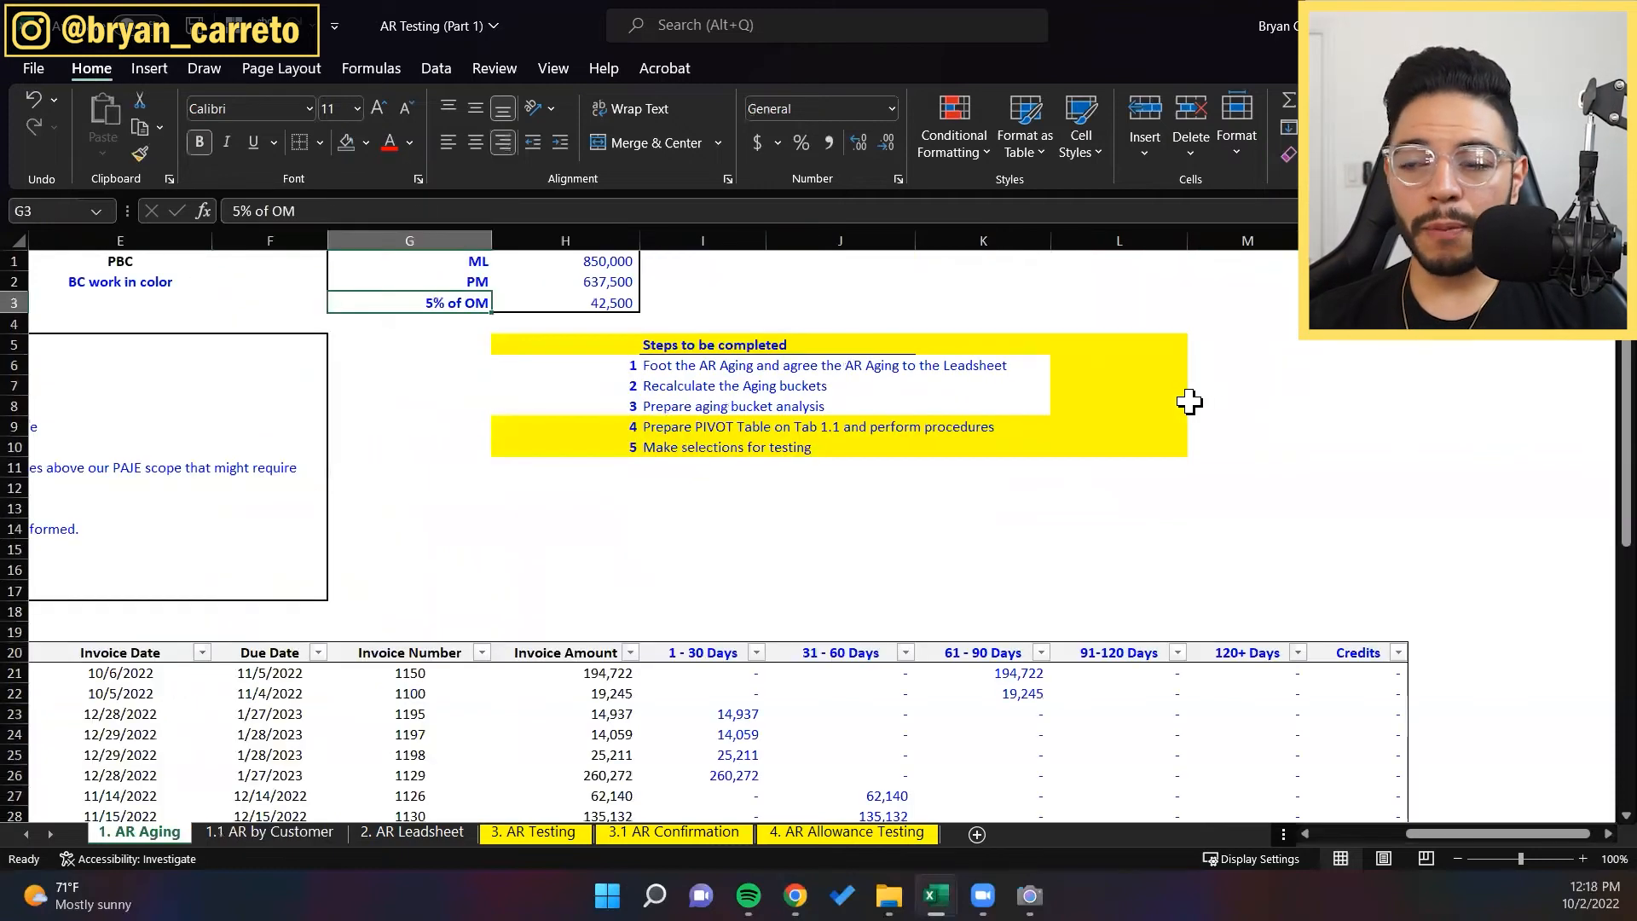
pyautogui.click(638, 438)
pyautogui.press('Right')
pyautogui.press('Up')
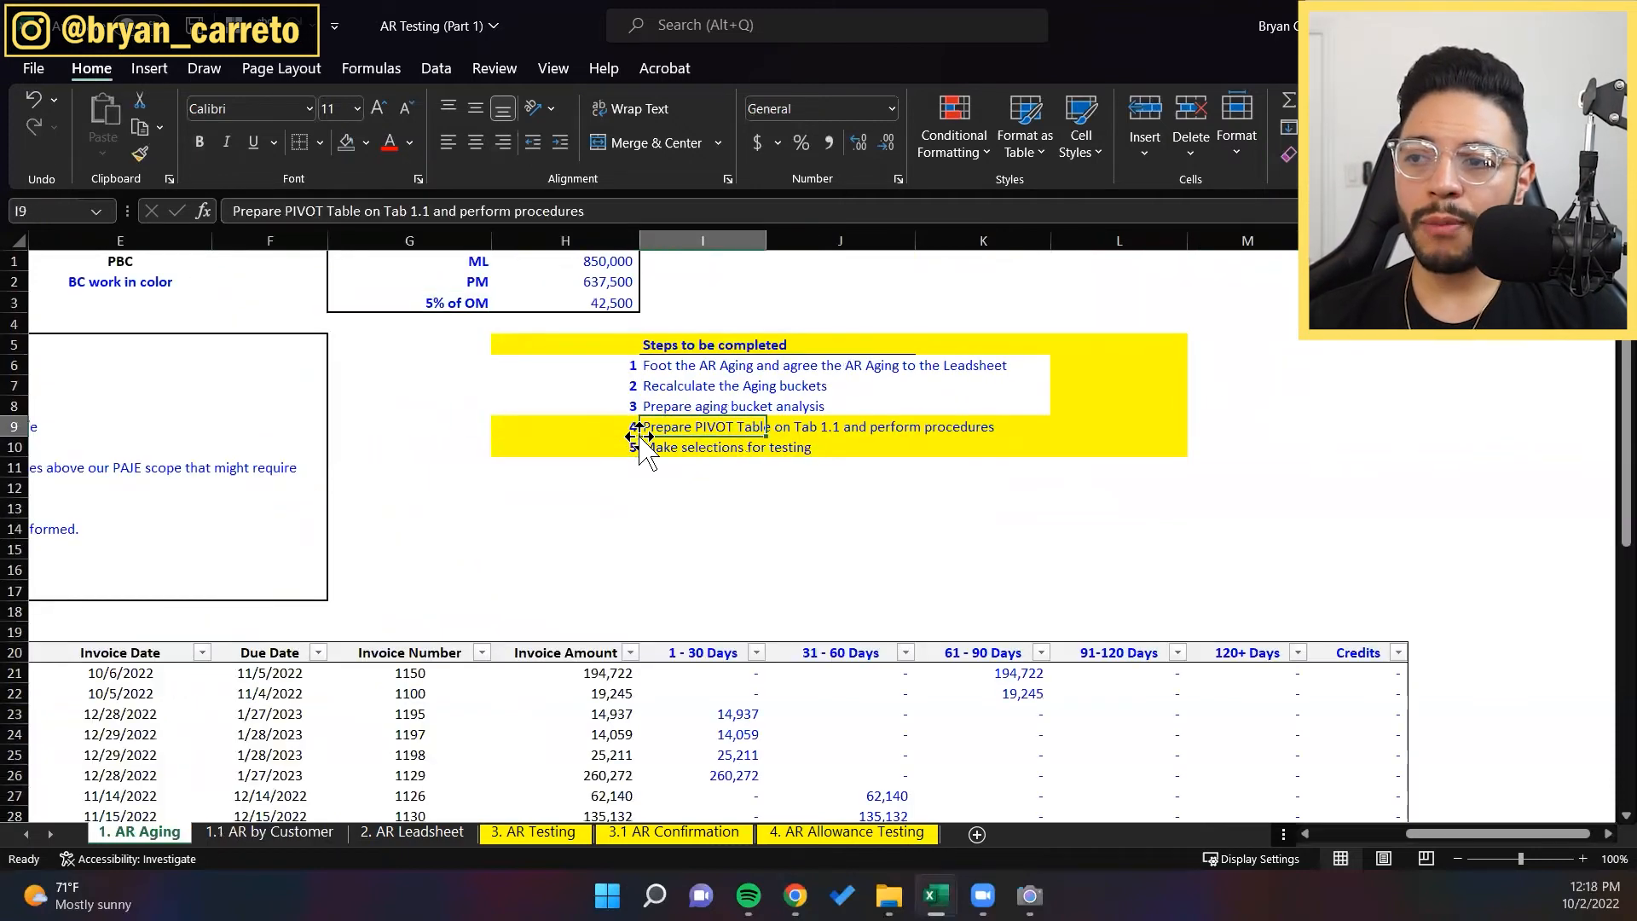
pyautogui.hotkey('shift', 'Right')
pyautogui.hotkey('shift', 'Right')
pyautogui.hotkey('shift', 'Right')
pyautogui.hotkey('shift', 'Right')
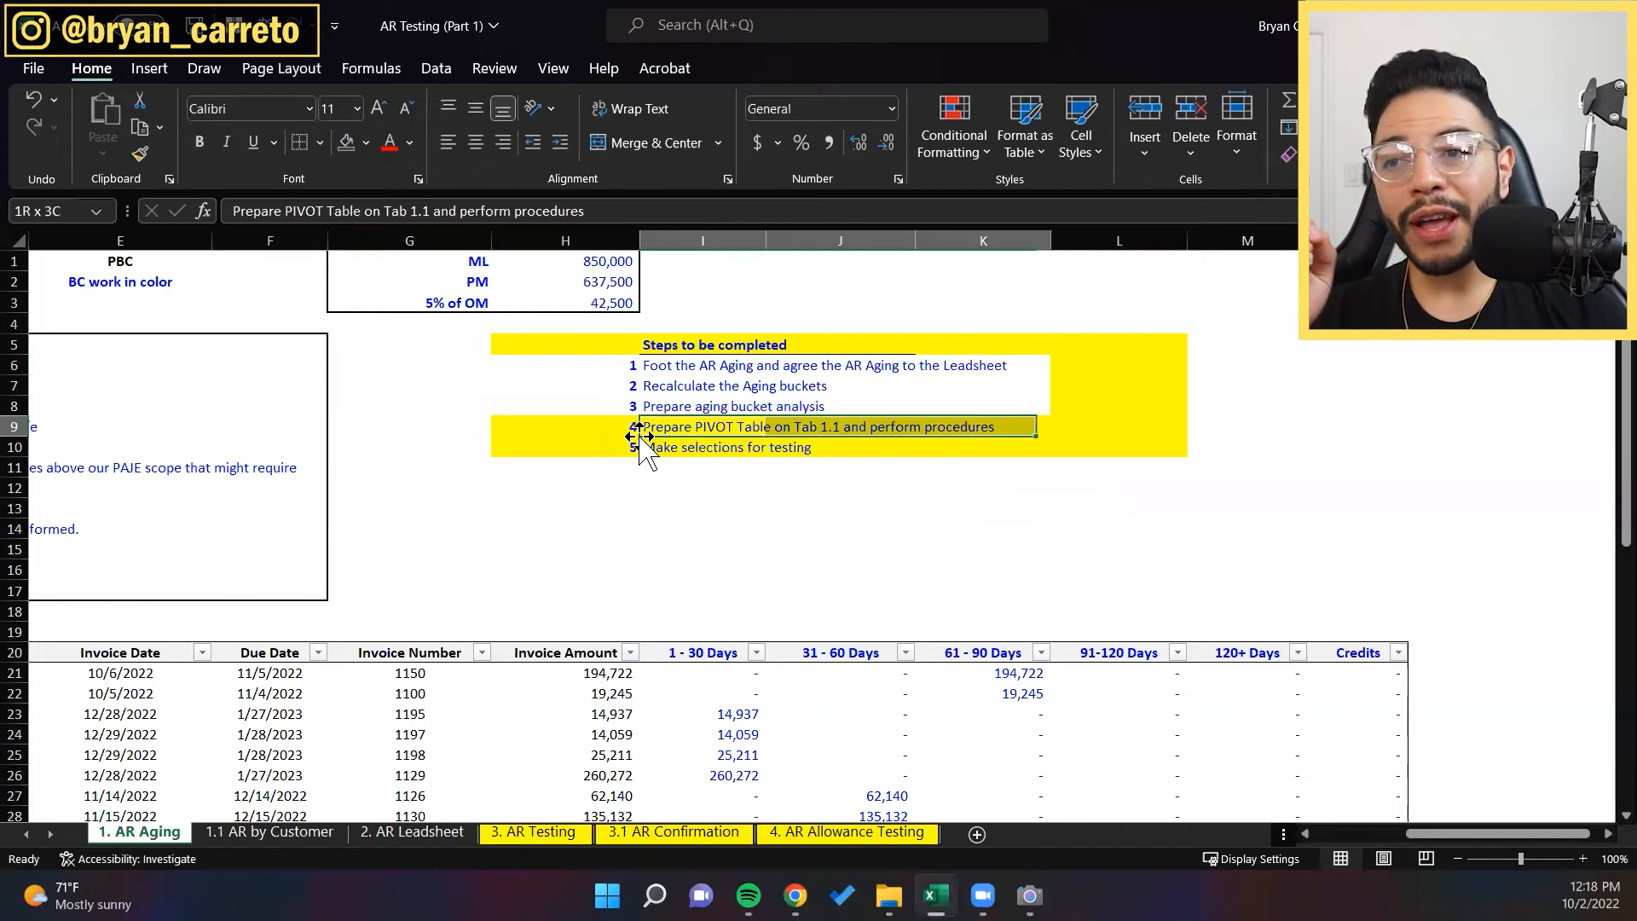
pyautogui.press('alt')
pyautogui.press('h')
pyautogui.press('h')
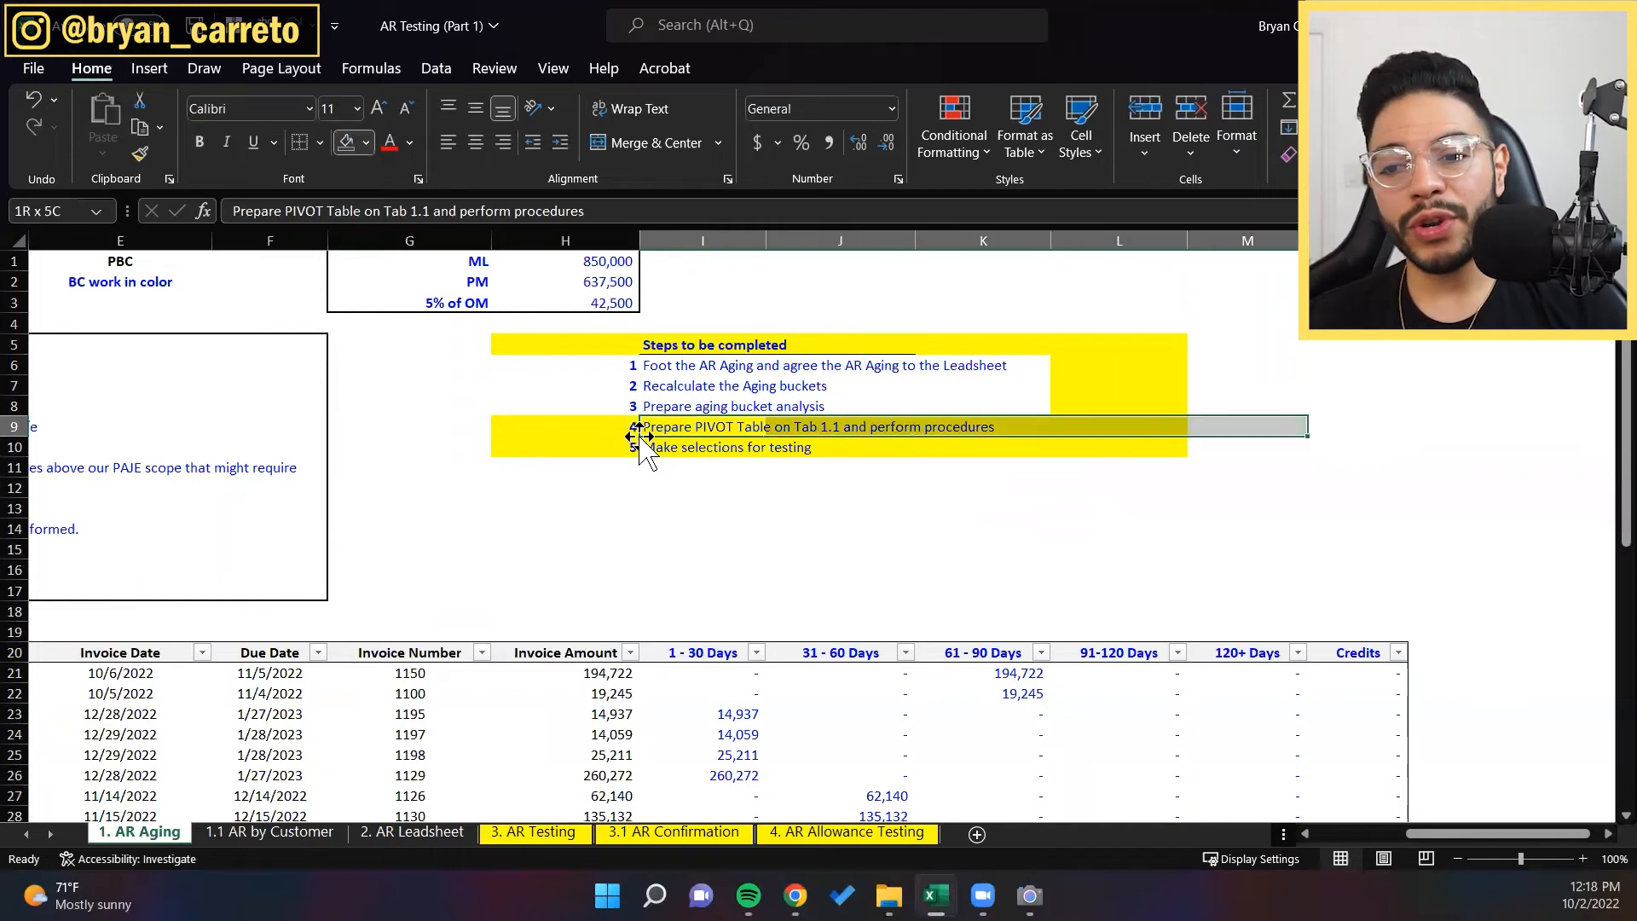
pyautogui.press('n')
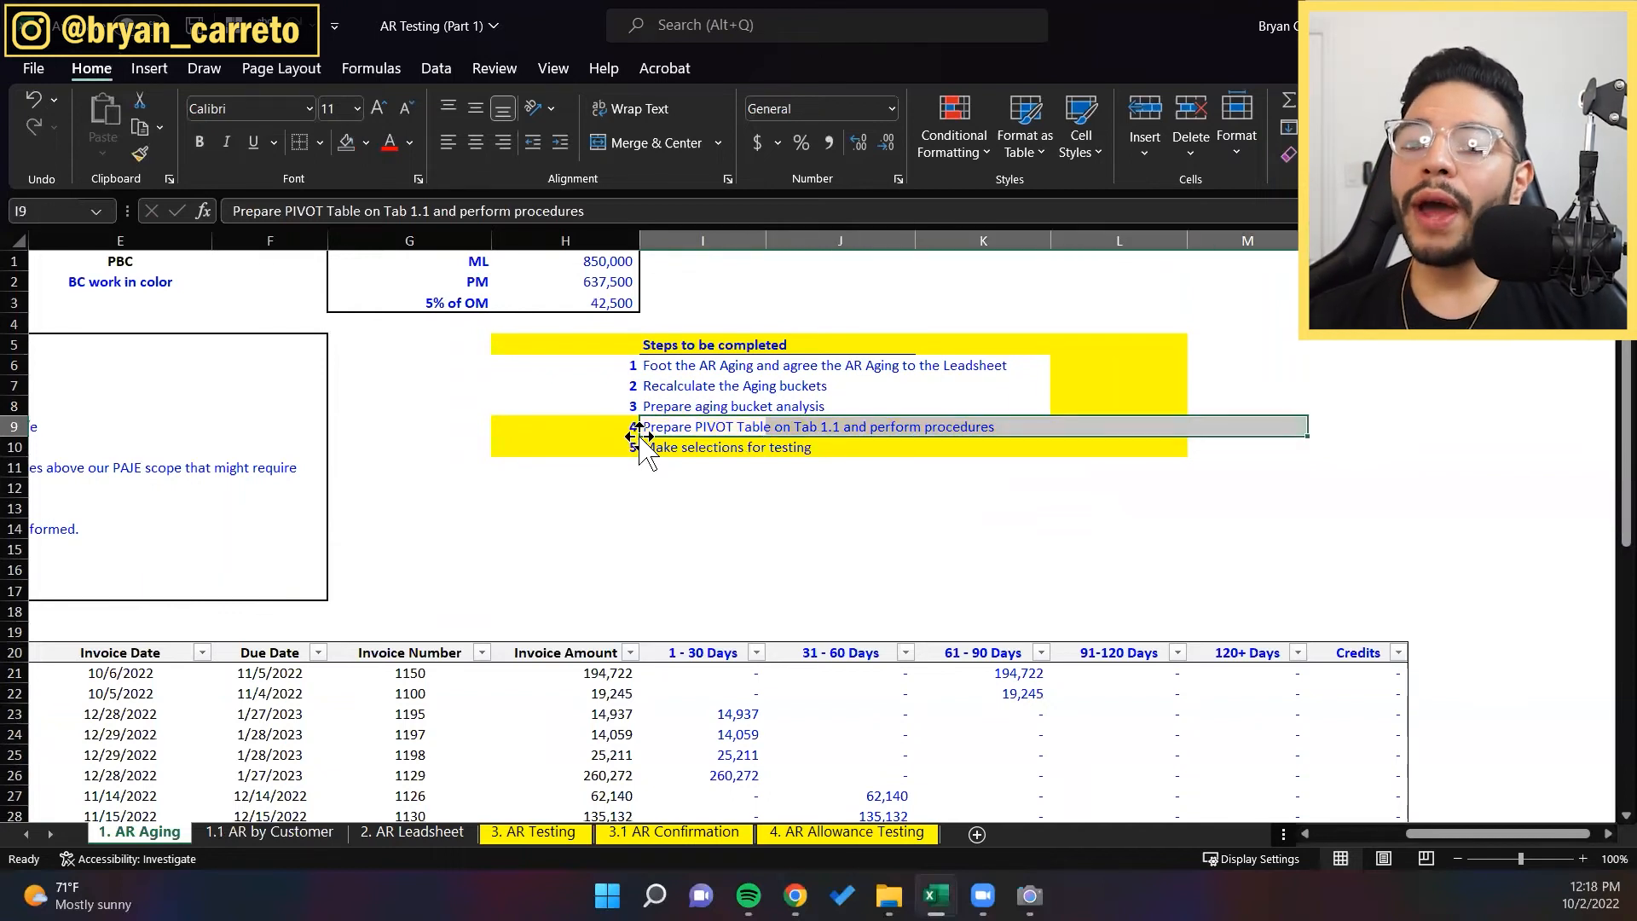
# Step: Set the 1. AR Aging sheet's zoom to a custom 80% so more of the aging listing fits in view
pyautogui.press('Left')
pyautogui.press('Left')
pyautogui.press('Left')
pyautogui.press('Left')
pyautogui.press('Left')
pyautogui.press('Left')
pyautogui.press('Left')
pyautogui.press('Left')
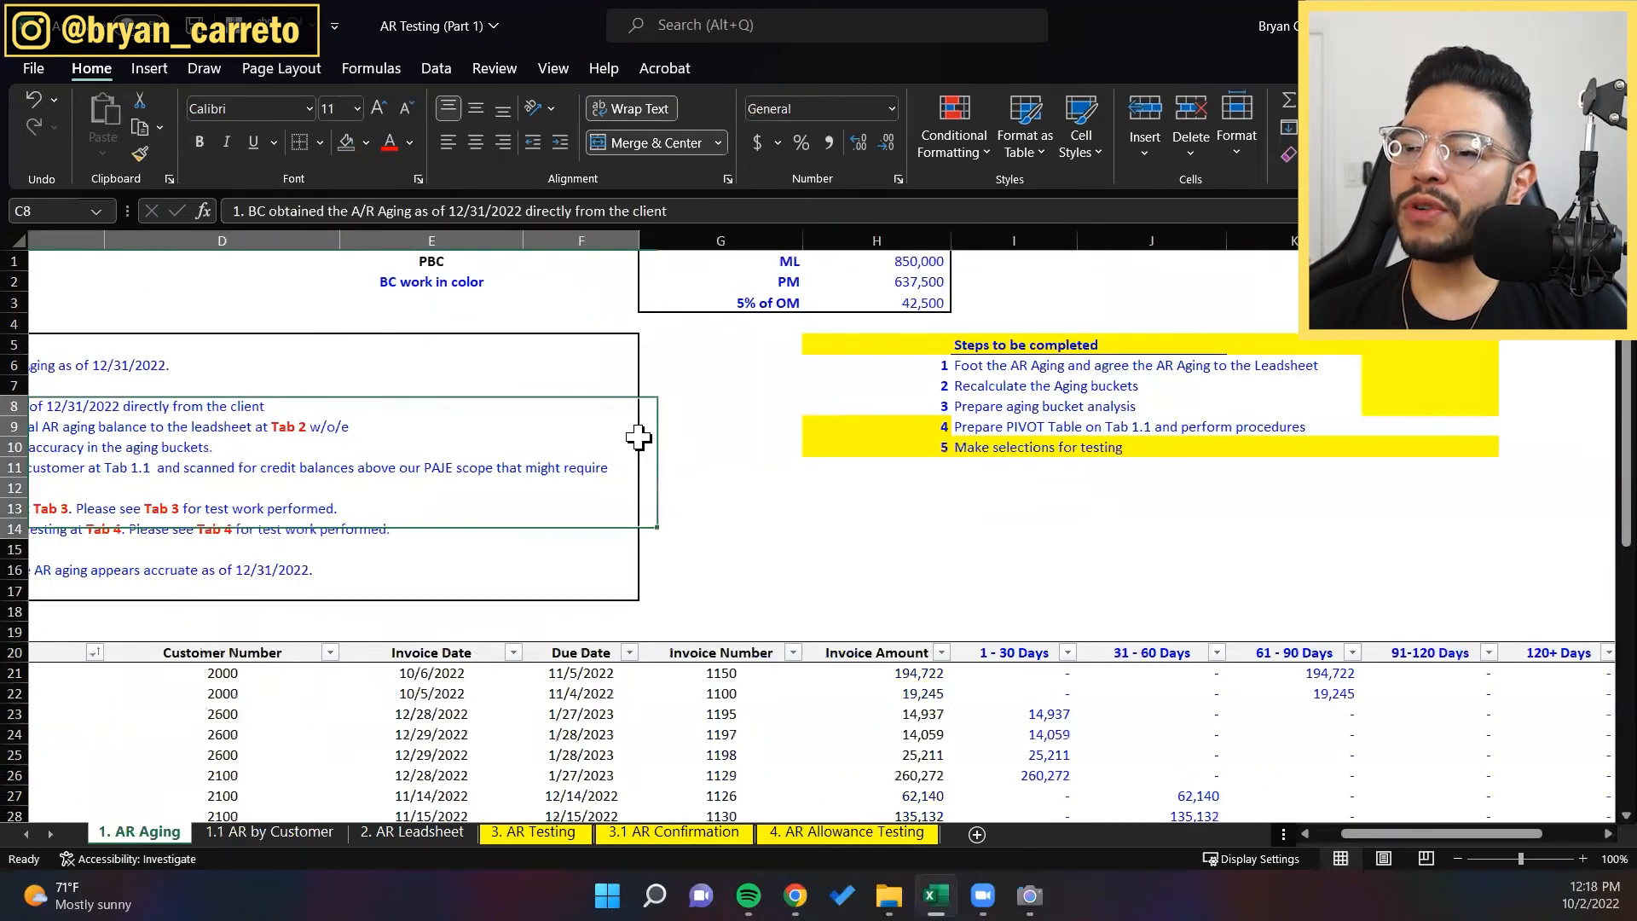
pyautogui.press('Down')
pyautogui.scroll(-2, 659, 414)
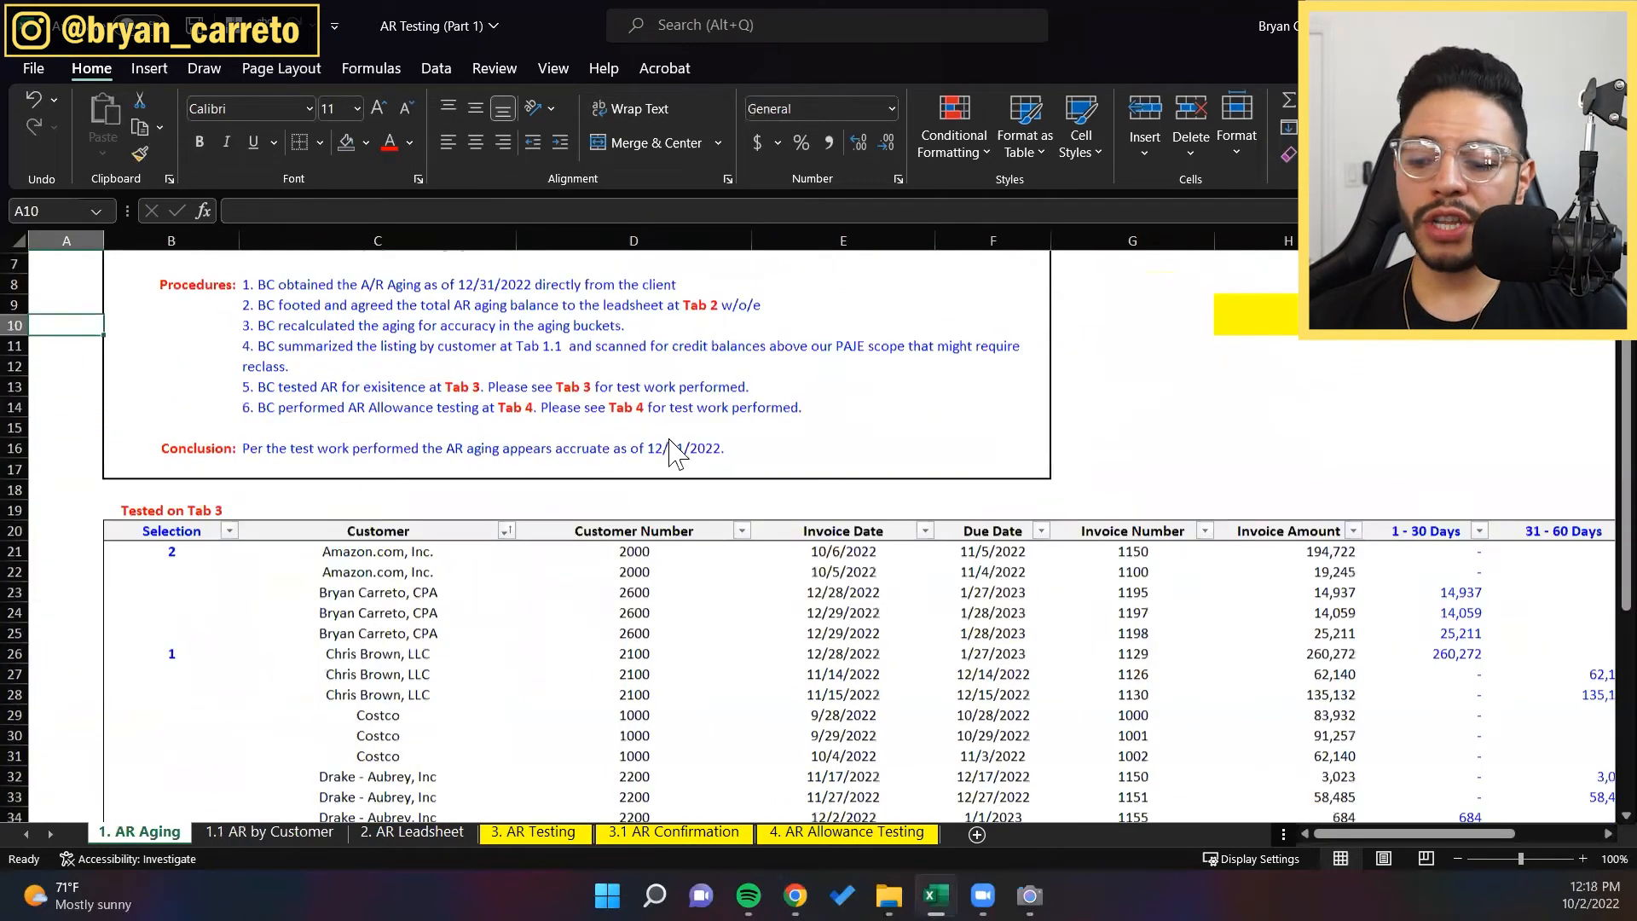
pyautogui.hotkey('alt', 'w')
pyautogui.write('q')
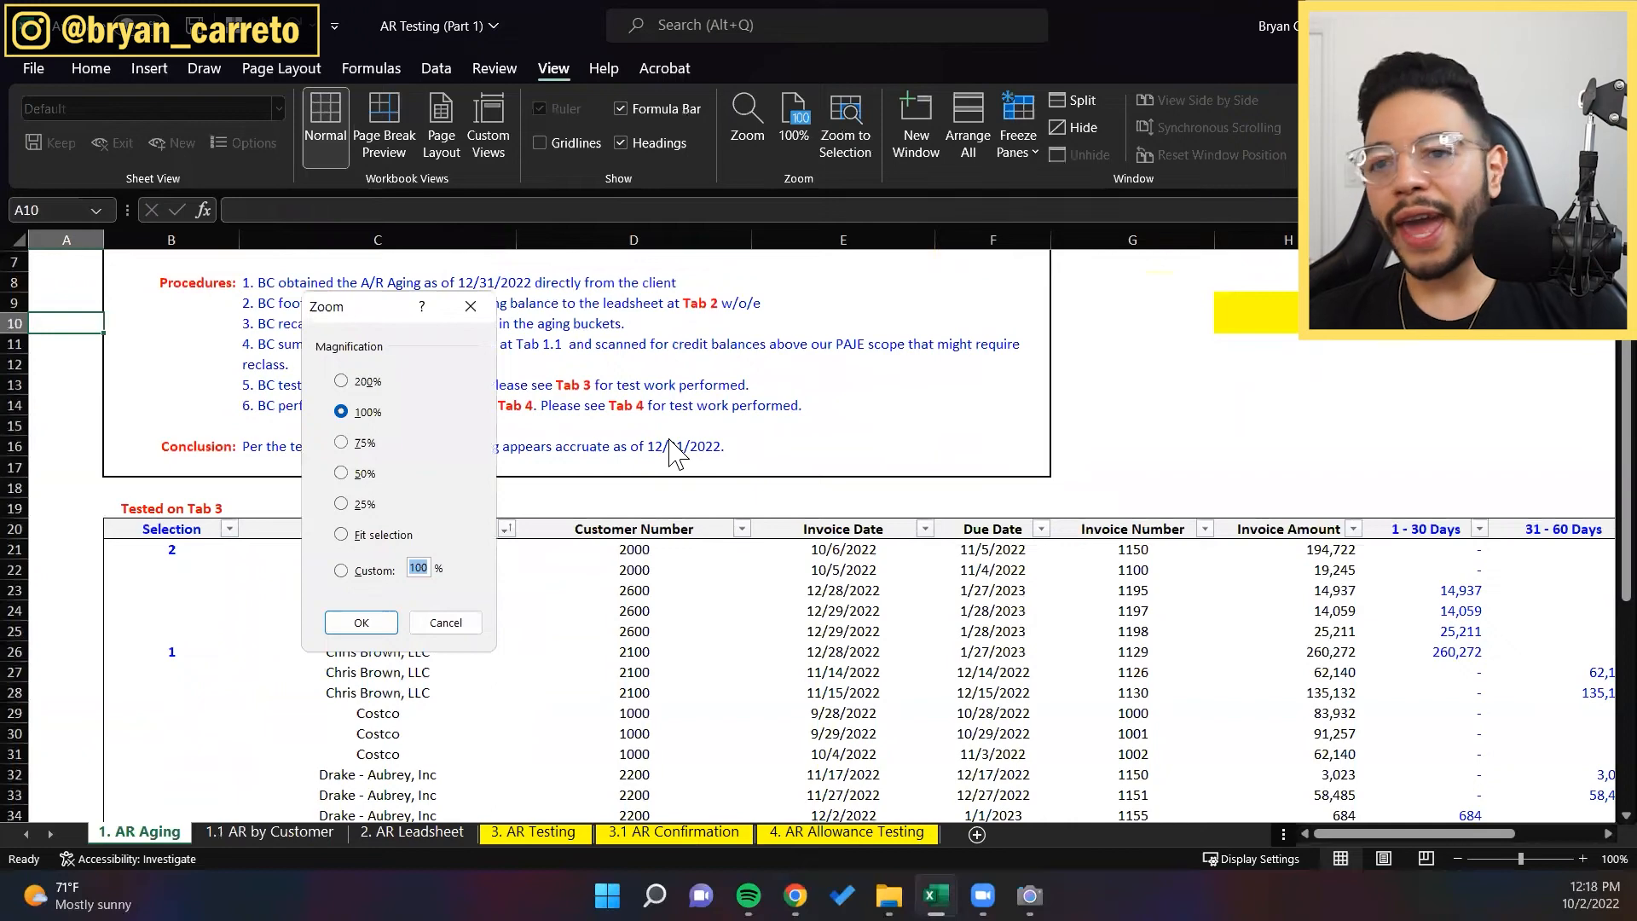
pyautogui.write('80')
pyautogui.press('Return')
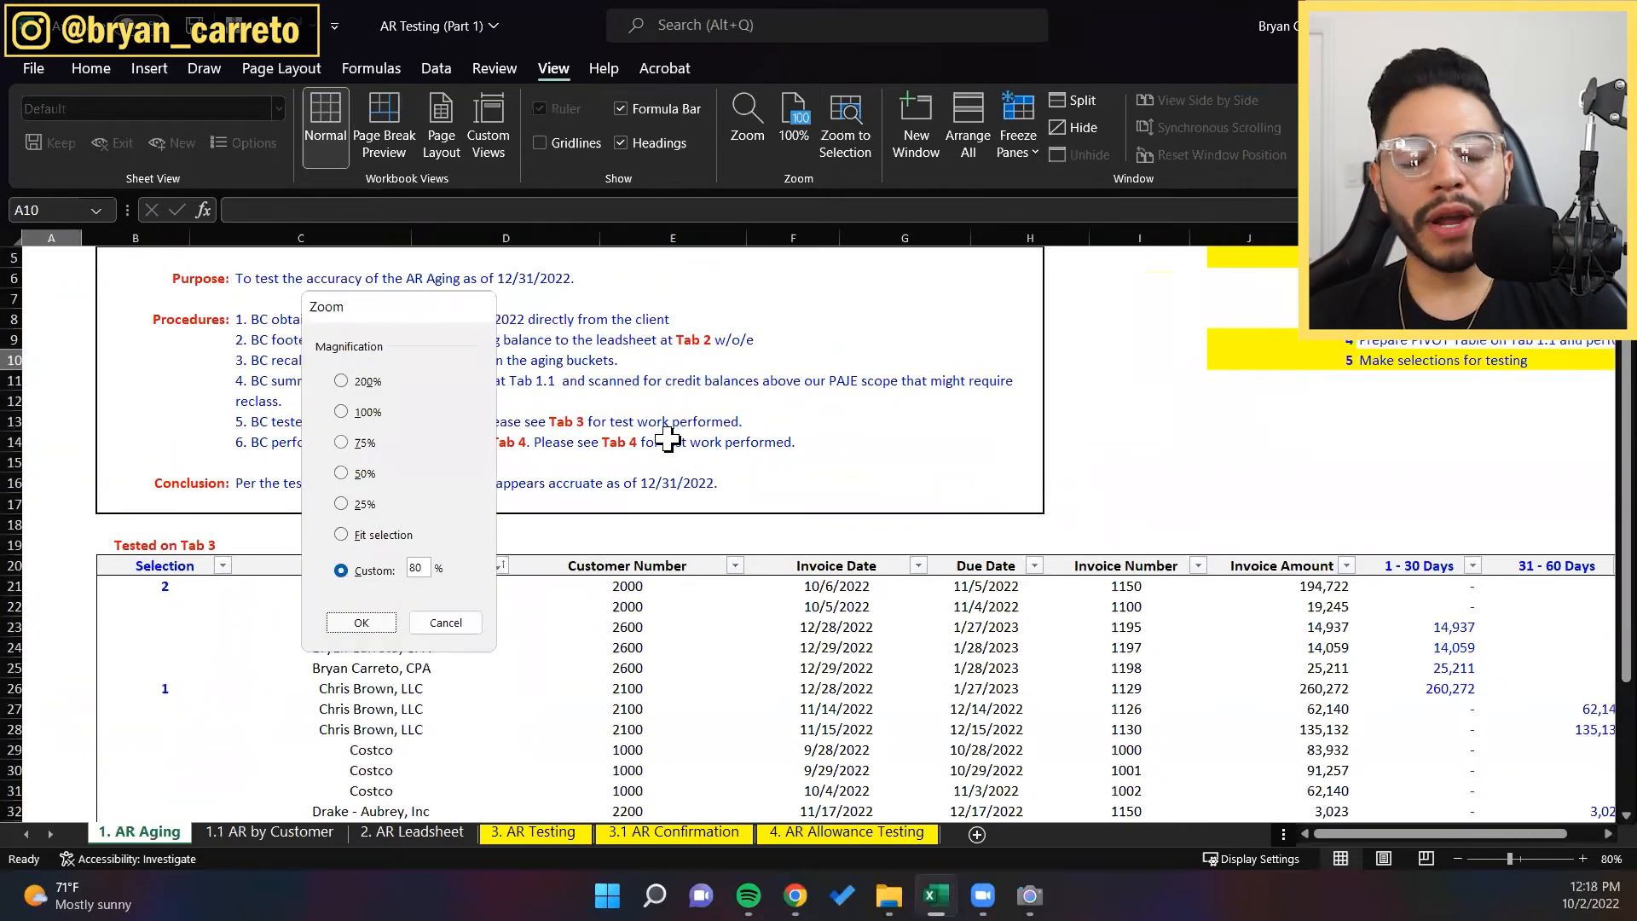
pyautogui.press('Down')
pyautogui.press('Down')
pyautogui.press('Down')
pyautogui.press('Down')
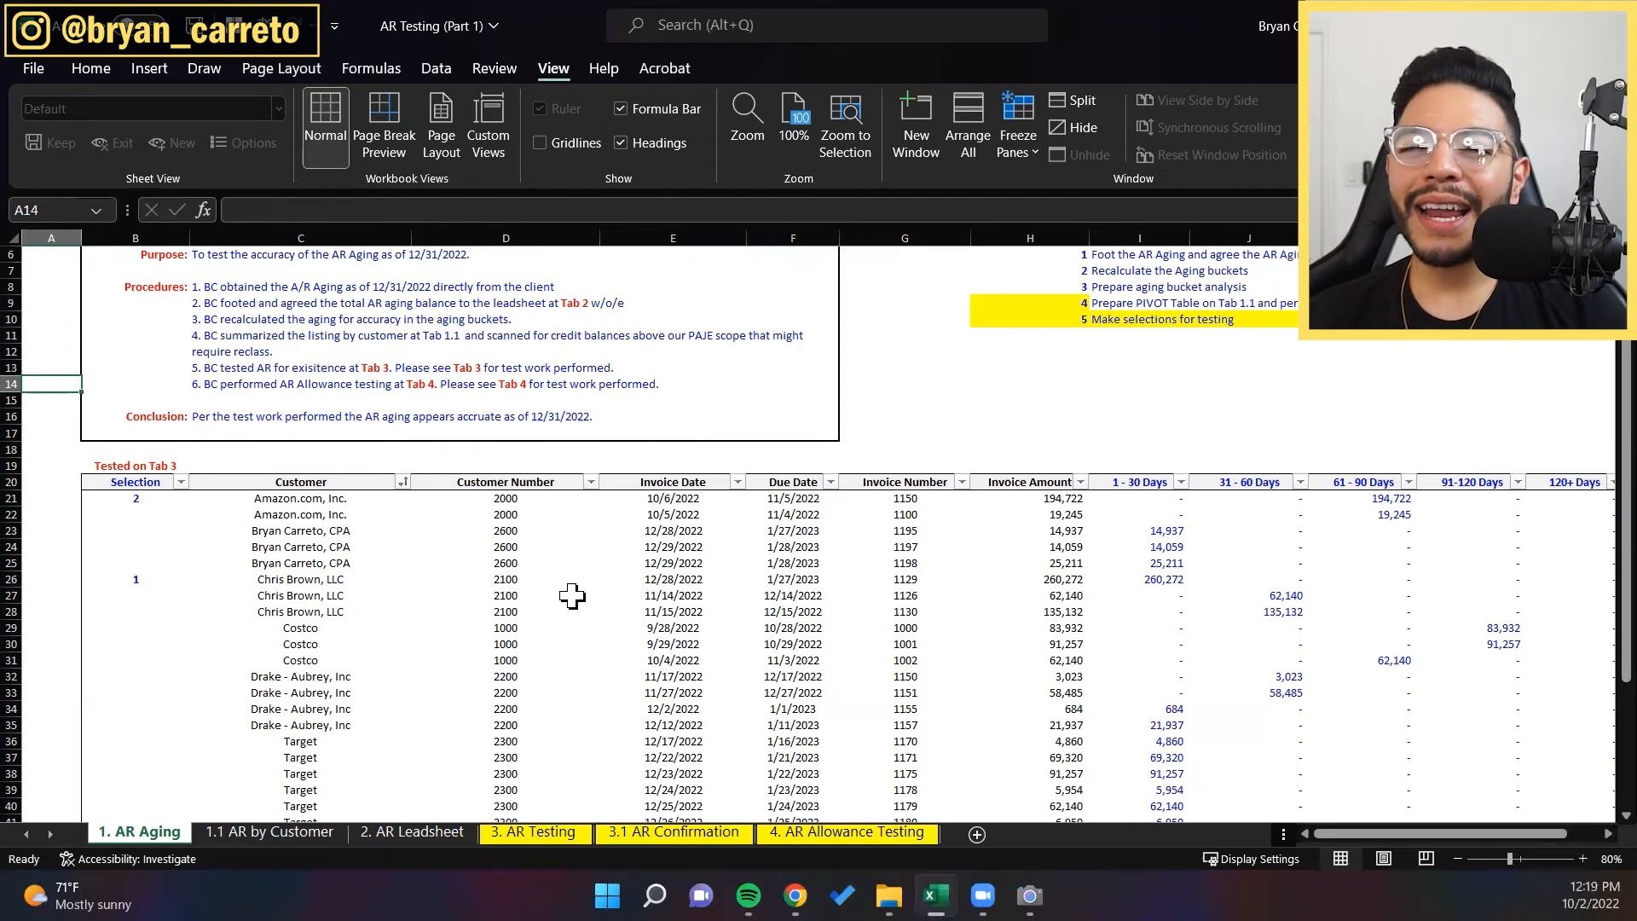
# Step: Filter the aging listing's Selection column to exclude blanks, leaving only the invoices numbered for testing
pyautogui.scroll(-1, 574, 591)
pyautogui.click(322, 598)
pyautogui.press('Left')
pyautogui.hotkey('ctrl', 'Up')
pyautogui.hotkey('ctrl', 'Up')
pyautogui.hotkey('ctrl', 'Up')
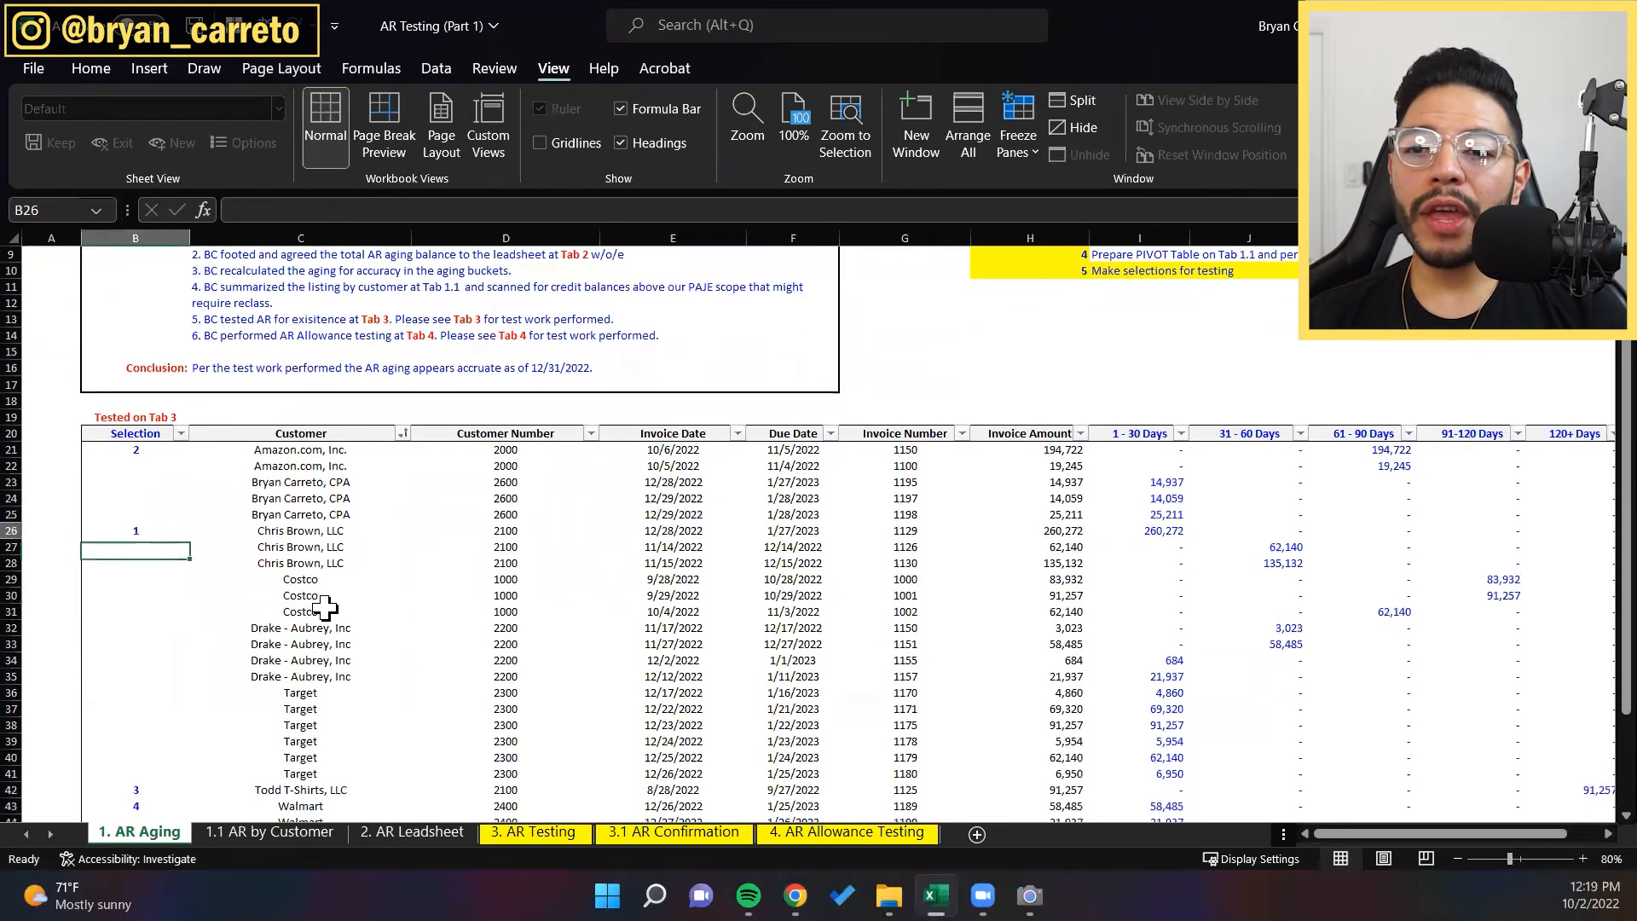
pyautogui.hotkey('alt', 'Down')
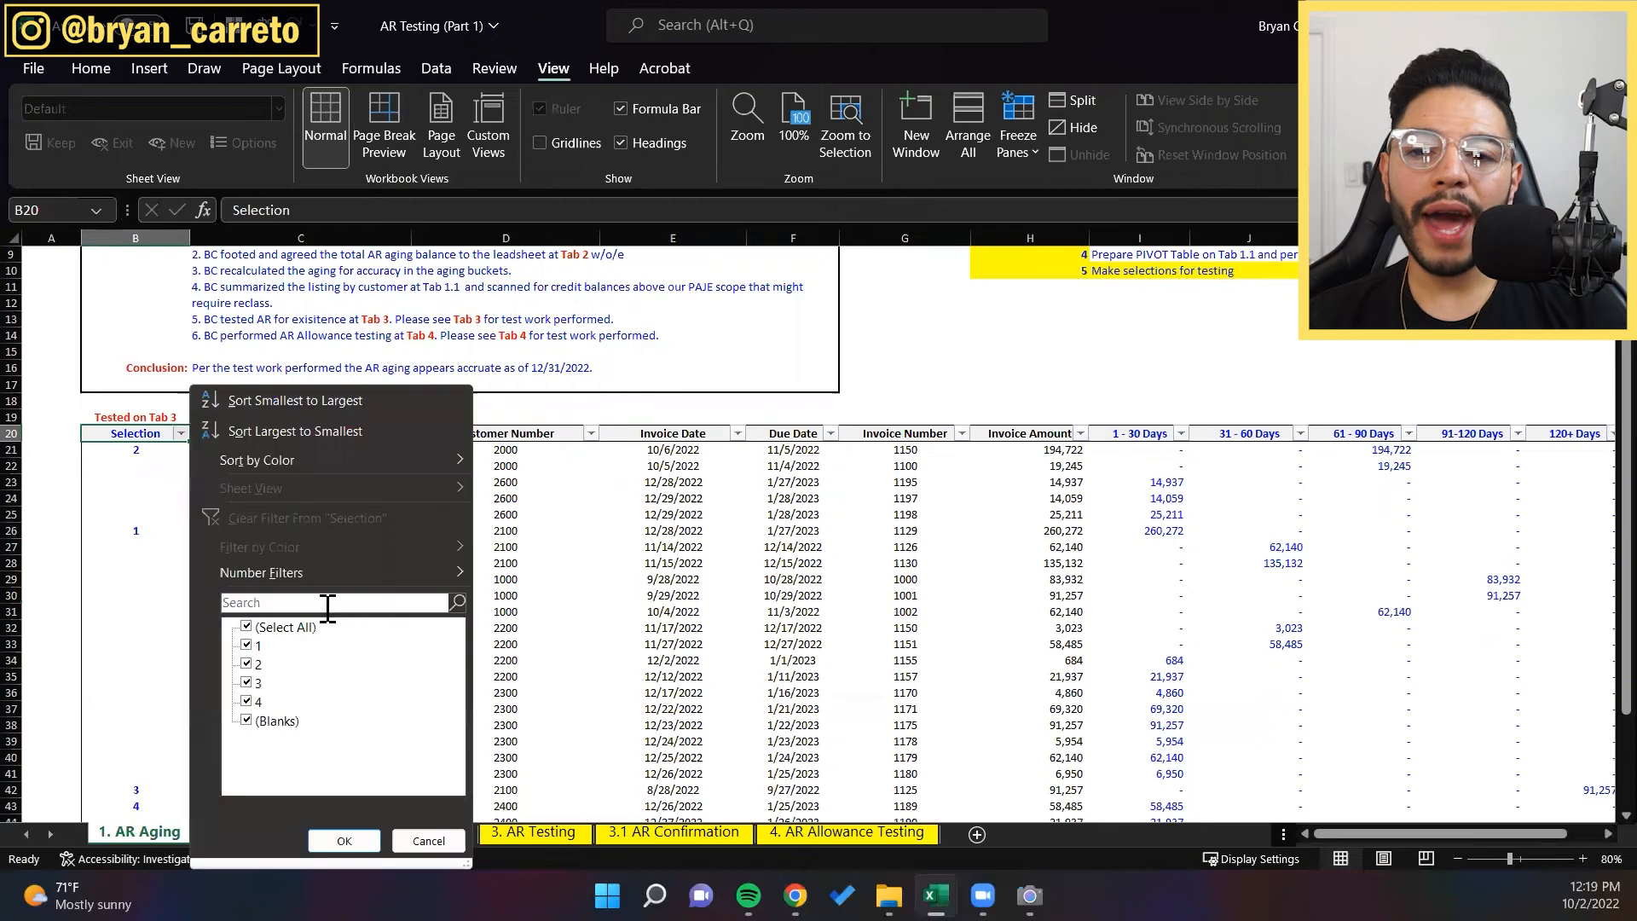
pyautogui.press('Down')
pyautogui.press('Down')
pyautogui.press('Down')
pyautogui.press('Down')
pyautogui.press('Down')
pyautogui.press('Down')
pyautogui.press('Down')
pyautogui.press('Down')
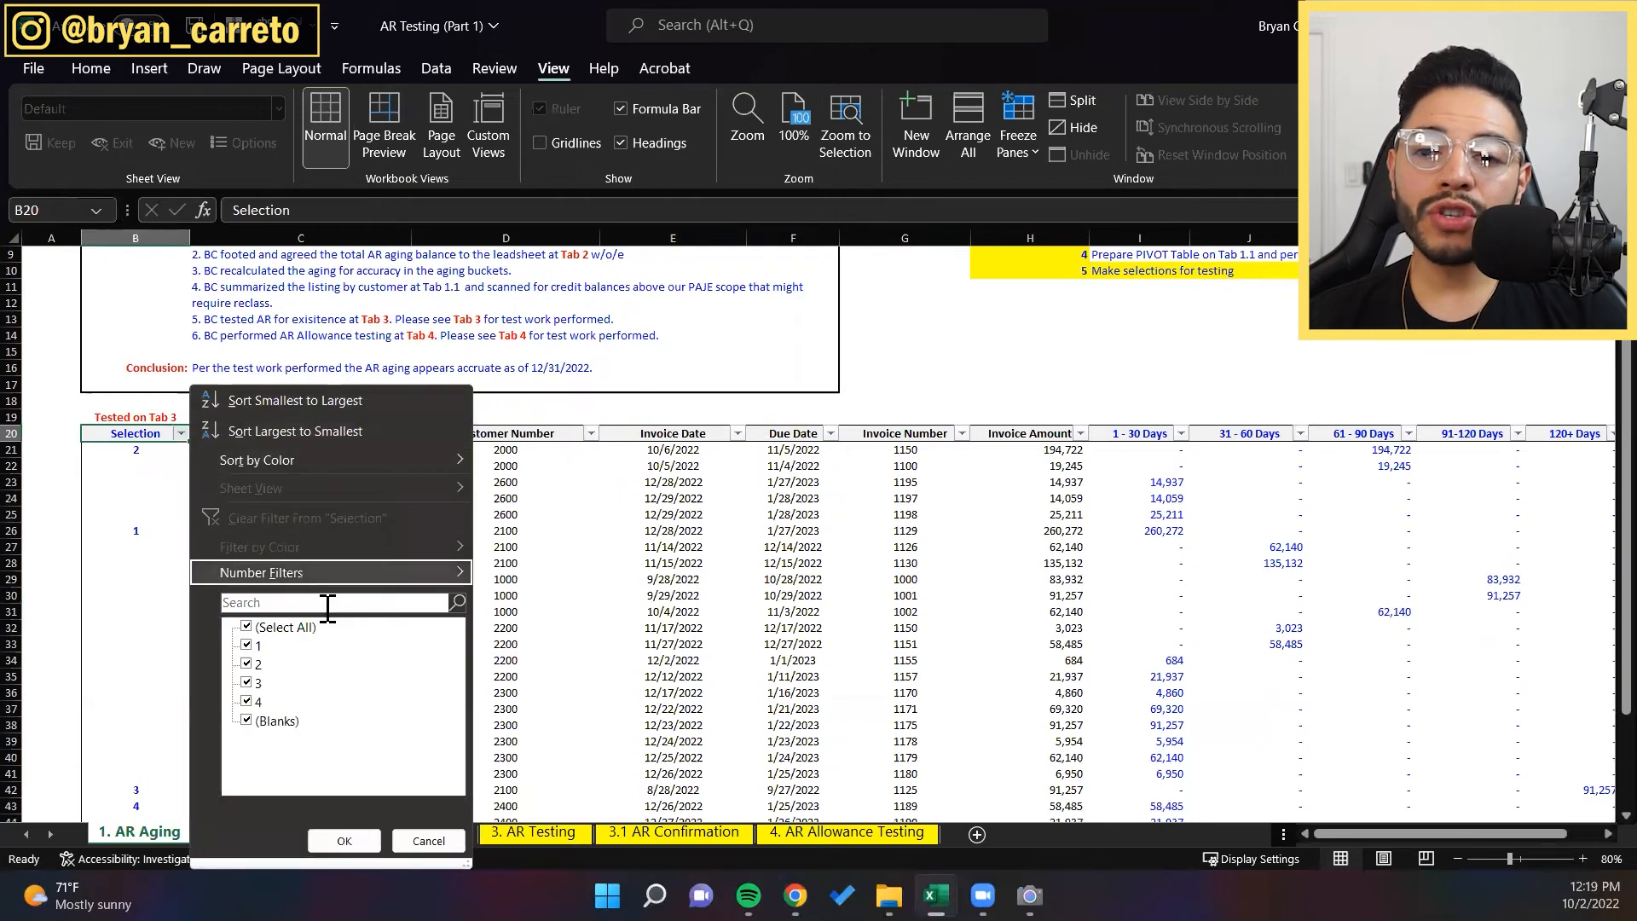
pyautogui.press('Down')
pyautogui.press('Down')
pyautogui.press('Down')
pyautogui.press('Down')
pyautogui.press('space')
pyautogui.press('Return')
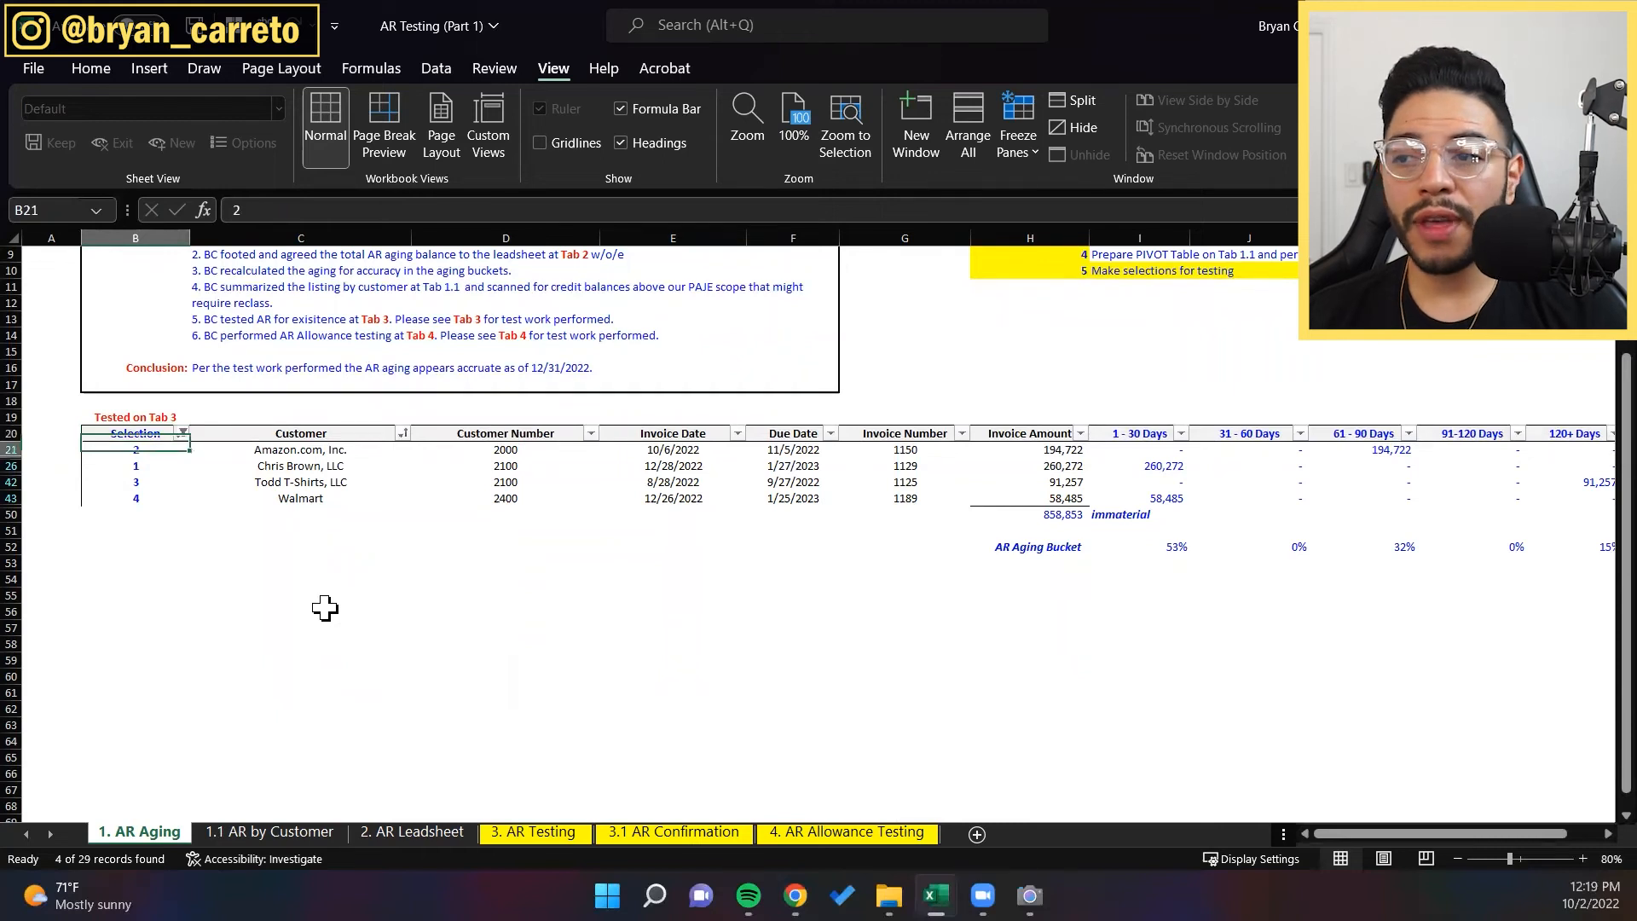
# Step: Sort the filtered aging listing by Selection number from smallest to largest
pyautogui.hotkey('alt', 'Down')
pyautogui.press('s')
pyautogui.press('Down')
pyautogui.press('Down')
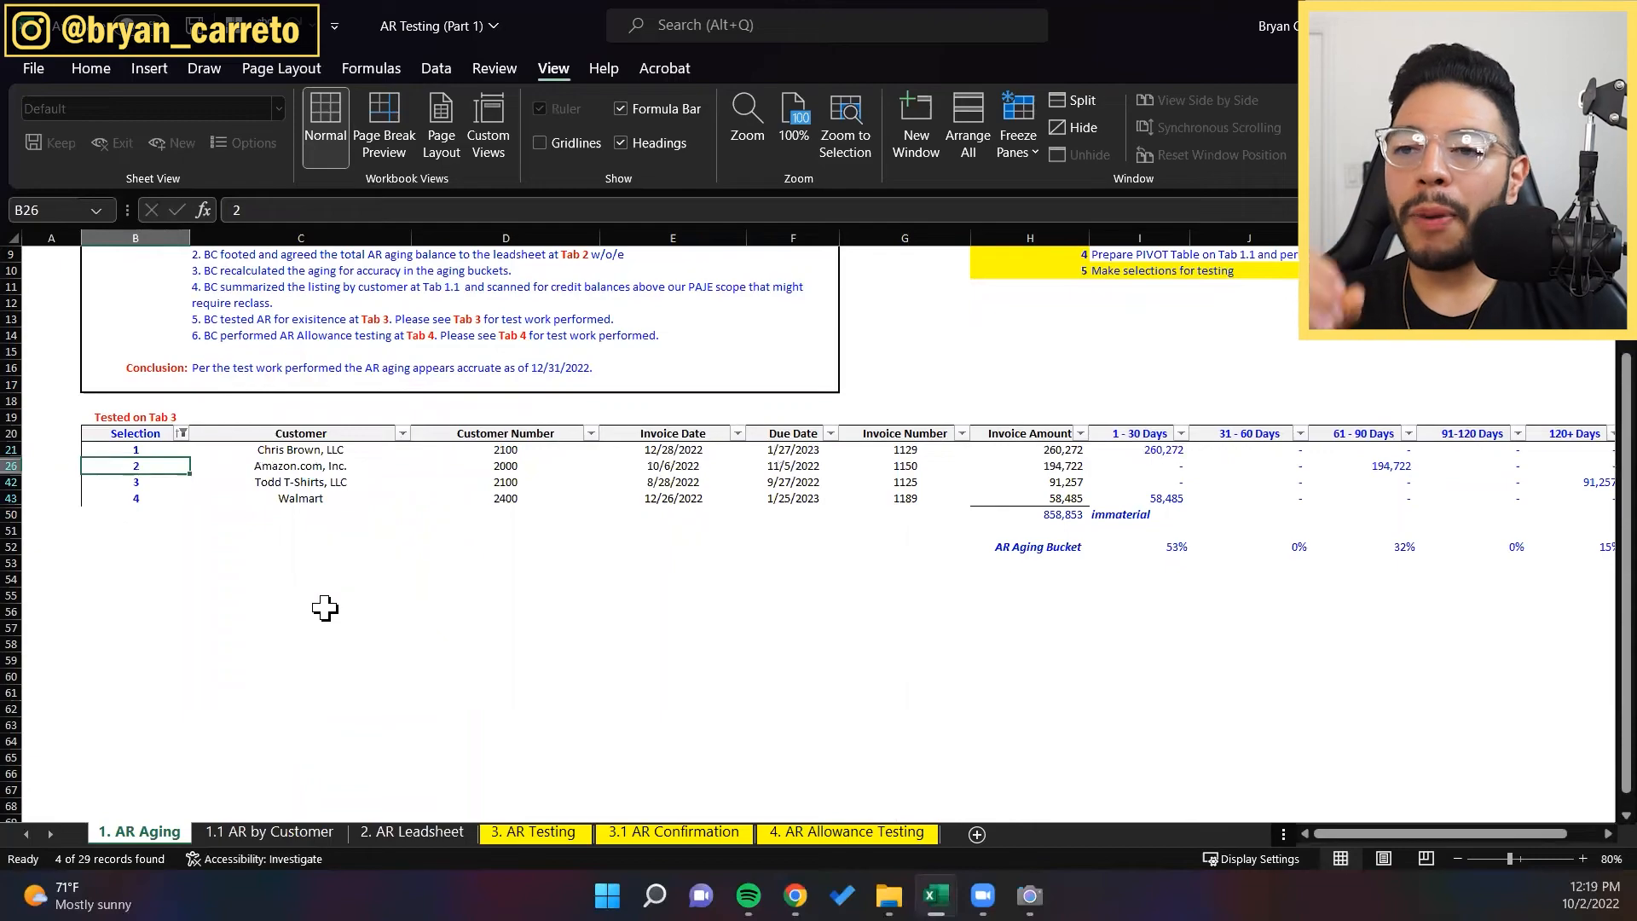